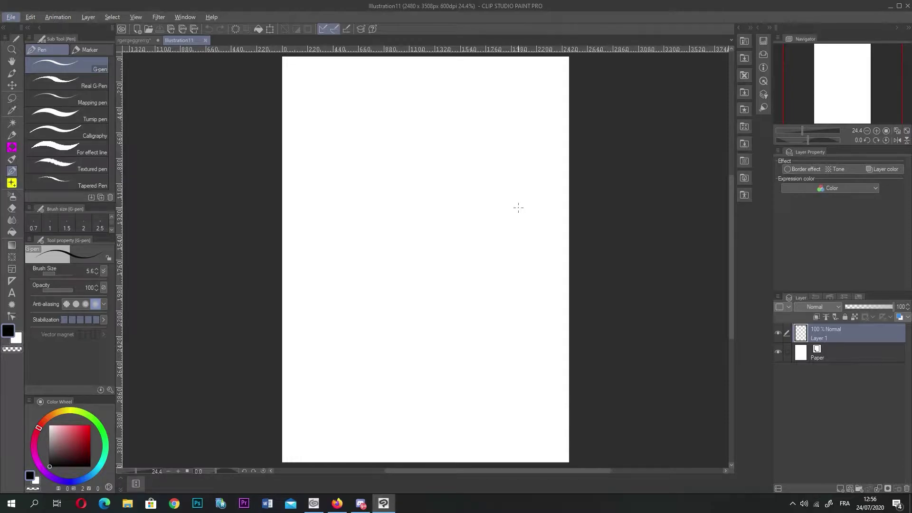
# - Select the Darker pencil and adjust its brush size
pyautogui.click(13, 135)
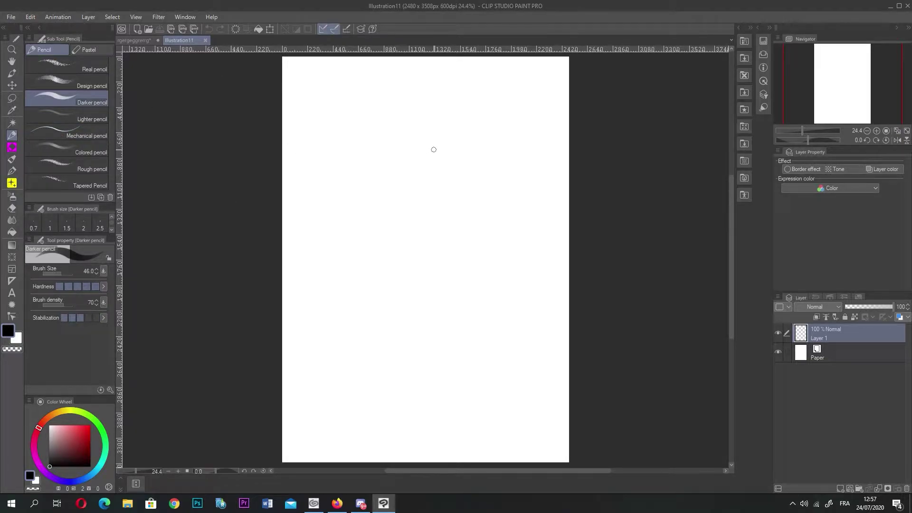
pyautogui.click(59, 271)
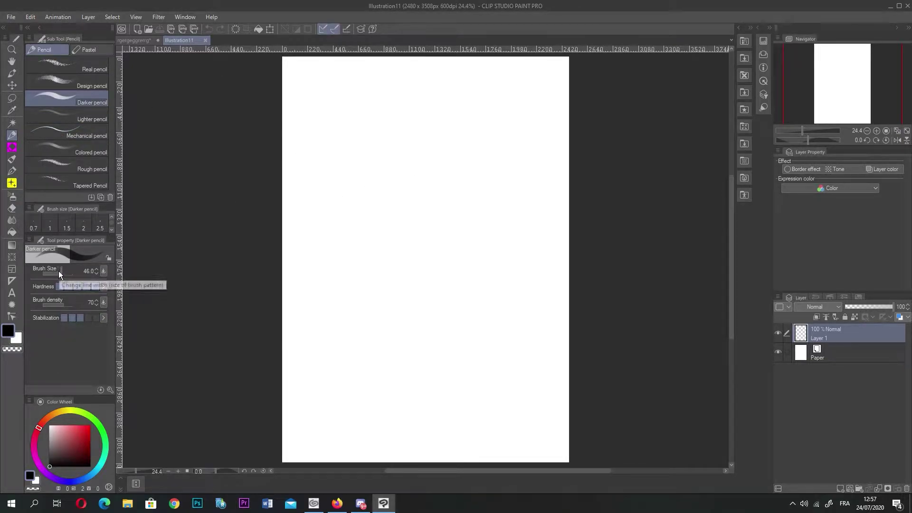
# - Delete the custom eraser sub tool from the magenta-marked tool group
pyautogui.click(12, 148)
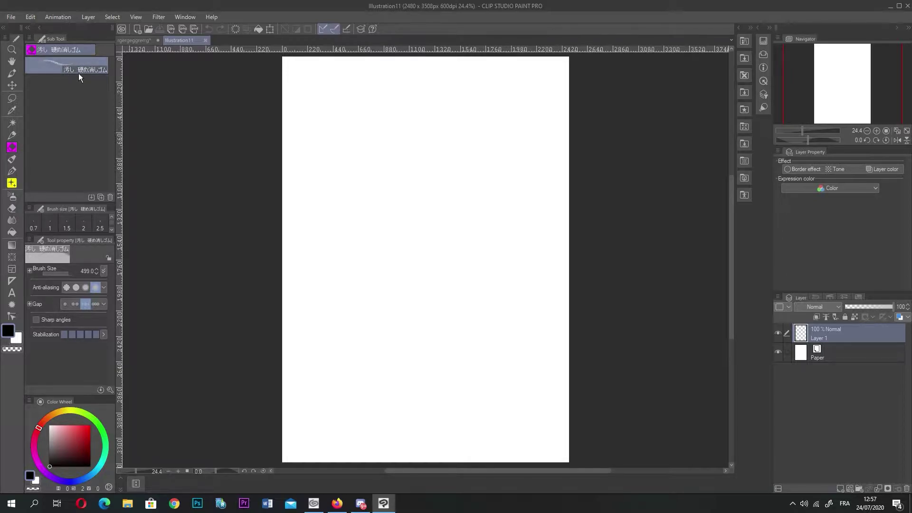
pyautogui.click(110, 197)
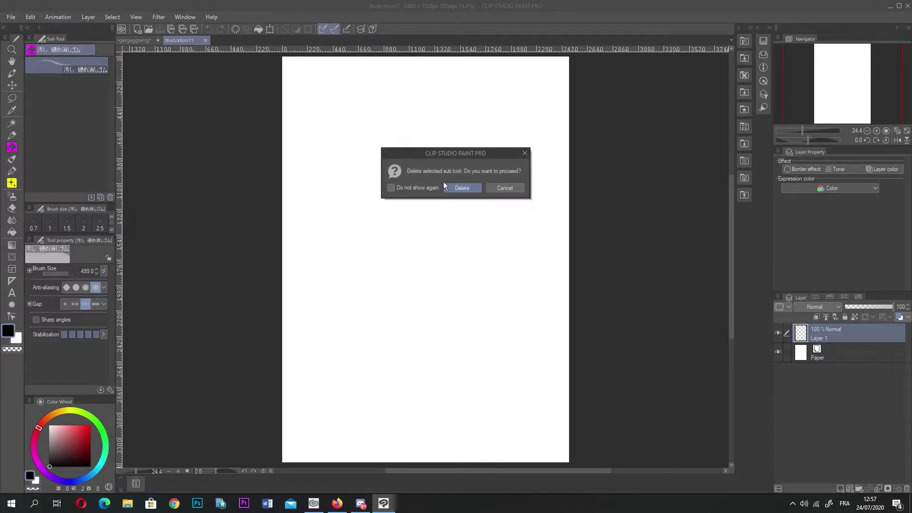
pyautogui.click(472, 191)
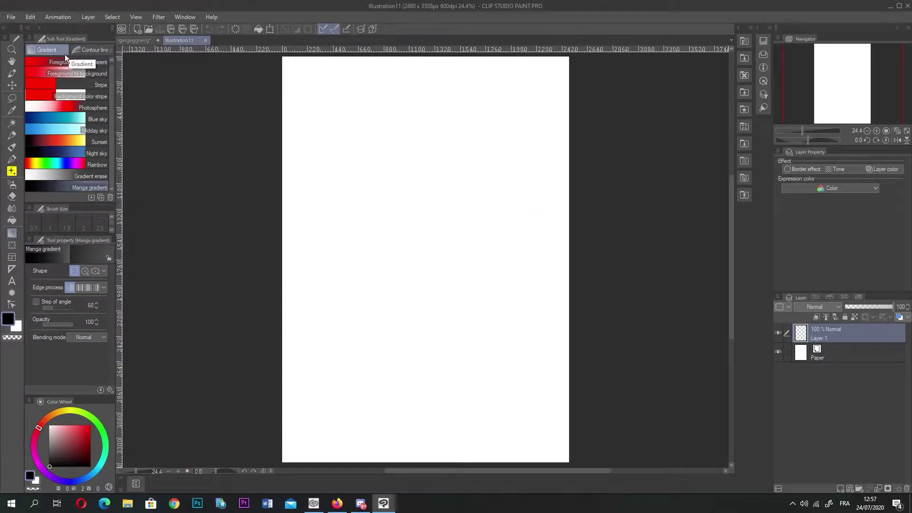
# - Move the Pen tool above the Brush tool so that it sits directly below the Pencil tool
pyautogui.click(11, 172)
pyautogui.click(13, 163)
pyautogui.click(11, 147)
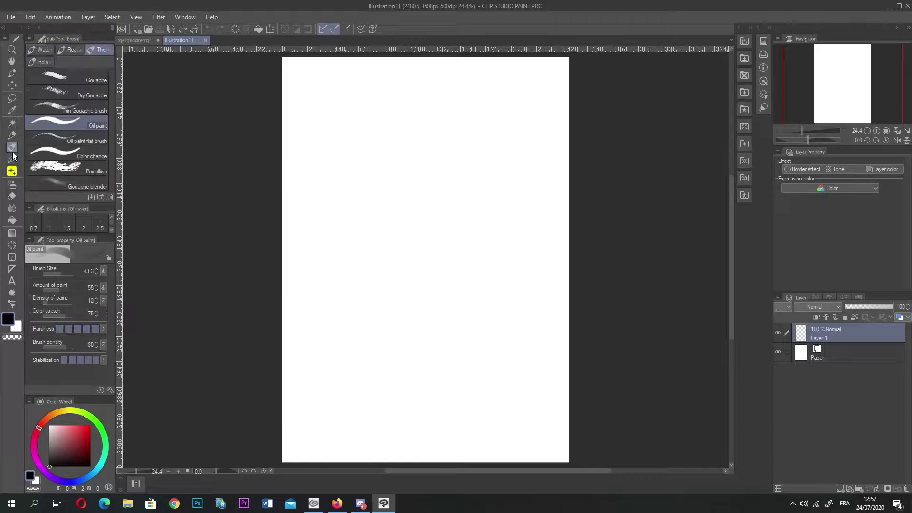
pyautogui.click(11, 138)
pyautogui.click(11, 159)
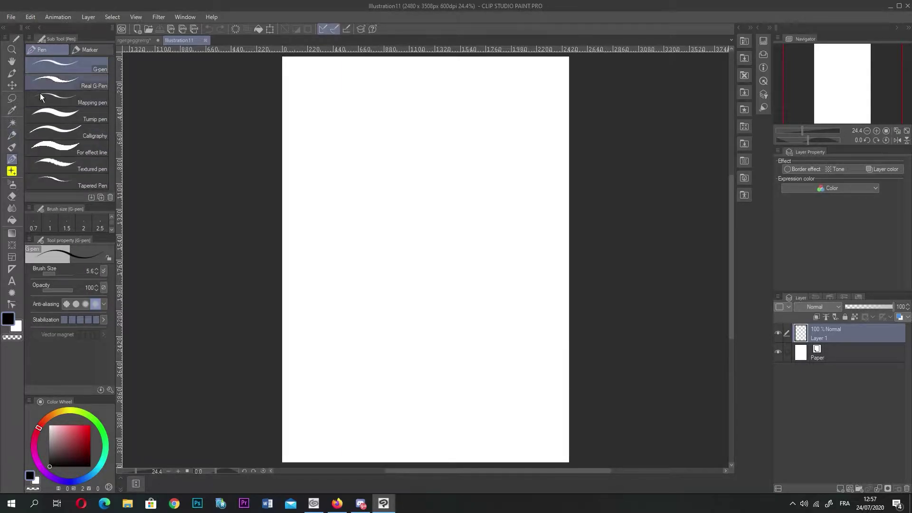
pyautogui.moveTo(11, 159)
pyautogui.mouseDown()
pyautogui.moveTo(20, 135)
pyautogui.moveTo(11, 138)
pyautogui.mouseUp()
pyautogui.click(13, 136)
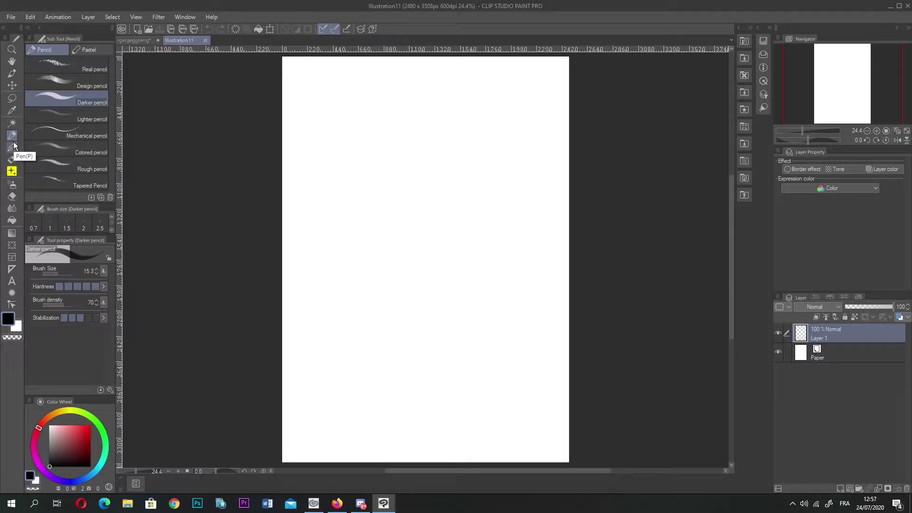
pyautogui.click(13, 144)
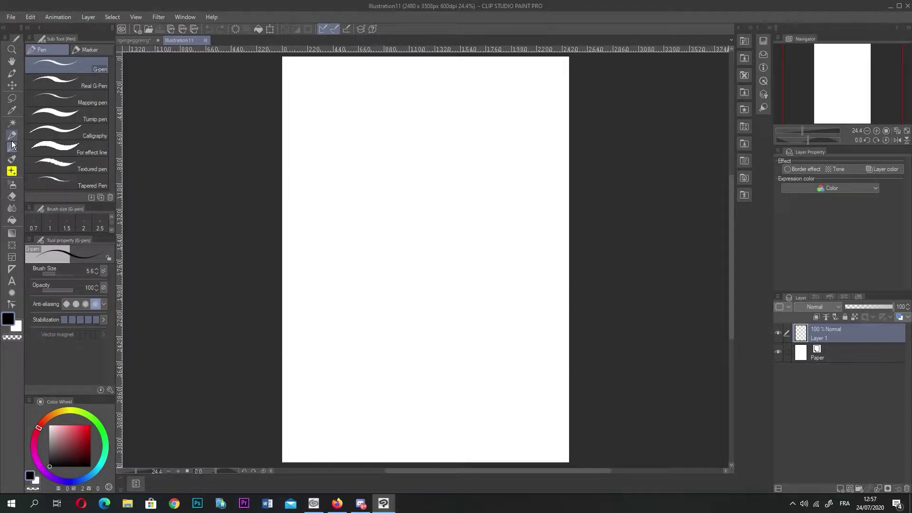
pyautogui.click(12, 135)
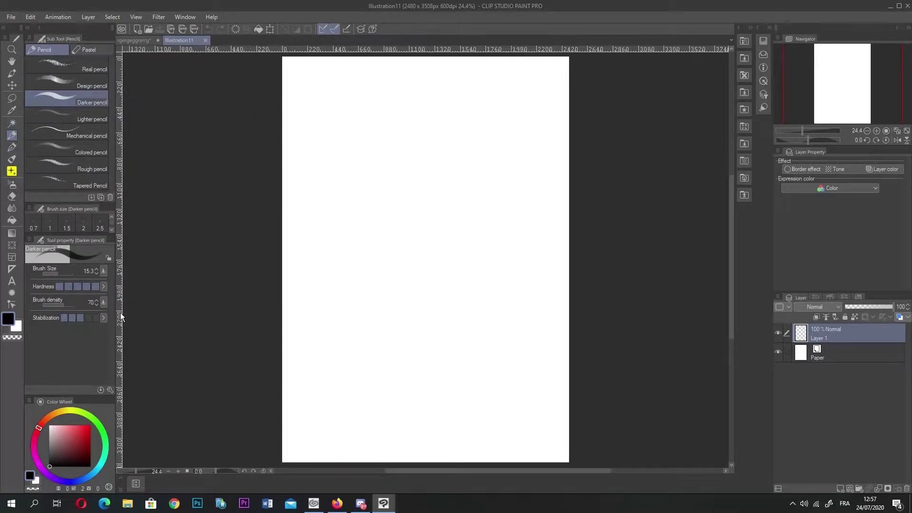
# - Sketch loops, an eye and rough facial lines in the upper half of the canvas with the Darker pencil at brush size 33.6
pyautogui.click(60, 273)
pyautogui.moveTo(374, 122)
pyautogui.mouseDown()
pyautogui.moveTo(367, 204)
pyautogui.moveTo(411, 134)
pyautogui.moveTo(410, 154)
pyautogui.mouseUp()
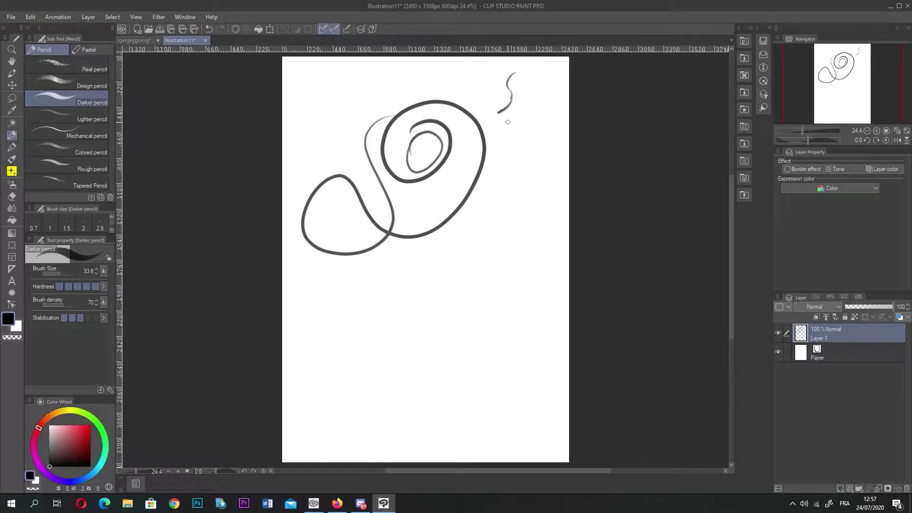
pyautogui.moveTo(495, 159); pyautogui.dragTo(555, 155)
pyautogui.moveTo(481, 135); pyautogui.dragTo(554, 136)
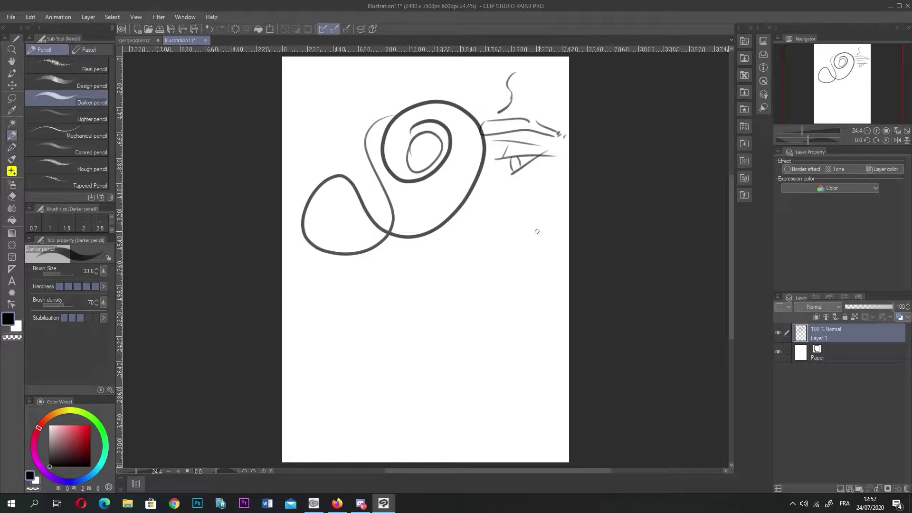
pyautogui.moveTo(485, 106); pyautogui.dragTo(470, 164)
pyautogui.moveTo(486, 174); pyautogui.dragTo(457, 223)
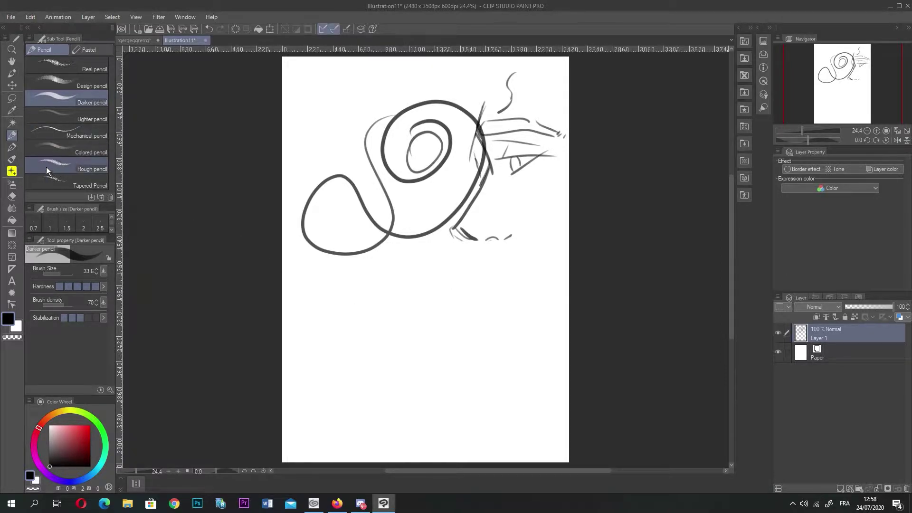
# - Go through the other pencil types and test the Real pencil with a looping stroke below the sketch, examining its texture up close
pyautogui.click(89, 133)
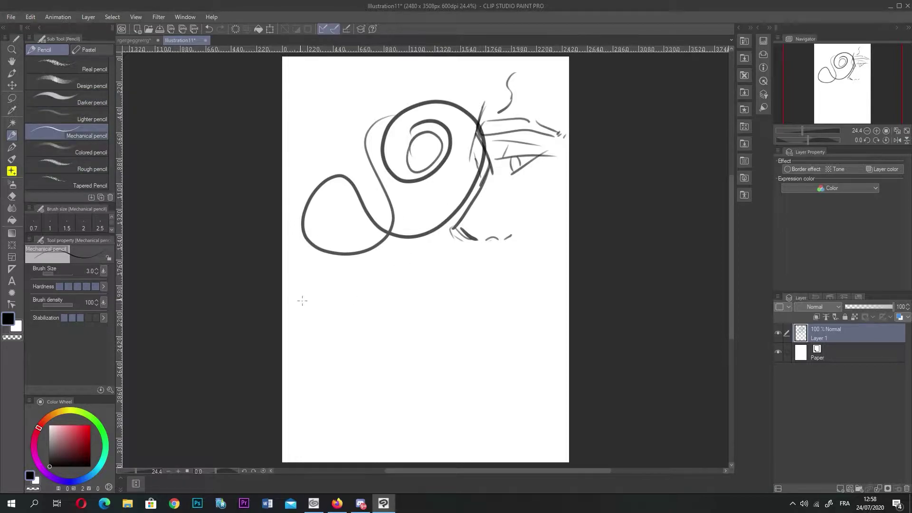
pyautogui.click(85, 150)
pyautogui.click(91, 166)
pyautogui.click(94, 186)
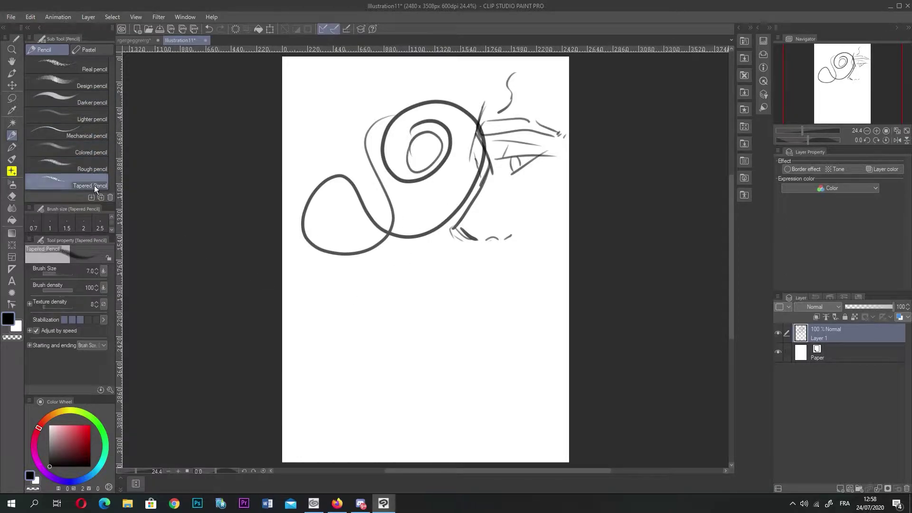
pyautogui.click(99, 119)
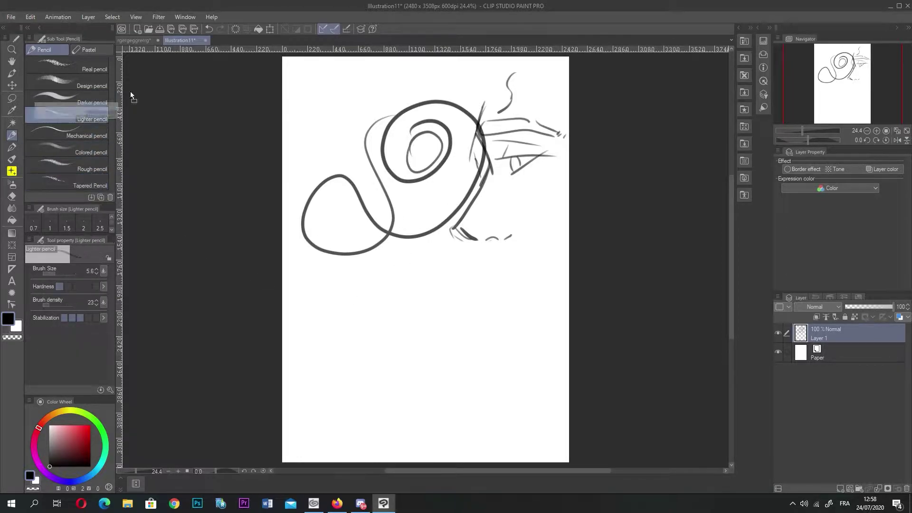
pyautogui.click(101, 79)
pyautogui.click(99, 66)
pyautogui.moveTo(435, 232)
pyautogui.mouseDown()
pyautogui.moveTo(409, 269)
pyautogui.moveTo(489, 250)
pyautogui.mouseUp()
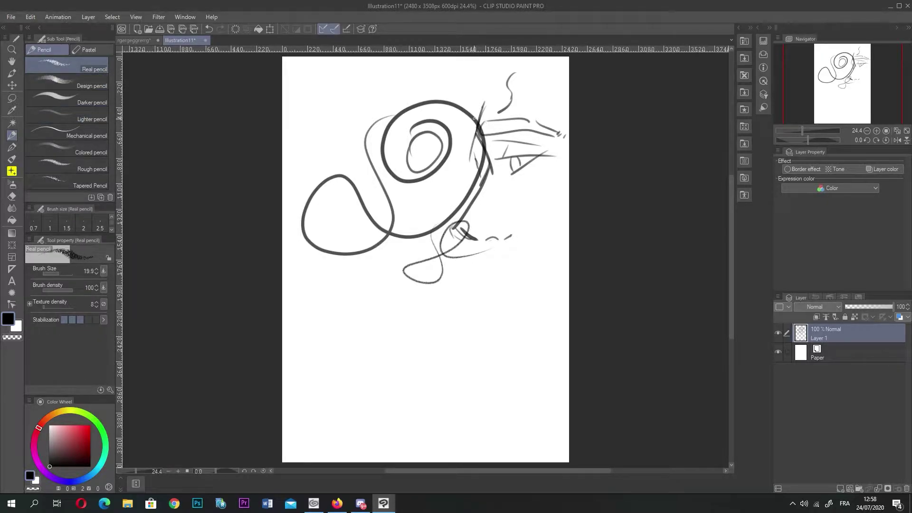
pyautogui.scroll(4, 451, 273)
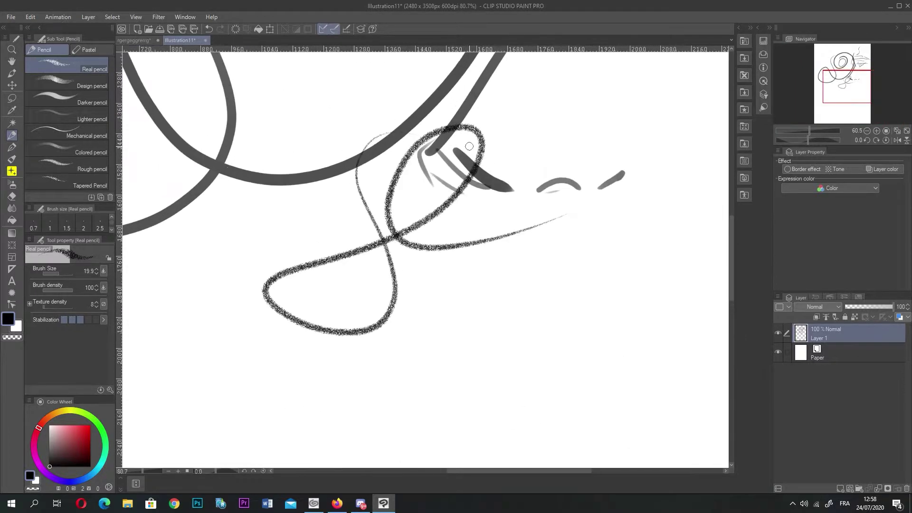
# - Erase the entire sketch from Layer 1 with the Hard eraser at brush size 259.1
pyautogui.scroll(-6, 468, 146)
pyautogui.scroll(3, 461, 70)
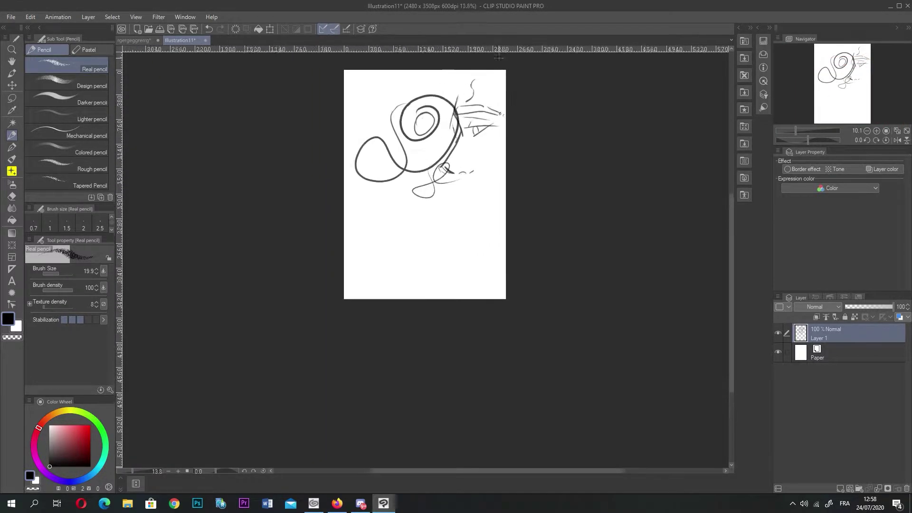
pyautogui.click(12, 196)
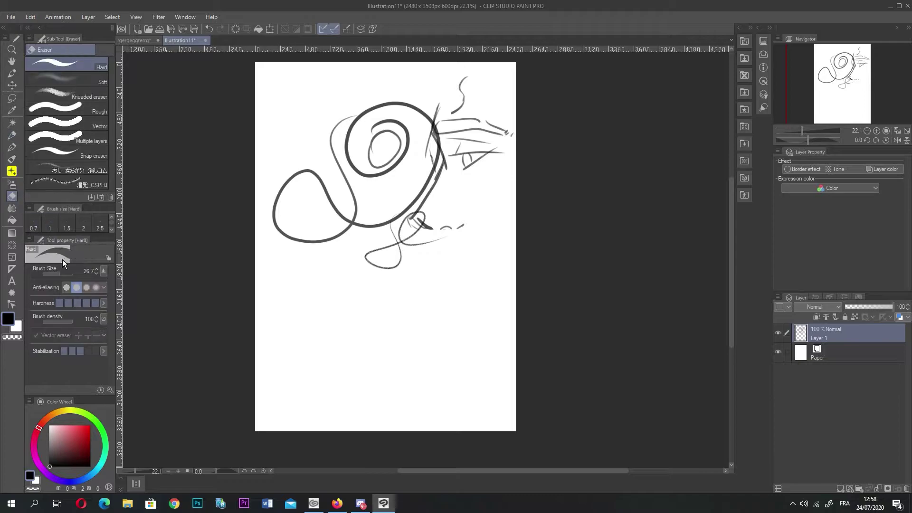
pyautogui.moveTo(422, 94)
pyautogui.mouseDown()
pyautogui.moveTo(458, 81)
pyautogui.moveTo(418, 116)
pyautogui.moveTo(555, 101)
pyautogui.moveTo(499, 122)
pyautogui.moveTo(545, 136)
pyautogui.moveTo(443, 186)
pyautogui.moveTo(374, 278)
pyautogui.moveTo(491, 206)
pyautogui.mouseUp()
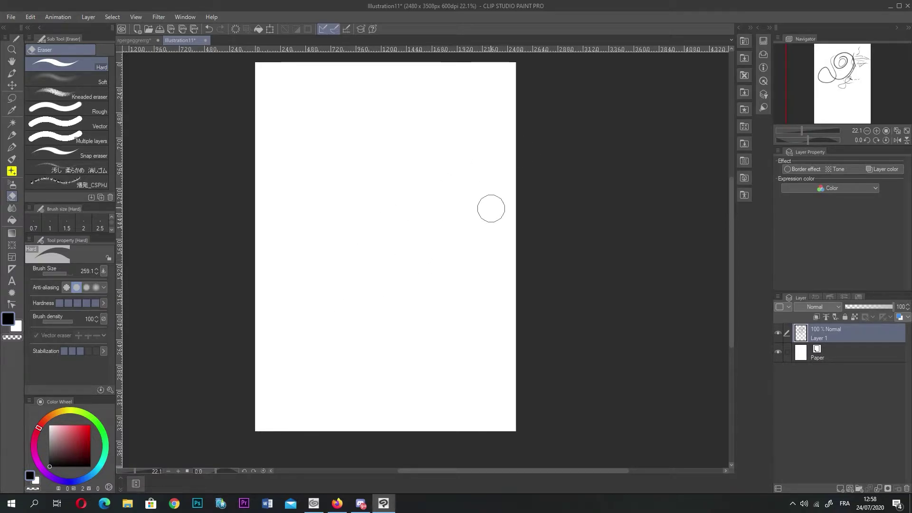
# - Try one thin looping stroke with the G-pen on the blank canvas and undo it
pyautogui.click(12, 134)
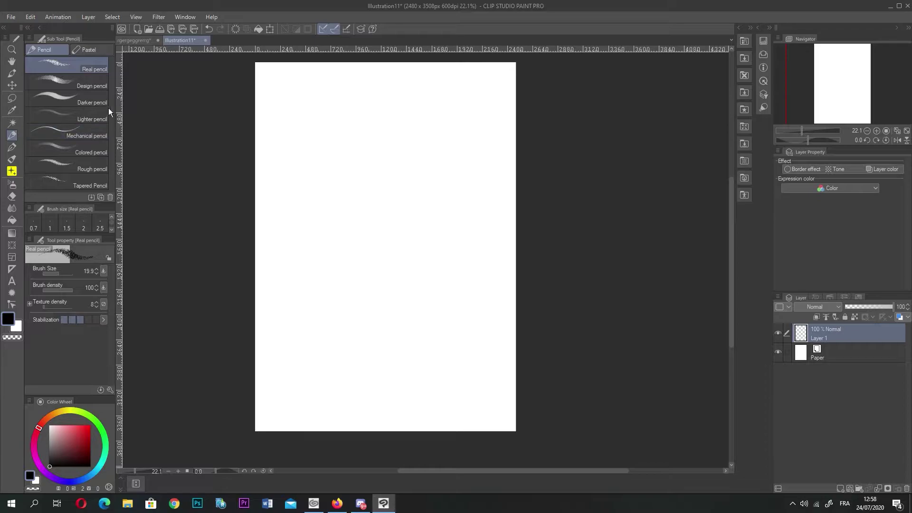
pyautogui.click(12, 150)
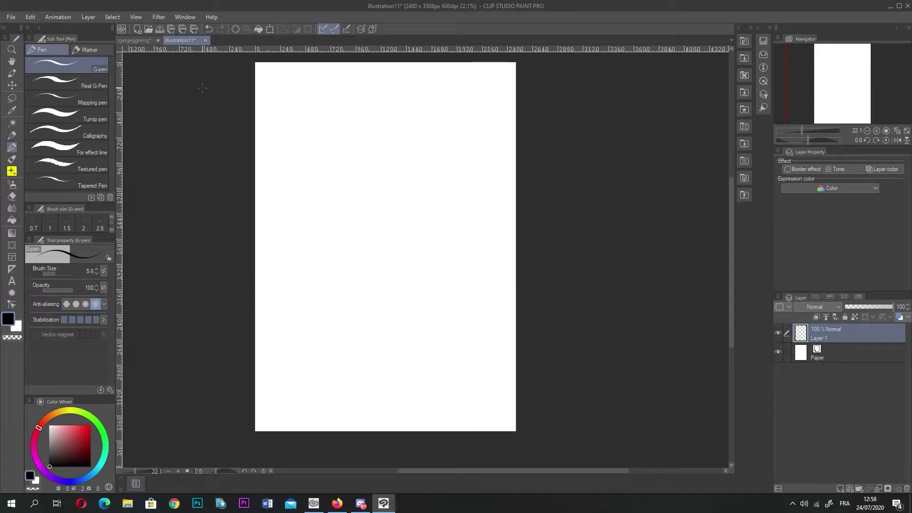
pyautogui.moveTo(412, 121)
pyautogui.mouseDown()
pyautogui.moveTo(367, 254)
pyautogui.moveTo(392, 150)
pyautogui.moveTo(422, 162)
pyautogui.mouseUp()
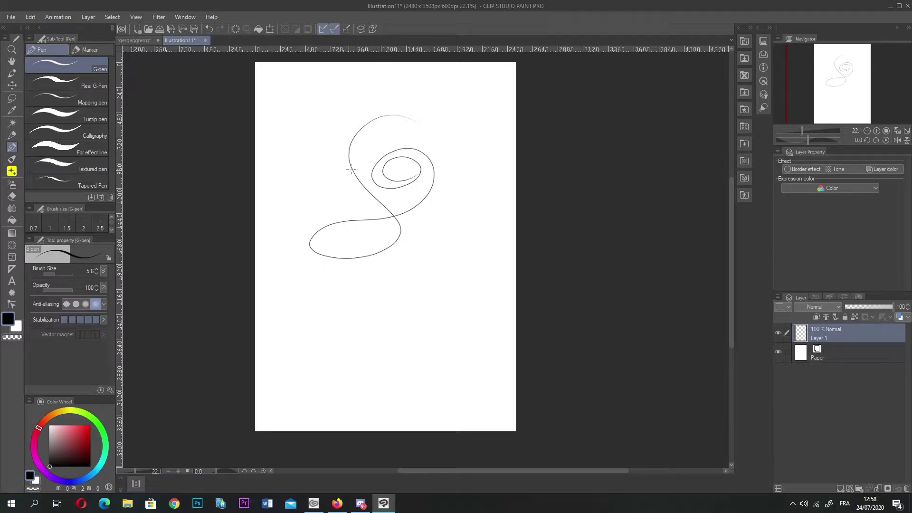
pyautogui.hotkey('ctrl', 'z')
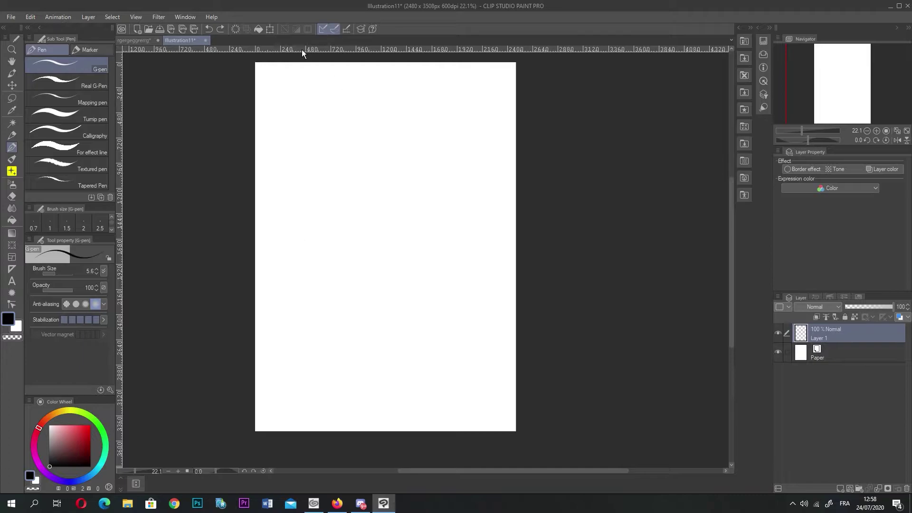
# - Paint a slanted dark red patch with the Oil paint brush at size 354.9 and widen it with a lighter red
pyautogui.click(12, 158)
pyautogui.click(12, 148)
pyautogui.press('b')
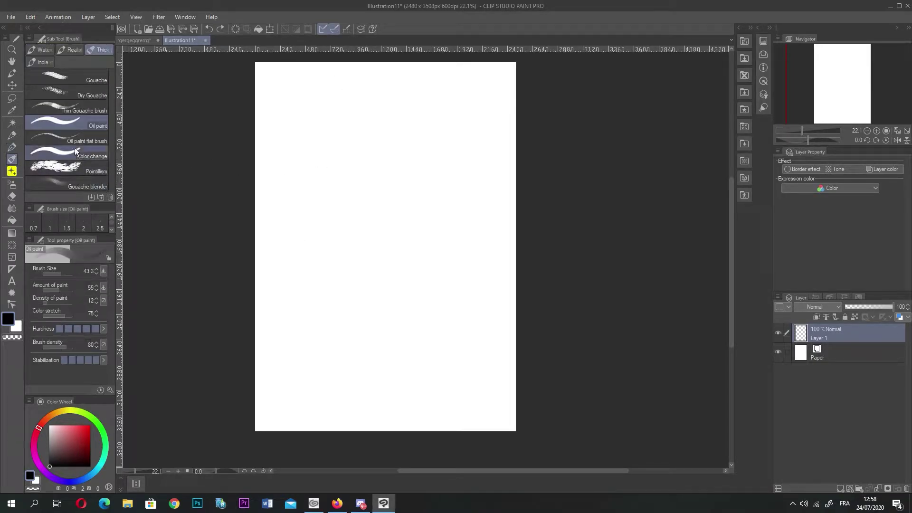
pyautogui.click(68, 271)
pyautogui.click(86, 446)
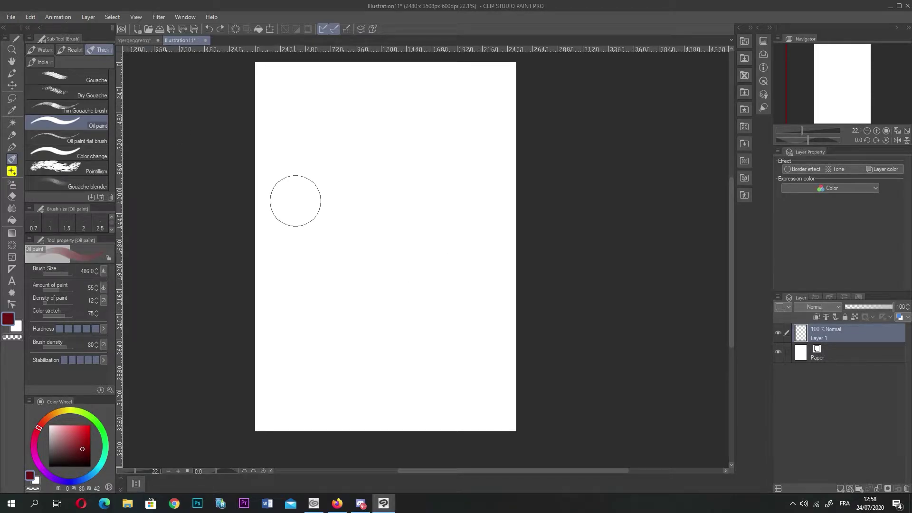
pyautogui.click(87, 453)
pyautogui.click(68, 273)
pyautogui.click(69, 273)
pyautogui.moveTo(351, 121)
pyautogui.mouseDown()
pyautogui.moveTo(312, 220)
pyautogui.moveTo(371, 111)
pyautogui.moveTo(329, 195)
pyautogui.moveTo(344, 117)
pyautogui.moveTo(351, 119)
pyautogui.moveTo(315, 247)
pyautogui.moveTo(354, 116)
pyautogui.moveTo(333, 171)
pyautogui.moveTo(349, 121)
pyautogui.mouseUp()
pyautogui.click(78, 445)
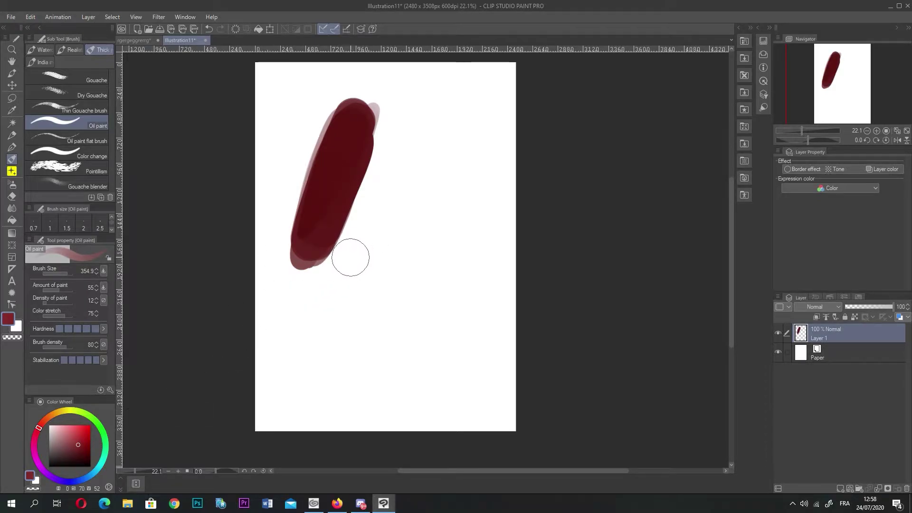
pyautogui.moveTo(379, 127)
pyautogui.mouseDown()
pyautogui.moveTo(344, 260)
pyautogui.moveTo(362, 129)
pyautogui.moveTo(323, 244)
pyautogui.moveTo(366, 126)
pyautogui.moveTo(331, 269)
pyautogui.moveTo(336, 189)
pyautogui.moveTo(351, 185)
pyautogui.moveTo(375, 119)
pyautogui.moveTo(336, 210)
pyautogui.moveTo(335, 267)
pyautogui.mouseUp()
# - Set the Oil paint brush's amount of paint to 19 and color stretch to 33, and paint the patch out into a large red oval
pyautogui.moveTo(50, 289); pyautogui.dragTo(49, 294)
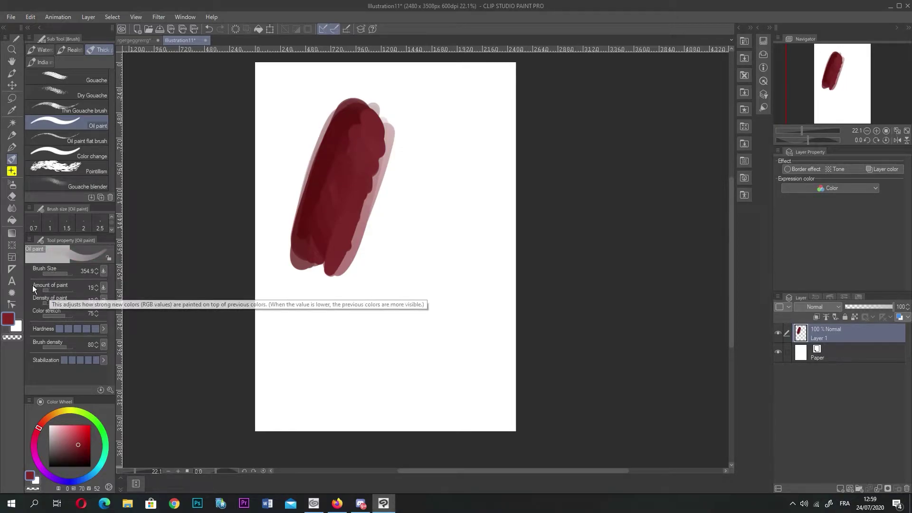
pyautogui.moveTo(323, 247)
pyautogui.mouseDown()
pyautogui.moveTo(329, 277)
pyautogui.moveTo(319, 242)
pyautogui.moveTo(338, 203)
pyautogui.mouseUp()
pyautogui.click(53, 315)
pyautogui.moveTo(330, 223)
pyautogui.mouseDown()
pyautogui.moveTo(340, 206)
pyautogui.moveTo(348, 209)
pyautogui.moveTo(329, 146)
pyautogui.moveTo(362, 210)
pyautogui.moveTo(316, 119)
pyautogui.moveTo(286, 256)
pyautogui.moveTo(407, 223)
pyautogui.moveTo(342, 205)
pyautogui.moveTo(379, 187)
pyautogui.moveTo(347, 228)
pyautogui.mouseUp()
# - Shade the inner part of the red oval with a darker red, reducing the brush's density of paint between strokes
pyautogui.click(87, 457)
pyautogui.moveTo(317, 190)
pyautogui.mouseDown()
pyautogui.moveTo(305, 217)
pyautogui.moveTo(319, 220)
pyautogui.moveTo(306, 232)
pyautogui.moveTo(323, 230)
pyautogui.moveTo(327, 242)
pyautogui.moveTo(325, 222)
pyautogui.moveTo(322, 252)
pyautogui.moveTo(340, 249)
pyautogui.mouseUp()
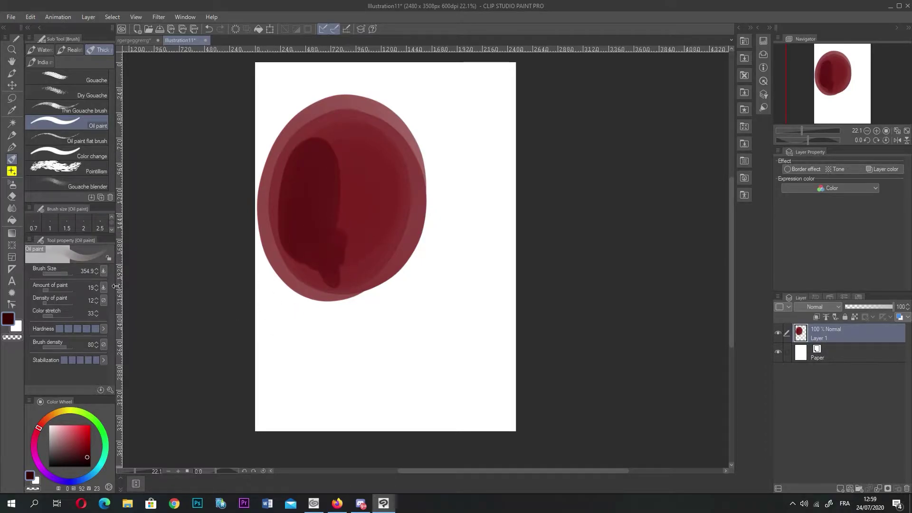
pyautogui.moveTo(46, 304); pyautogui.dragTo(44, 304)
pyautogui.moveTo(337, 243)
pyautogui.mouseDown()
pyautogui.moveTo(337, 203)
pyautogui.moveTo(348, 170)
pyautogui.moveTo(338, 121)
pyautogui.mouseUp()
# - Fill the white background around the red oval with dark gray, using the Refer other layers fill
pyautogui.click(12, 221)
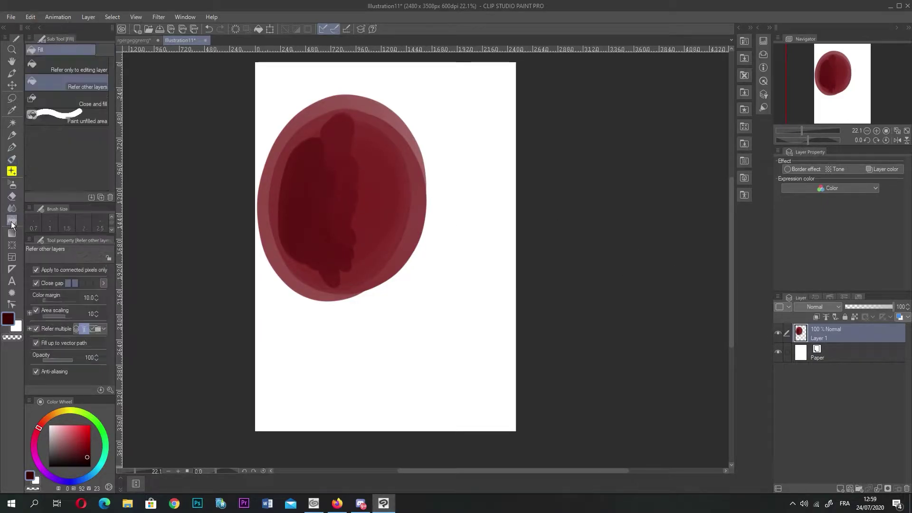
pyautogui.moveTo(90, 429); pyautogui.dragTo(97, 488)
pyautogui.click(49, 454)
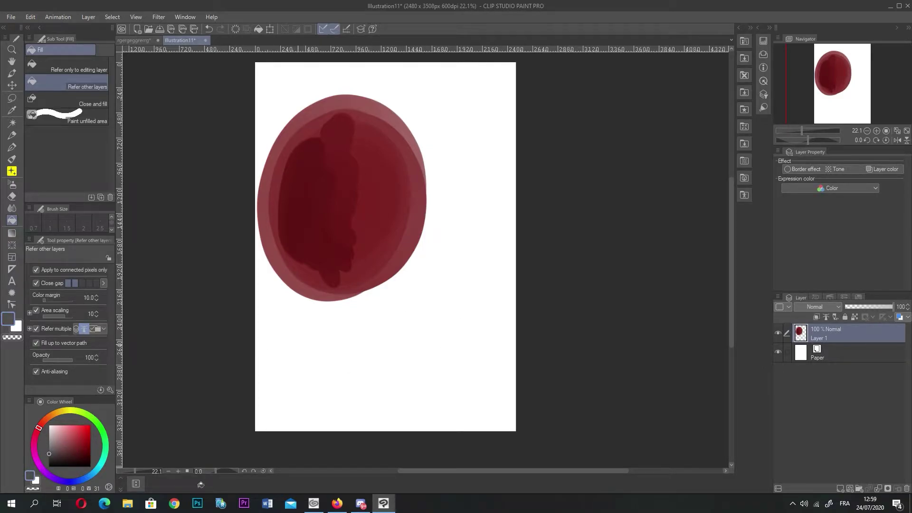
pyautogui.click(237, 396)
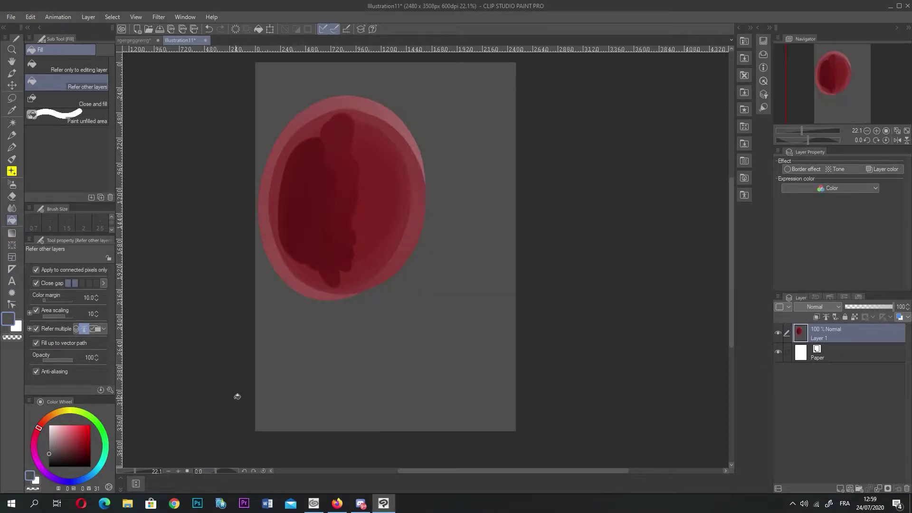
# - Smear the lower and outer left edge of the red oval downward with the Oil paint brush at size 161.7
pyautogui.click(12, 145)
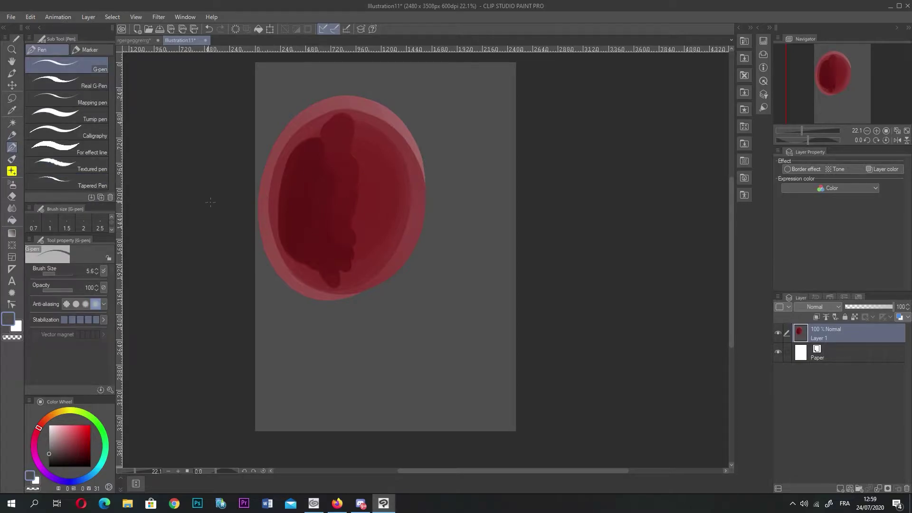
pyautogui.click(12, 135)
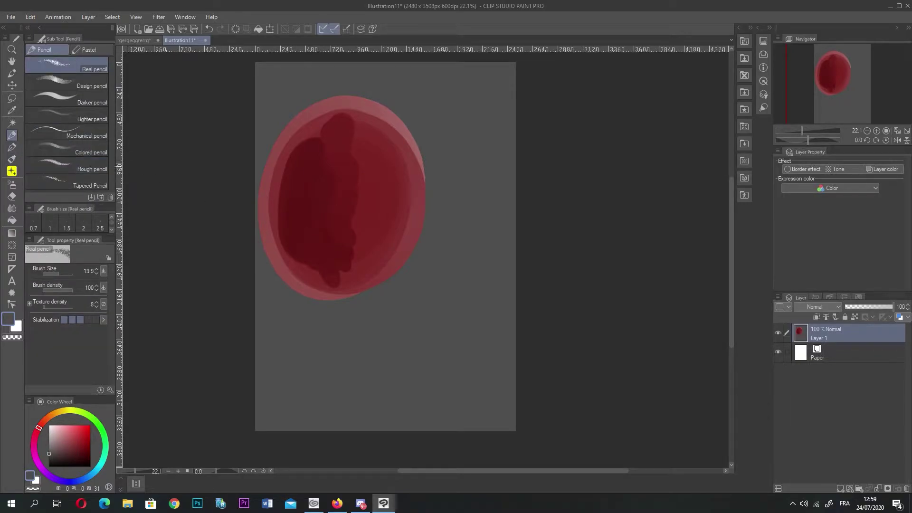
pyautogui.click(12, 159)
pyautogui.moveTo(281, 221)
pyautogui.mouseDown()
pyautogui.moveTo(290, 278)
pyautogui.moveTo(352, 287)
pyautogui.moveTo(305, 261)
pyautogui.moveTo(336, 254)
pyautogui.moveTo(358, 267)
pyautogui.moveTo(358, 239)
pyautogui.moveTo(342, 220)
pyautogui.moveTo(344, 271)
pyautogui.mouseUp()
pyautogui.click(65, 273)
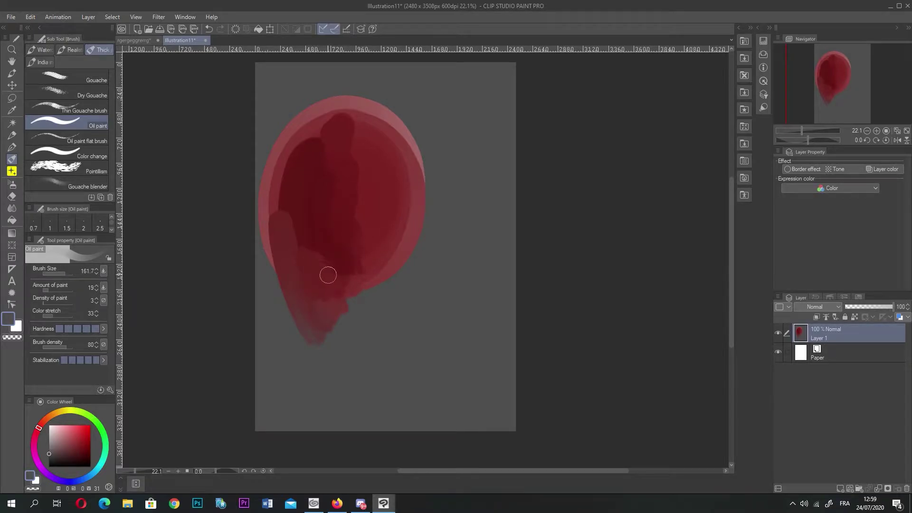
pyautogui.moveTo(270, 217)
pyautogui.mouseDown()
pyautogui.moveTo(276, 284)
pyautogui.moveTo(263, 258)
pyautogui.mouseUp()
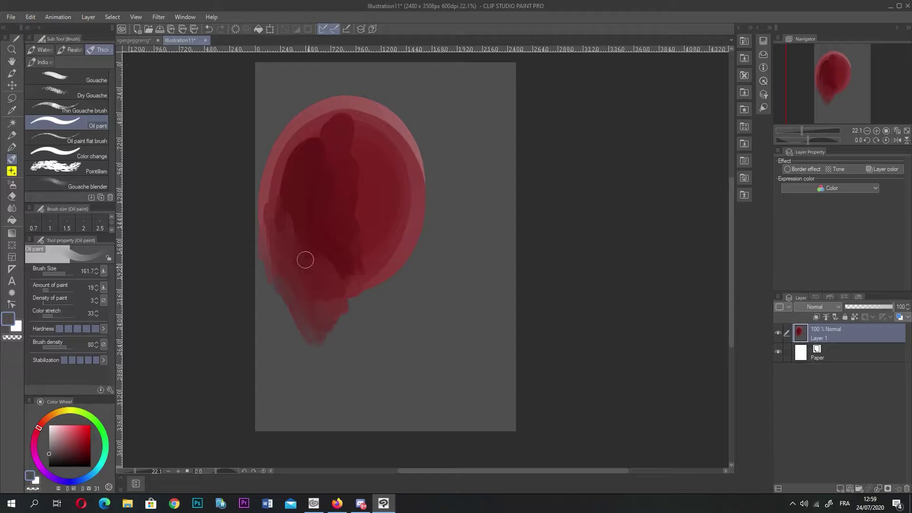
pyautogui.scroll(5, 296, 258)
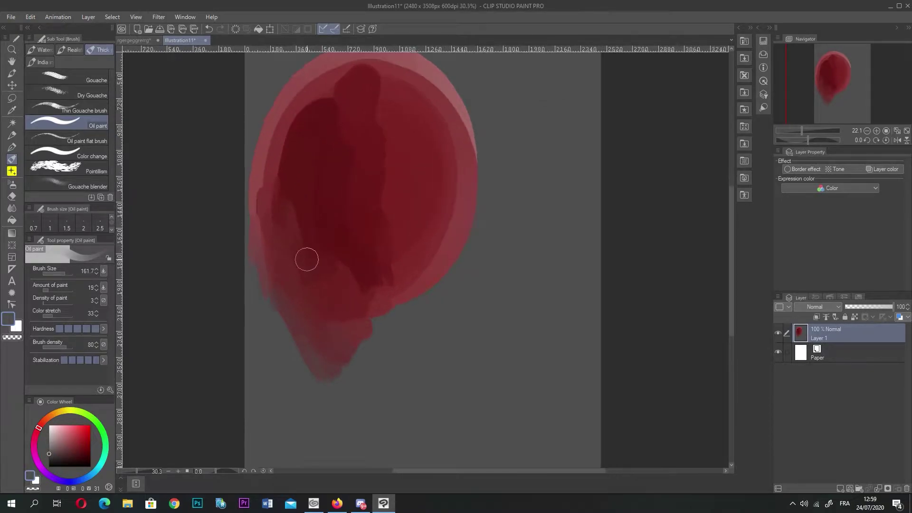
pyautogui.scroll(-5, 391, 290)
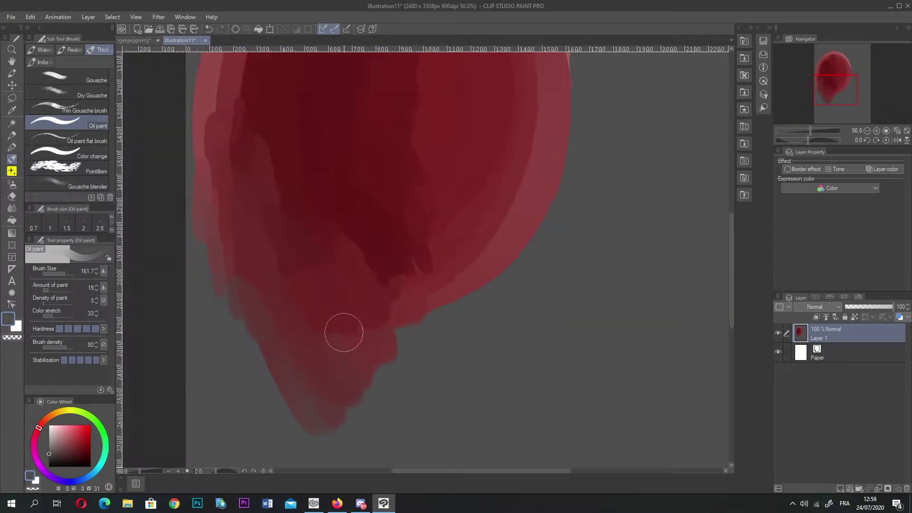
# - Erase everything painted on Layer 1 with the Hard eraser at brush size 2000
pyautogui.click(12, 197)
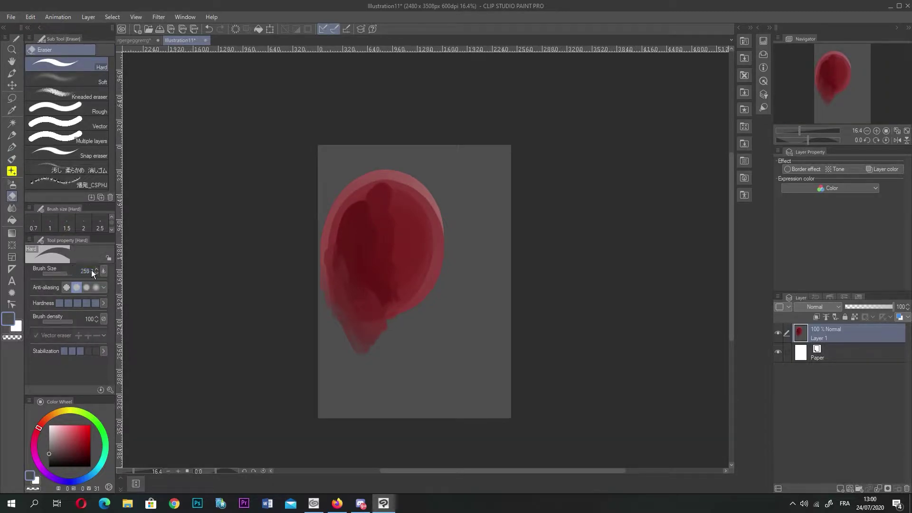
pyautogui.click(74, 269)
pyautogui.moveTo(383, 166)
pyautogui.mouseDown()
pyautogui.moveTo(299, 196)
pyautogui.moveTo(550, 174)
pyautogui.moveTo(478, 229)
pyautogui.moveTo(268, 328)
pyautogui.moveTo(482, 333)
pyautogui.moveTo(573, 321)
pyautogui.moveTo(553, 378)
pyautogui.moveTo(193, 387)
pyautogui.mouseUp()
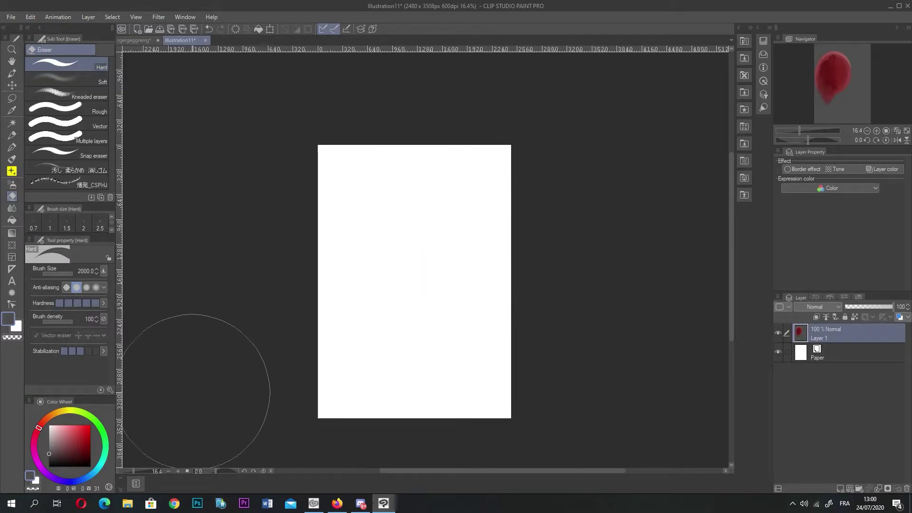
# - Fill the emptied canvas with light gray using the Refer other layers fill
pyautogui.click(12, 220)
pyautogui.moveTo(47, 436); pyautogui.dragTo(31, 436)
pyautogui.click(503, 367)
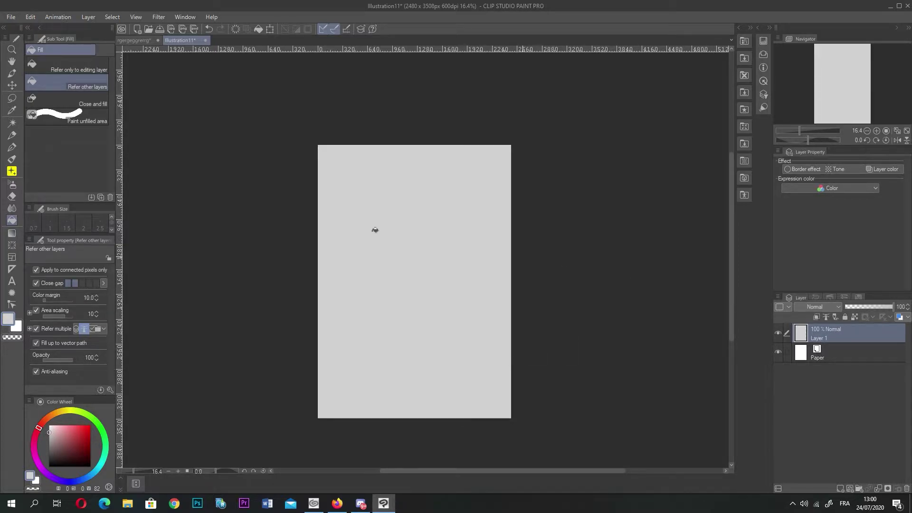
# - Paint black-based galaxy texture over the gray canvas with the ギャラクシー1 and ギャラクシー2 decoration brushes at size 2000, and select the Galaxy brush
pyautogui.click(12, 136)
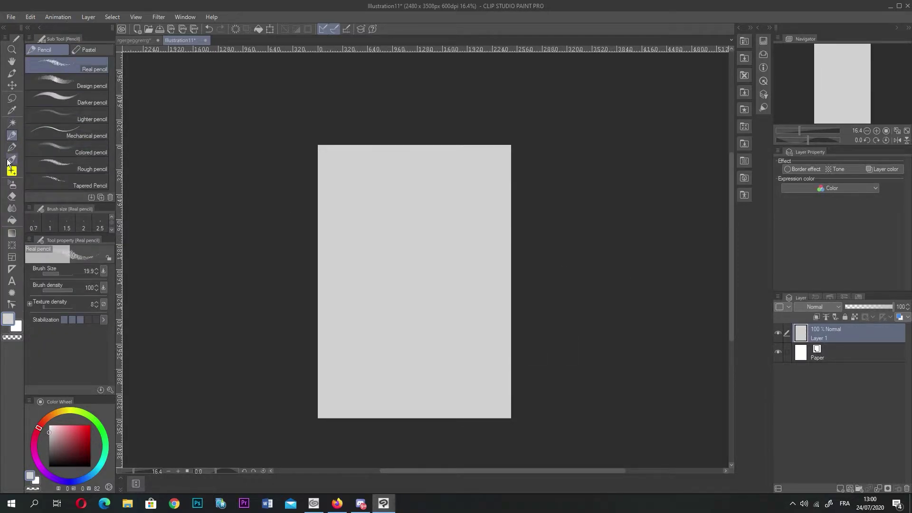
pyautogui.click(12, 171)
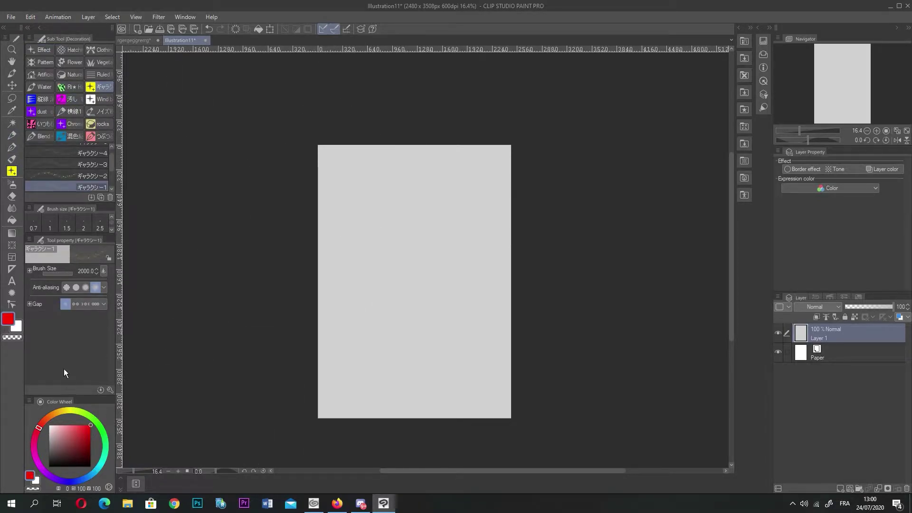
pyautogui.moveTo(70, 455); pyautogui.dragTo(14, 484)
pyautogui.moveTo(333, 271)
pyautogui.mouseDown()
pyautogui.moveTo(393, 291)
pyautogui.moveTo(498, 274)
pyautogui.moveTo(403, 352)
pyautogui.mouseUp()
pyautogui.click(90, 176)
pyautogui.moveTo(408, 249)
pyautogui.mouseDown()
pyautogui.moveTo(361, 236)
pyautogui.moveTo(448, 208)
pyautogui.moveTo(400, 225)
pyautogui.mouseUp()
pyautogui.scroll(4, 446, 241)
pyautogui.scroll(-6, 434, 210)
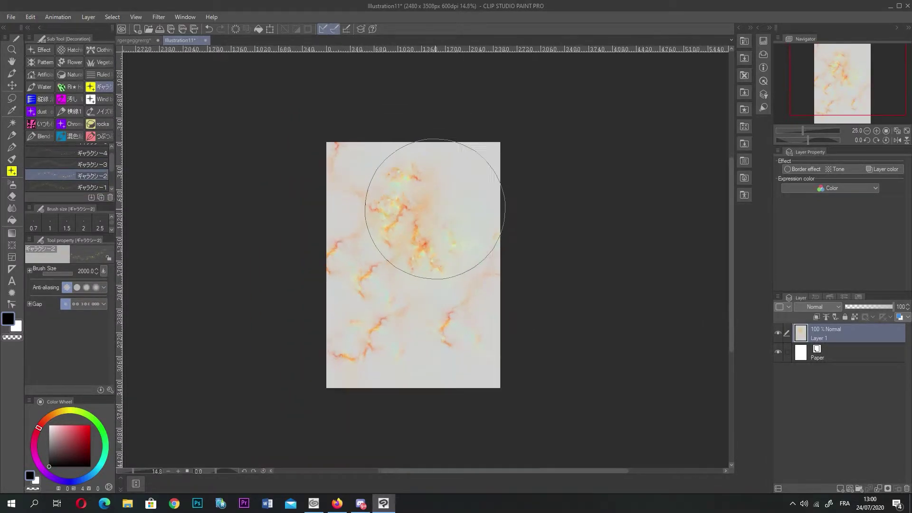
pyautogui.scroll(6, 418, 348)
pyautogui.scroll(1, 427, 147)
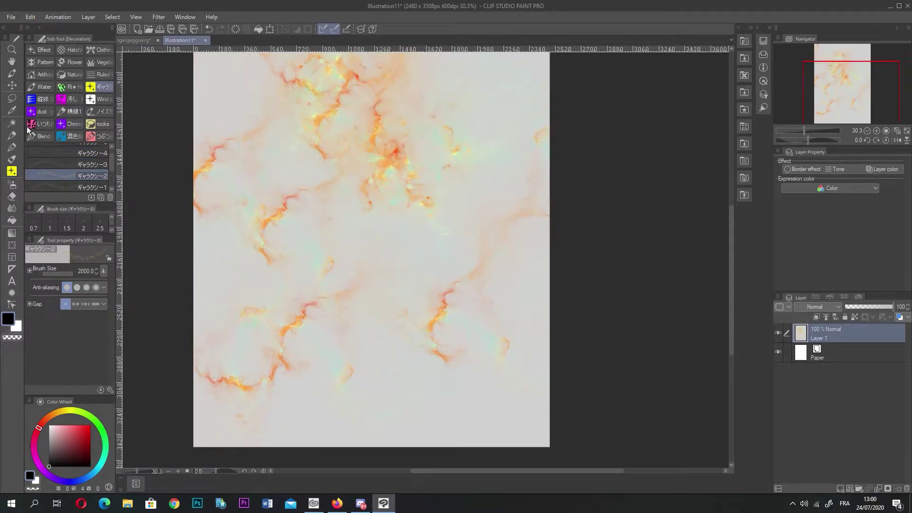
pyautogui.click(60, 134)
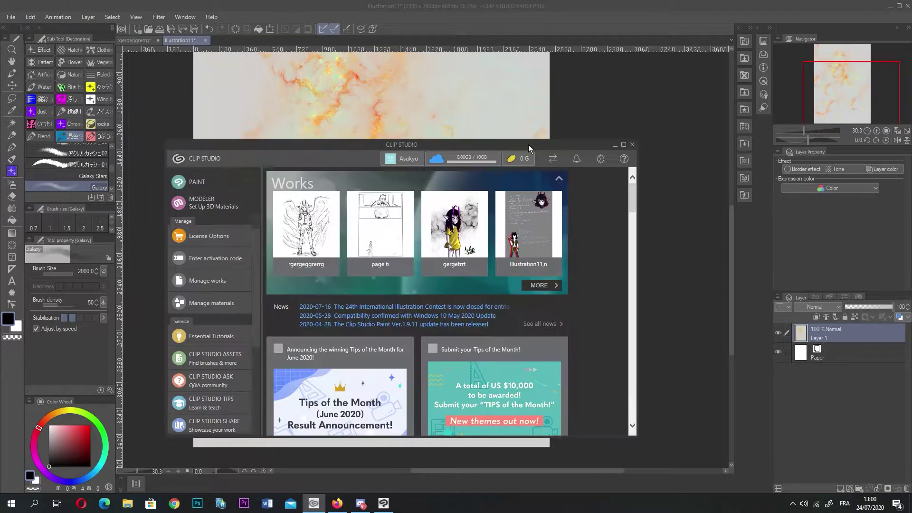
# - Switch to CLIP STUDIO, browse the CLIP STUDIO ASSETS catalog and open the "Dr.Frost licked on this pen" material page
pyautogui.moveTo(515, 140); pyautogui.dragTo(435, 70)
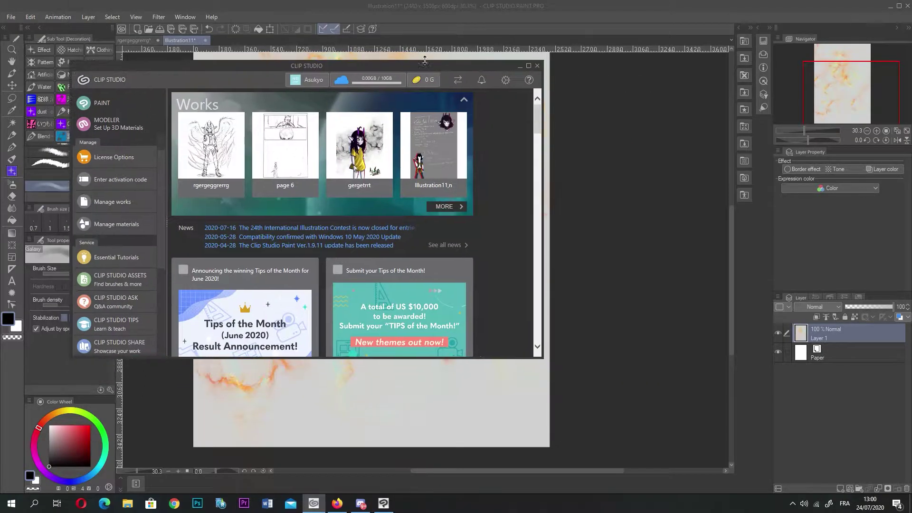
pyautogui.click(131, 281)
pyautogui.moveTo(391, 71)
pyautogui.mouseDown()
pyautogui.moveTo(450, 85)
pyautogui.moveTo(563, 81)
pyautogui.moveTo(399, 62)
pyautogui.moveTo(393, 79)
pyautogui.mouseUp()
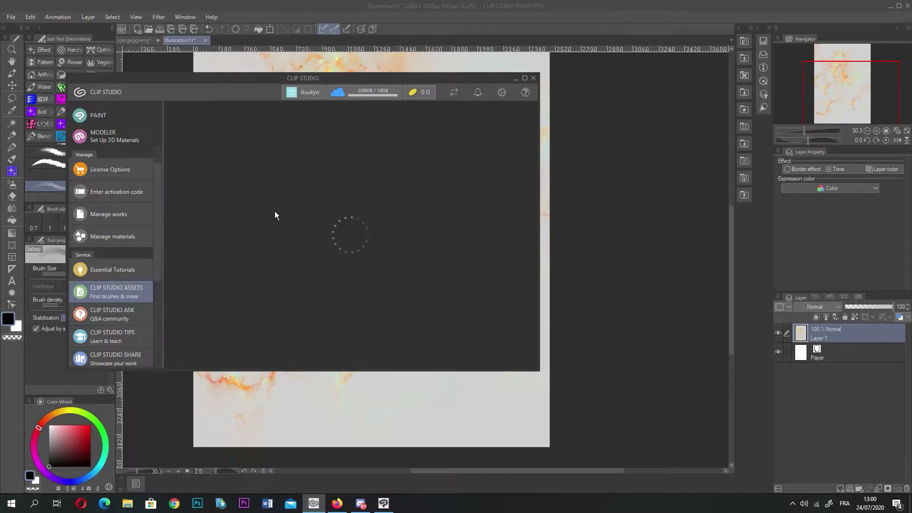
pyautogui.scroll(-5, 285, 285)
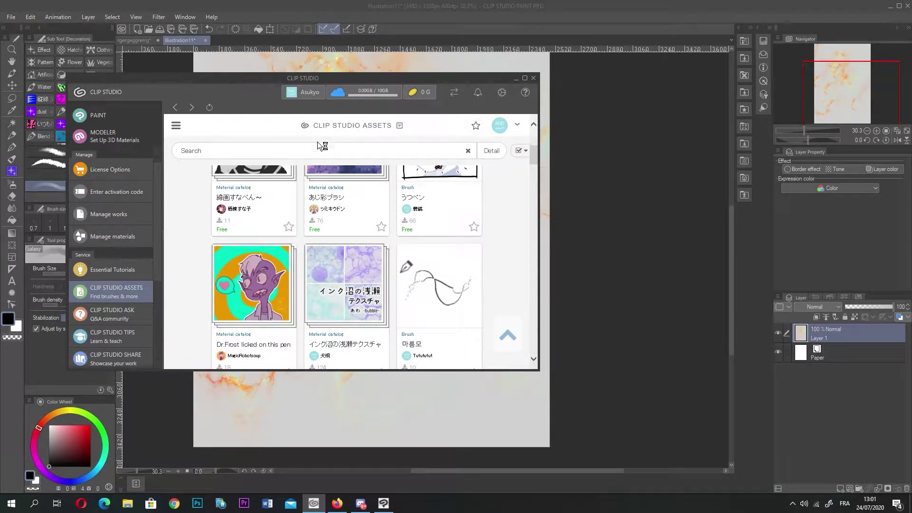
pyautogui.scroll(-5, 242, 210)
pyautogui.scroll(3, 243, 214)
pyautogui.scroll(5, 392, 284)
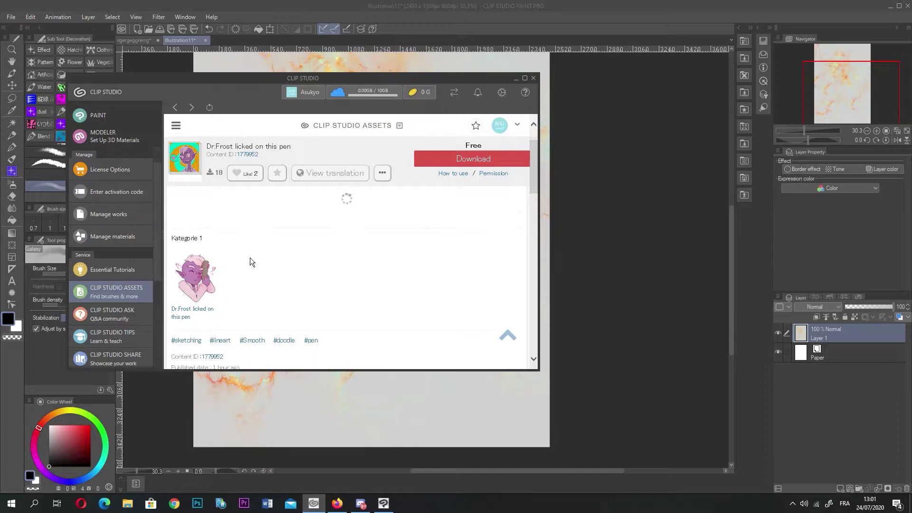
# - Review the pen's sample drawings, creator section and download option on its material page
pyautogui.scroll(3, 318, 251)
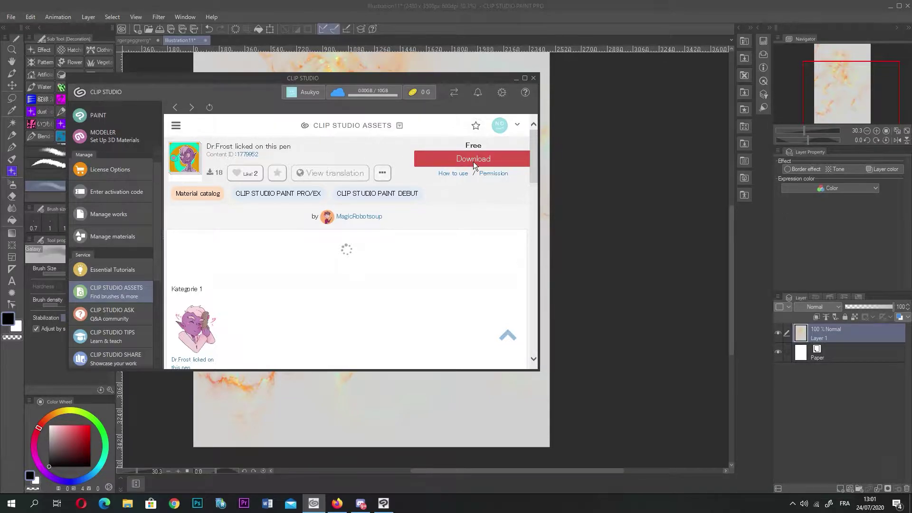
pyautogui.scroll(-5, 387, 259)
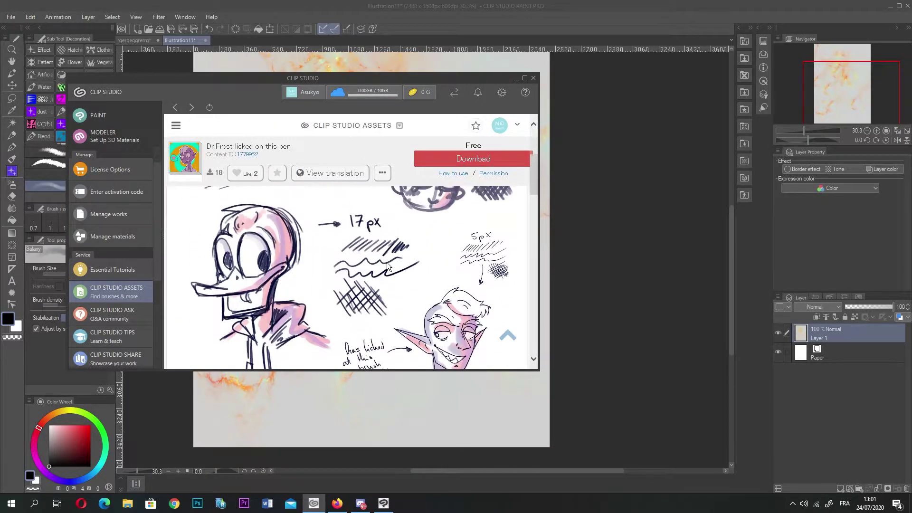
pyautogui.scroll(5, 387, 259)
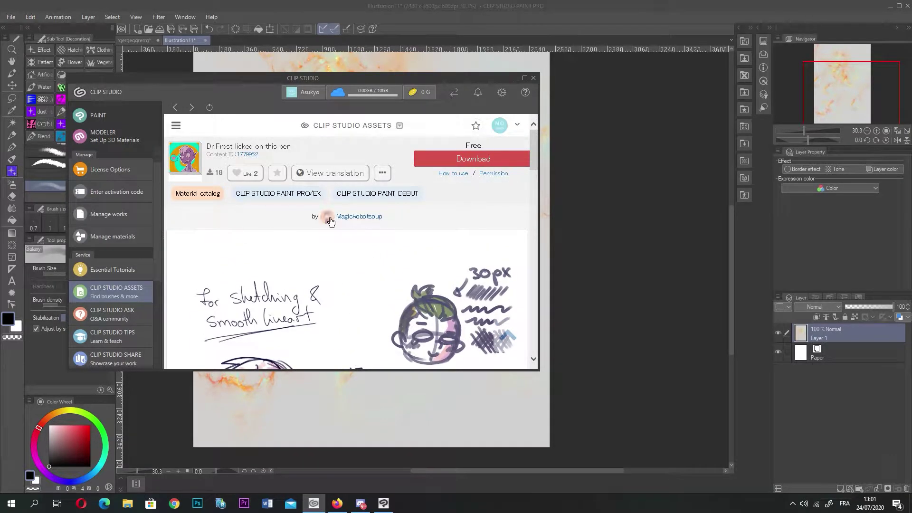
pyautogui.scroll(-10, 309, 216)
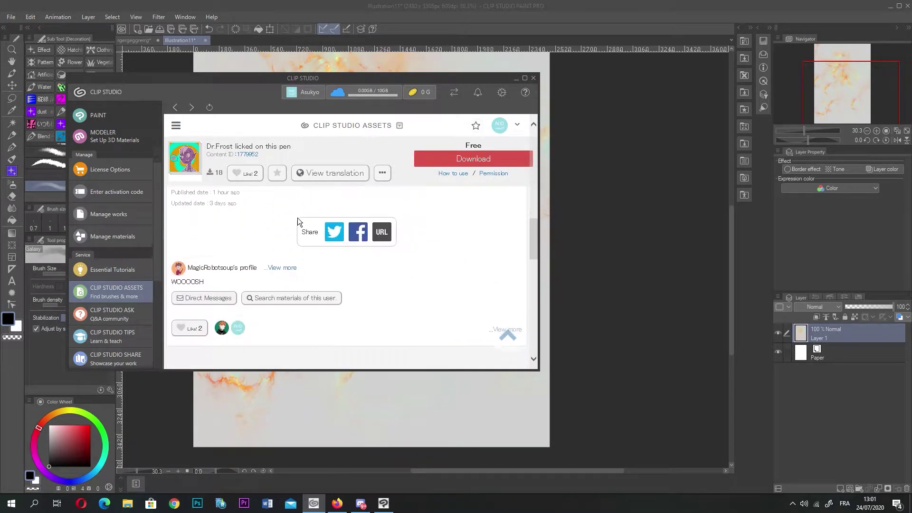
pyautogui.scroll(5, 298, 217)
pyautogui.scroll(6, 350, 309)
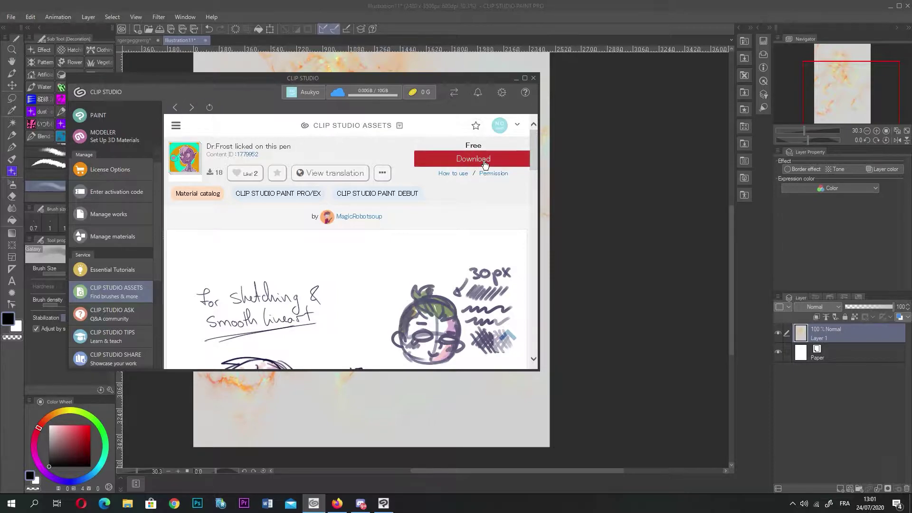
# - Go back to the assets catalog, look through more materials and switch back to CLIP STUDIO PAINT
pyautogui.click(176, 108)
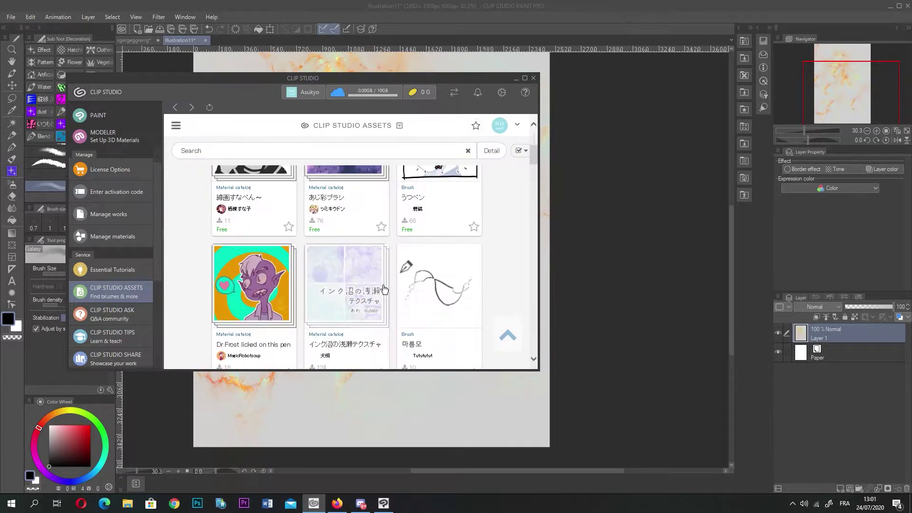
pyautogui.scroll(-3, 390, 263)
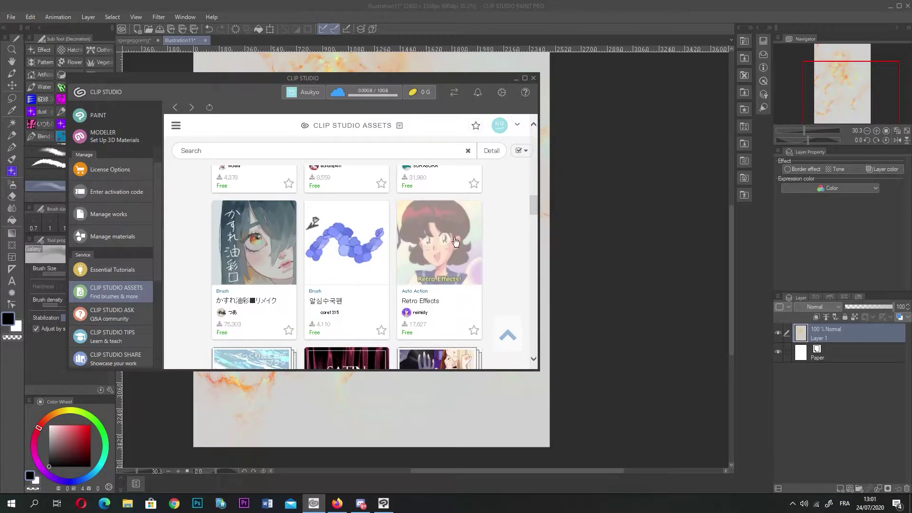
pyautogui.click(504, 5)
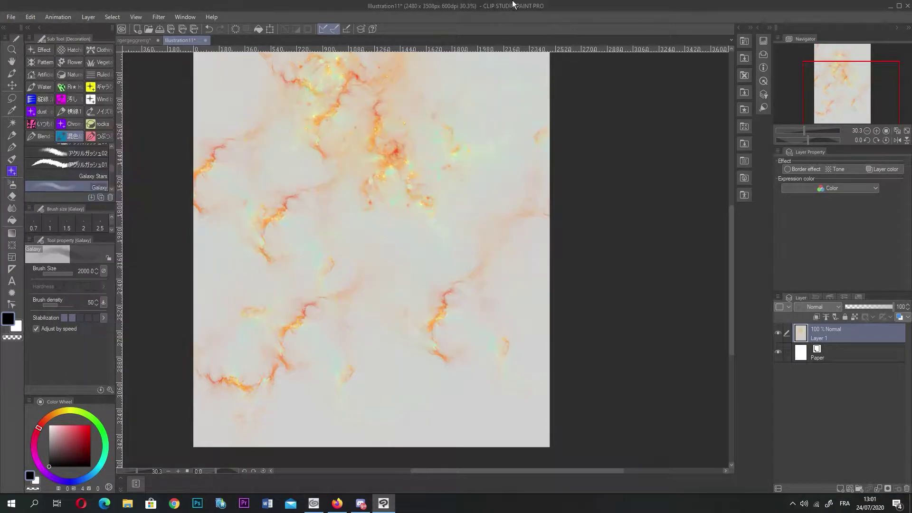
# - Expand the Material palette and browse the list of all materials and its category tree
pyautogui.click(741, 27)
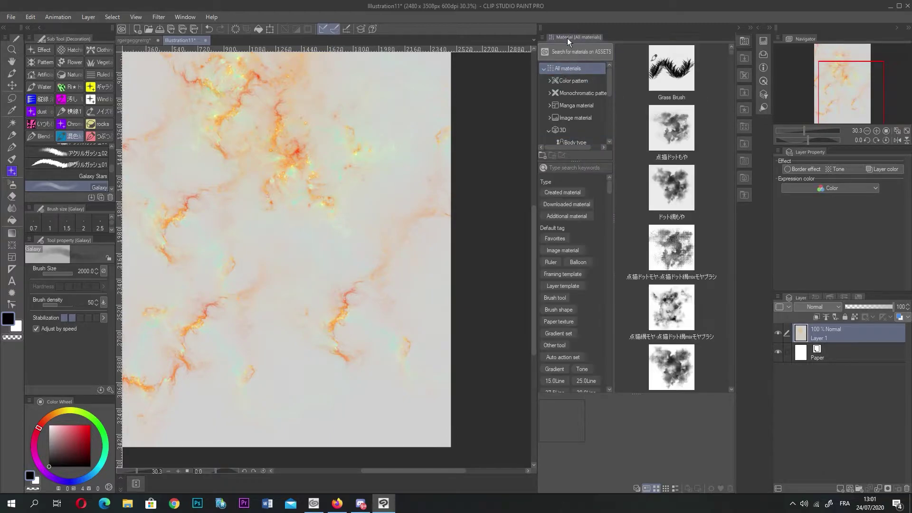
pyautogui.scroll(-7, 649, 90)
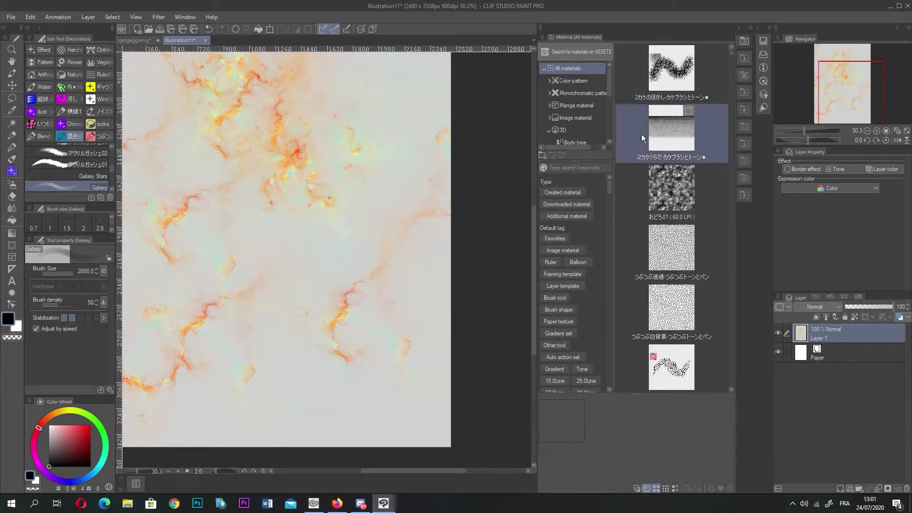
pyautogui.scroll(6, 688, 119)
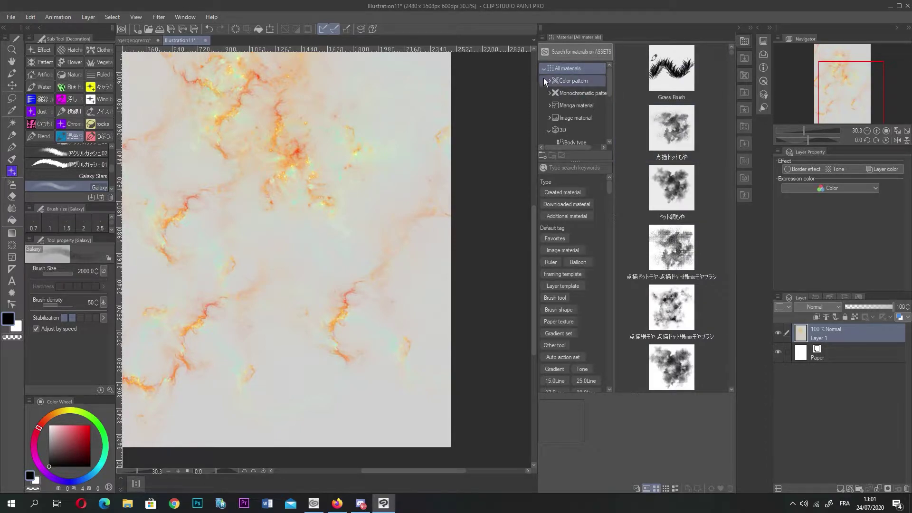
pyautogui.scroll(-1, 546, 76)
pyautogui.scroll(-5, 550, 82)
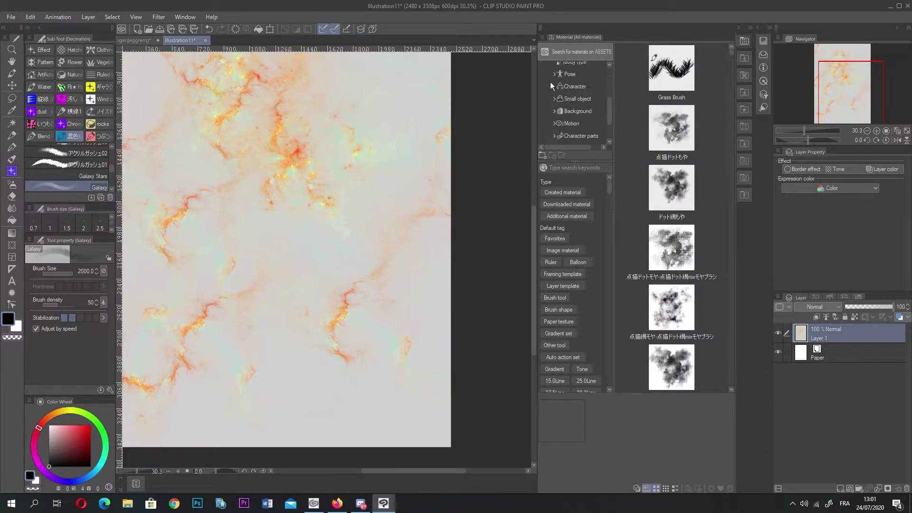
# - Show the Download category of materials and look through the downloaded brushes and tones
pyautogui.click(574, 124)
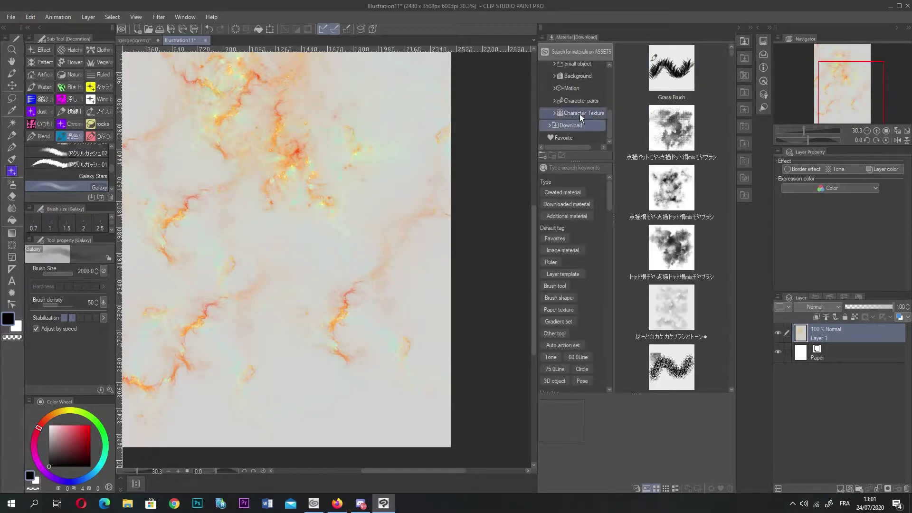
pyautogui.click(697, 111)
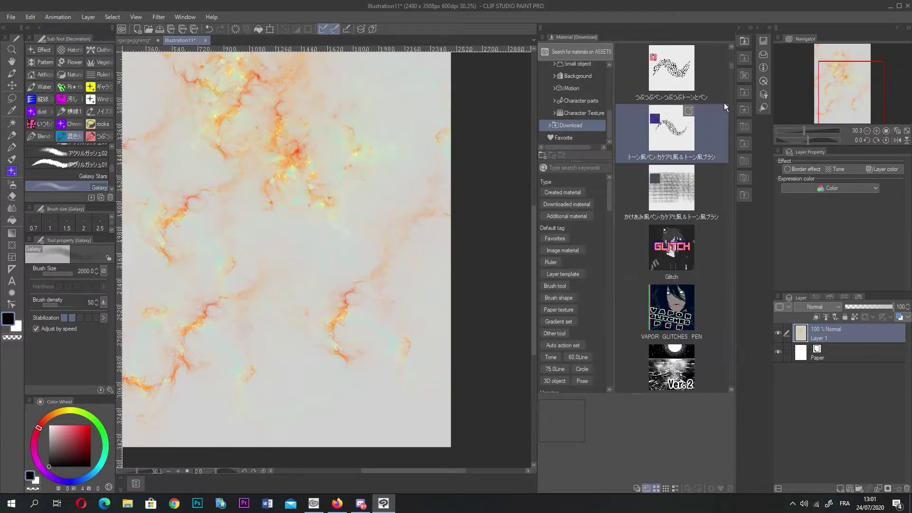
pyautogui.scroll(-5, 697, 104)
pyautogui.scroll(4, 698, 104)
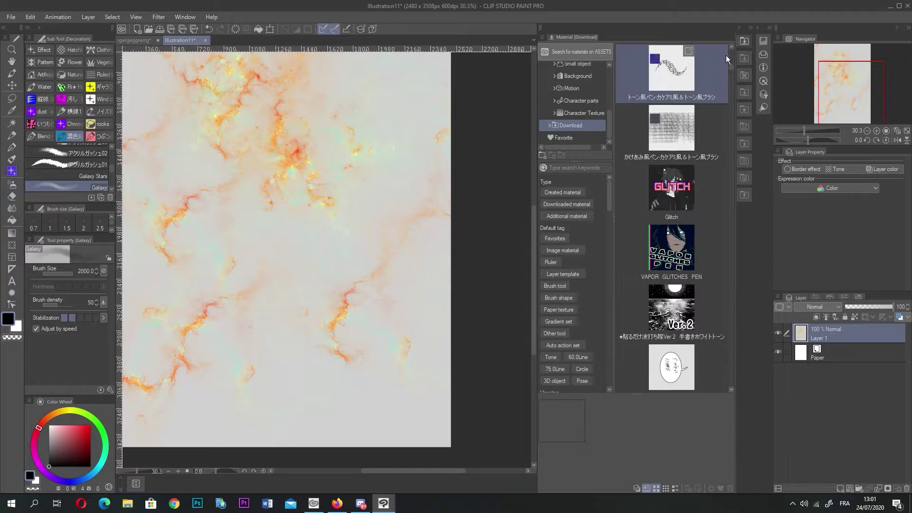
pyautogui.scroll(-5, 727, 55)
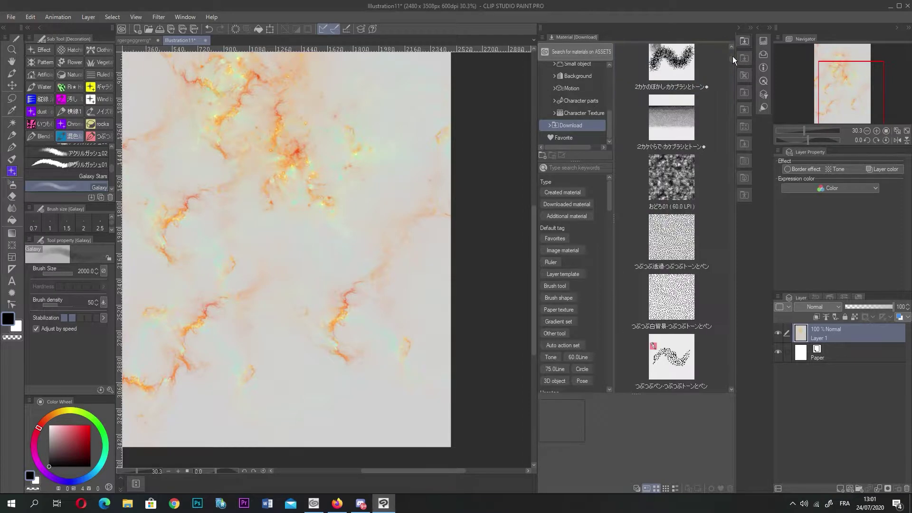
# - Collapse the Material palette and undo the galaxy brush strokes on the gray canvas
pyautogui.click(738, 28)
pyautogui.scroll(-5, 306, 146)
pyautogui.scroll(4, 223, 131)
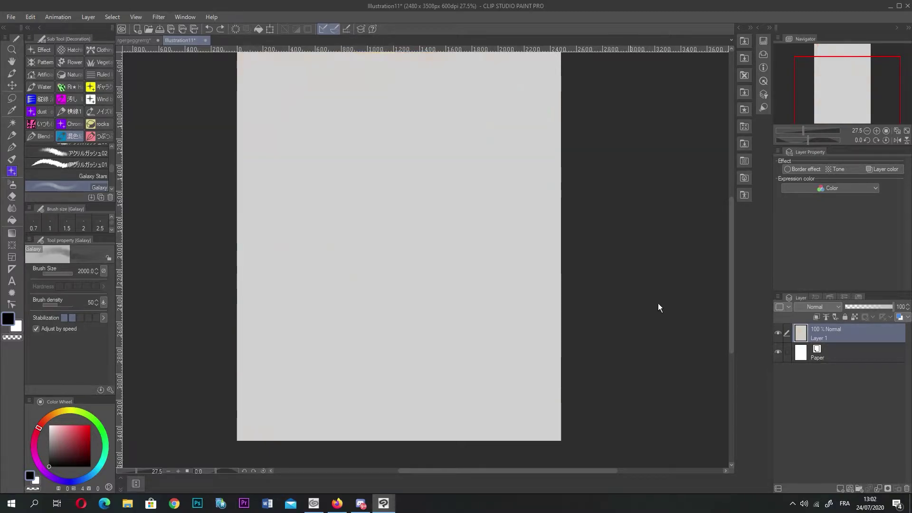
# - Create a new raster layer above Layer 1 and paint colorful galaxy strokes across the canvas with the ギャラクシー2 brush
pyautogui.click(839, 489)
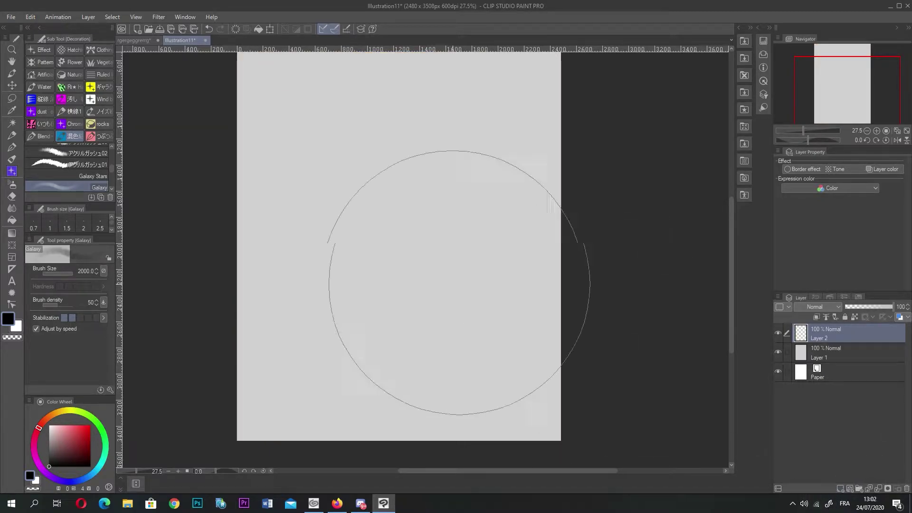
pyautogui.click(98, 87)
pyautogui.moveTo(327, 252)
pyautogui.mouseDown()
pyautogui.moveTo(135, 291)
pyautogui.moveTo(510, 269)
pyautogui.moveTo(248, 171)
pyautogui.moveTo(281, 252)
pyautogui.moveTo(228, 257)
pyautogui.mouseUp()
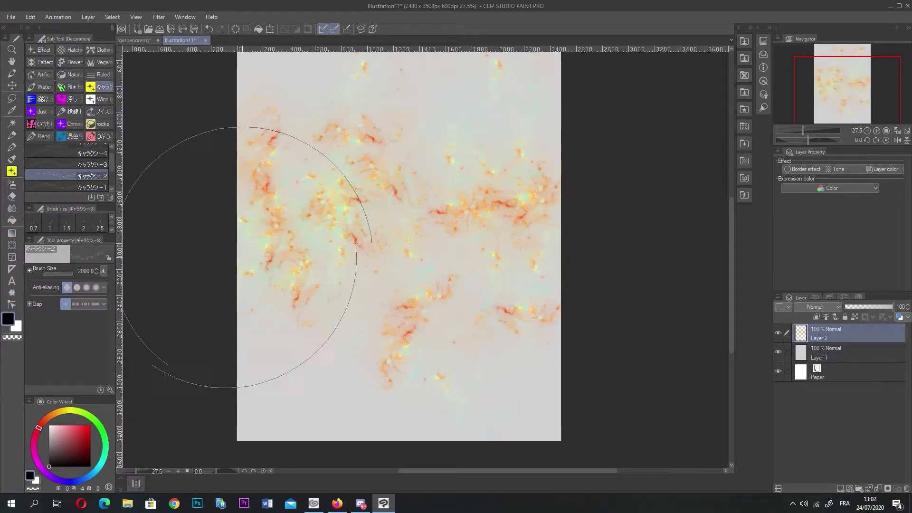
# - Enable the Layer color effect on Layer 2 and set its layer color to black
pyautogui.click(878, 169)
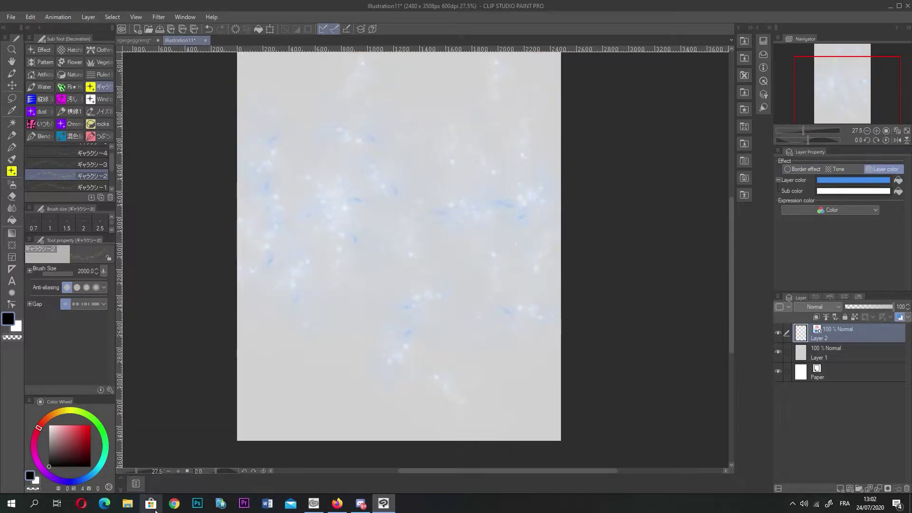
pyautogui.click(898, 180)
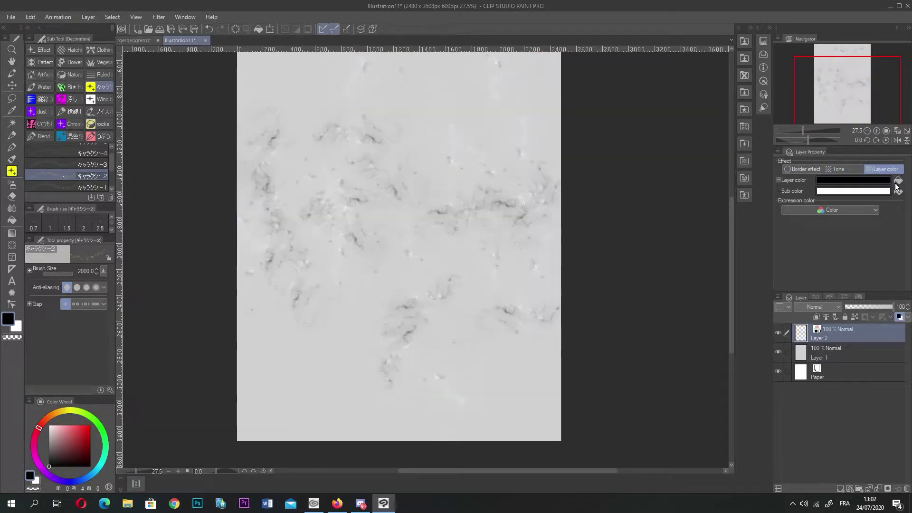
pyautogui.scroll(4, 336, 213)
pyautogui.scroll(-4, 336, 213)
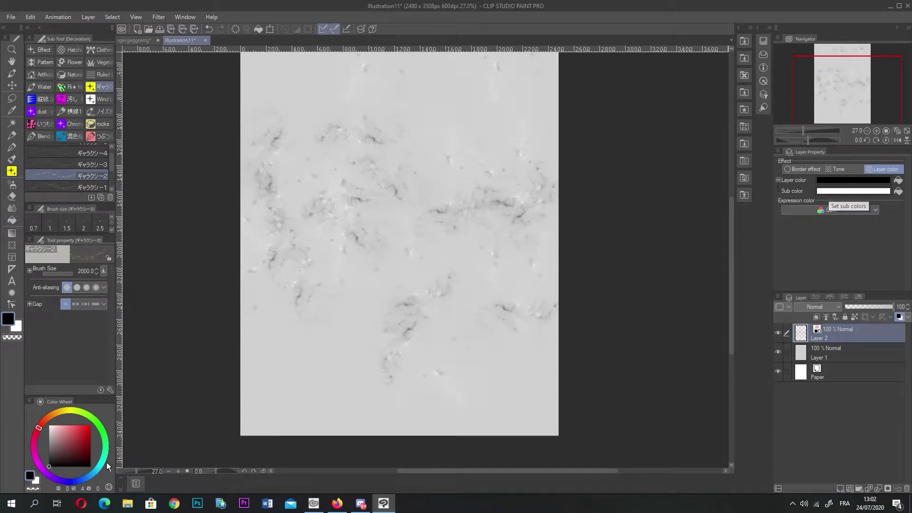
# - Pick a bright green drawing color and apply it as the sub color of Layer 2
pyautogui.click(95, 420)
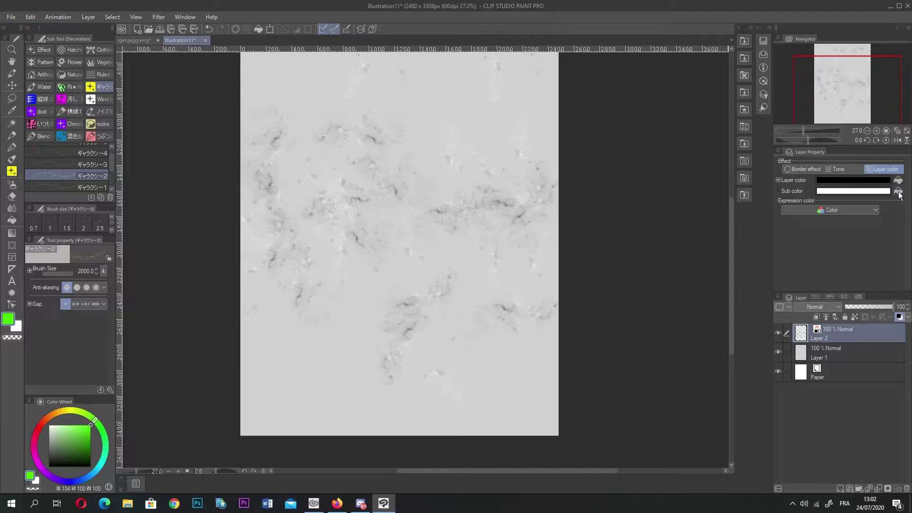
pyautogui.click(898, 191)
pyautogui.scroll(1, 354, 218)
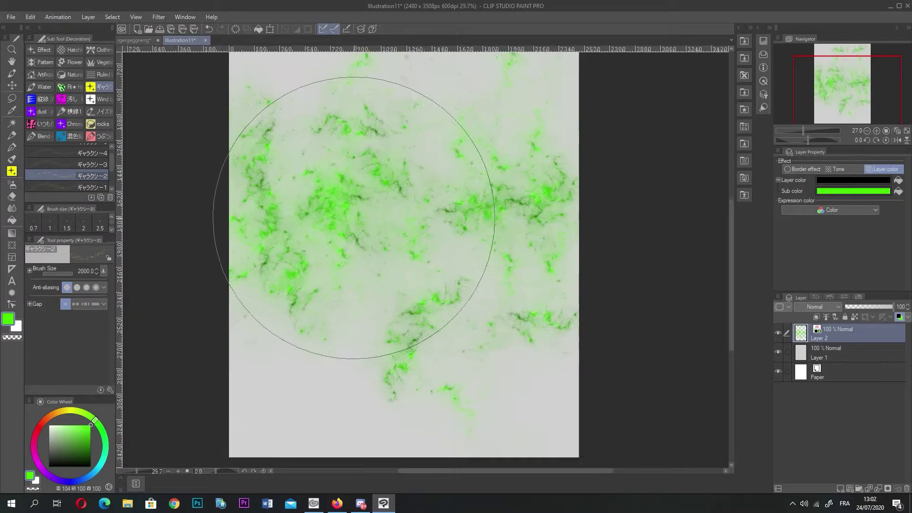
pyautogui.scroll(5, 353, 217)
# - Swap the tint of Layer 2 by making the layer color bright green and the sub color black
pyautogui.click(898, 180)
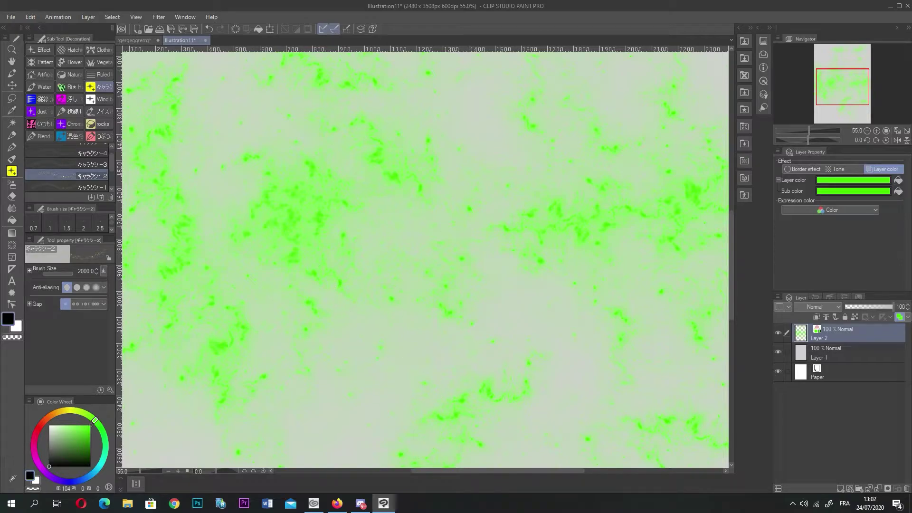
pyautogui.click(899, 192)
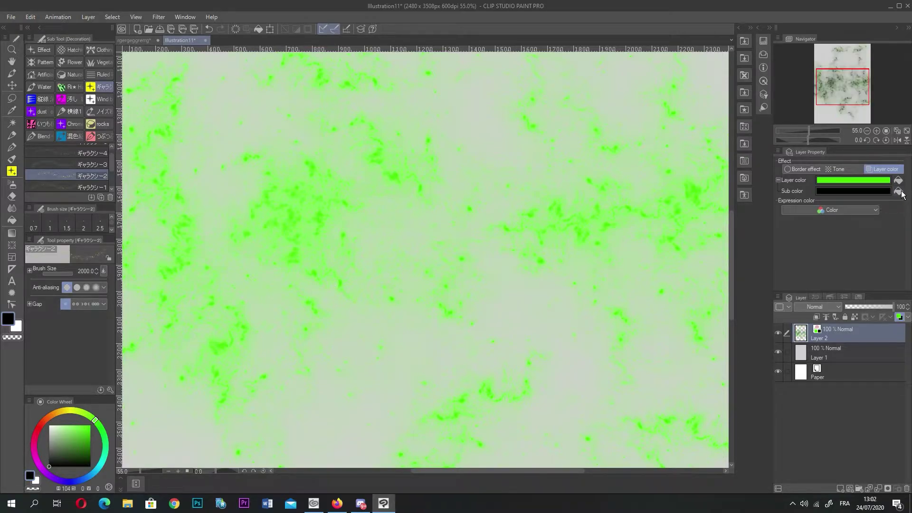
pyautogui.scroll(-3, 518, 194)
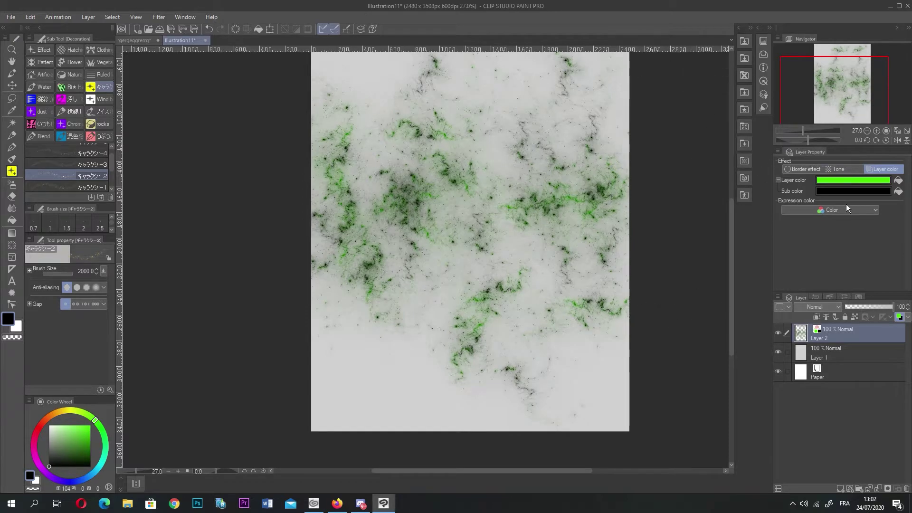
# - Enable the Tone effect on Layer 2 and inspect its dot pattern up close
pyautogui.click(851, 170)
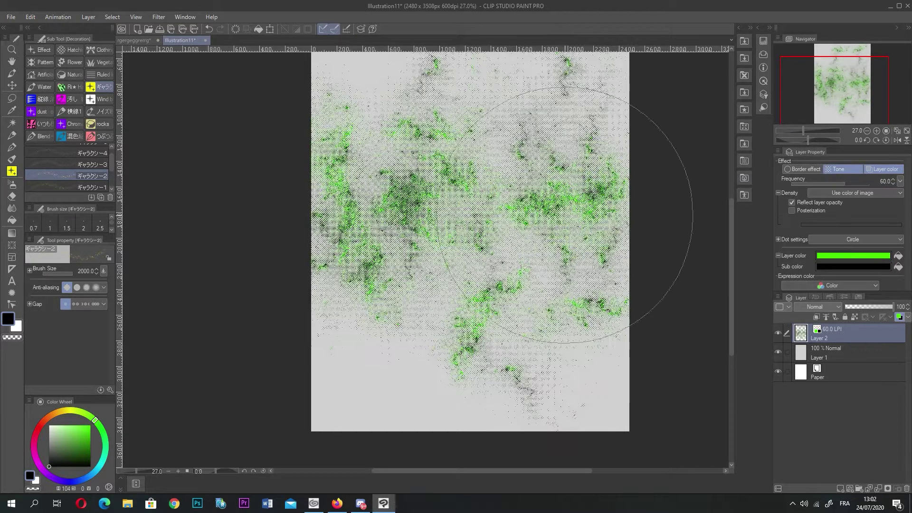
pyautogui.scroll(-1, 546, 309)
pyautogui.scroll(-4, 627, 297)
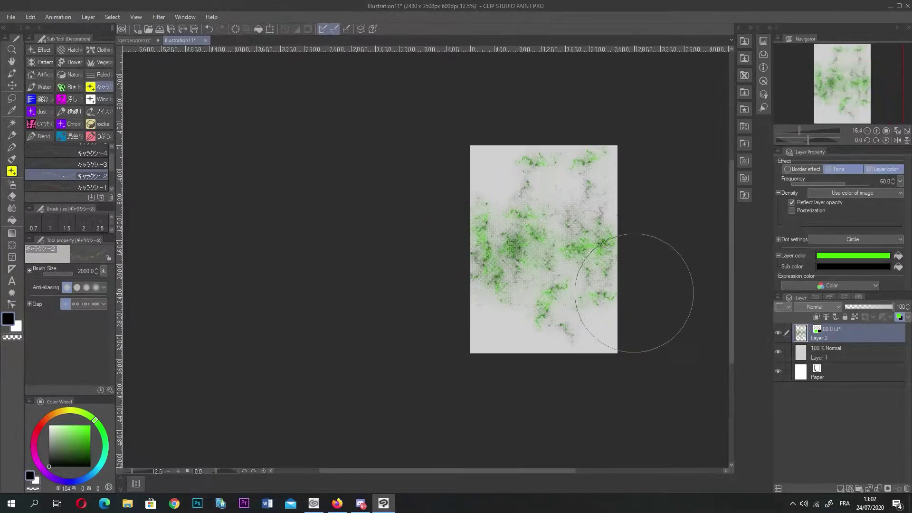
pyautogui.scroll(8, 611, 305)
pyautogui.scroll(5, 304, 266)
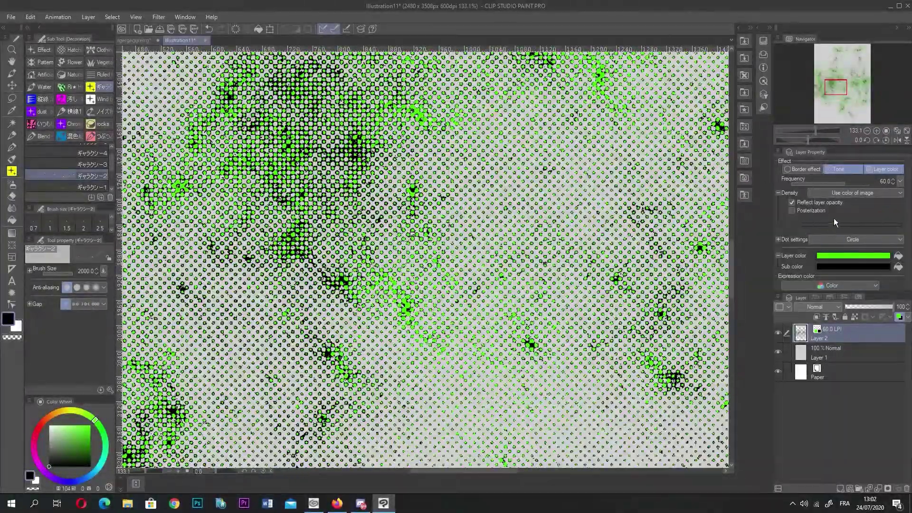
# - Set the tone frequency of Layer 2 to 63.0 and compare the dots at different magnifications
pyautogui.moveTo(828, 182); pyautogui.dragTo(848, 181)
pyautogui.scroll(-5, 497, 235)
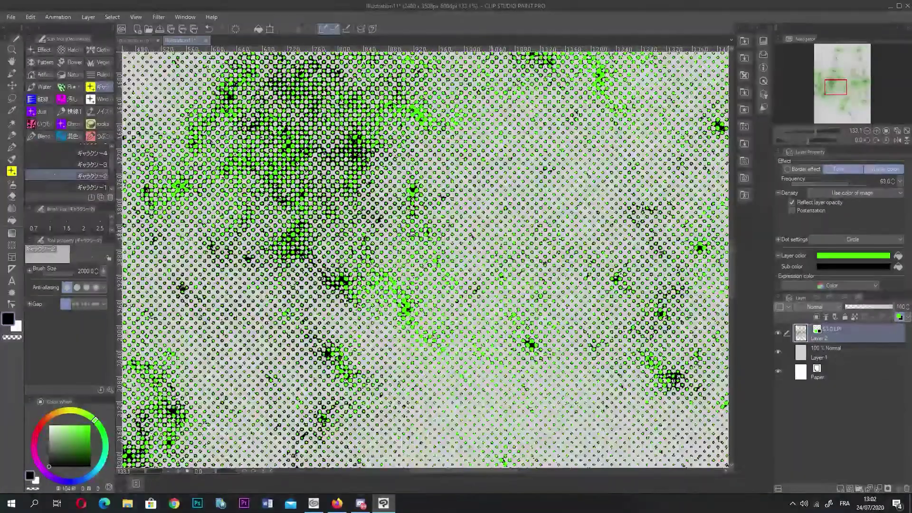
pyautogui.scroll(-4, 427, 252)
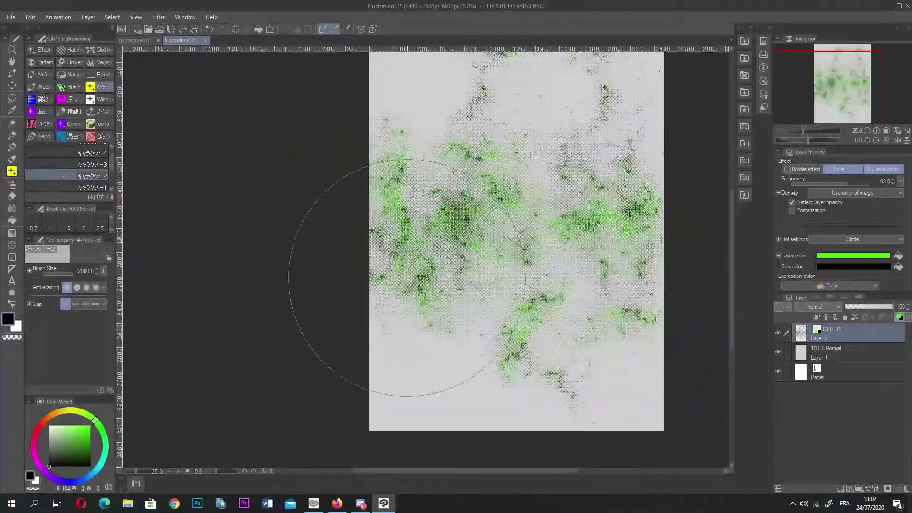
pyautogui.scroll(2, 637, 275)
# - Raise the tone frequency of Layer 2 to 85.0 and check the finer dots
pyautogui.moveTo(846, 182)
pyautogui.mouseDown()
pyautogui.moveTo(814, 187)
pyautogui.moveTo(850, 189)
pyautogui.mouseUp()
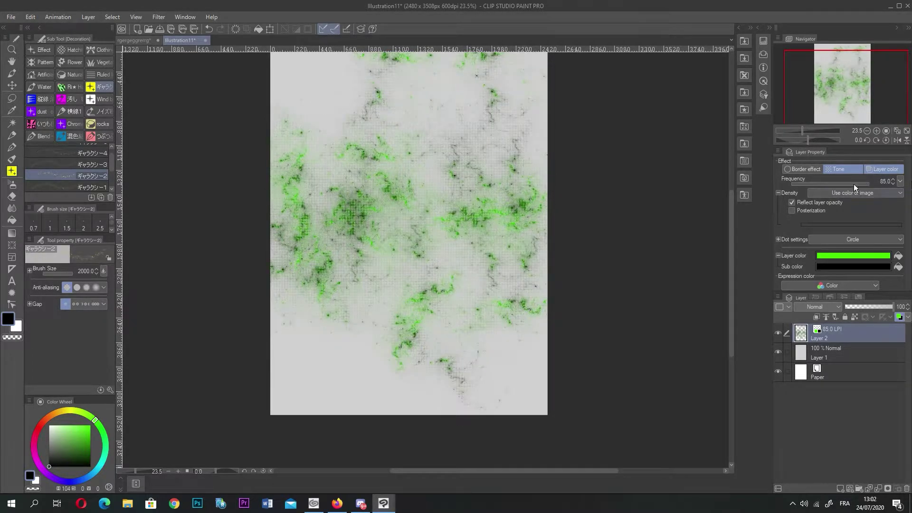
pyautogui.scroll(6, 407, 214)
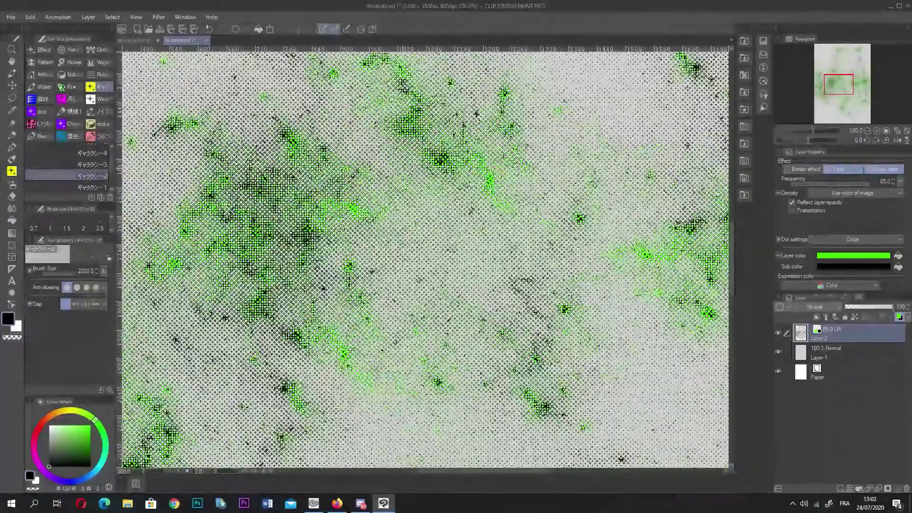
pyautogui.scroll(-4, 540, 232)
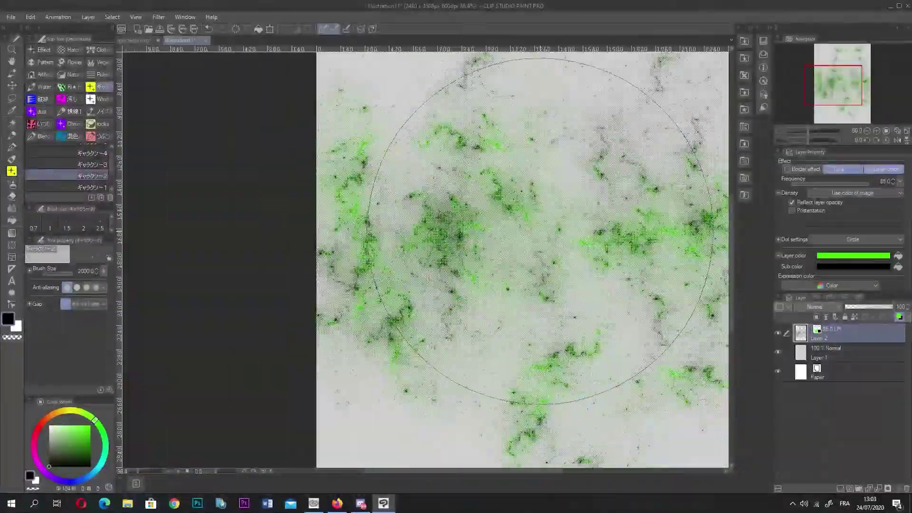
pyautogui.scroll(-2, 540, 231)
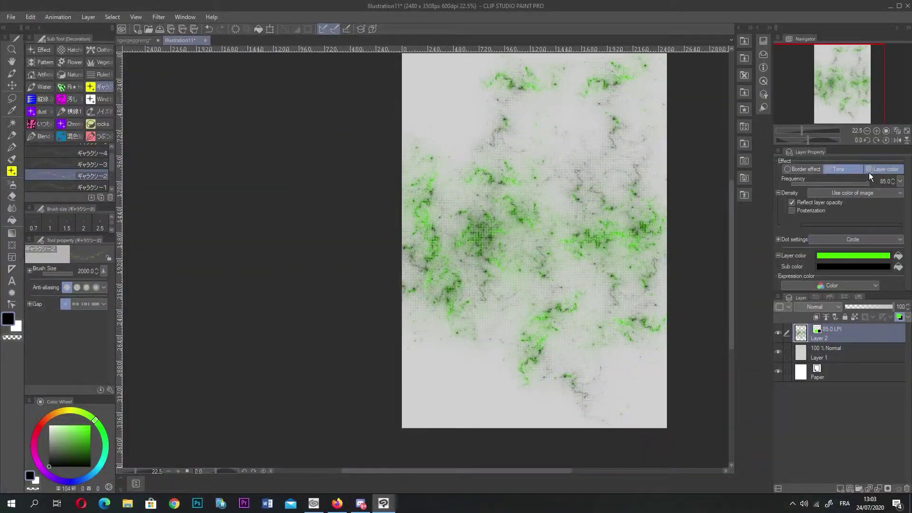
# - Add a border effect to the toned galaxy strokes on Layer 2 and examine it up close
pyautogui.click(794, 170)
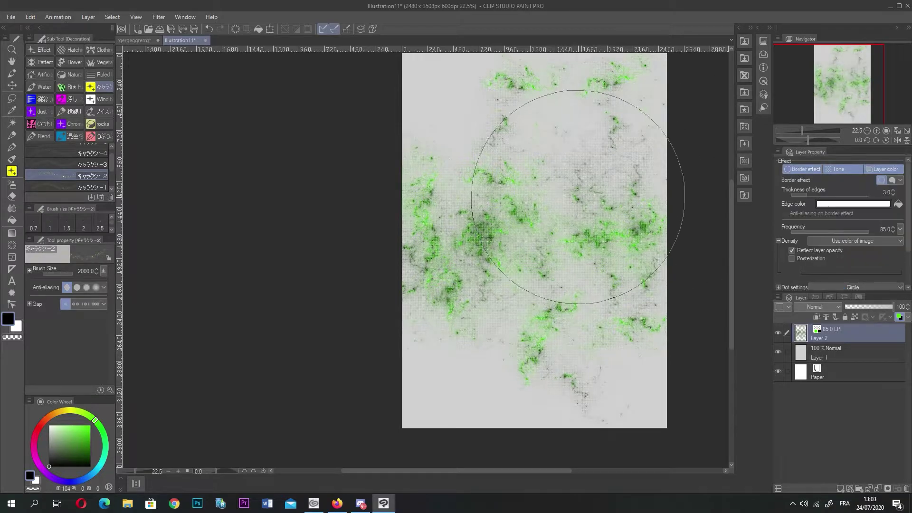
pyautogui.scroll(-1, 549, 234)
pyautogui.scroll(4, 539, 213)
pyautogui.scroll(3, 381, 199)
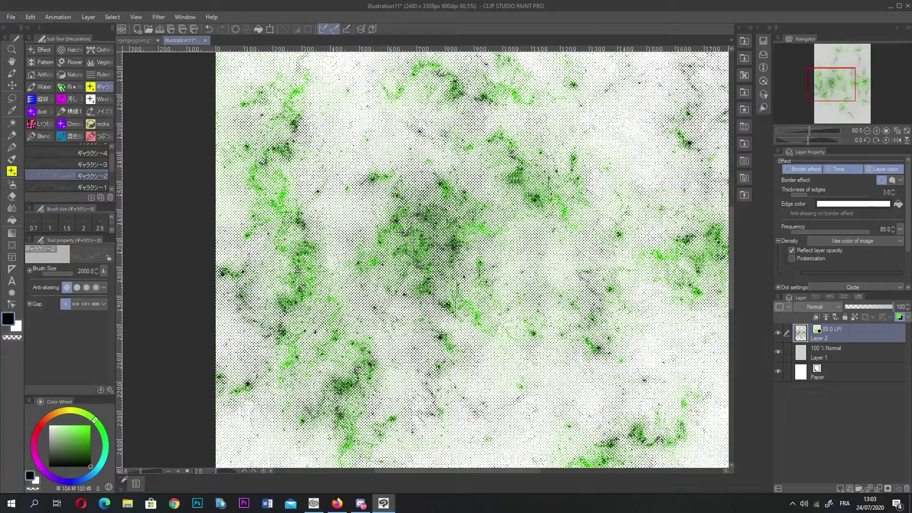
# - Change the border's edge color on Layer 2 to black and compare the result at several magnifications
pyautogui.click(844, 204)
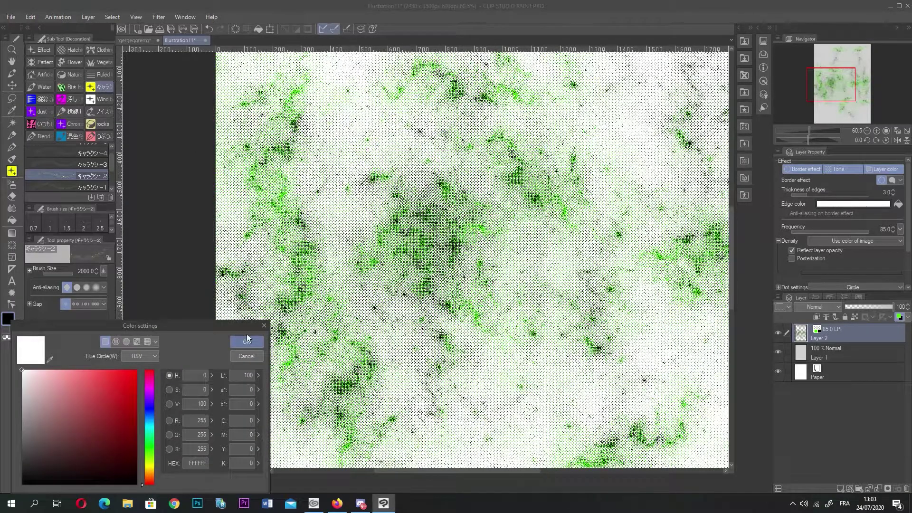
pyautogui.moveTo(187, 492); pyautogui.dragTo(195, 494)
pyautogui.click(236, 341)
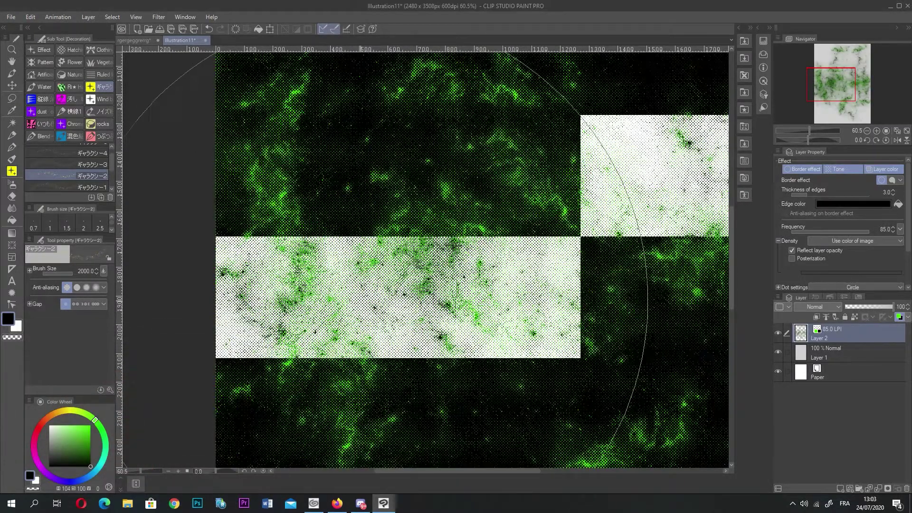
pyautogui.scroll(-1, 391, 285)
pyautogui.scroll(-5, 427, 237)
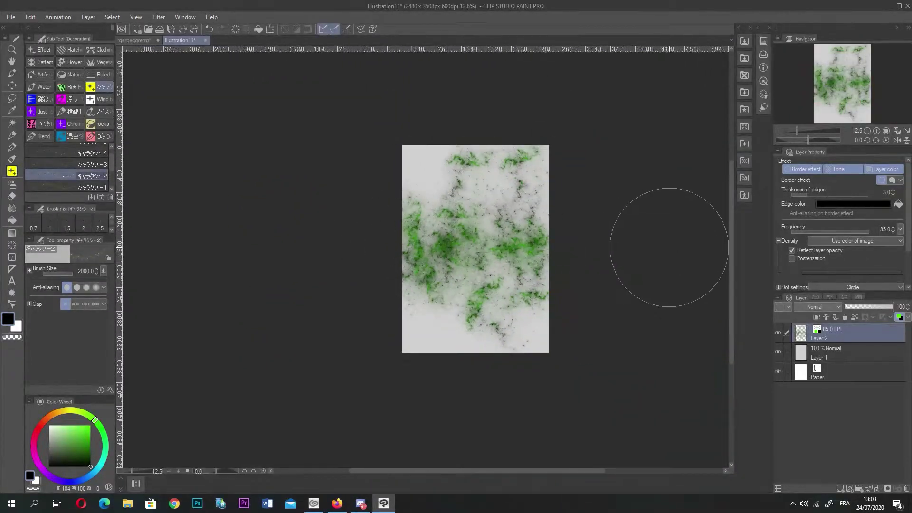
pyautogui.scroll(3, 662, 253)
pyautogui.scroll(1, 569, 243)
pyautogui.scroll(-4, 537, 243)
pyautogui.scroll(4, 536, 243)
pyautogui.scroll(-4, 536, 245)
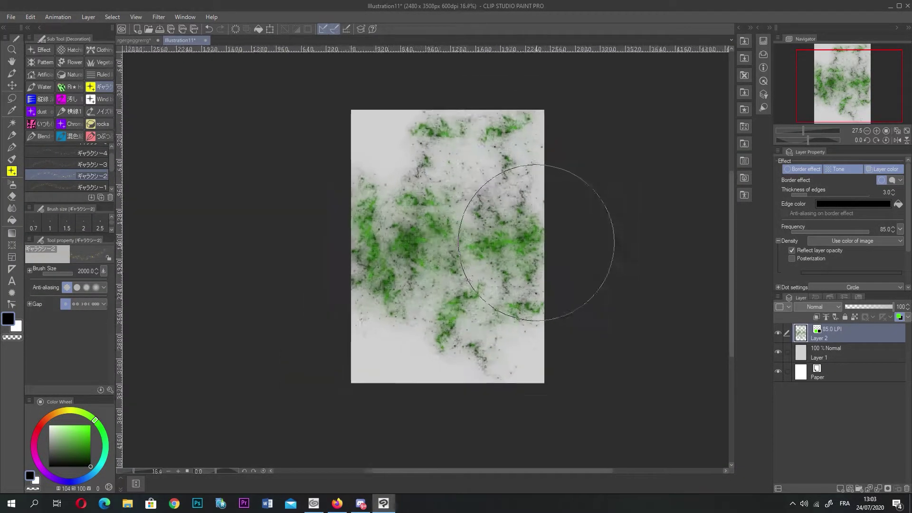
pyautogui.scroll(5, 537, 244)
# - Turn off the Tone effect on Layer 2 and check how the black border looks without it
pyautogui.click(842, 167)
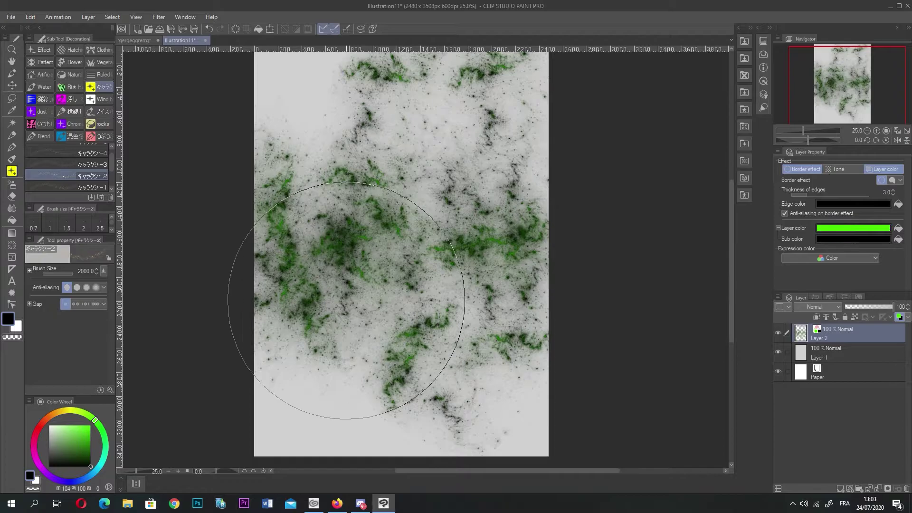
pyautogui.scroll(1, 351, 304)
pyautogui.scroll(-2, 352, 263)
pyautogui.scroll(4, 404, 275)
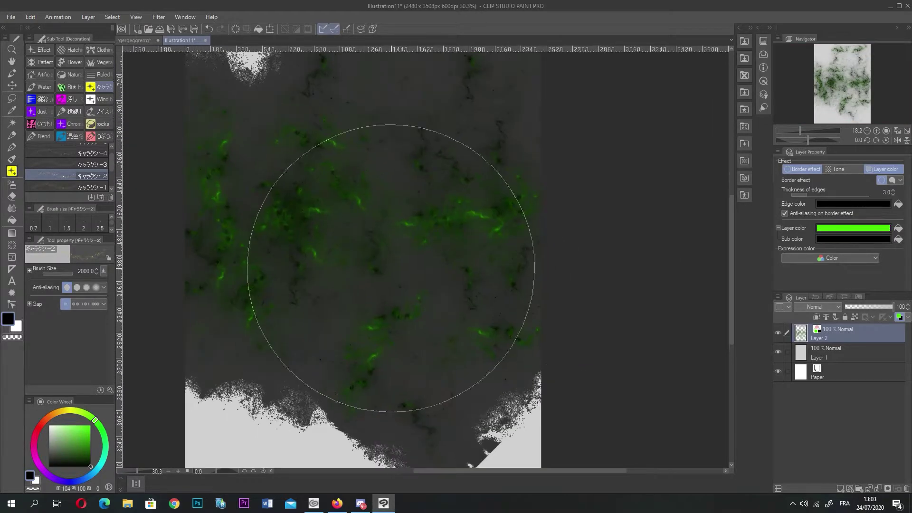
pyautogui.scroll(-4, 522, 223)
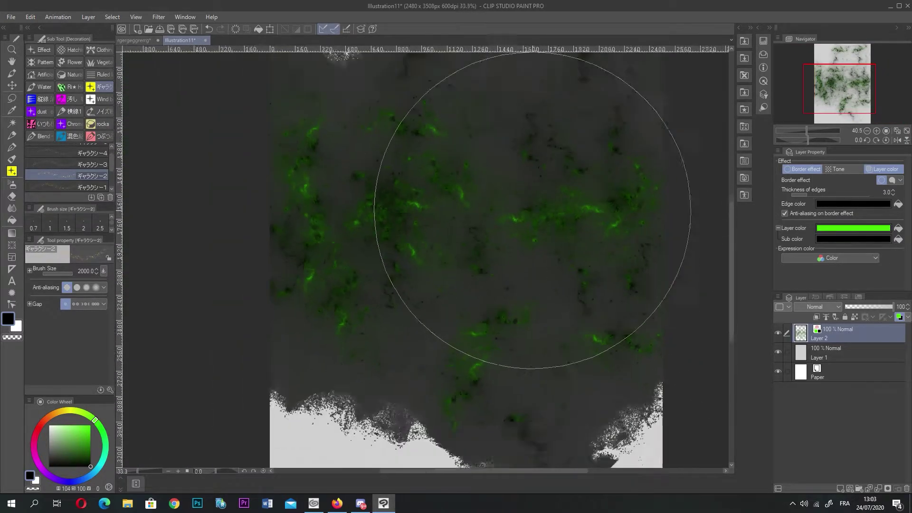
# - Try a much thicker edge on Layer 2, reduce it to 1.0, and turn off the layer color and border effects
pyautogui.moveTo(831, 192); pyautogui.dragTo(853, 192)
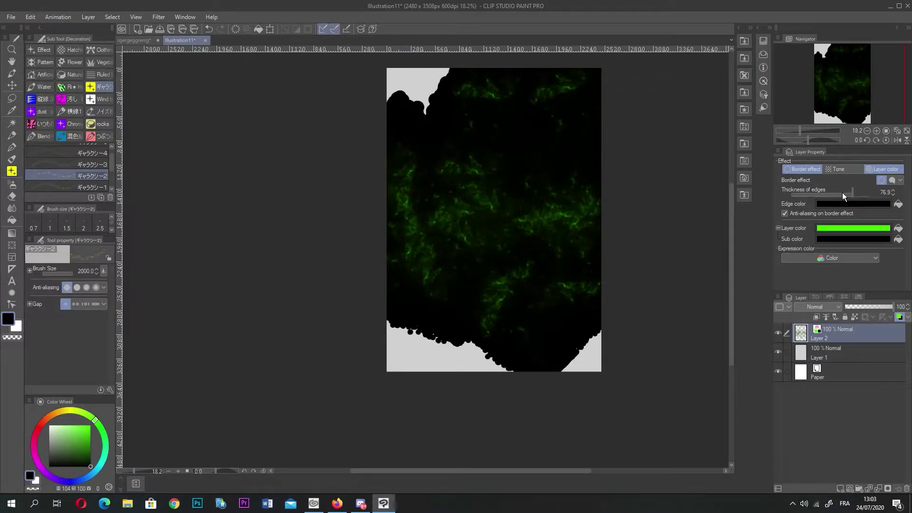
pyautogui.moveTo(796, 193)
pyautogui.mouseDown()
pyautogui.moveTo(813, 195)
pyautogui.moveTo(791, 195)
pyautogui.mouseUp()
pyautogui.click(886, 170)
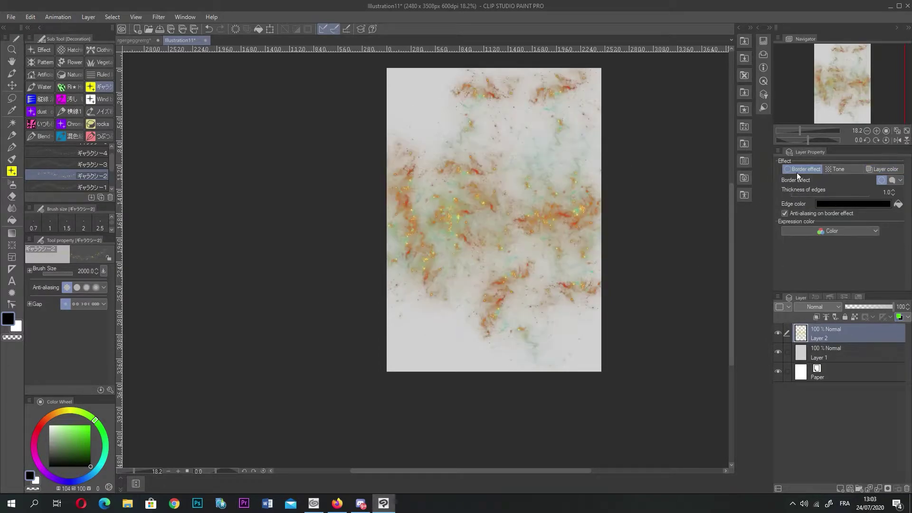
pyautogui.click(805, 169)
# - Hide Layer 2 and sketch a small oval smiling face on a new raster layer with the Real pencil
pyautogui.click(777, 333)
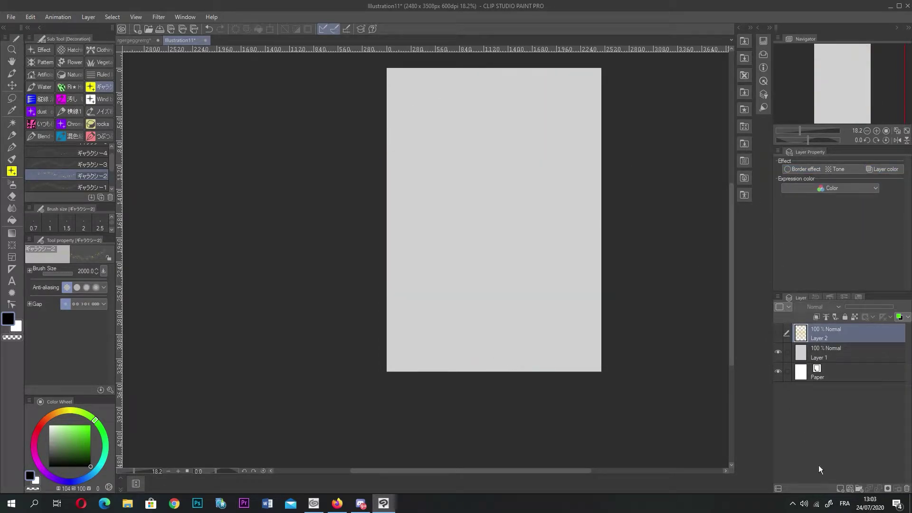
pyautogui.click(838, 488)
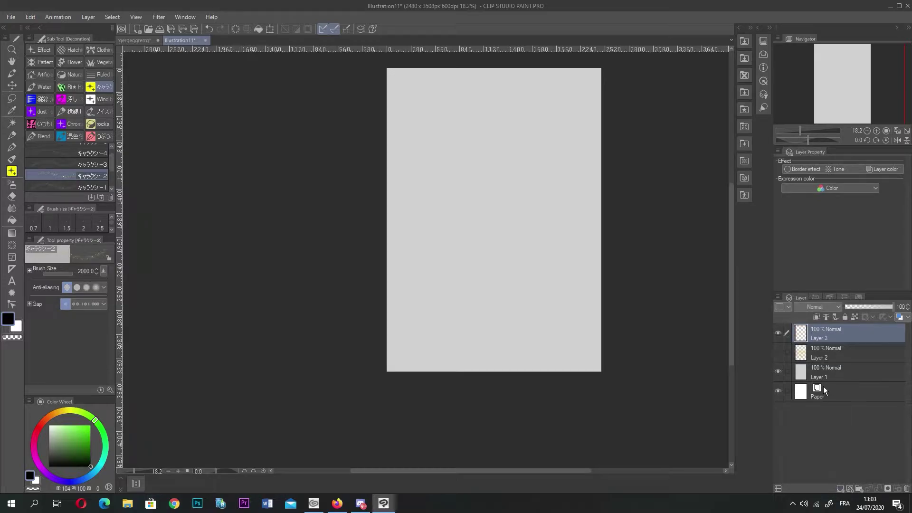
pyautogui.click(12, 135)
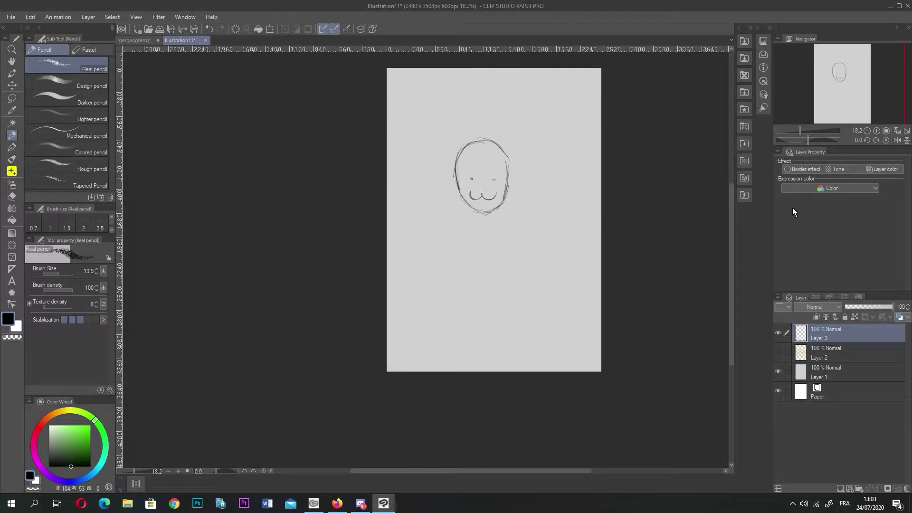
# - Apply a border effect to the face on Layer 3 with a black edge color and an edge thickness of 6.6
pyautogui.click(803, 168)
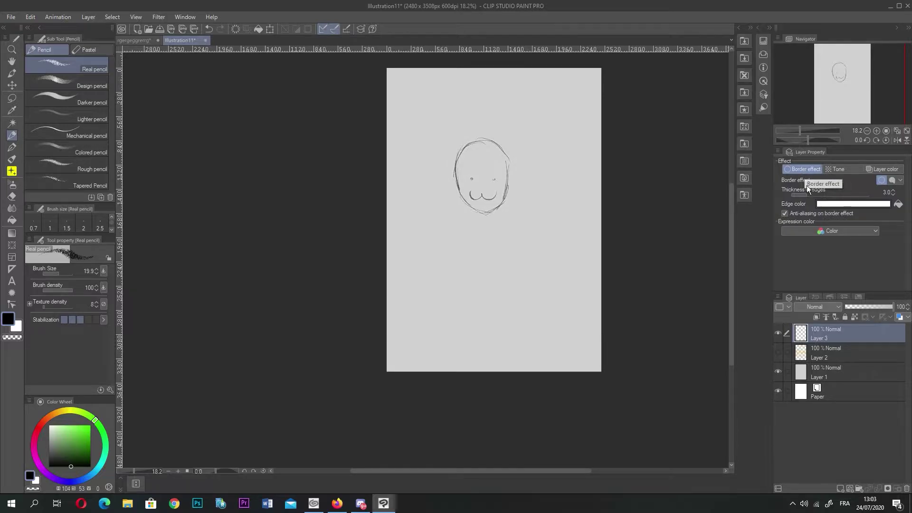
pyautogui.click(822, 204)
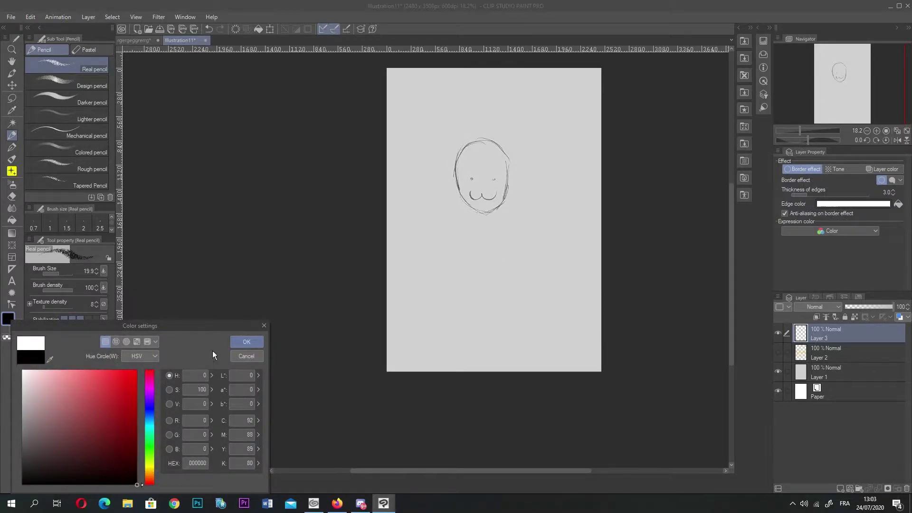
pyautogui.click(246, 357)
pyautogui.click(814, 195)
pyautogui.moveTo(814, 196)
pyautogui.mouseDown()
pyautogui.moveTo(834, 195)
pyautogui.moveTo(777, 202)
pyautogui.moveTo(866, 189)
pyautogui.moveTo(818, 190)
pyautogui.mouseUp()
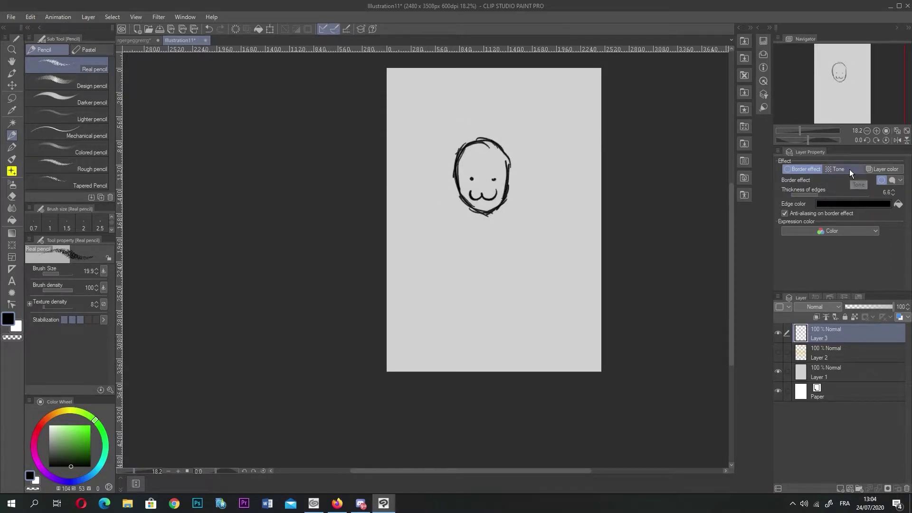
# - Turn on the layer color effect for Layer 3 and set the layer color to bright red
pyautogui.click(877, 172)
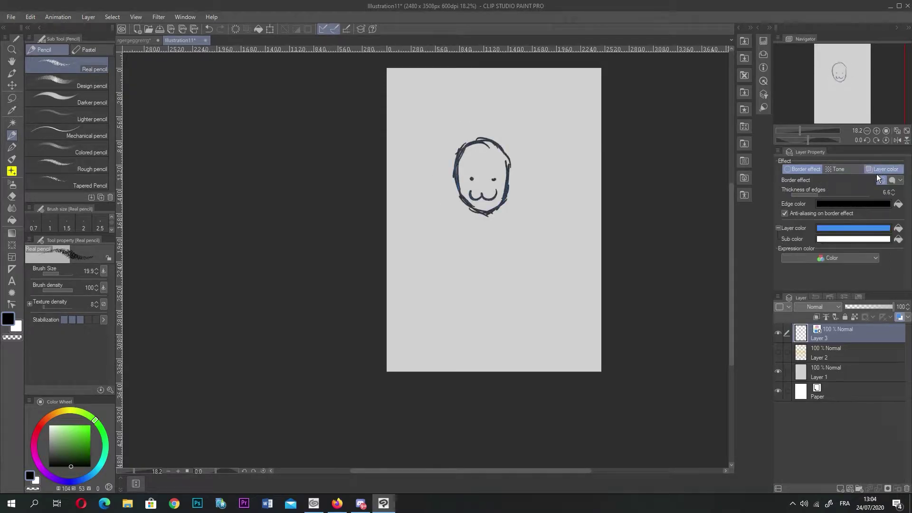
pyautogui.click(836, 230)
pyautogui.moveTo(149, 393); pyautogui.dragTo(149, 369)
pyautogui.click(122, 386)
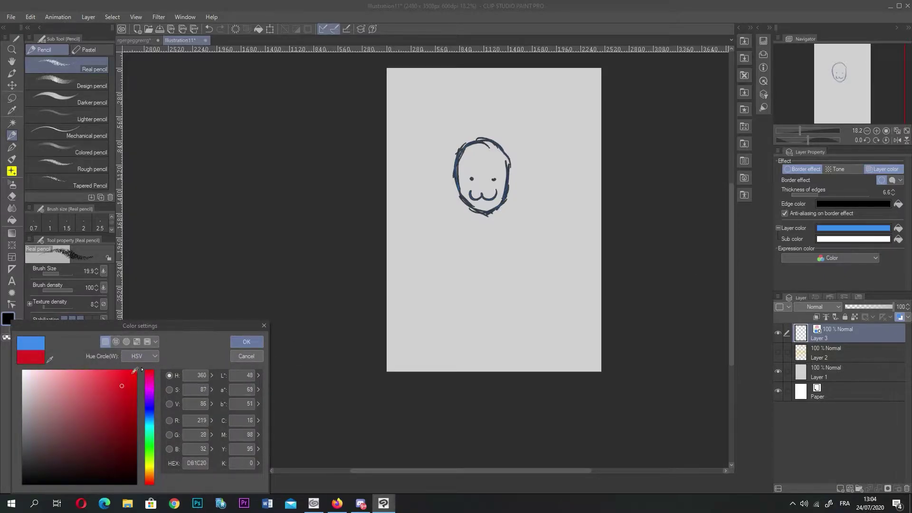
pyautogui.click(246, 341)
# - Try black as Layer 3's sub color, set it to red (FF0000), and inspect the sketched face up close
pyautogui.click(896, 239)
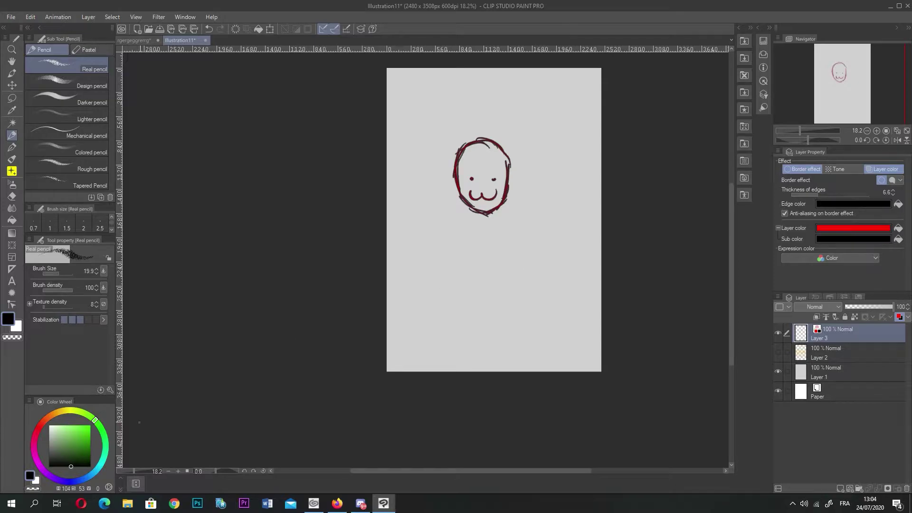
pyautogui.click(865, 240)
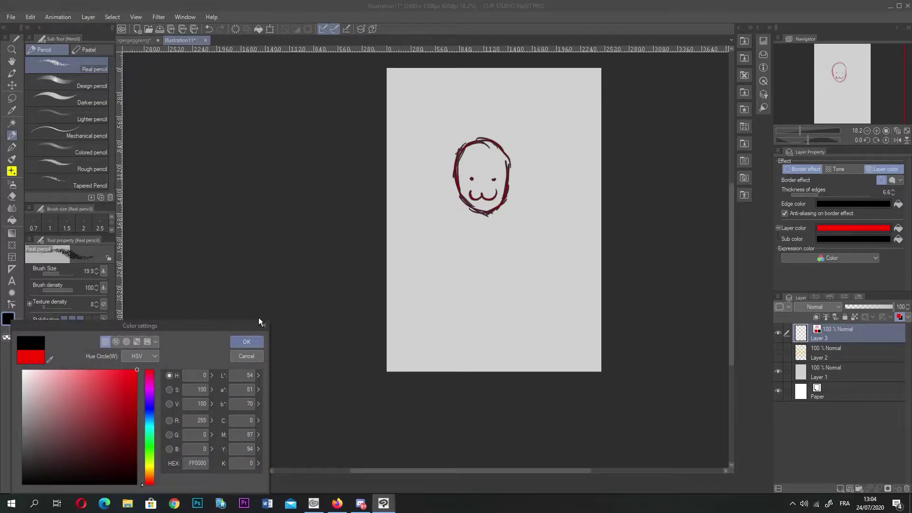
pyautogui.click(246, 341)
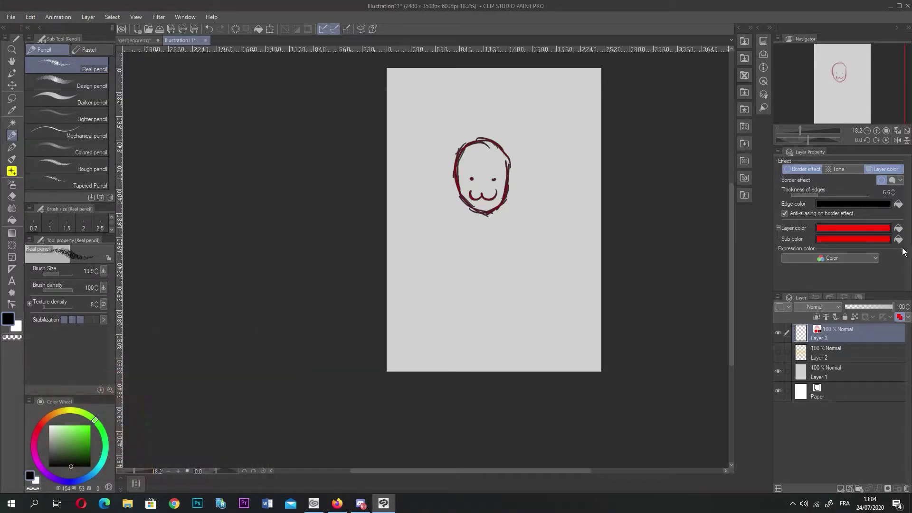
pyautogui.scroll(4, 499, 137)
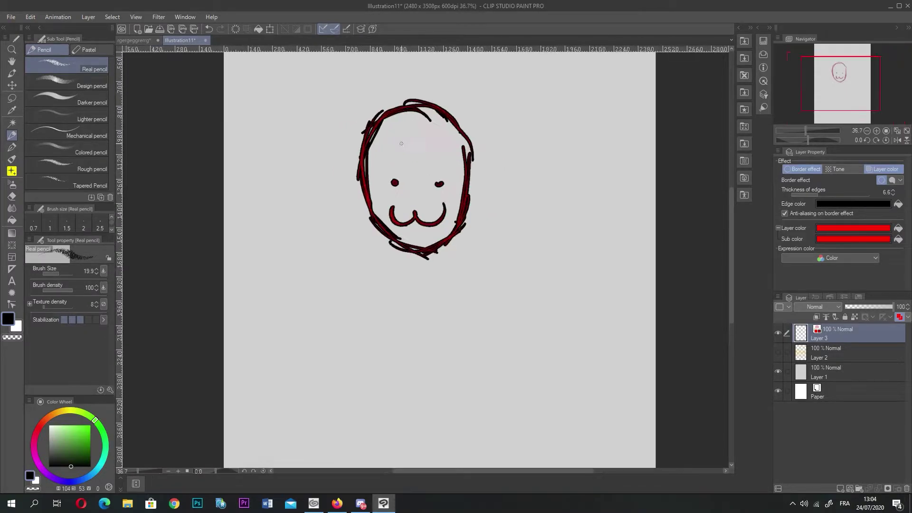
pyautogui.scroll(1, 331, 203)
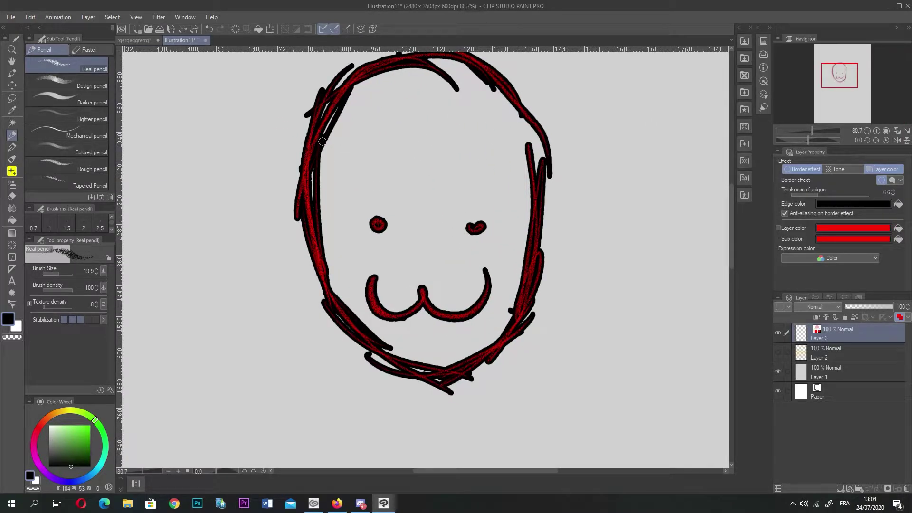
pyautogui.scroll(2, 451, 127)
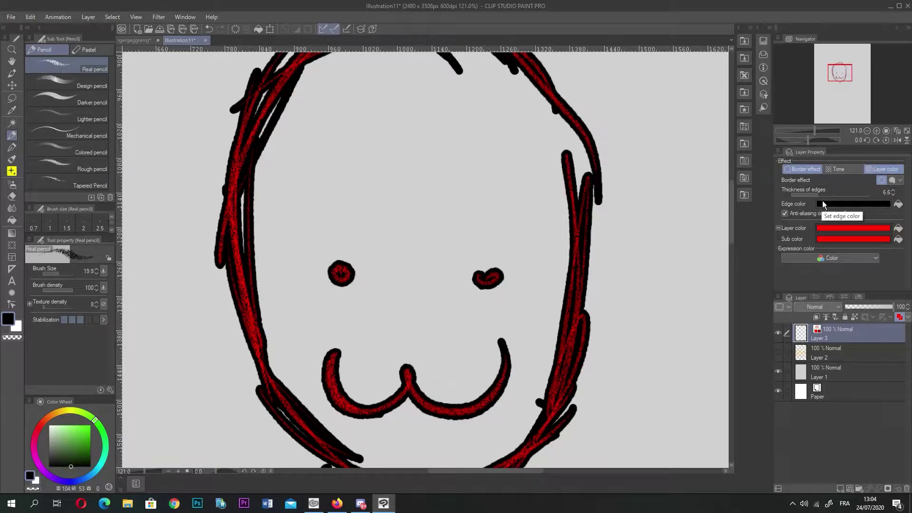
# - Toggle the border effect on Layer 3 off and on, then change its edge color to red
pyautogui.click(802, 167)
pyautogui.click(796, 170)
pyautogui.click(879, 205)
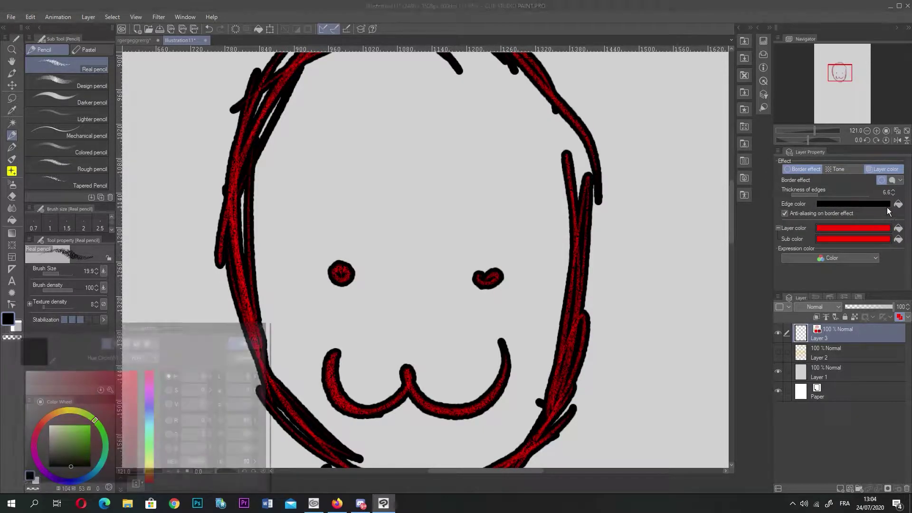
pyautogui.click(136, 370)
pyautogui.click(245, 342)
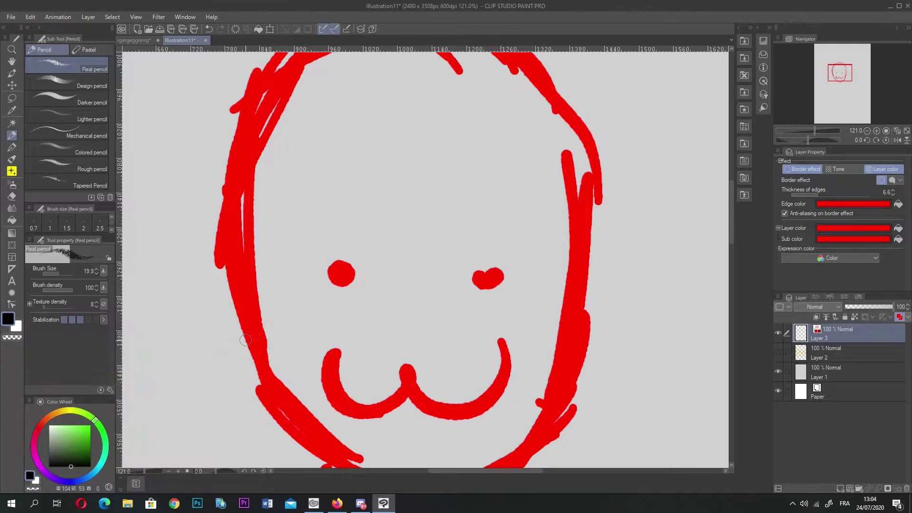
pyautogui.scroll(-3, 245, 340)
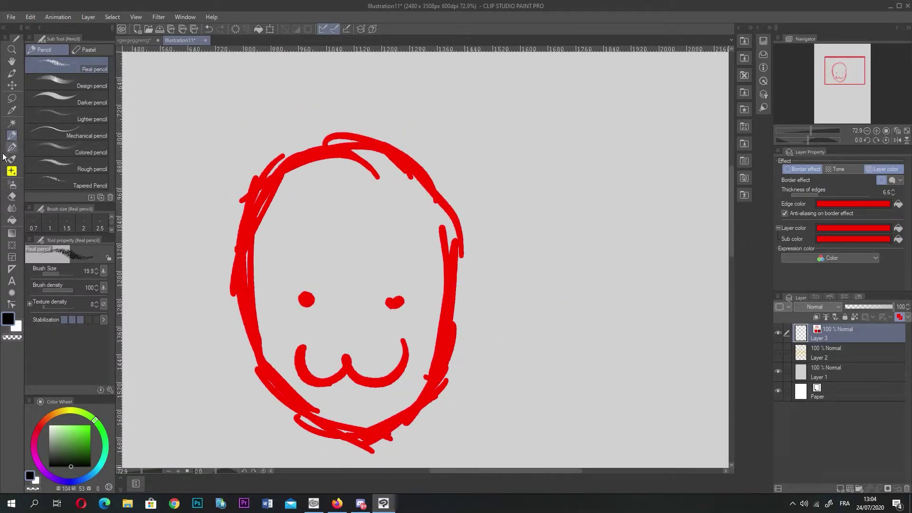
# - Switch to the G-pen, hide Layer 3, and add a new raster layer above it
pyautogui.press('p')
pyautogui.scroll(-2, 258, 158)
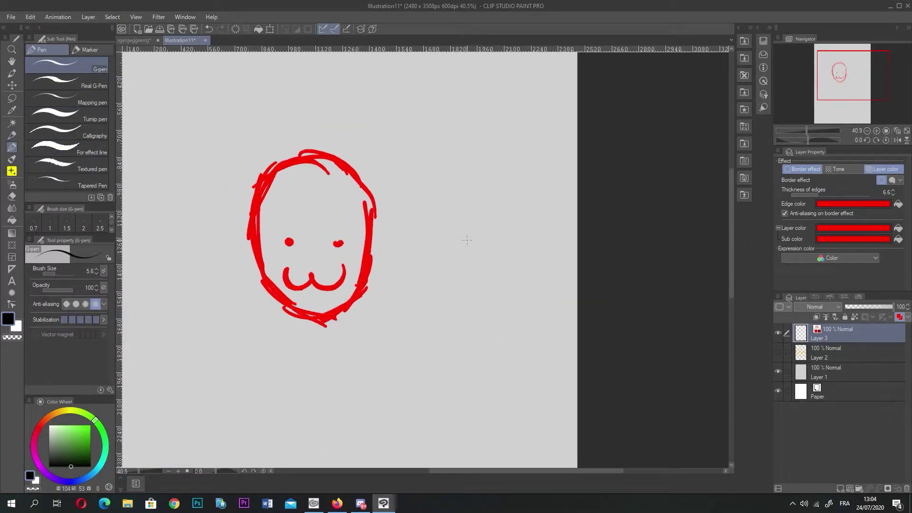
pyautogui.click(777, 332)
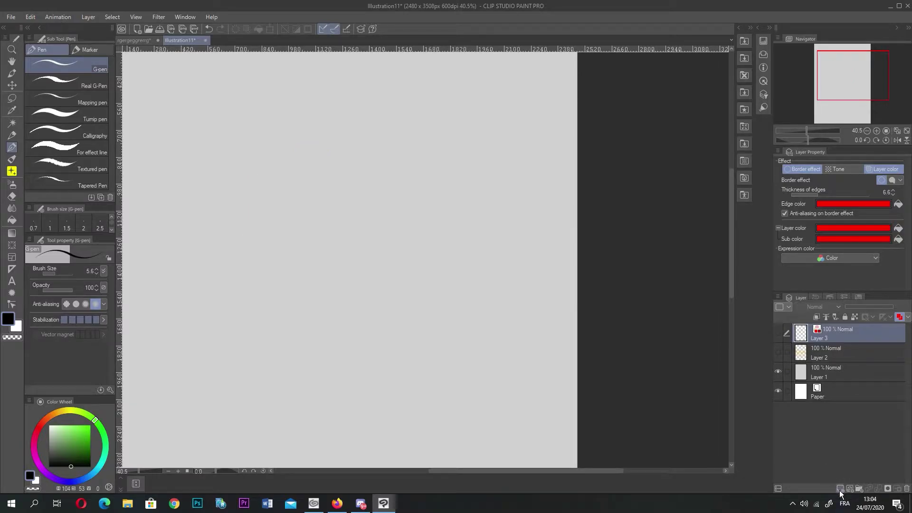
pyautogui.click(839, 489)
pyautogui.scroll(-1, 298, 304)
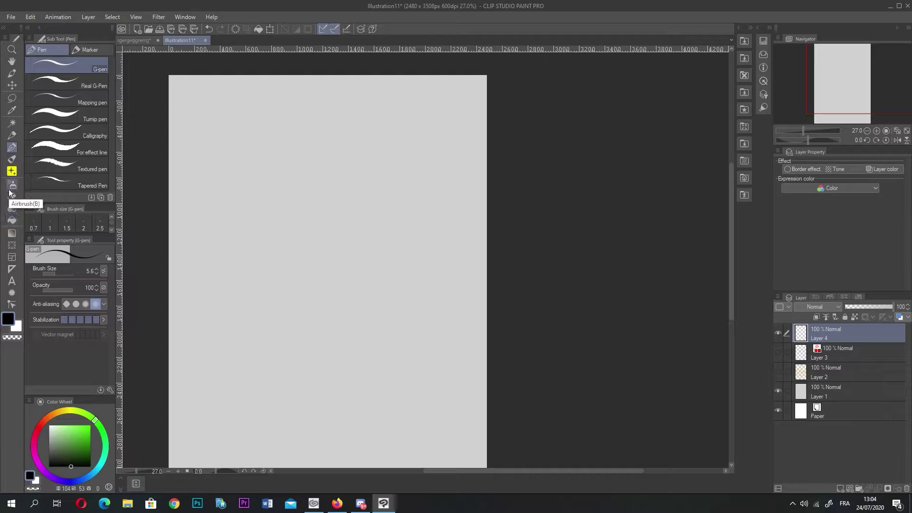
# - Fill the entire new layer with solid black, after trying very dark grey and dark navy shades
pyautogui.click(11, 219)
pyautogui.moveTo(26, 452)
pyautogui.mouseDown()
pyautogui.moveTo(4, 455)
pyautogui.moveTo(3, 465)
pyautogui.mouseUp()
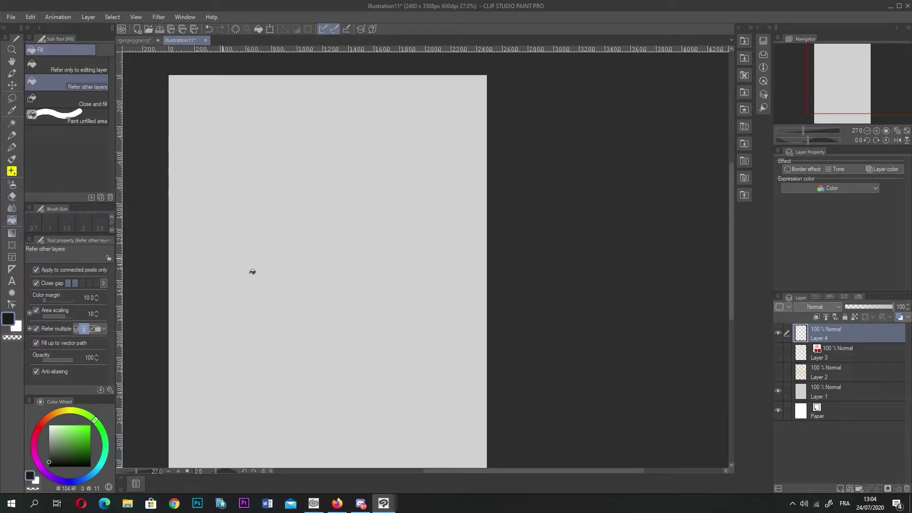
pyautogui.click(311, 225)
pyautogui.scroll(-4, 302, 237)
pyautogui.scroll(3, 154, 283)
pyautogui.scroll(-2, 161, 270)
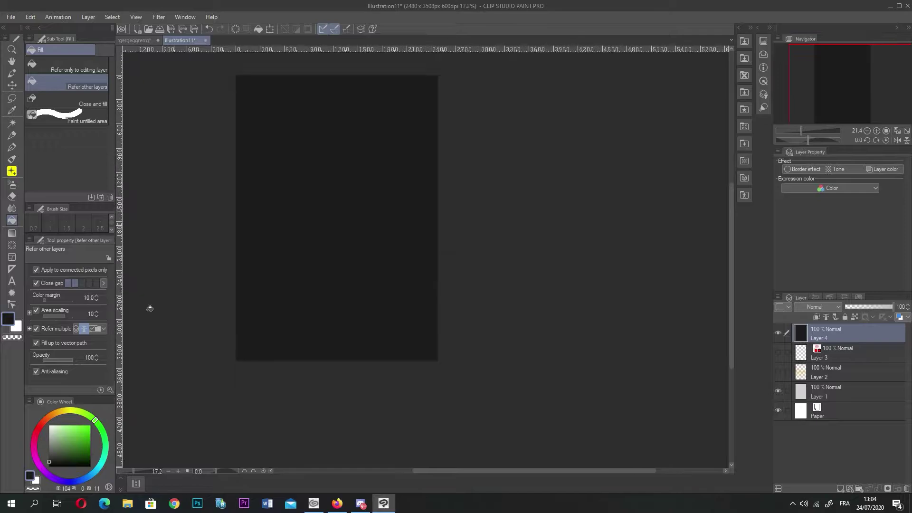
pyautogui.click(76, 478)
pyautogui.click(76, 460)
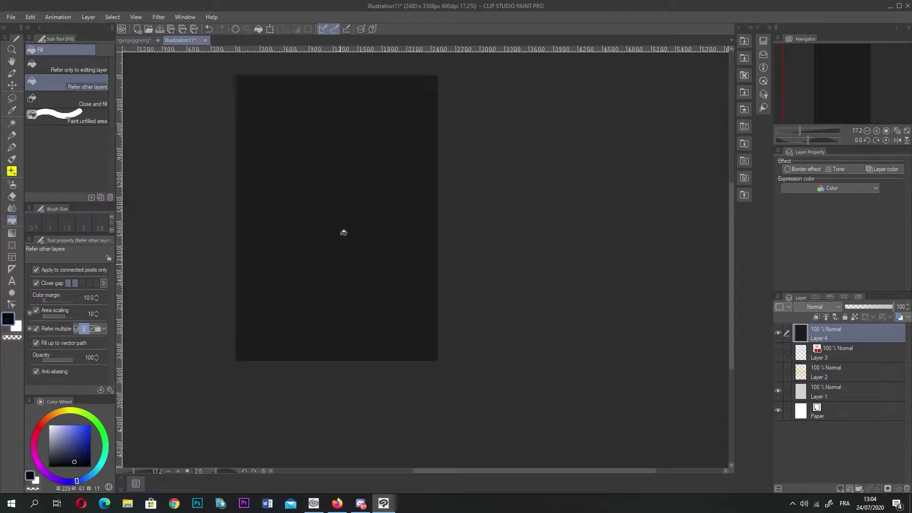
pyautogui.click(188, 187)
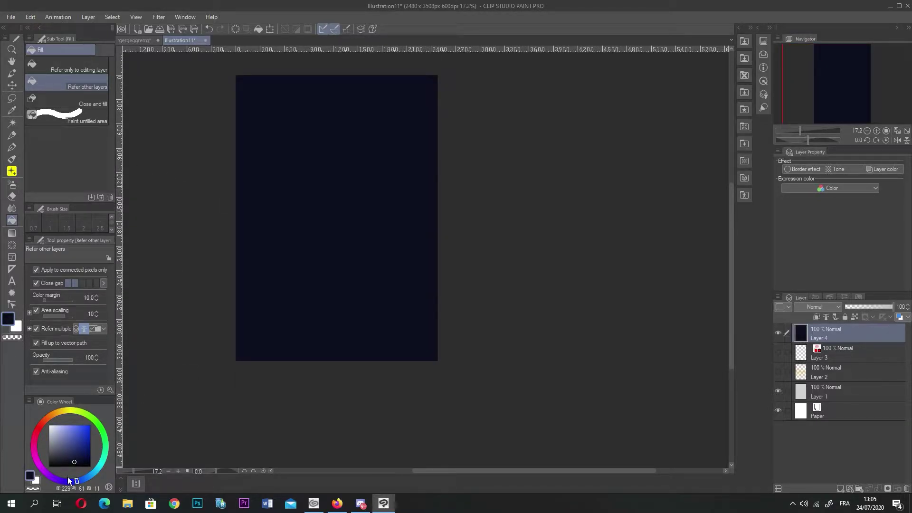
pyautogui.click(82, 467)
pyautogui.click(353, 114)
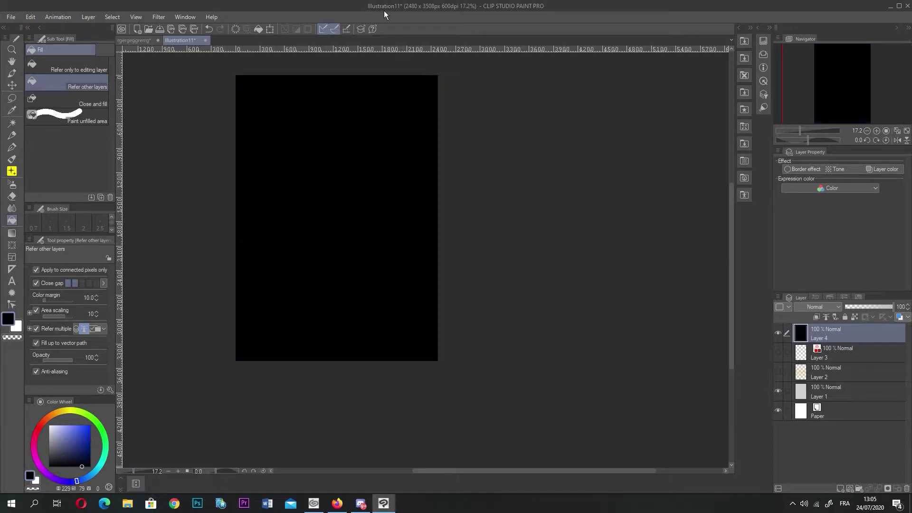
# - Add another raster layer and cover the canvas with the ギャラクシー2 galaxy decoration brush at size 2000
pyautogui.click(12, 171)
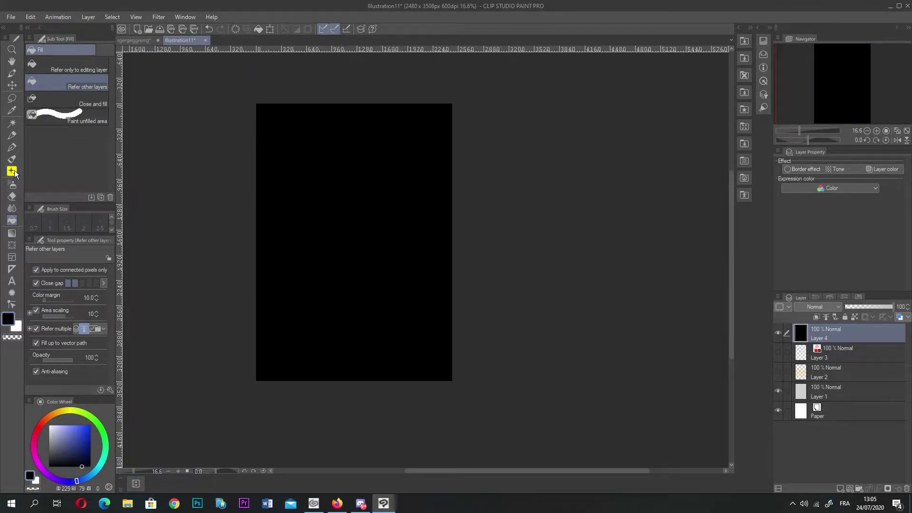
pyautogui.click(93, 87)
pyautogui.click(93, 87)
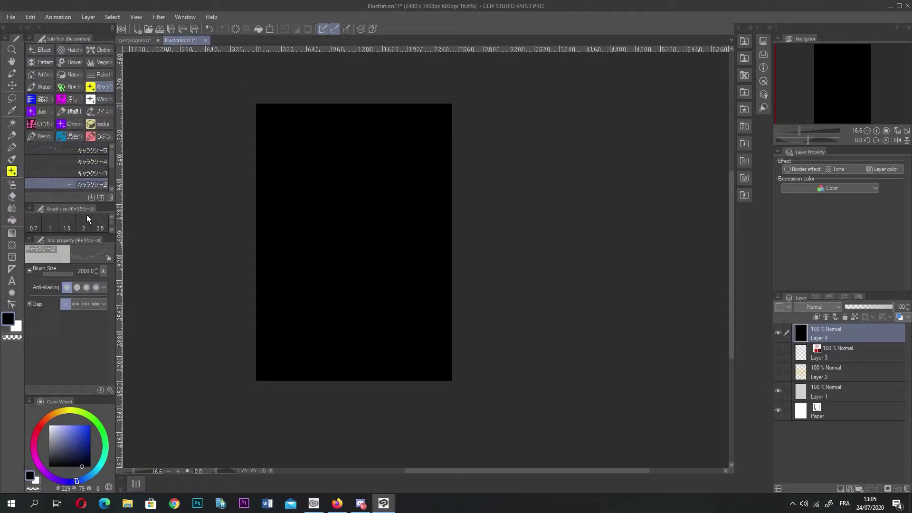
pyautogui.click(841, 487)
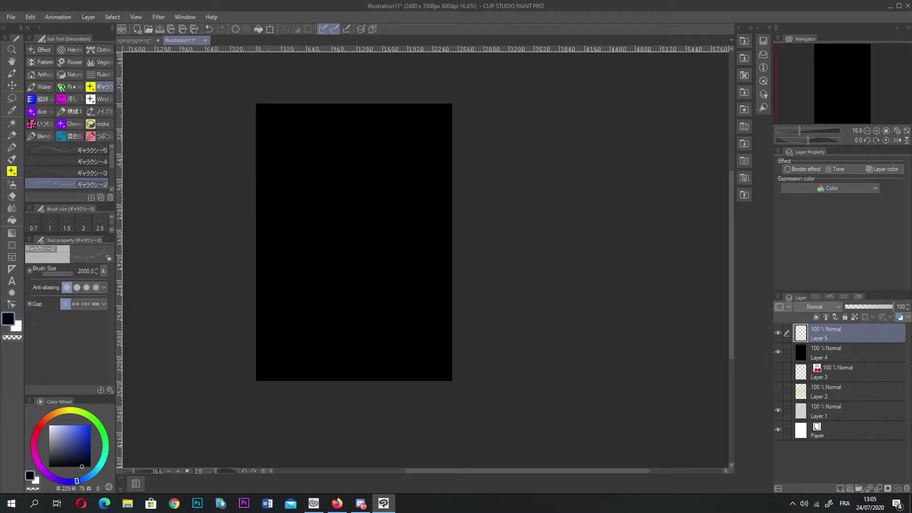
pyautogui.click(90, 424)
pyautogui.moveTo(294, 183)
pyautogui.mouseDown()
pyautogui.moveTo(380, 167)
pyautogui.moveTo(411, 206)
pyautogui.moveTo(304, 440)
pyautogui.moveTo(312, 213)
pyautogui.moveTo(436, 352)
pyautogui.moveTo(251, 216)
pyautogui.moveTo(225, 118)
pyautogui.moveTo(371, 217)
pyautogui.mouseUp()
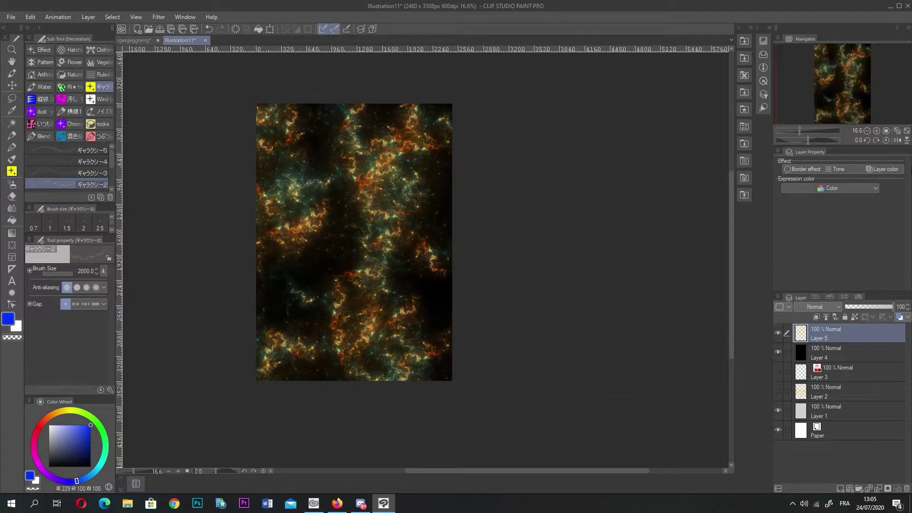
pyautogui.moveTo(209, 408)
pyautogui.mouseDown()
pyautogui.moveTo(342, 377)
pyautogui.moveTo(342, 322)
pyautogui.mouseUp()
# - Paint a winding band of stars down the canvas with the ギャラクシー3 brush at size 665.5
pyautogui.click(55, 172)
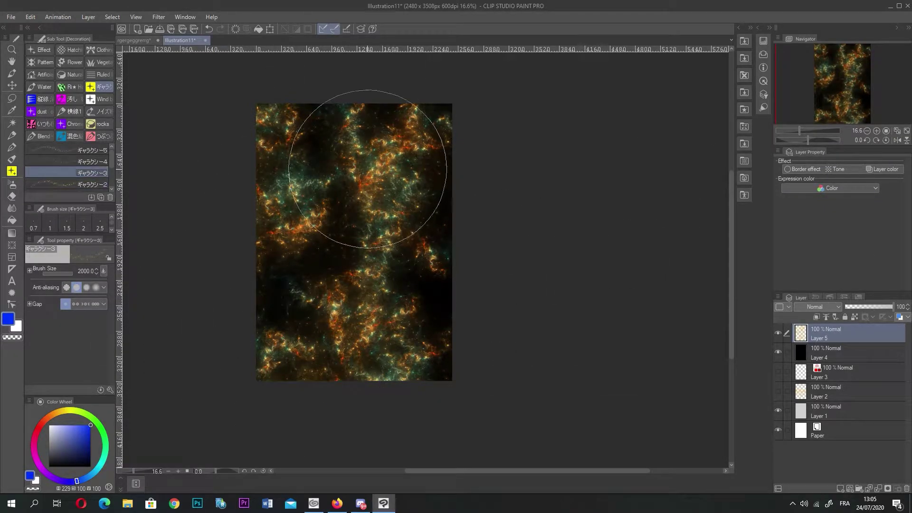
pyautogui.click(70, 274)
pyautogui.moveTo(391, 105)
pyautogui.mouseDown()
pyautogui.moveTo(383, 182)
pyautogui.moveTo(411, 79)
pyautogui.moveTo(404, 138)
pyautogui.moveTo(416, 130)
pyautogui.moveTo(402, 100)
pyautogui.moveTo(379, 100)
pyautogui.moveTo(395, 191)
pyautogui.moveTo(380, 246)
pyautogui.moveTo(387, 241)
pyautogui.moveTo(367, 260)
pyautogui.moveTo(376, 251)
pyautogui.moveTo(351, 304)
pyautogui.moveTo(326, 330)
pyautogui.moveTo(314, 325)
pyautogui.moveTo(313, 345)
pyautogui.moveTo(332, 325)
pyautogui.moveTo(335, 369)
pyautogui.moveTo(315, 384)
pyautogui.moveTo(314, 370)
pyautogui.moveTo(288, 383)
pyautogui.moveTo(335, 399)
pyautogui.mouseUp()
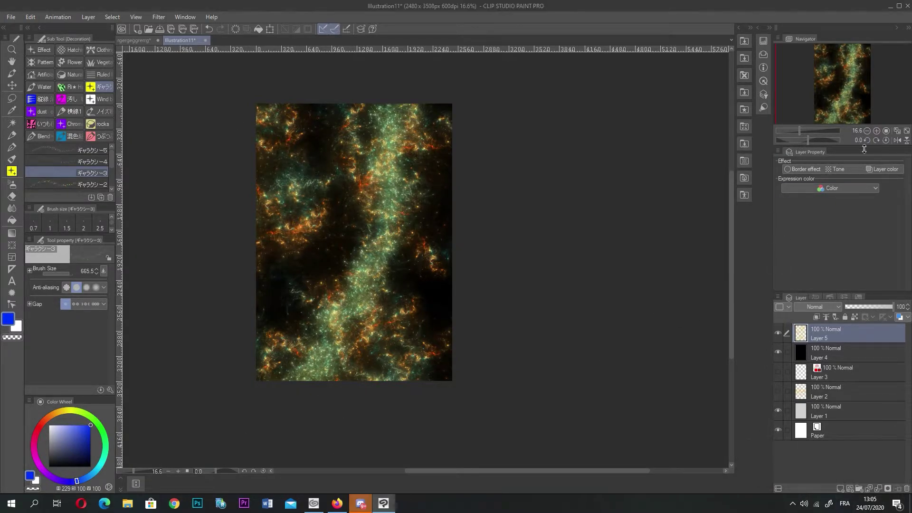
# - Turn on the layer color effect for the galaxy layer and set its layer color to saturated pure blue
pyautogui.click(882, 169)
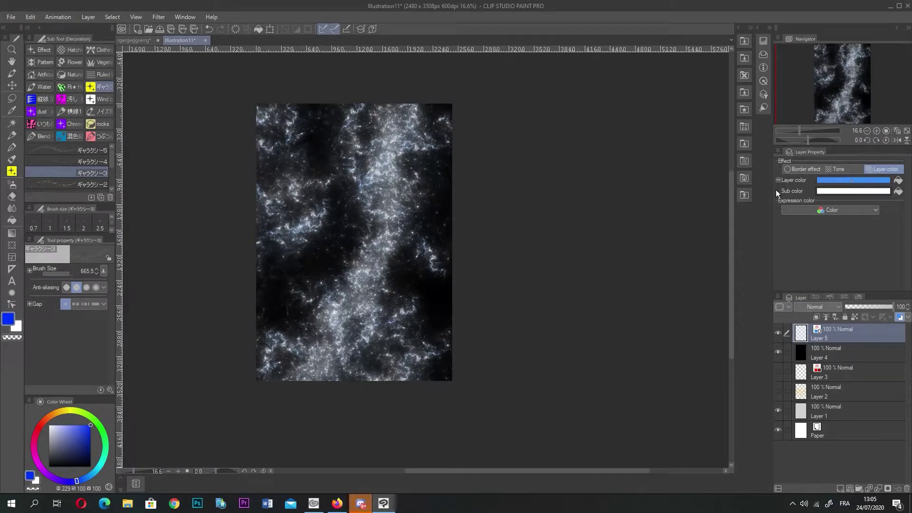
pyautogui.moveTo(67, 443); pyautogui.dragTo(32, 390)
pyautogui.click(898, 180)
pyautogui.click(898, 180)
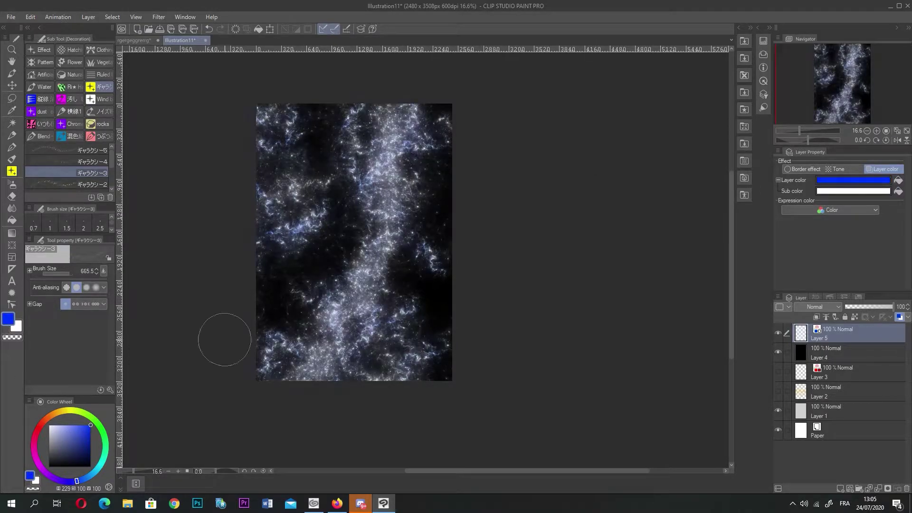
# - Set the galaxy layer's sub color to dark navy blue and examine the recolored galaxy at several magnifications
pyautogui.moveTo(81, 448); pyautogui.dragTo(86, 449)
pyautogui.click(899, 191)
pyautogui.scroll(-1, 464, 193)
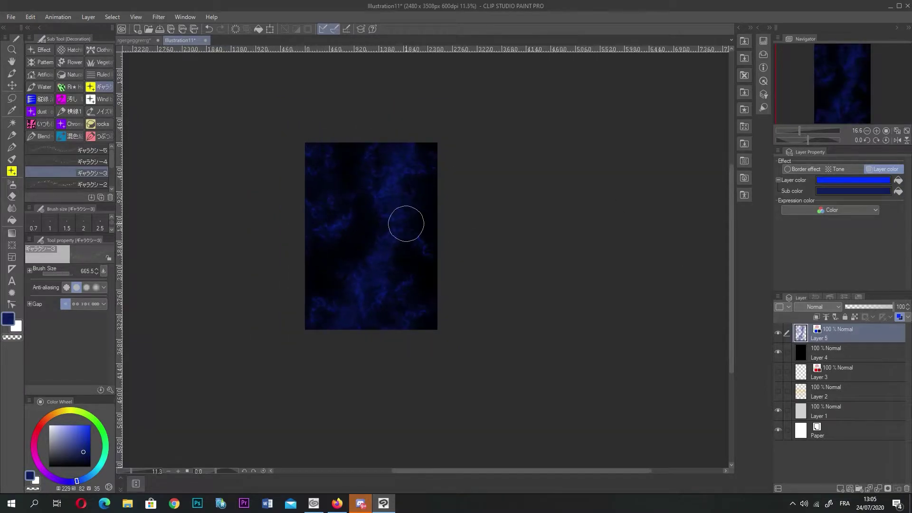
pyautogui.scroll(2, 403, 220)
pyautogui.scroll(3, 375, 213)
pyautogui.scroll(-4, 290, 166)
pyautogui.scroll(5, 338, 306)
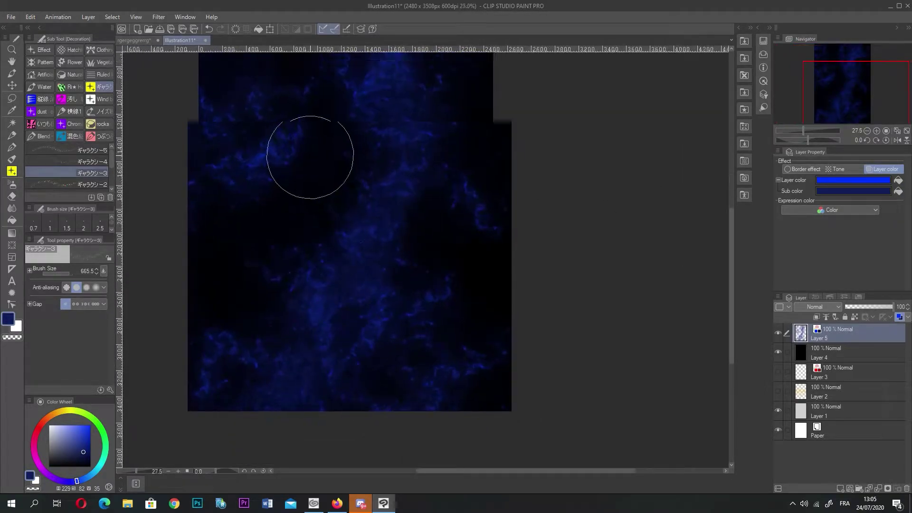
pyautogui.scroll(-4, 310, 155)
pyautogui.scroll(-3, 205, 169)
pyautogui.scroll(5, 190, 142)
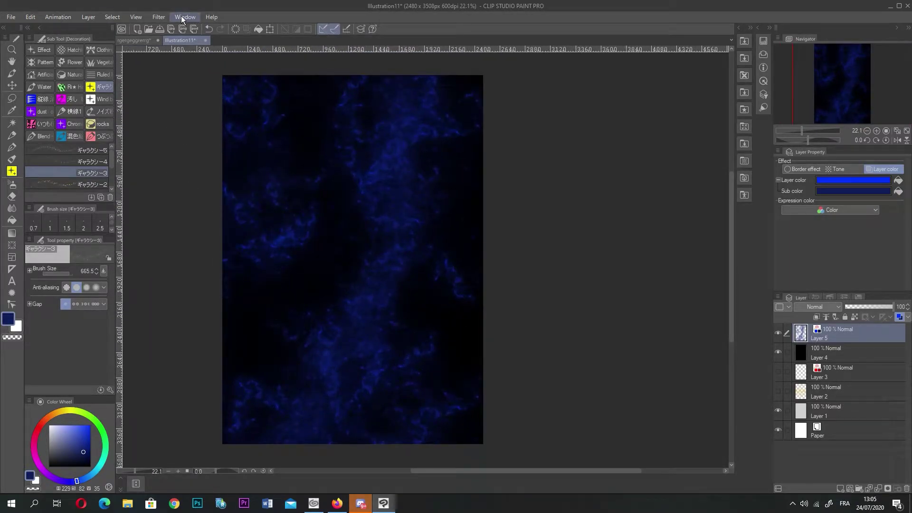
# - Open the Twirl distortion for the galaxy layer and try several twist amounts, ending at 900
pyautogui.click(158, 16)
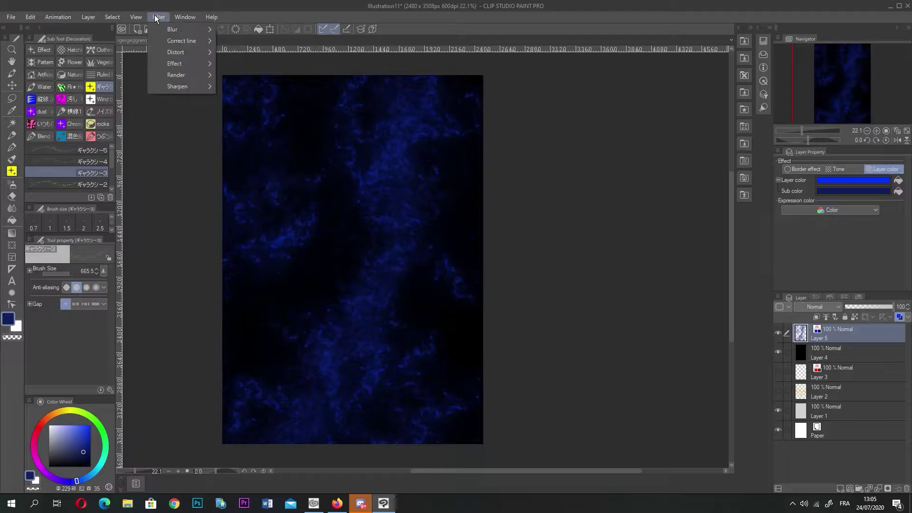
pyautogui.moveTo(189, 31)
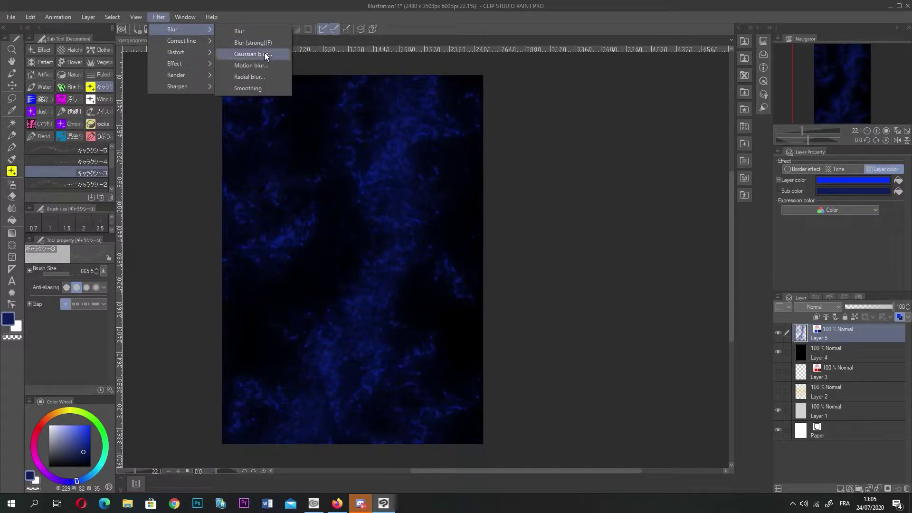
pyautogui.moveTo(190, 51)
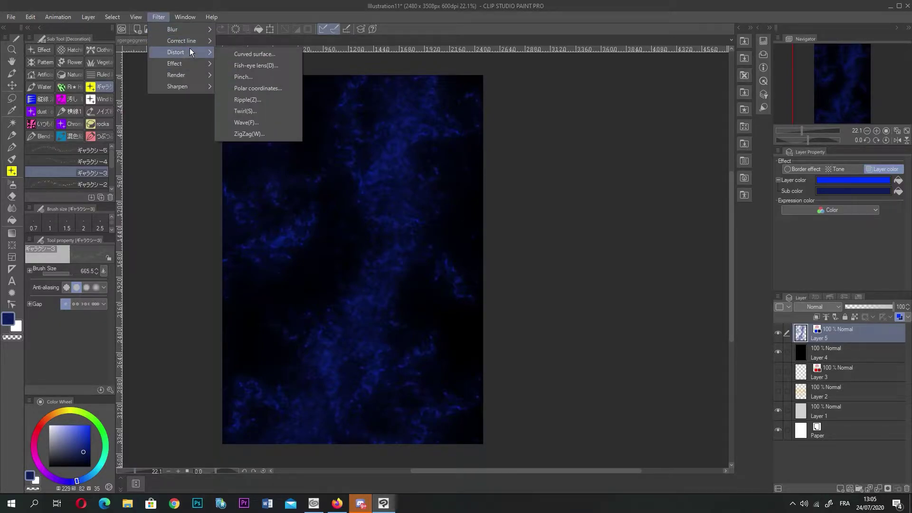
pyautogui.click(264, 111)
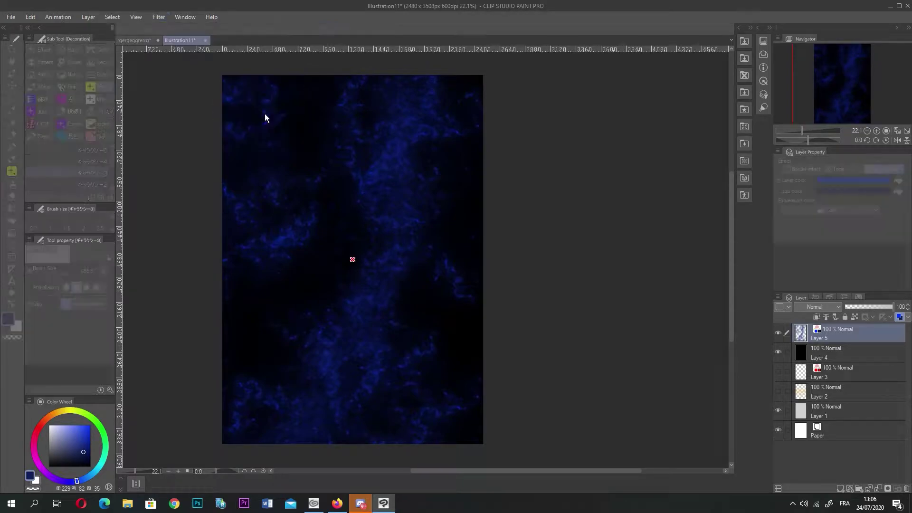
pyautogui.scroll(2, 292, 309)
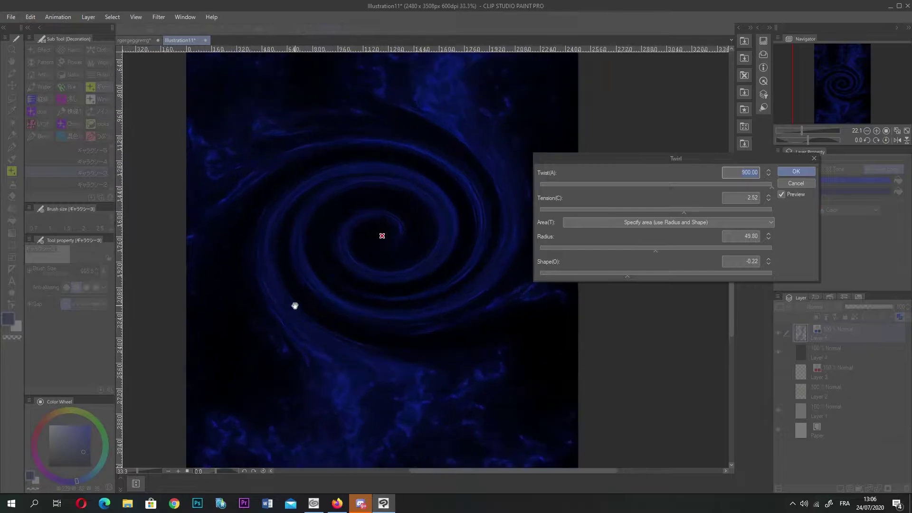
pyautogui.click(678, 184)
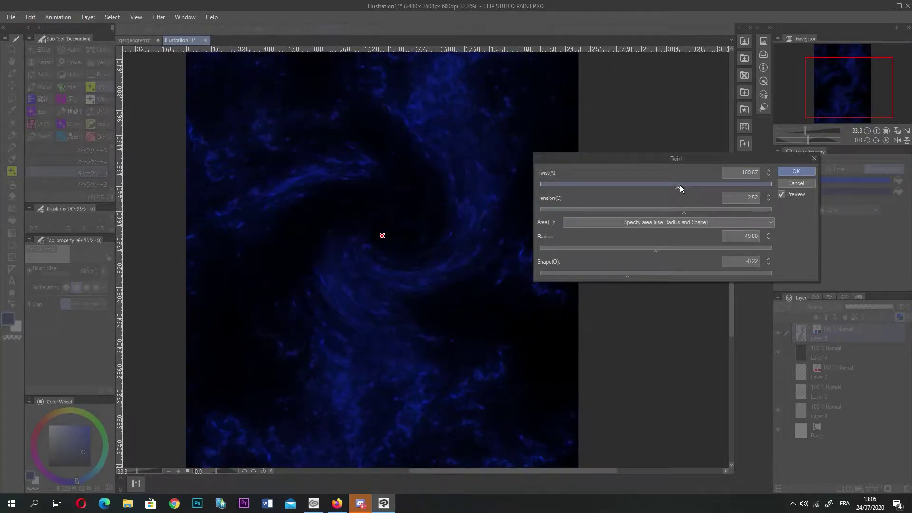
pyautogui.click(689, 185)
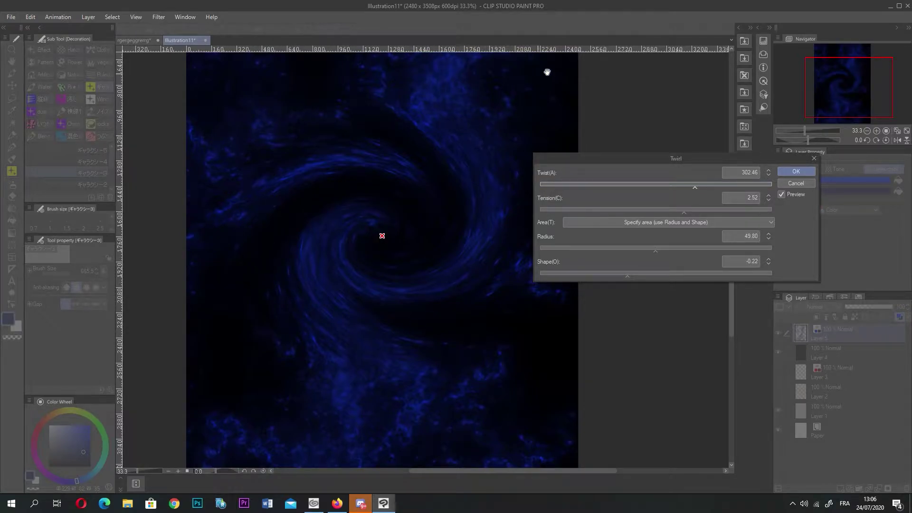
pyautogui.scroll(1, 493, 51)
pyautogui.scroll(2, 293, 313)
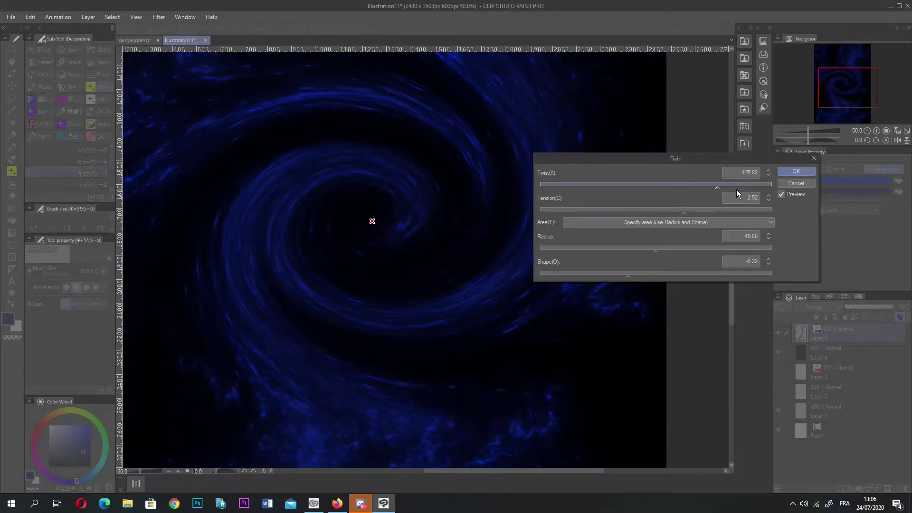
pyautogui.moveTo(764, 187); pyautogui.dragTo(774, 186)
pyautogui.scroll(-4, 466, 322)
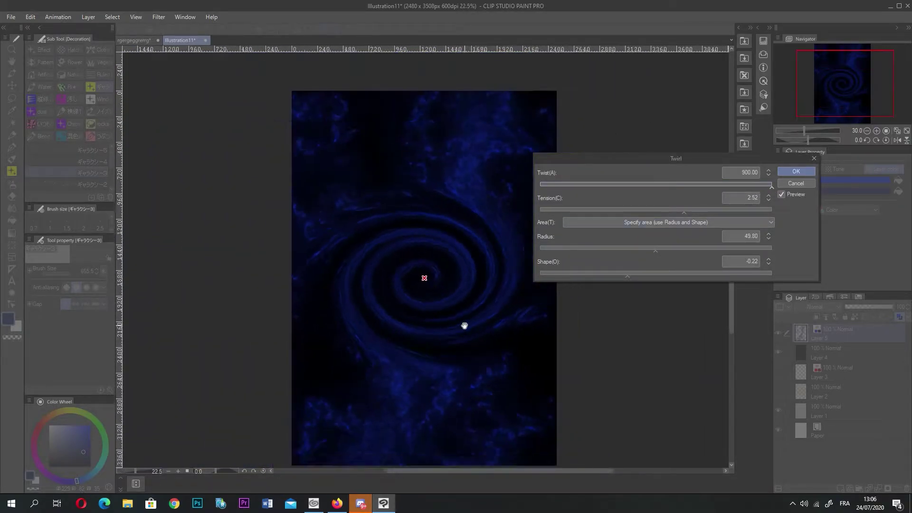
pyautogui.scroll(4, 336, 355)
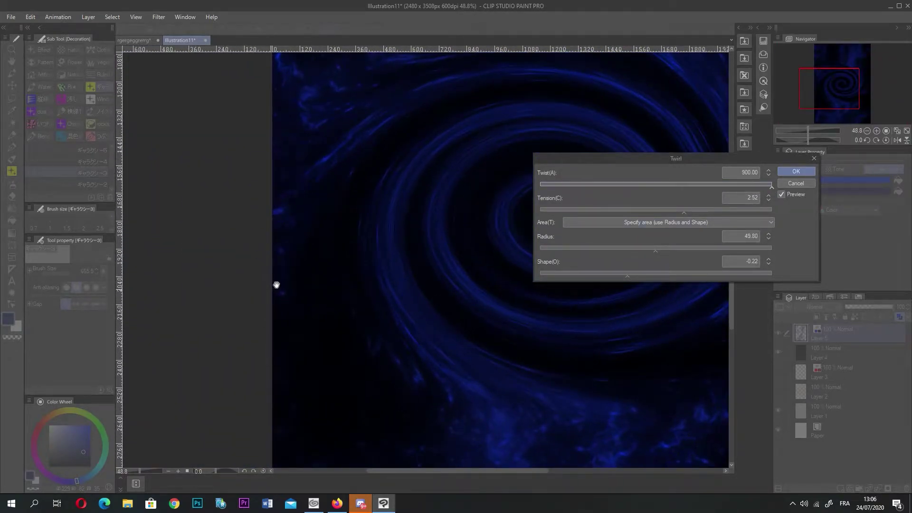
# - Try lower and higher tension values for the twirl, ending at 3.08
pyautogui.moveTo(685, 211); pyautogui.dragTo(598, 213)
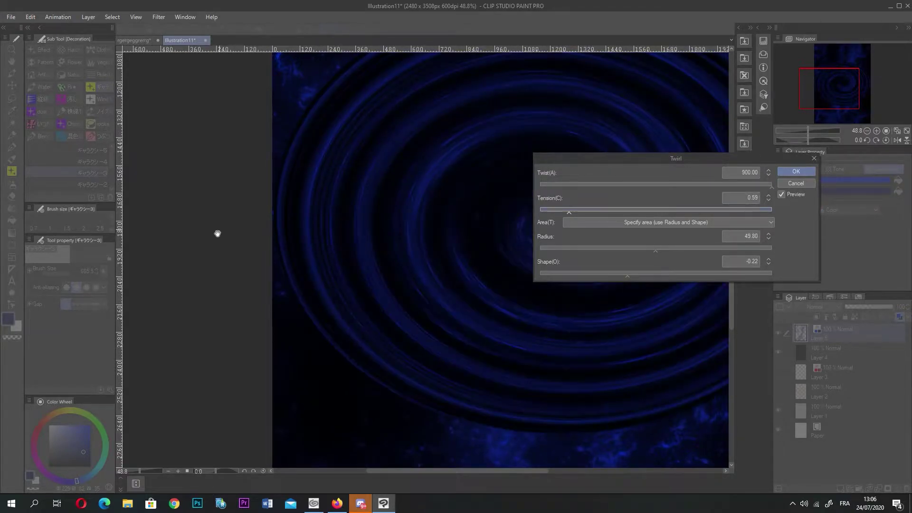
pyautogui.scroll(-3, 218, 235)
pyautogui.click(631, 212)
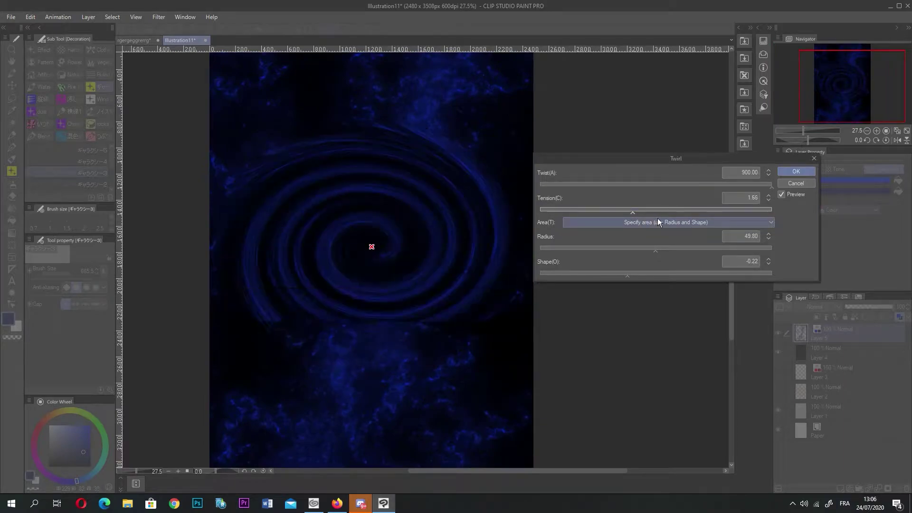
pyautogui.click(691, 209)
pyautogui.click(717, 212)
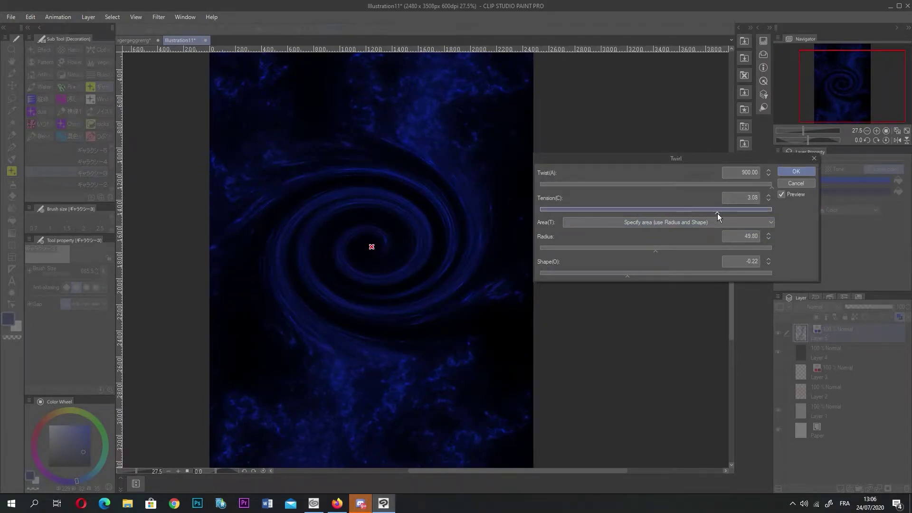
# - Reduce the twirl's twist to 438.93
pyautogui.click(647, 184)
pyautogui.click(681, 184)
pyautogui.click(685, 184)
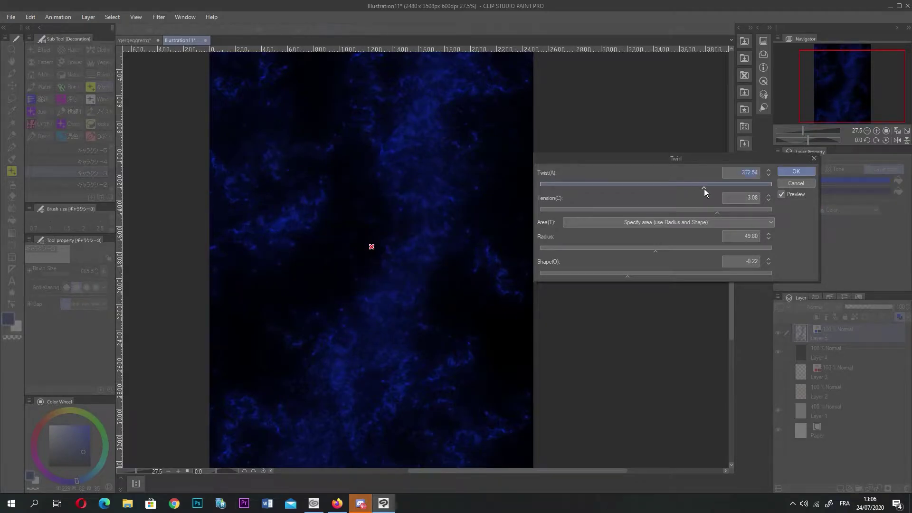
pyautogui.click(712, 185)
pyautogui.scroll(1, 322, 305)
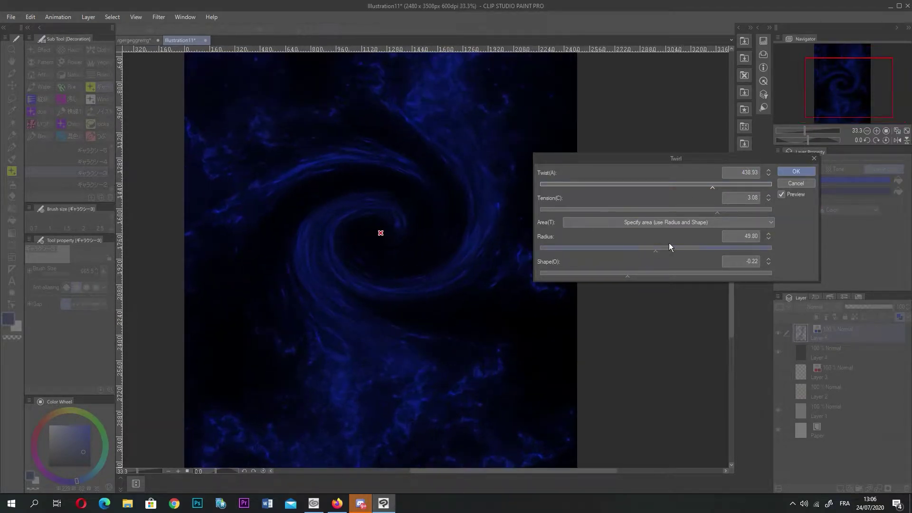
# - Widen the twirl's radius to 70.29 and examine the distorted galaxy along the canvas edges
pyautogui.click(704, 248)
pyautogui.scroll(-1, 422, 262)
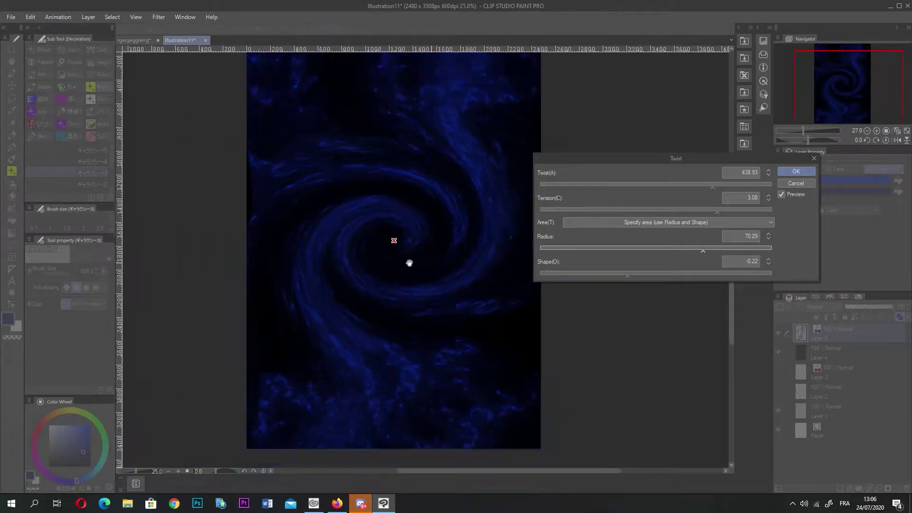
pyautogui.scroll(7, 219, 179)
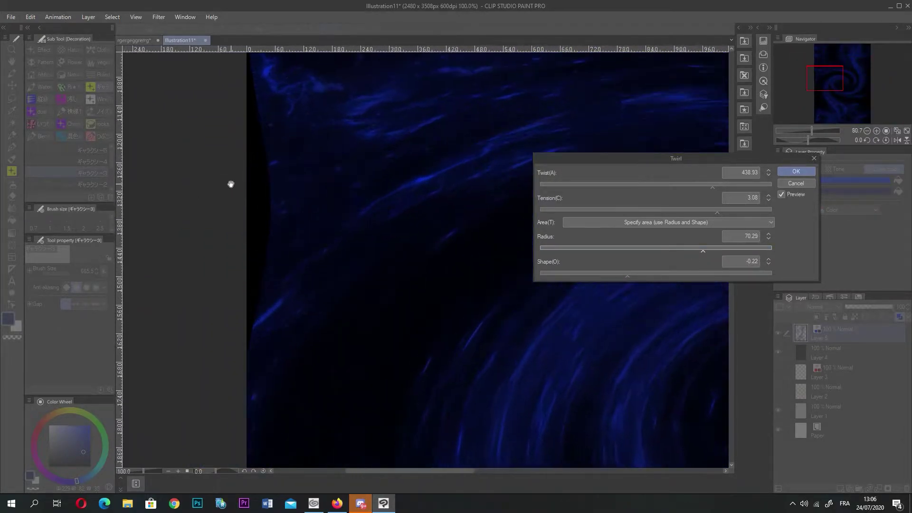
pyautogui.scroll(2, 257, 204)
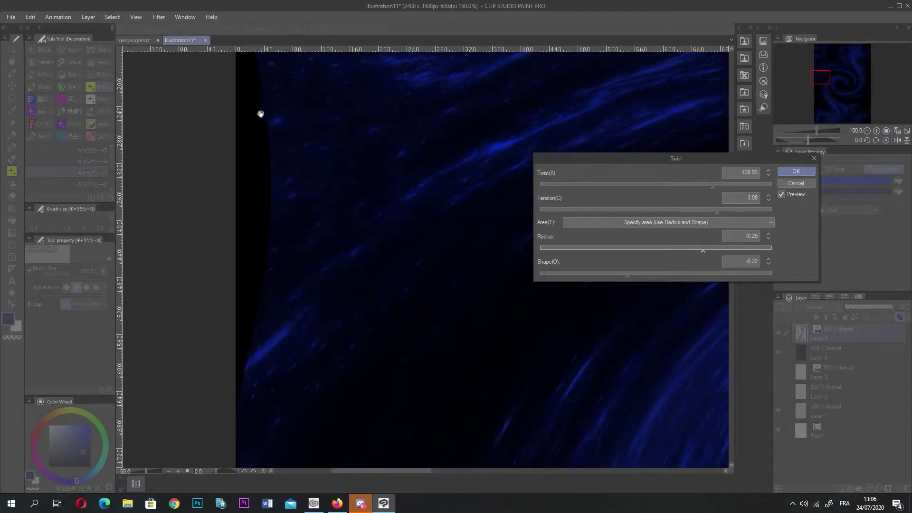
pyautogui.scroll(-8, 278, 220)
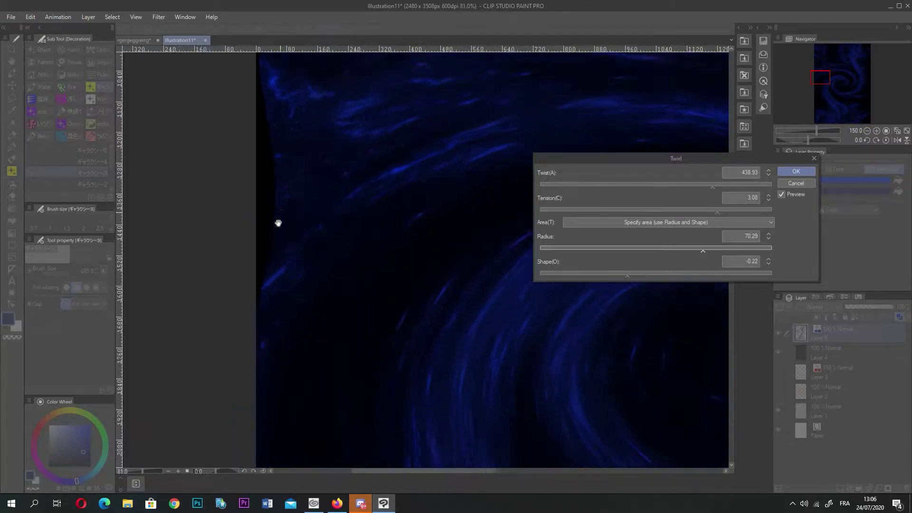
pyautogui.scroll(-2, 410, 204)
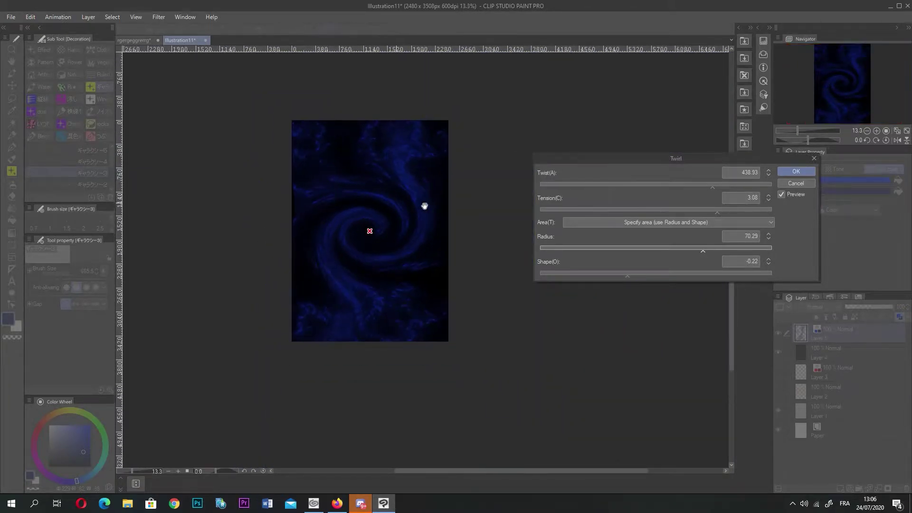
pyautogui.scroll(4, 472, 228)
pyautogui.scroll(-8, 415, 286)
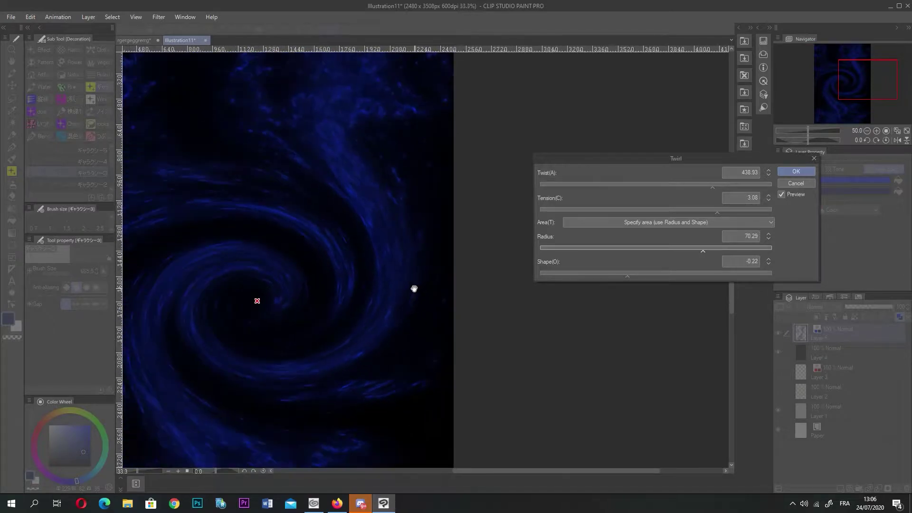
pyautogui.scroll(3, 249, 276)
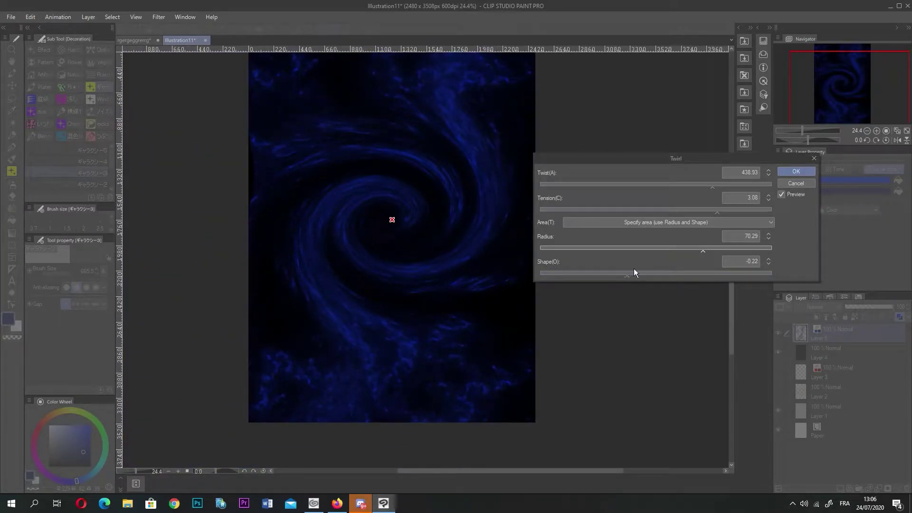
# - Set the twirl's radius to 96.52 and its shape to 0.18, and apply the distortion
pyautogui.click(688, 273)
pyautogui.moveTo(690, 275); pyautogui.dragTo(764, 252)
pyautogui.click(679, 275)
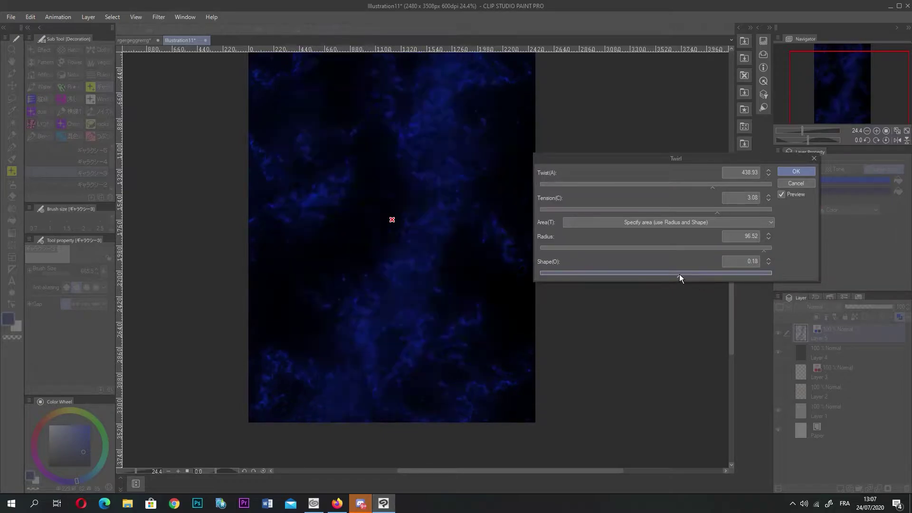
pyautogui.scroll(-2, 346, 208)
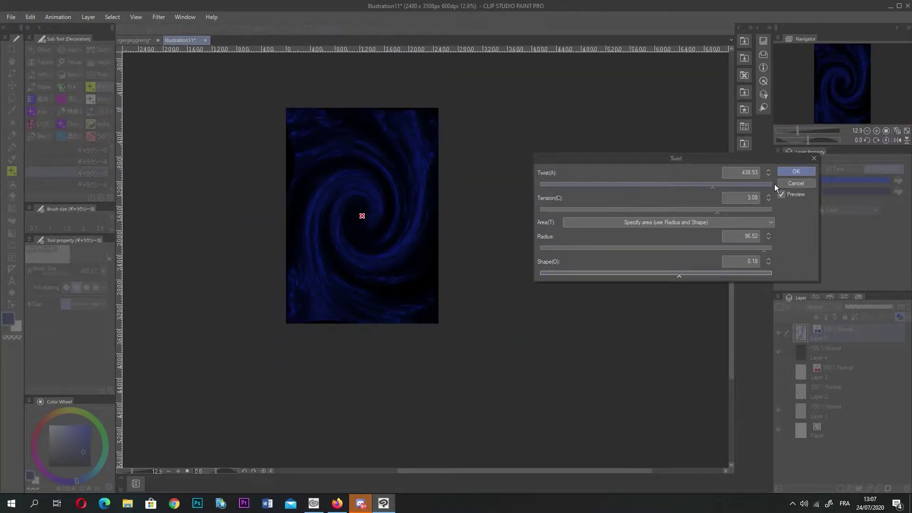
pyautogui.click(796, 172)
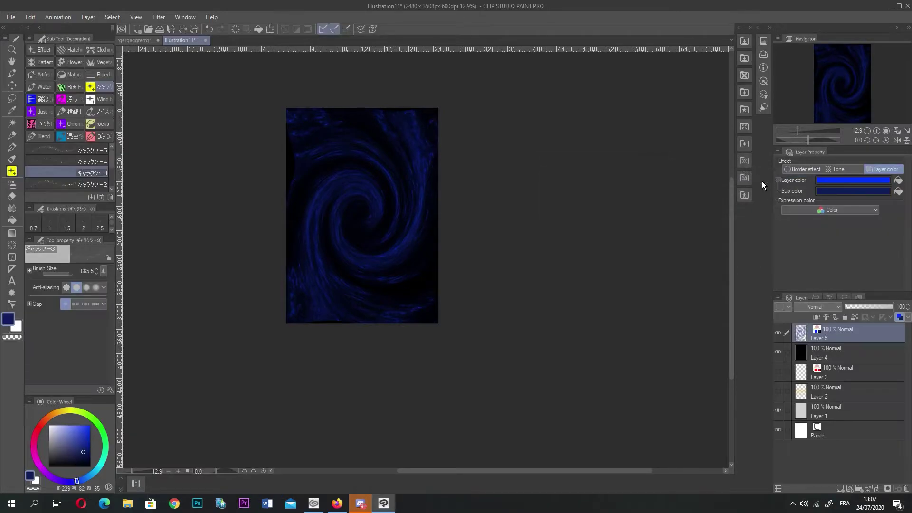
# - Enlarge the twirled galaxy layer to about 120% so it extends past all canvas edges, and apply the scaling
pyautogui.click(27, 18)
pyautogui.moveTo(67, 233)
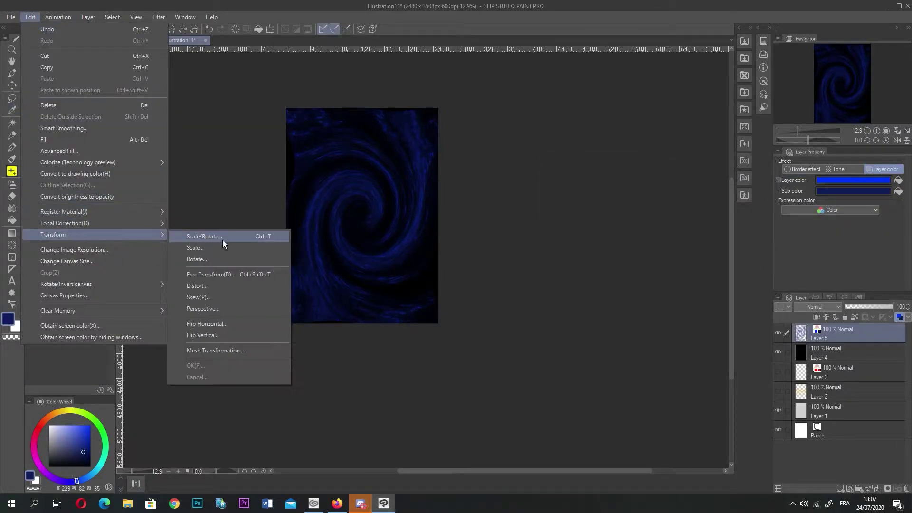
pyautogui.click(222, 240)
pyautogui.moveTo(438, 108); pyautogui.dragTo(448, 84)
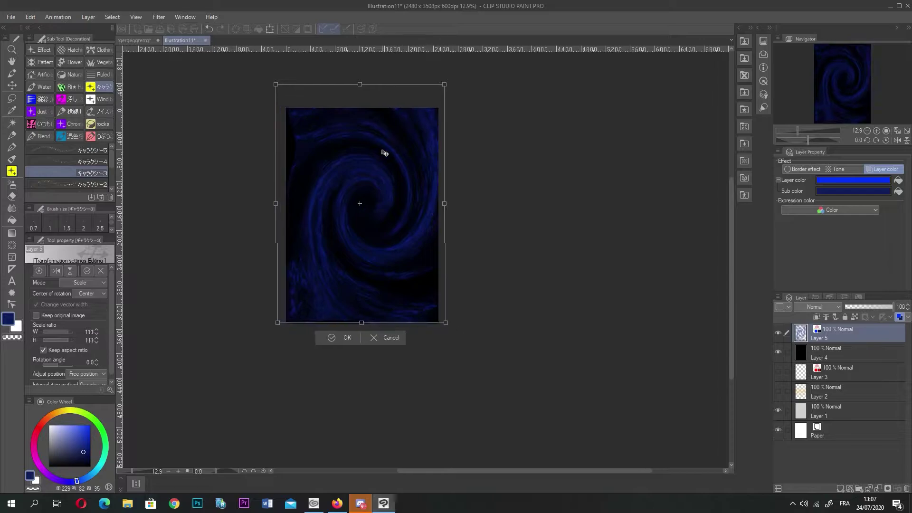
pyautogui.moveTo(384, 153); pyautogui.dragTo(379, 152)
pyautogui.moveTo(442, 84); pyautogui.dragTo(460, 61)
pyautogui.moveTo(442, 114); pyautogui.dragTo(438, 141)
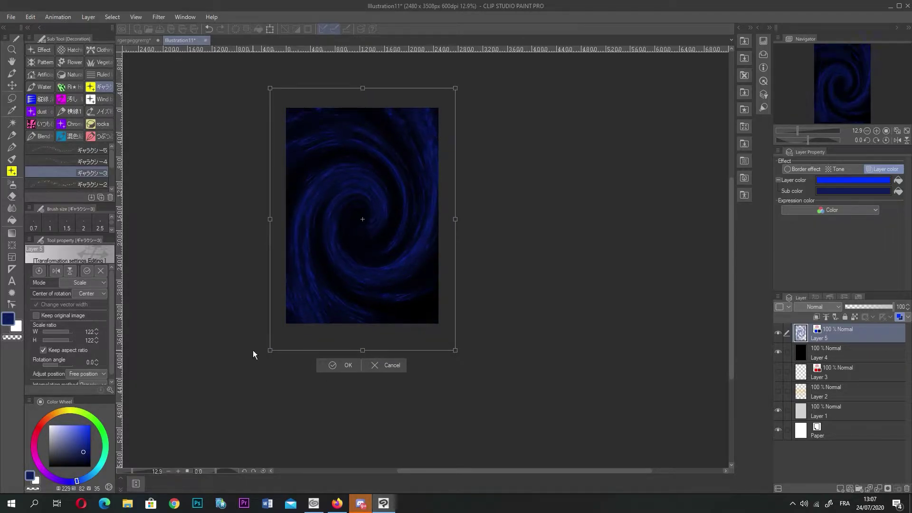
pyautogui.moveTo(264, 349); pyautogui.dragTo(253, 342)
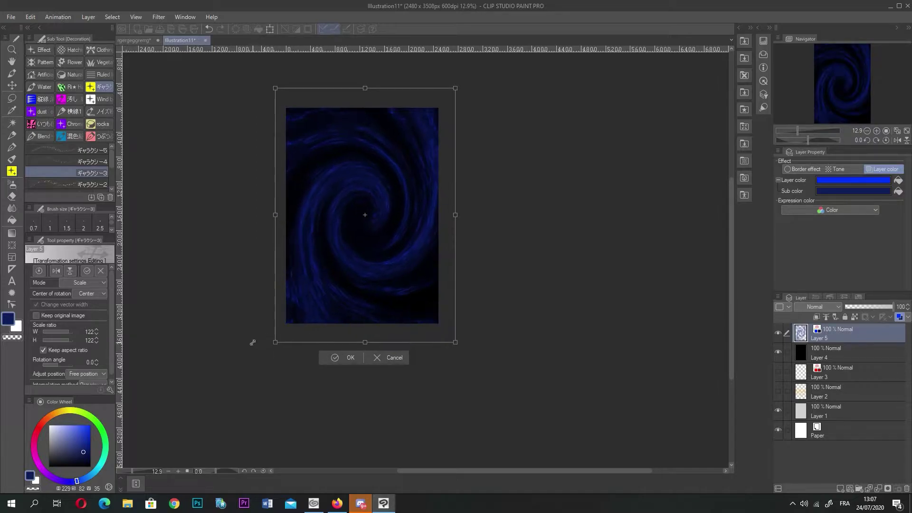
pyautogui.click(341, 359)
# - Examine the enlarged twirl, and undo both the layer scaling and the Twirl distortion
pyautogui.scroll(5, 319, 244)
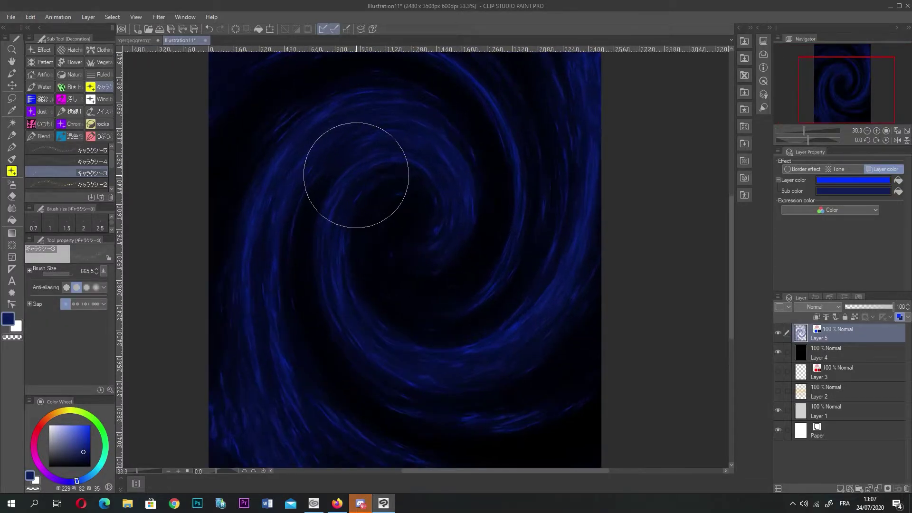
pyautogui.scroll(-5, 444, 245)
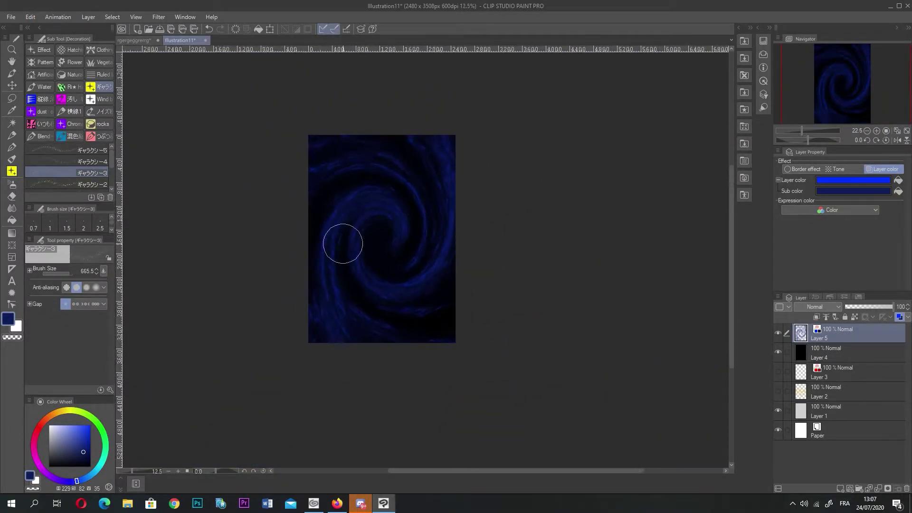
pyautogui.hotkey('ctrl', 'z')
pyautogui.hotkey('ctrl', 'z')
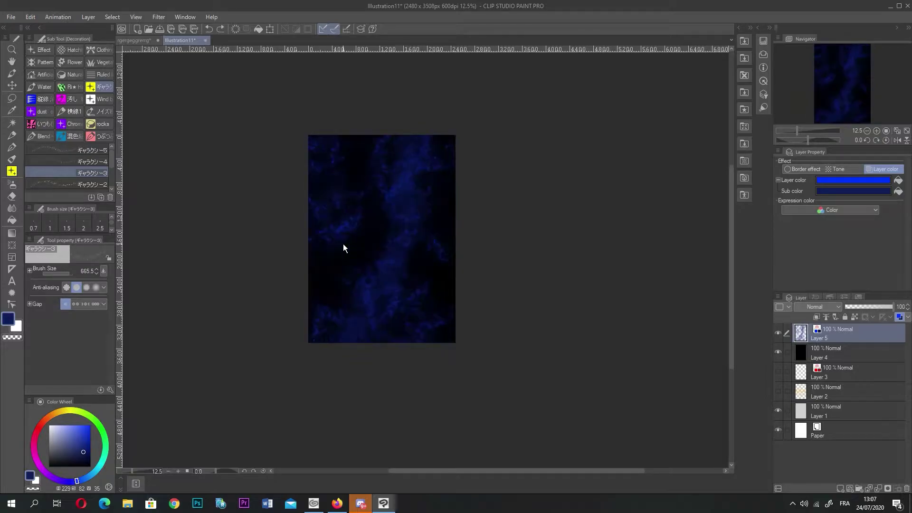
# - Enlarge the galaxy layer to 147% so it extends past all canvas edges, and shift it slightly over the canvas
pyautogui.click(26, 18)
pyautogui.moveTo(73, 236)
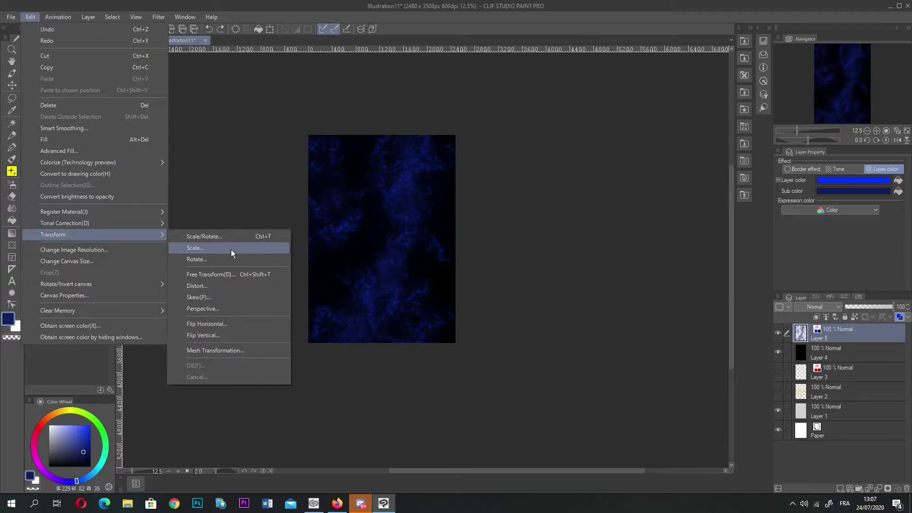
pyautogui.click(231, 249)
pyautogui.moveTo(457, 136); pyautogui.dragTo(499, 77)
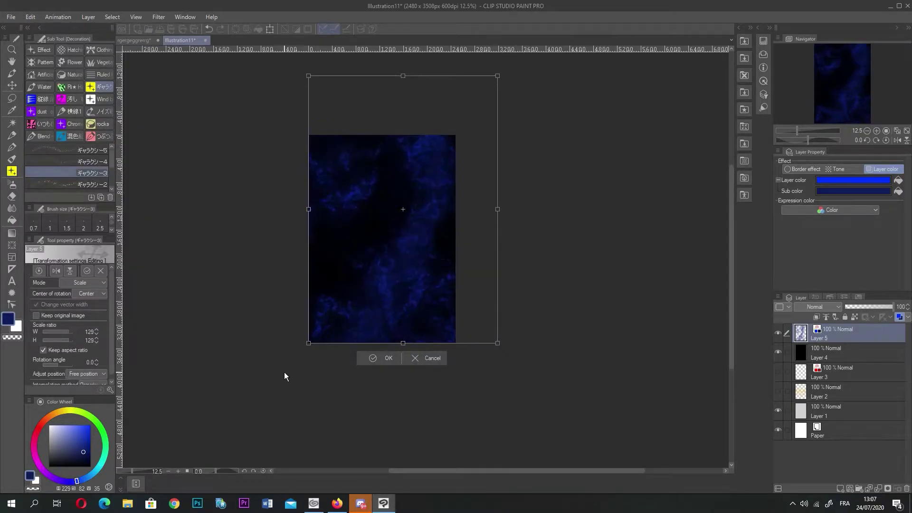
pyautogui.moveTo(305, 345); pyautogui.dragTo(266, 392)
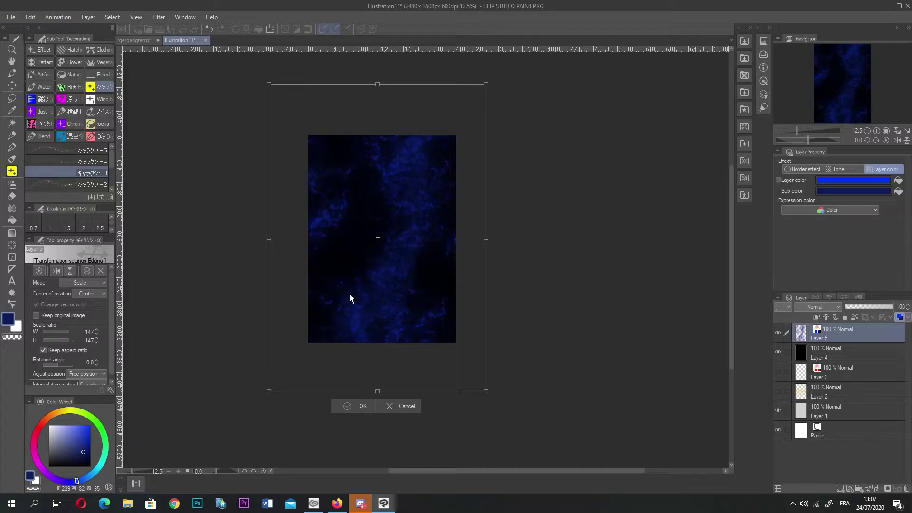
pyautogui.press('Return')
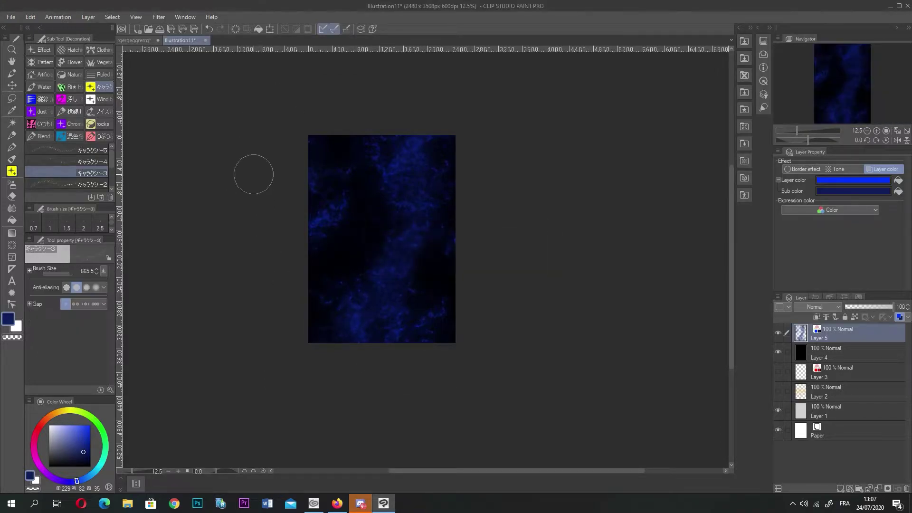
pyautogui.click(11, 85)
pyautogui.moveTo(346, 249); pyautogui.dragTo(368, 256)
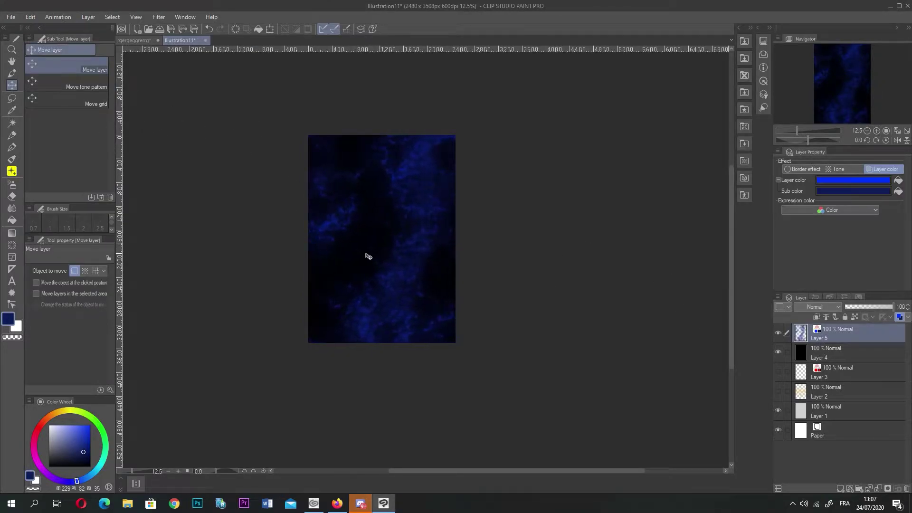
# - Try the Wave distortion on the galaxy layer, previewing 11 waves and 4 waves with the rectangular shape
pyautogui.click(159, 13)
pyautogui.moveTo(182, 64)
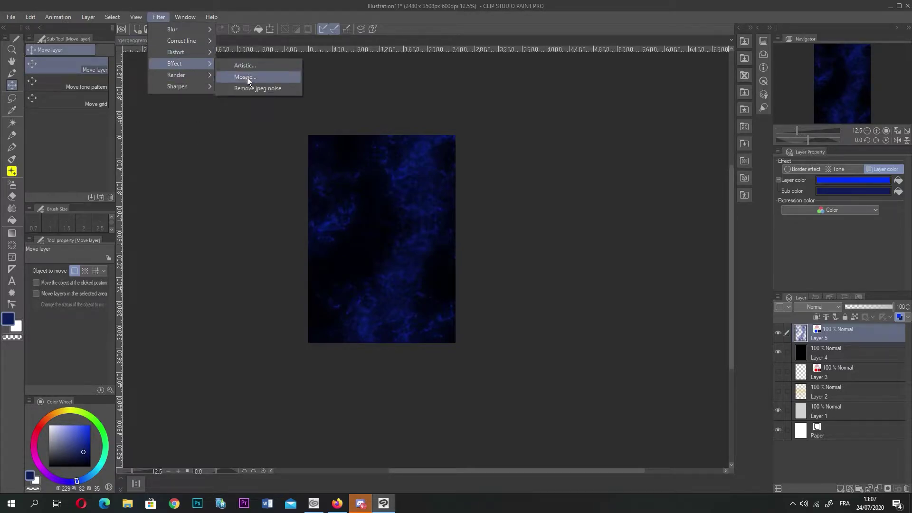
pyautogui.moveTo(189, 87)
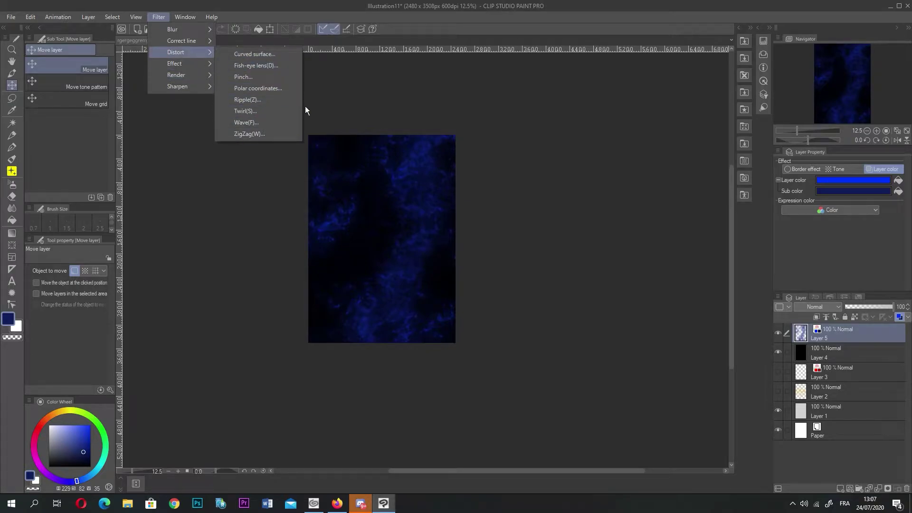
pyautogui.click(271, 122)
pyautogui.scroll(2, 378, 282)
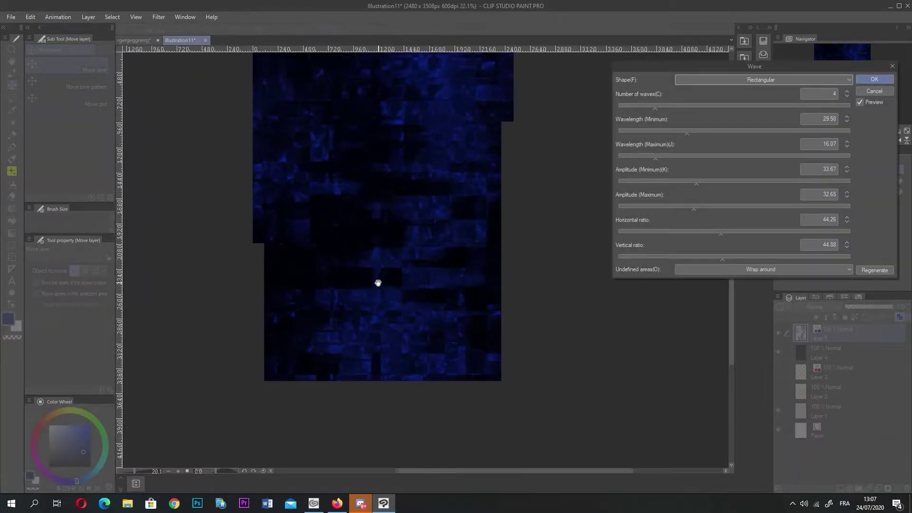
pyautogui.scroll(2, 378, 283)
pyautogui.moveTo(705, 105); pyautogui.dragTo(748, 110)
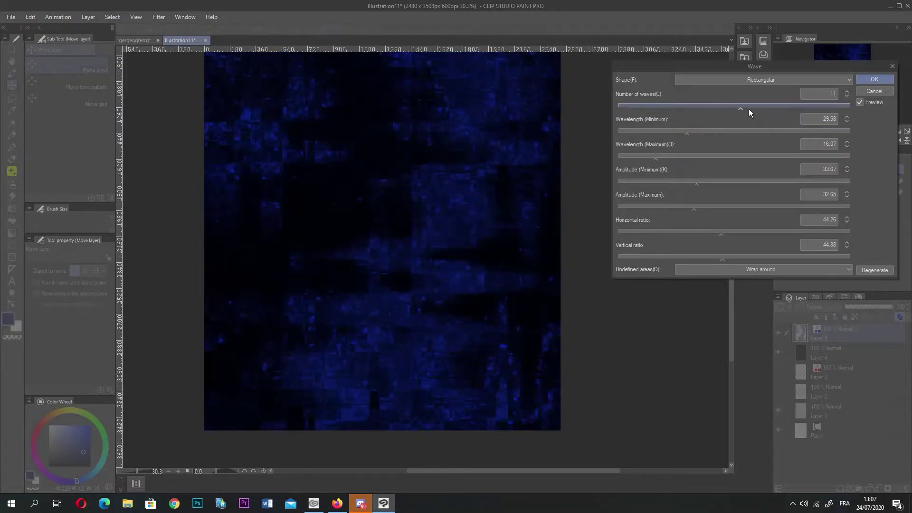
pyautogui.click(658, 105)
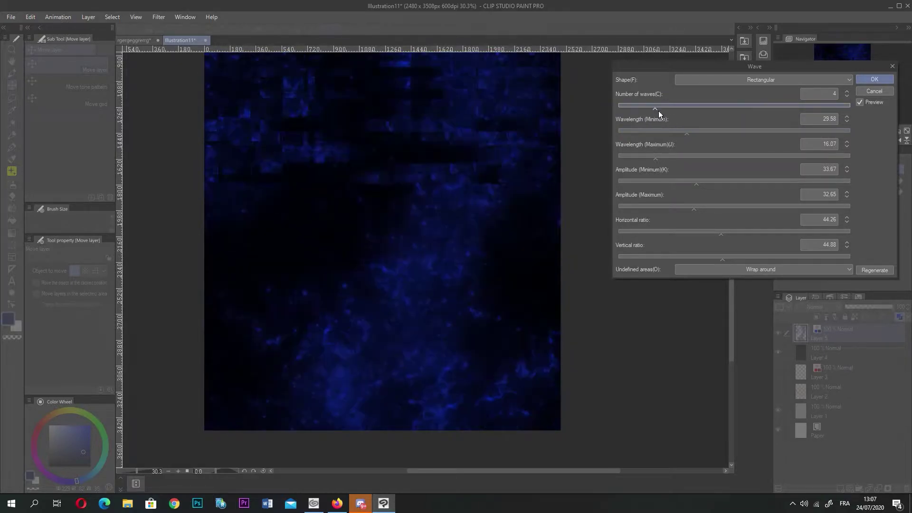
# - Try a minimum wavelength of 68.06, maximum wavelength of 36.95 and minimum amplitude of 63.56, and cancel the Wave distortion
pyautogui.click(754, 131)
pyautogui.moveTo(756, 130); pyautogui.dragTo(703, 157)
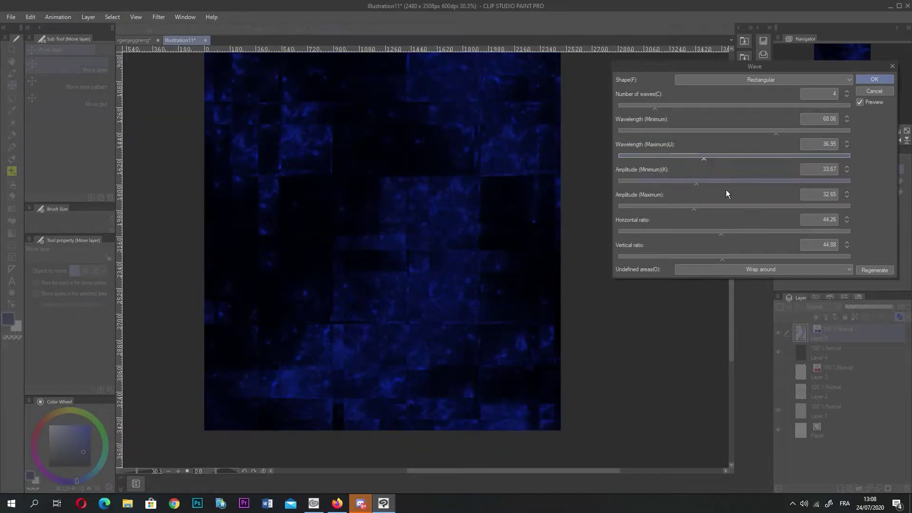
pyautogui.click(766, 181)
pyautogui.click(865, 91)
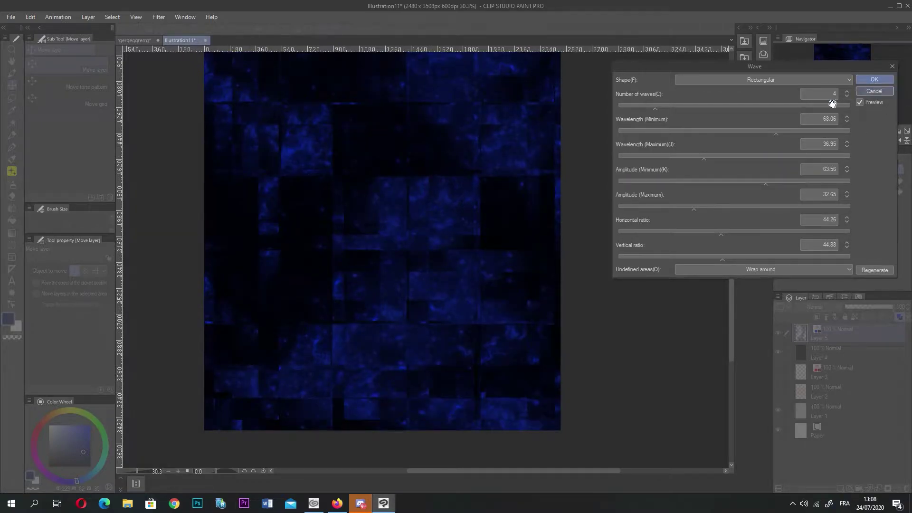
# - Try the Twirl distortion on the enlarged galaxy layer with the twist reduced to 121.72, and cancel it
pyautogui.click(173, 14)
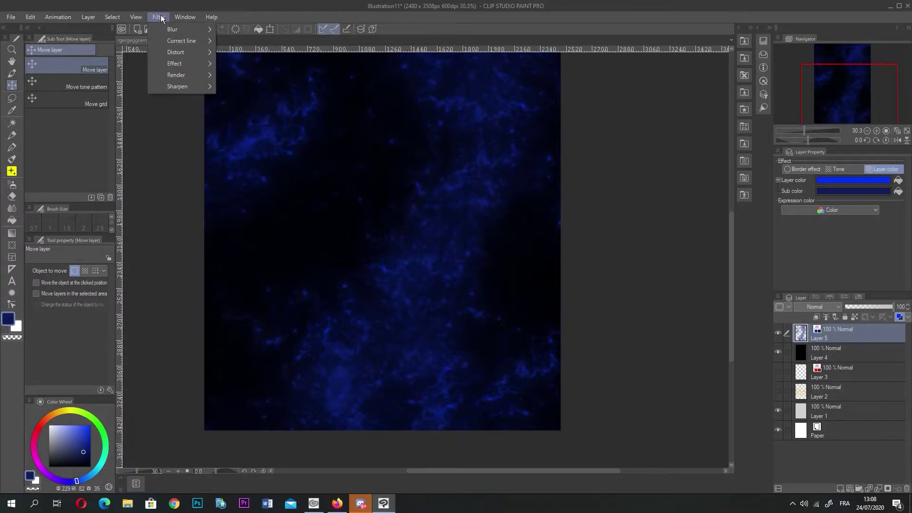
pyautogui.moveTo(176, 57)
pyautogui.click(247, 111)
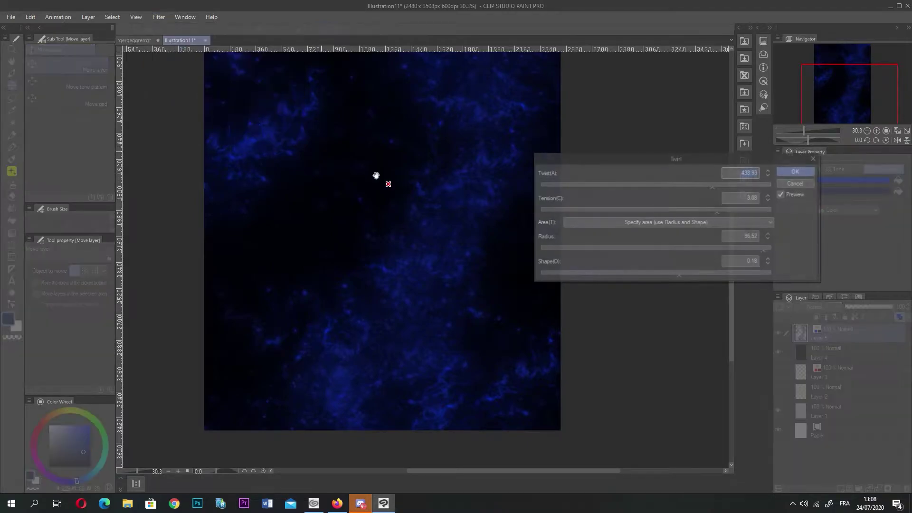
pyautogui.scroll(-1, 384, 168)
pyautogui.scroll(-2, 384, 168)
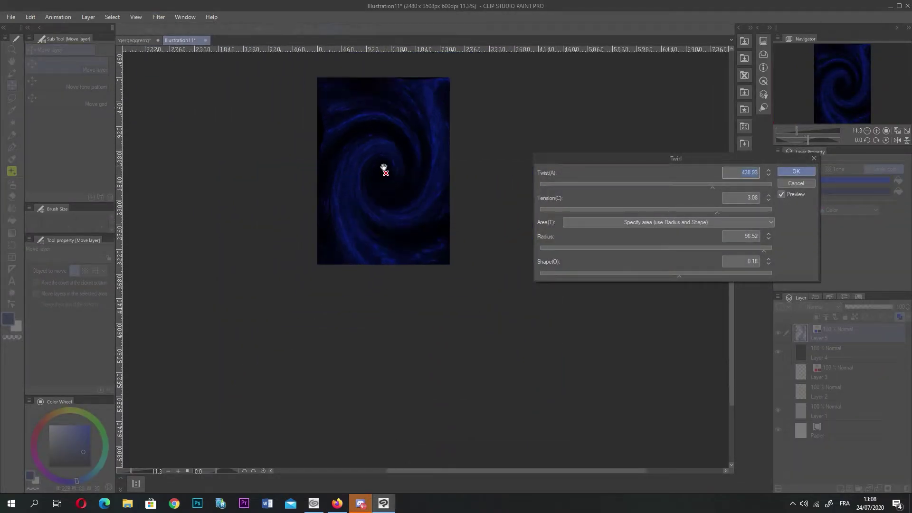
pyautogui.scroll(1, 350, 122)
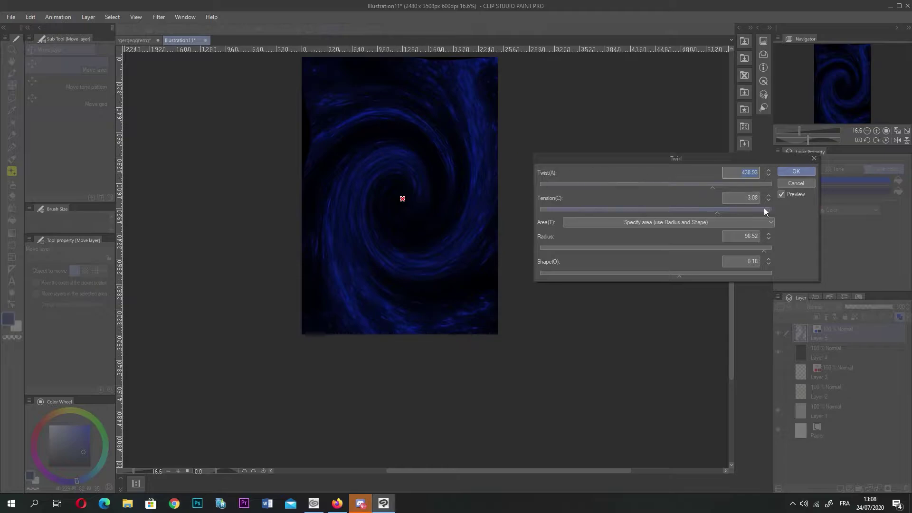
pyautogui.moveTo(711, 184); pyautogui.dragTo(669, 187)
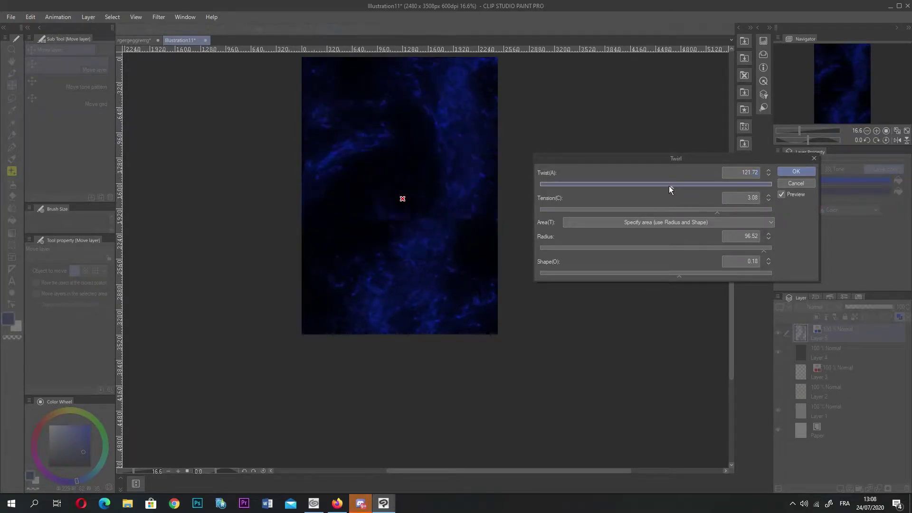
pyautogui.click(796, 171)
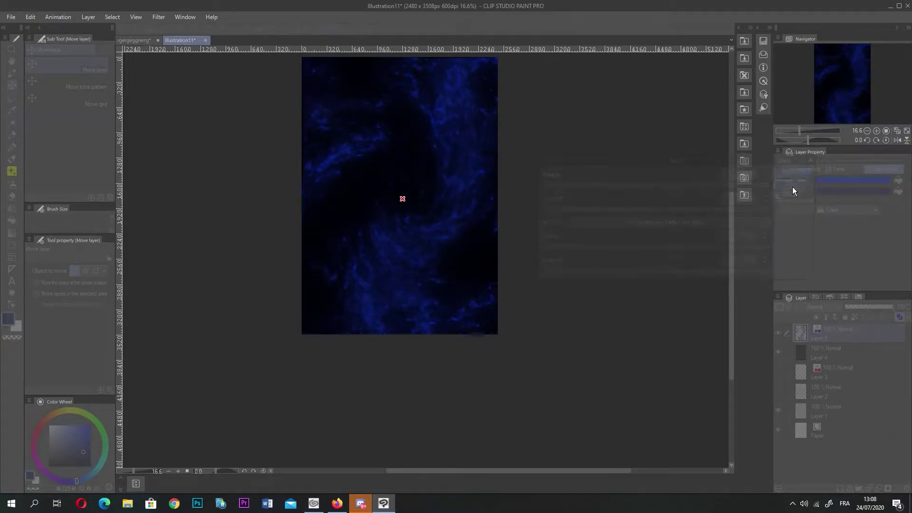
# - Check how far the galaxy layer extends past the canvas using the Scale transformation, keeping the ratio at 100%
pyautogui.moveTo(444, 152)
pyautogui.mouseDown()
pyautogui.moveTo(511, 149)
pyautogui.moveTo(455, 160)
pyautogui.mouseUp()
pyautogui.scroll(-1, 455, 160)
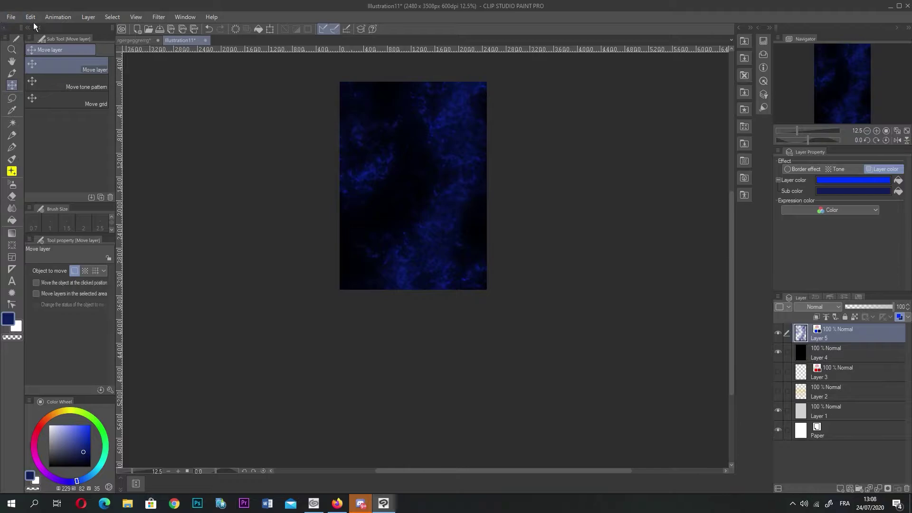
pyautogui.click(31, 17)
pyautogui.moveTo(72, 232)
pyautogui.click(203, 233)
pyautogui.scroll(-1, 430, 195)
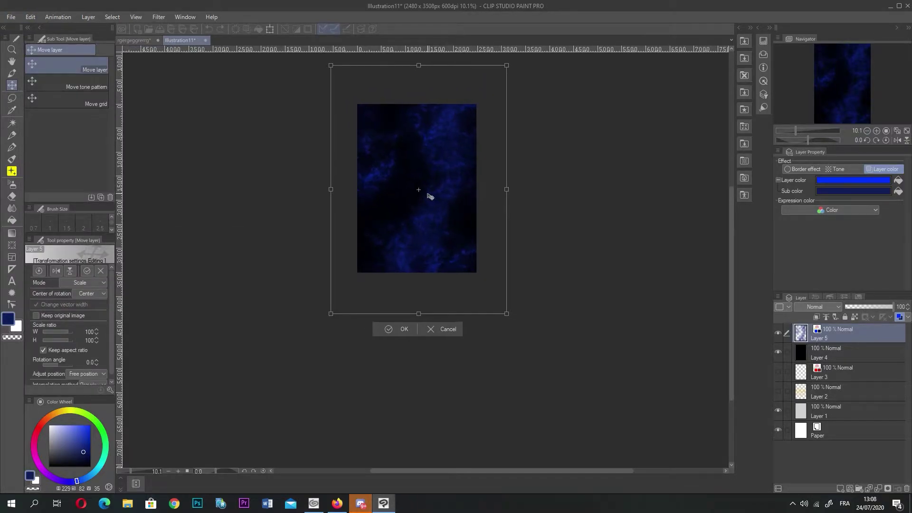
pyautogui.click(389, 328)
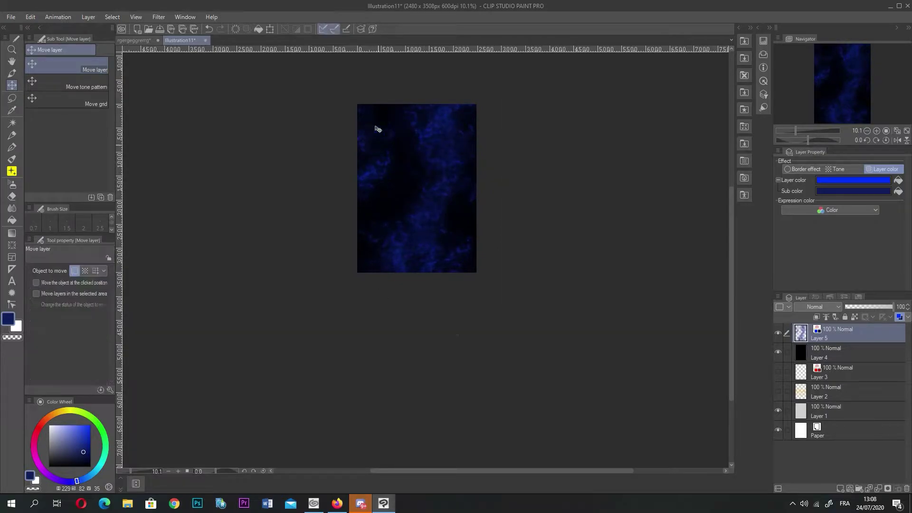
# - Apply a Twirl distortion to the galaxy layer with a radius of 50.20 and a twist of 748.77
pyautogui.click(159, 17)
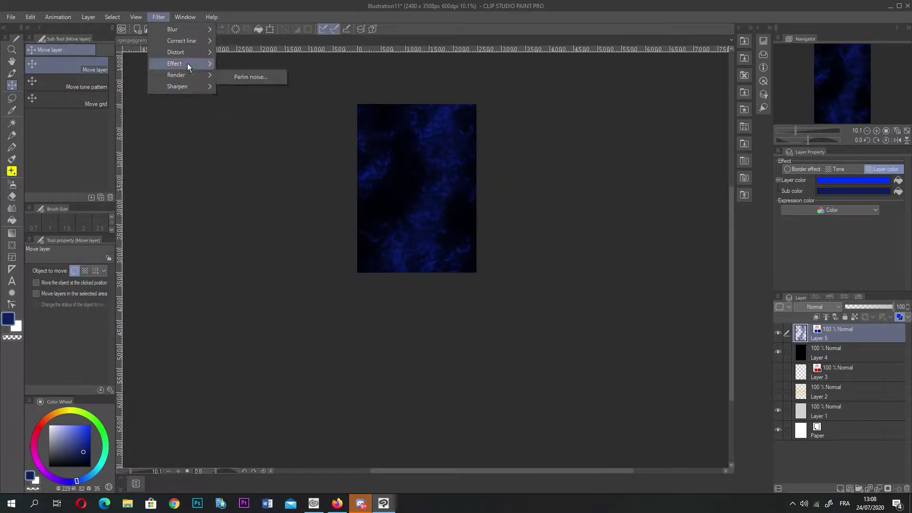
pyautogui.moveTo(186, 53)
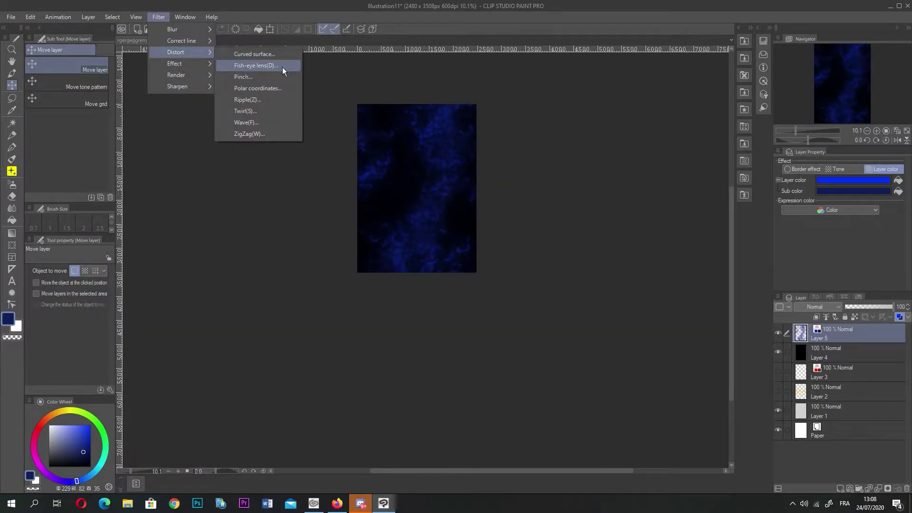
pyautogui.click(244, 111)
pyautogui.scroll(1, 366, 141)
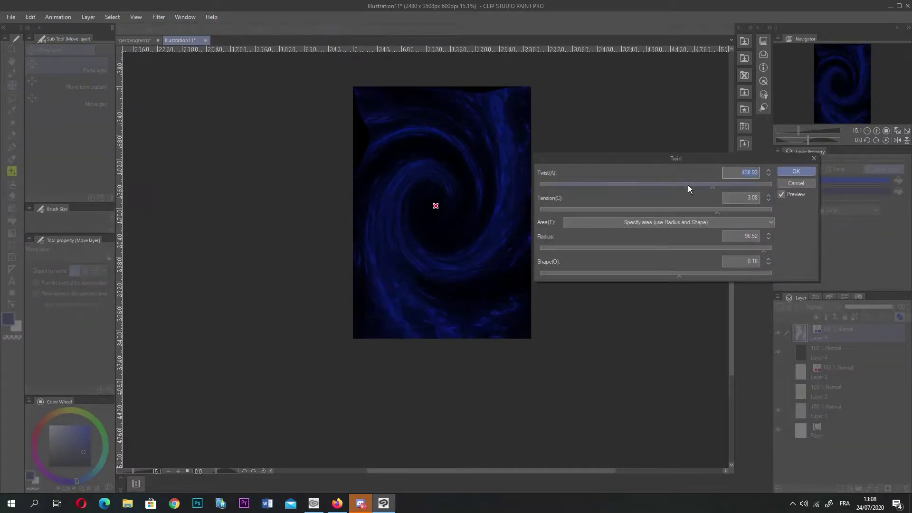
pyautogui.click(685, 184)
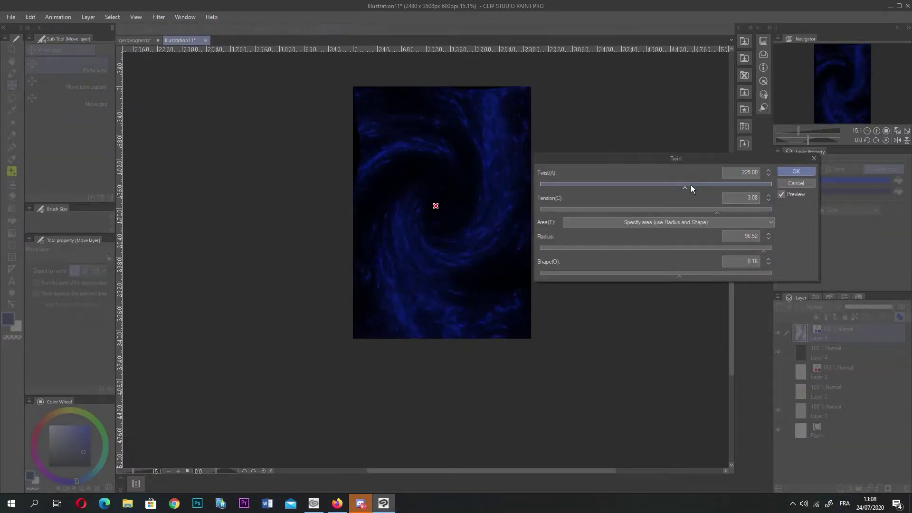
pyautogui.click(706, 184)
pyautogui.click(655, 249)
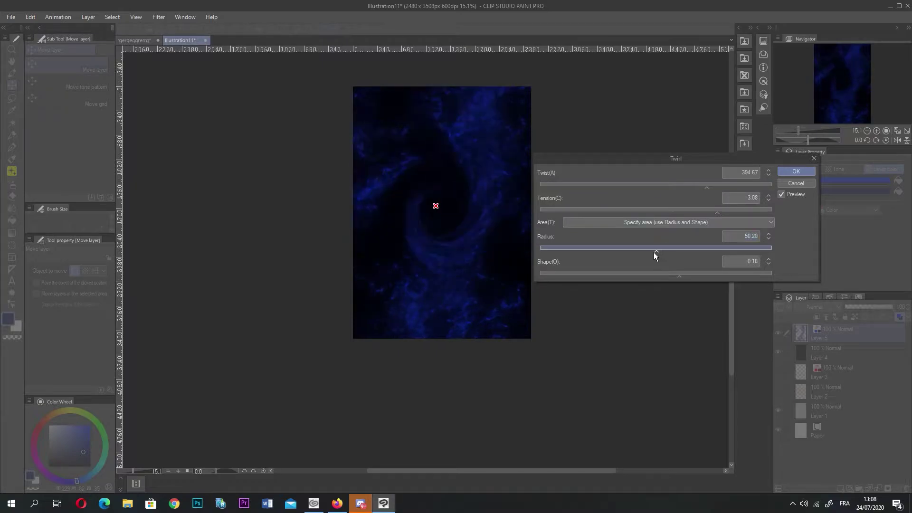
pyautogui.click(717, 185)
pyautogui.click(733, 186)
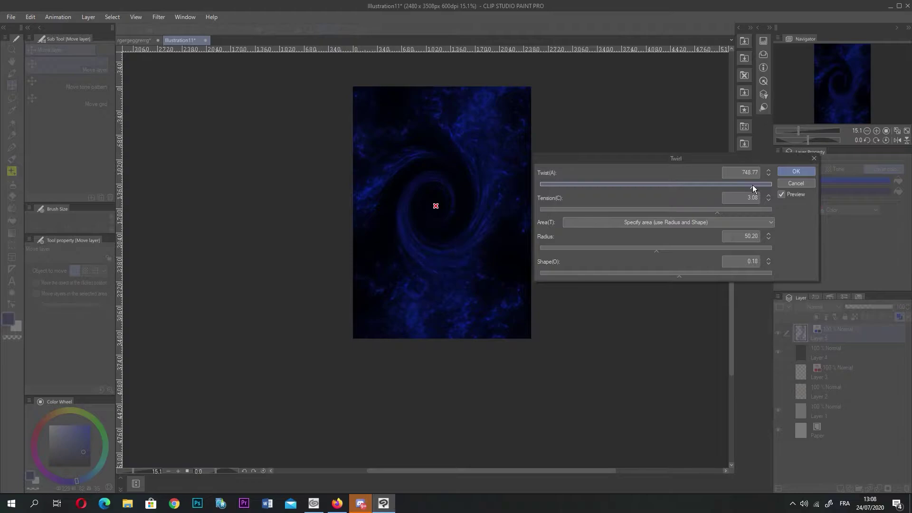
pyautogui.press('Return')
# - Try placing the character sketch document beside the galaxy document, and return both to a single tab group
pyautogui.scroll(-2, 500, 159)
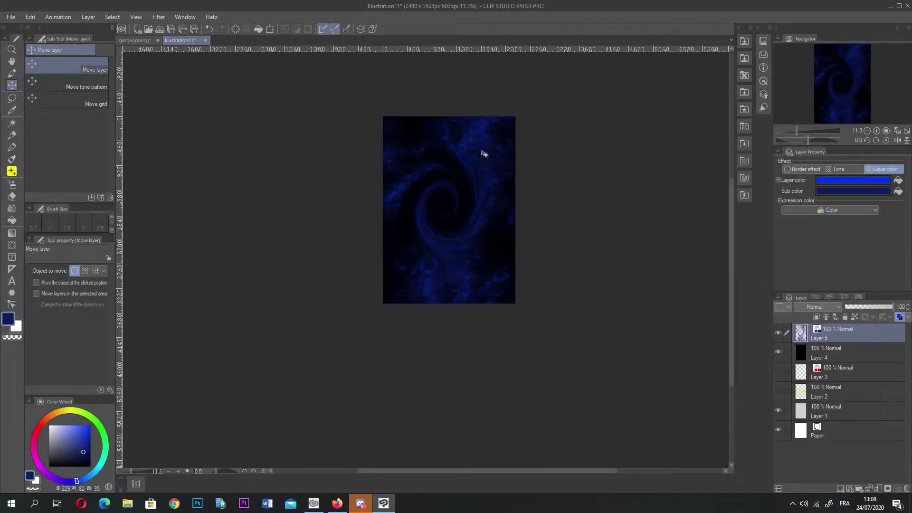
pyautogui.scroll(6, 495, 216)
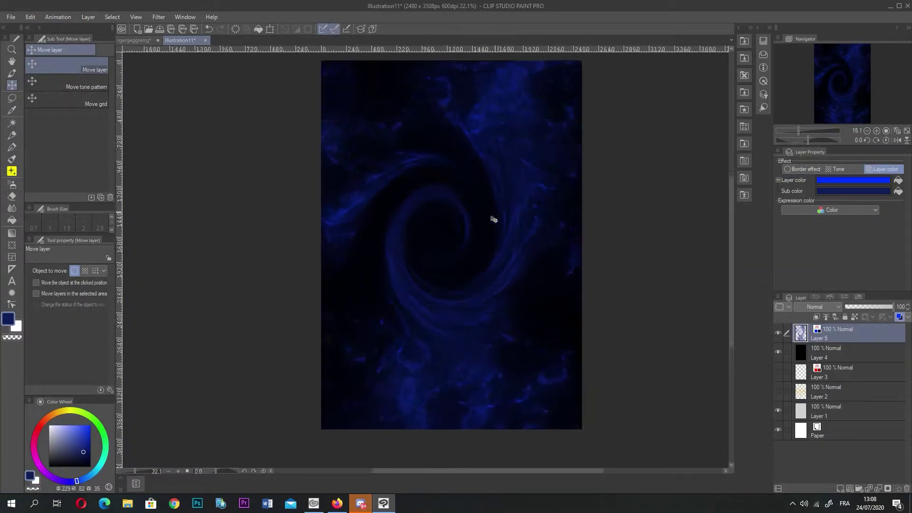
pyautogui.scroll(1, 481, 269)
pyautogui.moveTo(134, 40); pyautogui.dragTo(116, 65)
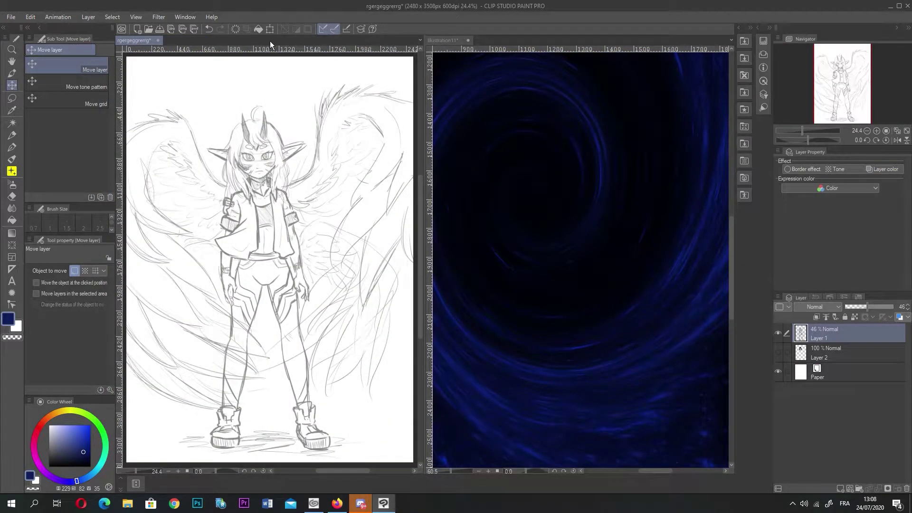
pyautogui.moveTo(437, 42); pyautogui.dragTo(184, 47)
# - Examine the twirled galaxy as a whole and up close around its spiral center
pyautogui.scroll(-8, 199, 95)
pyautogui.scroll(-3, 238, 176)
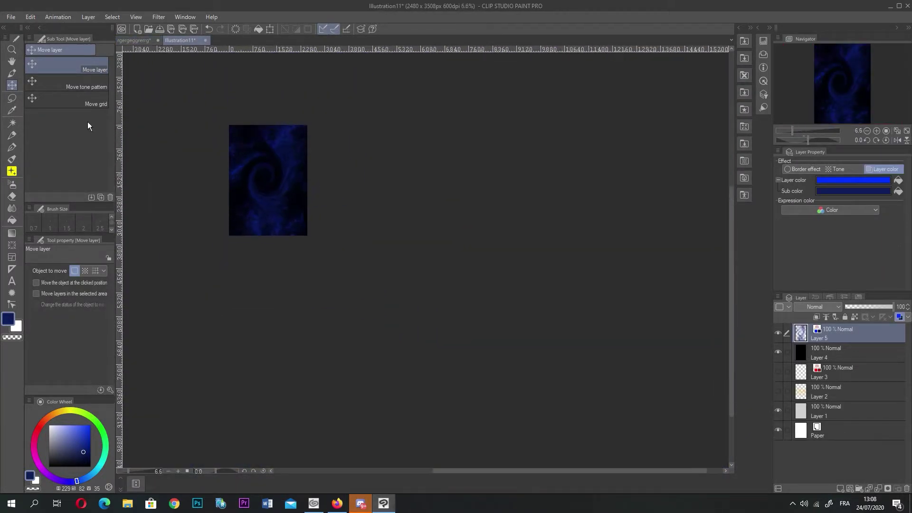
pyautogui.scroll(2, 153, 131)
pyautogui.scroll(4, 150, 158)
pyautogui.scroll(-3, 215, 205)
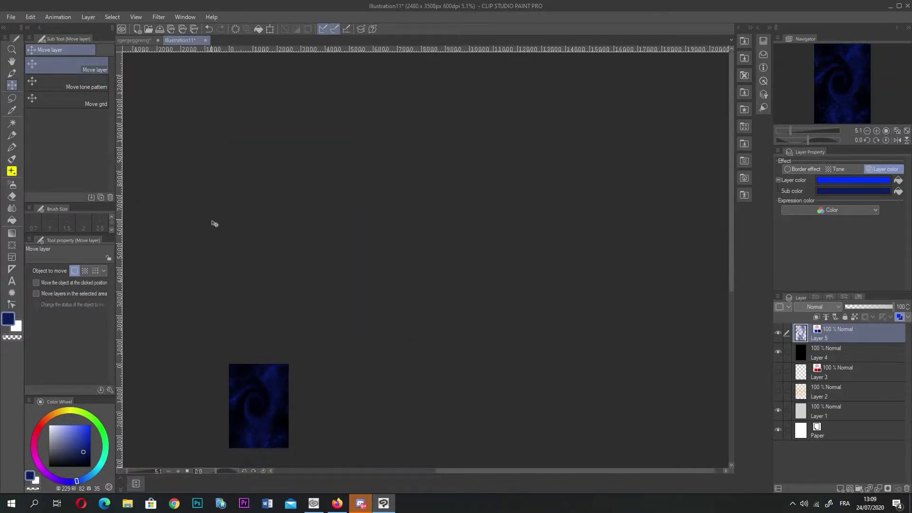
pyautogui.scroll(3, 189, 418)
pyautogui.scroll(2, 245, 428)
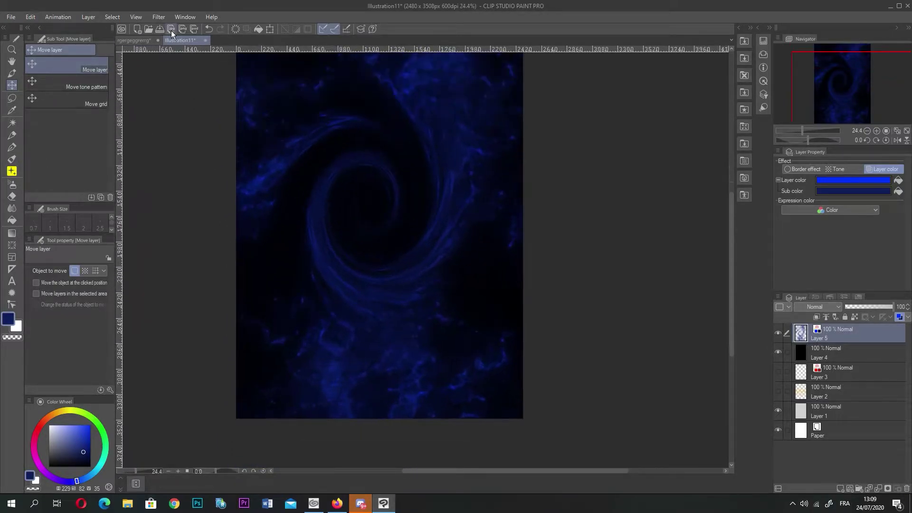
pyautogui.scroll(-2, 152, 122)
# - Try a Perlin noise render on the galaxy layer with scale 128.82, amplitude 1.68, attenuation 0.14 and repetition 6, and discard it
pyautogui.click(160, 17)
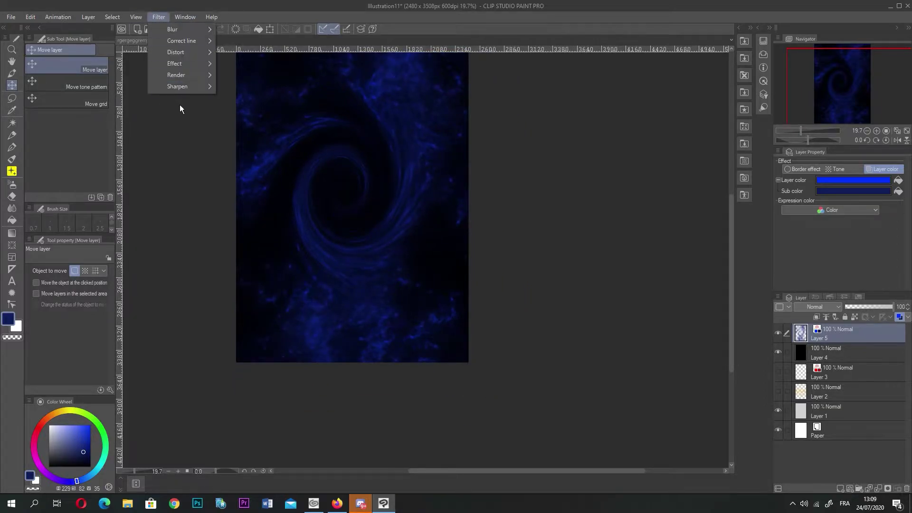
pyautogui.moveTo(205, 74)
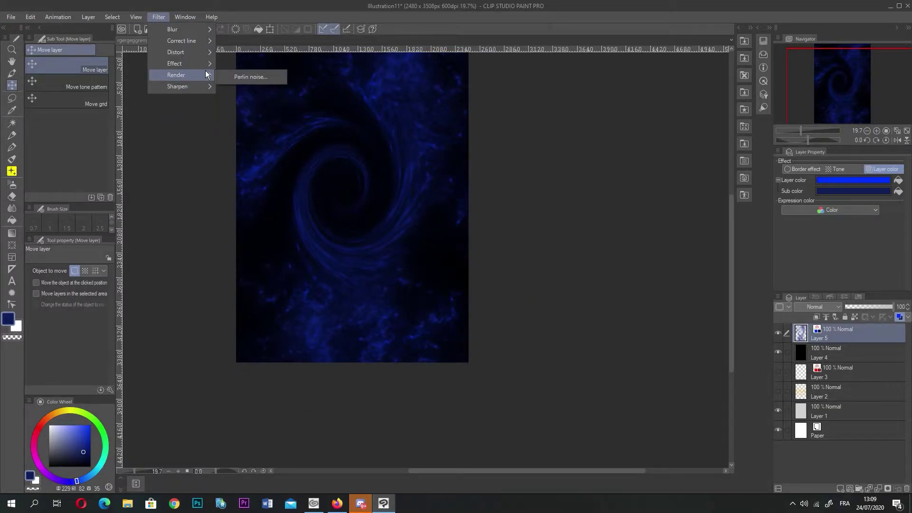
pyautogui.click(242, 77)
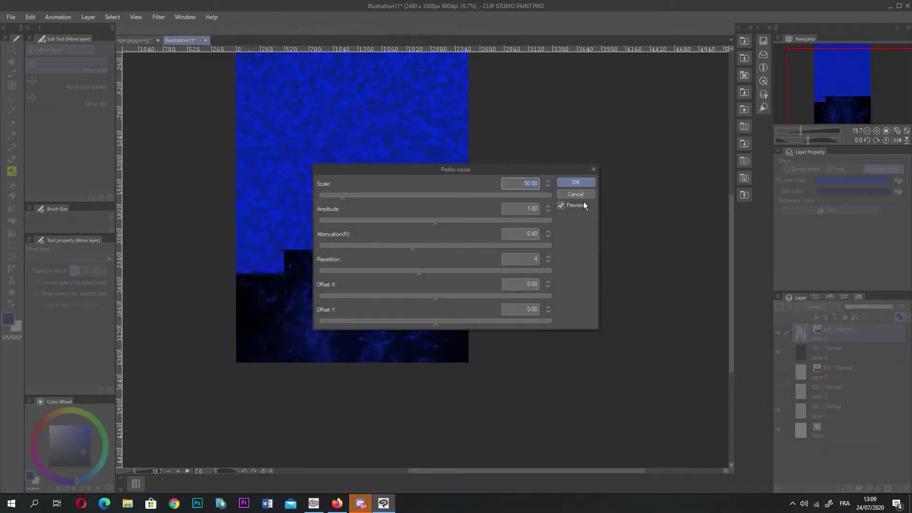
pyautogui.click(451, 196)
pyautogui.click(379, 195)
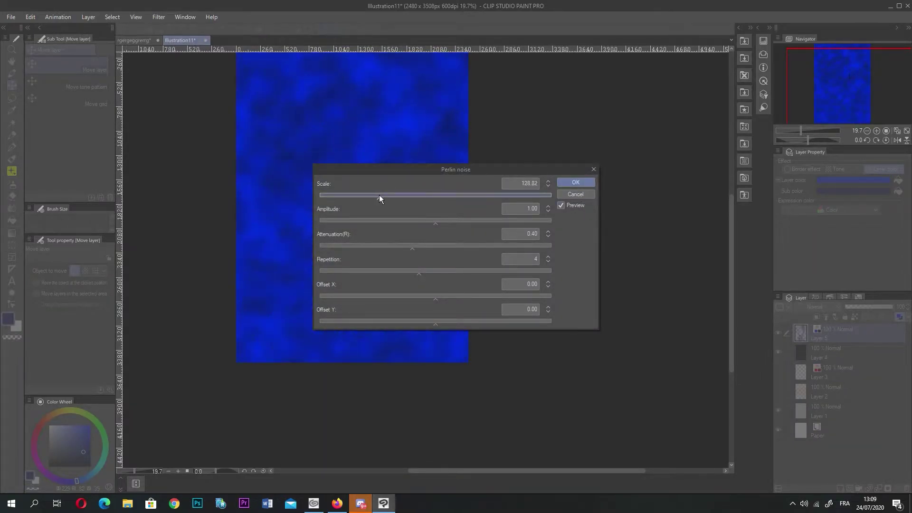
pyautogui.click(381, 221)
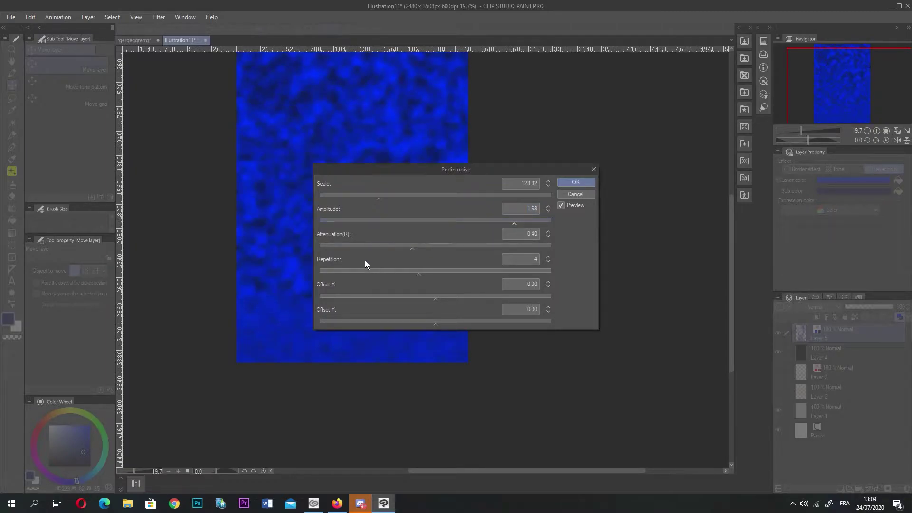
pyautogui.click(352, 248)
pyautogui.click(485, 271)
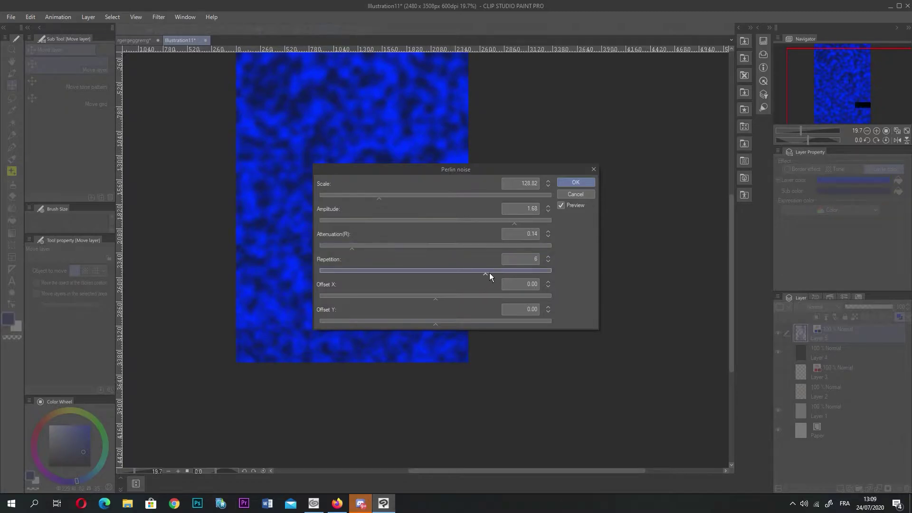
pyautogui.click(576, 195)
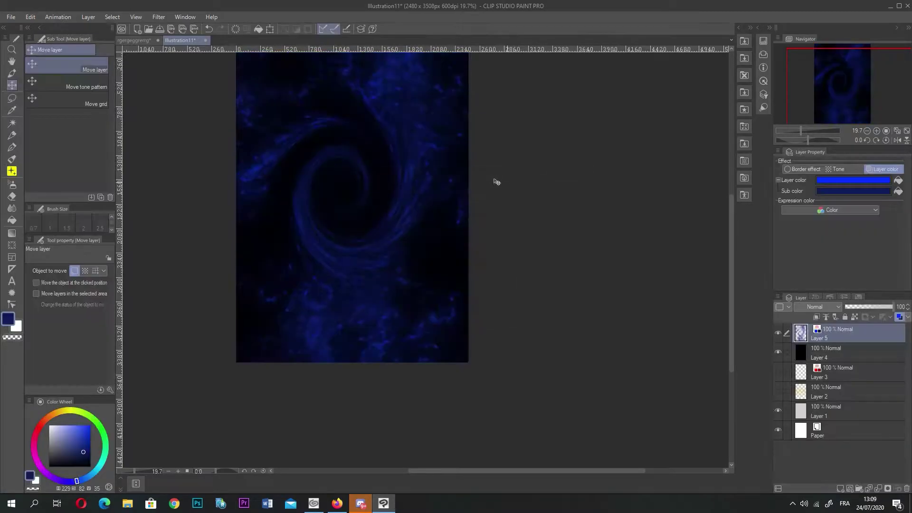
# - Start a Pinch distortion on the galaxy layer, try strong negative pinching, and set the strength to 16.80
pyautogui.click(164, 20)
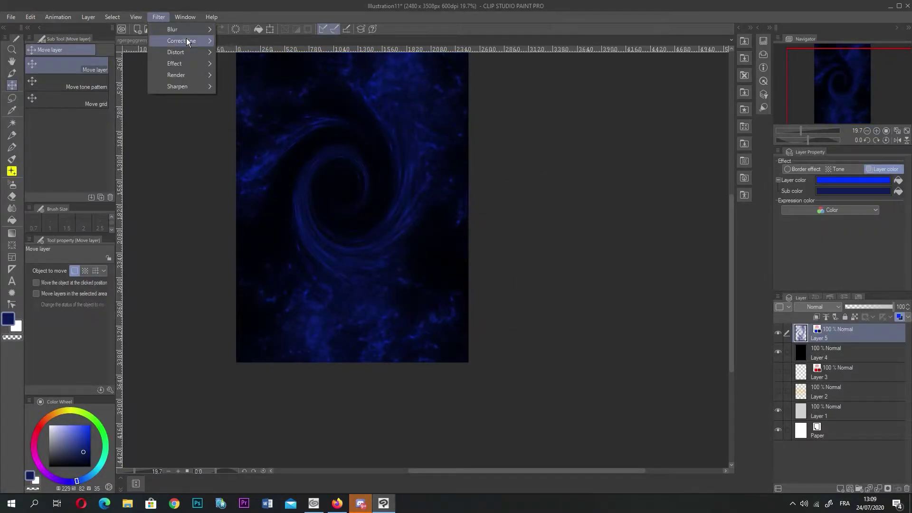
pyautogui.moveTo(187, 39)
pyautogui.moveTo(205, 53)
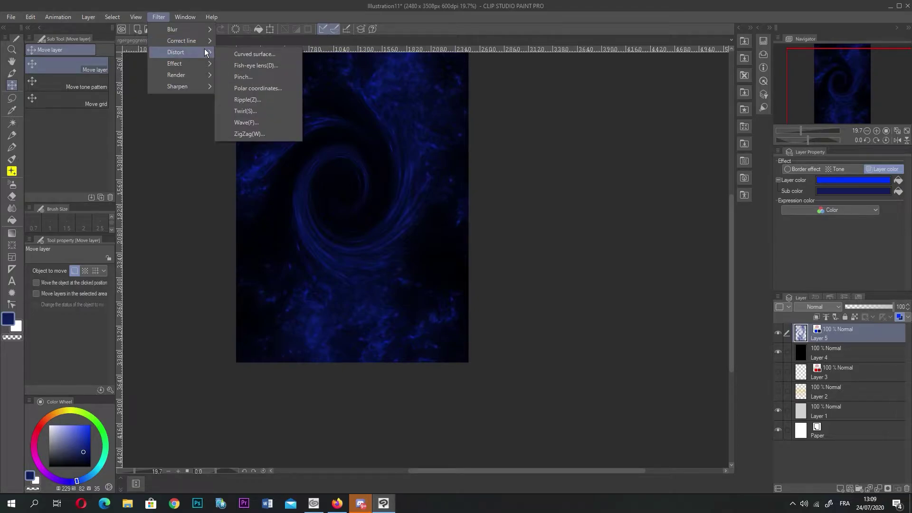
pyautogui.click(272, 77)
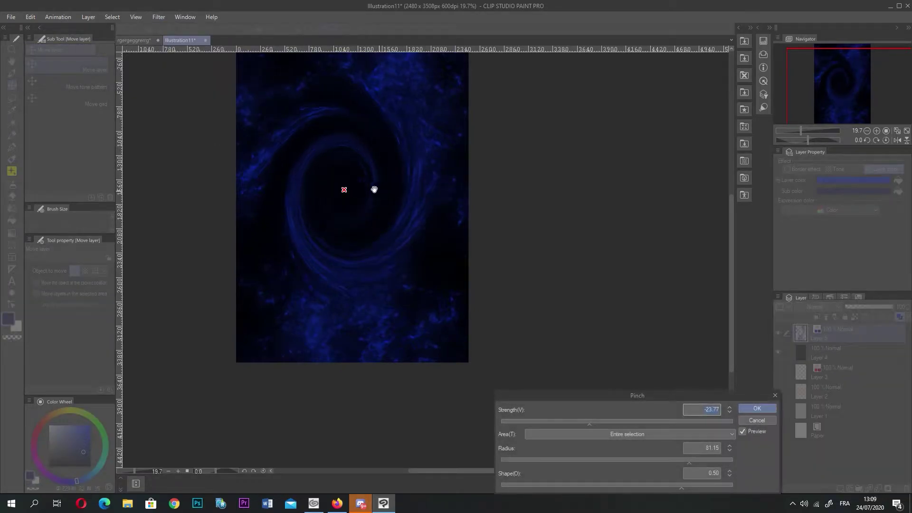
pyautogui.moveTo(615, 422); pyautogui.dragTo(630, 181)
pyautogui.click(514, 204)
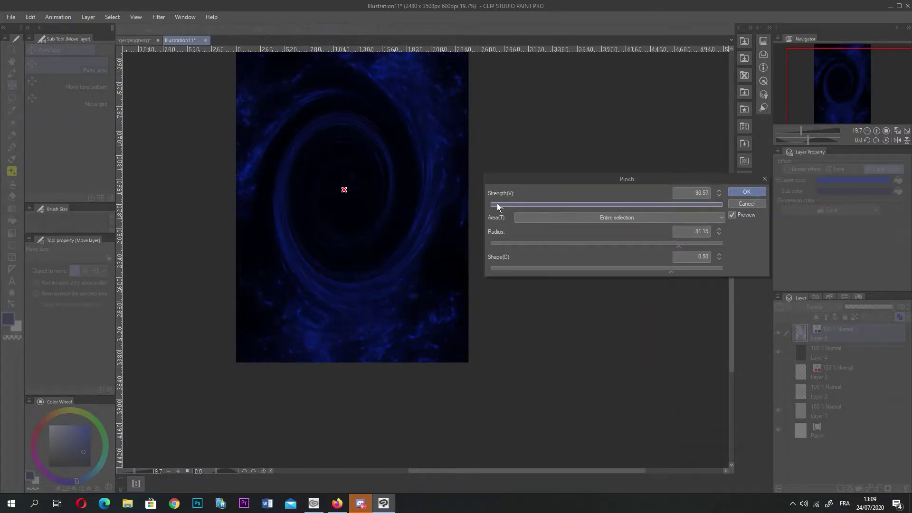
pyautogui.click(589, 204)
pyautogui.click(625, 204)
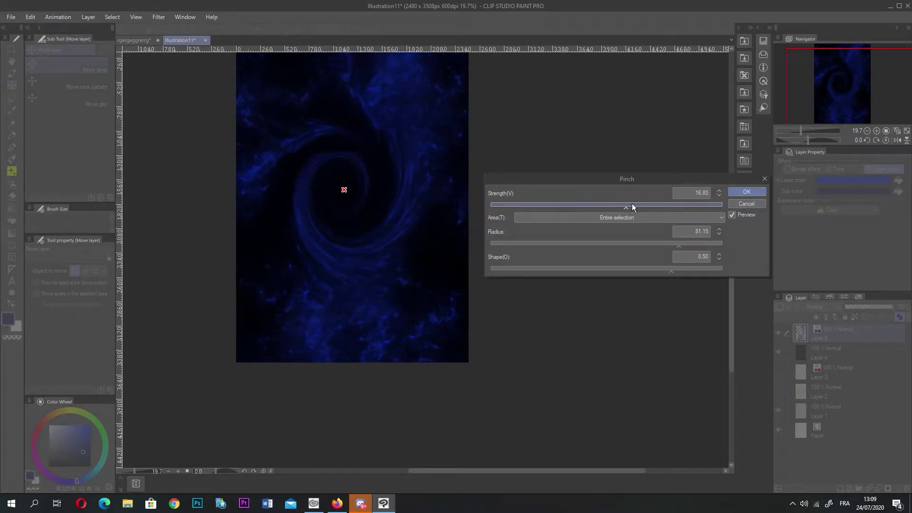
# - Set the Pinch radius to 82.58 and the shape to 0.15, leaving the area on Entire selection
pyautogui.click(604, 243)
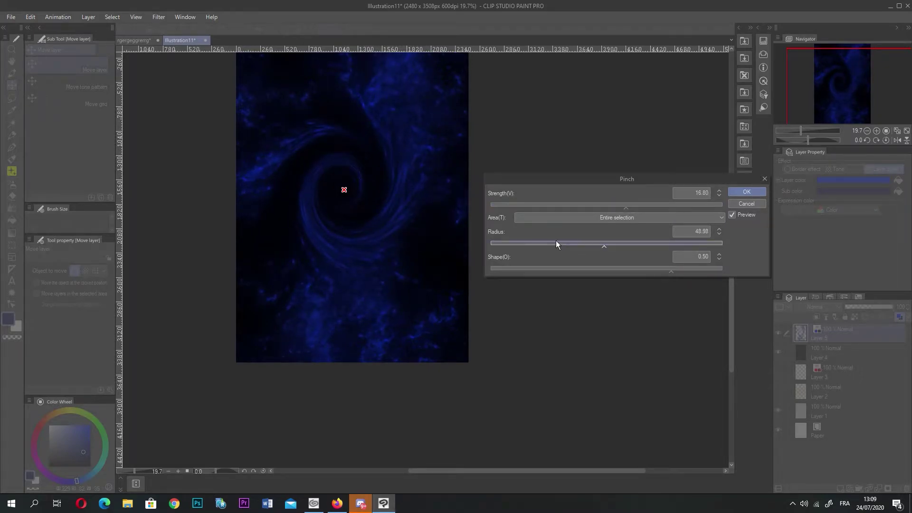
pyautogui.click(682, 243)
pyautogui.click(622, 216)
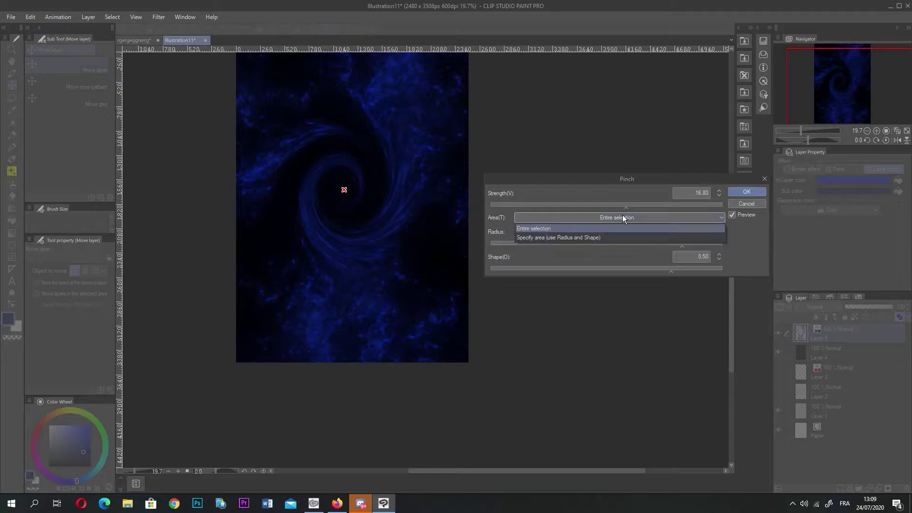
pyautogui.click(622, 216)
pyautogui.click(553, 269)
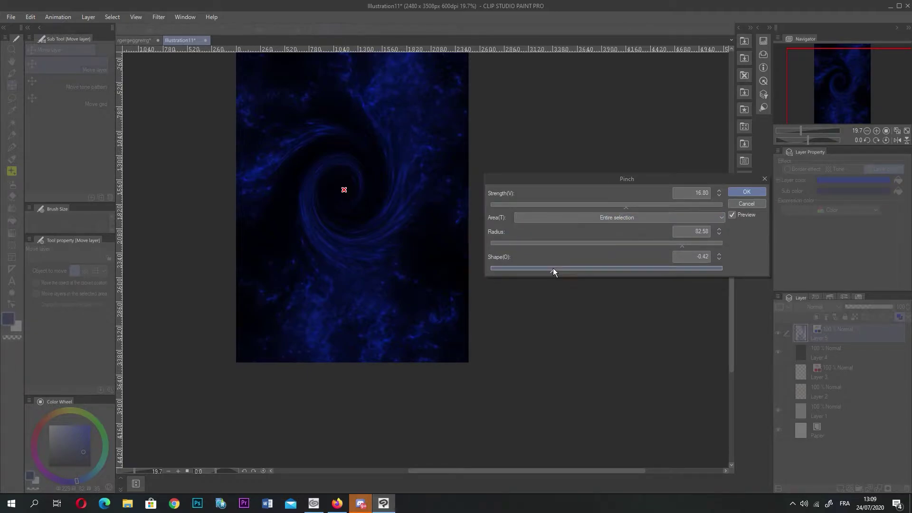
# - Set the Pinch strength to 59.43 and preview it with the area set to Specify area (use Radius and Shape)
pyautogui.click(680, 205)
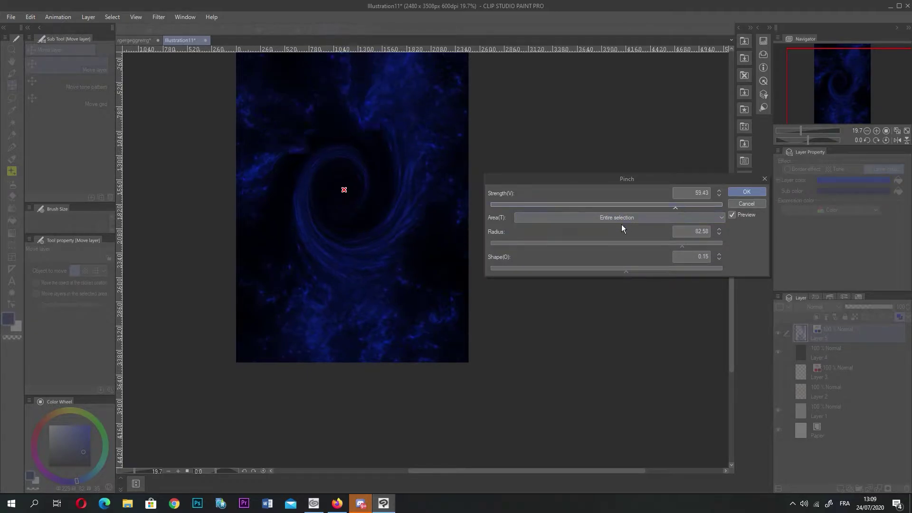
pyautogui.click(618, 219)
pyautogui.click(587, 236)
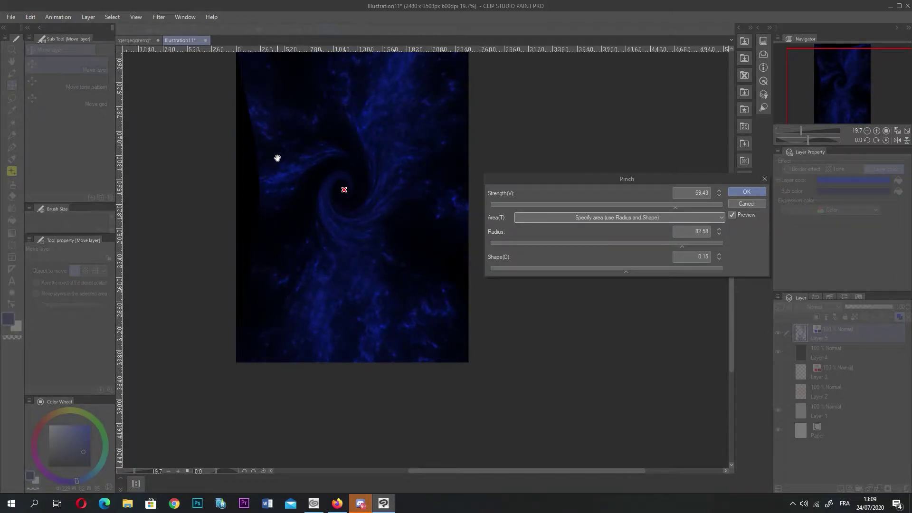
pyautogui.scroll(-4, 367, 197)
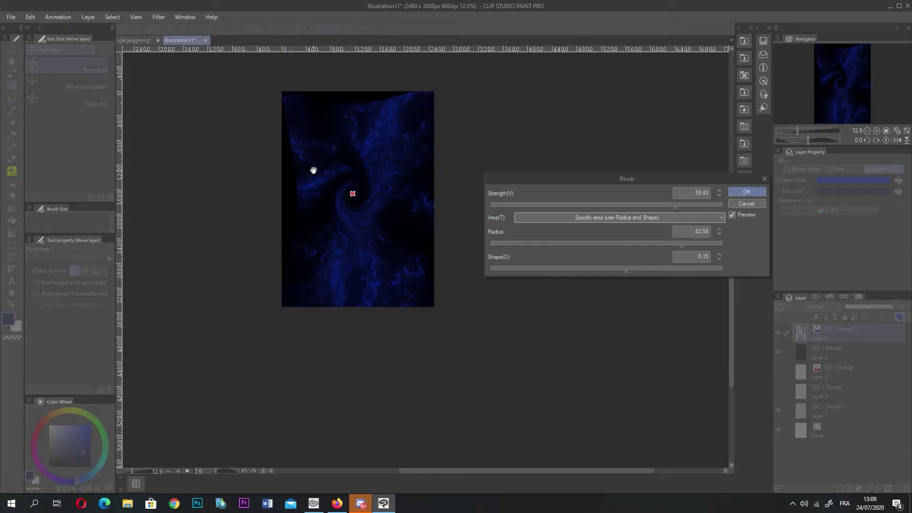
pyautogui.scroll(4, 325, 172)
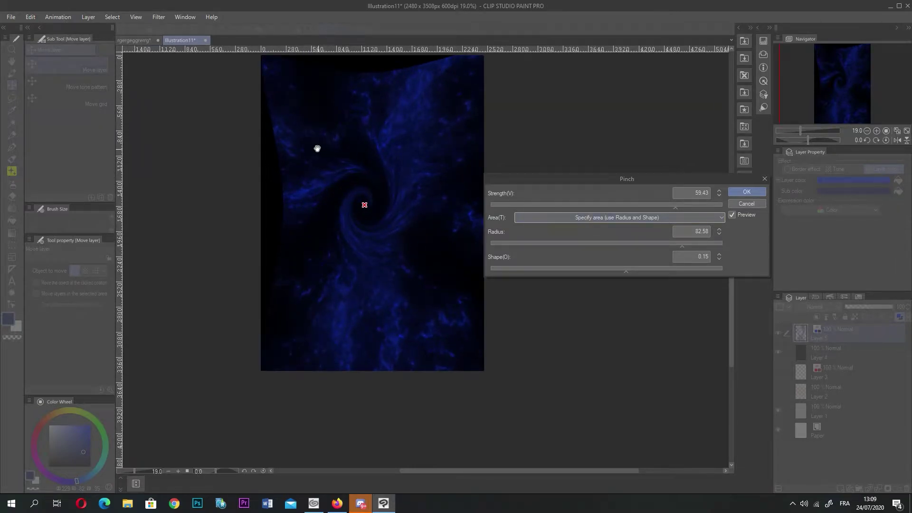
pyautogui.scroll(1, 283, 120)
# - Return the Pinch area to Entire selection and apply the distortion to the galaxy layer
pyautogui.click(559, 219)
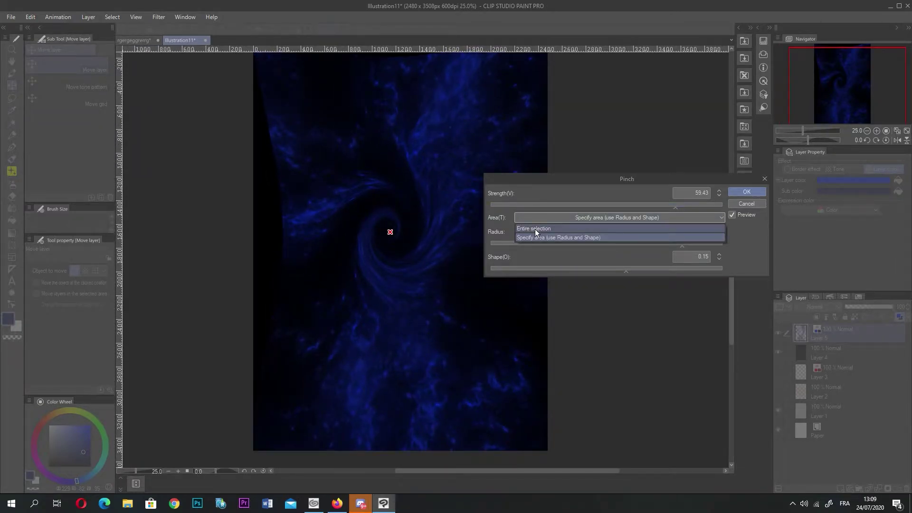
pyautogui.click(546, 230)
pyautogui.scroll(-1, 252, 177)
pyautogui.click(743, 195)
pyautogui.scroll(-3, 252, 181)
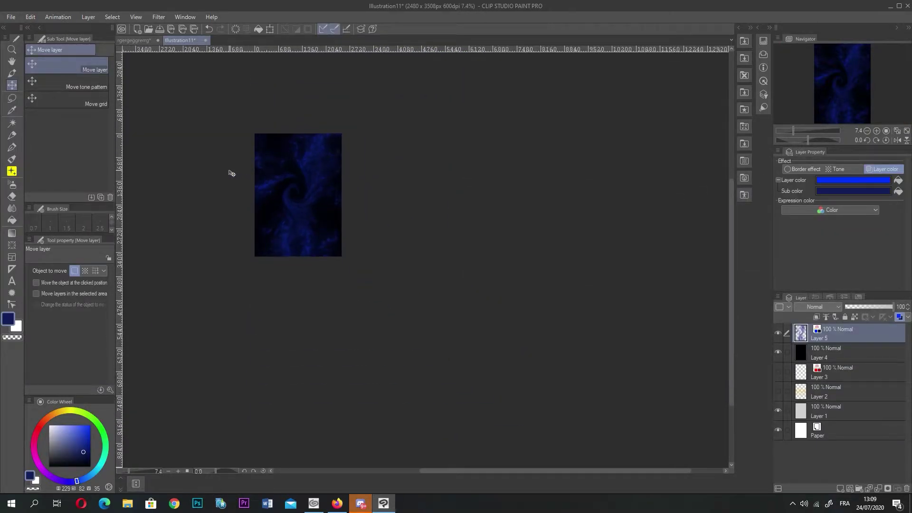
pyautogui.scroll(1, 133, 223)
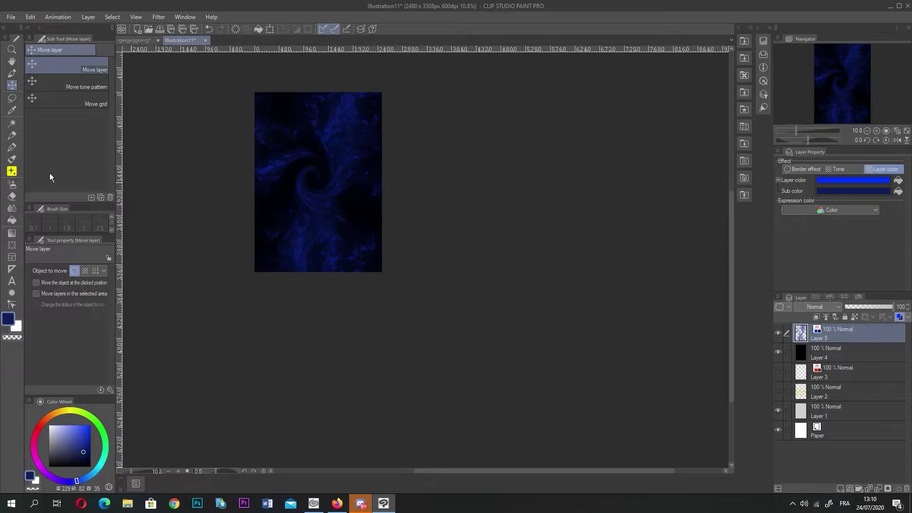
pyautogui.scroll(1, 132, 121)
# - Hide the galaxy layer and the black layer beneath it
pyautogui.click(778, 333)
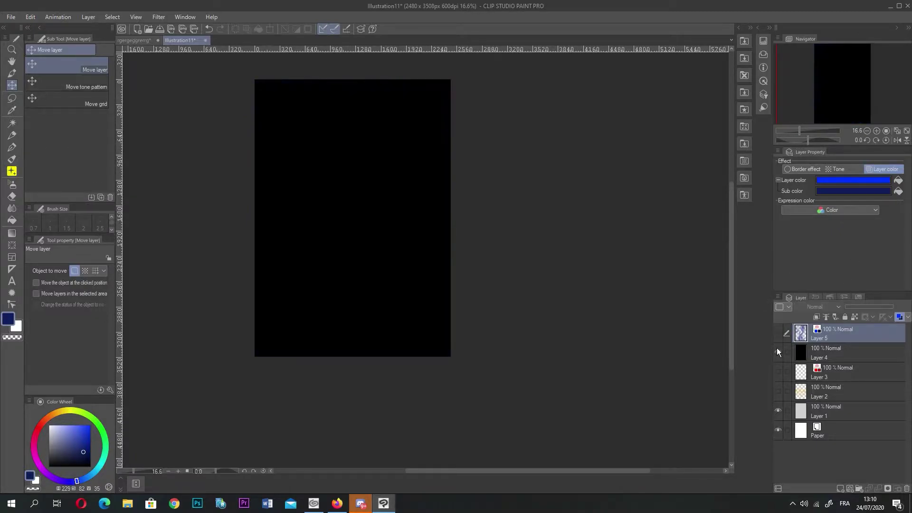
pyautogui.click(778, 351)
pyautogui.click(777, 352)
pyautogui.click(779, 332)
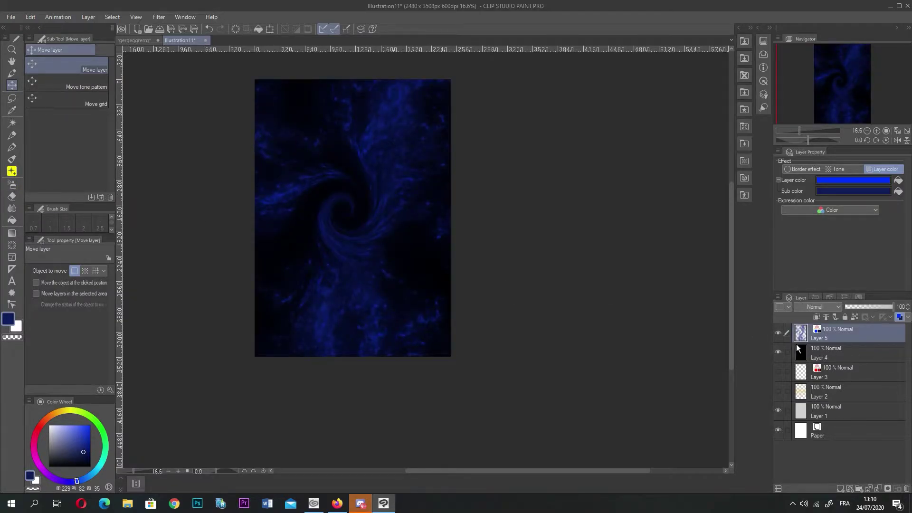
pyautogui.moveTo(779, 332); pyautogui.dragTo(787, 370)
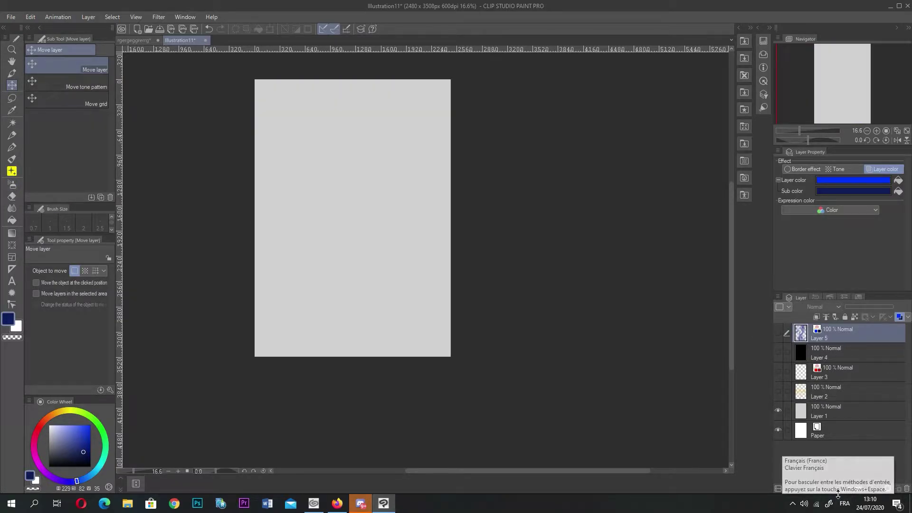
# - Select the direct-draw Rectangle figure tool, set the drawing color to black, and add a new raster layer
pyautogui.click(12, 245)
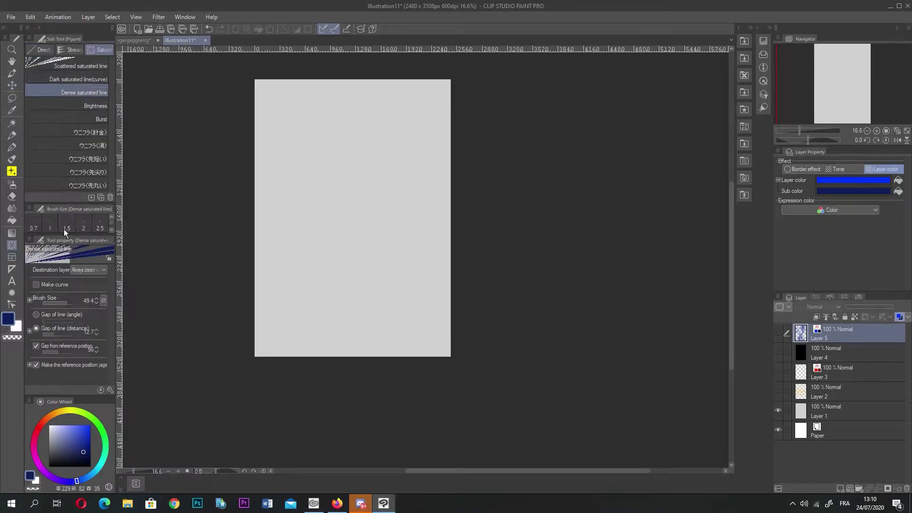
pyautogui.click(44, 49)
pyautogui.scroll(-1, 309, 187)
pyautogui.scroll(2, 259, 194)
pyautogui.click(49, 466)
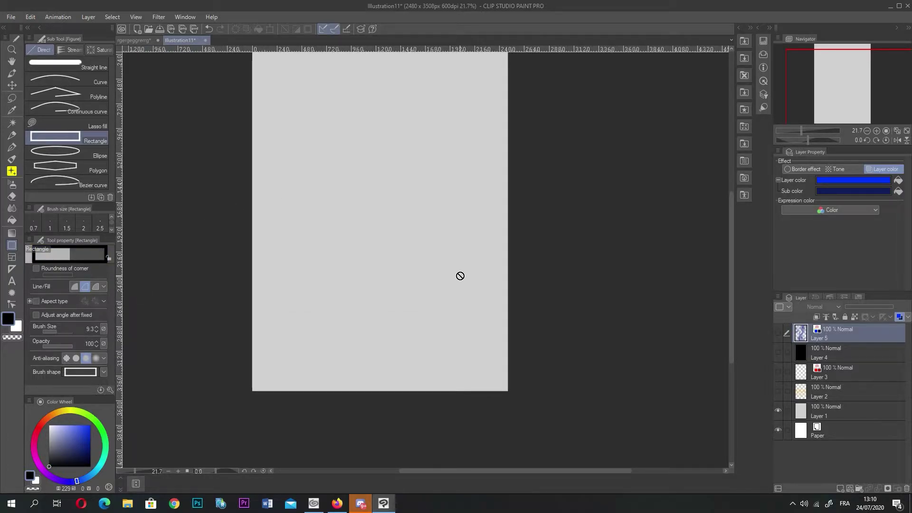
pyautogui.click(845, 486)
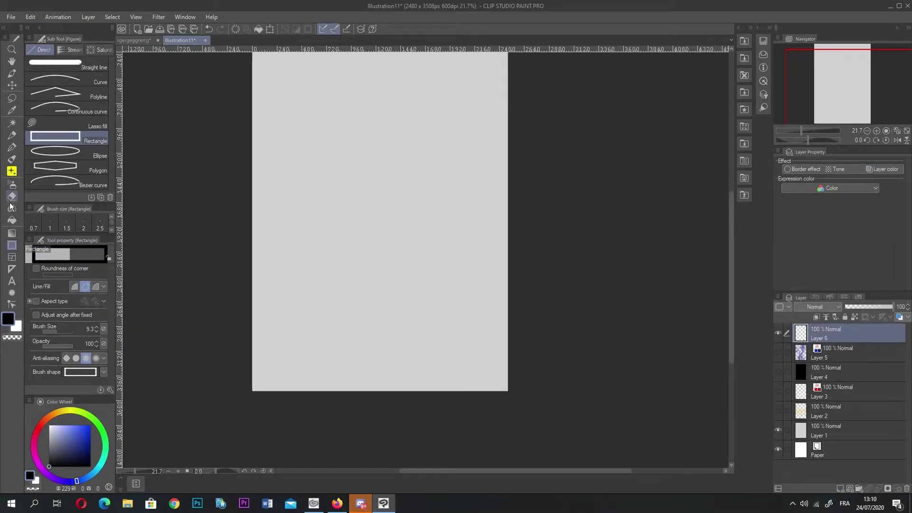
# - Draw four rectangle comic frames on the page: a wide upper one, two side by side in the middle, and a wide lower one
pyautogui.click(12, 257)
pyautogui.scroll(-3, 252, 152)
pyautogui.scroll(4, 271, 116)
pyautogui.scroll(-2, 264, 110)
pyautogui.moveTo(263, 66); pyautogui.dragTo(451, 153)
pyautogui.moveTo(263, 159); pyautogui.dragTo(367, 241)
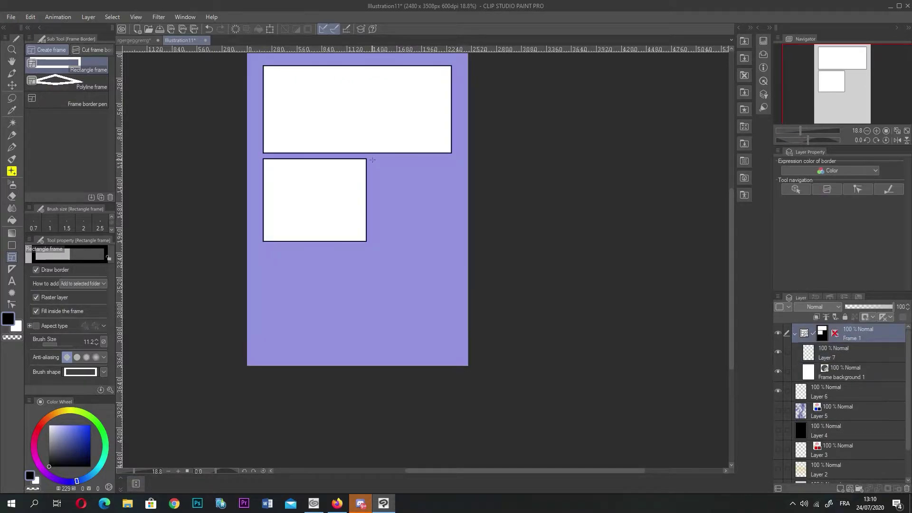
pyautogui.moveTo(371, 160); pyautogui.dragTo(450, 243)
pyautogui.moveTo(281, 257); pyautogui.dragTo(450, 354)
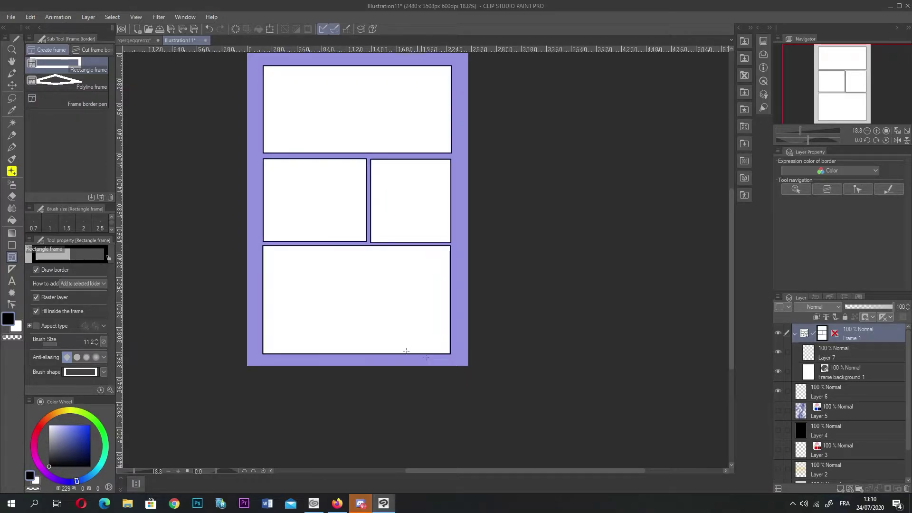
# - Try cutting the lower-left corner of the middle-left frame diagonally with Divide frame border, and undo that division and the bottom frame
pyautogui.click(71, 83)
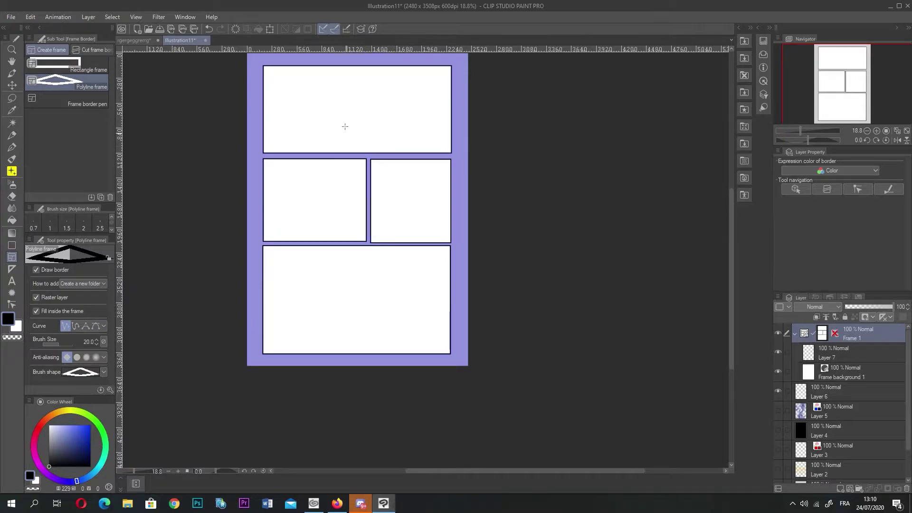
pyautogui.click(273, 214)
pyautogui.scroll(1, 329, 191)
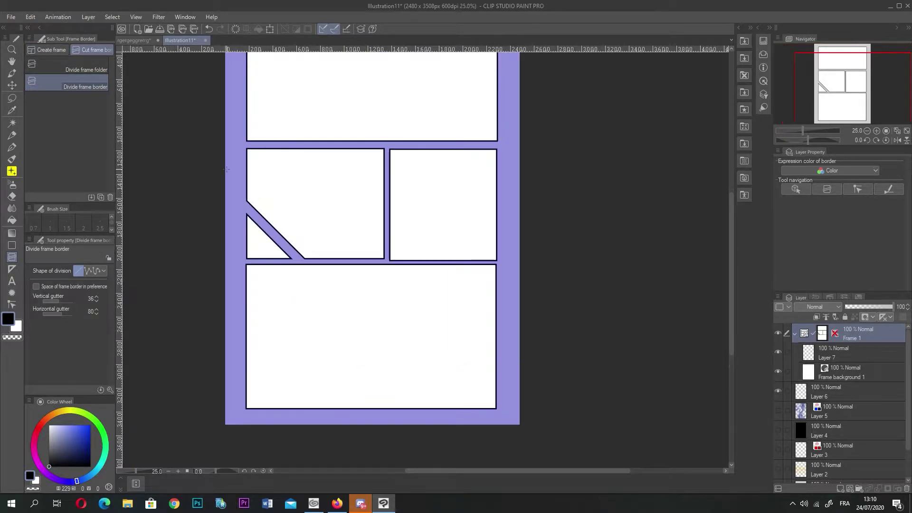
pyautogui.scroll(1, 371, 116)
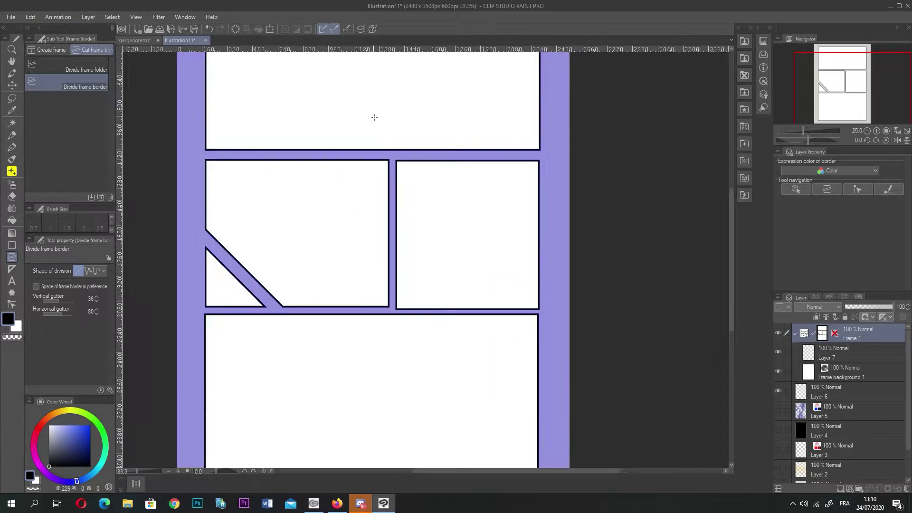
pyautogui.hotkey('ctrl', 'z')
pyautogui.hotkey('ctrl', 'z')
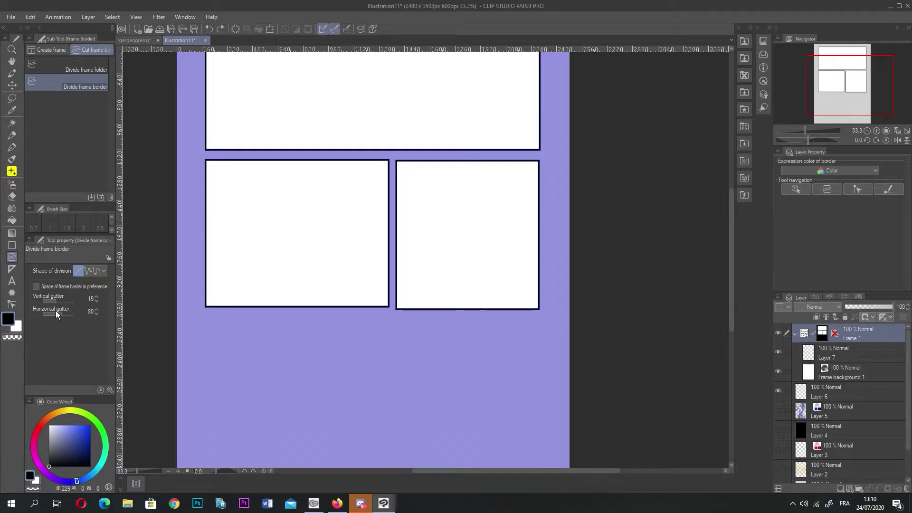
# - Divide the top frame along a rising diagonal, using a vertical gutter of 15 and a horizontal gutter of 12
pyautogui.moveTo(213, 125); pyautogui.dragTo(412, 91)
pyautogui.scroll(1, 418, 110)
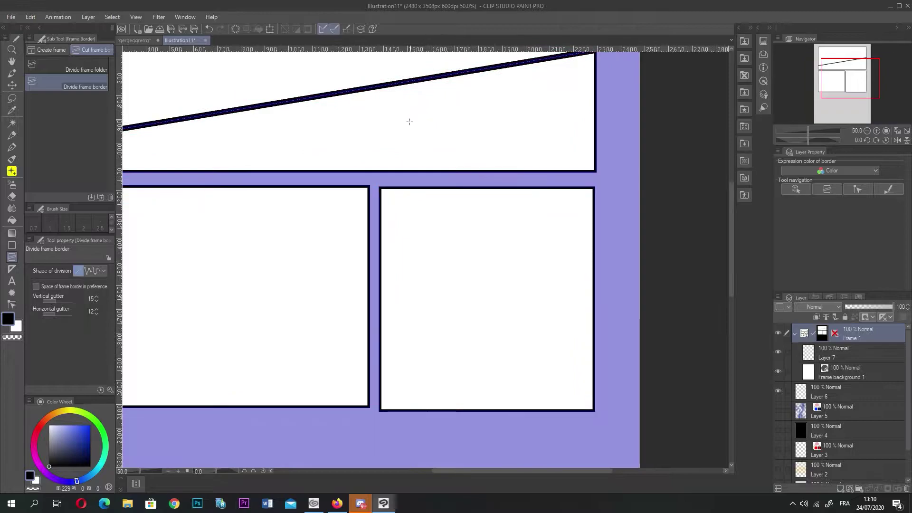
# - Undo the top frame's division and divide it again along a steeper rising diagonal, with vertical gutter 31 and horizontal gutter 54
pyautogui.hotkey('ctrl', 'z')
pyautogui.scroll(-1, 190, 397)
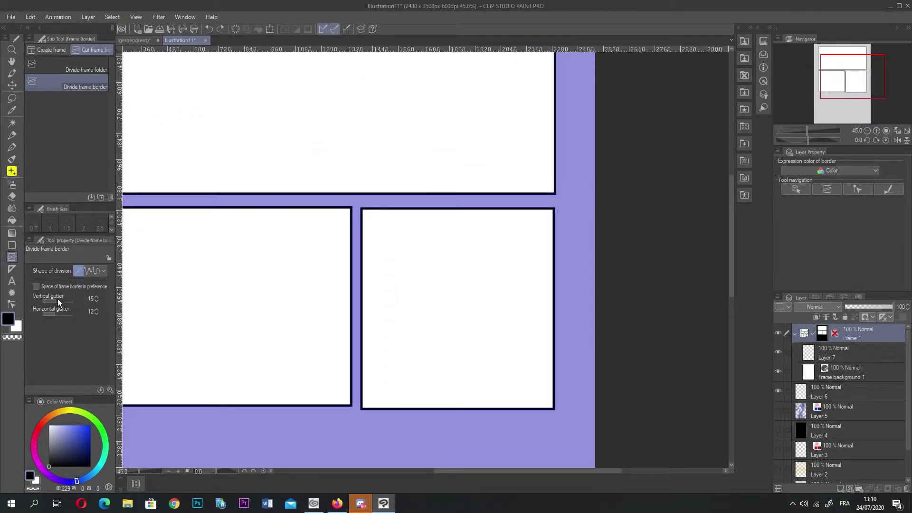
pyautogui.scroll(-2, 246, 265)
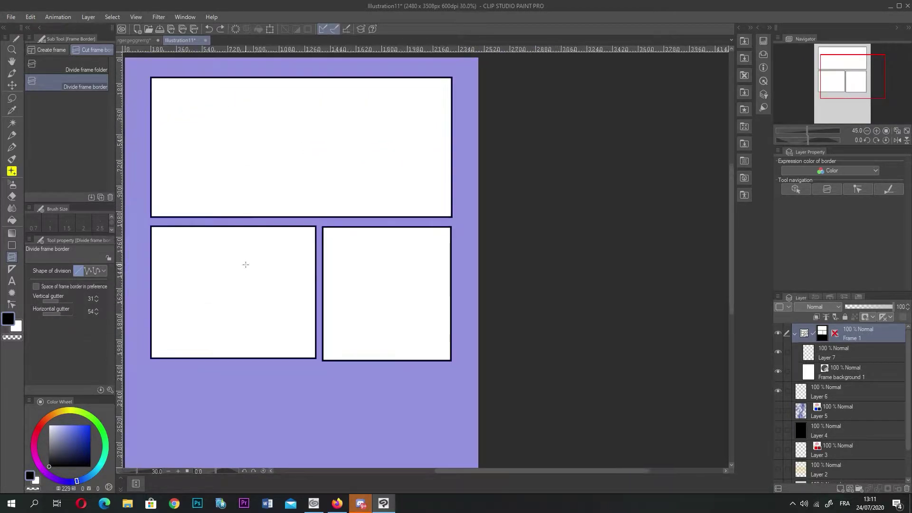
pyautogui.moveTo(148, 207); pyautogui.dragTo(301, 129)
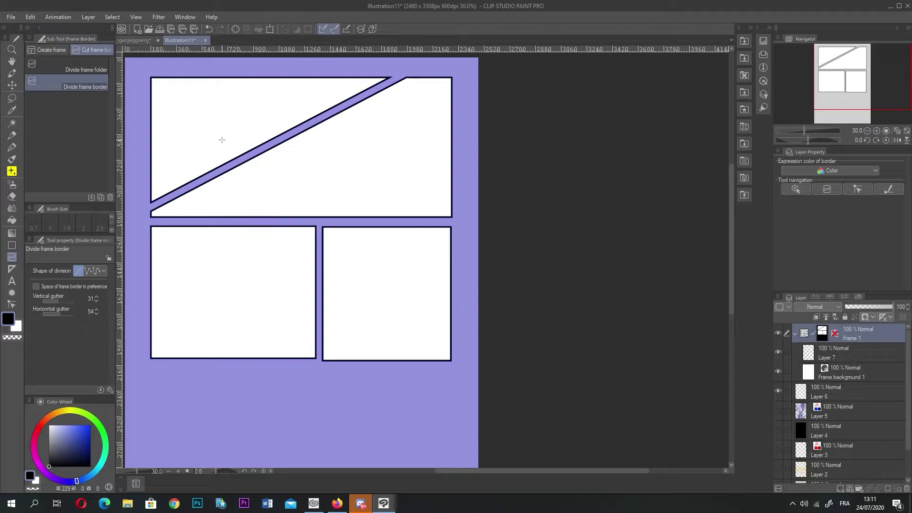
# - Sketch long curves and short hatching with the G-pen on Layer 7 across the upper and middle frames, undoing one stray stroke
pyautogui.click(12, 147)
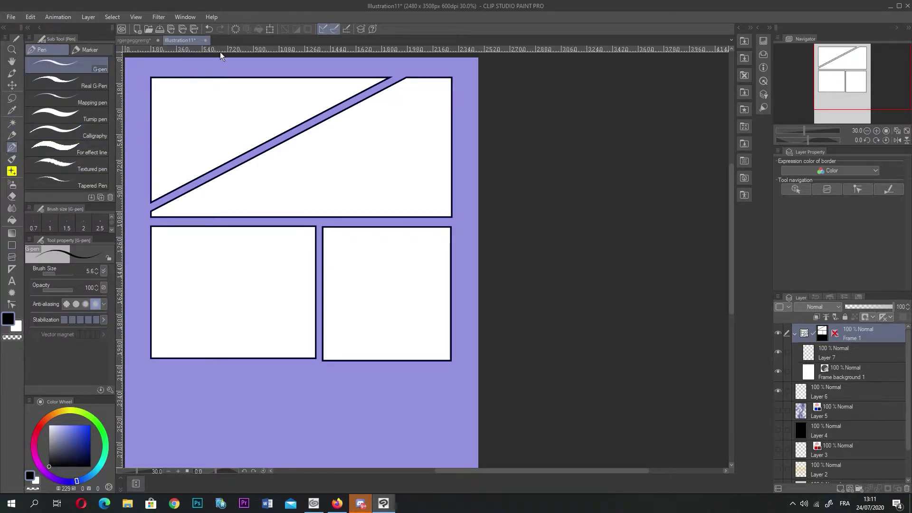
pyautogui.click(856, 351)
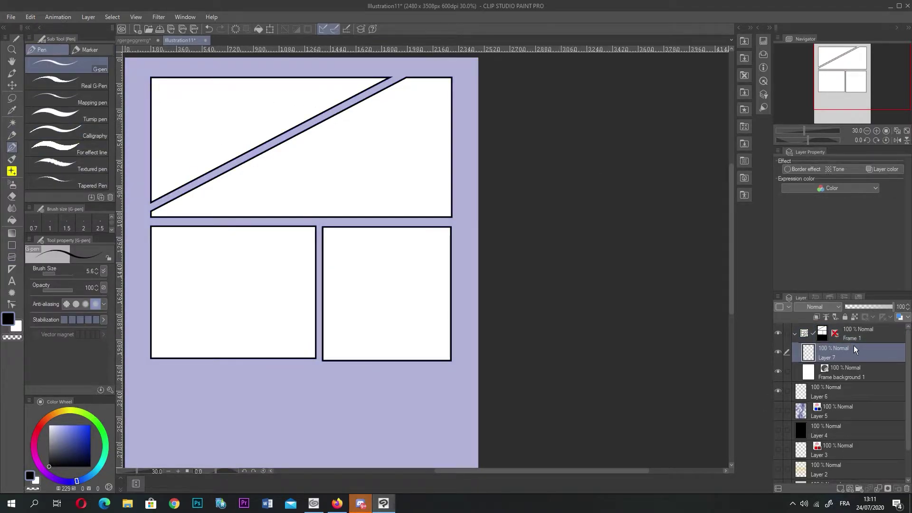
pyautogui.moveTo(259, 72)
pyautogui.mouseDown()
pyautogui.moveTo(244, 123)
pyautogui.moveTo(452, 333)
pyautogui.mouseUp()
pyautogui.moveTo(460, 136)
pyautogui.mouseDown()
pyautogui.moveTo(328, 370)
pyautogui.moveTo(462, 350)
pyautogui.mouseUp()
pyautogui.moveTo(318, 79)
pyautogui.mouseDown()
pyautogui.moveTo(307, 407)
pyautogui.moveTo(296, 209)
pyautogui.moveTo(295, 217)
pyautogui.moveTo(298, 280)
pyautogui.moveTo(303, 172)
pyautogui.moveTo(295, 356)
pyautogui.moveTo(301, 318)
pyautogui.moveTo(305, 383)
pyautogui.mouseUp()
pyautogui.hotkey('ctrl', 'z')
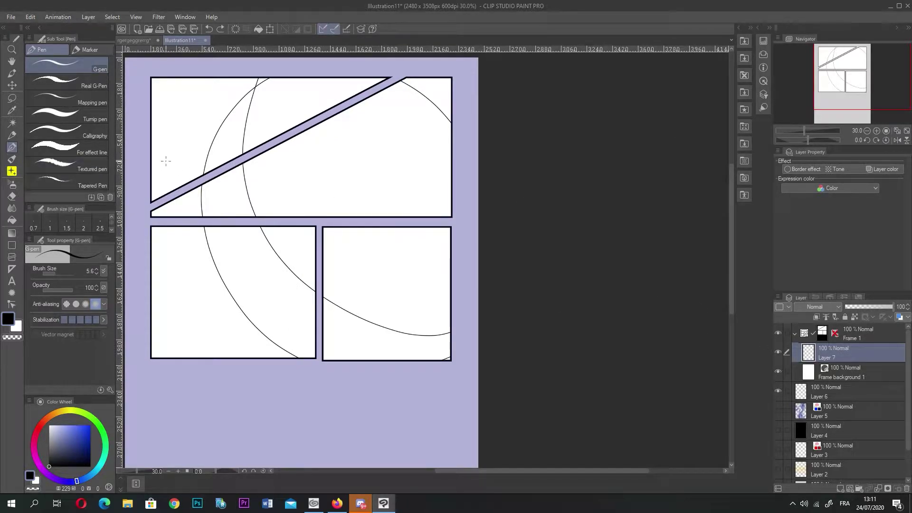
pyautogui.moveTo(217, 123); pyautogui.dragTo(260, 201)
pyautogui.moveTo(272, 95)
pyautogui.mouseDown()
pyautogui.moveTo(280, 113)
pyautogui.moveTo(270, 90)
pyautogui.mouseUp()
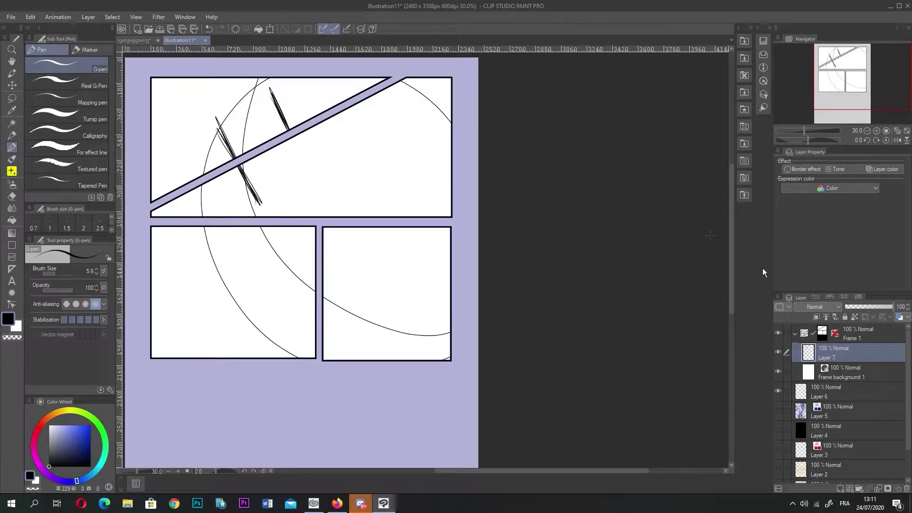
# - Add a new raster layer and place it above the Frame 1 folder
pyautogui.click(840, 490)
pyautogui.moveTo(840, 352); pyautogui.dragTo(829, 327)
pyautogui.scroll(-1, 397, 277)
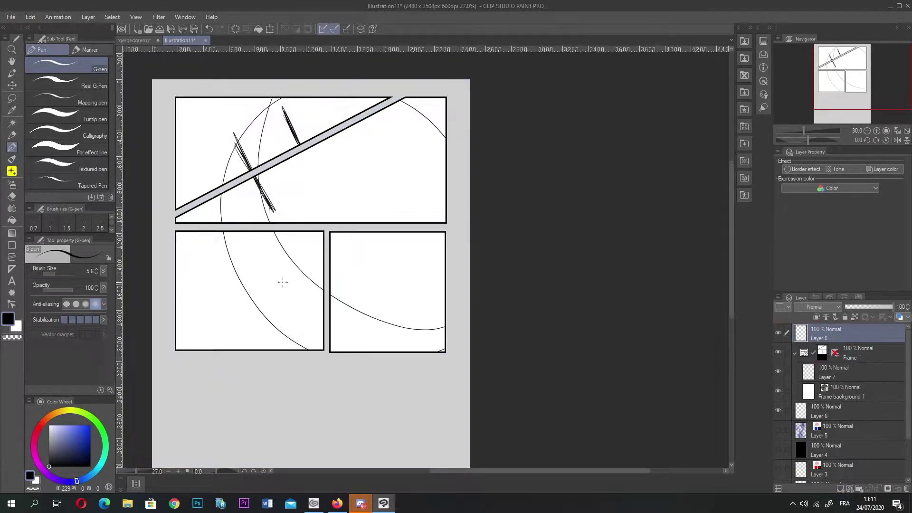
# - Draw an irregular freehand frame in the empty area below the middle frames with the Frame border pen
pyautogui.scroll(1, 143, 266)
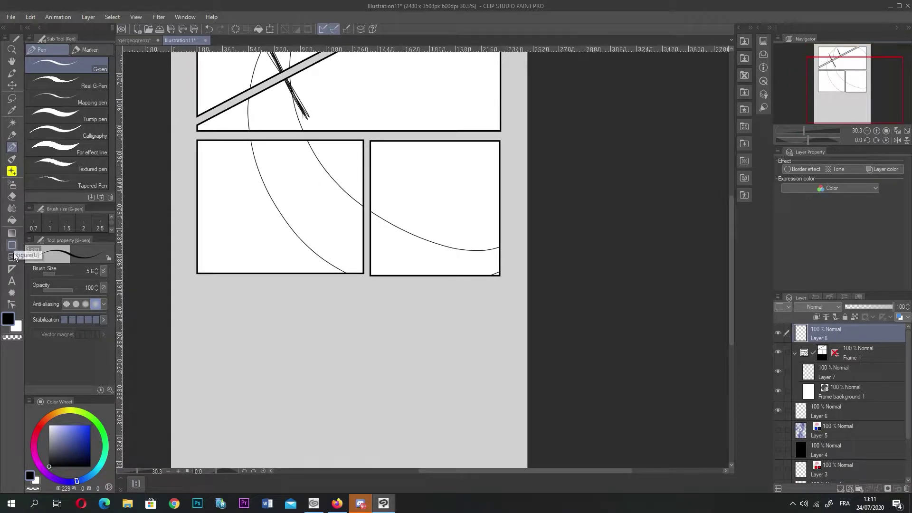
pyautogui.click(12, 256)
pyautogui.hotkey('ctrl', '-')
pyautogui.click(67, 85)
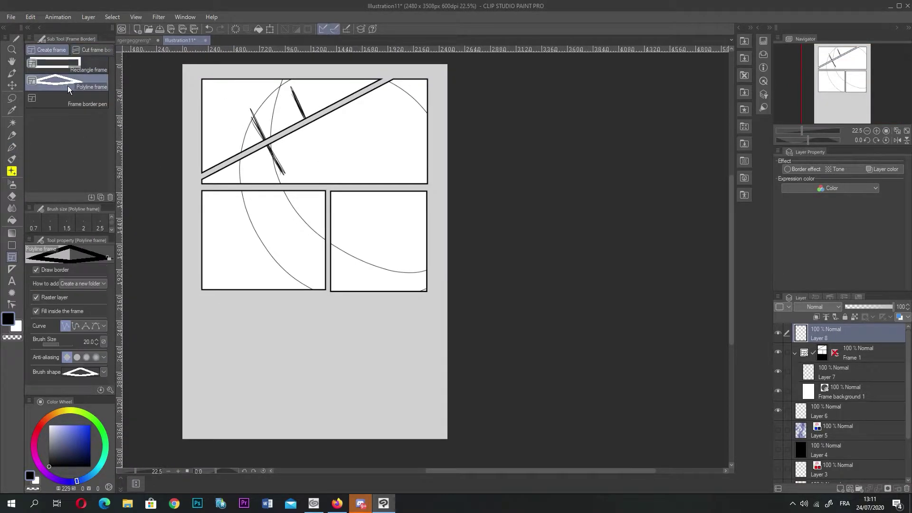
pyautogui.click(90, 102)
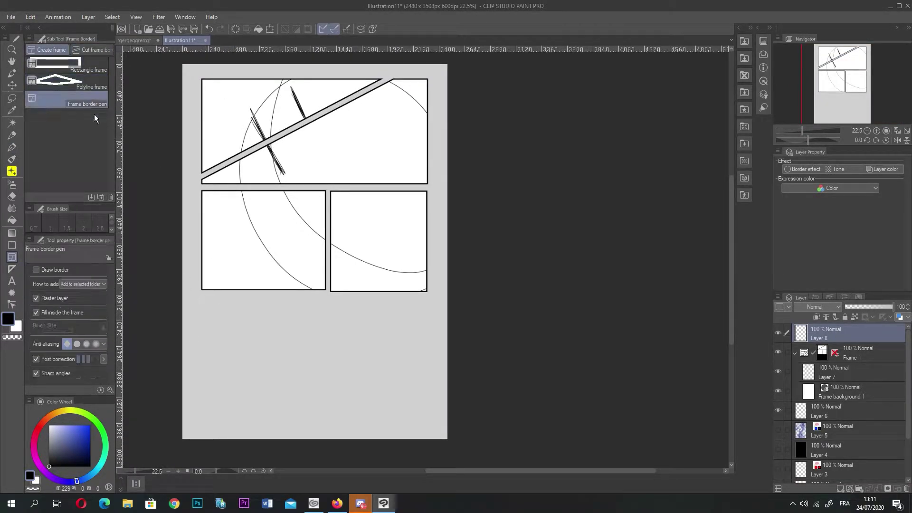
pyautogui.moveTo(202, 297)
pyautogui.mouseDown()
pyautogui.moveTo(206, 427)
pyautogui.moveTo(359, 436)
pyautogui.moveTo(420, 362)
pyautogui.moveTo(406, 331)
pyautogui.moveTo(347, 366)
pyautogui.moveTo(340, 318)
pyautogui.moveTo(382, 308)
pyautogui.moveTo(355, 297)
pyautogui.moveTo(284, 308)
pyautogui.moveTo(201, 296)
pyautogui.mouseUp()
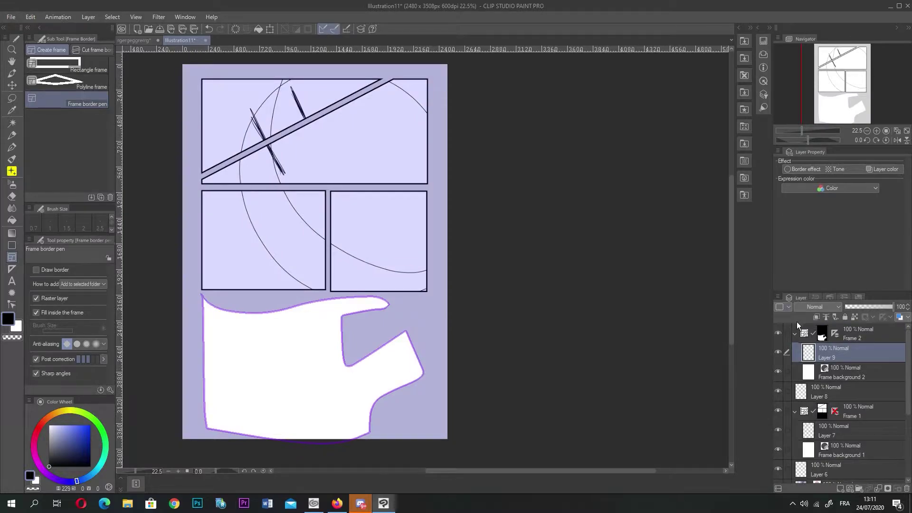
# - Draw loose G-pen strokes on Layer 9 over the irregular lower frame, running past its border
pyautogui.click(17, 137)
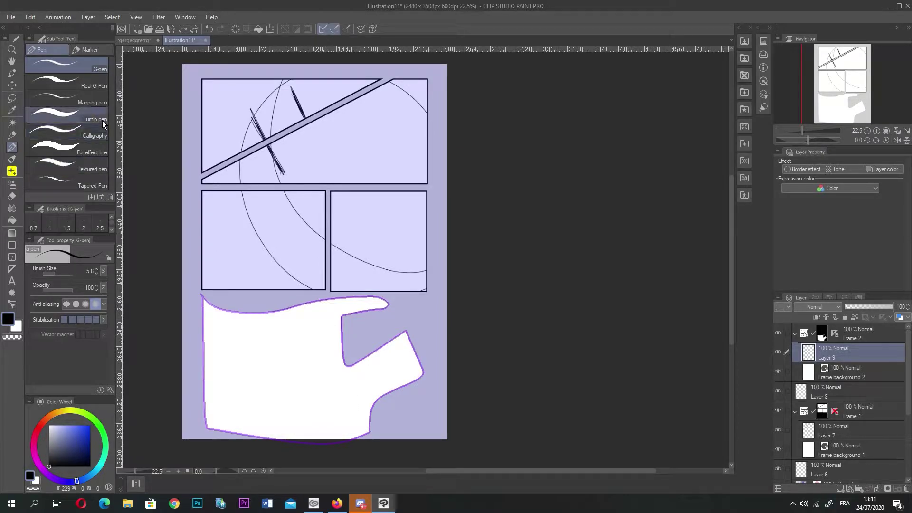
pyautogui.scroll(-3, 222, 162)
pyautogui.moveTo(222, 163); pyautogui.dragTo(227, 423)
pyautogui.scroll(-4, 277, 354)
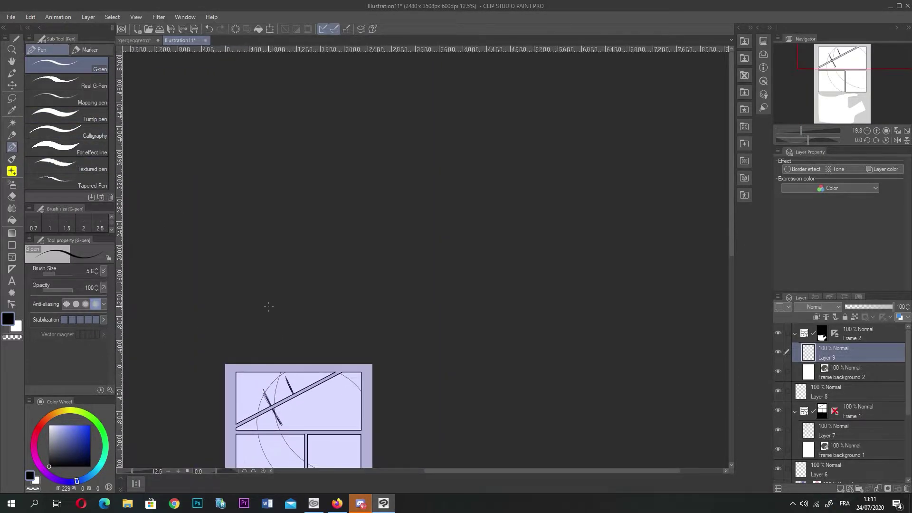
pyautogui.scroll(-4, 270, 309)
pyautogui.scroll(2, 227, 443)
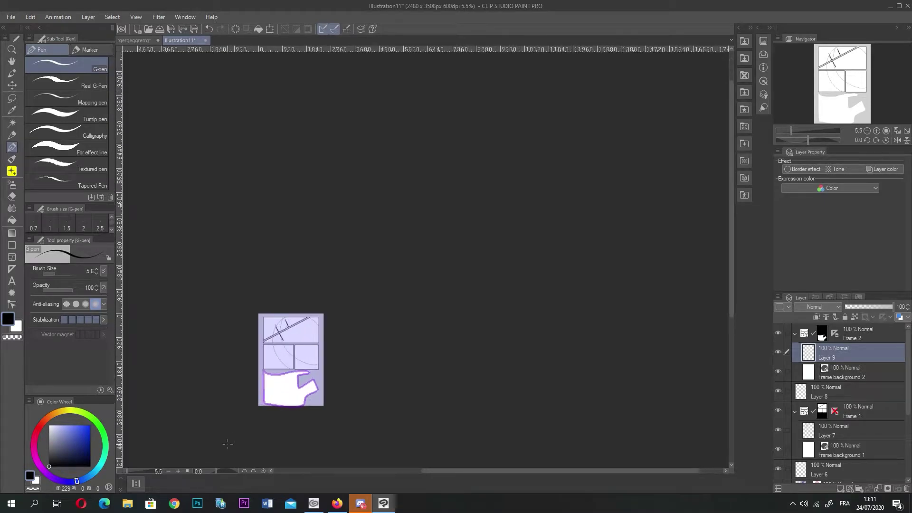
pyautogui.scroll(5, 265, 404)
pyautogui.moveTo(376, 336)
pyautogui.mouseDown()
pyautogui.moveTo(319, 336)
pyautogui.moveTo(368, 244)
pyautogui.moveTo(264, 391)
pyautogui.moveTo(274, 396)
pyautogui.moveTo(399, 317)
pyautogui.mouseUp()
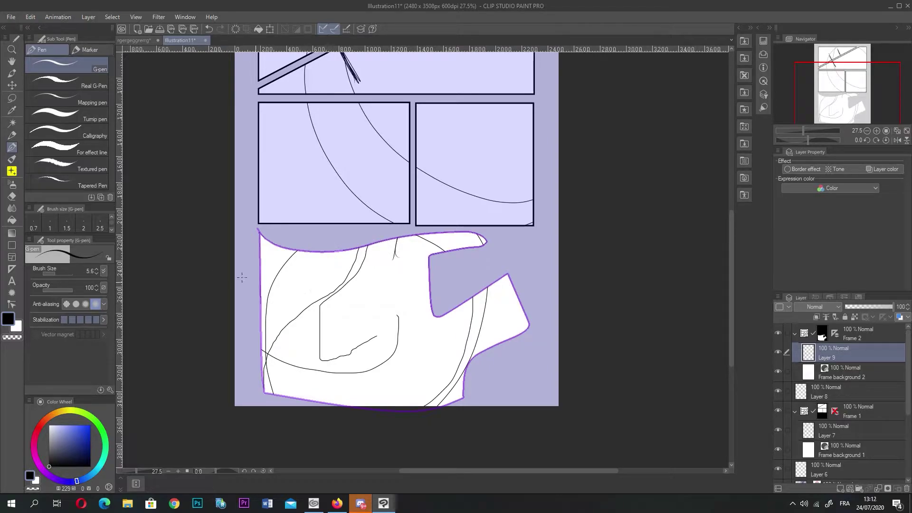
pyautogui.moveTo(320, 303); pyautogui.dragTo(311, 258)
# - Try the Show in Same Folder ruler display option on the Frame 2 folder and return to Layer 9
pyautogui.click(854, 338)
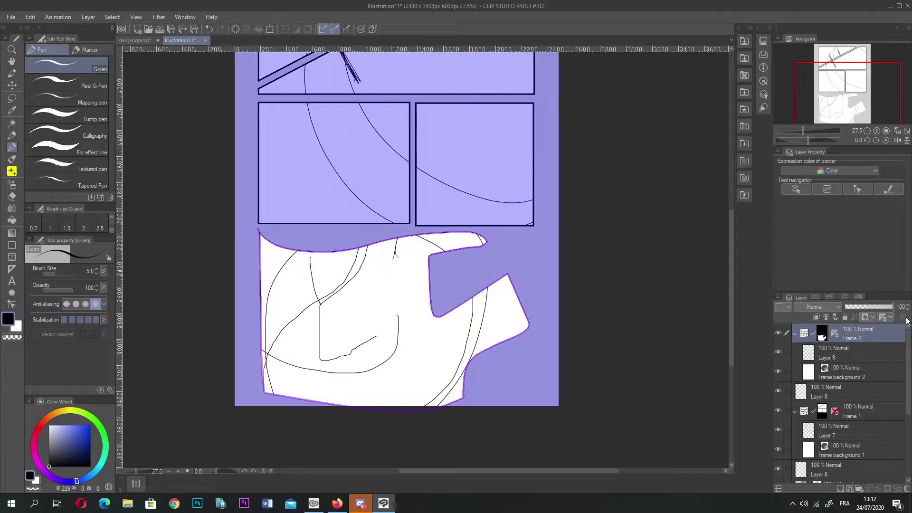
pyautogui.click(891, 318)
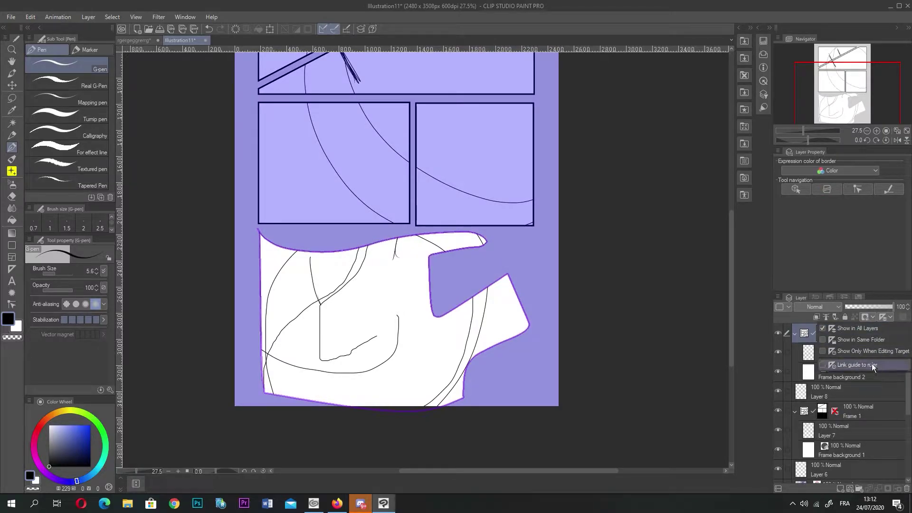
pyautogui.click(870, 317)
pyautogui.click(887, 320)
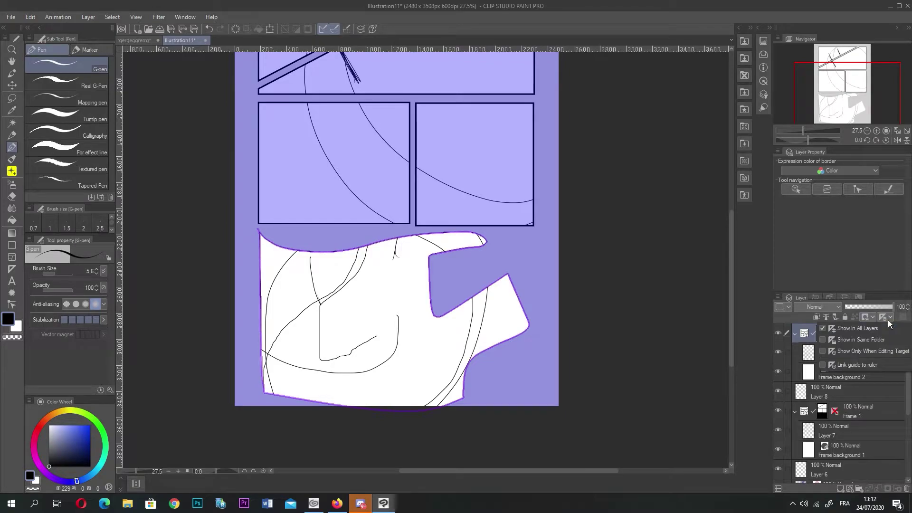
pyautogui.click(864, 340)
pyautogui.hotkey('alt', '[')
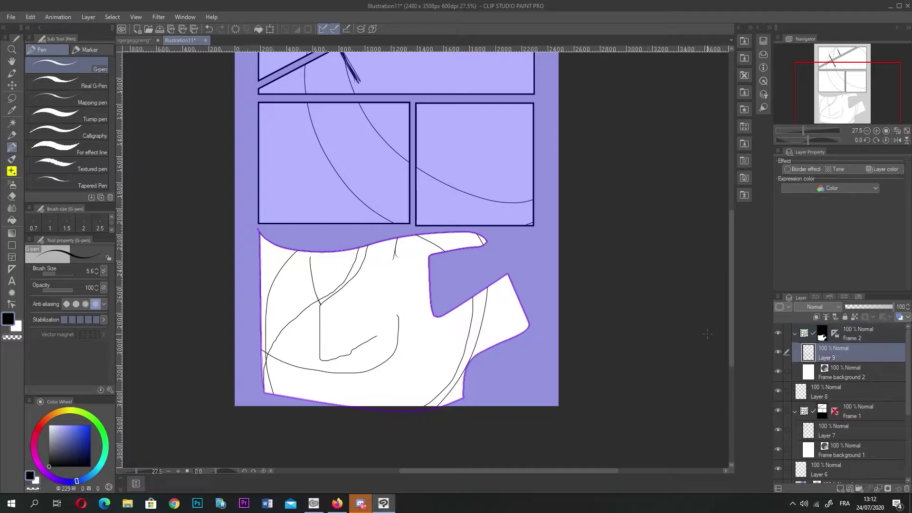
# - Draw a few short test strokes on Layer 9 near the upper edge of the irregular frame
pyautogui.moveTo(323, 275); pyautogui.dragTo(323, 253)
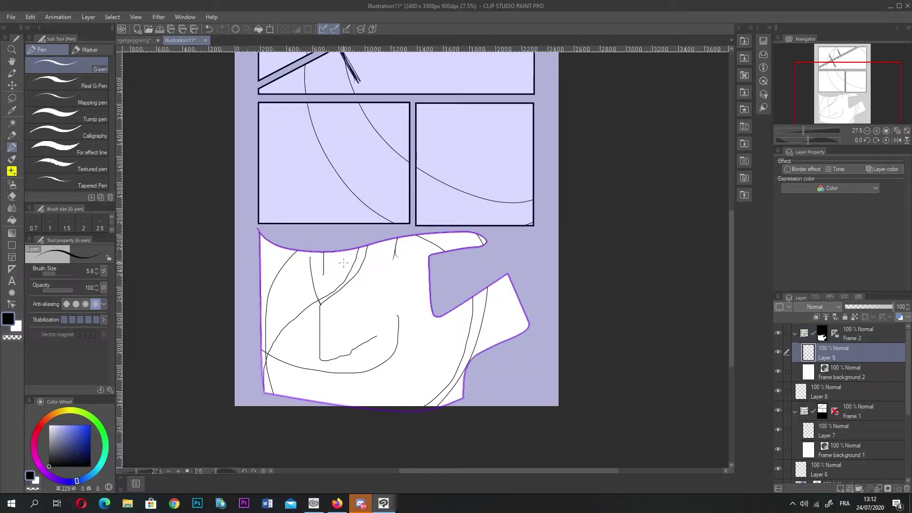
pyautogui.click(845, 337)
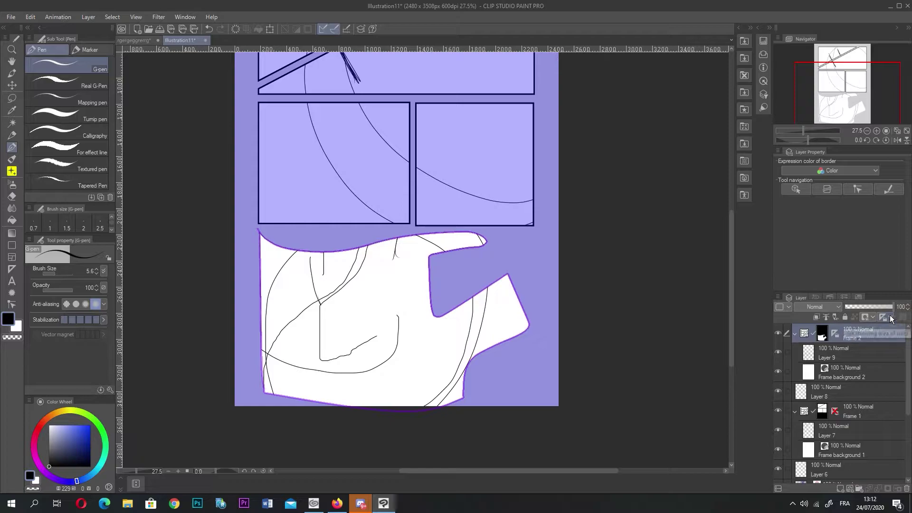
pyautogui.click(855, 350)
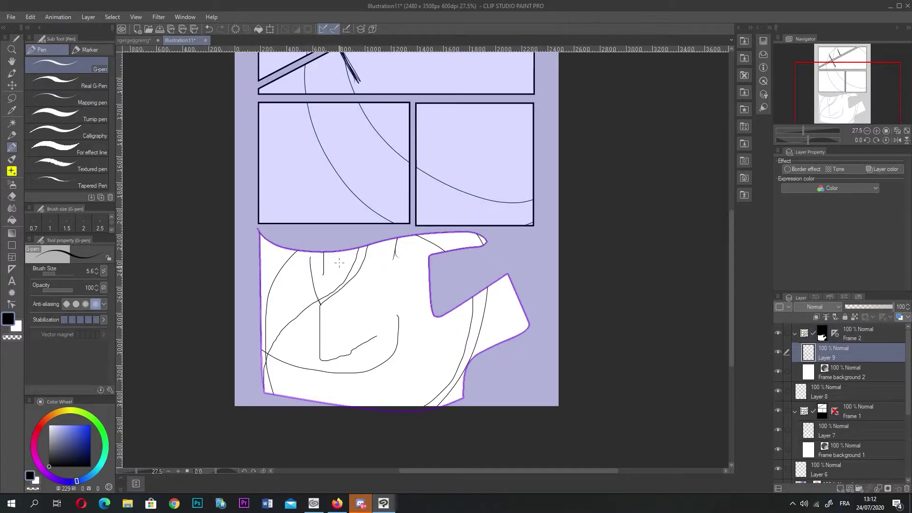
pyautogui.moveTo(339, 252); pyautogui.dragTo(350, 301)
pyautogui.moveTo(338, 248); pyautogui.dragTo(356, 313)
# - Delete the Frame 2 folder containing the irregular lower frame and its strokes
pyautogui.click(874, 327)
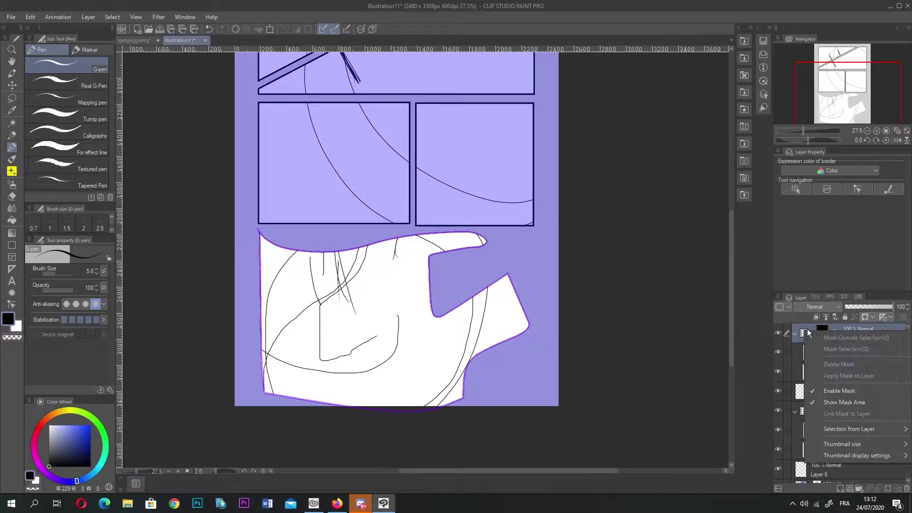
pyautogui.rightClick(861, 326)
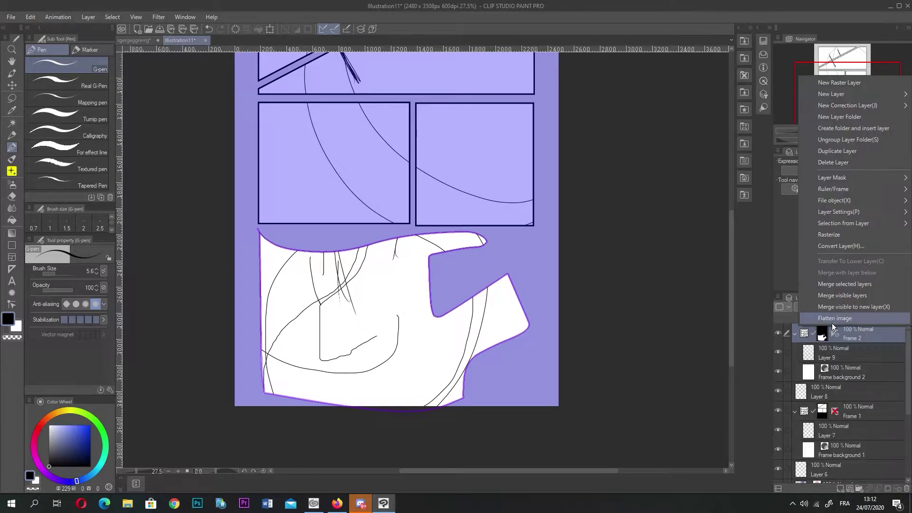
pyautogui.click(828, 164)
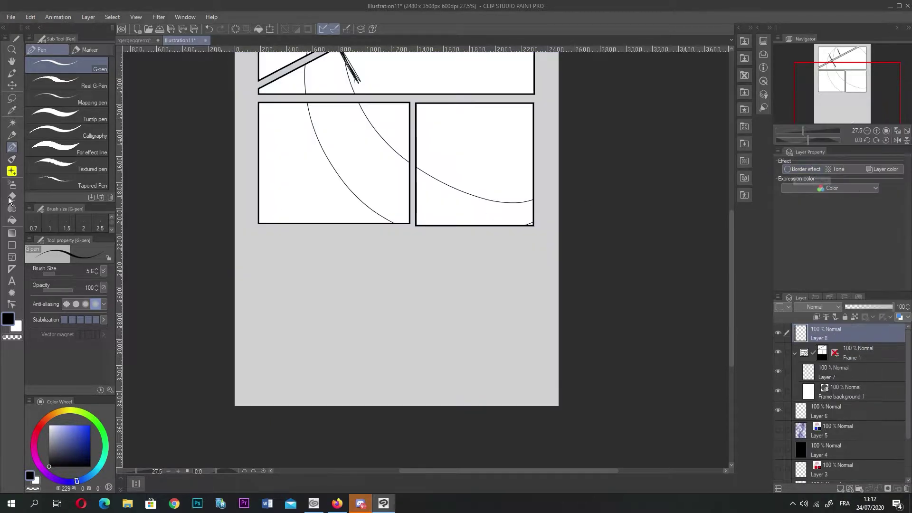
# - Create a triangular frame below the middle frames with the Polyline frame tool, using a brush size of 20
pyautogui.click(12, 233)
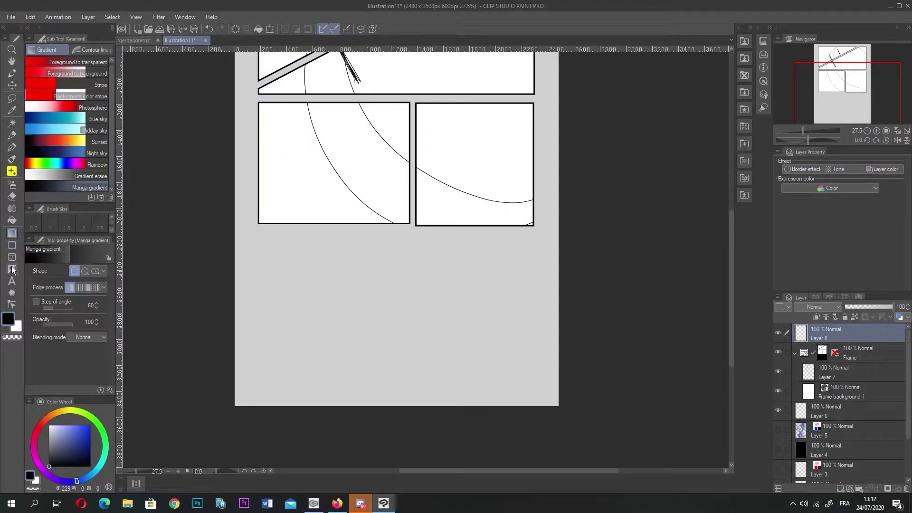
pyautogui.click(12, 269)
pyautogui.click(12, 257)
pyautogui.click(57, 82)
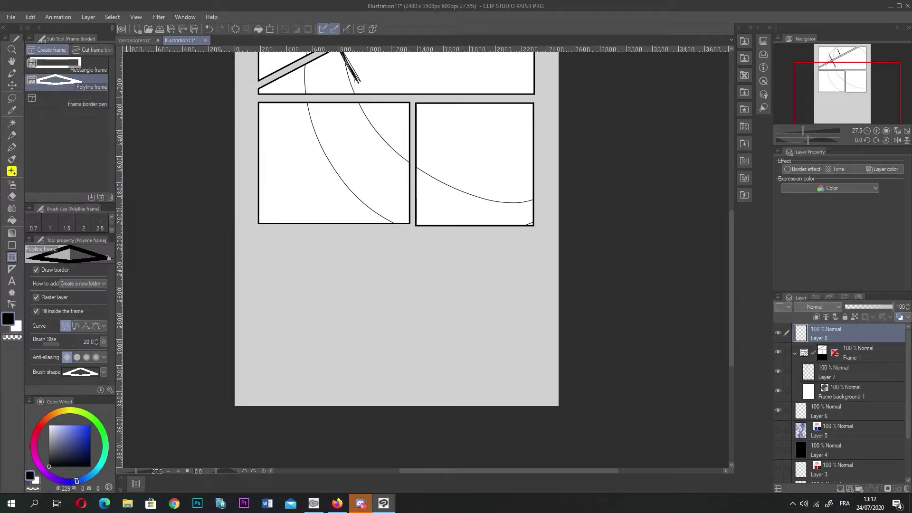
pyautogui.click(258, 229)
pyautogui.click(259, 398)
pyautogui.click(494, 231)
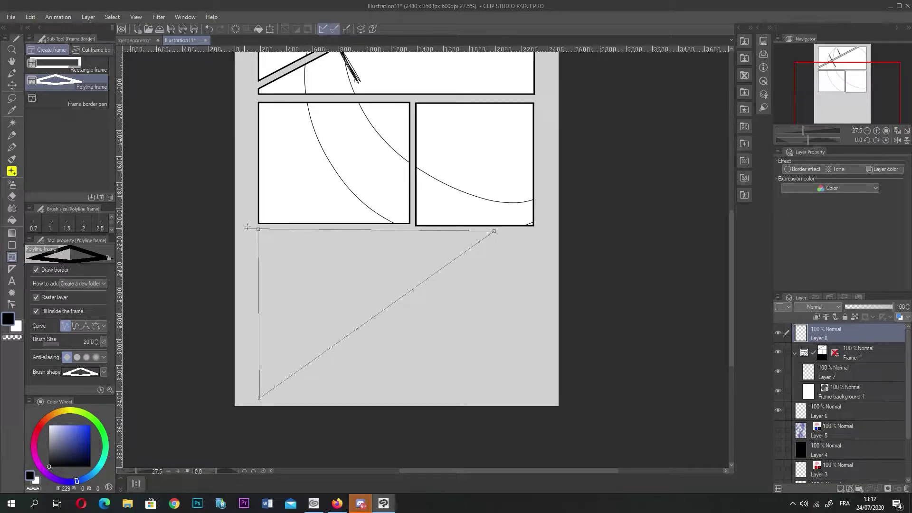
pyautogui.click(258, 230)
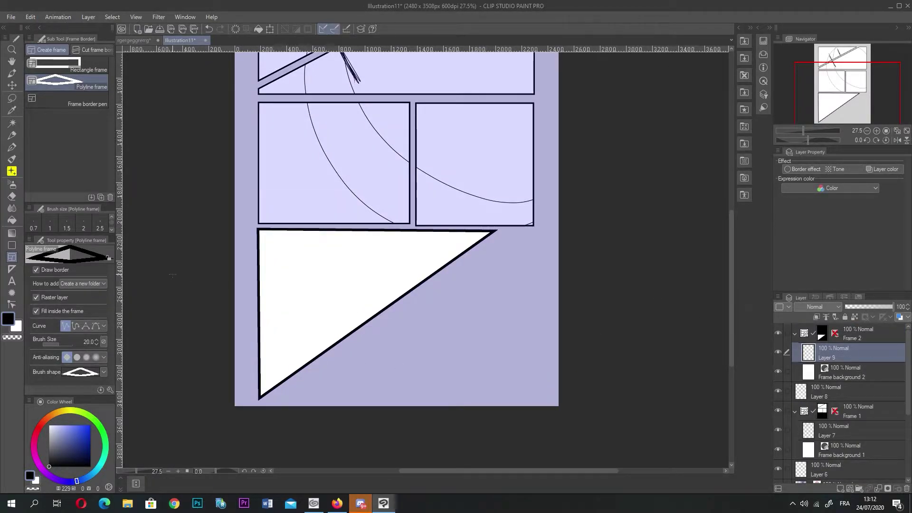
# - Sketch an eye with an eyebrow and a few hair strokes inside the triangular frame with the G-pen
pyautogui.click(5, 147)
pyautogui.moveTo(328, 281); pyautogui.dragTo(359, 231)
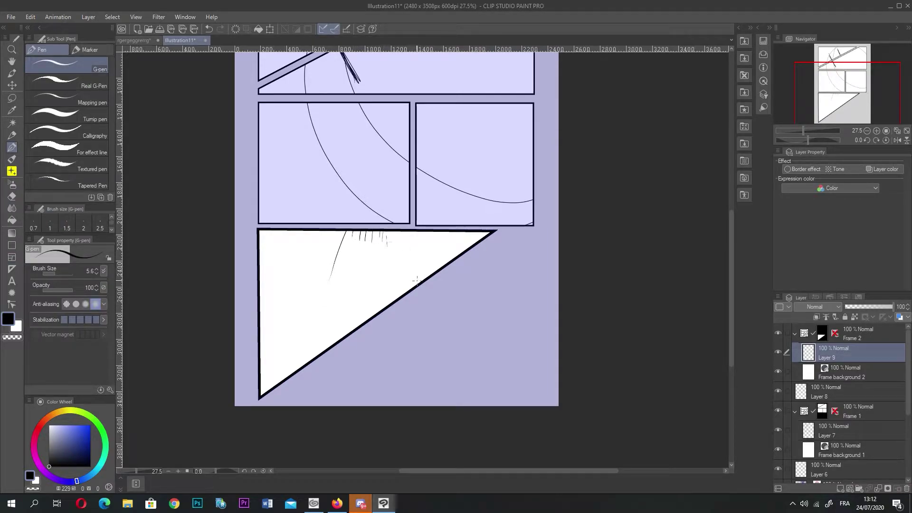
pyautogui.moveTo(426, 284); pyautogui.dragTo(417, 269)
pyautogui.moveTo(291, 293); pyautogui.dragTo(310, 286)
pyautogui.moveTo(312, 262)
pyautogui.mouseDown()
pyautogui.moveTo(266, 261)
pyautogui.moveTo(308, 261)
pyautogui.mouseUp()
pyautogui.moveTo(303, 285); pyautogui.dragTo(304, 288)
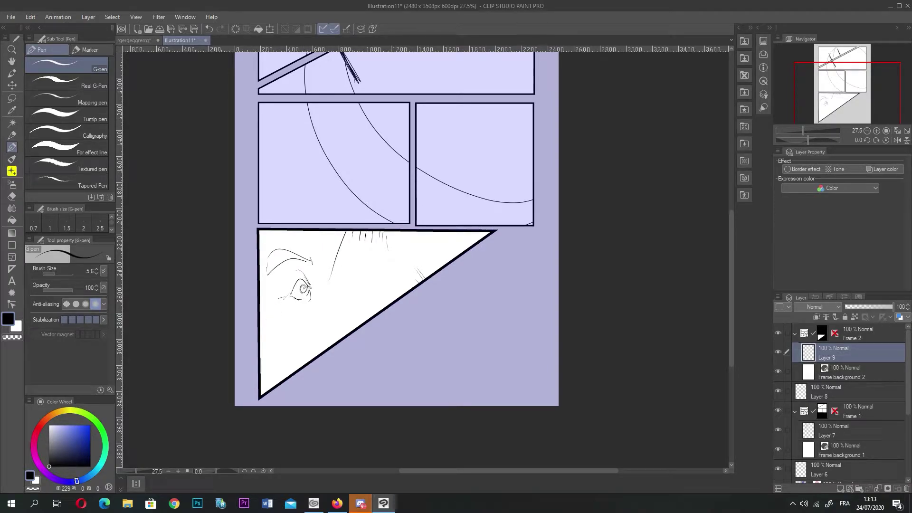
# - Add a Sea urchin flash beside the eye in the triangular frame, with brush size 8 and length 300
pyautogui.scroll(-5, 522, 300)
pyautogui.scroll(4, 603, 213)
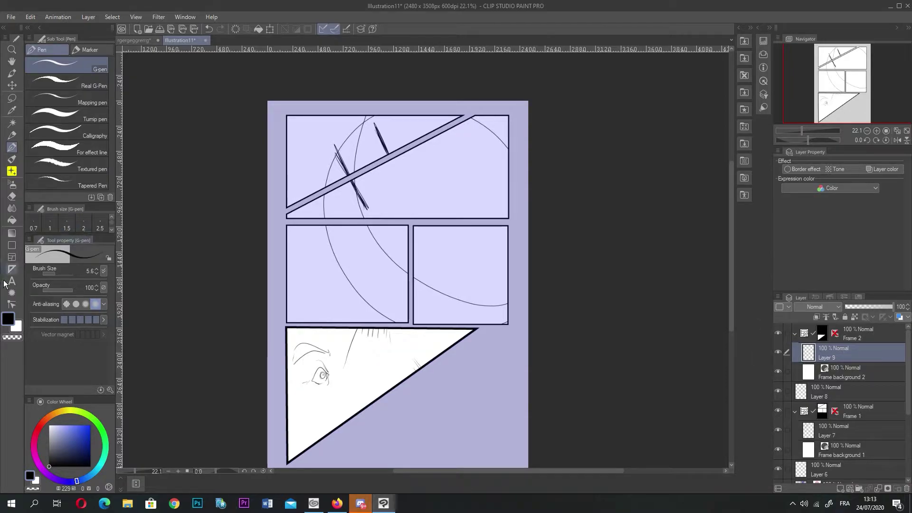
pyautogui.click(12, 292)
pyautogui.scroll(-2, 370, 380)
pyautogui.scroll(2, 386, 410)
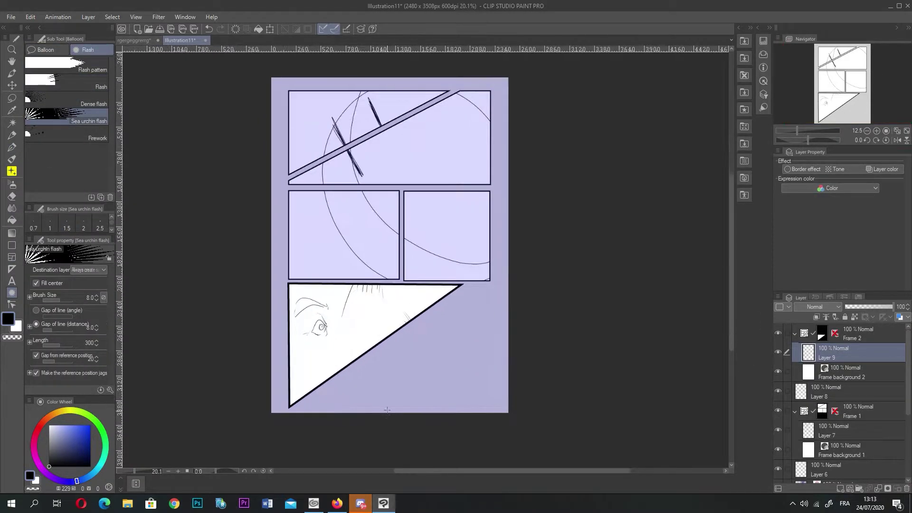
pyautogui.scroll(1, 386, 410)
pyautogui.moveTo(371, 307); pyautogui.dragTo(309, 338)
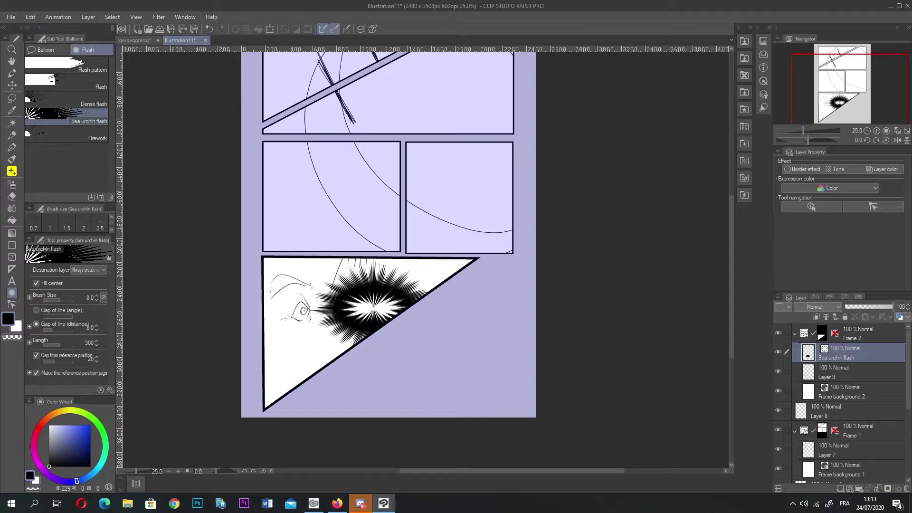
# - Undo the Sea urchin flash effects drawn over the triangular frame, leaving the eye sketch in place
pyautogui.scroll(1, 457, 260)
pyautogui.click(46, 49)
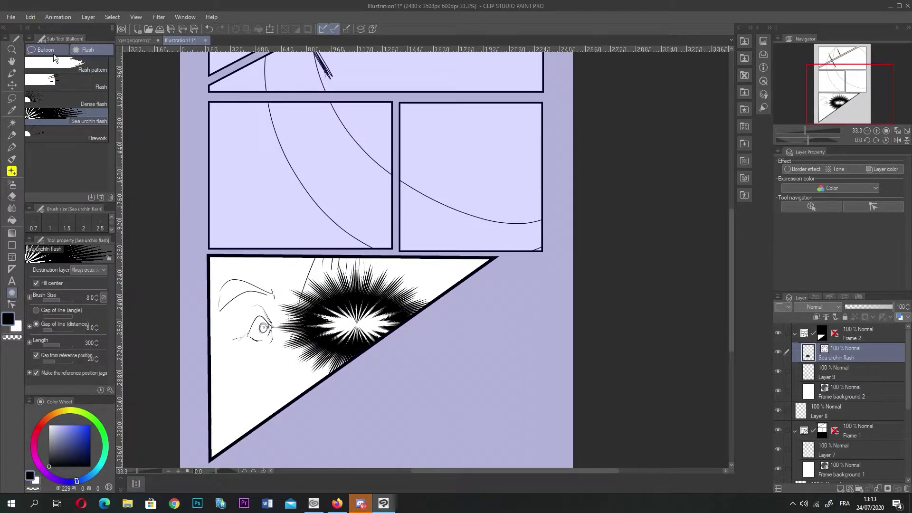
pyautogui.click(81, 49)
pyautogui.moveTo(238, 297); pyautogui.dragTo(284, 333)
pyautogui.hotkey('ctrl', 'z')
pyautogui.hotkey('ctrl', 'z')
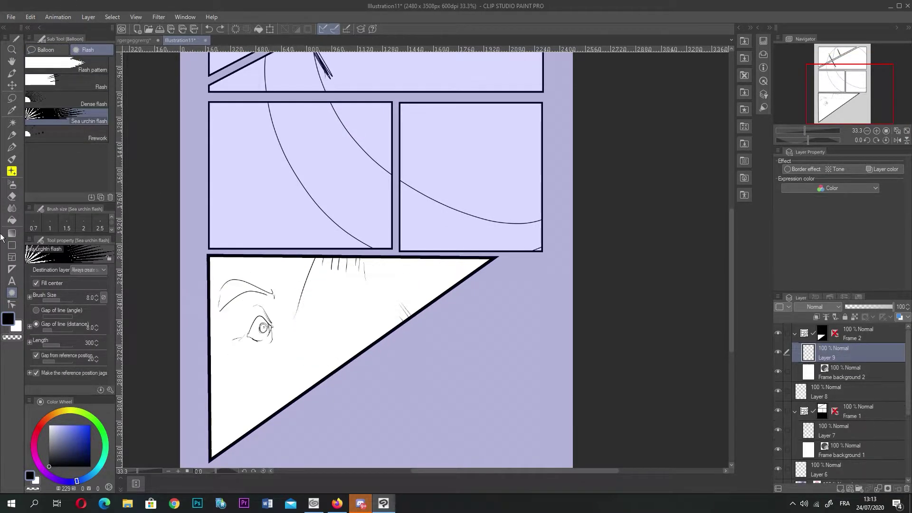
# - Try the Gloom stream line effect across the upper part of the triangular frame and undo it
pyautogui.click(13, 245)
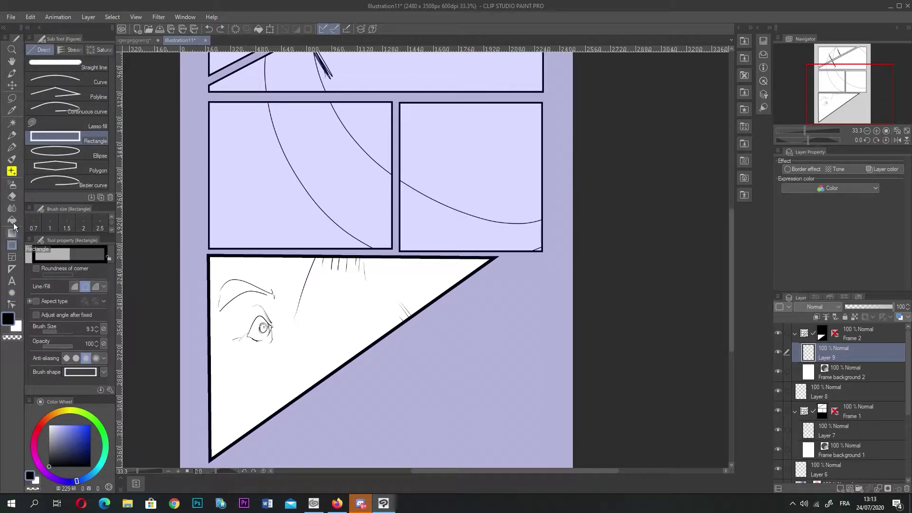
pyautogui.click(95, 49)
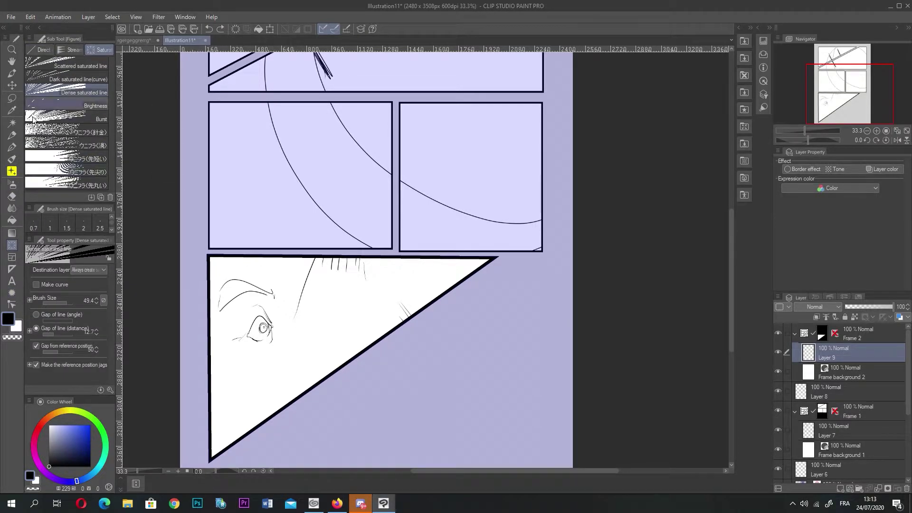
pyautogui.click(35, 48)
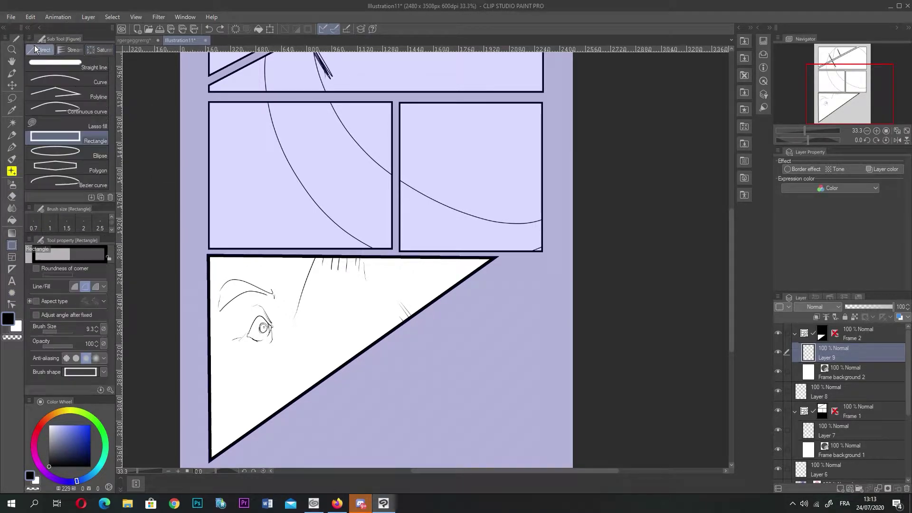
pyautogui.click(77, 52)
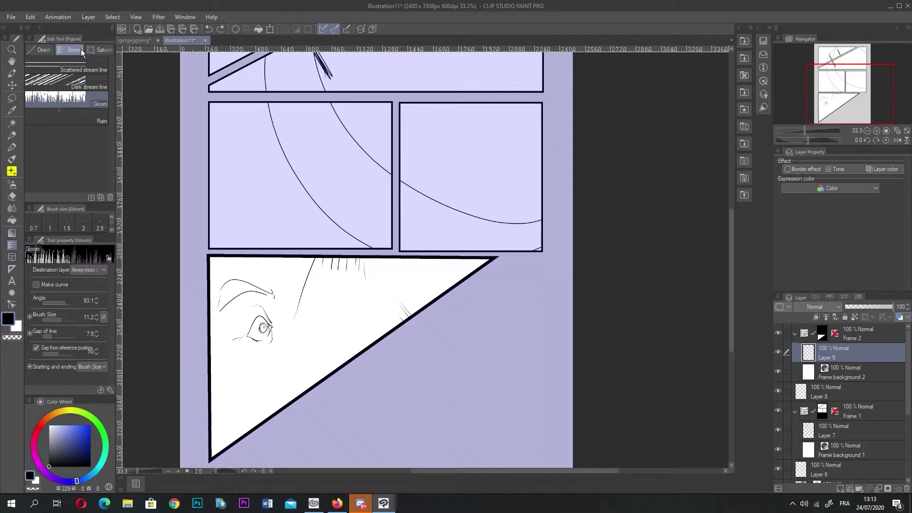
pyautogui.click(367, 300)
pyautogui.click(389, 334)
pyautogui.click(209, 324)
pyautogui.click(233, 298)
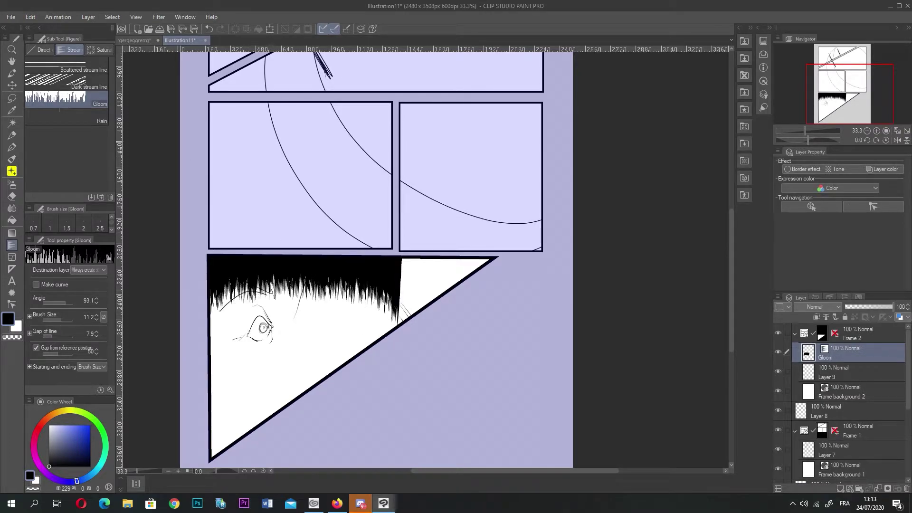
pyautogui.hotkey('ctrl', 'z')
# - Try the Dark stream line effect across the triangular frame and undo it
pyautogui.click(66, 85)
pyautogui.click(242, 394)
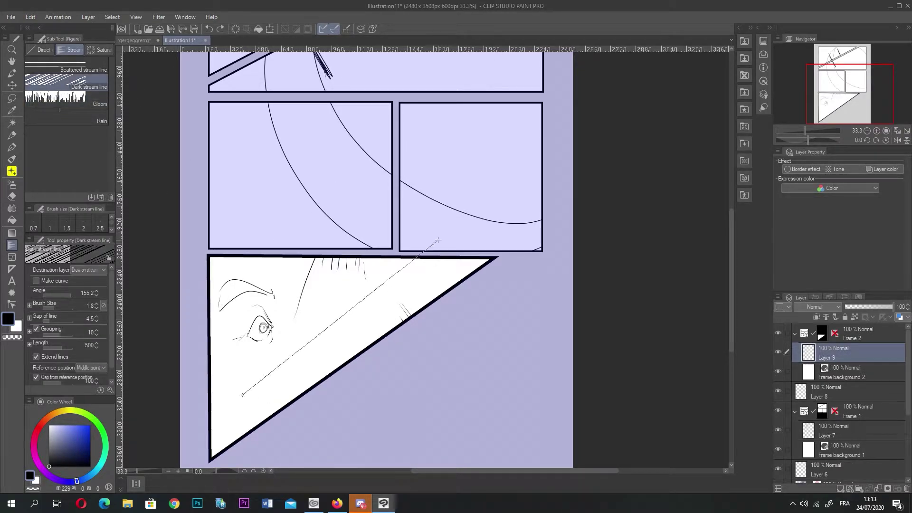
pyautogui.click(413, 248)
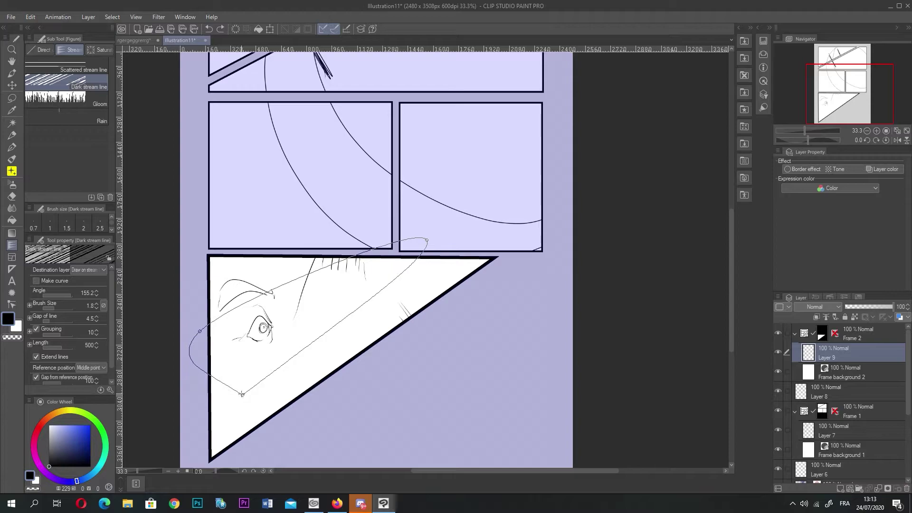
pyautogui.click(199, 247)
pyautogui.hotkey('ctrl', 'z')
pyautogui.click(465, 341)
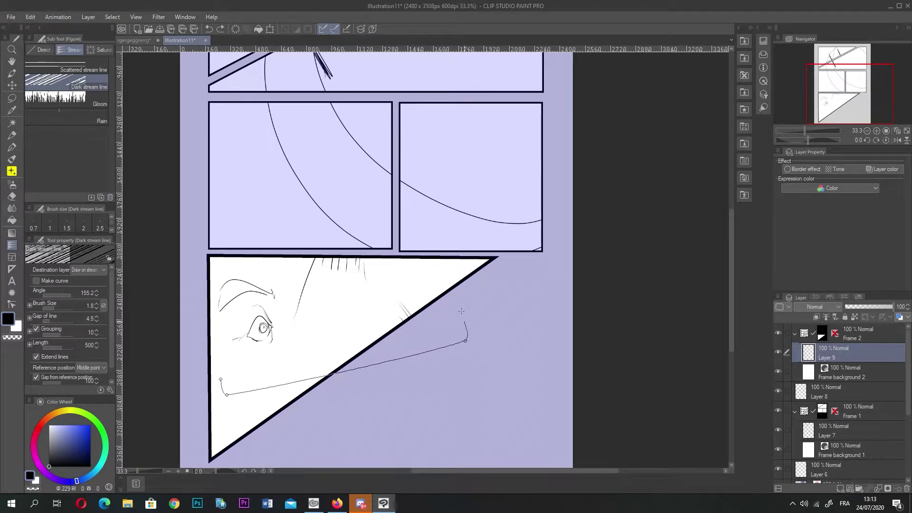
pyautogui.click(406, 207)
pyautogui.doubleClick(263, 350)
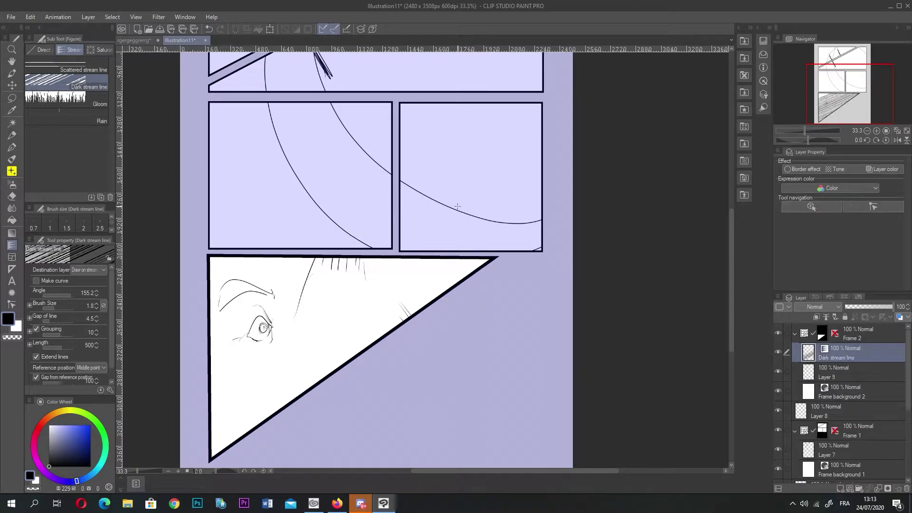
pyautogui.hotkey('ctrl', 'z')
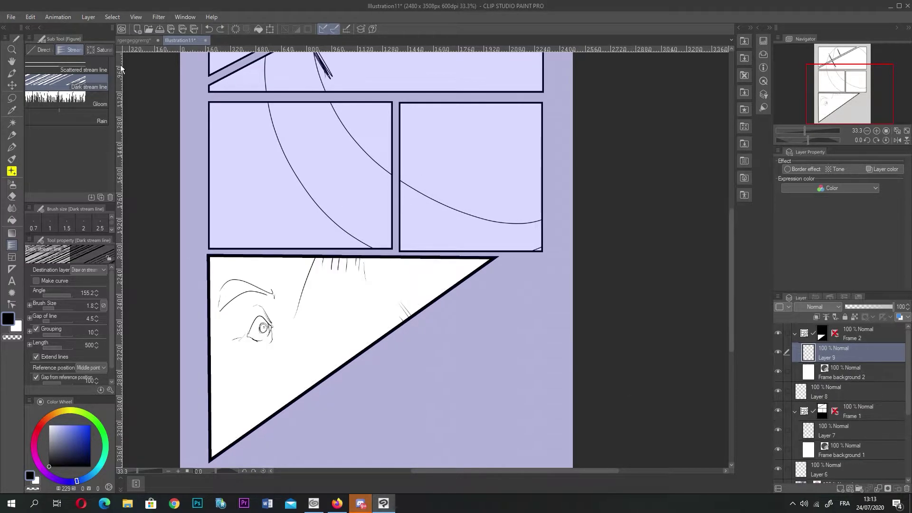
# - Add Dense saturated lines around the eye so they radiate inward from the triangular frame's corners, with brush size 49.4
pyautogui.click(100, 50)
pyautogui.click(66, 90)
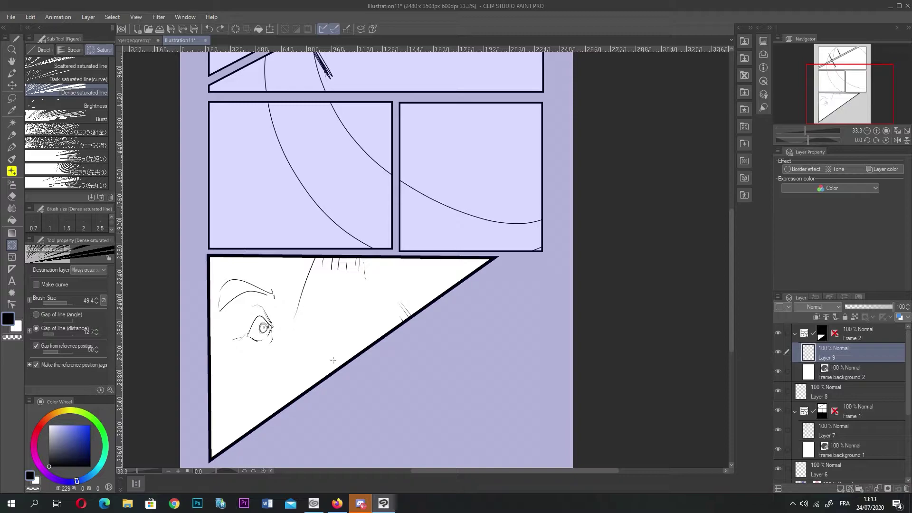
pyautogui.moveTo(315, 333); pyautogui.dragTo(283, 214)
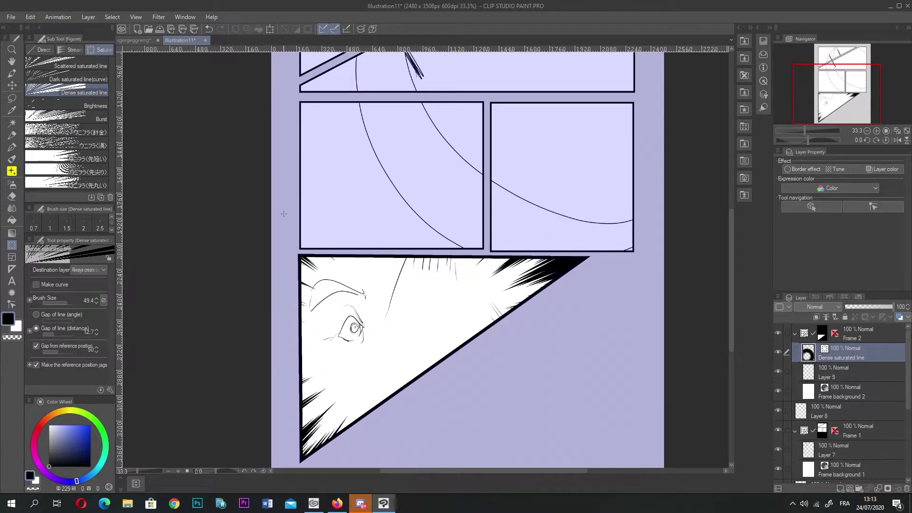
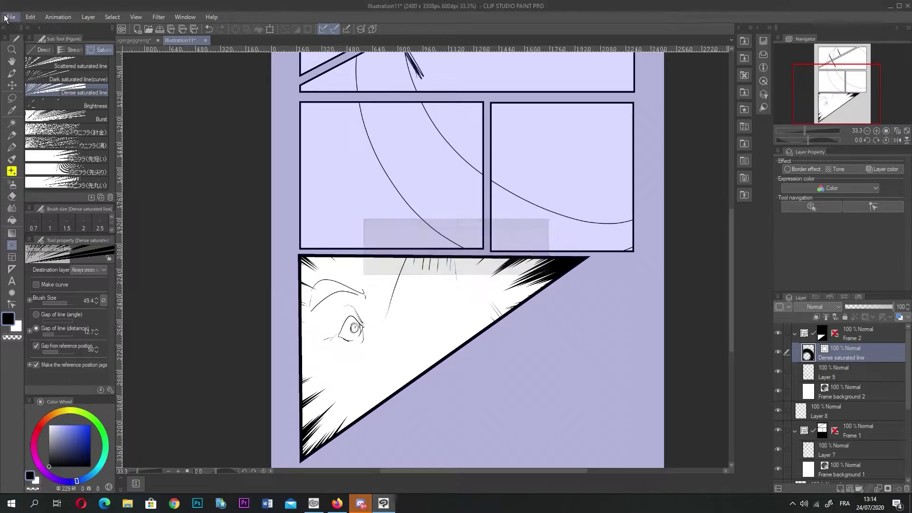
# - Layer several overlapping black Burst effects over the eye in the triangular frame, with brush size 3.6 and length 2900
pyautogui.click(66, 115)
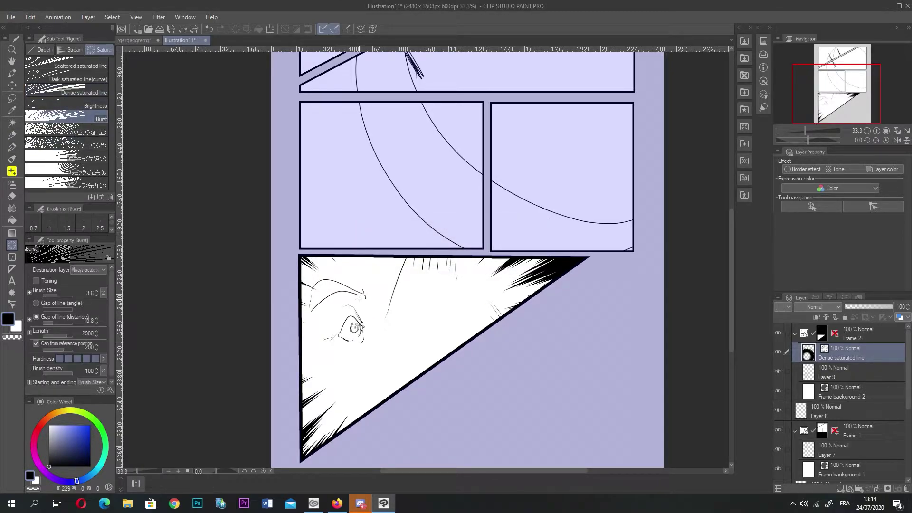
pyautogui.moveTo(394, 302); pyautogui.dragTo(436, 356)
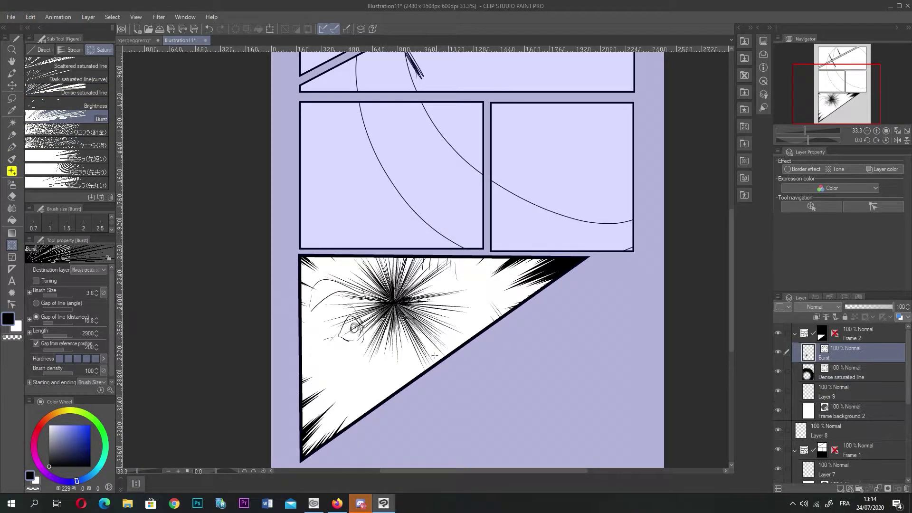
pyautogui.moveTo(343, 270); pyautogui.dragTo(437, 409)
pyautogui.moveTo(336, 297); pyautogui.dragTo(464, 426)
pyautogui.moveTo(360, 287); pyautogui.dragTo(504, 422)
pyautogui.moveTo(371, 296); pyautogui.dragTo(519, 435)
pyautogui.moveTo(365, 294); pyautogui.dragTo(493, 454)
pyautogui.moveTo(352, 290); pyautogui.dragTo(374, 313)
# - Add a white Burst and a white ウニフラ(先短い) flash over the dark upper-left area of the triangular frame
pyautogui.moveTo(64, 457); pyautogui.dragTo(49, 425)
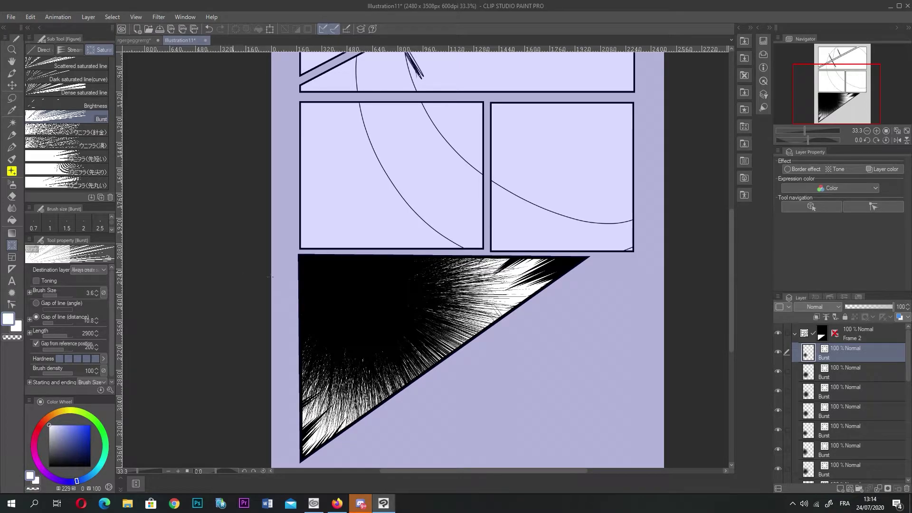
pyautogui.moveTo(348, 284); pyautogui.dragTo(292, 200)
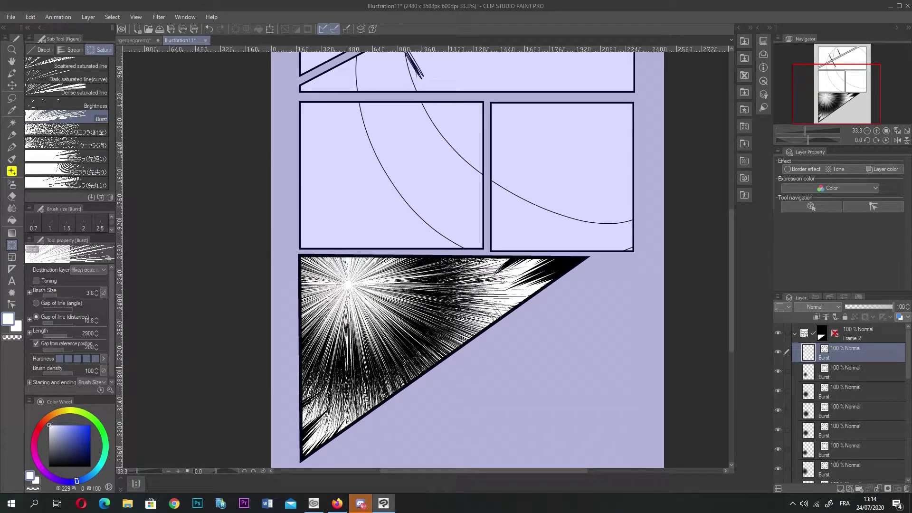
pyautogui.click(86, 159)
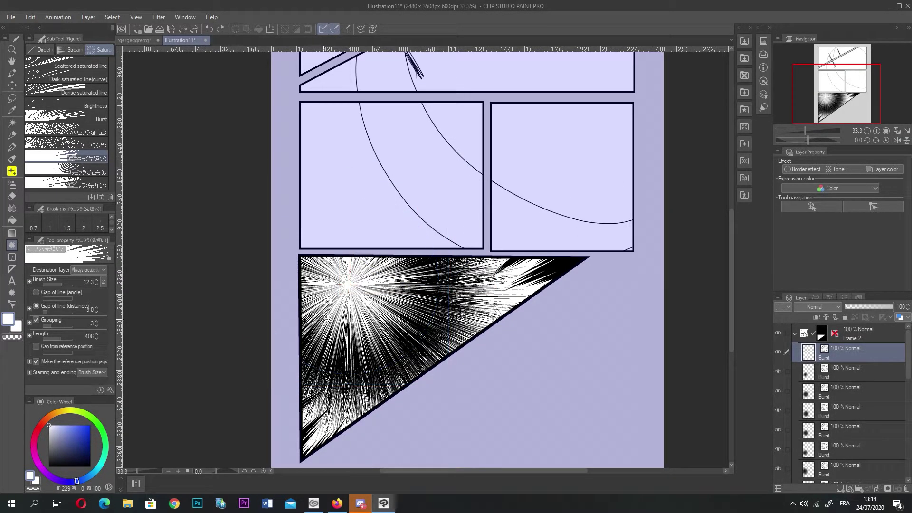
pyautogui.moveTo(326, 319); pyautogui.dragTo(386, 213)
pyautogui.hotkey('ctrl', 'z')
pyautogui.moveTo(316, 317); pyautogui.dragTo(369, 276)
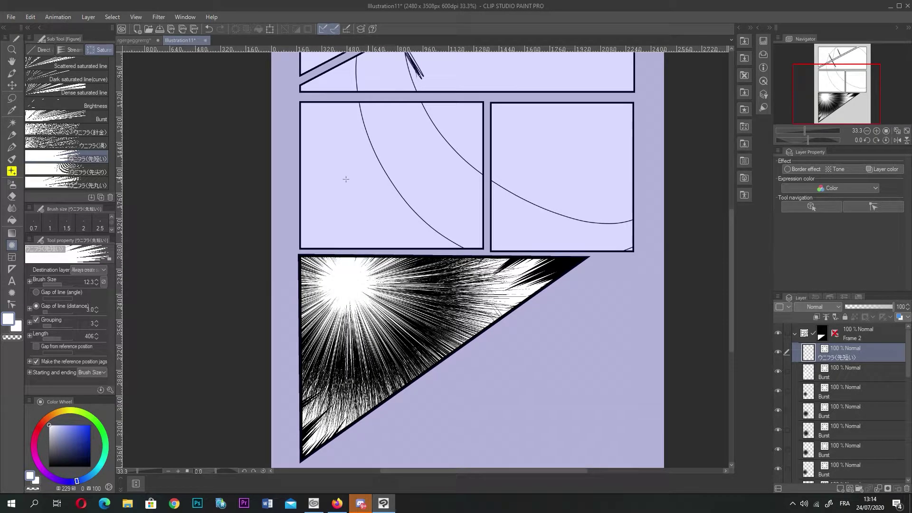
# - Handwrite "ok" in the white centre of the burst with the black G-pen on a new raster layer
pyautogui.click(12, 147)
pyautogui.click(51, 454)
pyautogui.click(49, 467)
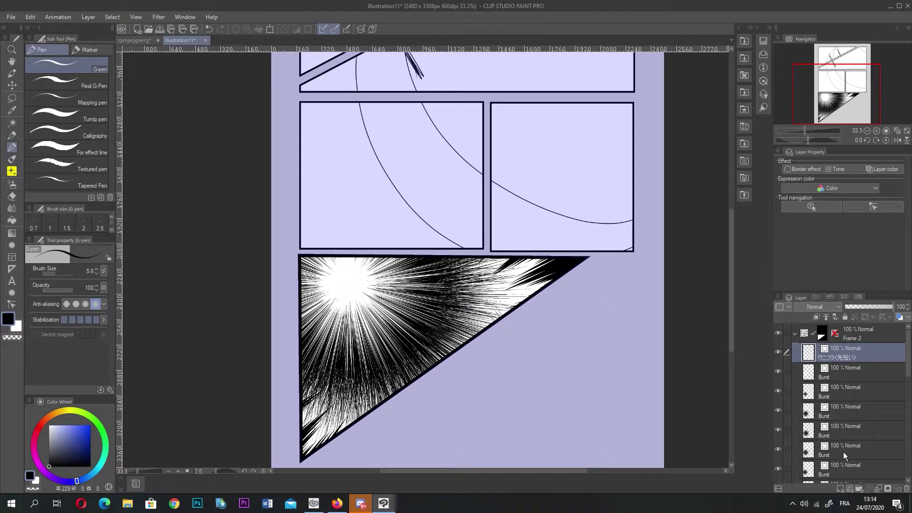
pyautogui.click(840, 489)
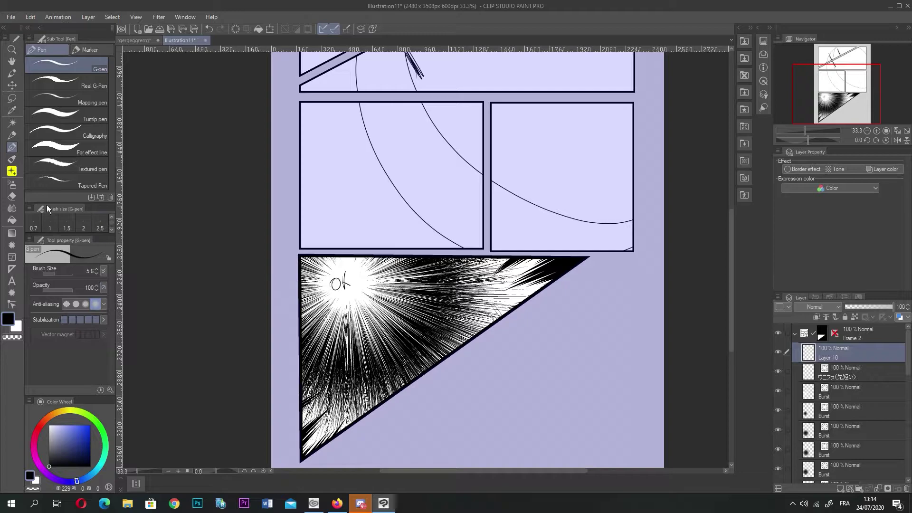
pyautogui.click(12, 280)
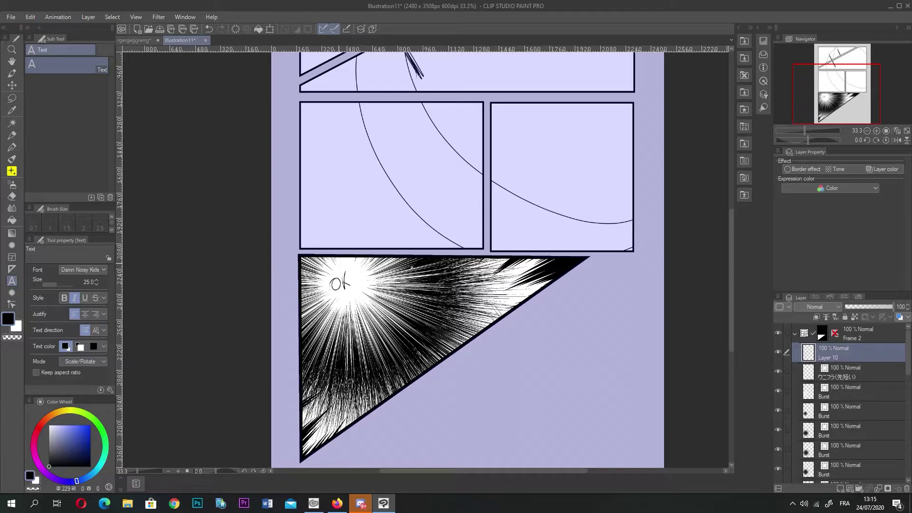
pyautogui.click(338, 297)
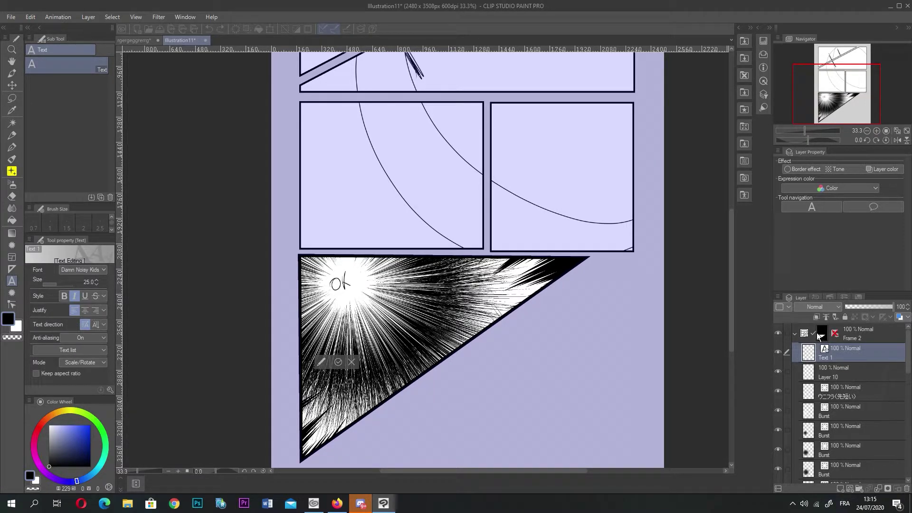
pyautogui.click(852, 355)
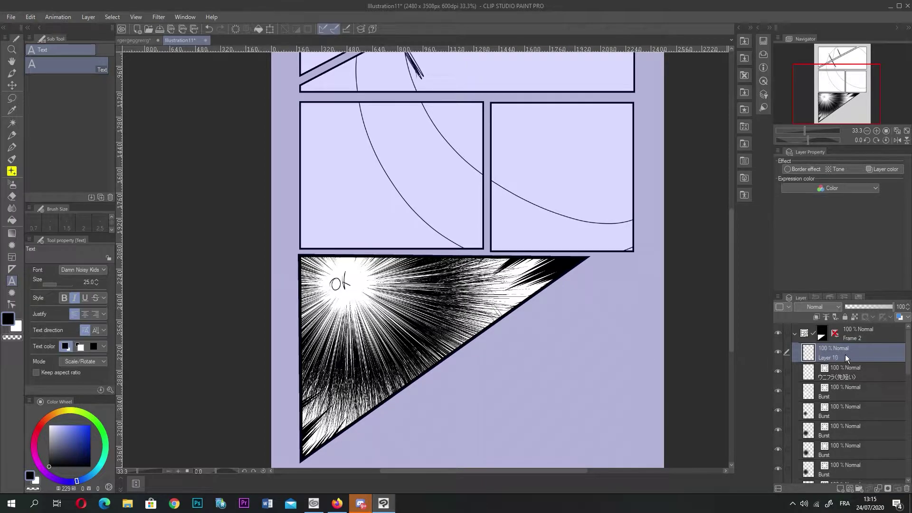
# - Add a new raster layer above the Frame 2 folder and place the text "G" below the handwritten ok in Damn Noisy Kids, size 25
pyautogui.click(879, 333)
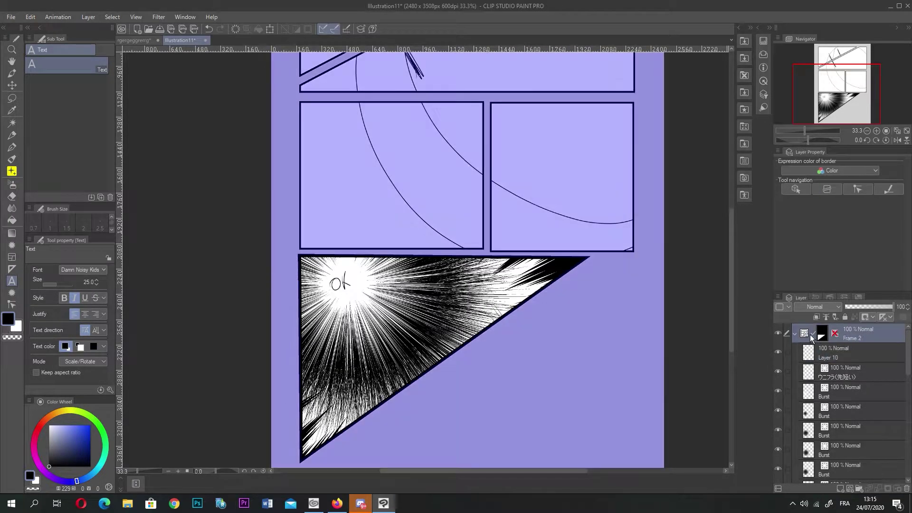
pyautogui.click(793, 334)
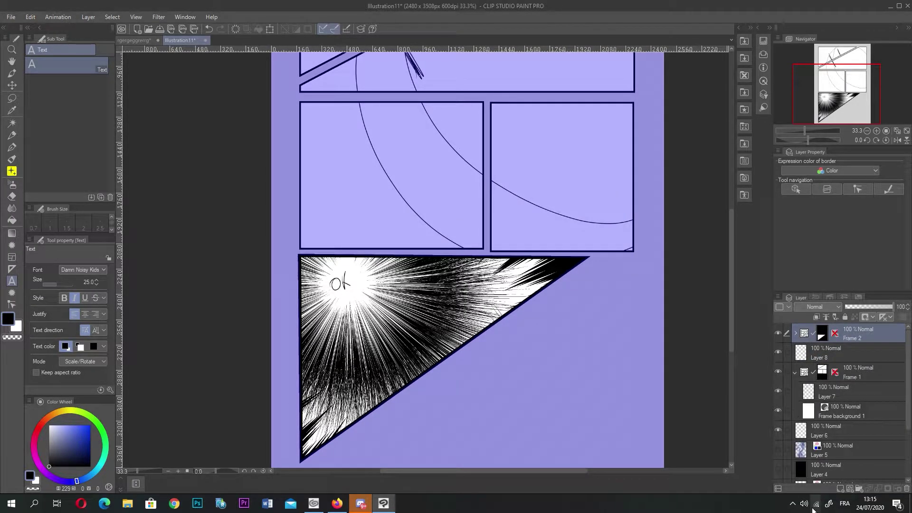
pyautogui.click(840, 489)
pyautogui.click(327, 291)
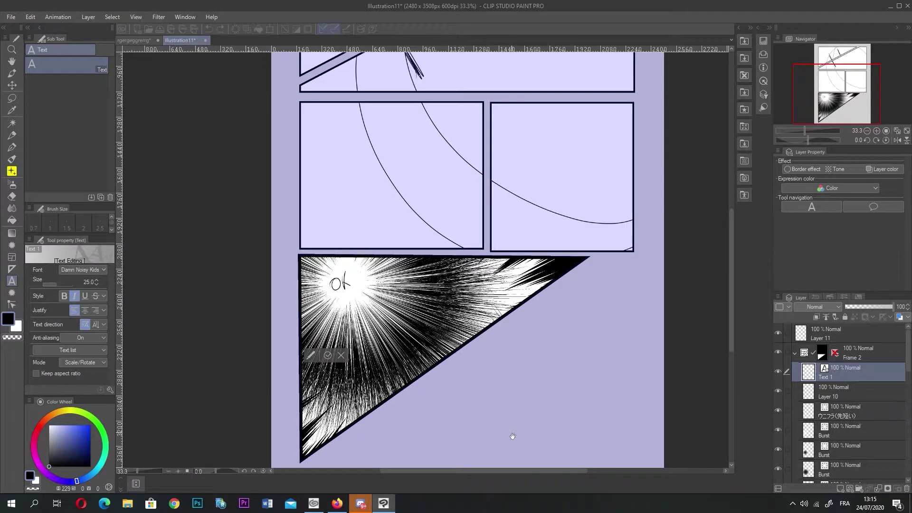
pyautogui.write('G')
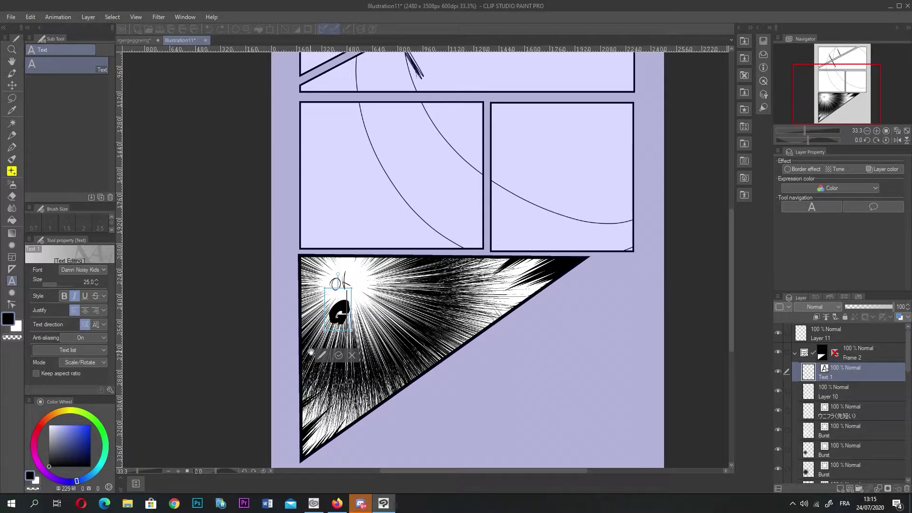
pyautogui.click(339, 355)
# - Move the G text layer out above the Frame 2 folder and enlarge the letter so it extends beyond the triangular frame
pyautogui.moveTo(876, 372); pyautogui.dragTo(857, 348)
pyautogui.moveTo(326, 289); pyautogui.dragTo(327, 189)
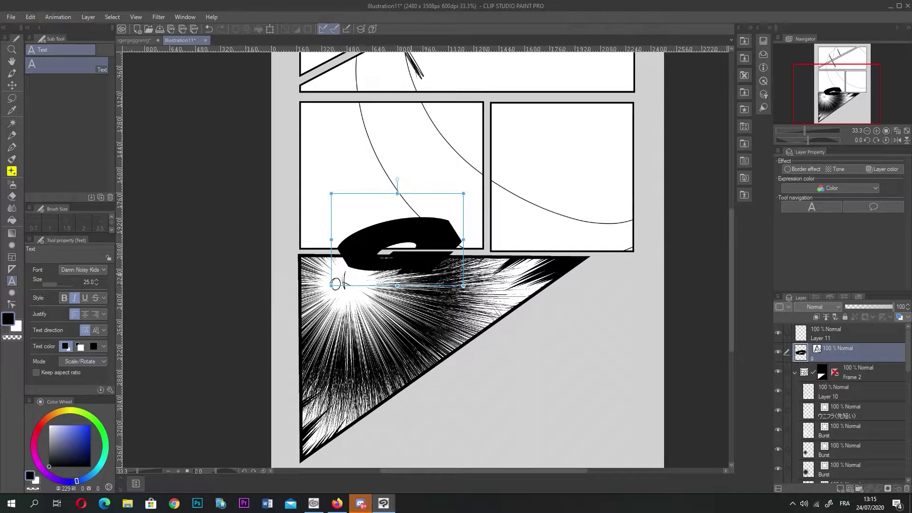
pyautogui.moveTo(397, 286); pyautogui.dragTo(397, 368)
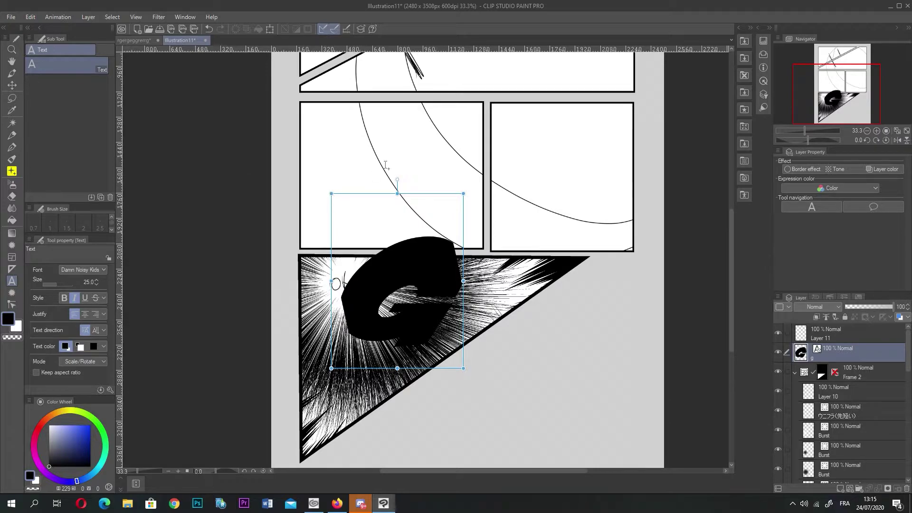
# - Delete the G text layer and the Frame 2 folder containing the triangular frame
pyautogui.rightClick(844, 349)
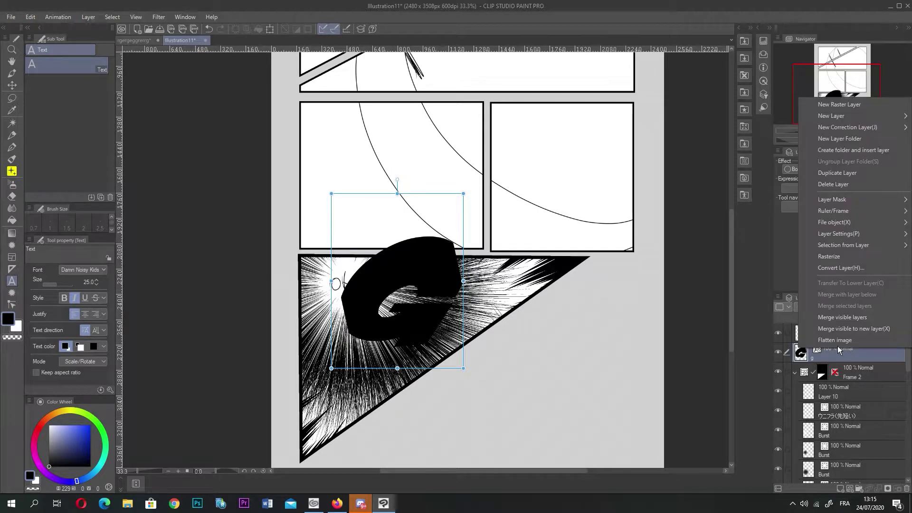
pyautogui.click(819, 185)
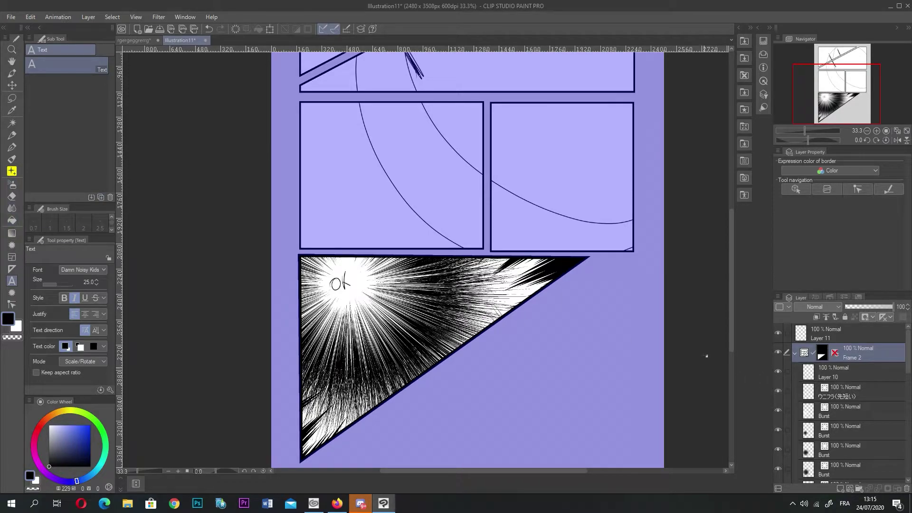
pyautogui.rightClick(835, 348)
pyautogui.click(837, 187)
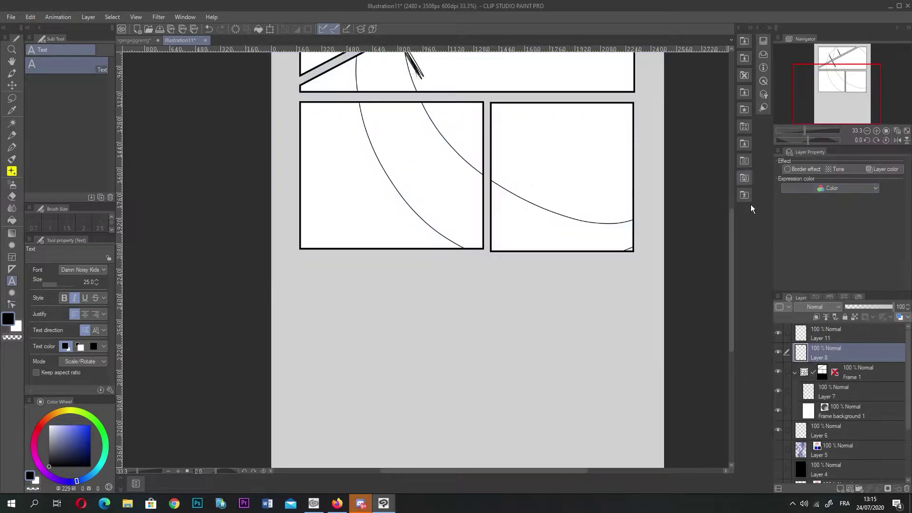
# - Delete the Frame 1 folder holding the remaining comic frames
pyautogui.rightClick(842, 348)
pyautogui.click(849, 184)
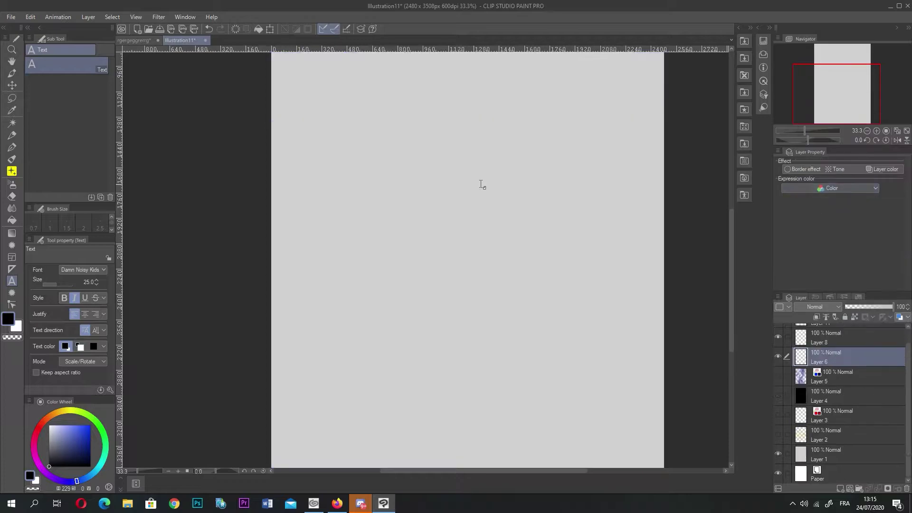
# - Scribble diagonal bright blue strokes on Layer 6 with the Real pencil, then cover them with the Lighter pencil at size 161.7
pyautogui.click(12, 208)
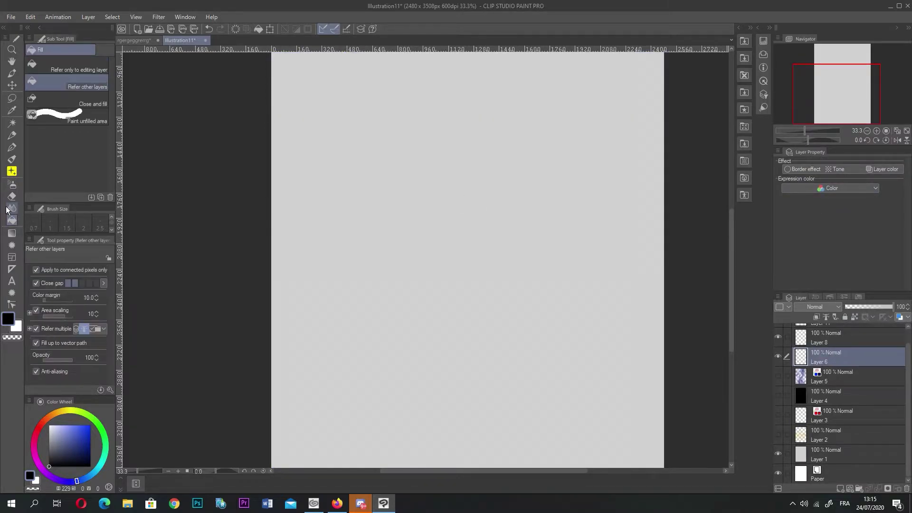
pyautogui.click(66, 274)
pyautogui.moveTo(79, 426); pyautogui.dragTo(91, 424)
pyautogui.click(12, 135)
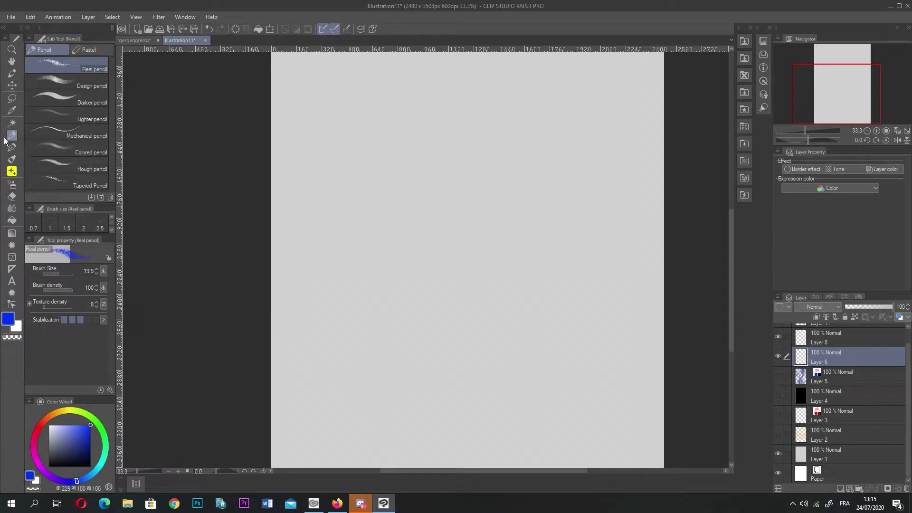
pyautogui.moveTo(377, 244); pyautogui.dragTo(371, 222)
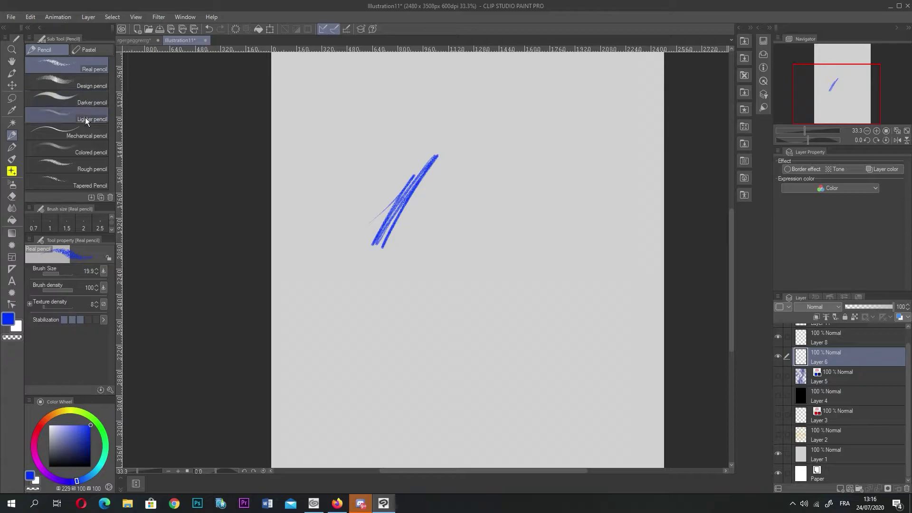
pyautogui.click(87, 118)
pyautogui.moveTo(416, 178)
pyautogui.mouseDown()
pyautogui.moveTo(359, 263)
pyautogui.moveTo(386, 242)
pyautogui.moveTo(430, 170)
pyautogui.moveTo(468, 139)
pyautogui.moveTo(350, 256)
pyautogui.moveTo(377, 244)
pyautogui.mouseUp()
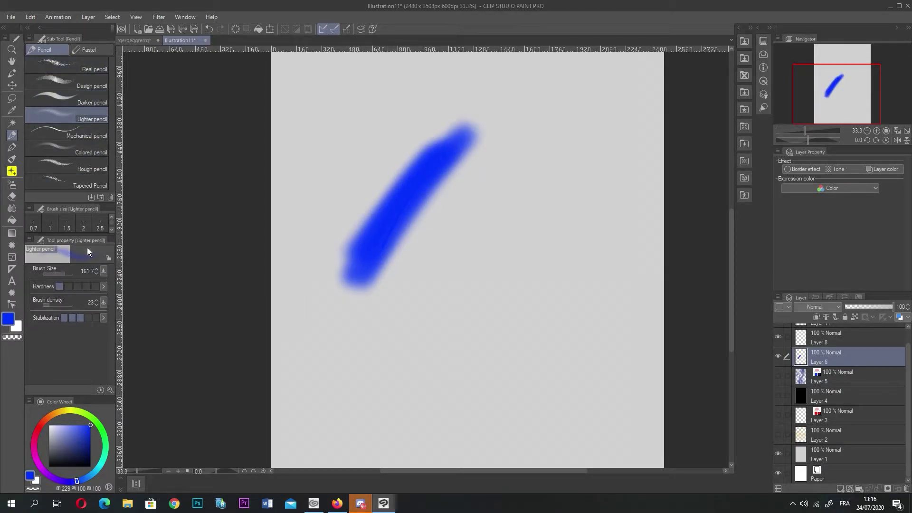
# - Paint a thick blue diagonal stroke over the pencil marks with the G-pen at brush size 415.3
pyautogui.click(12, 148)
pyautogui.moveTo(90, 426); pyautogui.dragTo(91, 426)
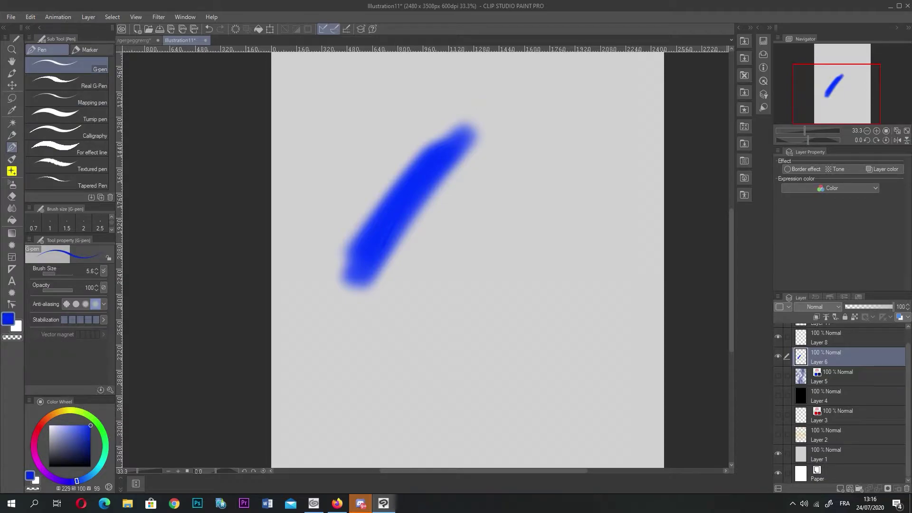
pyautogui.click(67, 273)
pyautogui.moveTo(456, 139); pyautogui.dragTo(216, 449)
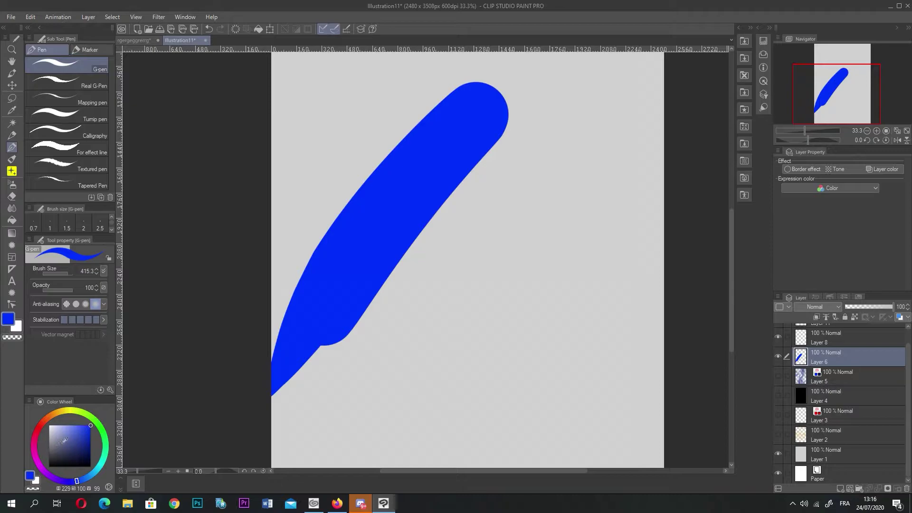
# - Draw a straight, thick red diagonal line with the G-pen alongside the blue stroke, overlapping its lower edge
pyautogui.click(33, 435)
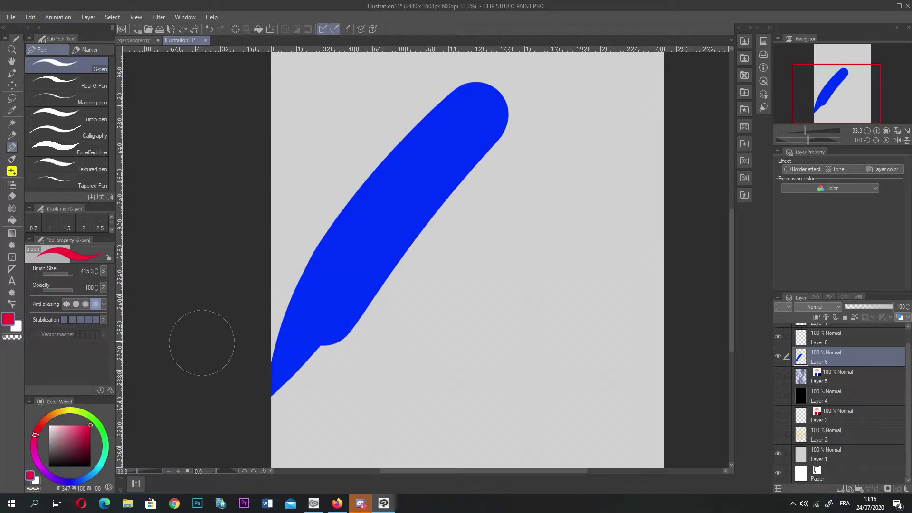
pyautogui.click(310, 385)
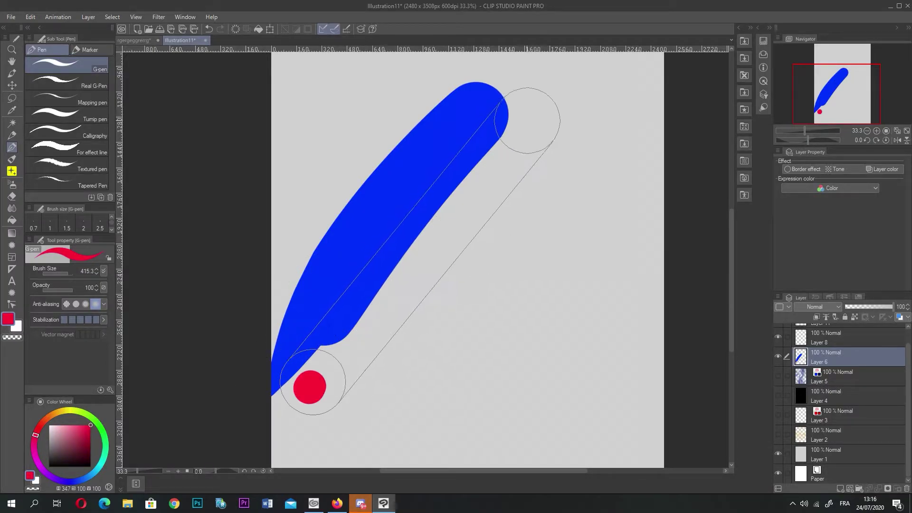
pyautogui.keyDown('shift'); pyautogui.click(523, 129); pyautogui.keyUp('shift')
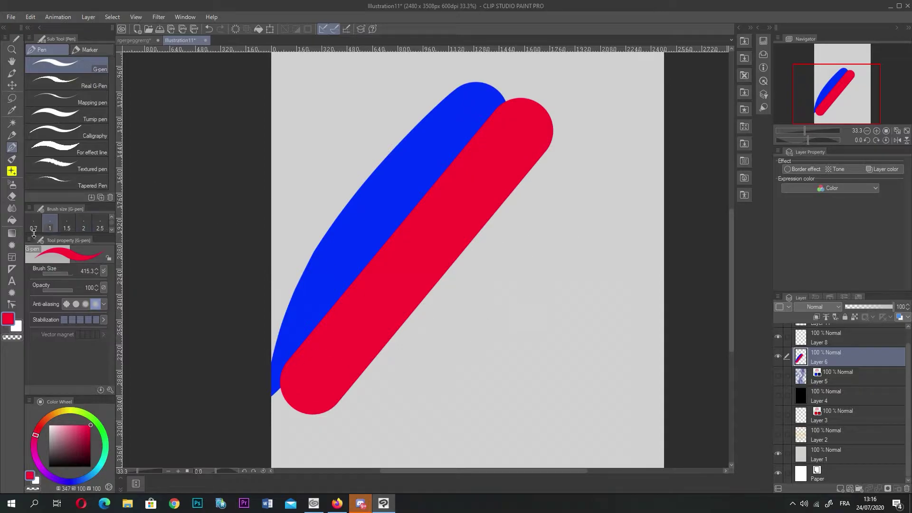
# - Mix the red and blue strokes with the Blend tool at size 259.1 and soften their edges with the Blur tool
pyautogui.click(12, 208)
pyautogui.moveTo(279, 370)
pyautogui.mouseDown()
pyautogui.moveTo(353, 299)
pyautogui.moveTo(366, 240)
pyautogui.moveTo(397, 223)
pyautogui.moveTo(329, 299)
pyautogui.moveTo(411, 218)
pyautogui.moveTo(431, 163)
pyautogui.moveTo(452, 182)
pyautogui.moveTo(467, 118)
pyautogui.moveTo(502, 115)
pyautogui.moveTo(407, 158)
pyautogui.moveTo(326, 305)
pyautogui.moveTo(310, 380)
pyautogui.moveTo(494, 139)
pyautogui.moveTo(362, 326)
pyautogui.moveTo(316, 381)
pyautogui.moveTo(306, 371)
pyautogui.moveTo(494, 130)
pyautogui.moveTo(356, 350)
pyautogui.moveTo(474, 147)
pyautogui.moveTo(306, 353)
pyautogui.mouseUp()
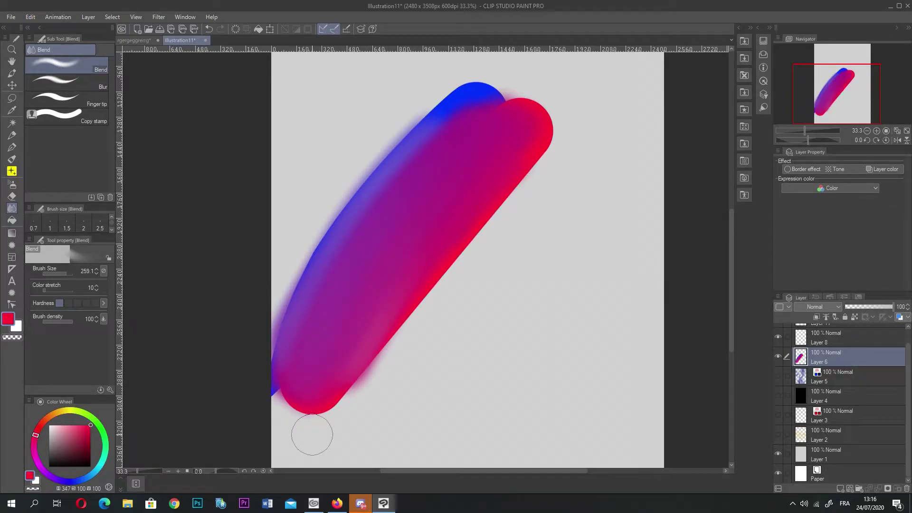
pyautogui.click(76, 85)
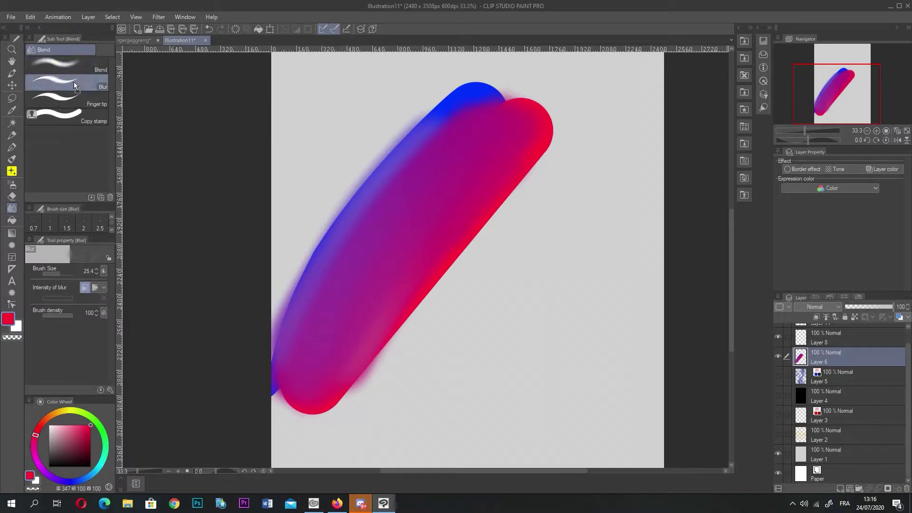
pyautogui.moveTo(64, 274); pyautogui.dragTo(67, 274)
pyautogui.moveTo(531, 93)
pyautogui.mouseDown()
pyautogui.moveTo(456, 85)
pyautogui.moveTo(457, 107)
pyautogui.moveTo(340, 211)
pyautogui.moveTo(280, 420)
pyautogui.moveTo(293, 331)
pyautogui.moveTo(285, 302)
pyautogui.moveTo(307, 413)
pyautogui.moveTo(285, 396)
pyautogui.moveTo(330, 407)
pyautogui.moveTo(465, 219)
pyautogui.moveTo(321, 415)
pyautogui.moveTo(380, 340)
pyautogui.moveTo(587, 153)
pyautogui.moveTo(478, 218)
pyautogui.moveTo(549, 143)
pyautogui.moveTo(512, 93)
pyautogui.moveTo(523, 98)
pyautogui.moveTo(546, 157)
pyautogui.mouseUp()
# - Try smearing the lower part of the blended stroke outward with the Finger tip tool at size 812.9 and undo the smear
pyautogui.click(67, 99)
pyautogui.moveTo(383, 283)
pyautogui.mouseDown()
pyautogui.moveTo(400, 345)
pyautogui.moveTo(426, 394)
pyautogui.moveTo(416, 313)
pyautogui.mouseUp()
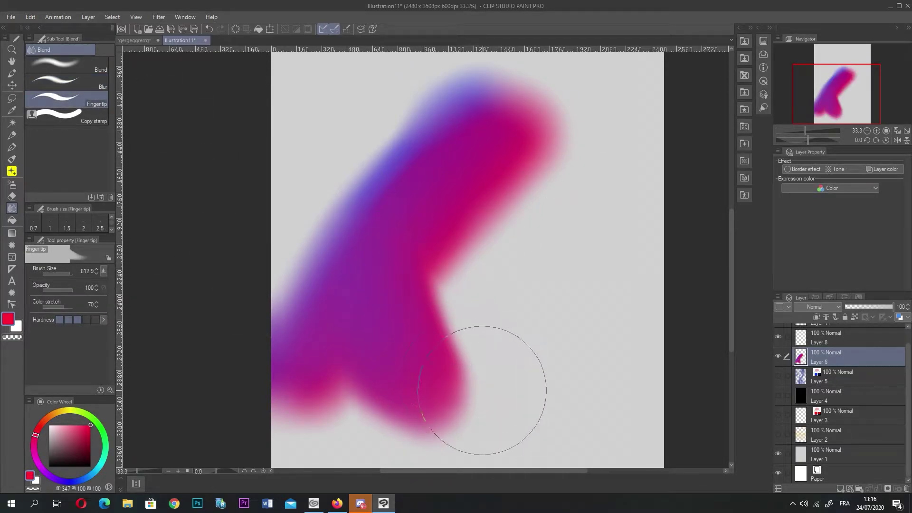
pyautogui.hotkey('ctrl', 'z')
# - Smear the blended stroke into a spiral swirl with the Finger tip tool at brush size 303.2
pyautogui.moveTo(68, 273); pyautogui.dragTo(57, 273)
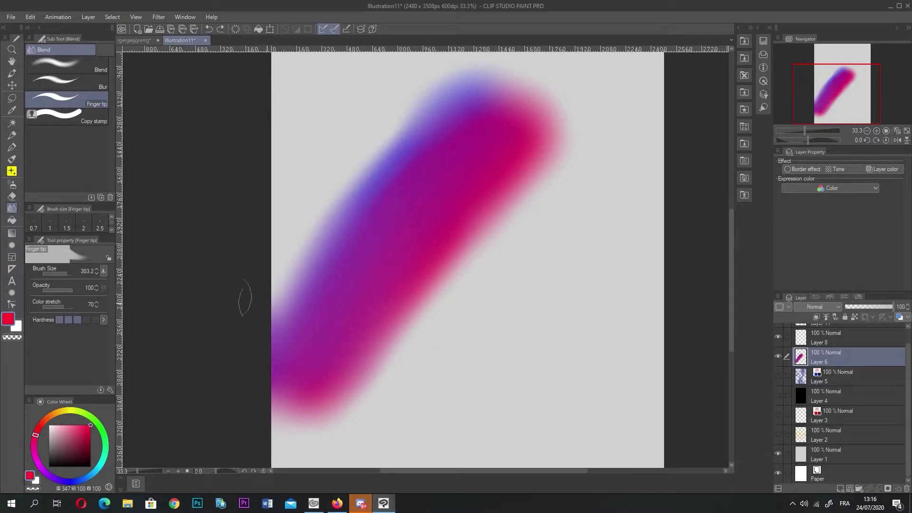
pyautogui.moveTo(409, 266); pyautogui.dragTo(452, 397)
pyautogui.moveTo(472, 172)
pyautogui.mouseDown()
pyautogui.moveTo(466, 305)
pyautogui.moveTo(476, 323)
pyautogui.mouseUp()
pyautogui.moveTo(558, 206); pyautogui.dragTo(493, 327)
pyautogui.moveTo(472, 163)
pyautogui.mouseDown()
pyautogui.moveTo(489, 311)
pyautogui.moveTo(570, 182)
pyautogui.moveTo(446, 228)
pyautogui.moveTo(537, 238)
pyautogui.moveTo(506, 269)
pyautogui.moveTo(539, 275)
pyautogui.mouseUp()
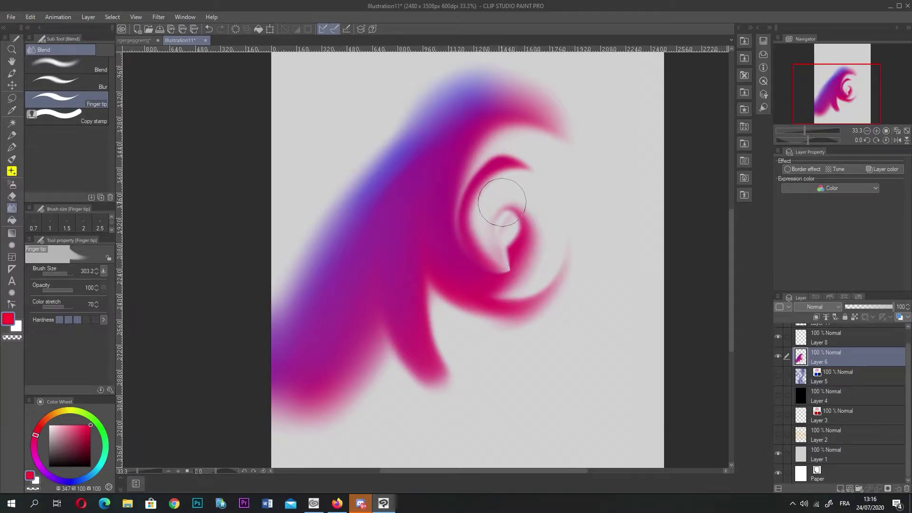
pyautogui.moveTo(520, 111)
pyautogui.mouseDown()
pyautogui.moveTo(429, 168)
pyautogui.moveTo(440, 317)
pyautogui.moveTo(553, 291)
pyautogui.moveTo(568, 170)
pyautogui.moveTo(438, 209)
pyautogui.moveTo(505, 270)
pyautogui.moveTo(518, 171)
pyautogui.moveTo(496, 247)
pyautogui.moveTo(486, 205)
pyautogui.mouseUp()
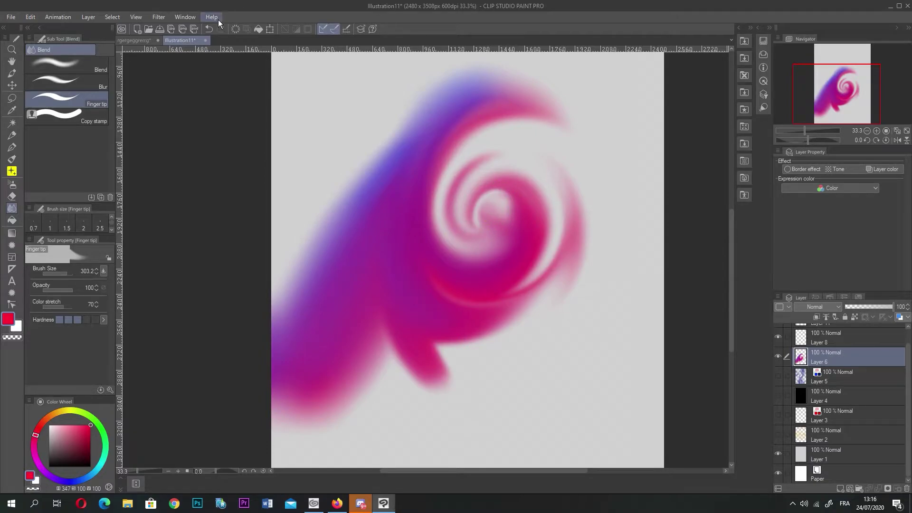
pyautogui.click(159, 17)
pyautogui.moveTo(136, 17)
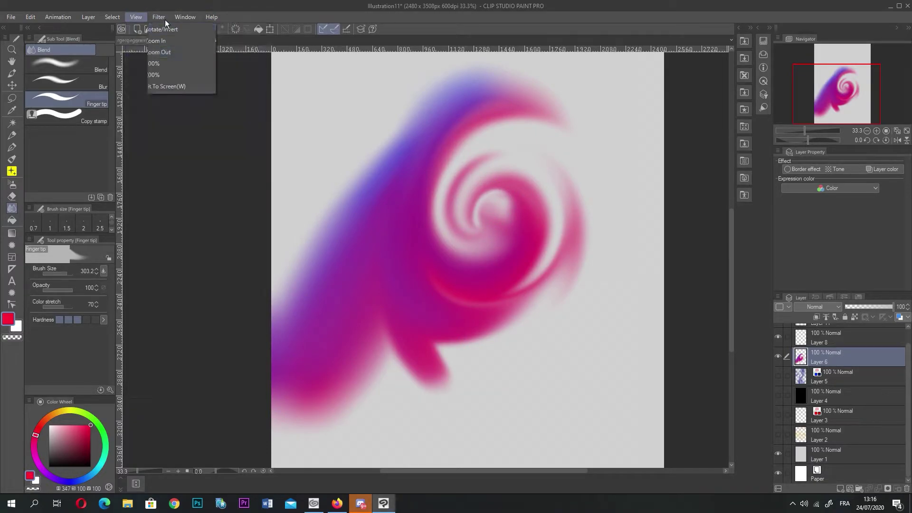
pyautogui.moveTo(181, 31)
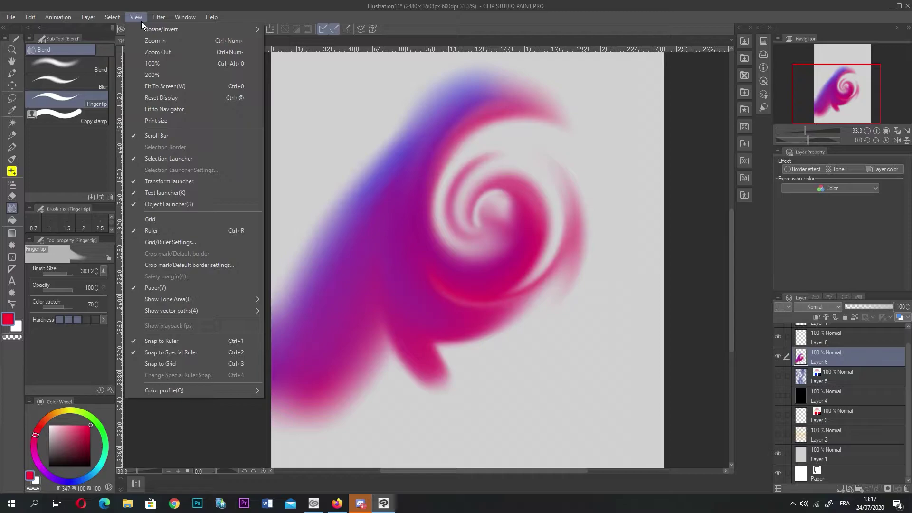
pyautogui.moveTo(97, 19)
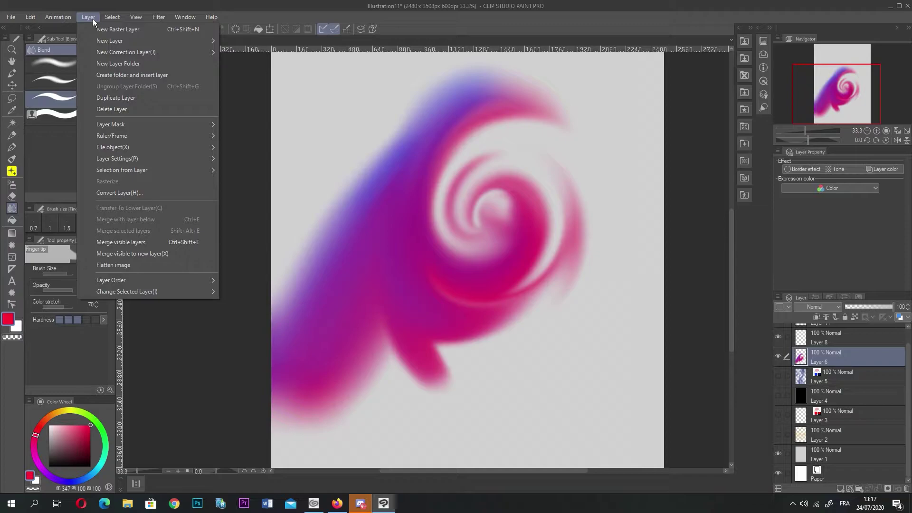
pyautogui.click(444, 275)
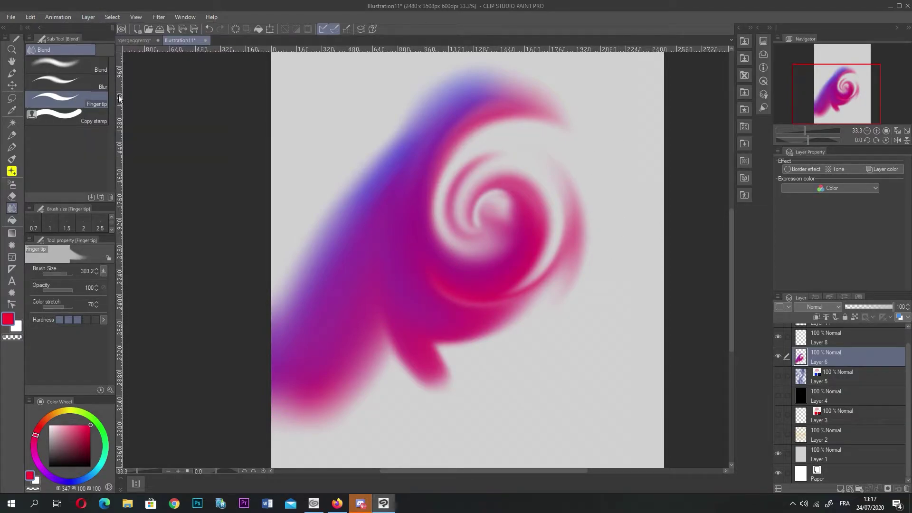
pyautogui.click(193, 29)
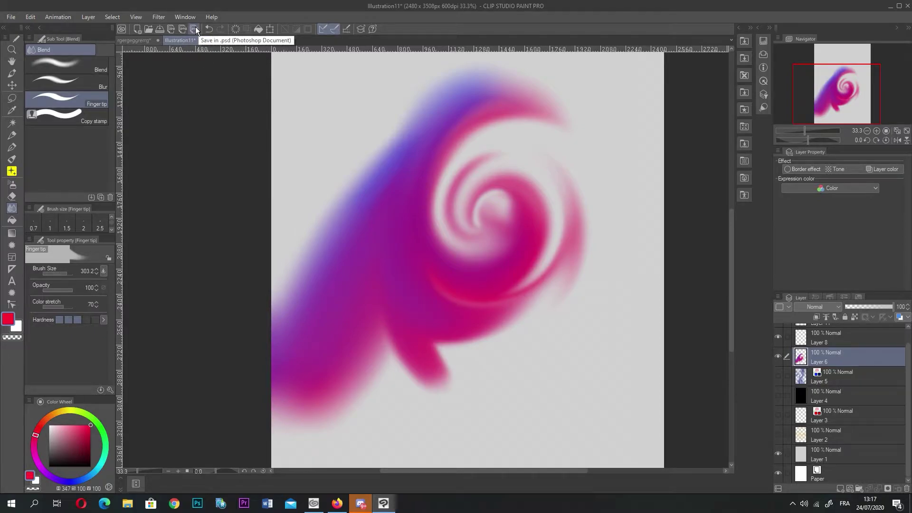
# - Auto-select the empty area around the swirl, referring to the editing layer only, and invert the selection onto the painted shape
pyautogui.click(12, 123)
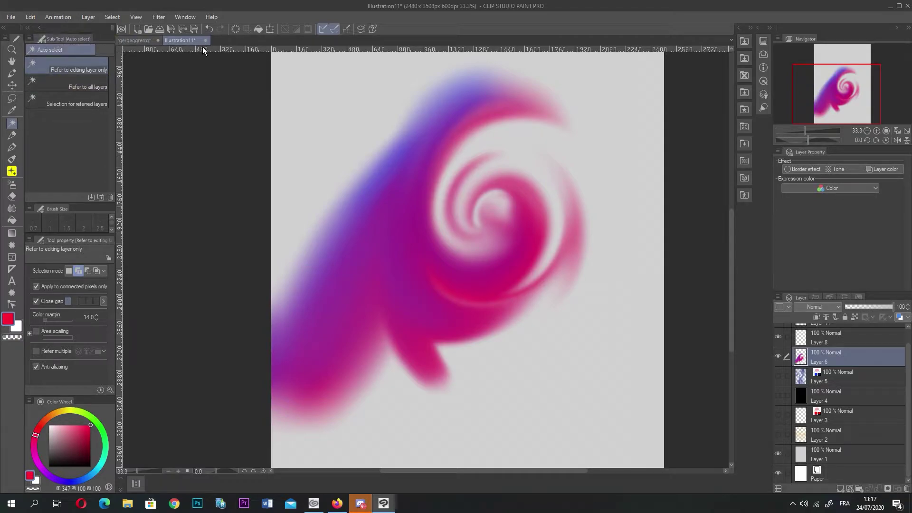
pyautogui.click(332, 131)
pyautogui.scroll(-3, 330, 126)
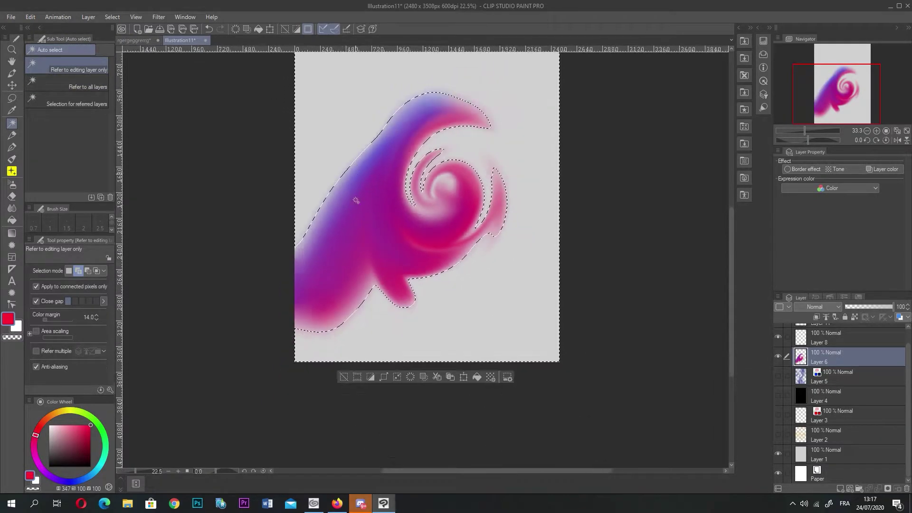
pyautogui.scroll(-3, 306, 138)
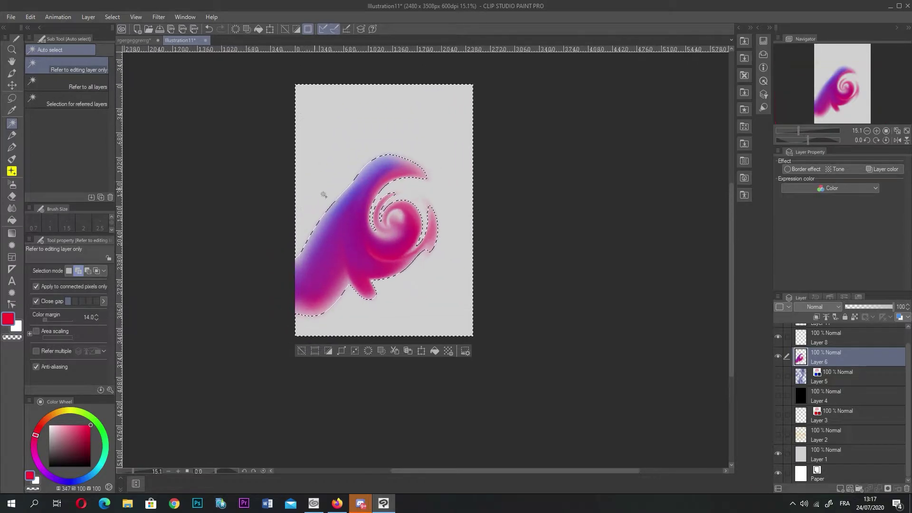
pyautogui.scroll(4, 319, 190)
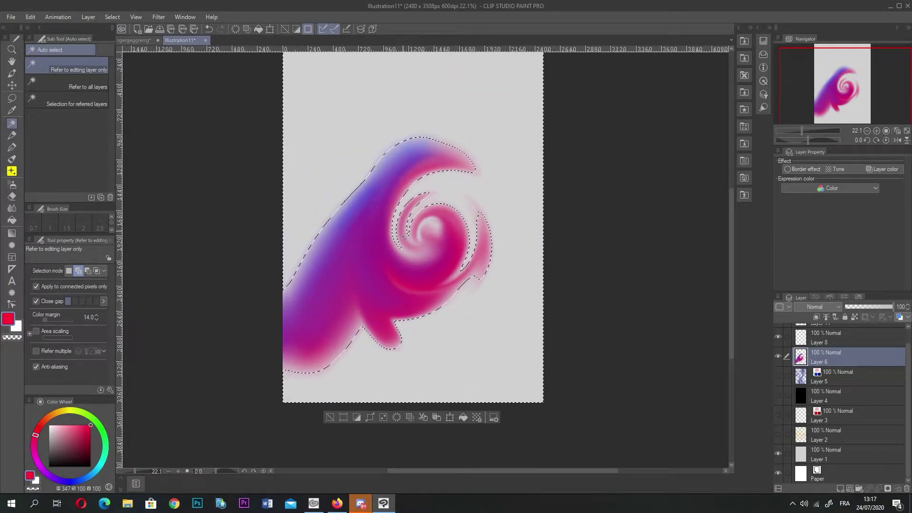
pyautogui.click(330, 417)
pyautogui.click(357, 379)
pyautogui.click(345, 421)
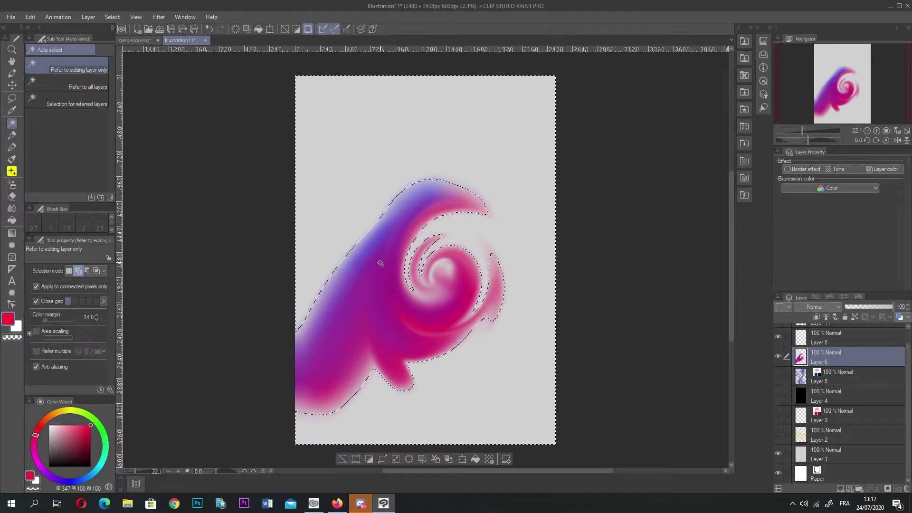
pyautogui.click(369, 458)
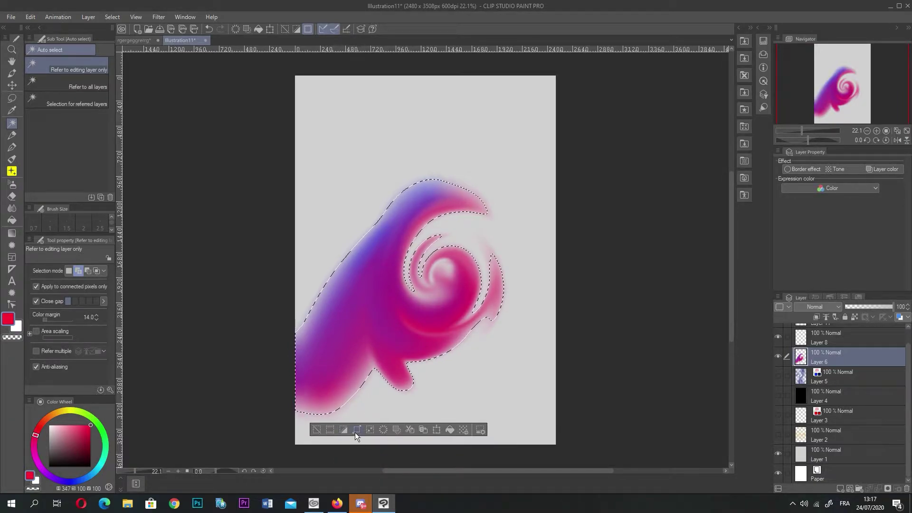
# - Expand the swirl selection by 2 px twice, then shrink it by 1 px including at the canvas edge
pyautogui.click(355, 432)
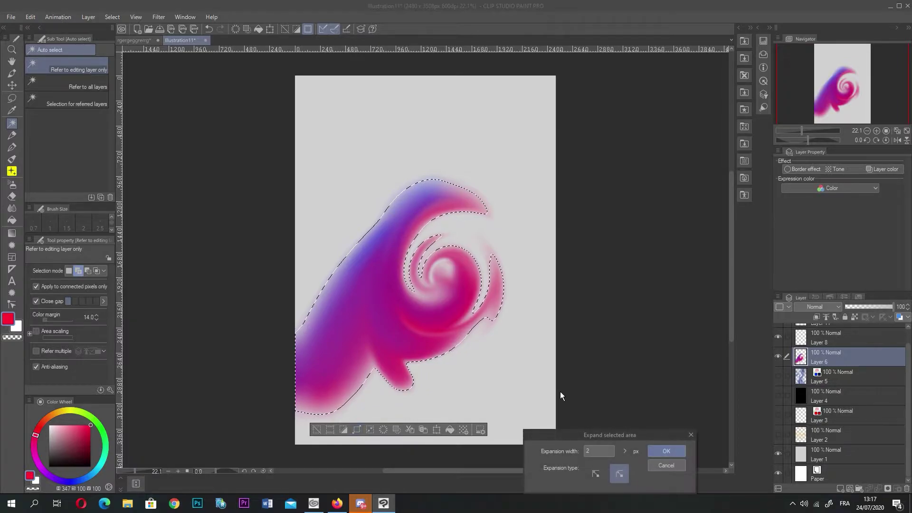
pyautogui.click(670, 449)
pyautogui.scroll(2, 351, 382)
pyautogui.scroll(4, 351, 382)
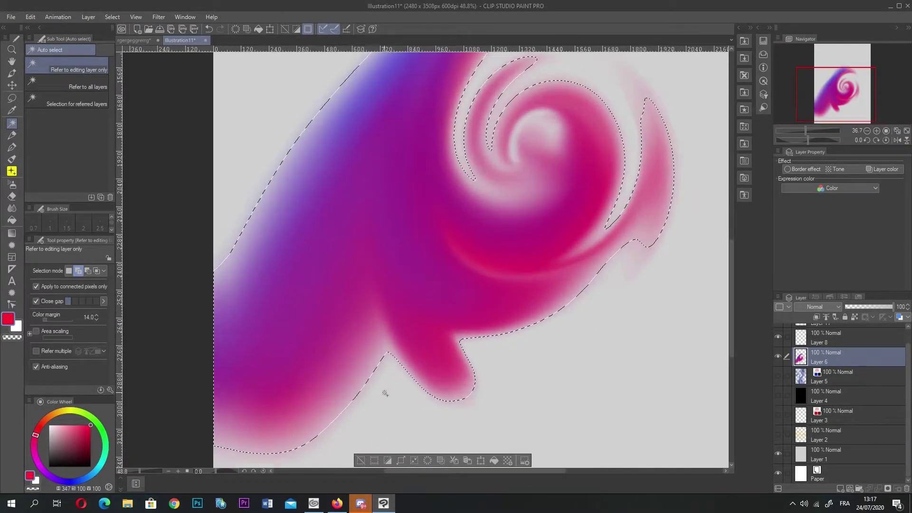
pyautogui.click(442, 461)
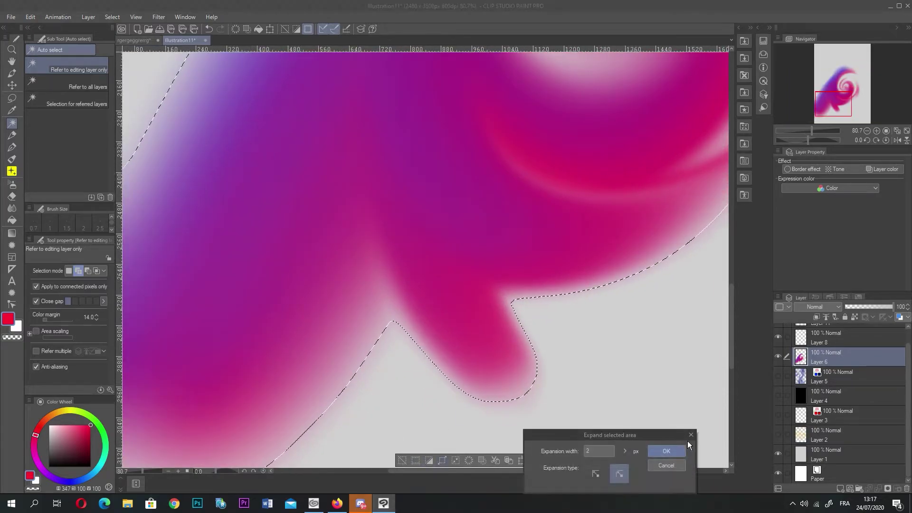
pyautogui.click(671, 449)
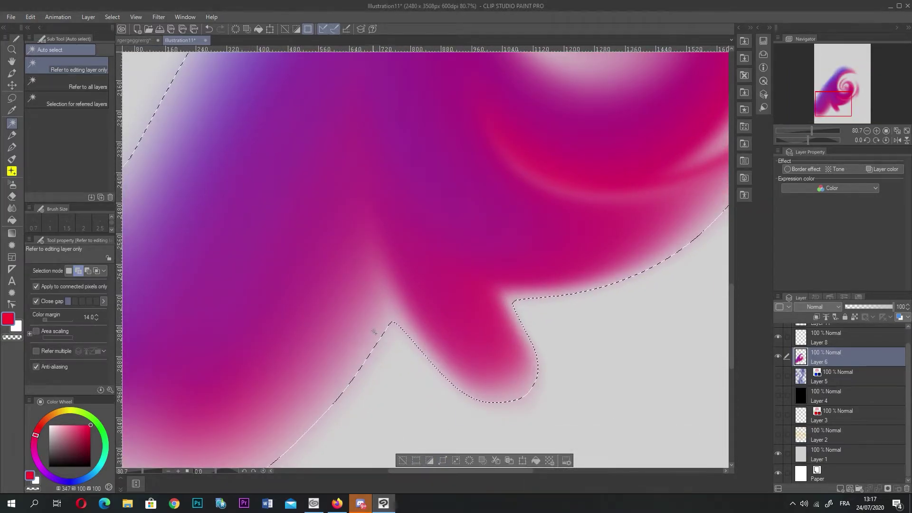
pyautogui.click(455, 460)
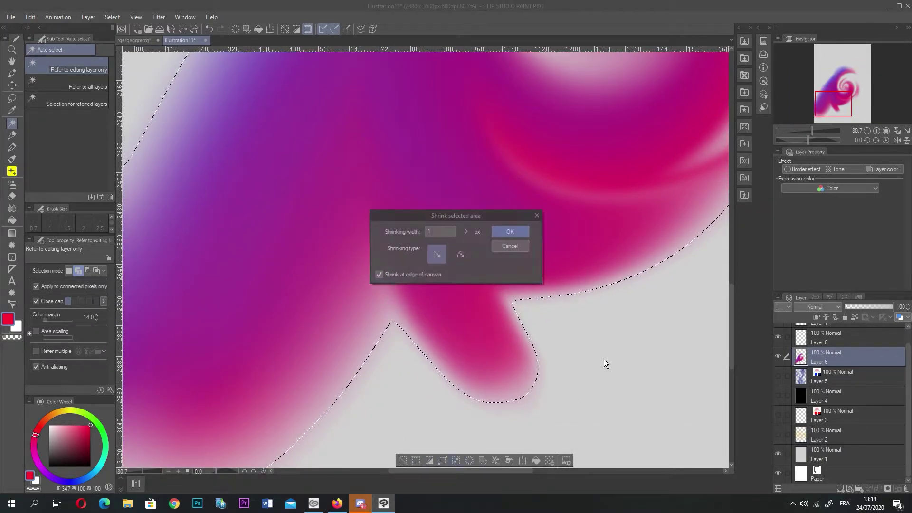
pyautogui.click(525, 232)
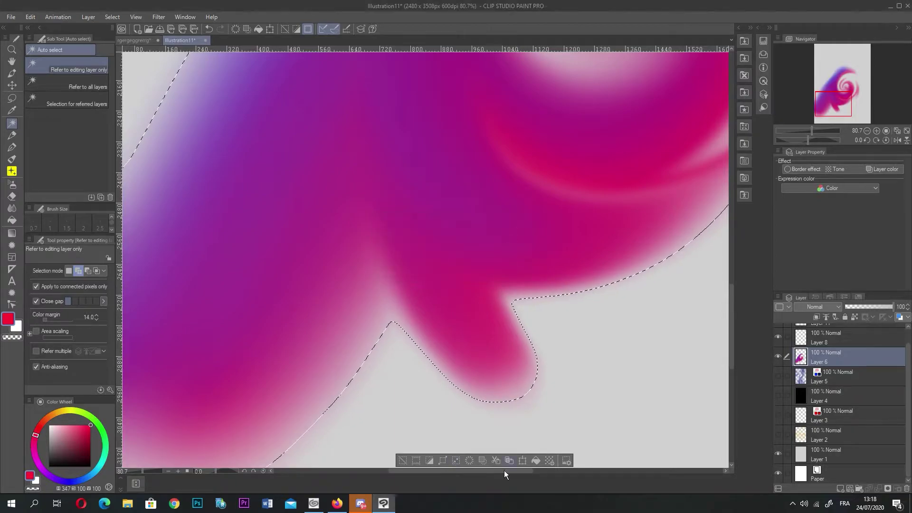
# - Delete the painted swirl inside the selection on Layer 6
pyautogui.click(468, 461)
pyautogui.scroll(-6, 378, 320)
pyautogui.scroll(-4, 379, 320)
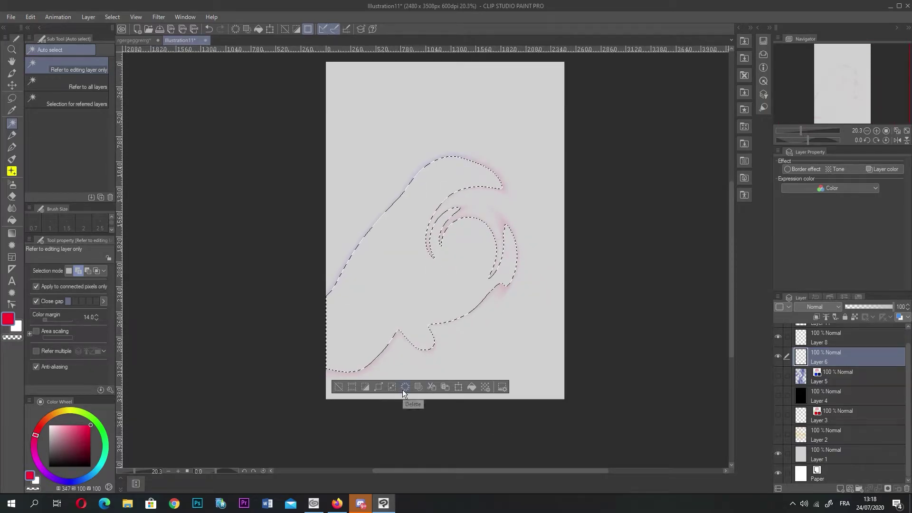
# - Undo the last deletion and instead clear everything outside the swirl selection on Layer 6
pyautogui.hotkey('ctrl', 'z')
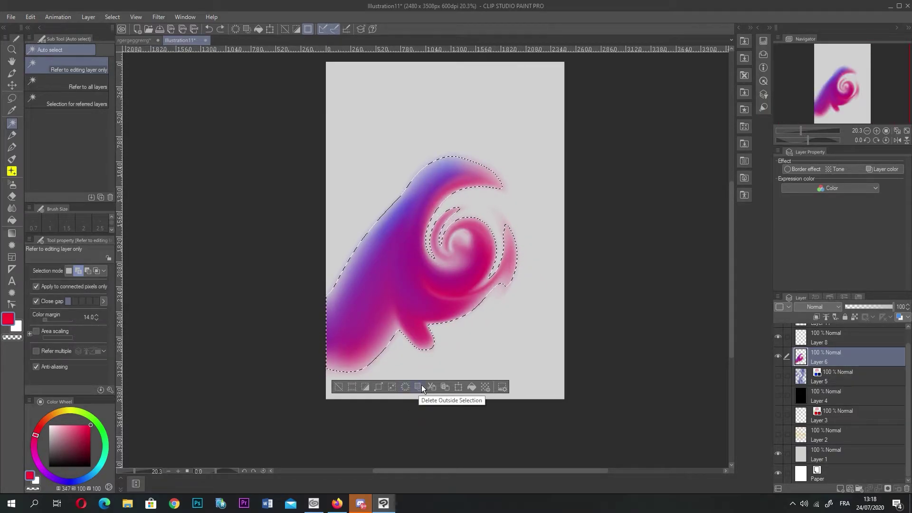
pyautogui.click(421, 386)
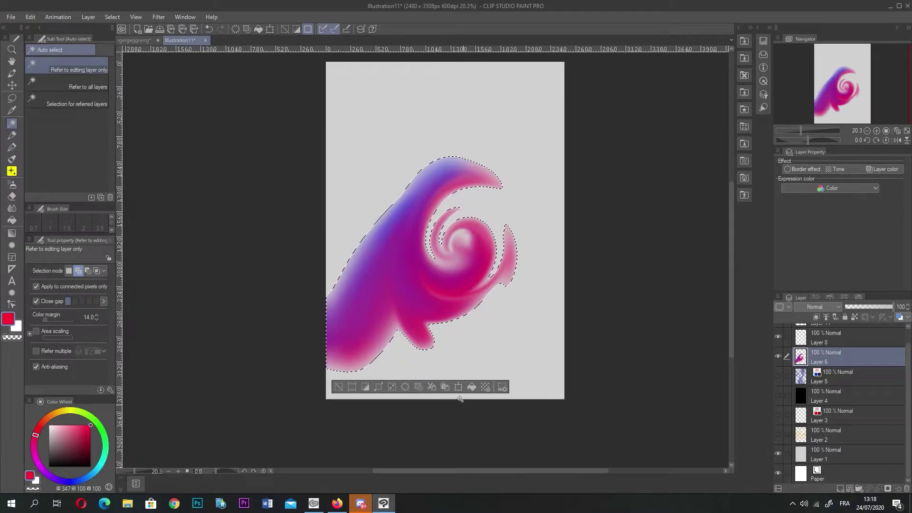
# - Cut and paste the selected swirl onto its own layer and move it up to the top edge of the canvas
pyautogui.click(430, 387)
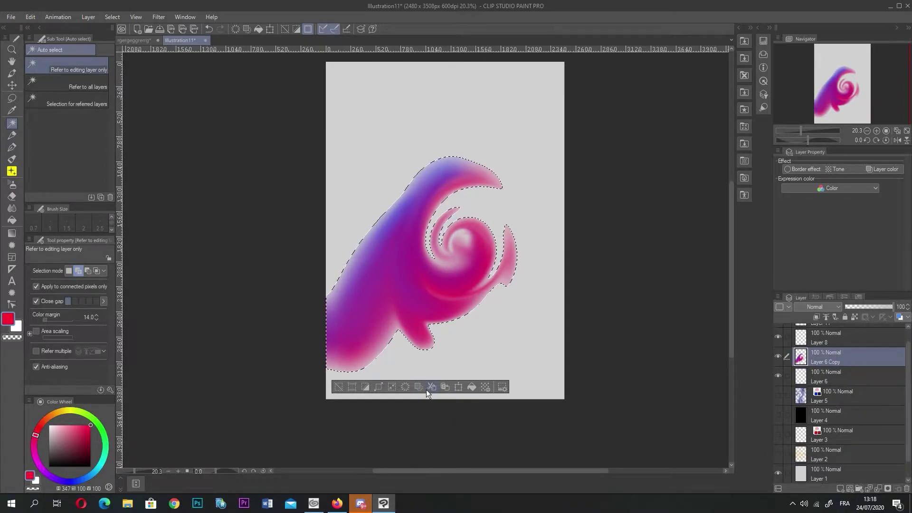
pyautogui.click(12, 85)
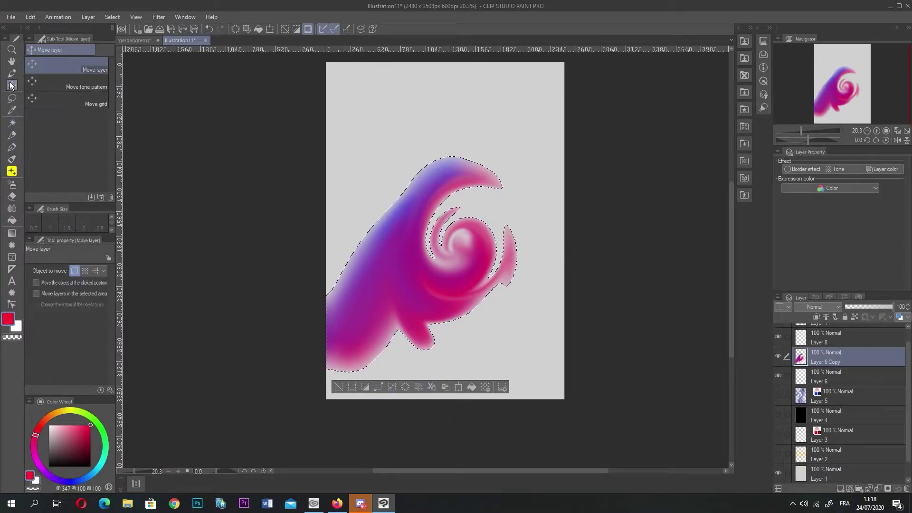
pyautogui.moveTo(412, 233); pyautogui.dragTo(404, 183)
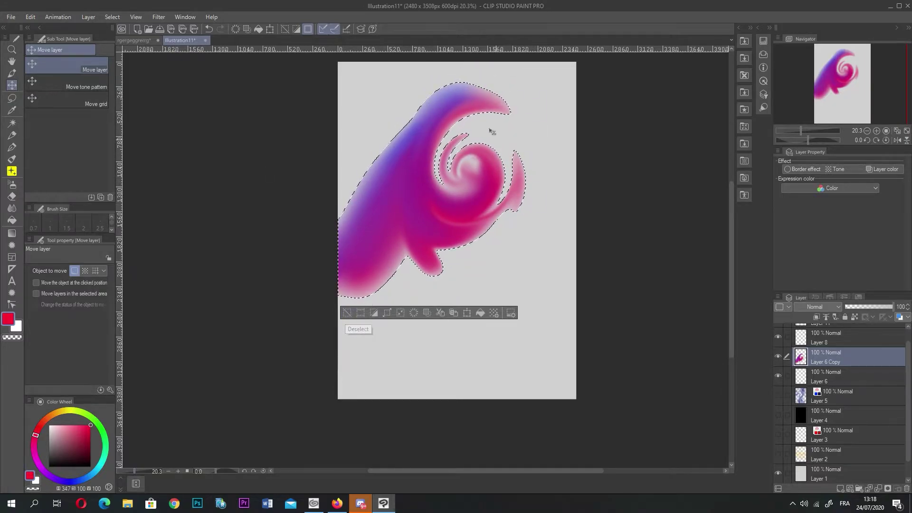
pyautogui.moveTo(347, 198); pyautogui.dragTo(340, 180)
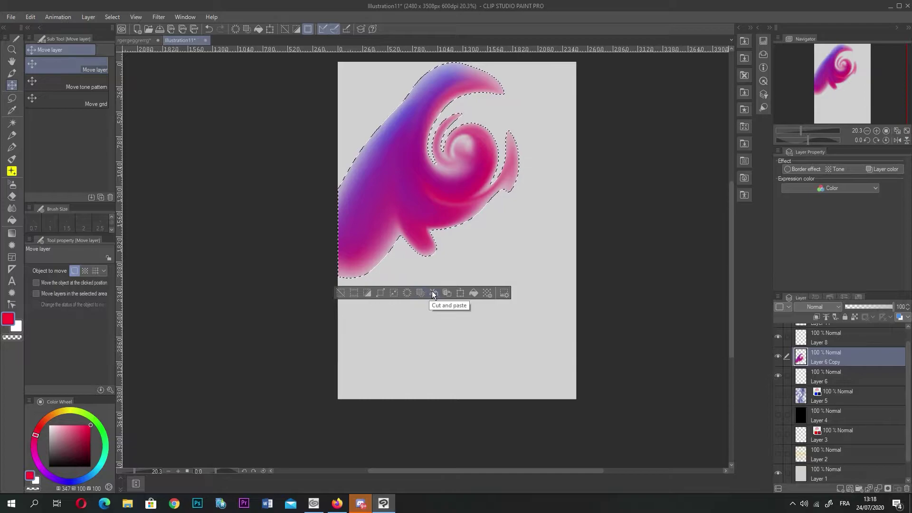
# - Copy and paste the selected swirl onto another layer and move the copy below the first one
pyautogui.click(446, 294)
pyautogui.moveTo(399, 161); pyautogui.dragTo(389, 271)
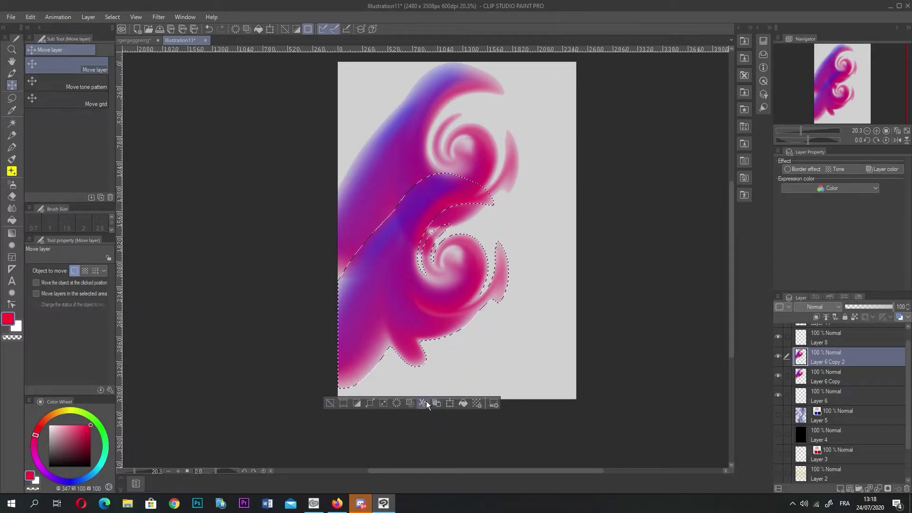
# - Enlarge the lower swirl copy with Scale/Rotate so it spans most of the canvas width
pyautogui.click(447, 401)
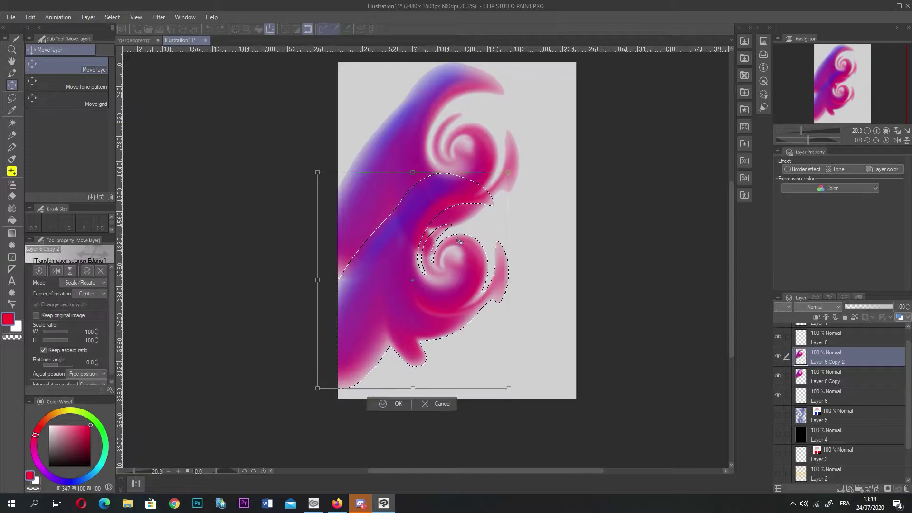
pyautogui.moveTo(509, 172); pyautogui.dragTo(625, 169)
pyautogui.click(427, 431)
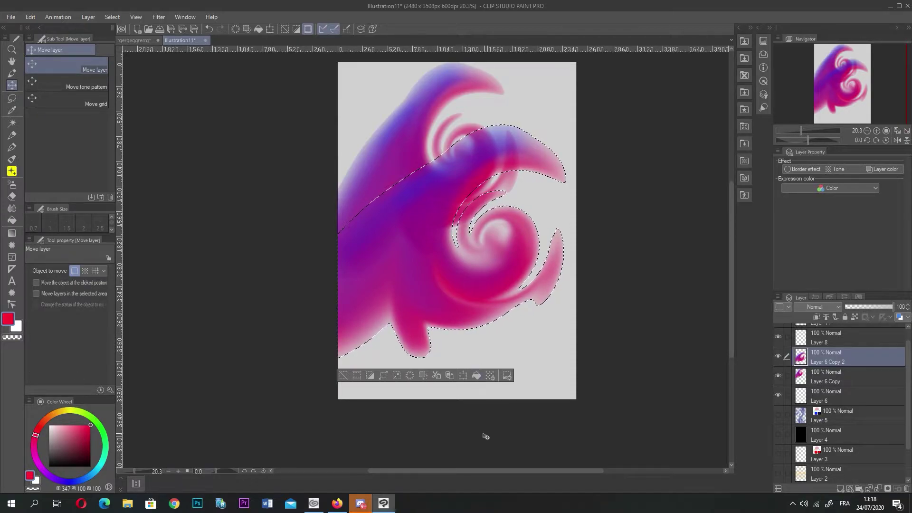
# - Fill the selected swirl copy with the current red, and refill it with a dark green of hue 116, saturation 100, value 45
pyautogui.click(476, 376)
pyautogui.click(91, 448)
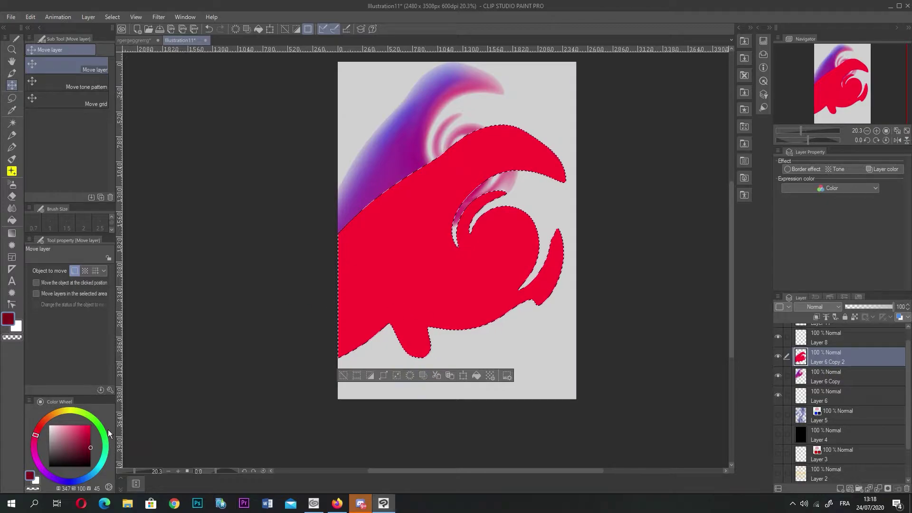
pyautogui.click(100, 426)
pyautogui.click(480, 375)
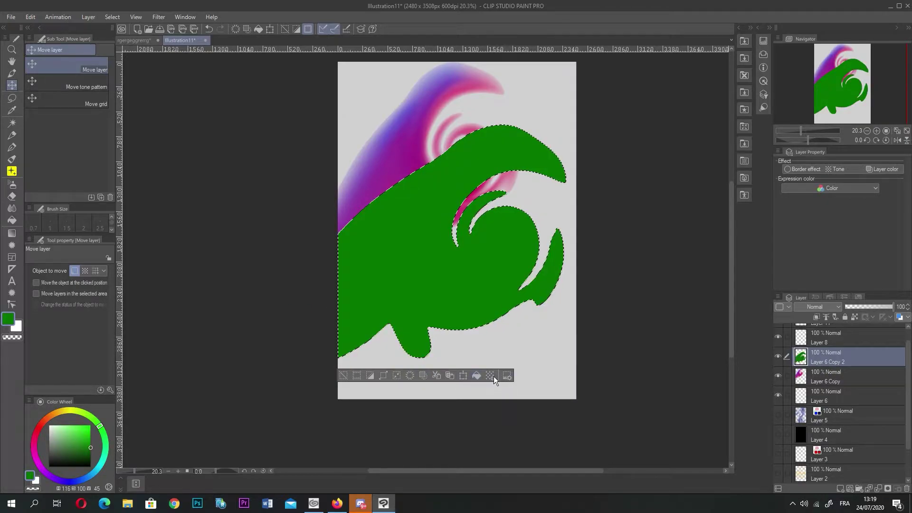
# - Apply a simple circle tone to the green swirl selection with frequency 60, density 70% and angle 0, trying the square type first
pyautogui.click(494, 375)
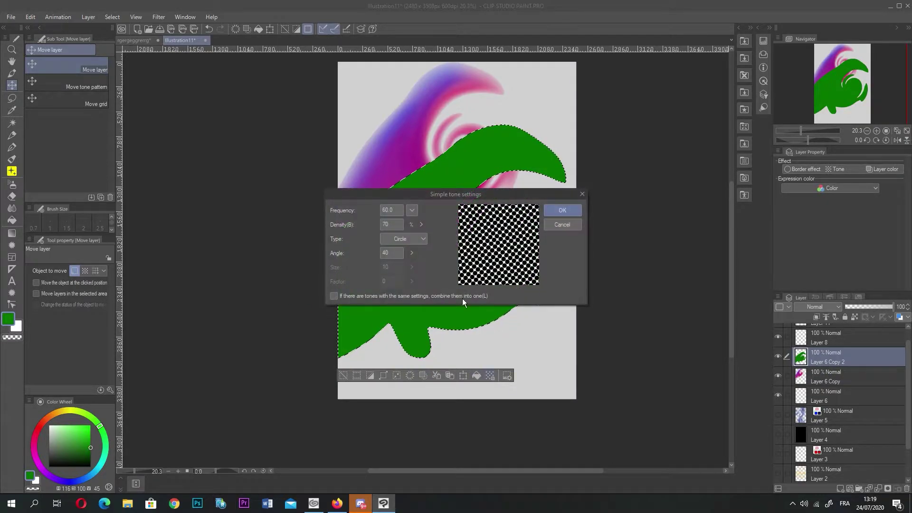
pyautogui.click(389, 209)
pyautogui.moveTo(390, 206); pyautogui.dragTo(326, 205)
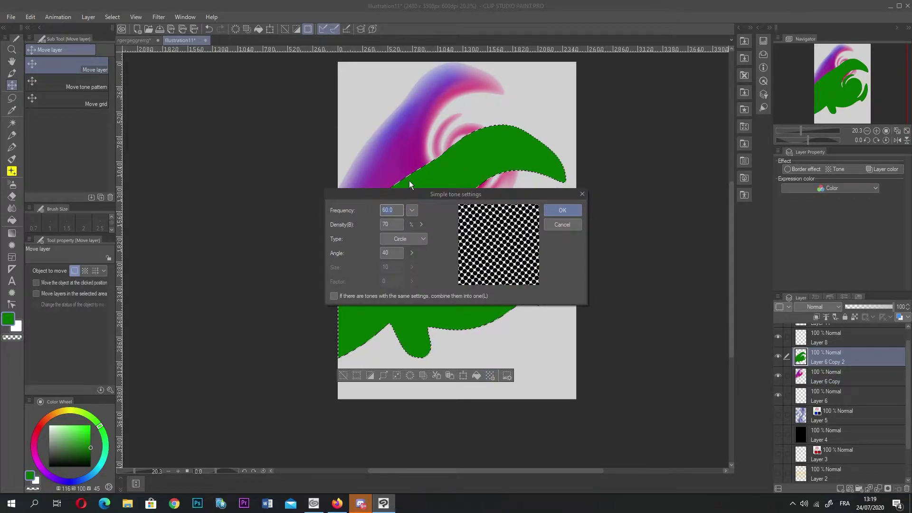
pyautogui.click(410, 239)
pyautogui.click(383, 260)
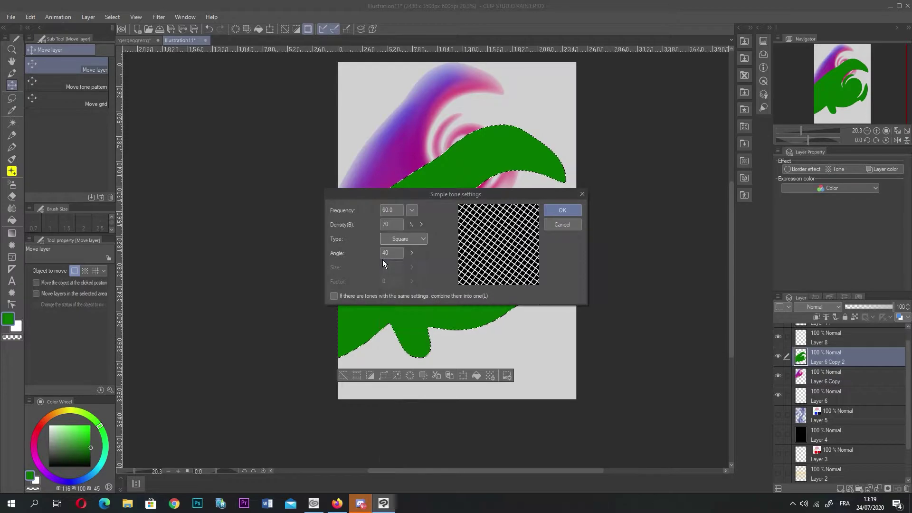
pyautogui.click(409, 239)
pyautogui.click(386, 252)
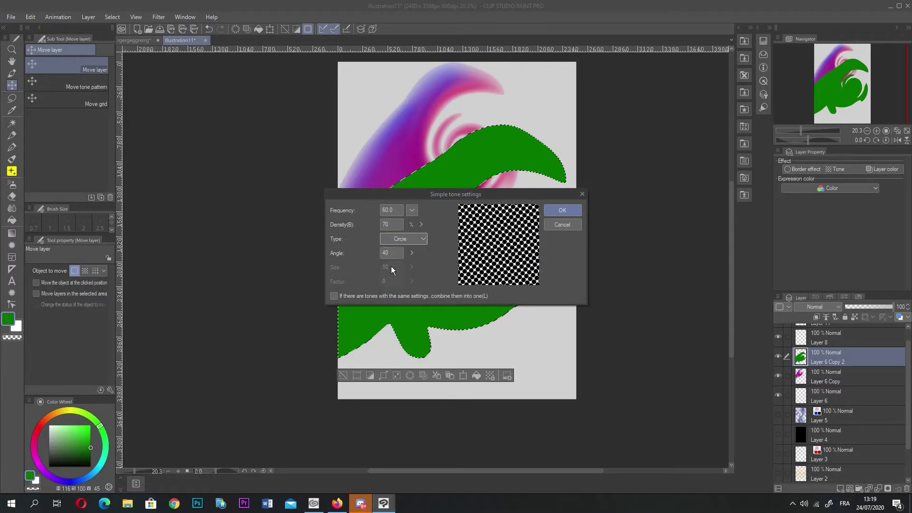
pyautogui.moveTo(395, 252); pyautogui.dragTo(186, 228)
pyautogui.press('Return')
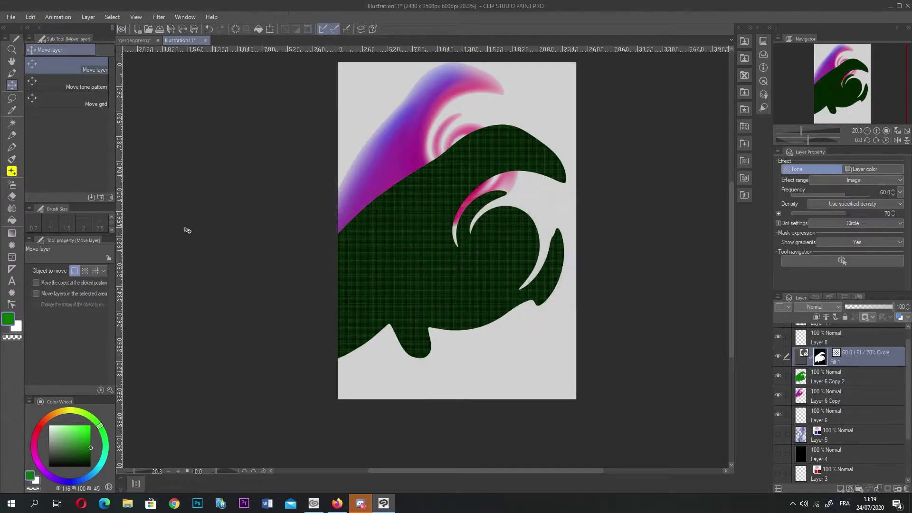
# - Undo the tone and apply a simple circle tone with frequency 75 and density 65% to the green swirl
pyautogui.hotkey('ctrl', 'z')
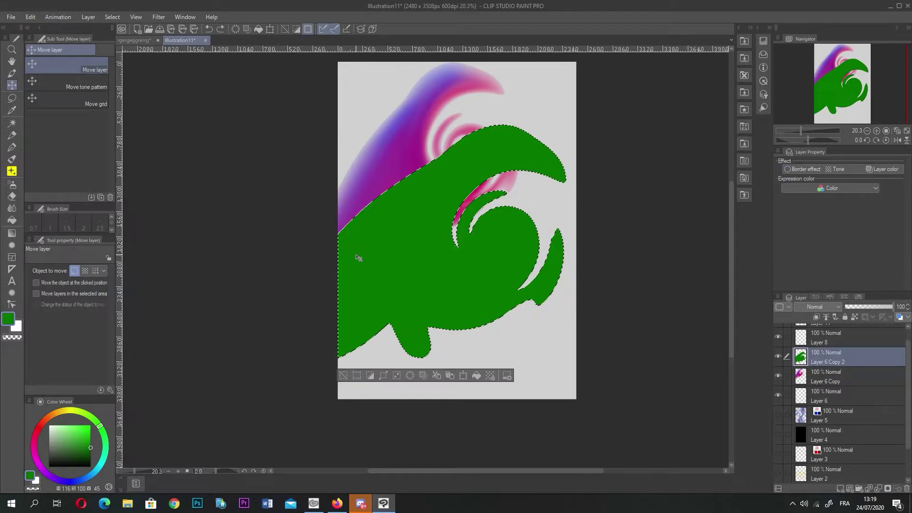
pyautogui.click(491, 375)
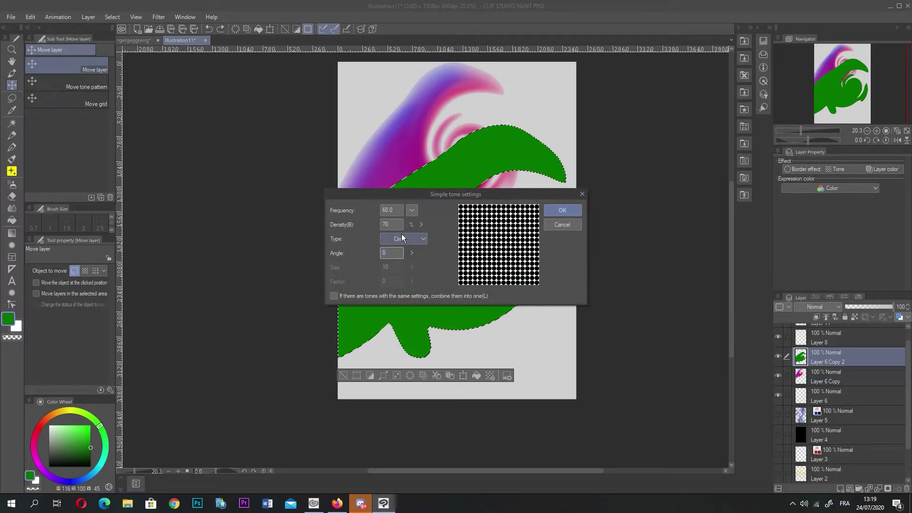
pyautogui.click(389, 208)
pyautogui.write('7')
pyautogui.press('Return')
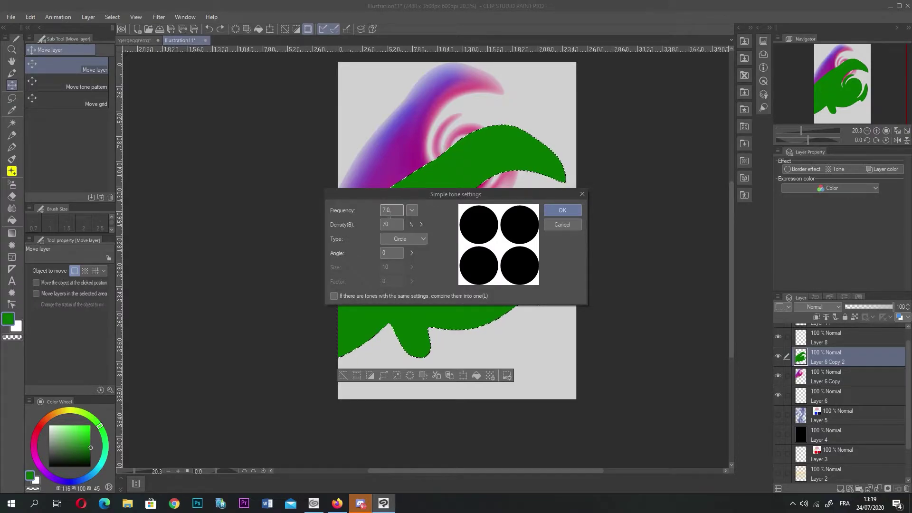
pyautogui.click(386, 210)
pyautogui.write('5')
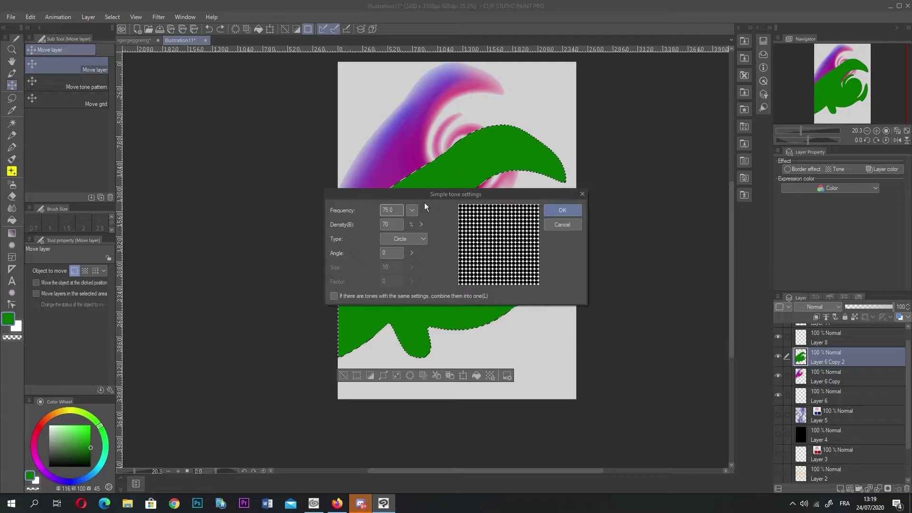
pyautogui.click(388, 221)
pyautogui.click(385, 224)
pyautogui.moveTo(416, 226)
pyautogui.mouseDown()
pyautogui.moveTo(416, 247)
pyautogui.moveTo(416, 227)
pyautogui.moveTo(417, 234)
pyautogui.mouseUp()
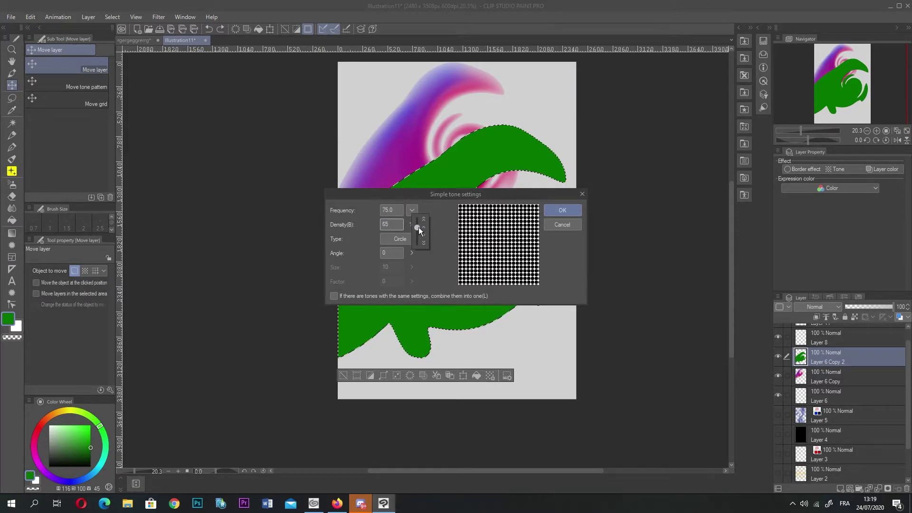
pyautogui.click(562, 210)
# - Inspect the tone dots up close and hide the green Layer 6 Copy 2 beneath them
pyautogui.scroll(8, 383, 300)
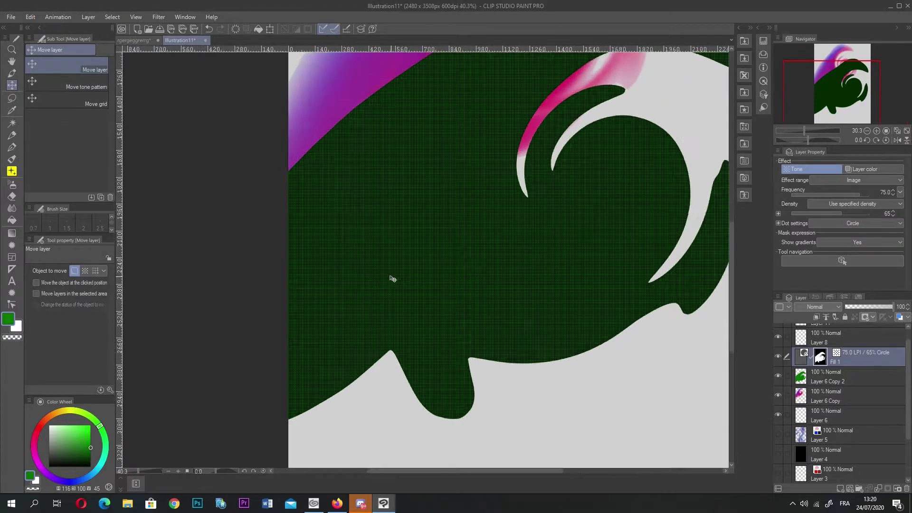
pyautogui.scroll(-4, 391, 279)
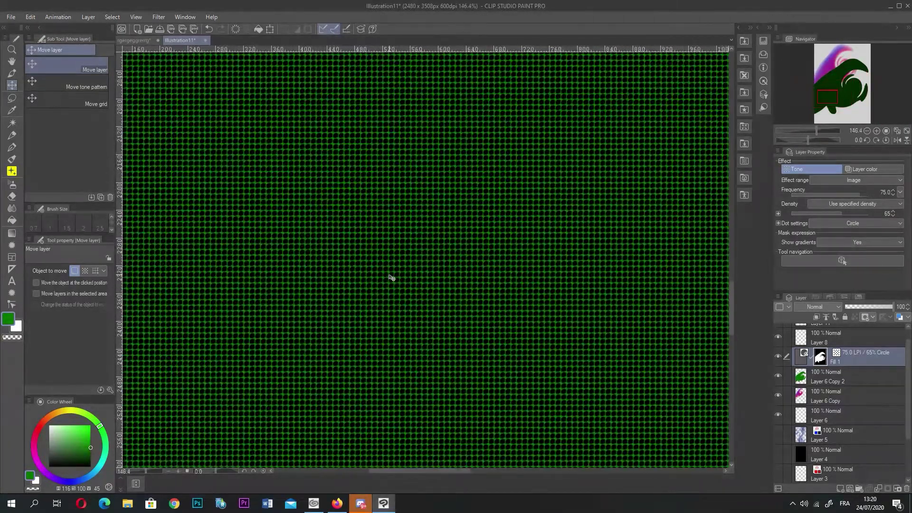
pyautogui.scroll(-5, 482, 275)
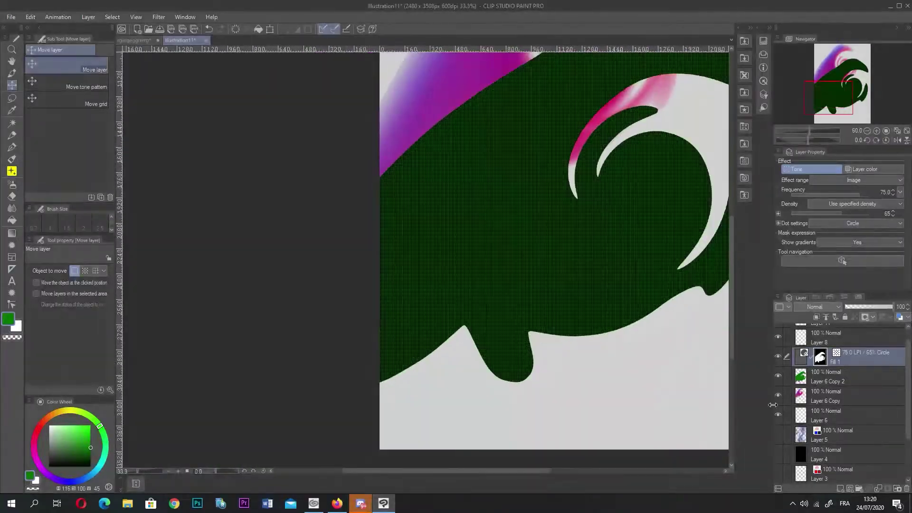
pyautogui.click(777, 375)
pyautogui.scroll(-4, 455, 240)
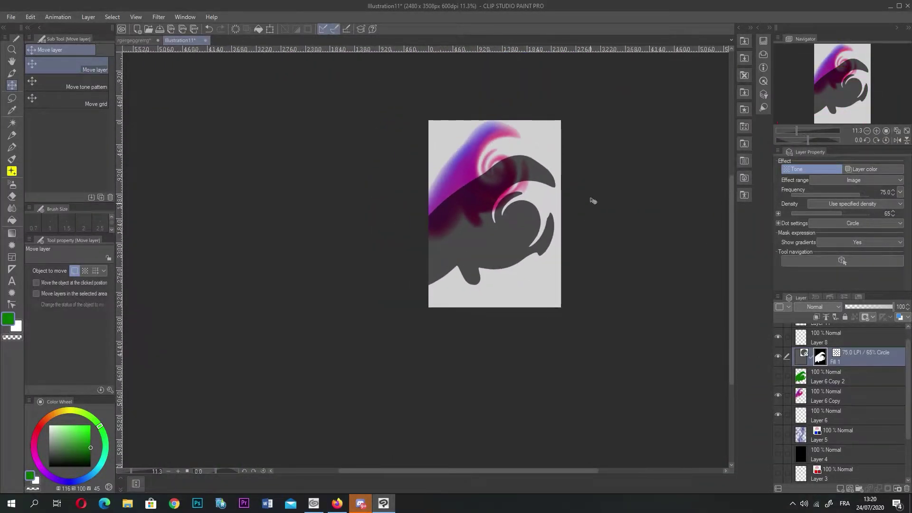
pyautogui.scroll(5, 592, 201)
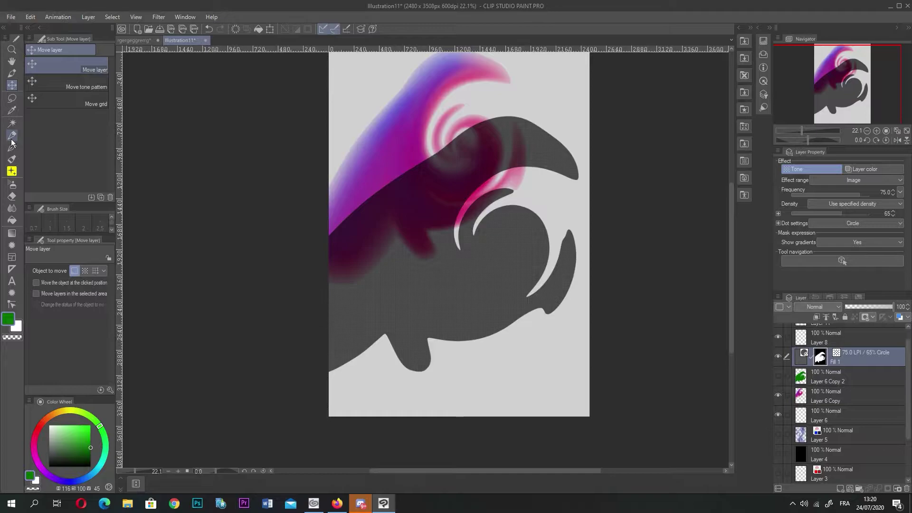
# - Undo the tone, fills, scaling and move of the swirl copy, and make Layer 6 Copy 2 visible again
pyautogui.hotkey('ctrl', 'z')
pyautogui.hotkey('ctrl', 'z')
pyautogui.hotkey('ctrl', 'z')
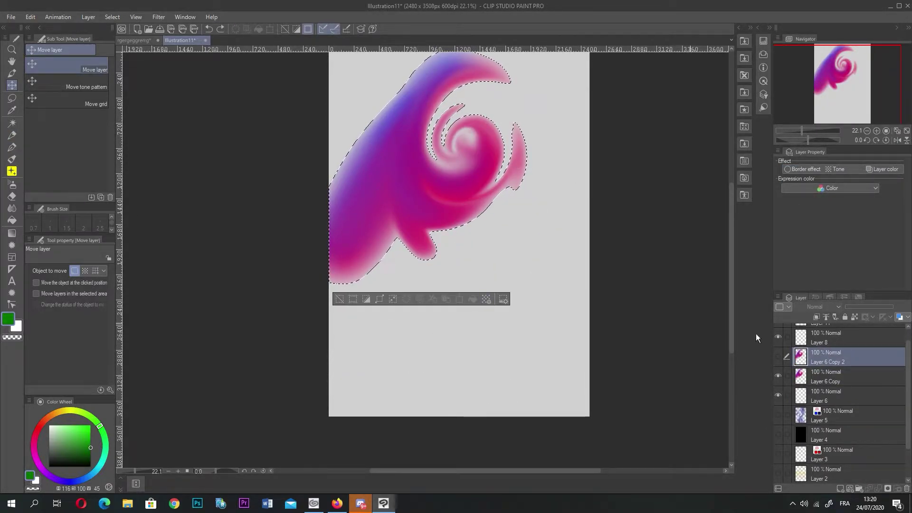
pyautogui.click(778, 356)
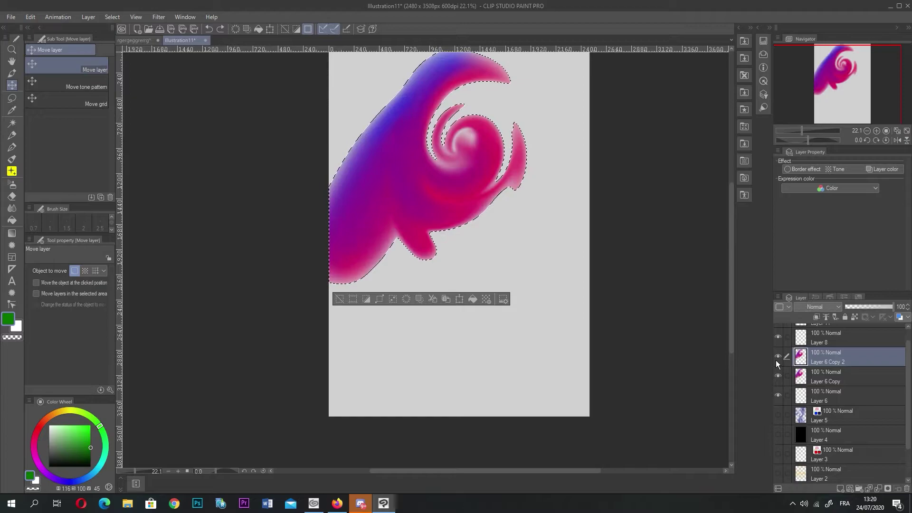
# - Apply a simple tone with frequency 45 to the gradient swirl selection and examine its dot pattern
pyautogui.click(482, 298)
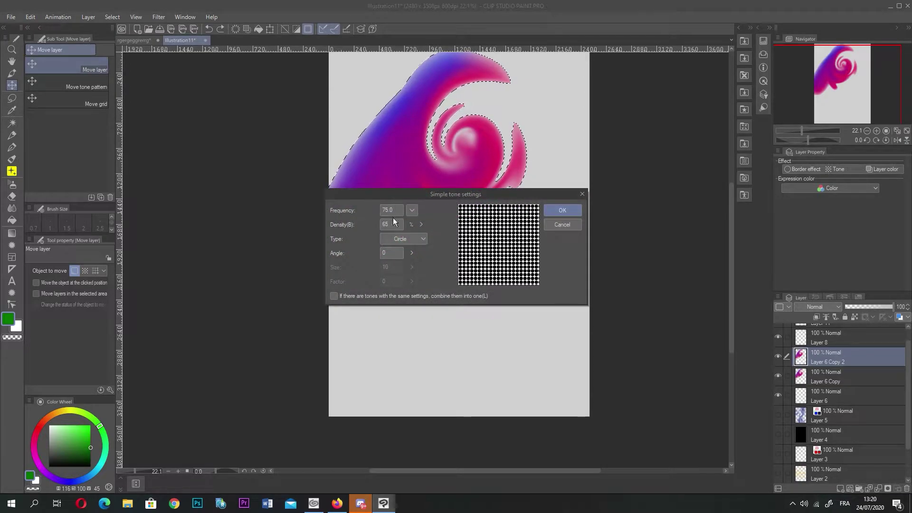
pyautogui.click(389, 210)
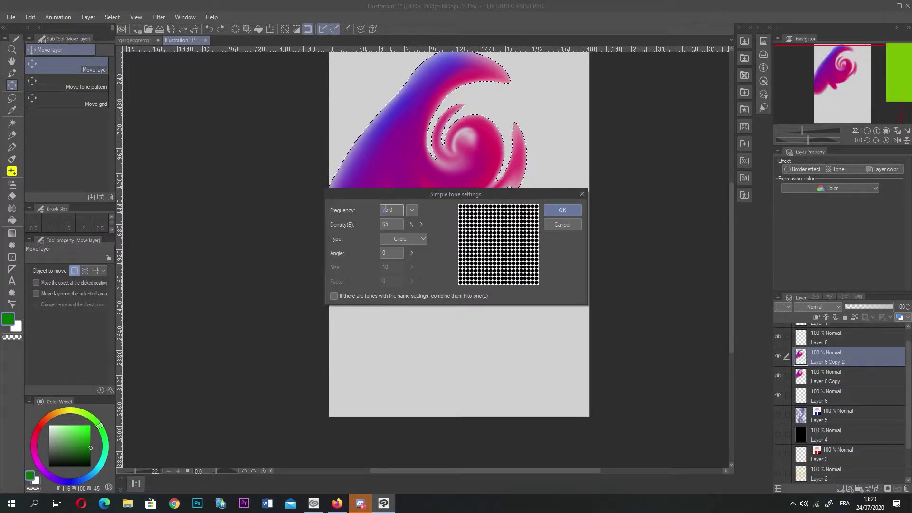
pyautogui.moveTo(386, 210); pyautogui.dragTo(358, 214)
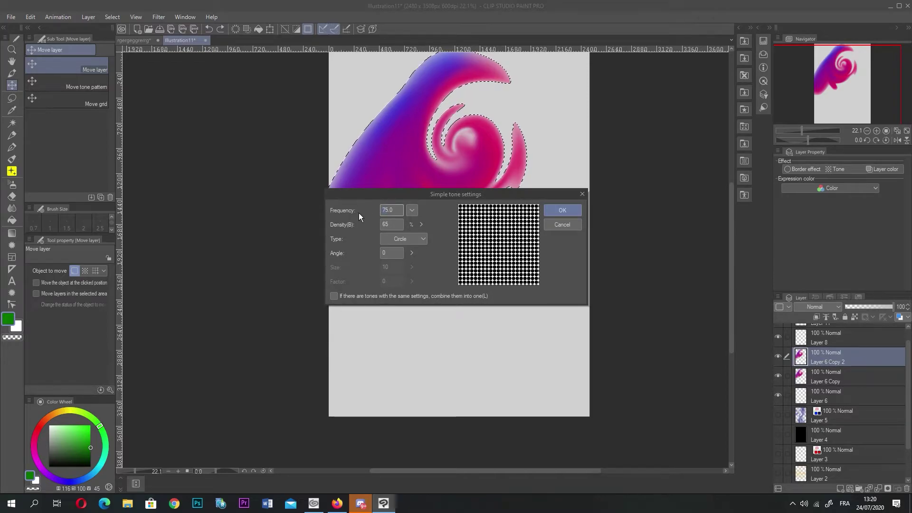
pyautogui.write('44')
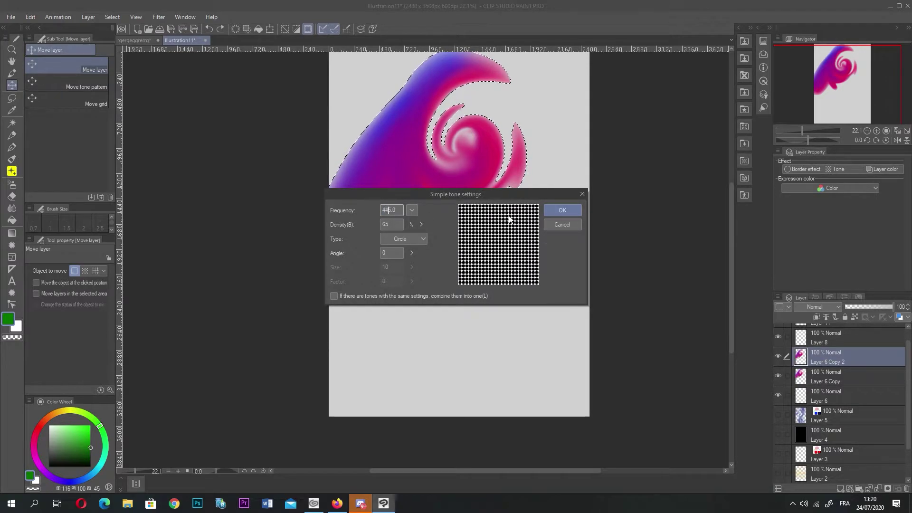
pyautogui.press('BackSpace')
pyautogui.click(562, 210)
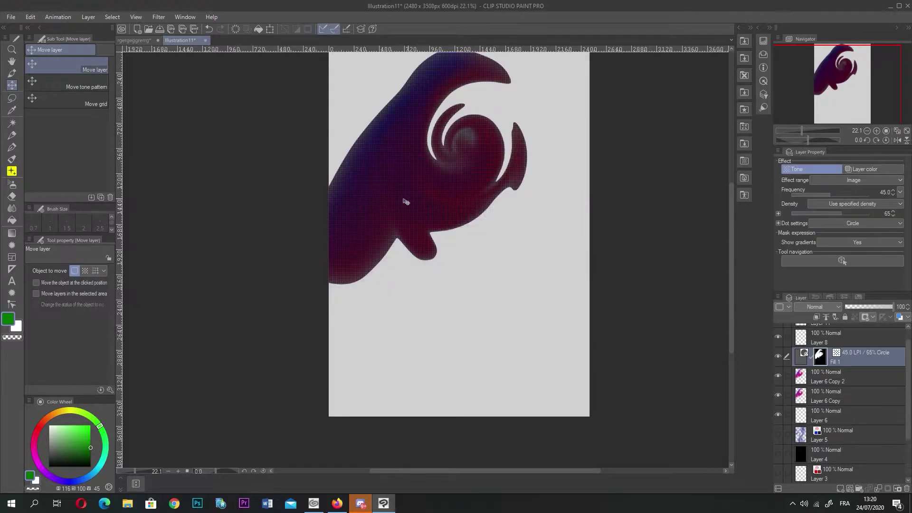
pyautogui.scroll(2, 383, 195)
pyautogui.scroll(6, 384, 194)
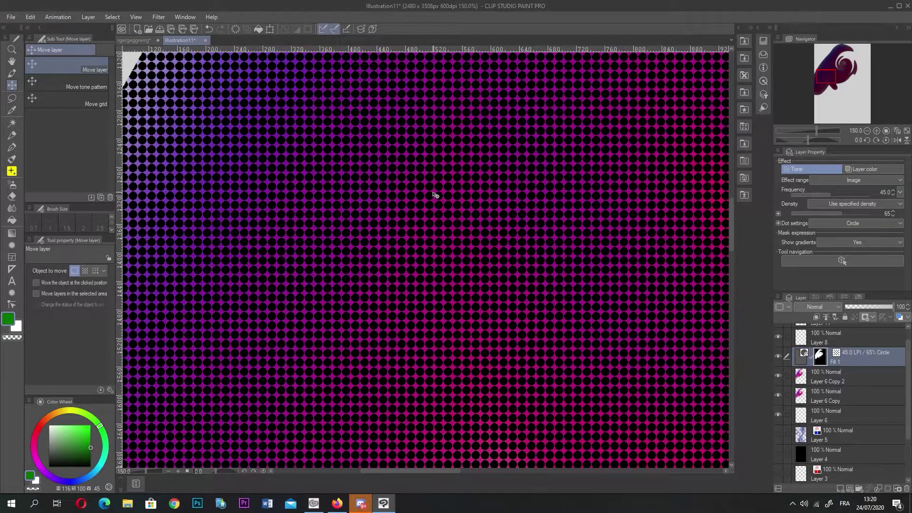
pyautogui.scroll(-5, 294, 299)
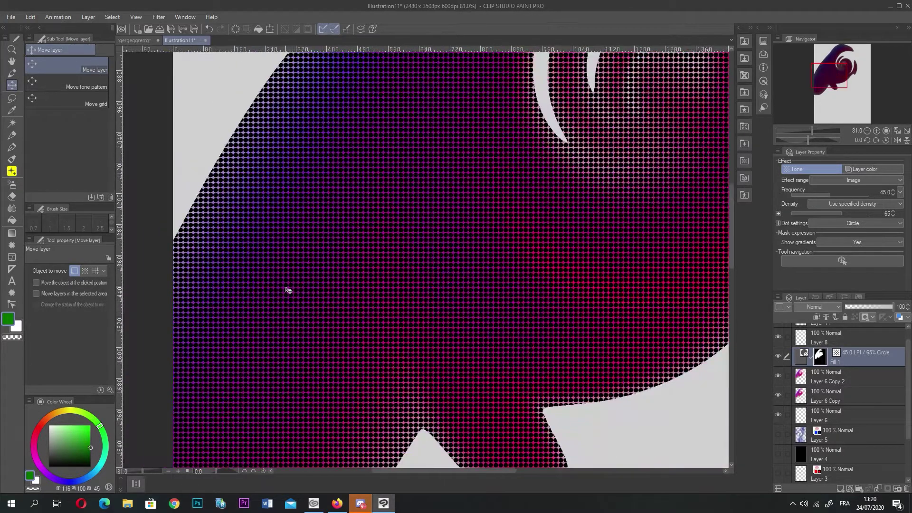
# - Hide Layer 6 Copy 2, Layer 6 Copy and the toned Fill 1 layer to clear the canvas
pyautogui.scroll(-2, 279, 289)
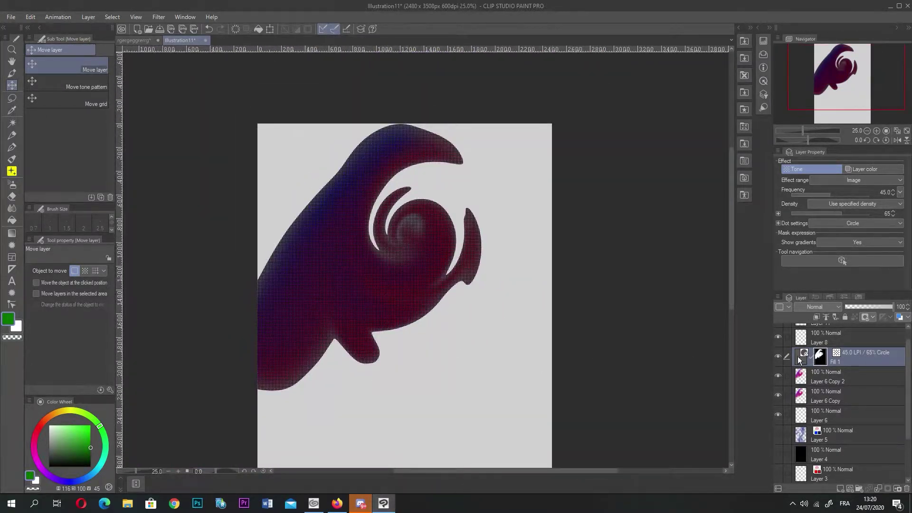
pyautogui.click(778, 376)
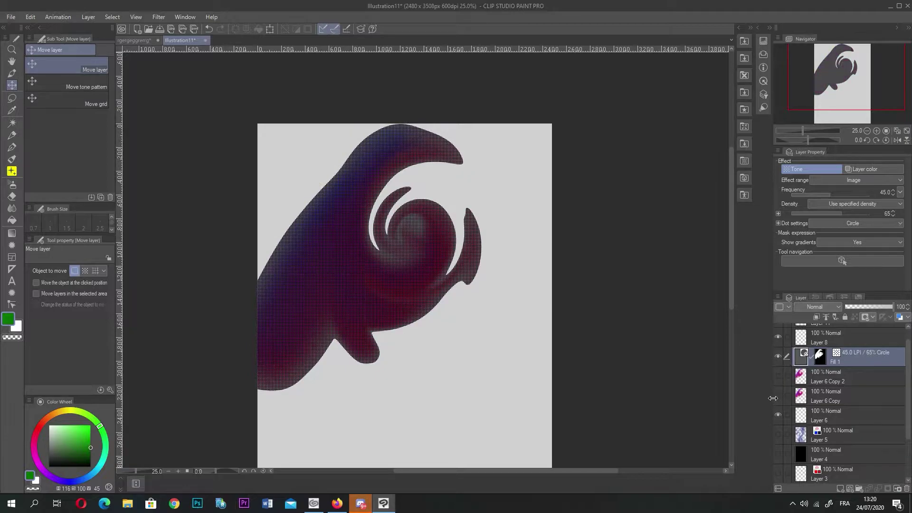
pyautogui.click(778, 396)
pyautogui.click(778, 357)
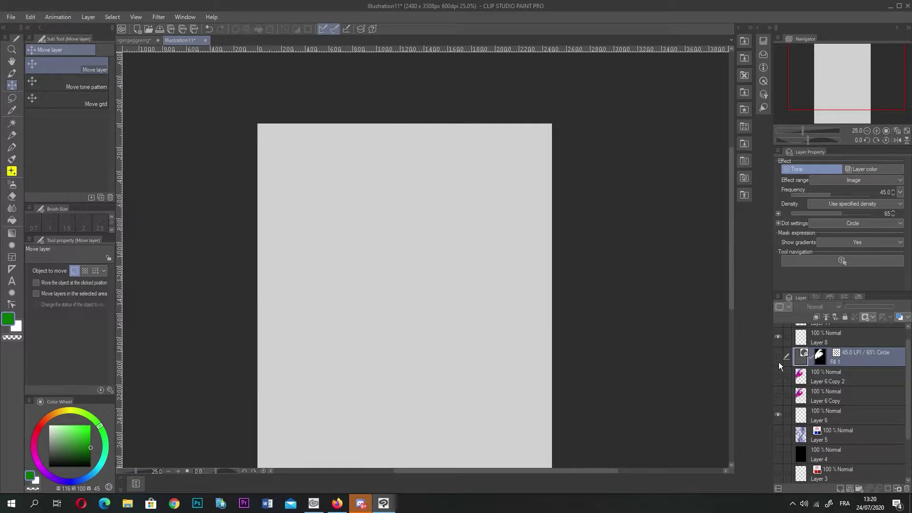
pyautogui.click(785, 415)
# - Choose the Special ruler and set its type to Parallel curve
pyautogui.click(12, 269)
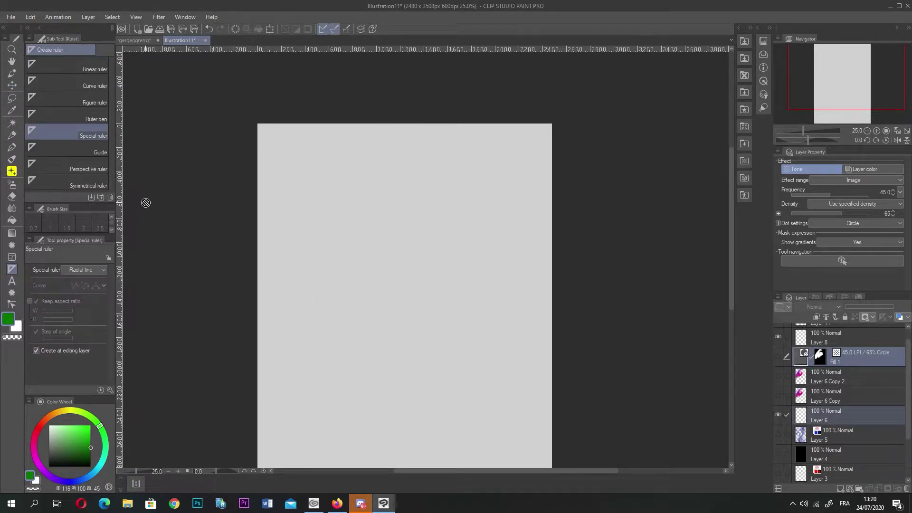
pyautogui.click(74, 113)
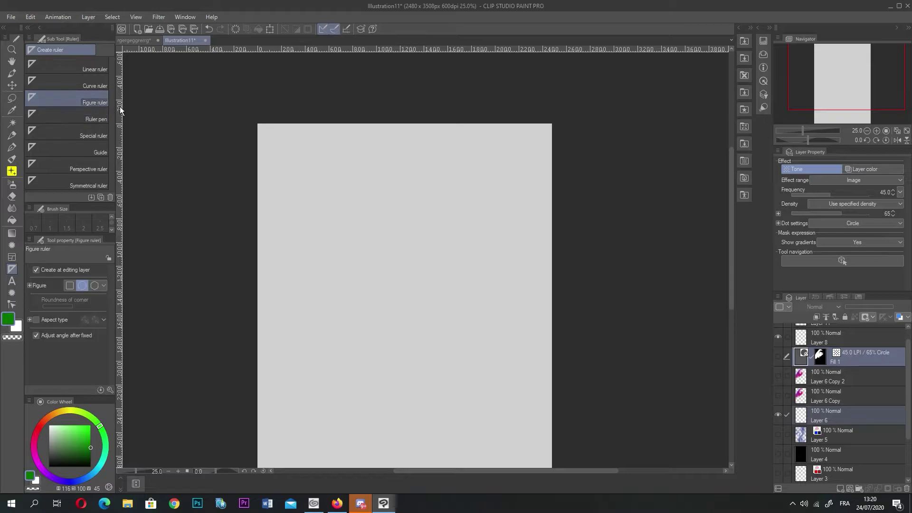
pyautogui.click(85, 127)
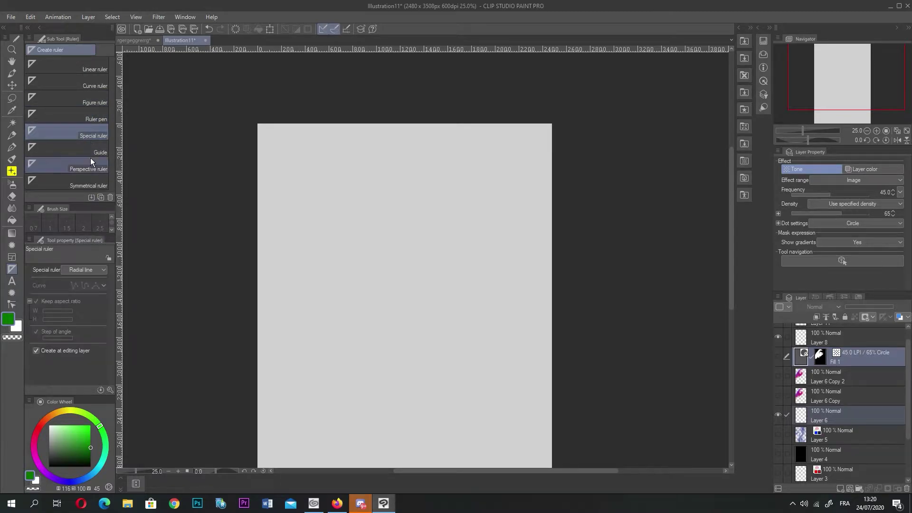
pyautogui.click(74, 270)
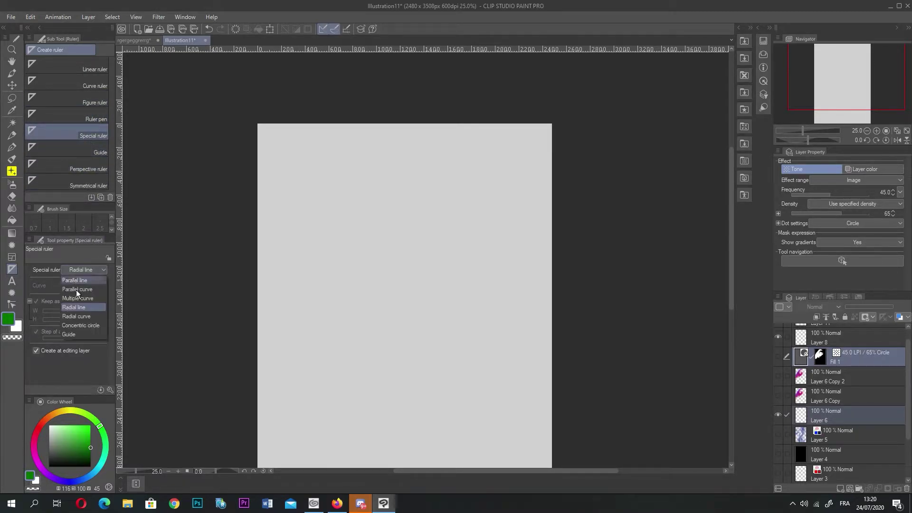
pyautogui.click(82, 287)
pyautogui.click(80, 270)
pyautogui.click(81, 289)
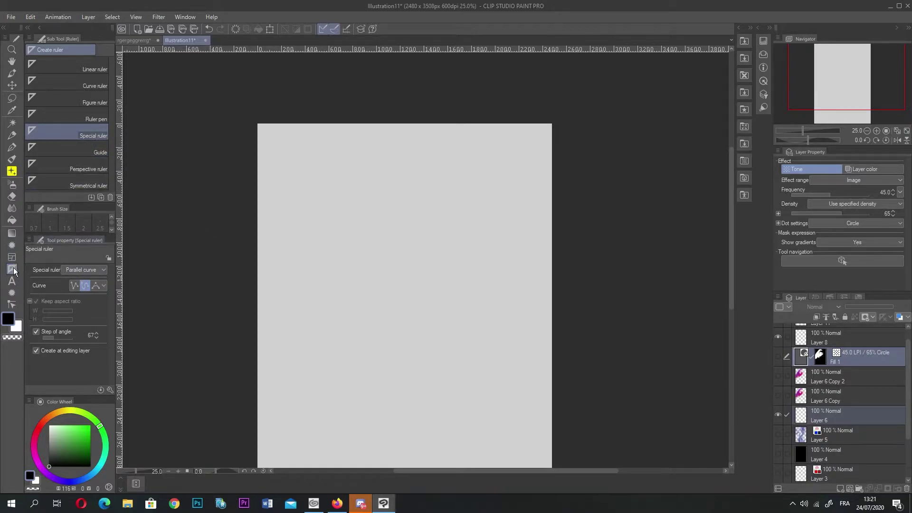
# - Add a new layer and lay a parallel curve ruler sweeping from the page's upper left edge down to its right edge
pyautogui.click(837, 489)
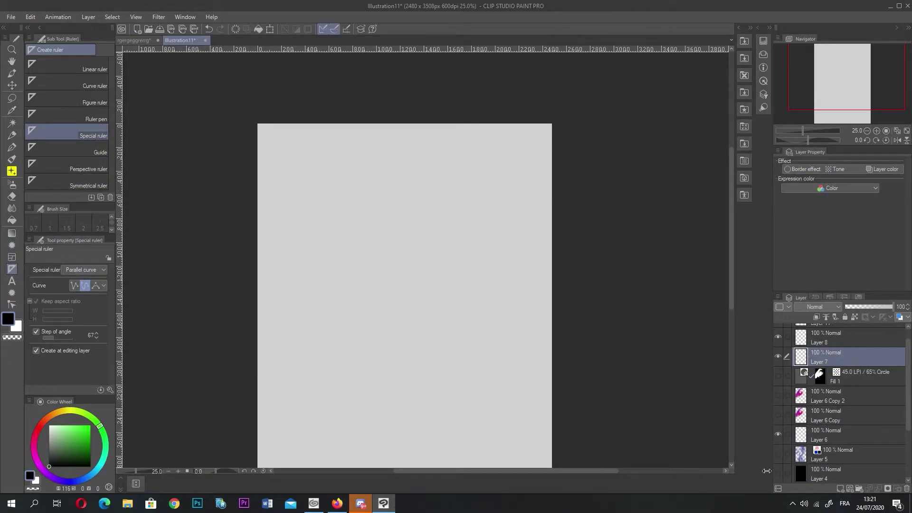
pyautogui.click(250, 217)
pyautogui.click(297, 329)
pyautogui.click(422, 397)
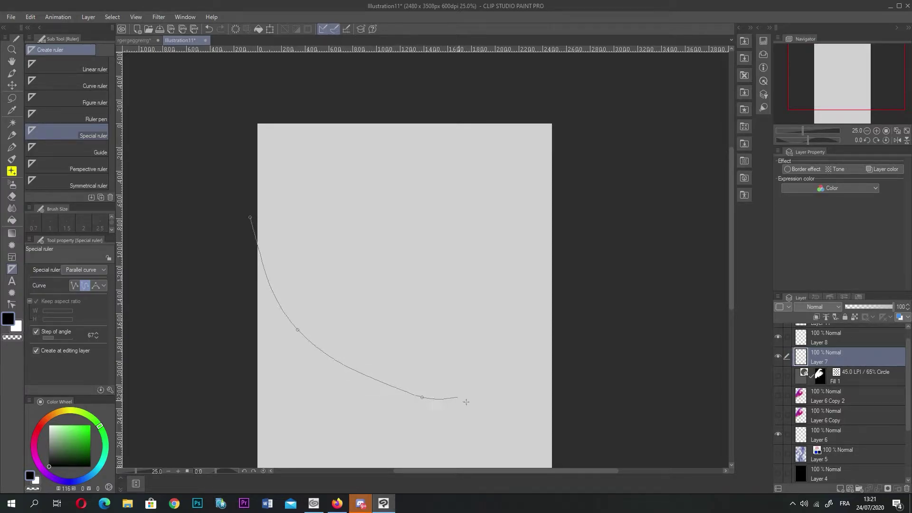
pyautogui.doubleClick(570, 376)
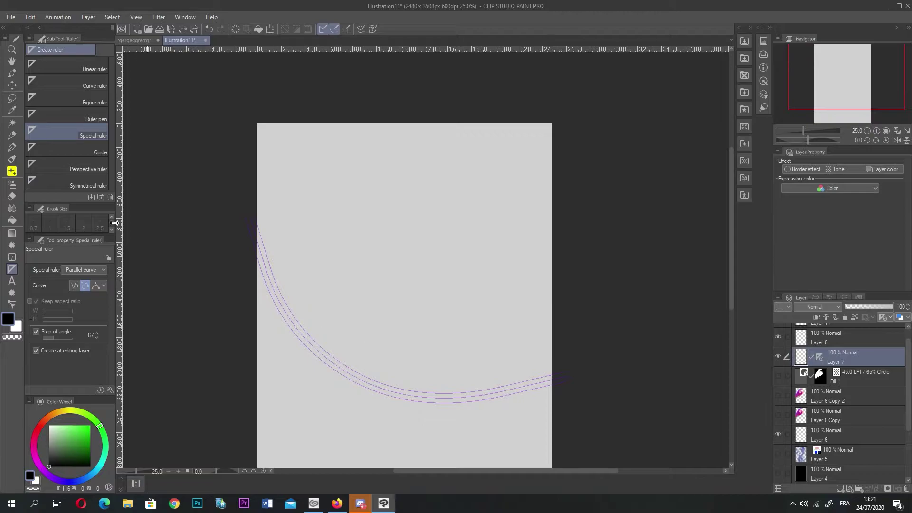
# - Draw four black G-pen lines of brush size 11.2 parallel to the curve ruler, above it on the new layer
pyautogui.click(11, 147)
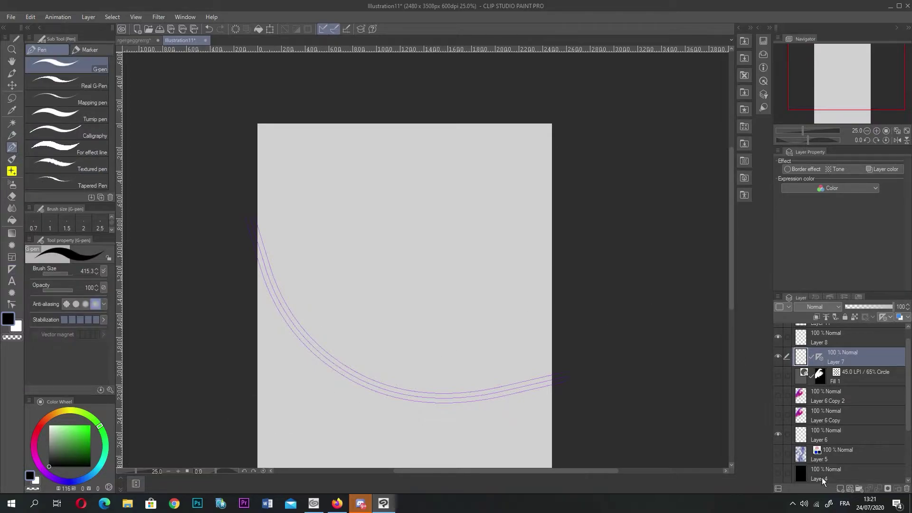
pyautogui.moveTo(65, 273); pyautogui.dragTo(62, 274)
pyautogui.click(58, 274)
pyautogui.moveTo(255, 219)
pyautogui.mouseDown()
pyautogui.moveTo(284, 298)
pyautogui.moveTo(468, 390)
pyautogui.moveTo(553, 373)
pyautogui.mouseUp()
pyautogui.moveTo(261, 203)
pyautogui.mouseDown()
pyautogui.moveTo(270, 241)
pyautogui.moveTo(357, 365)
pyautogui.moveTo(553, 370)
pyautogui.mouseUp()
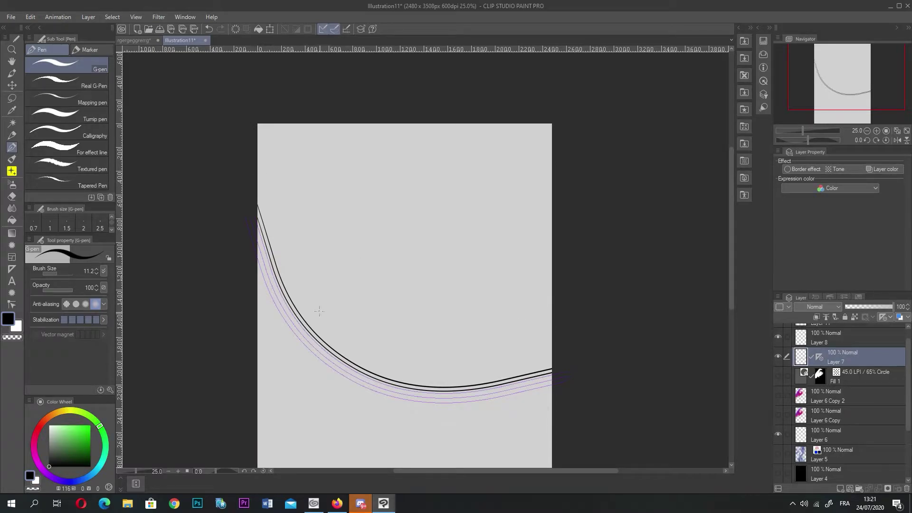
pyautogui.moveTo(265, 174)
pyautogui.mouseDown()
pyautogui.moveTo(274, 226)
pyautogui.moveTo(342, 346)
pyautogui.moveTo(553, 360)
pyautogui.mouseUp()
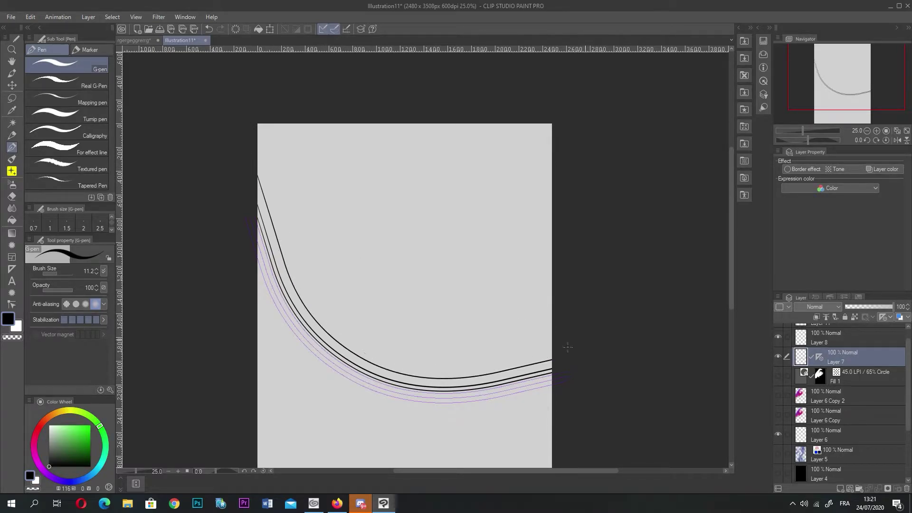
pyautogui.moveTo(257, 167)
pyautogui.mouseDown()
pyautogui.moveTo(309, 304)
pyautogui.moveTo(531, 367)
pyautogui.moveTo(553, 357)
pyautogui.mouseUp()
# - Delete the ruler from Layer 7 and inspect the remaining parallel curves
pyautogui.click(819, 357)
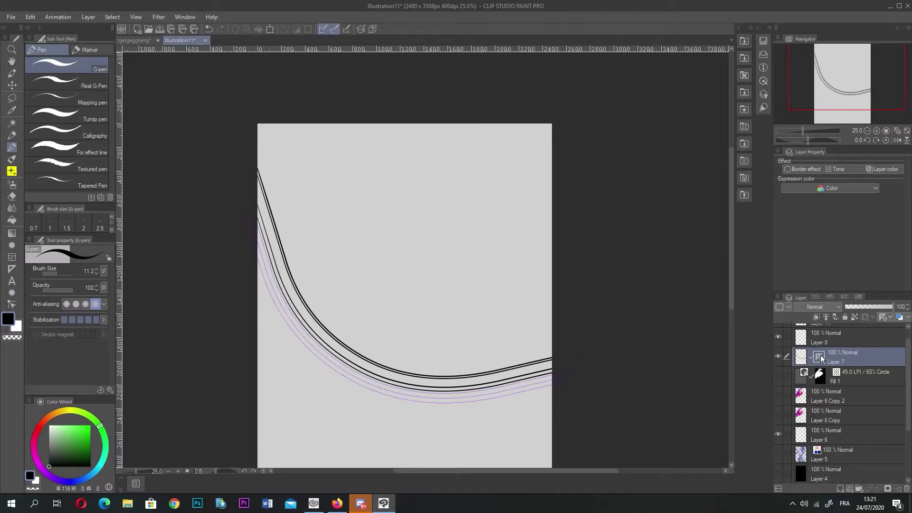
pyautogui.rightClick(817, 357)
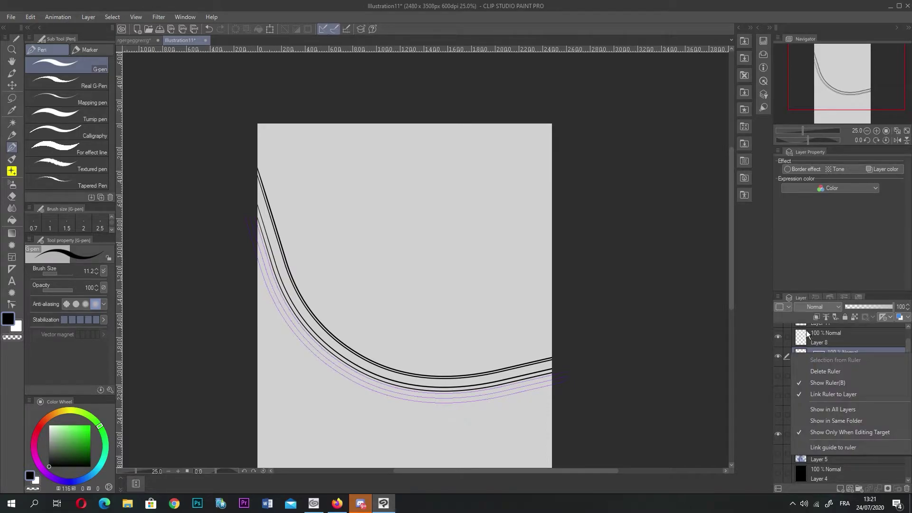
pyautogui.click(817, 366)
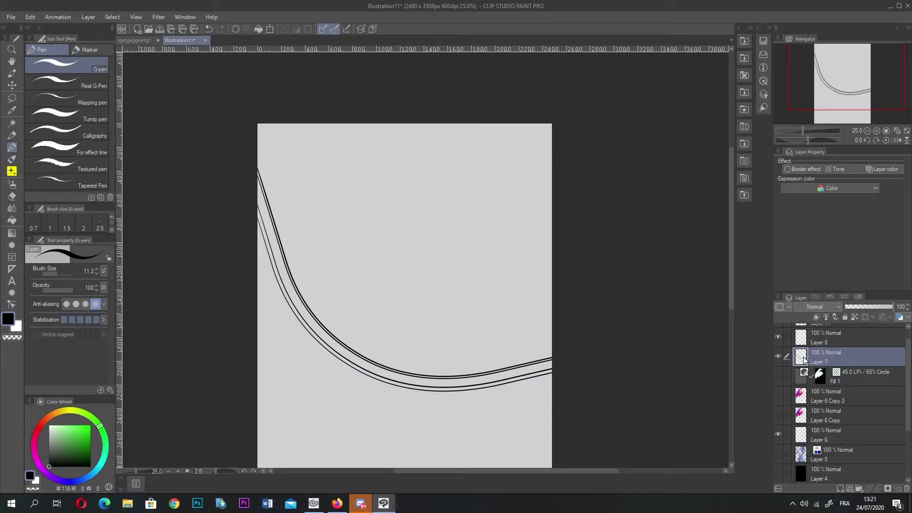
pyautogui.scroll(-4, 442, 314)
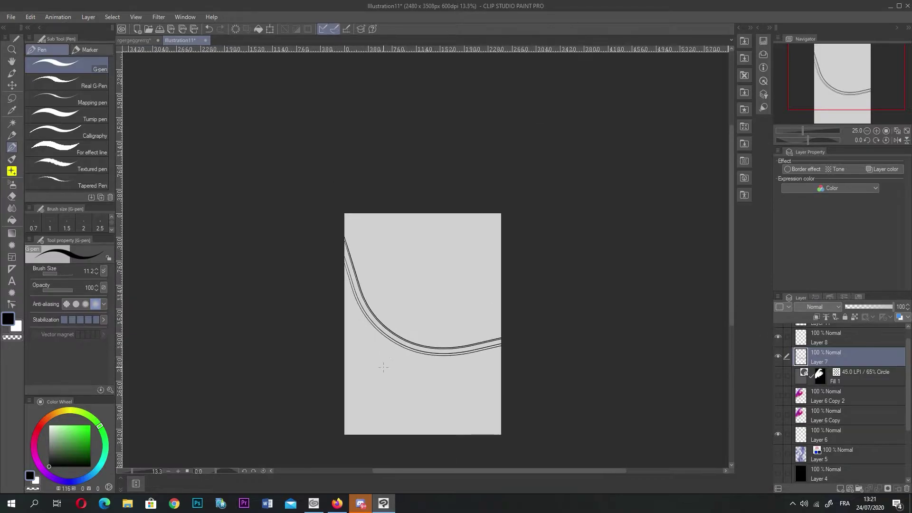
pyautogui.scroll(3, 380, 366)
pyautogui.scroll(3, 399, 348)
pyautogui.scroll(-5, 422, 285)
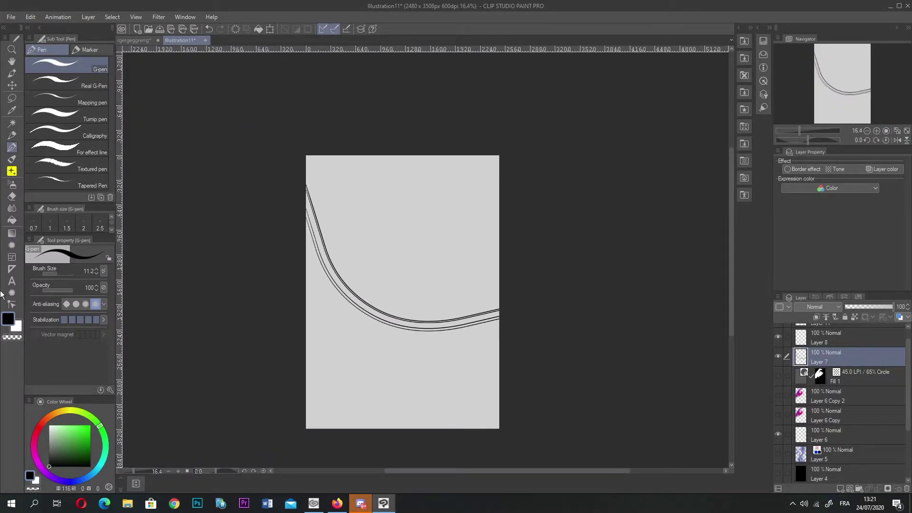
# - Place a perspective ruler with its vanishing point in the page's upper part, undoing the extra point added after it
pyautogui.click(12, 269)
pyautogui.click(71, 169)
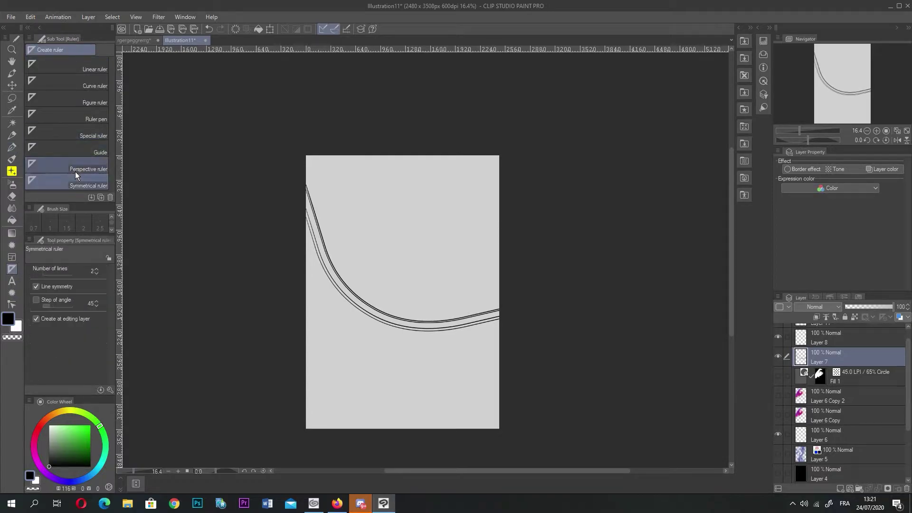
pyautogui.moveTo(375, 203); pyautogui.dragTo(472, 236)
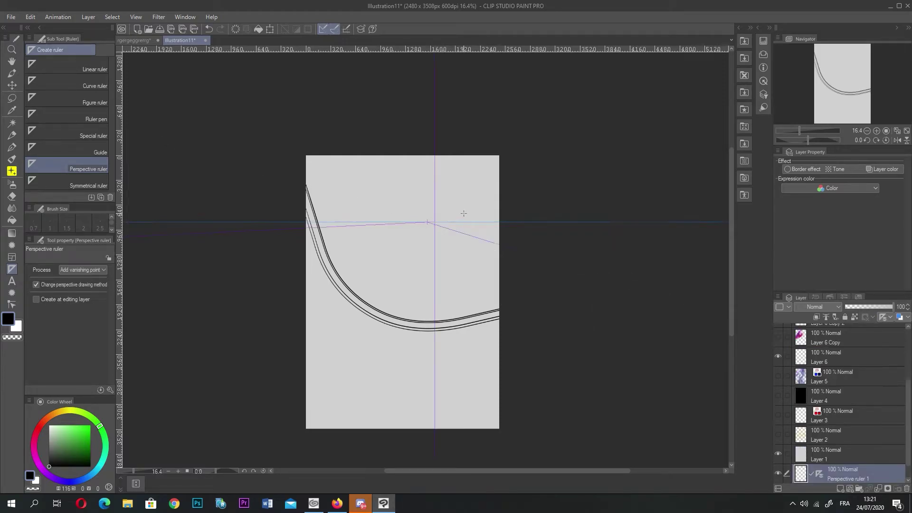
pyautogui.moveTo(438, 206)
pyautogui.mouseDown()
pyautogui.moveTo(390, 271)
pyautogui.moveTo(378, 270)
pyautogui.moveTo(402, 279)
pyautogui.mouseUp()
pyautogui.hotkey('ctrl', 'z')
pyautogui.scroll(3, 380, 331)
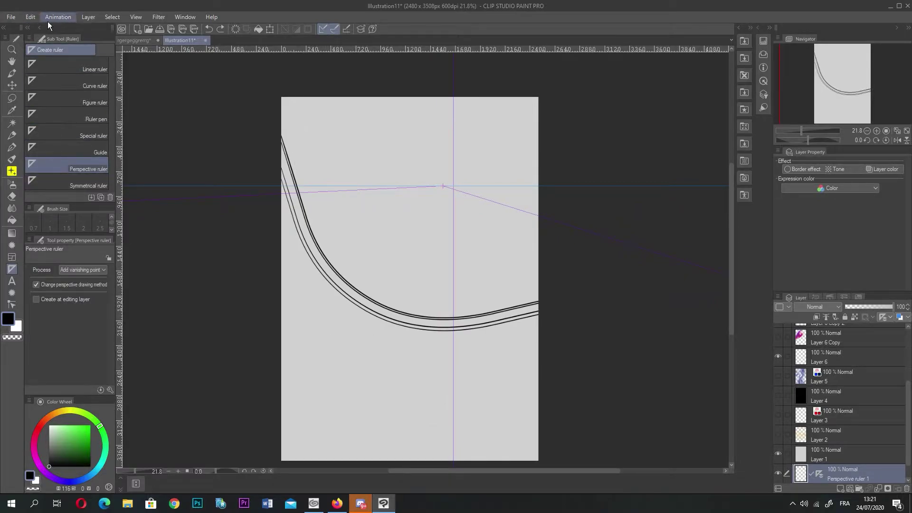
# - Examine the origin and grid options in the grid and ruler settings, leaving them without applying changes
pyautogui.click(33, 18)
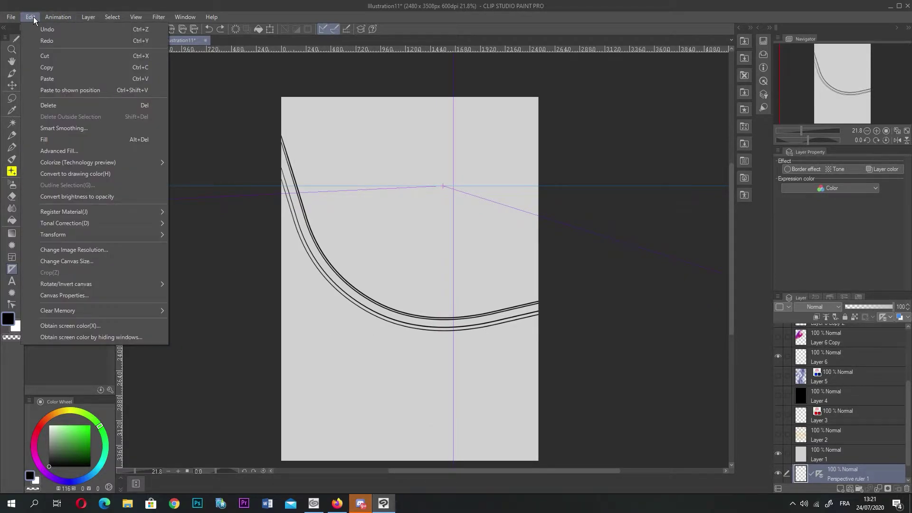
pyautogui.moveTo(81, 16)
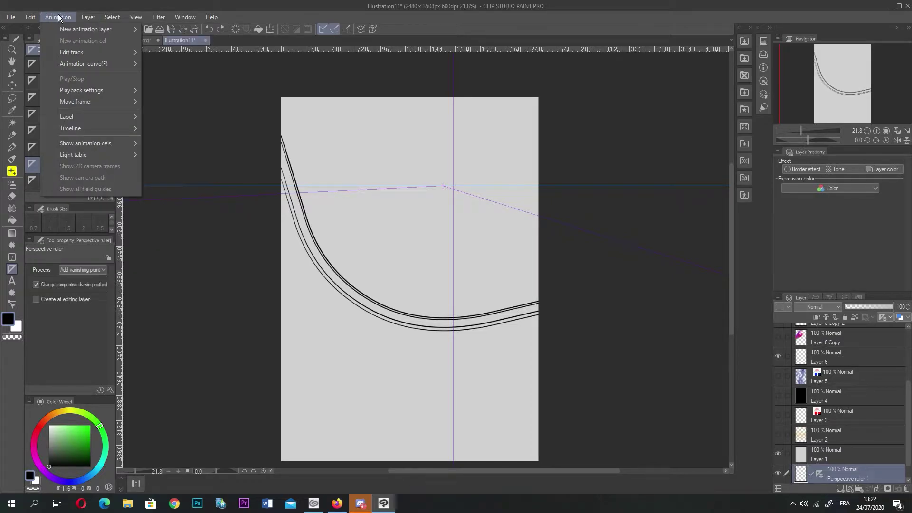
pyautogui.moveTo(117, 18)
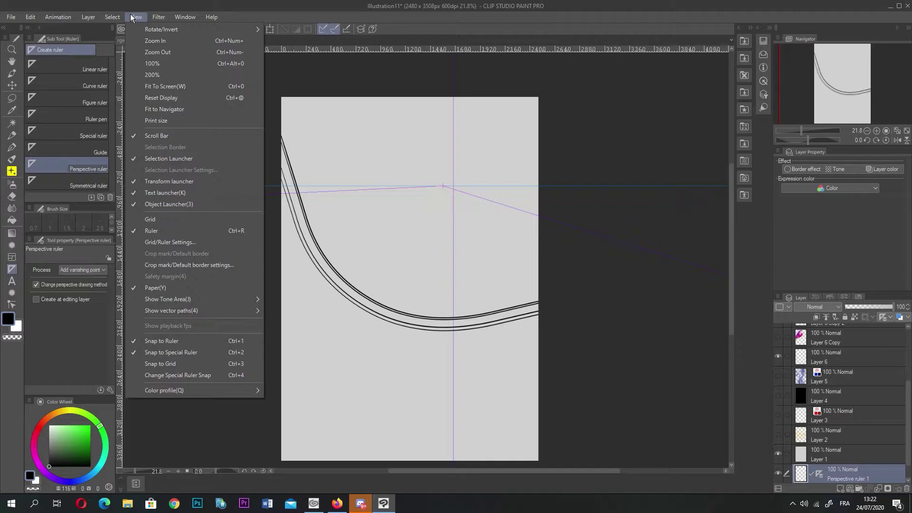
pyautogui.click(187, 241)
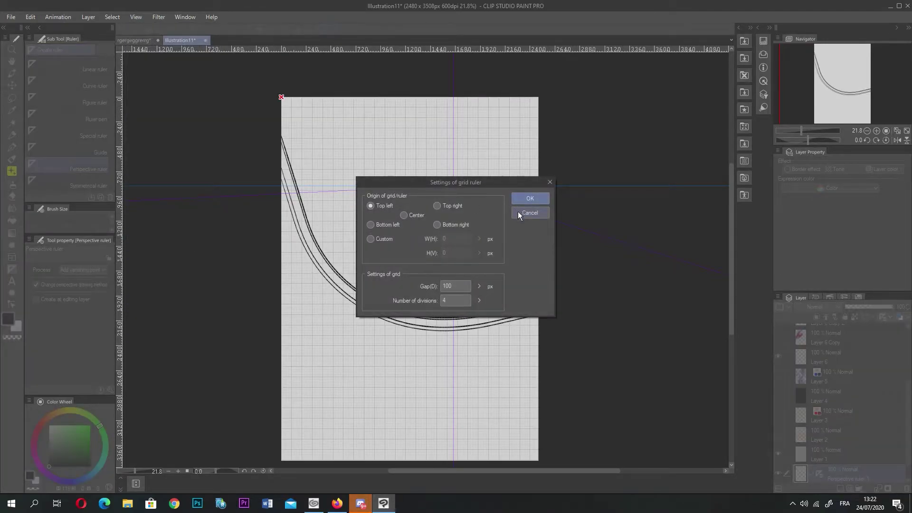
pyautogui.click(519, 213)
pyautogui.click(190, 18)
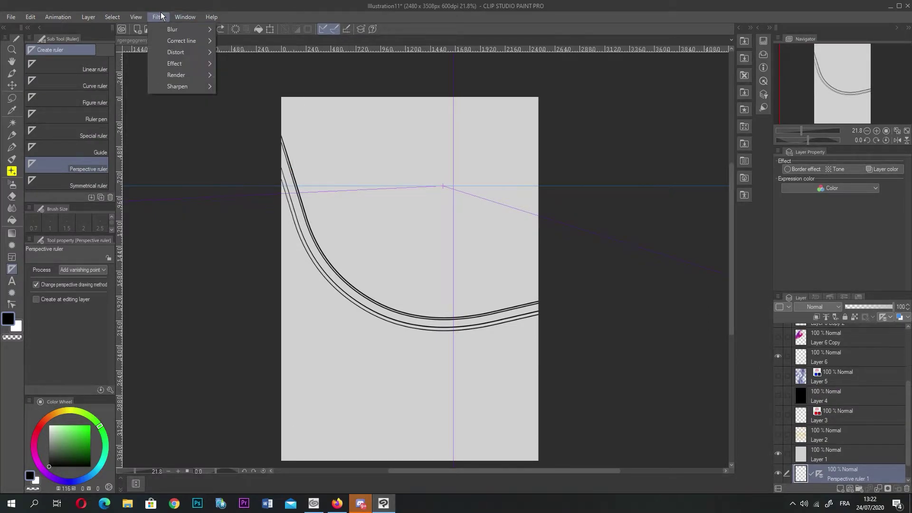
pyautogui.click(36, 21)
pyautogui.click(19, 18)
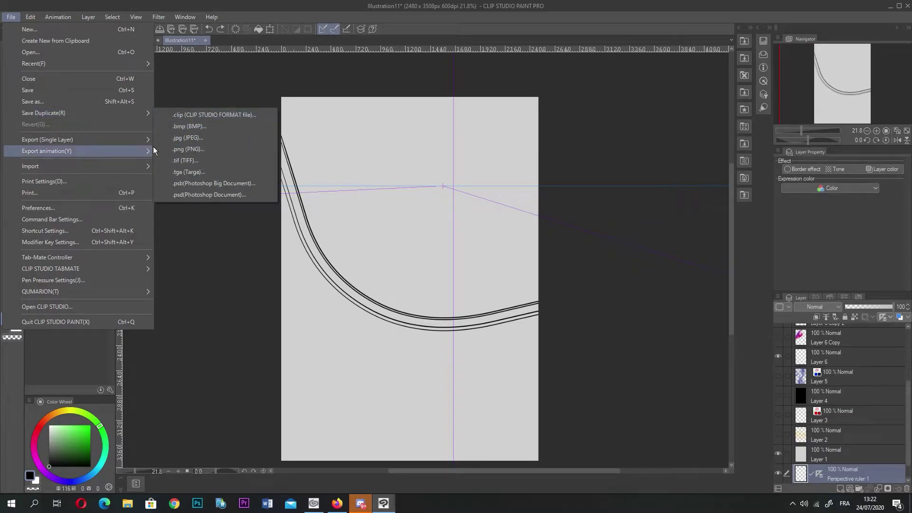
pyautogui.click(213, 70)
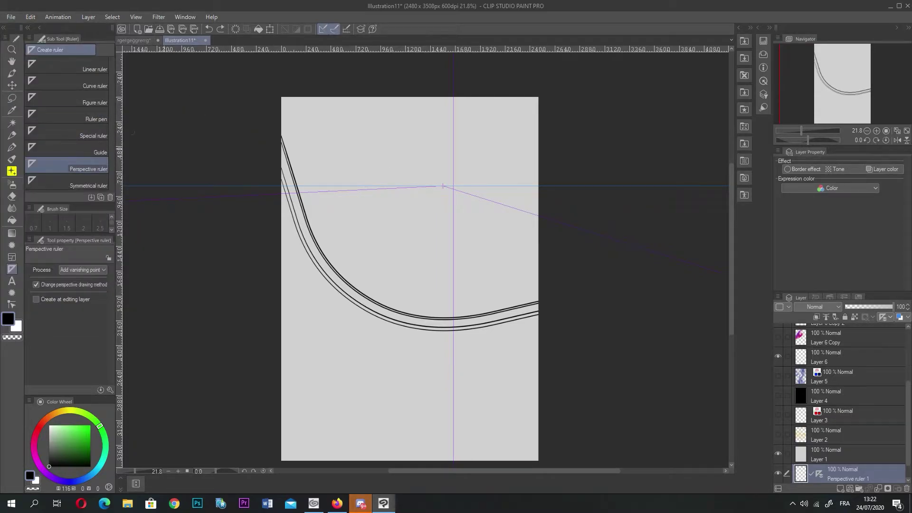
# - Switch to the G-pen and move the Perspective ruler 1 layer above Layer 1, undoing the first test strokes
pyautogui.click(12, 148)
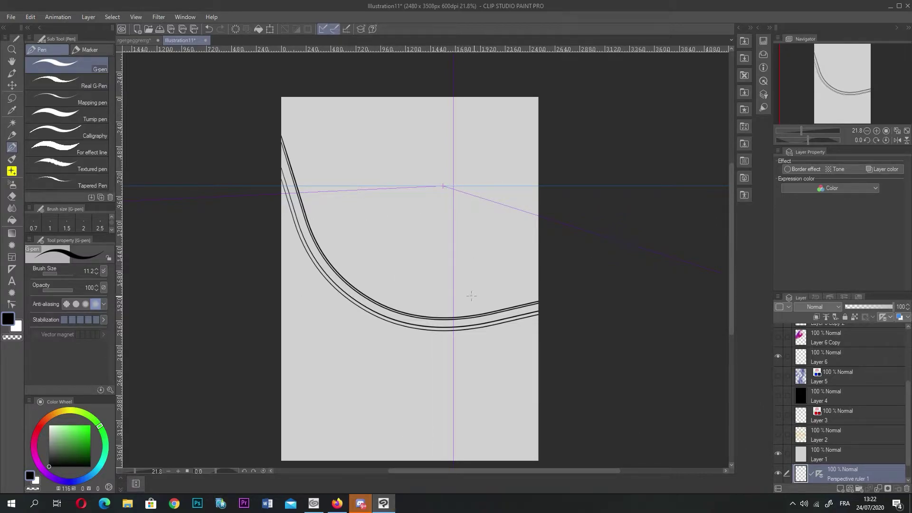
pyautogui.moveTo(836, 474); pyautogui.dragTo(838, 447)
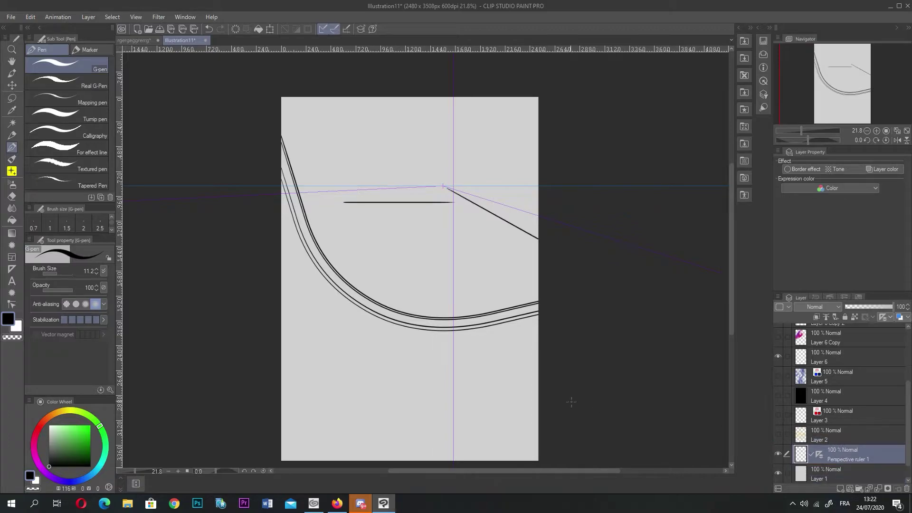
pyautogui.hotkey('ctrl', 'z')
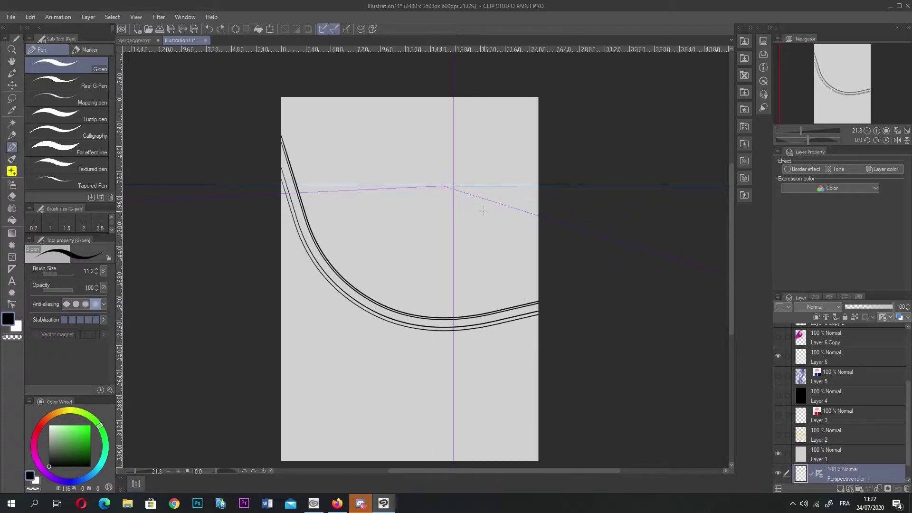
pyautogui.click(840, 460)
pyautogui.moveTo(842, 470); pyautogui.dragTo(844, 452)
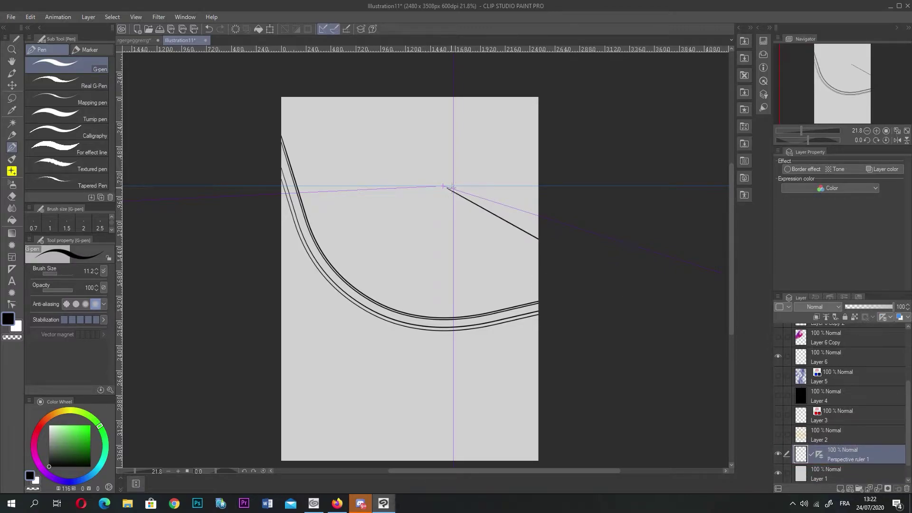
# - Draw black lines from the vanishing point to the page's right edge and along the horizon to its left edge
pyautogui.moveTo(445, 186); pyautogui.dragTo(589, 260)
pyautogui.moveTo(450, 186); pyautogui.dragTo(569, 239)
pyautogui.moveTo(430, 186); pyautogui.dragTo(281, 186)
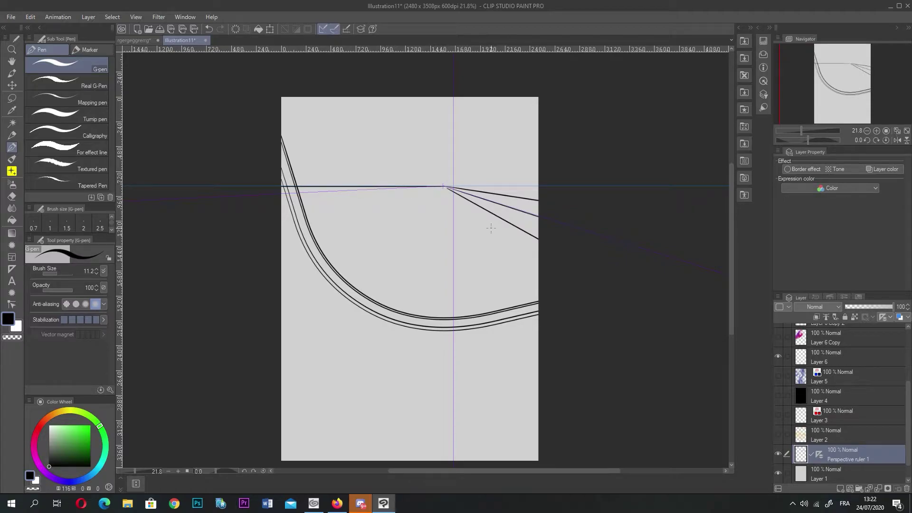
# - Draw further perspective lines radiating from the vanishing point straight down and toward the page's lower left, undoing one misplaced stroke
pyautogui.moveTo(417, 215); pyautogui.dragTo(312, 331)
pyautogui.moveTo(440, 190); pyautogui.dragTo(440, 422)
pyautogui.moveTo(446, 364); pyautogui.dragTo(442, 186)
pyautogui.moveTo(402, 253); pyautogui.dragTo(306, 415)
pyautogui.moveTo(381, 206); pyautogui.dragTo(286, 284)
pyautogui.moveTo(442, 188); pyautogui.dragTo(281, 189)
pyautogui.hotkey('ctrl', 'z')
pyautogui.moveTo(431, 191); pyautogui.dragTo(228, 297)
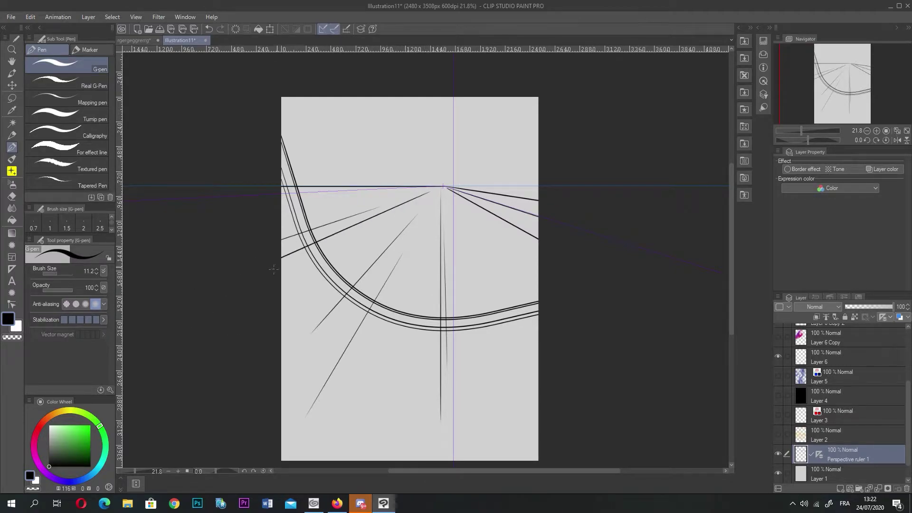
# - Draw perspective lines from a point just beside the vanishing point to the page's left edge, undoing the first stroke
pyautogui.moveTo(425, 192); pyautogui.dragTo(280, 250)
pyautogui.hotkey('ctrl', 'z')
pyautogui.moveTo(427, 192); pyautogui.dragTo(280, 252)
pyautogui.moveTo(423, 193); pyautogui.dragTo(283, 244)
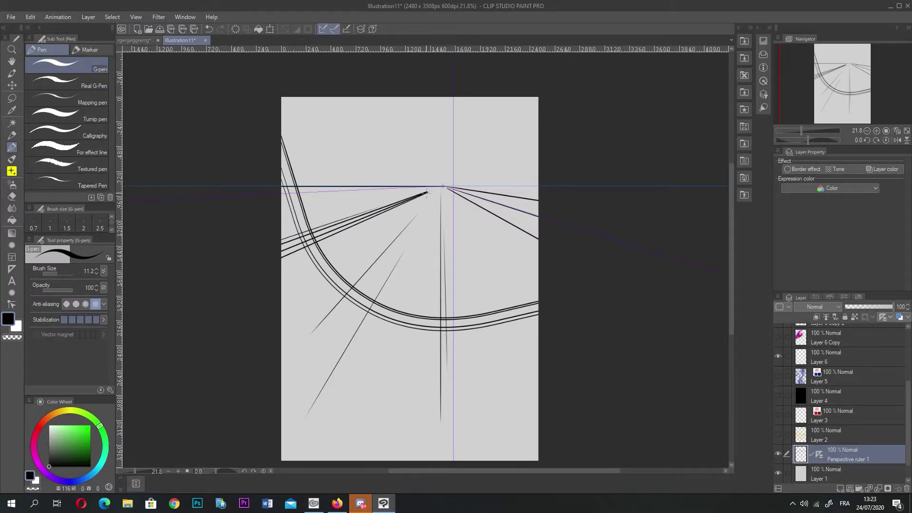
# - Draw a vertical line to the page's bottom edge and a horizontal line to its left edge from the same corner, thickening both
pyautogui.moveTo(427, 193); pyautogui.dragTo(401, 494)
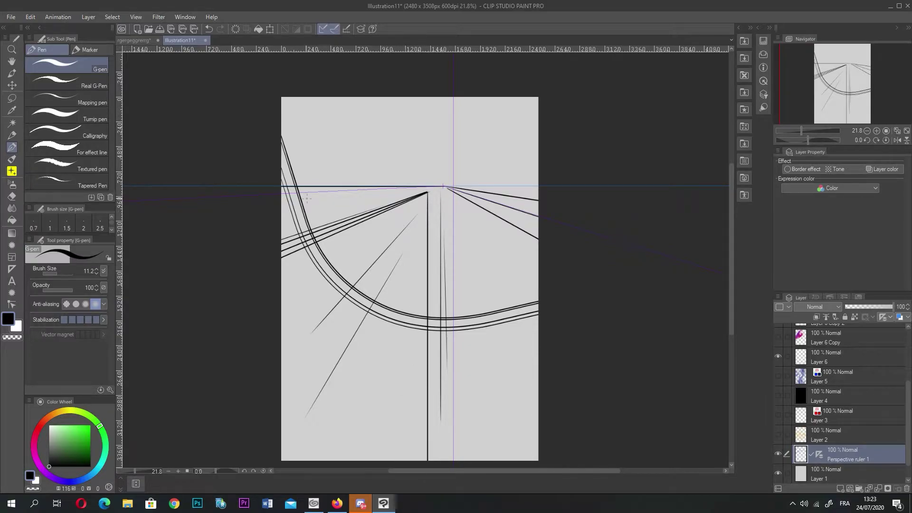
pyautogui.moveTo(426, 193); pyautogui.dragTo(282, 192)
pyautogui.scroll(4, 362, 253)
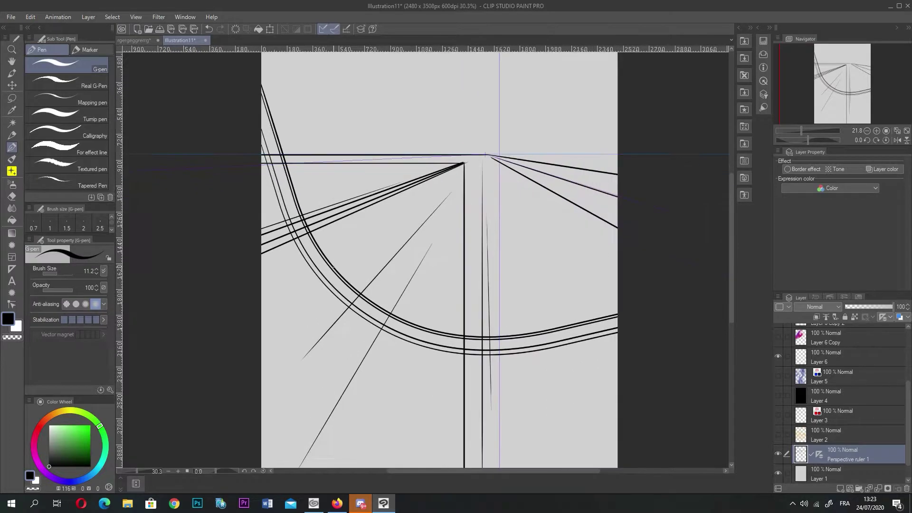
pyautogui.moveTo(493, 129); pyautogui.dragTo(327, 163)
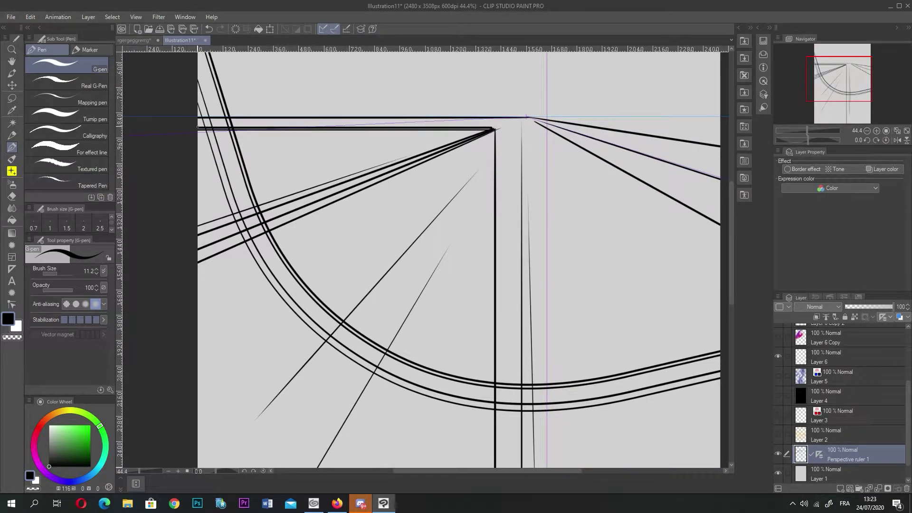
pyautogui.moveTo(218, 131)
pyautogui.mouseDown()
pyautogui.moveTo(493, 138)
pyautogui.moveTo(516, 468)
pyautogui.mouseUp()
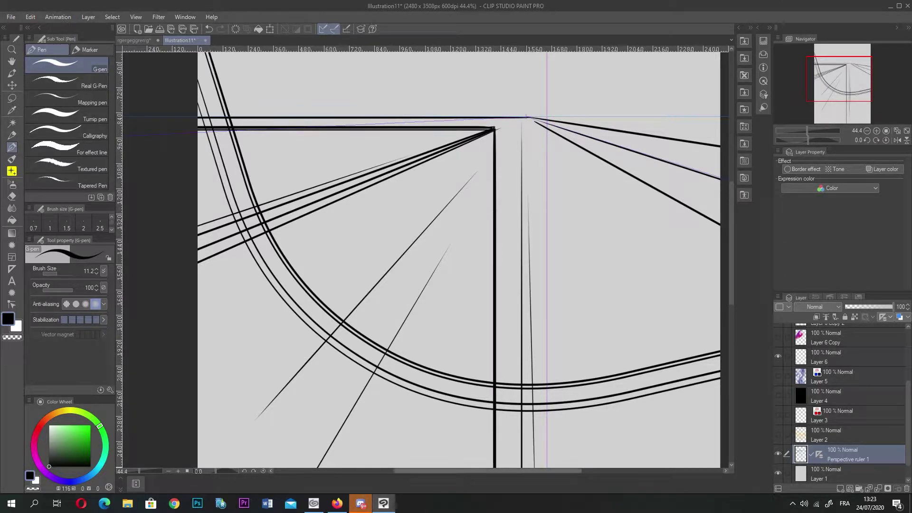
pyautogui.scroll(-3, 464, 155)
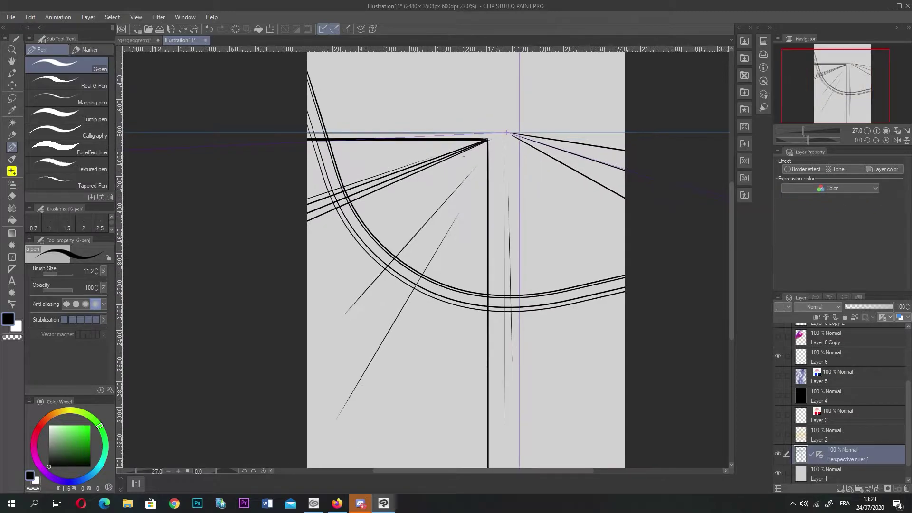
# - Add lines within the left-edge fan, a second vertical beside the first, and steeper rays toward the lower left, undoing one stroke
pyautogui.moveTo(480, 144); pyautogui.dragTo(307, 217)
pyautogui.moveTo(475, 145); pyautogui.dragTo(306, 209)
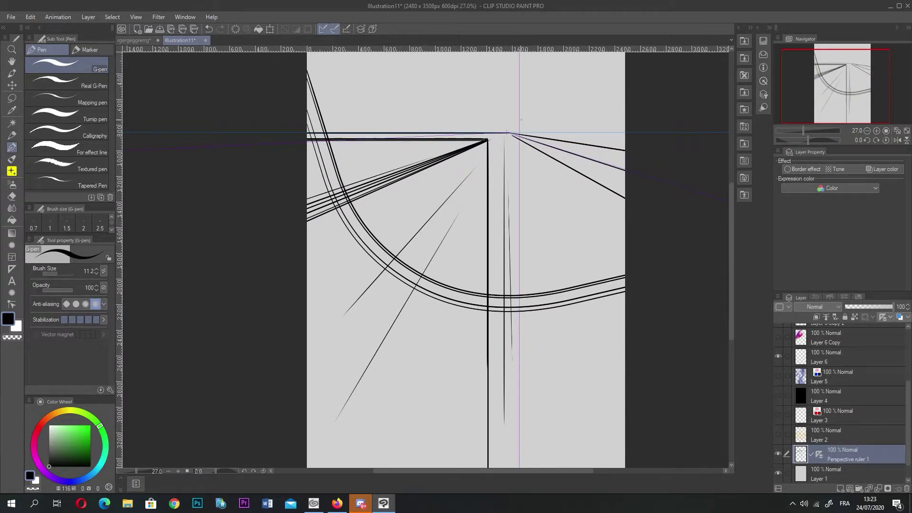
pyautogui.moveTo(484, 151); pyautogui.dragTo(485, 406)
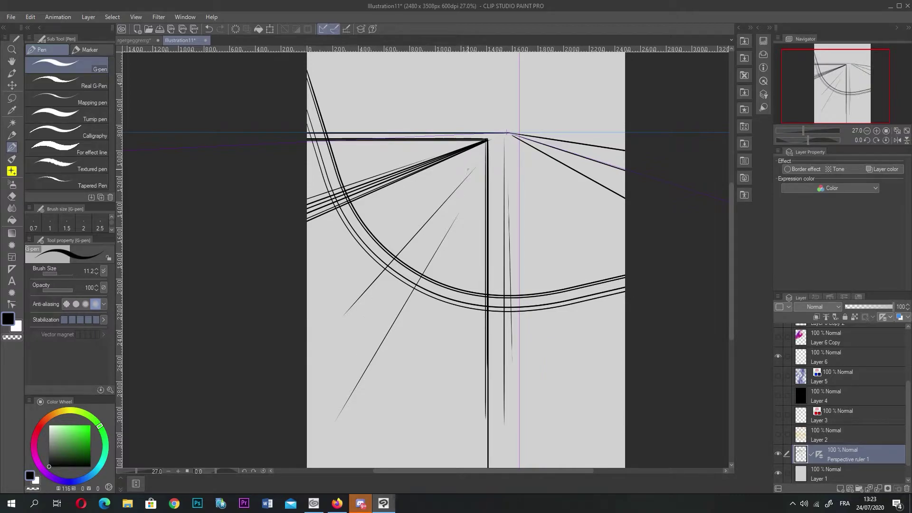
pyautogui.moveTo(475, 156)
pyautogui.mouseDown()
pyautogui.moveTo(311, 253)
pyautogui.moveTo(435, 190)
pyautogui.moveTo(311, 289)
pyautogui.moveTo(438, 266)
pyautogui.mouseUp()
pyautogui.hotkey('ctrl', 'z')
pyautogui.moveTo(480, 159); pyautogui.dragTo(284, 452)
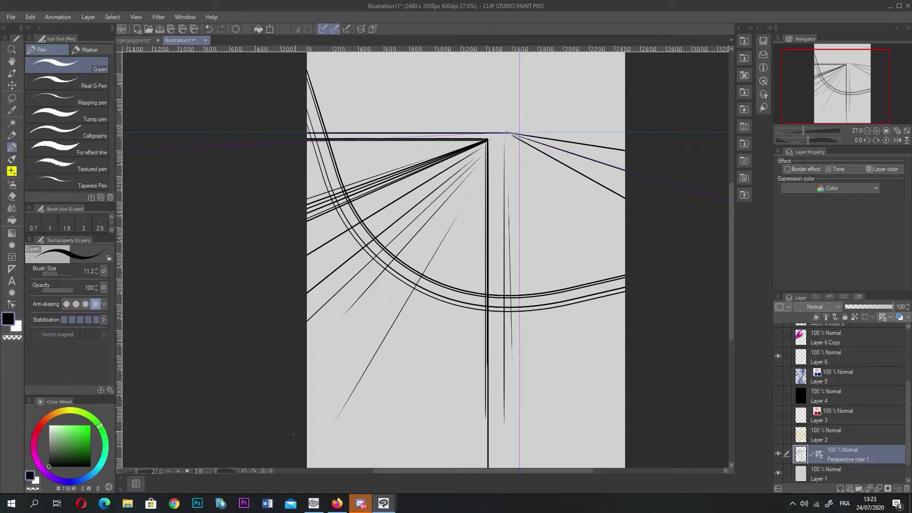
# - Fill the page's lower left with steep perspective rays and short hatching strokes along the ruler, undoing one misplaced stroke
pyautogui.moveTo(460, 198); pyautogui.dragTo(338, 394)
pyautogui.moveTo(470, 187); pyautogui.dragTo(334, 381)
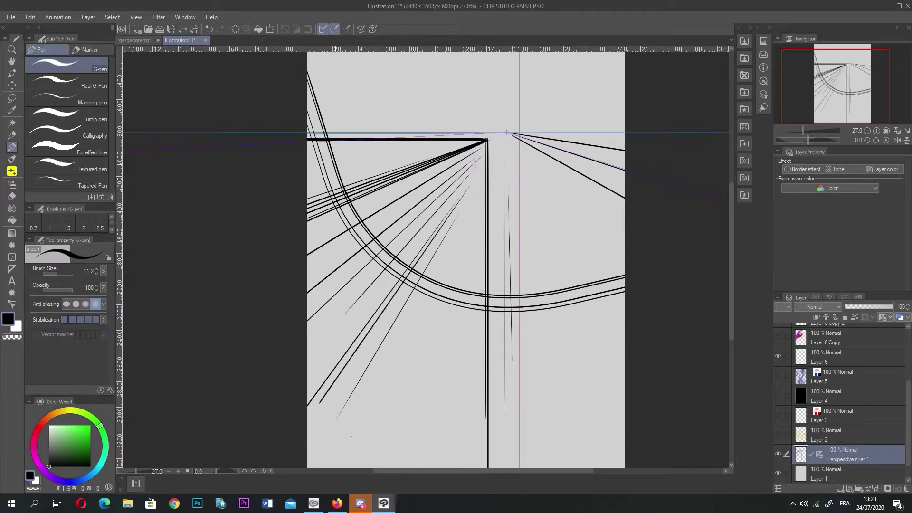
pyautogui.moveTo(422, 280); pyautogui.dragTo(315, 467)
pyautogui.moveTo(464, 222); pyautogui.dragTo(346, 467)
pyautogui.moveTo(470, 213); pyautogui.dragTo(473, 469)
pyautogui.hotkey('ctrl', 'z')
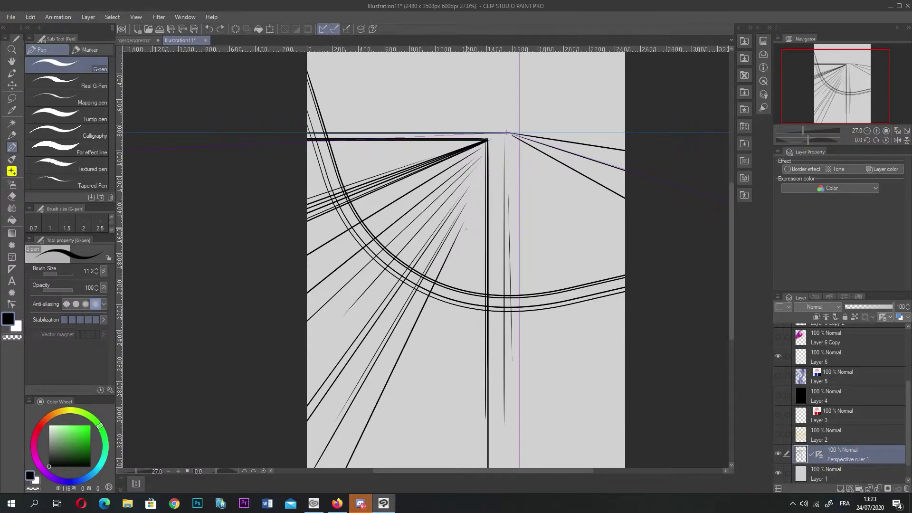
pyautogui.moveTo(459, 238); pyautogui.dragTo(337, 468)
pyautogui.moveTo(441, 303); pyautogui.dragTo(382, 456)
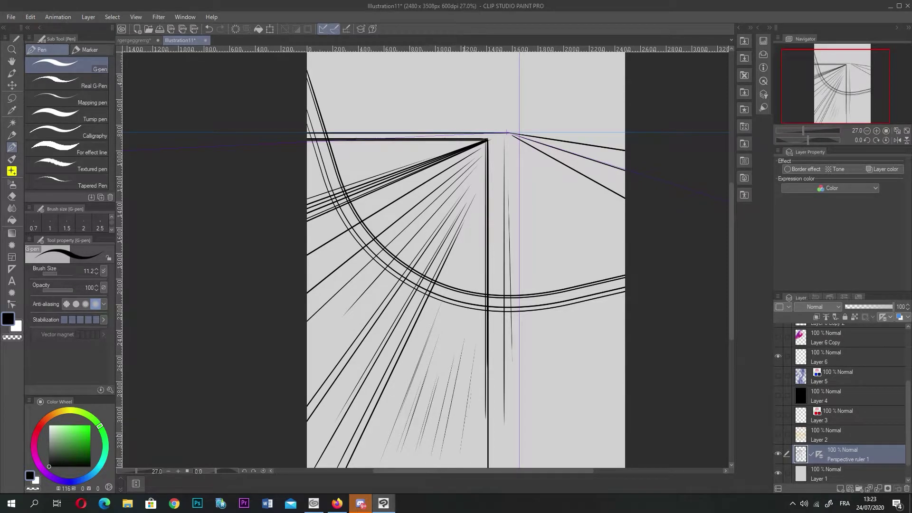
# - Move the camera-shaped palette icon from its collapsed dock to the end of the neighbouring icon column
pyautogui.moveTo(744, 178); pyautogui.dragTo(763, 119)
pyautogui.scroll(-3, 367, 312)
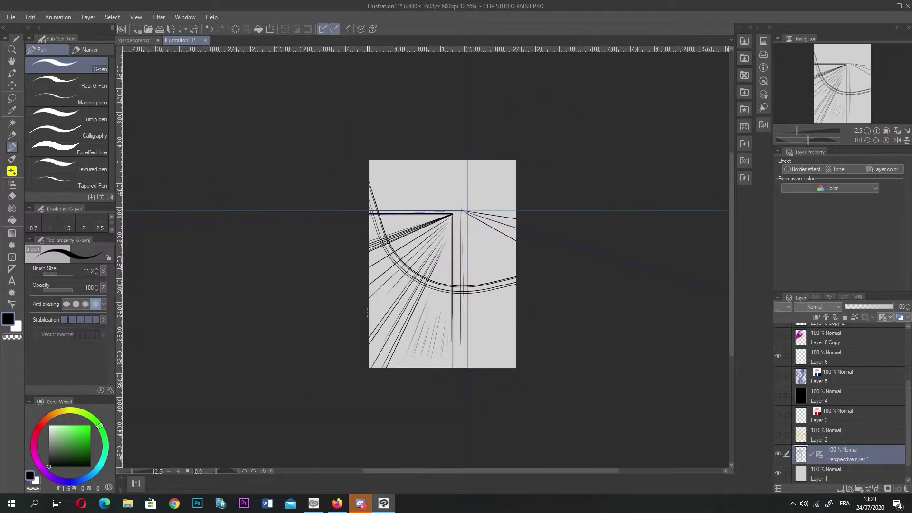
pyautogui.scroll(2, 479, 247)
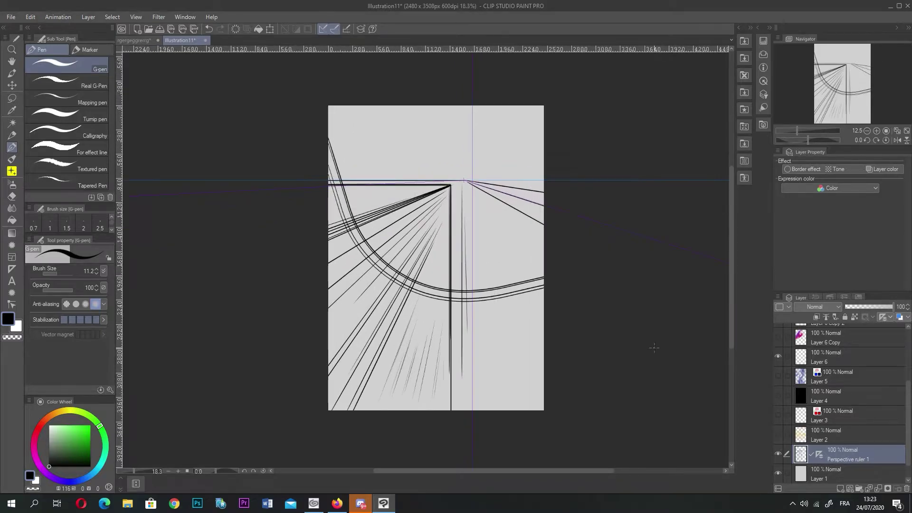
# - Hide the Perspective ruler 1 layer and add a new raster layer above it
pyautogui.click(778, 453)
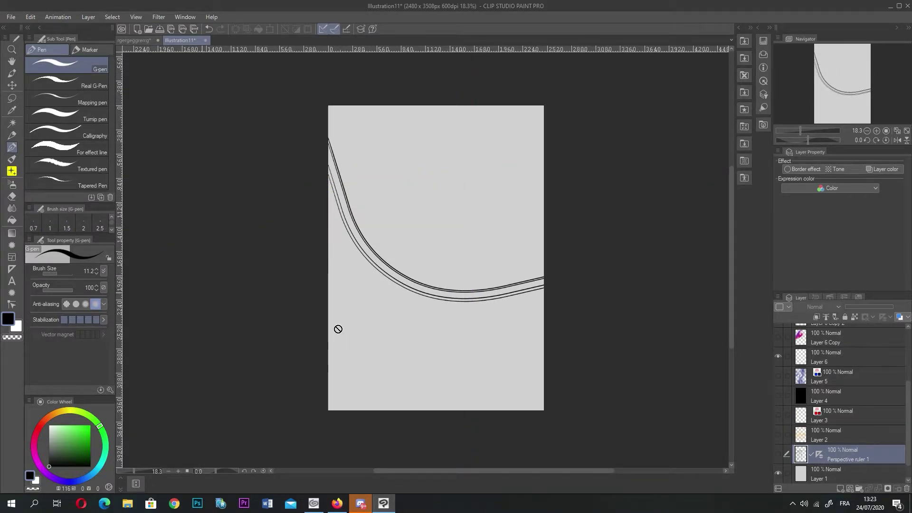
pyautogui.click(839, 489)
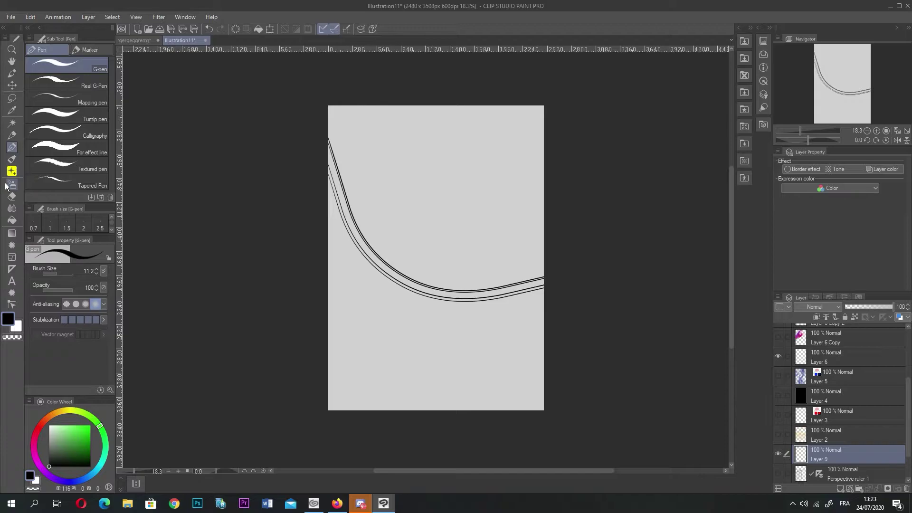
# - Set the City Place_2 decoration brush to size 2000 and paint a row of buildings across the middle of the page
pyautogui.click(12, 220)
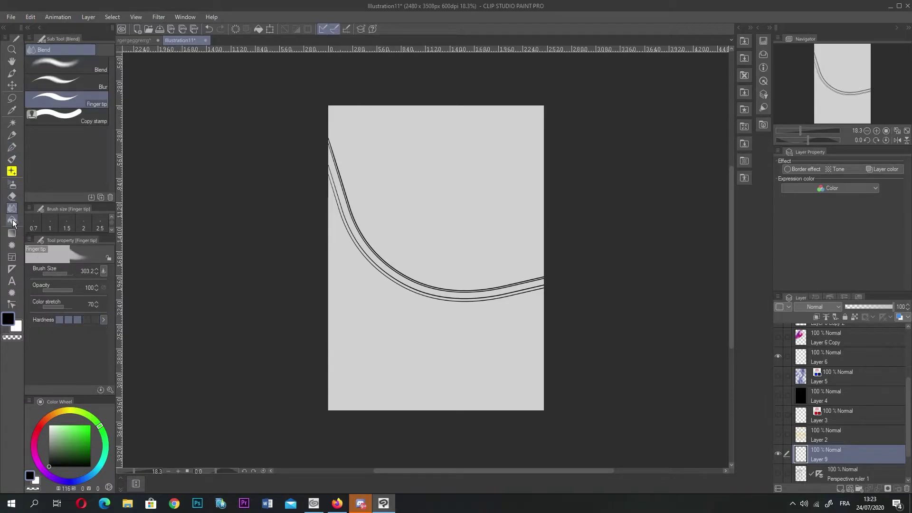
pyautogui.click(12, 184)
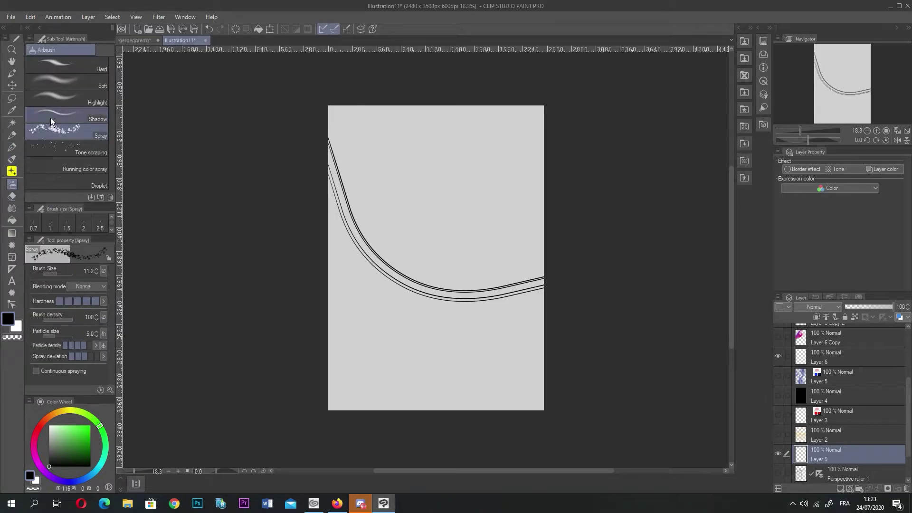
pyautogui.click(11, 170)
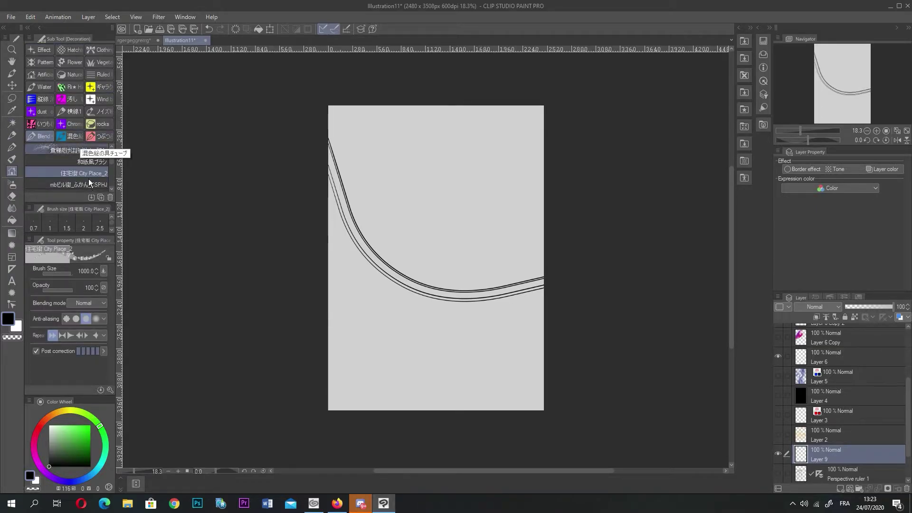
pyautogui.scroll(-2, 95, 181)
pyautogui.scroll(-2, 92, 184)
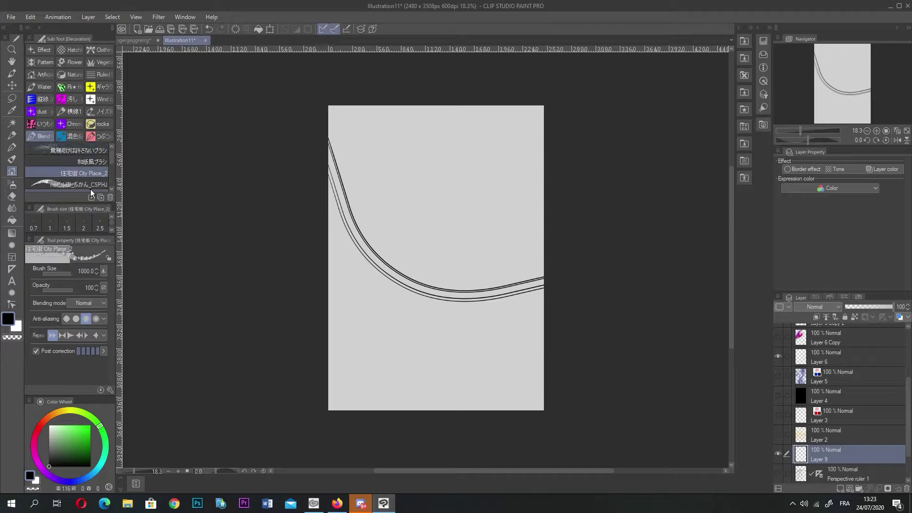
pyautogui.moveTo(71, 274); pyautogui.dragTo(91, 274)
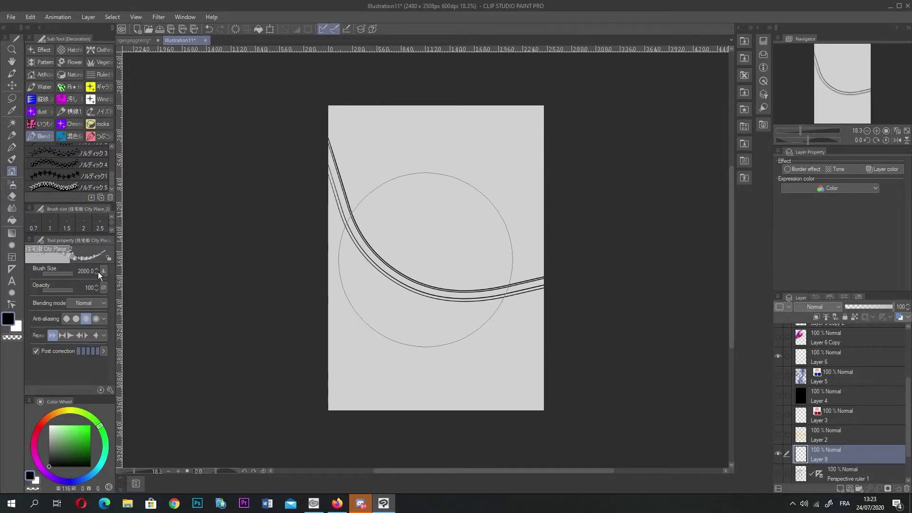
pyautogui.scroll(1, 554, 264)
pyautogui.scroll(3, 518, 290)
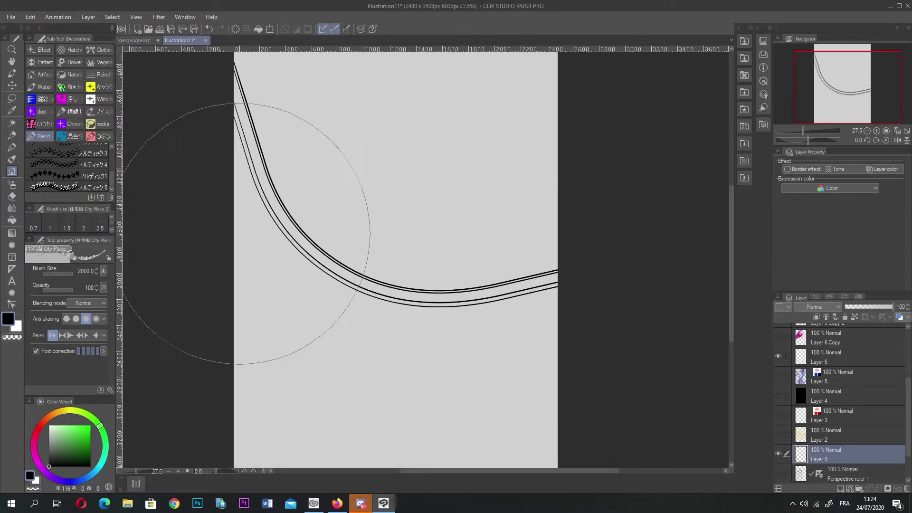
pyautogui.scroll(-4, 276, 247)
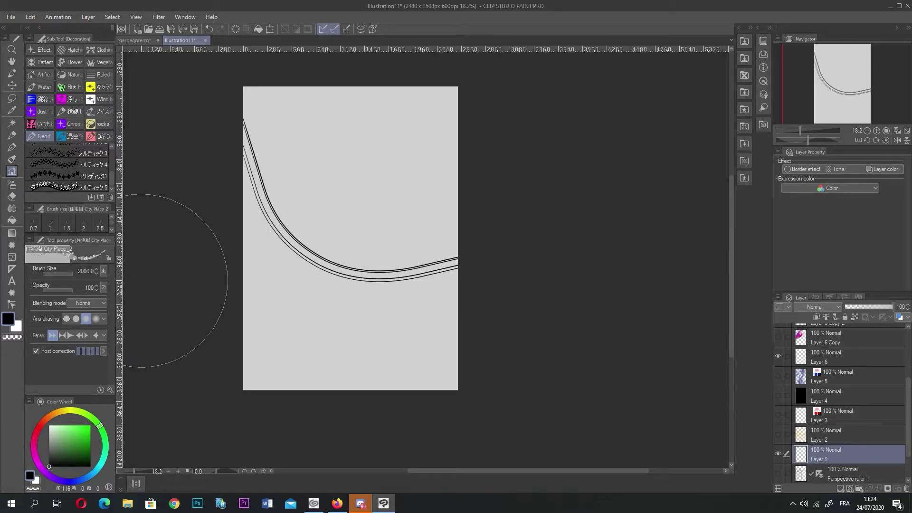
pyautogui.moveTo(157, 280)
pyautogui.mouseDown()
pyautogui.moveTo(307, 254)
pyautogui.moveTo(575, 268)
pyautogui.mouseUp()
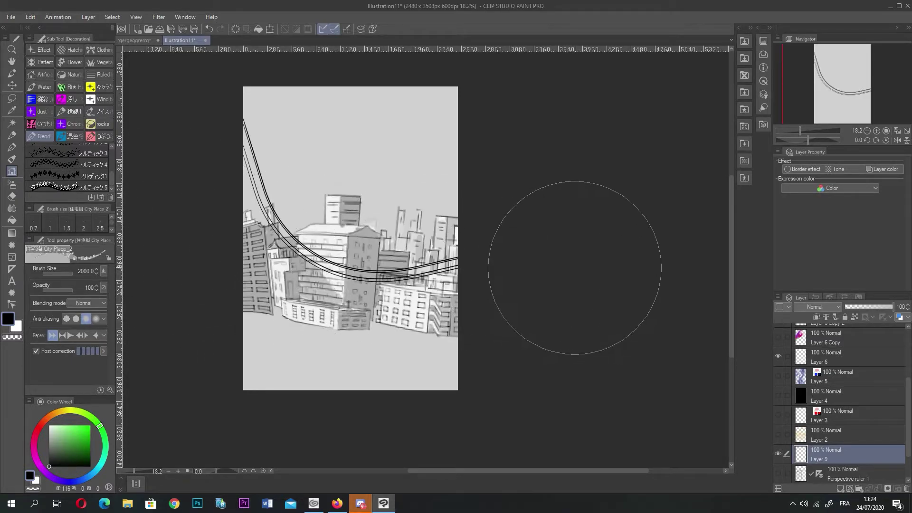
pyautogui.moveTo(149, 350); pyautogui.dragTo(594, 350)
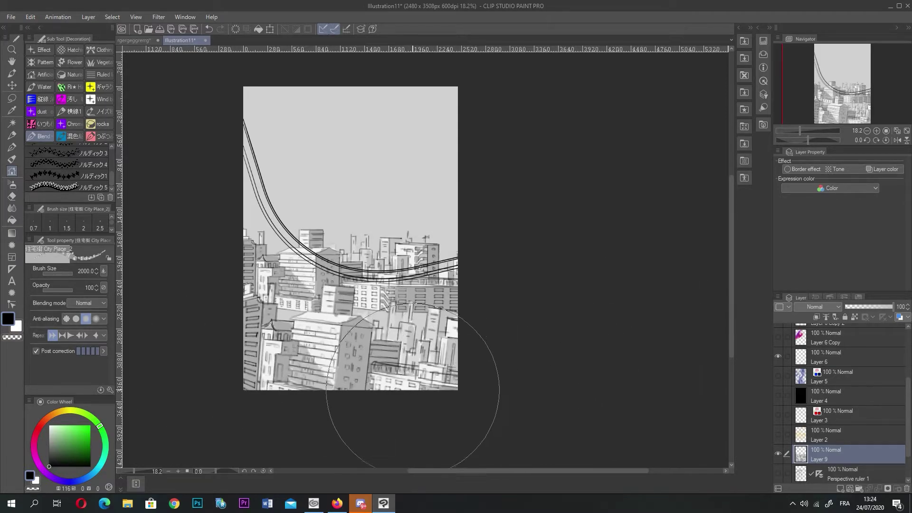
pyautogui.hotkey('ctrl', 'z')
pyautogui.moveTo(195, 334); pyautogui.dragTo(601, 346)
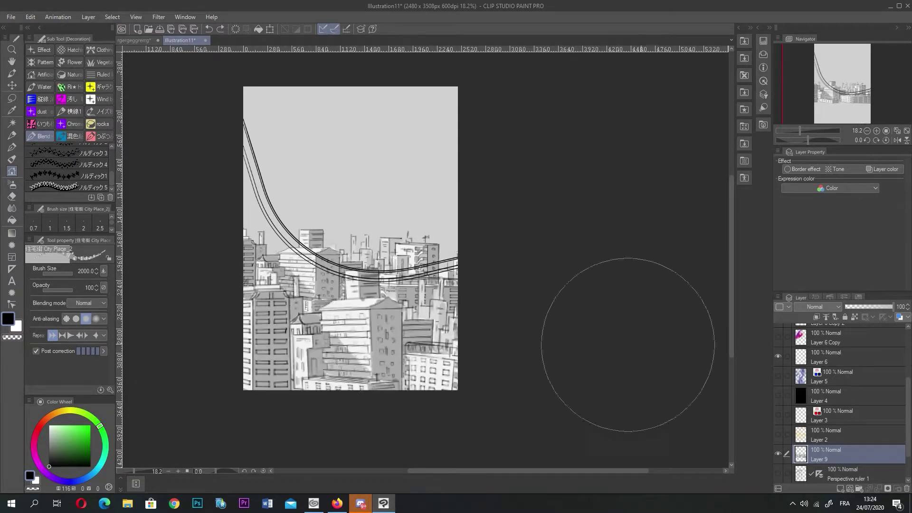
pyautogui.hotkey('ctrl', 'z')
pyautogui.moveTo(208, 335)
pyautogui.mouseDown()
pyautogui.moveTo(417, 356)
pyautogui.moveTo(649, 341)
pyautogui.mouseUp()
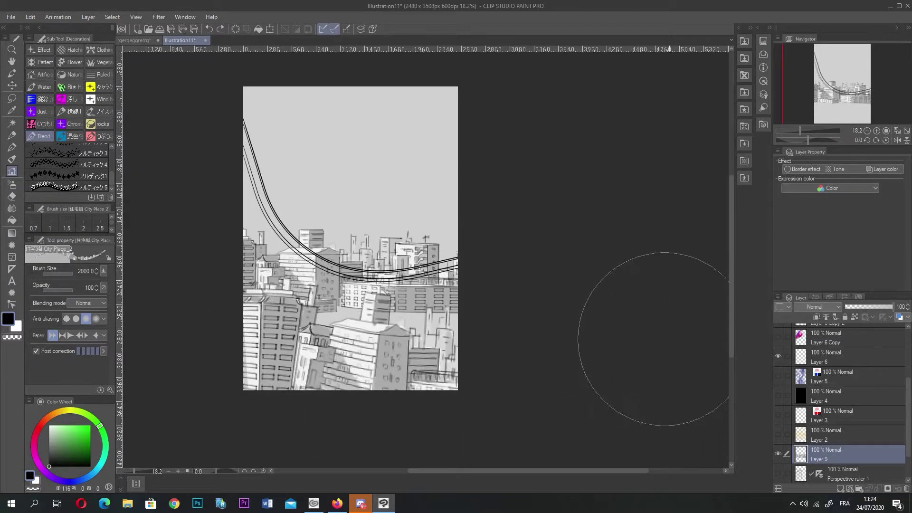
pyautogui.hotkey('ctrl', 'z')
# - Paint two more overlapping rows of City Place_2 buildings down to the page's bottom edge
pyautogui.moveTo(255, 305); pyautogui.dragTo(689, 321)
pyautogui.moveTo(207, 355)
pyautogui.mouseDown()
pyautogui.moveTo(359, 370)
pyautogui.moveTo(661, 349)
pyautogui.mouseUp()
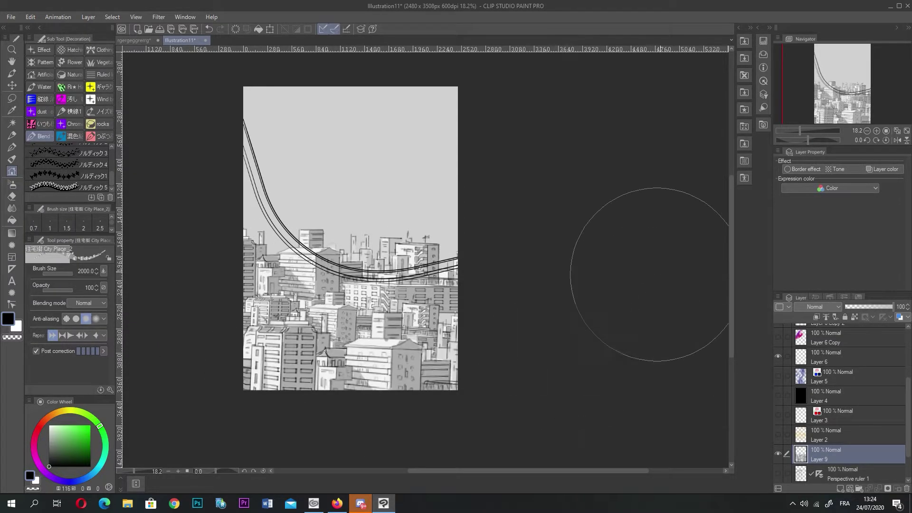
pyautogui.scroll(3, 313, 321)
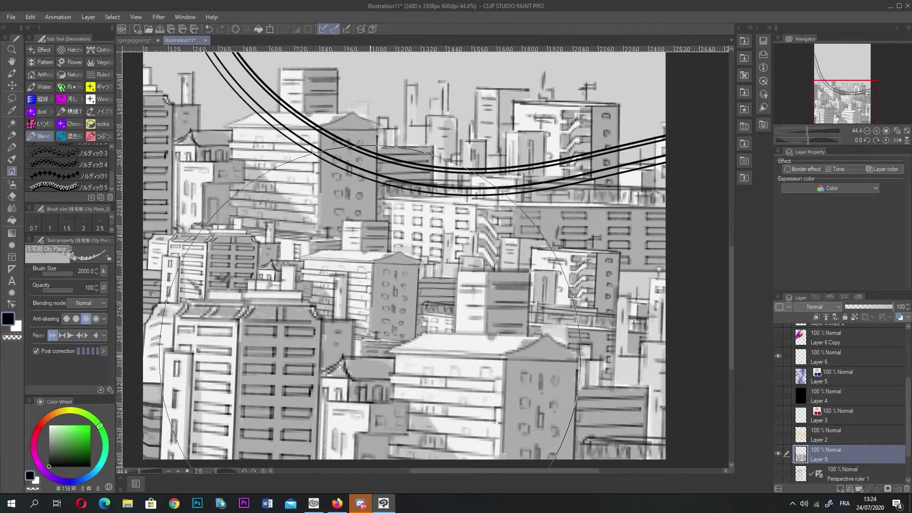
pyautogui.scroll(3, 370, 307)
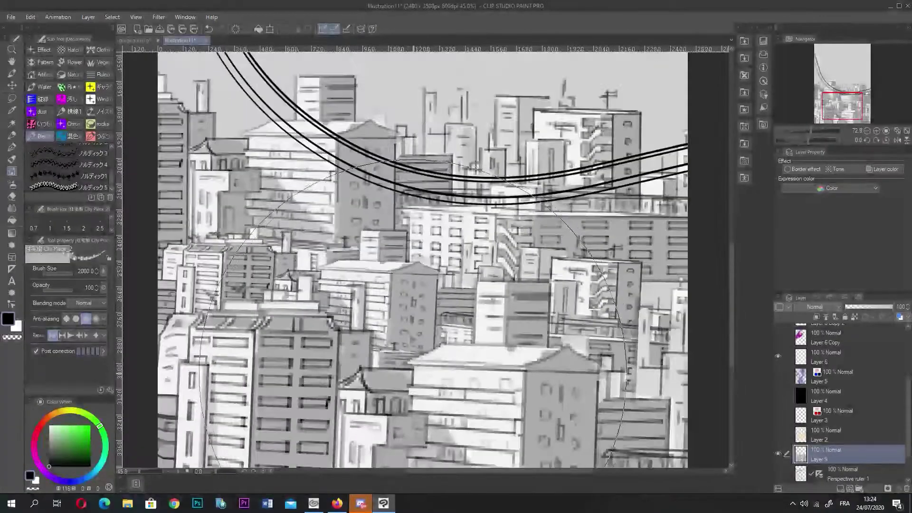
pyautogui.scroll(-2, 412, 313)
pyautogui.scroll(-1, 228, 238)
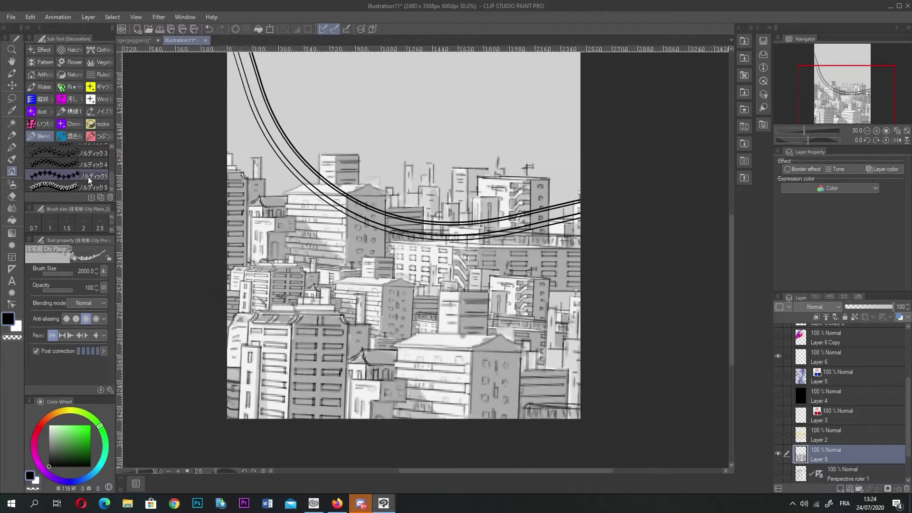
# - Paint bird's-eye city buildings across the page's upper half with the mbビル街_ふかん_CSPHJ decoration brush, undoing the first two strokes
pyautogui.scroll(3, 89, 180)
pyautogui.click(79, 164)
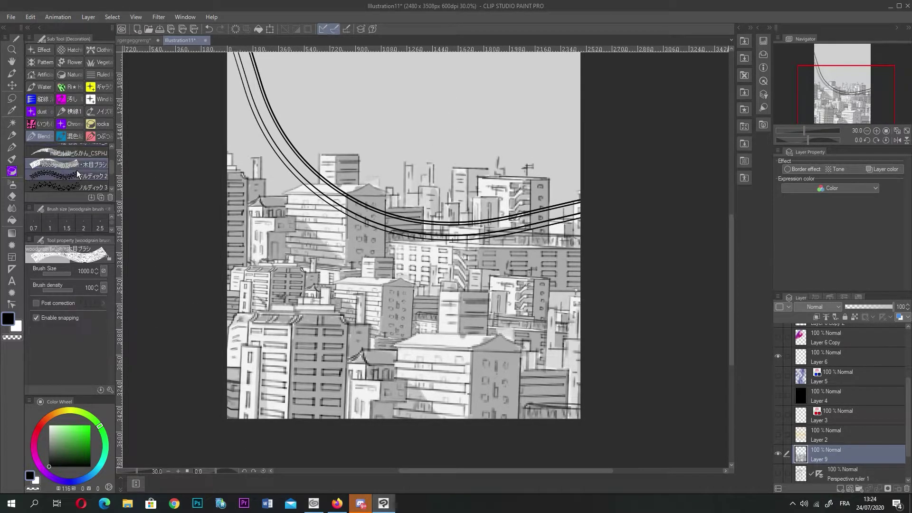
pyautogui.click(85, 154)
pyautogui.moveTo(241, 192); pyautogui.dragTo(588, 196)
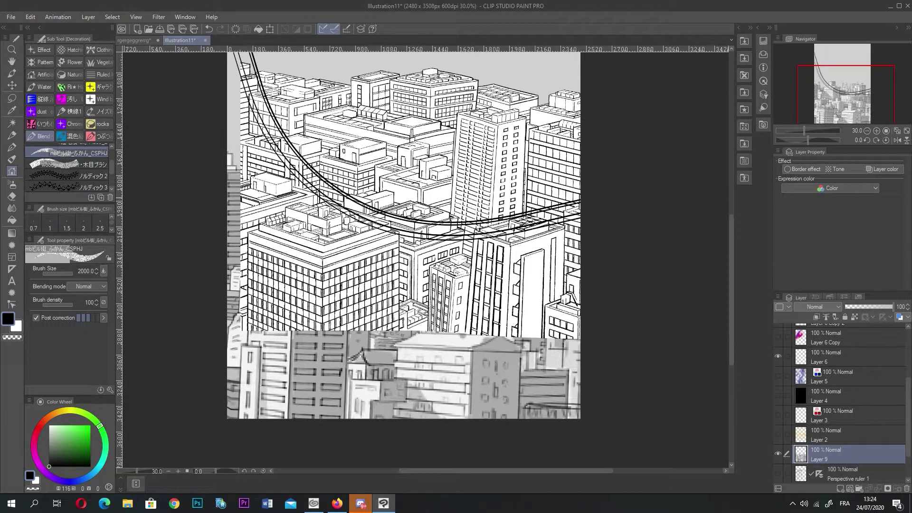
pyautogui.scroll(-2, 513, 220)
pyautogui.hotkey('ctrl', 'z')
pyautogui.moveTo(234, 289); pyautogui.dragTo(577, 297)
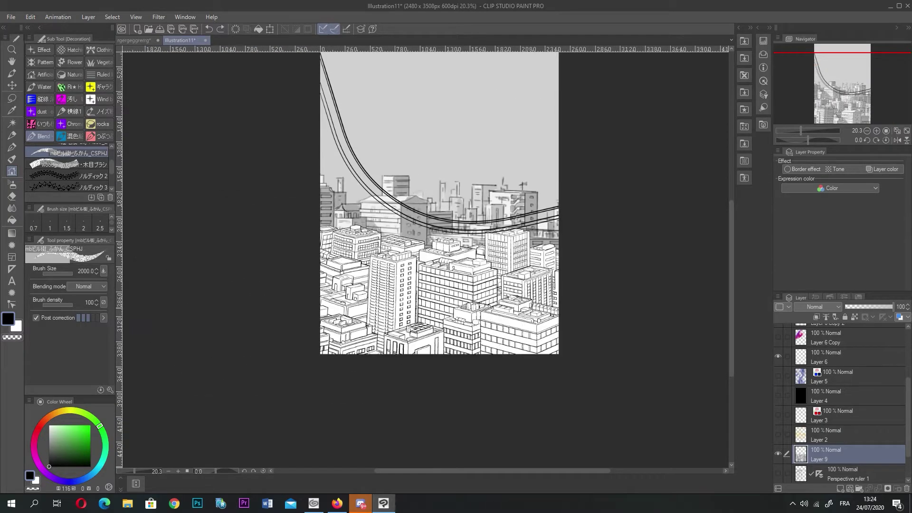
pyautogui.hotkey('ctrl', 'z')
pyautogui.moveTo(266, 169); pyautogui.dragTo(698, 168)
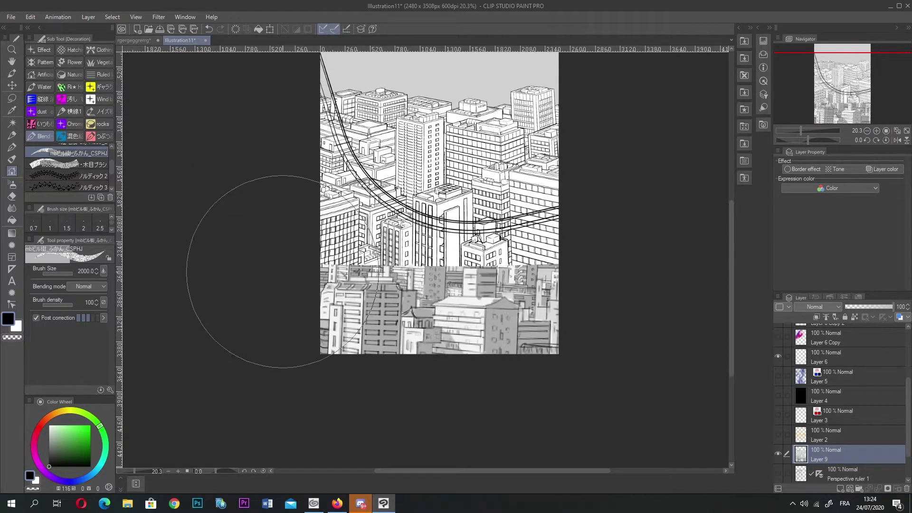
# - Paint another row of bird's-eye city buildings across the page's lower half with the mbビル街_ふかん_CSPHJ brush at size 2000
pyautogui.moveTo(266, 272); pyautogui.dragTo(623, 272)
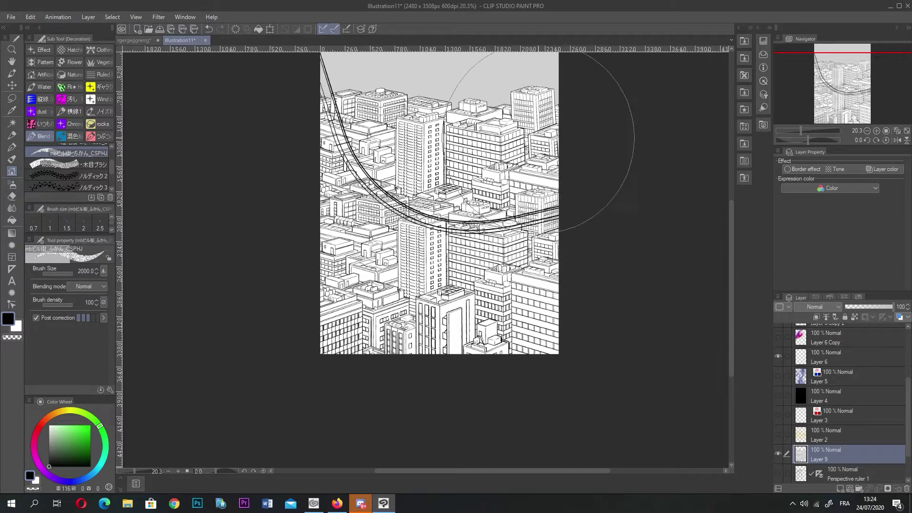
pyautogui.scroll(1, 550, 112)
pyautogui.scroll(1, 323, 143)
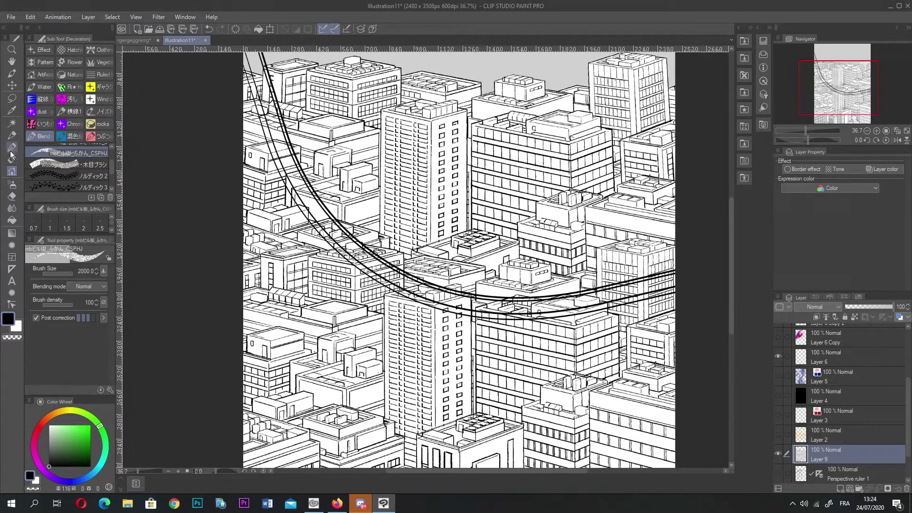
# - Circle the two repeated building groups in red with the Lighter pencil to point out the brush's repeating pattern
pyautogui.click(12, 138)
pyautogui.click(12, 137)
pyautogui.click(42, 423)
pyautogui.click(91, 425)
pyautogui.moveTo(361, 202)
pyautogui.mouseDown()
pyautogui.moveTo(259, 272)
pyautogui.moveTo(253, 256)
pyautogui.mouseUp()
pyautogui.moveTo(269, 72)
pyautogui.mouseDown()
pyautogui.moveTo(502, 112)
pyautogui.moveTo(296, 37)
pyautogui.mouseUp()
pyautogui.scroll(-3, 250, 171)
pyautogui.scroll(-4, 295, 195)
pyautogui.scroll(3, 215, 82)
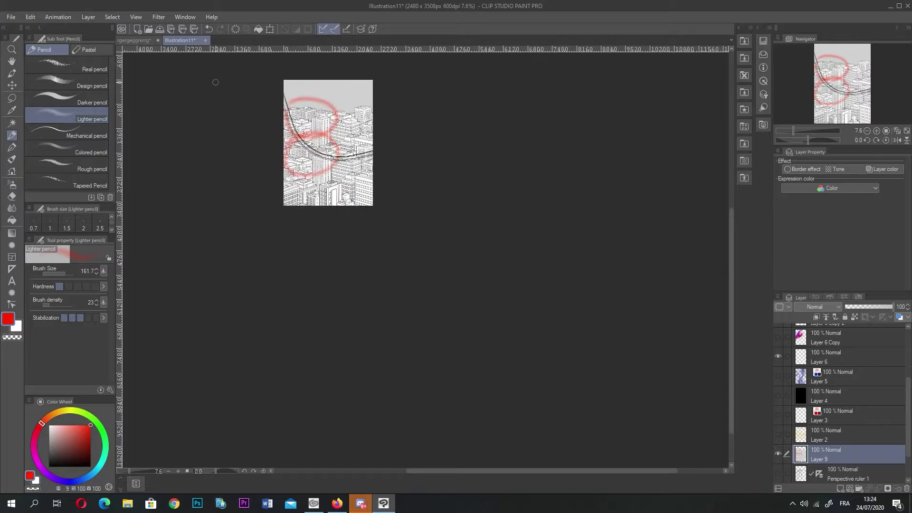
# - Undo the red circles and all painted city buildings, back to before the building layer was added
pyautogui.hotkey('ctrl', 'z')
pyautogui.hotkey('ctrl', 'z')
pyautogui.hotkey('ctrl', 'z')
pyautogui.hotkey('ctrl', 'z')
pyautogui.hotkey('ctrl', 'z')
pyautogui.hotkey('ctrl', 'z')
pyautogui.hotkey('ctrl', 'z')
pyautogui.hotkey('ctrl', 'z')
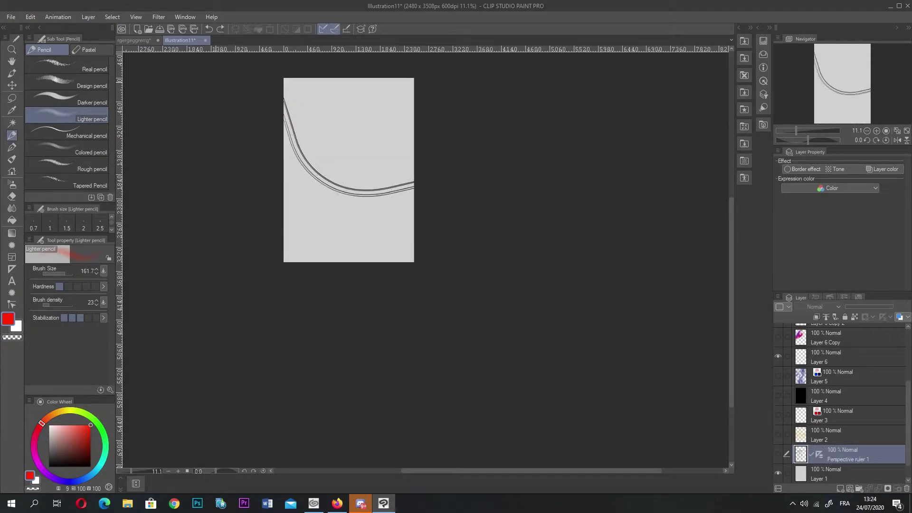
pyautogui.scroll(3, 284, 186)
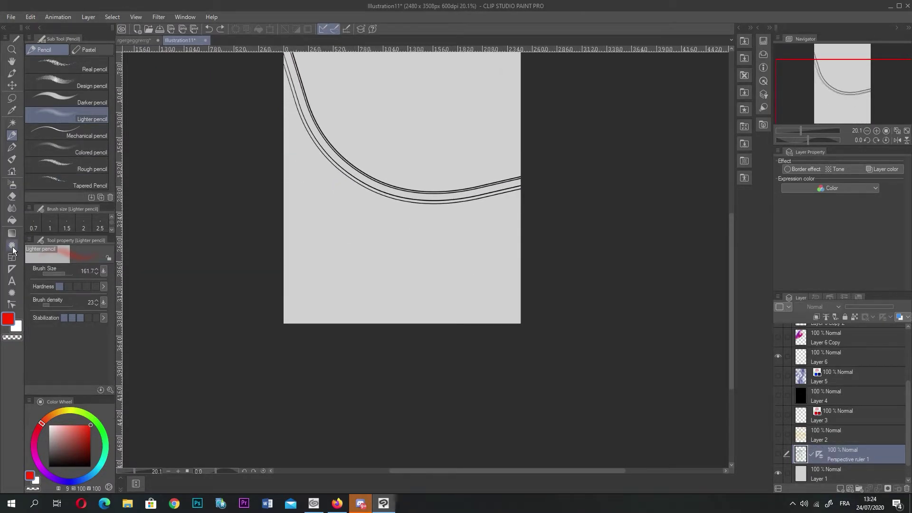
# - Examine the sub tools of the Frame Border, Correct line, Operation and Move layer tools
pyautogui.click(12, 246)
pyautogui.click(15, 256)
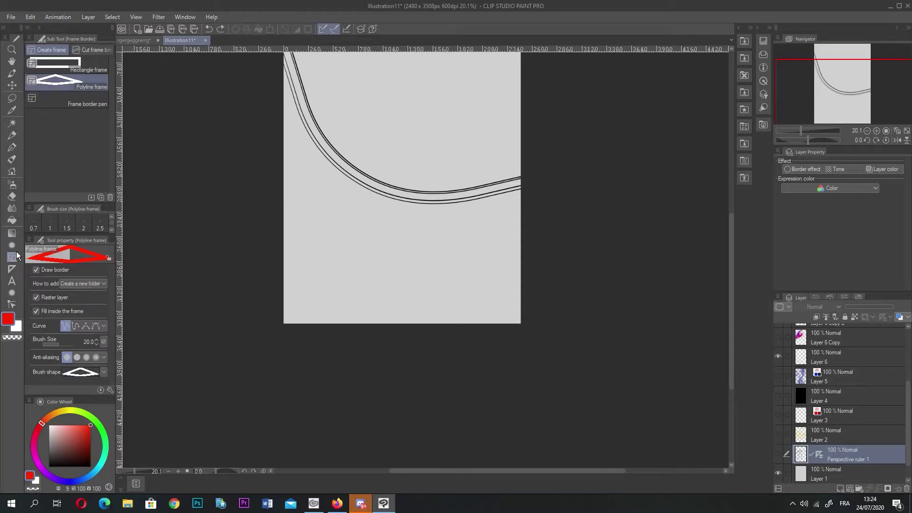
pyautogui.click(13, 295)
pyautogui.click(12, 303)
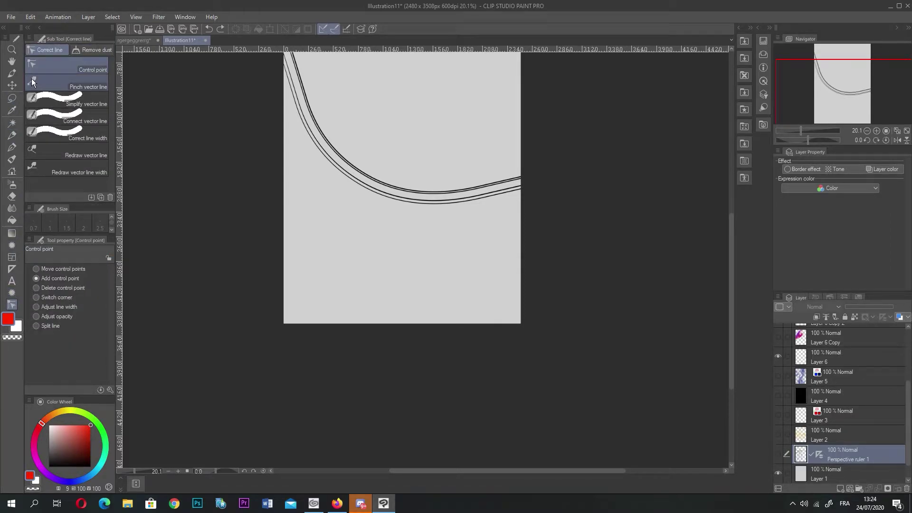
pyautogui.click(9, 137)
pyautogui.click(13, 304)
pyautogui.click(12, 75)
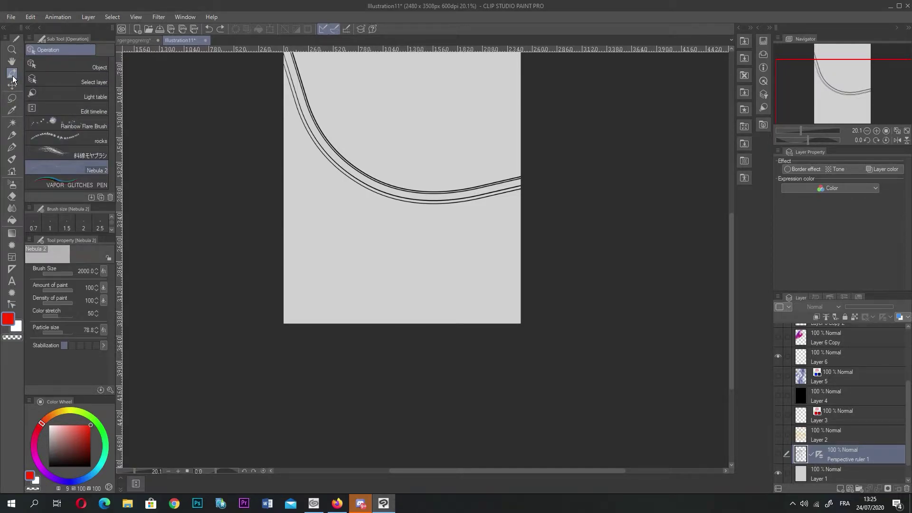
pyautogui.click(12, 85)
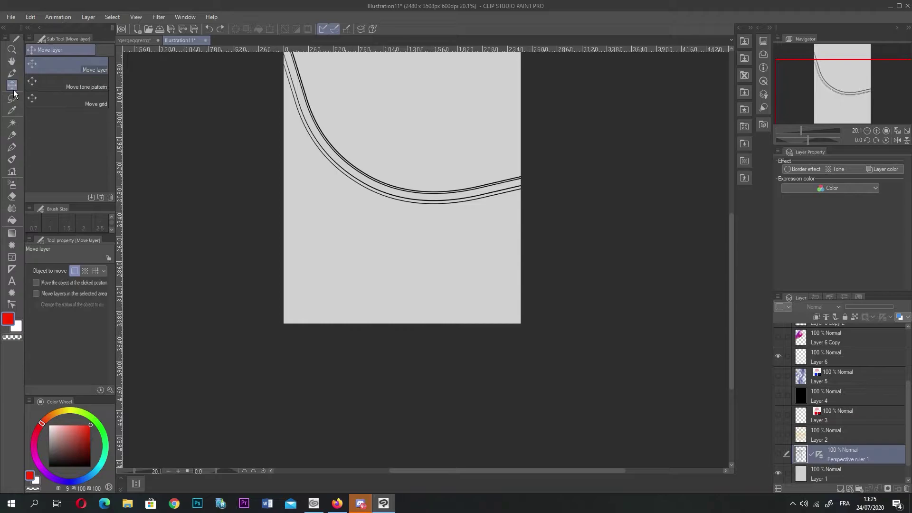
# - Choose the pen with black as the drawing colour and close the Illustration11 document, keeping the character sketch open
pyautogui.click(12, 147)
pyautogui.click(49, 466)
pyautogui.click(141, 42)
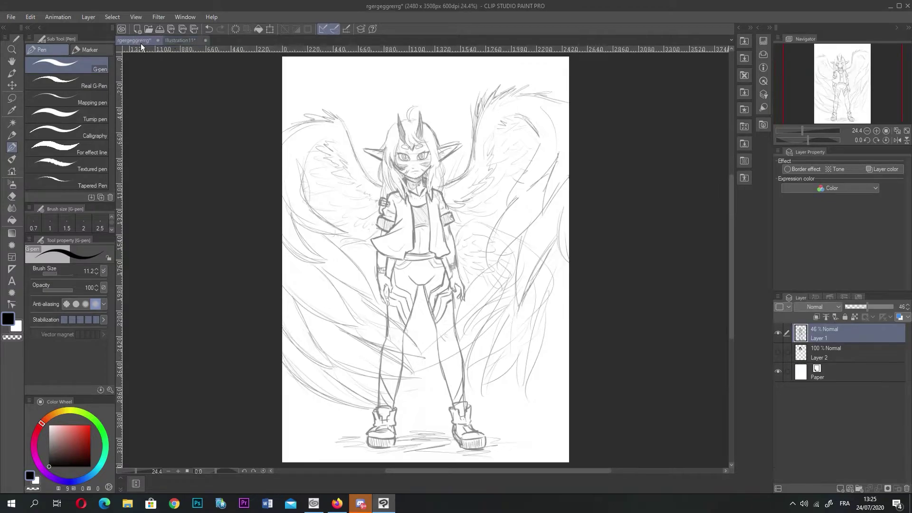
pyautogui.click(203, 38)
pyautogui.click(458, 187)
# - Add a new vector layer above the character sketch on Layer 1
pyautogui.scroll(-2, 388, 243)
pyautogui.scroll(3, 377, 254)
pyautogui.scroll(2, 459, 126)
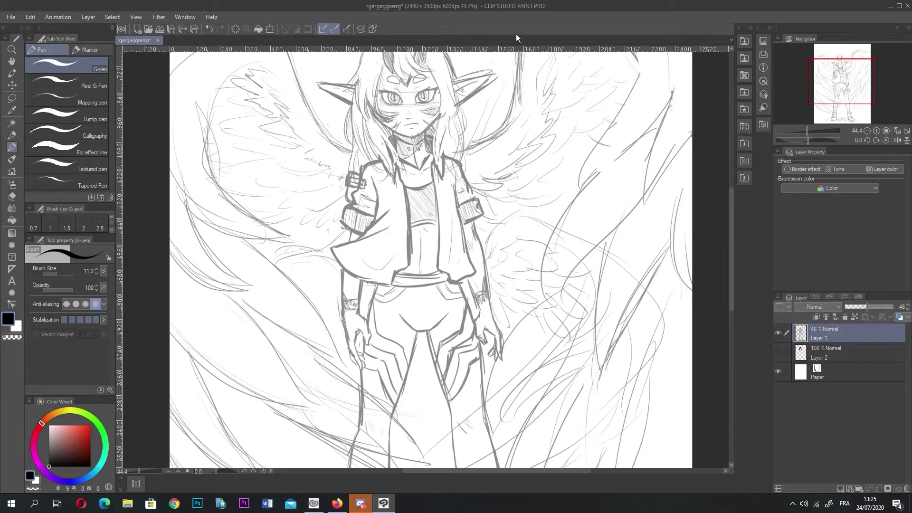
pyautogui.scroll(-3, 445, 165)
pyautogui.scroll(2, 502, 133)
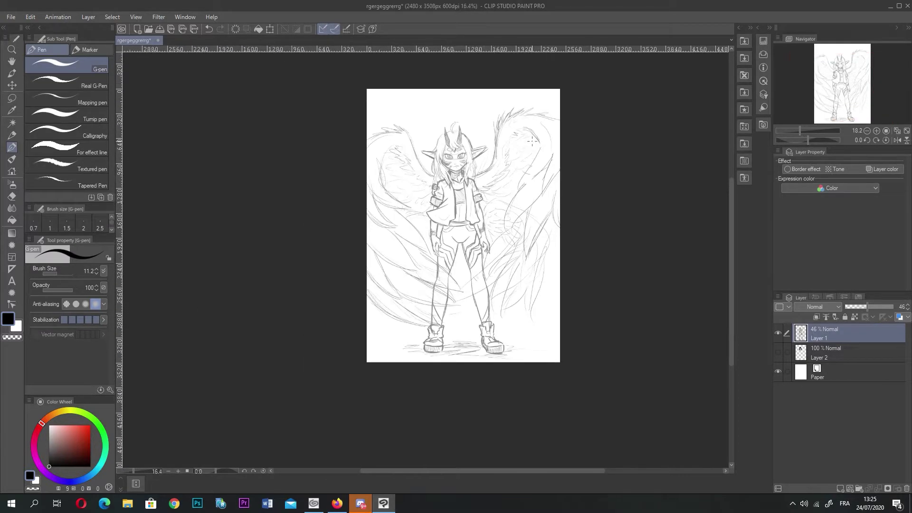
pyautogui.scroll(3, 502, 132)
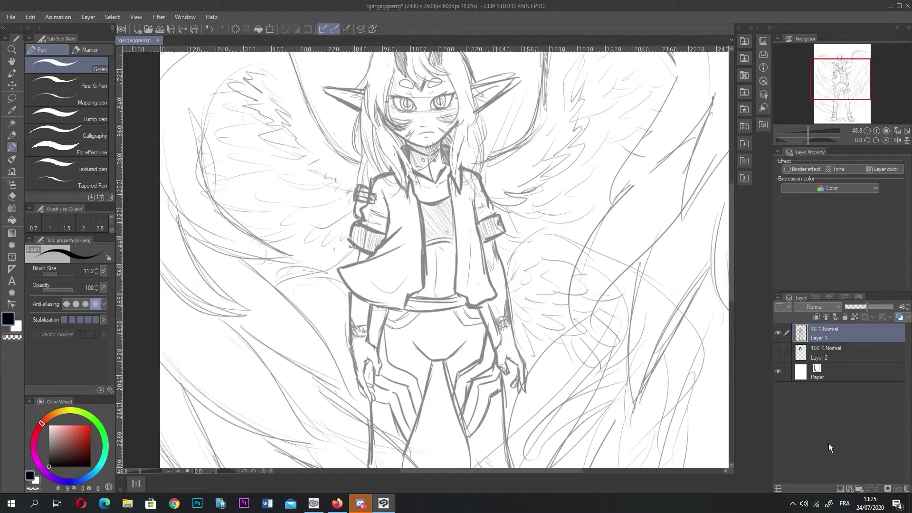
pyautogui.click(849, 488)
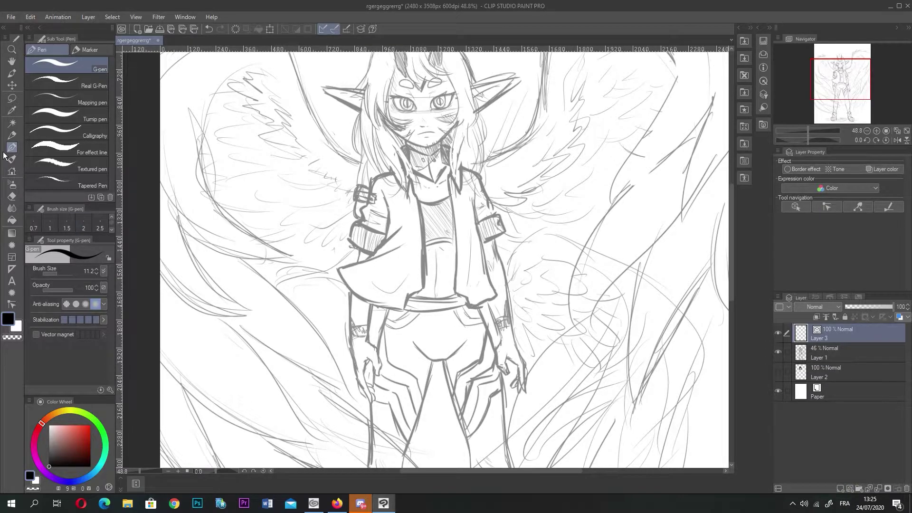
# - Ink the outline of the character's left-hand horn with the G-pen at size 7, letting the lines overshoot at its tip
pyautogui.scroll(-4, 358, 153)
pyautogui.scroll(5, 391, 114)
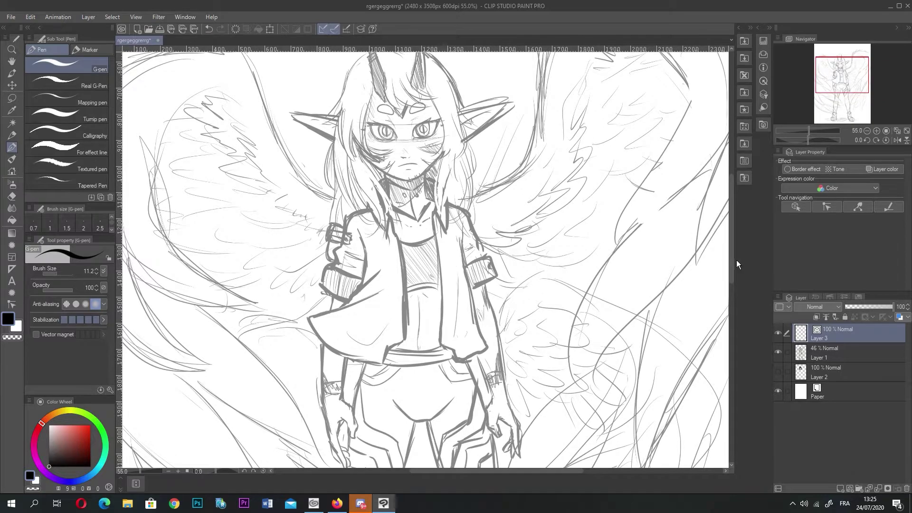
pyautogui.moveTo(730, 239); pyautogui.dragTo(731, 220)
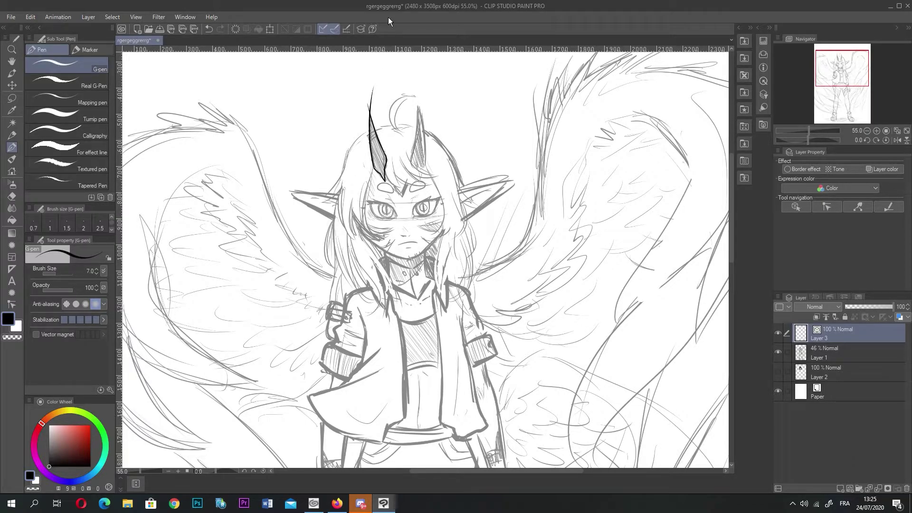
pyautogui.scroll(5, 388, 81)
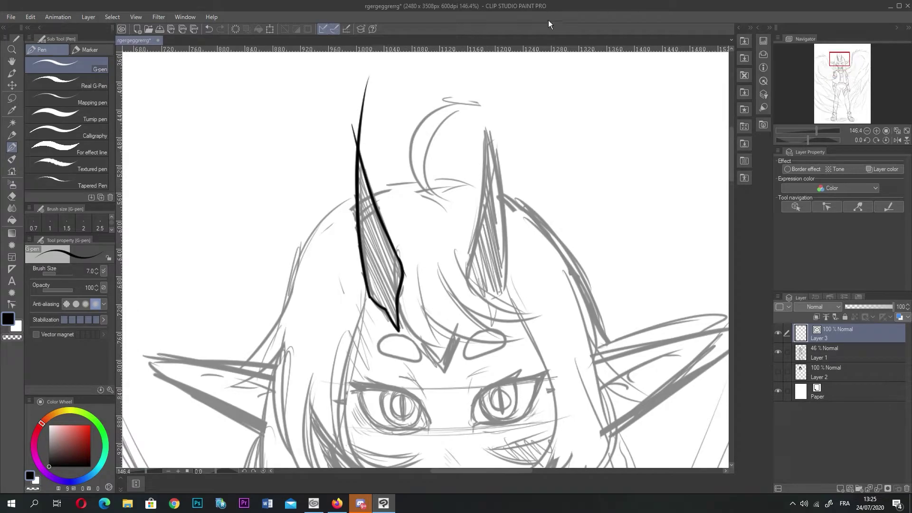
# - Remove the short overshooting line at the horn's tip with the Vector eraser at size 15.3
pyautogui.press('e')
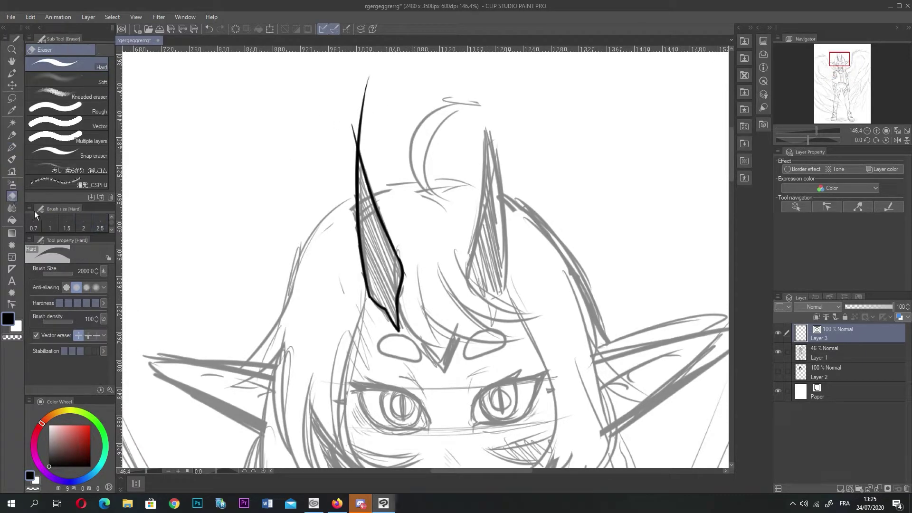
pyautogui.click(92, 121)
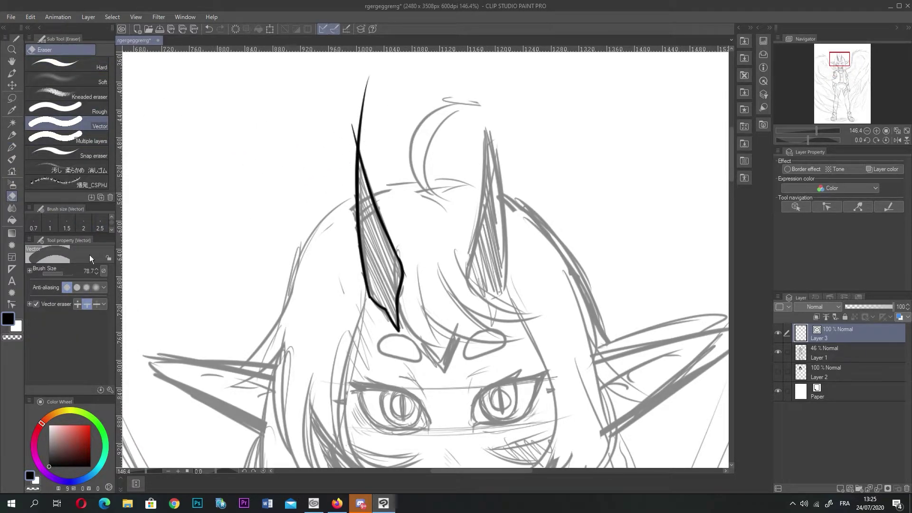
pyautogui.click(58, 273)
# - Erase only the top end of the long overshooting horn line with the Hard eraser at size 63
pyautogui.click(88, 65)
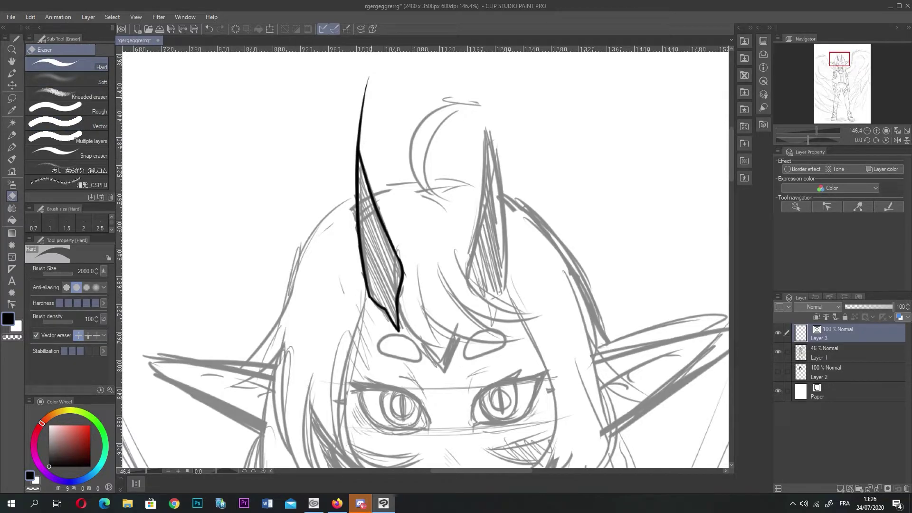
pyautogui.click(62, 273)
pyautogui.moveTo(350, 89); pyautogui.dragTo(370, 93)
# - Try the Hard eraser's erase-up-to-intersection vector mode on the overshooting horn line, and undo it
pyautogui.click(86, 334)
pyautogui.moveTo(363, 92); pyautogui.dragTo(379, 115)
pyautogui.hotkey('ctrl', 'z')
# - Try the Hard eraser's Whole line vector mode on the horn's outline, and undo the erasures
pyautogui.click(95, 335)
pyautogui.moveTo(363, 92); pyautogui.dragTo(380, 110)
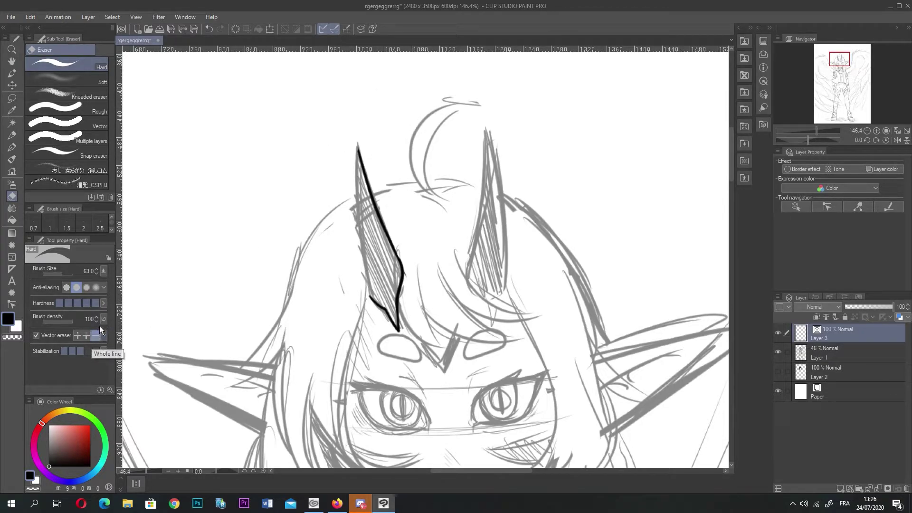
pyautogui.moveTo(363, 126); pyautogui.dragTo(383, 152)
pyautogui.hotkey('ctrl', 'z')
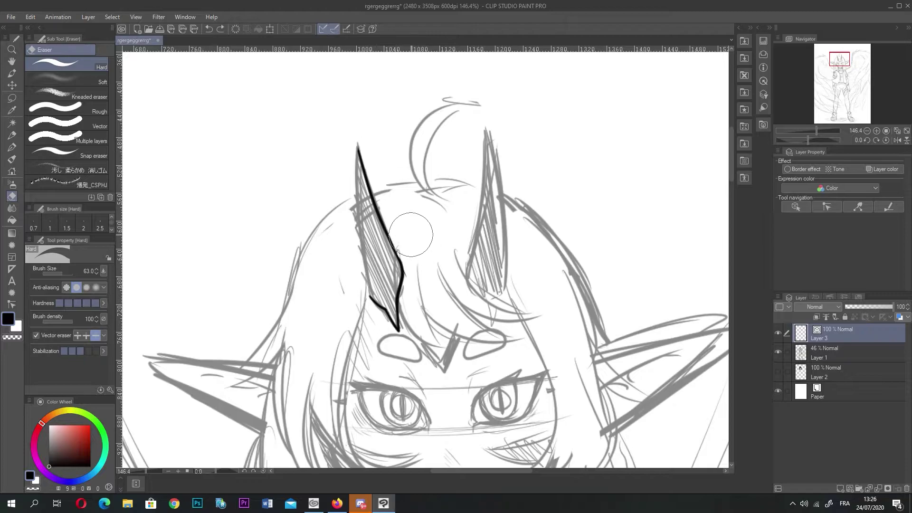
pyautogui.hotkey('ctrl', 'z')
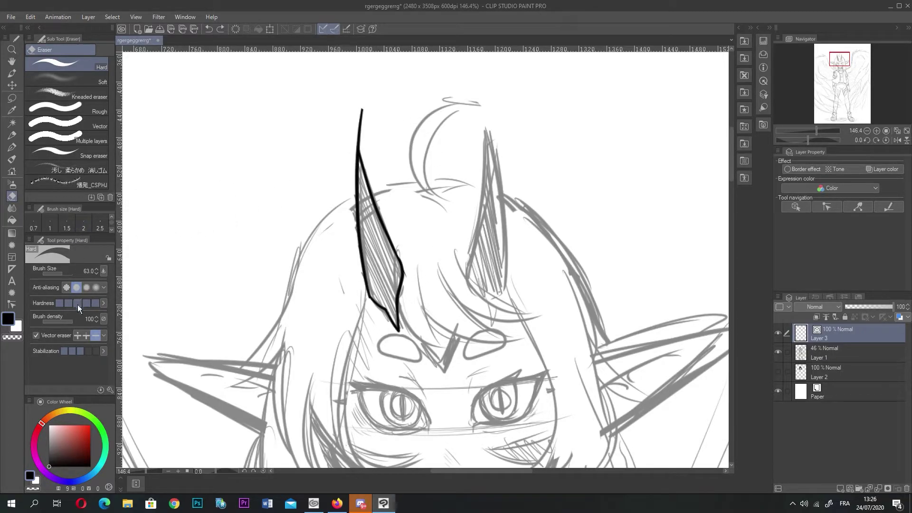
# - Erase the rest of the overshooting horn line up to its intersection and switch back to the Vector eraser
pyautogui.click(87, 336)
pyautogui.moveTo(378, 114)
pyautogui.mouseDown()
pyautogui.moveTo(405, 118)
pyautogui.moveTo(389, 133)
pyautogui.mouseUp()
pyautogui.click(67, 124)
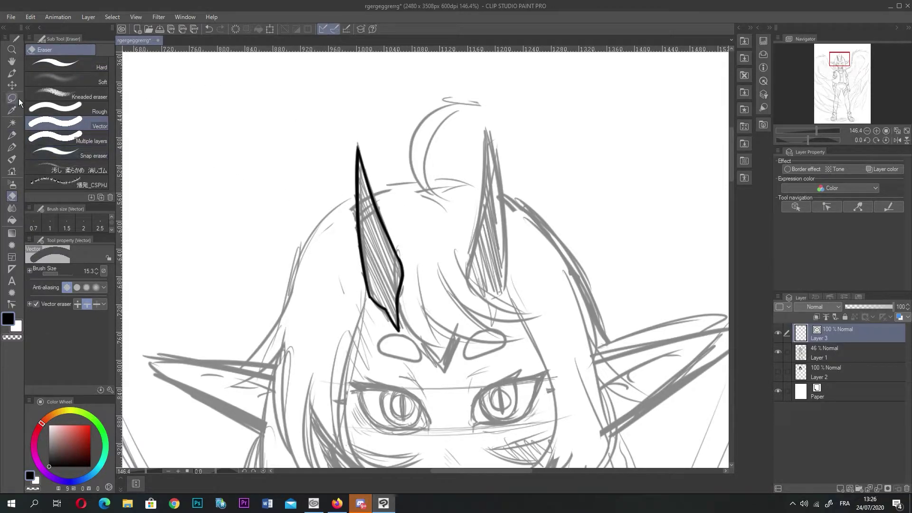
# - Auto-select the inside of the inked horn, referring to the editing layer only, and expand the selection into the outline
pyautogui.click(12, 125)
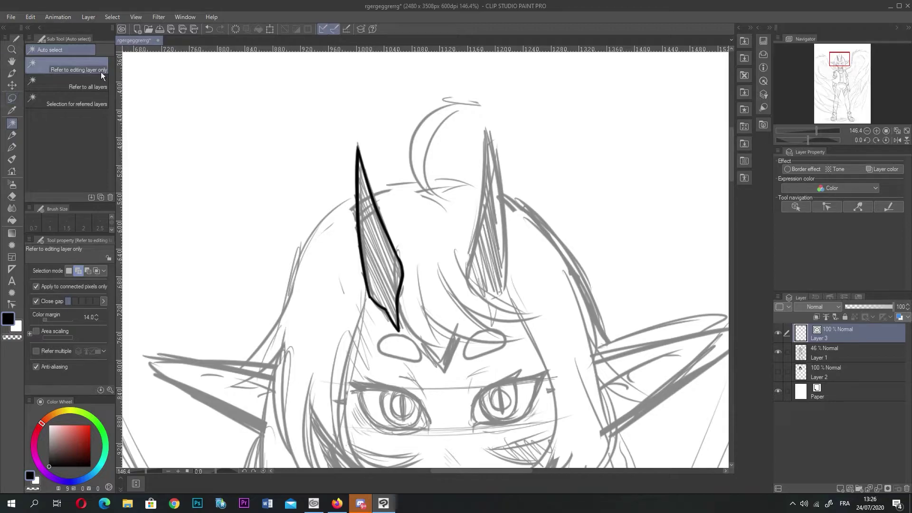
pyautogui.click(379, 256)
pyautogui.scroll(2, 351, 298)
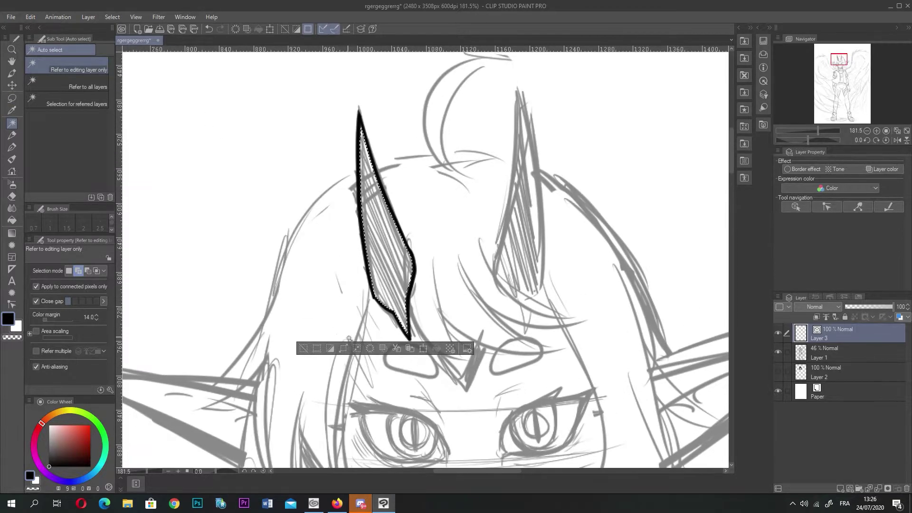
pyautogui.click(343, 349)
pyautogui.click(664, 451)
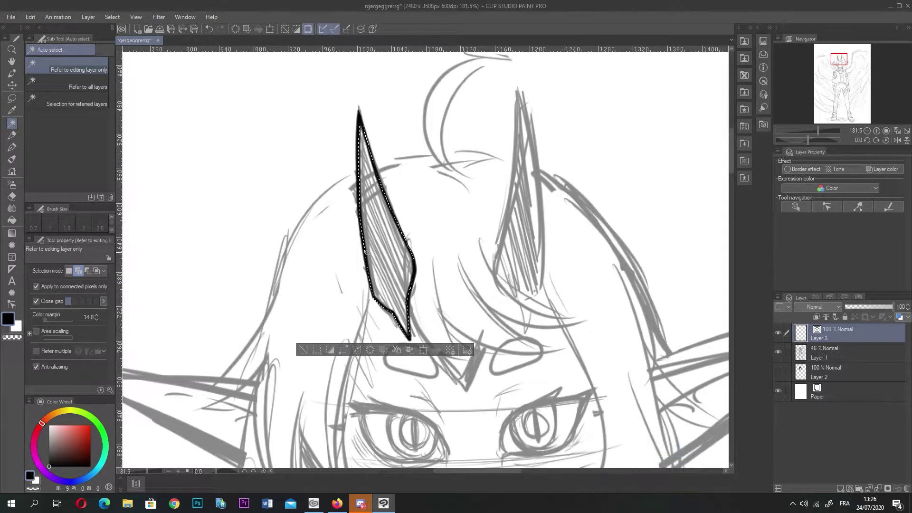
pyautogui.scroll(1, 381, 290)
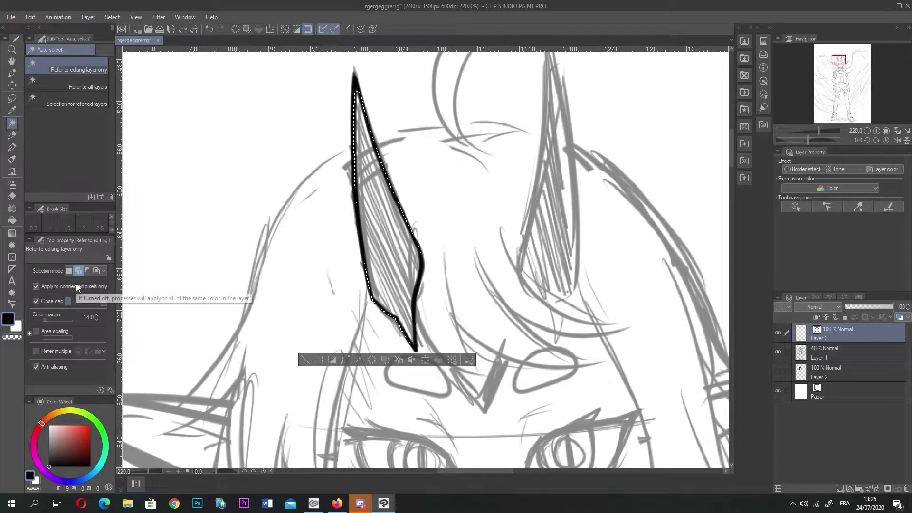
# - Add a raster layer between the line layer and the sketch, fill the horn selection with black and deselect
pyautogui.click(12, 220)
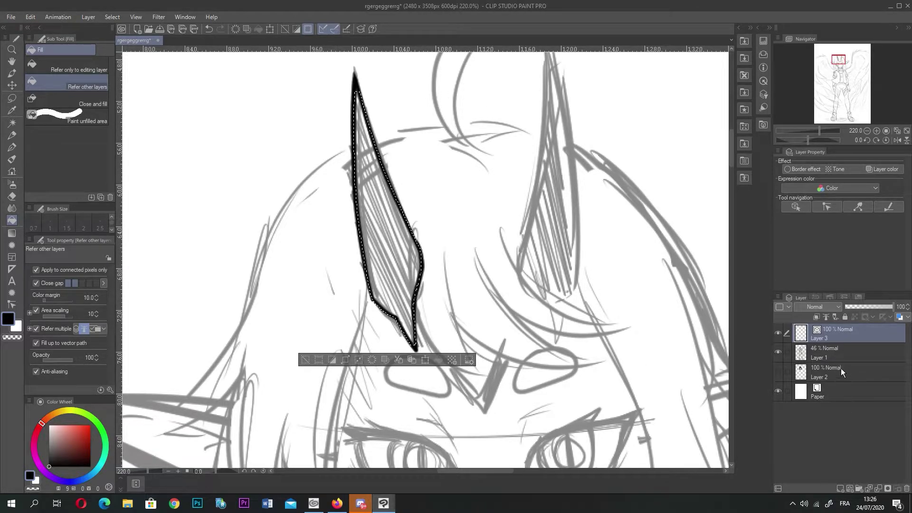
pyautogui.click(843, 353)
pyautogui.click(837, 487)
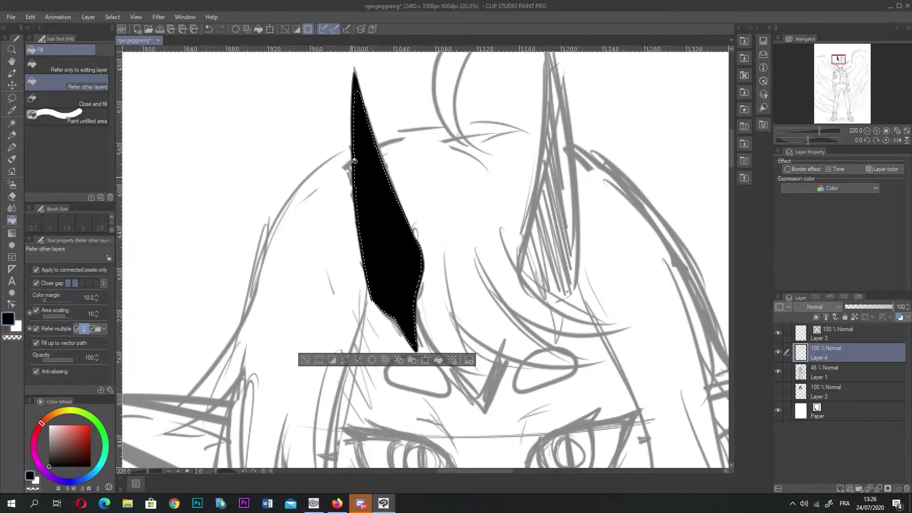
pyautogui.click(306, 360)
pyautogui.scroll(-5, 446, 326)
pyautogui.scroll(-3, 527, 333)
pyautogui.scroll(4, 572, 360)
# - Undo the horn's black fill and clear the selection
pyautogui.hotkey('ctrl', 'z')
pyautogui.hotkey('ctrl', 'z')
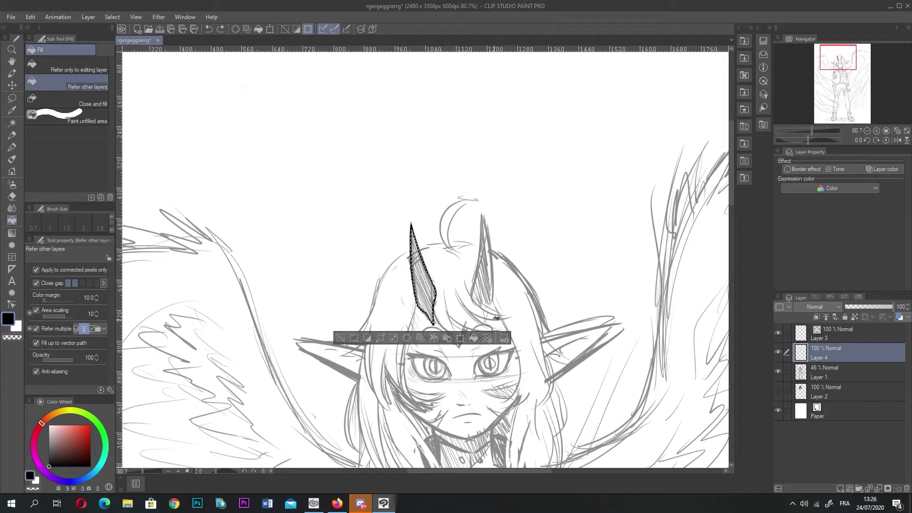
pyautogui.scroll(2, 496, 319)
pyautogui.hotkey('ctrl', 'y')
pyautogui.click(304, 341)
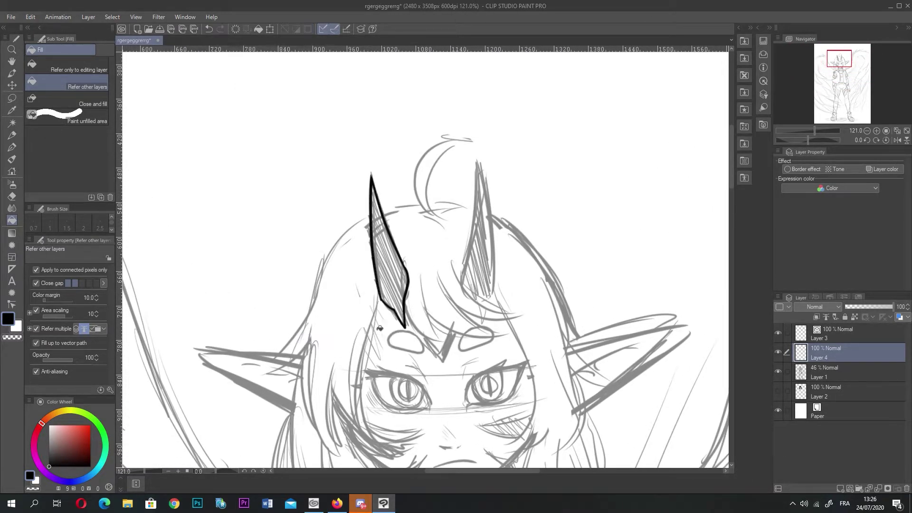
# - Make vector Layer 3 active again and return to the G-pen at size 7 for inking the face
pyautogui.scroll(3, 493, 340)
pyautogui.scroll(1, 475, 326)
pyautogui.click(12, 136)
pyautogui.click(822, 332)
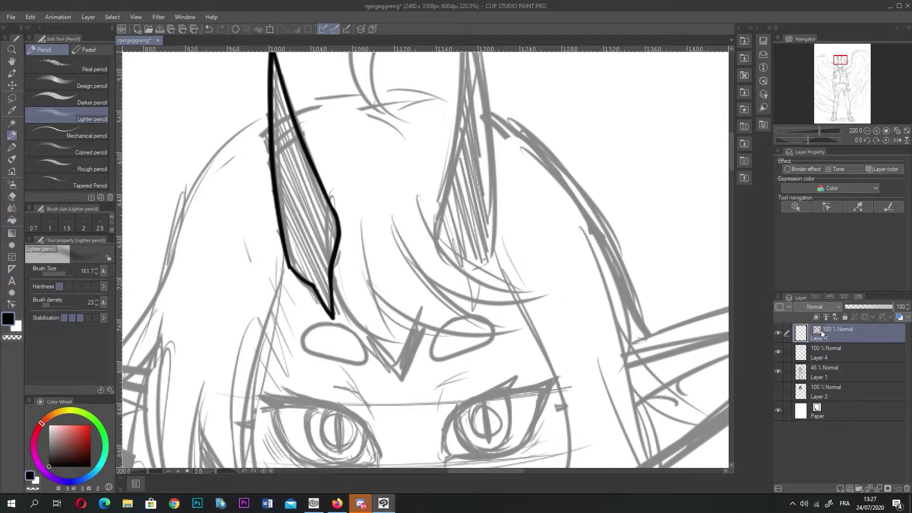
pyautogui.click(14, 147)
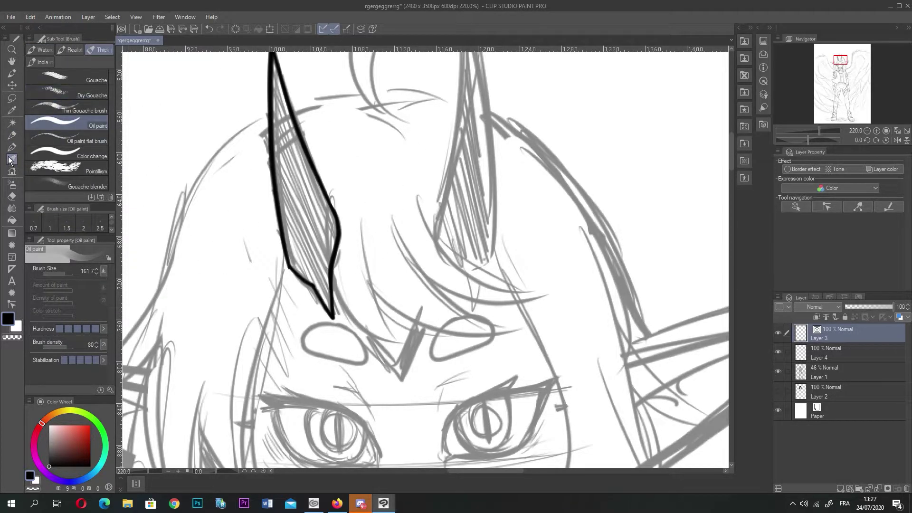
pyautogui.scroll(-12, 320, 274)
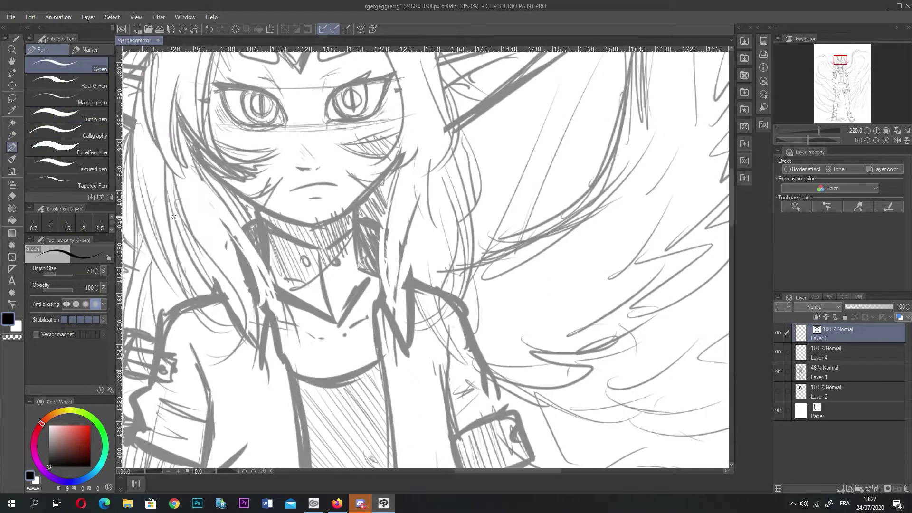
# - Ink the outline of the second horn on the vector layer with the G-pen
pyautogui.scroll(-3, 320, 274)
pyautogui.scroll(4, 320, 274)
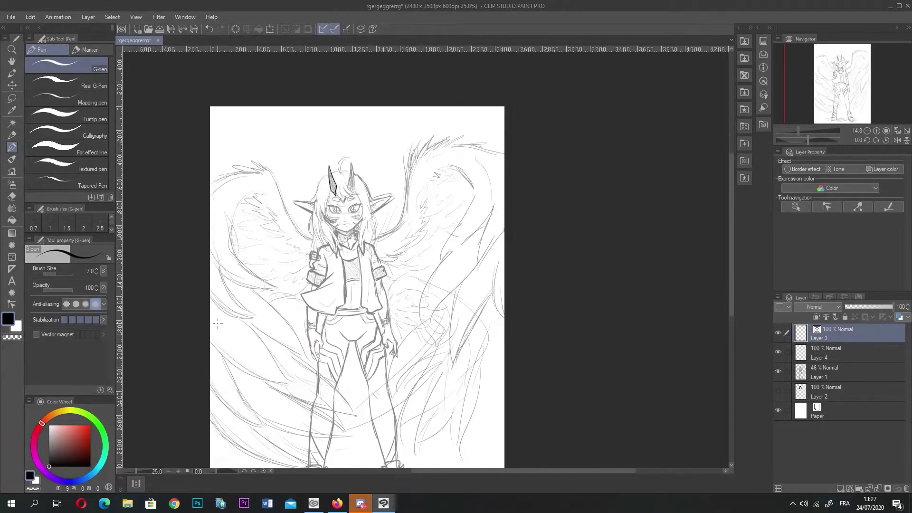
pyautogui.scroll(4, 335, 202)
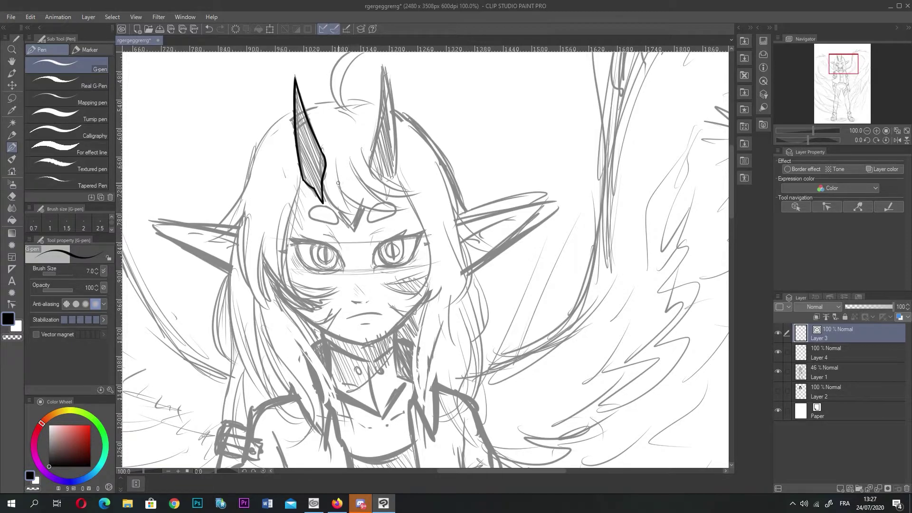
pyautogui.scroll(1, 331, 119)
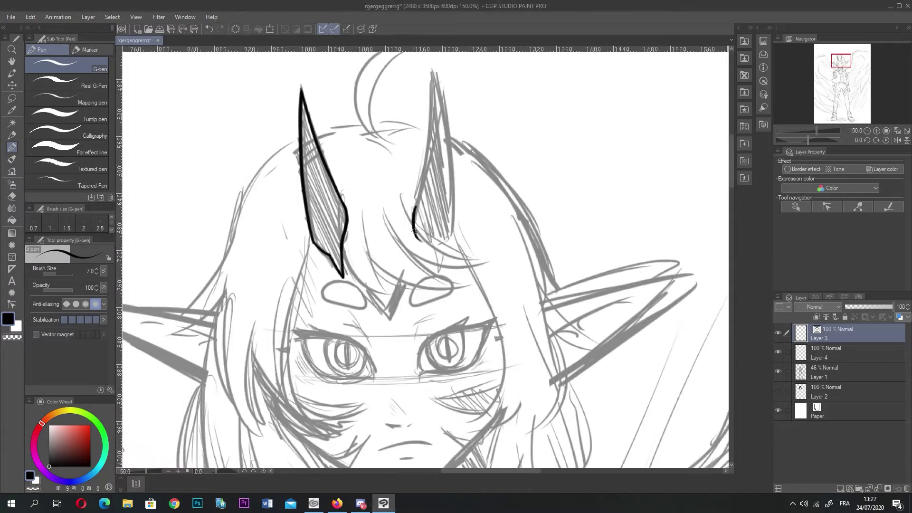
pyautogui.moveTo(389, 66); pyautogui.dragTo(397, 189)
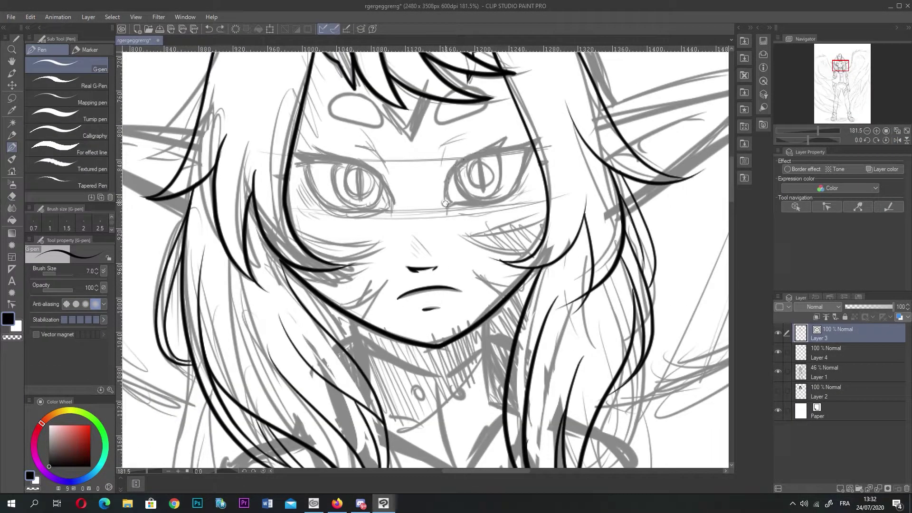
# - Ink the eye on the viewer's right and the forehead markings above it, trimming stray line ends with the vector eraser
pyautogui.moveTo(445, 204); pyautogui.dragTo(506, 134)
pyautogui.moveTo(449, 204)
pyautogui.mouseDown()
pyautogui.moveTo(528, 143)
pyautogui.moveTo(451, 197)
pyautogui.moveTo(504, 142)
pyautogui.mouseUp()
pyautogui.moveTo(455, 173)
pyautogui.mouseDown()
pyautogui.moveTo(503, 157)
pyautogui.moveTo(483, 199)
pyautogui.mouseUp()
pyautogui.moveTo(438, 148); pyautogui.dragTo(468, 139)
pyautogui.moveTo(438, 103); pyautogui.dragTo(492, 101)
pyautogui.moveTo(329, 110)
pyautogui.mouseDown()
pyautogui.moveTo(383, 126)
pyautogui.moveTo(412, 152)
pyautogui.mouseUp()
pyautogui.hotkey('ctrl', 'z')
pyautogui.press('e')
pyautogui.moveTo(426, 98); pyautogui.dragTo(415, 156)
pyautogui.press('p')
# - Ink the lids and lashes of the eye on the viewer's left, and the irises and slit pupils
pyautogui.moveTo(362, 146); pyautogui.dragTo(385, 154)
pyautogui.moveTo(293, 162)
pyautogui.mouseDown()
pyautogui.moveTo(364, 170)
pyautogui.moveTo(394, 208)
pyautogui.mouseUp()
pyautogui.moveTo(304, 145); pyautogui.dragTo(368, 162)
pyautogui.moveTo(303, 165); pyautogui.dragTo(336, 211)
pyautogui.moveTo(314, 194); pyautogui.dragTo(391, 211)
pyautogui.moveTo(337, 163); pyautogui.dragTo(349, 208)
pyautogui.moveTo(357, 167); pyautogui.dragTo(362, 206)
pyautogui.moveTo(477, 160); pyautogui.dragTo(482, 203)
# - Ink the pointed stripes on both cheeks, undoing a misplaced stroke along the way
pyautogui.moveTo(428, 238); pyautogui.dragTo(394, 211)
pyautogui.moveTo(262, 130); pyautogui.dragTo(350, 158)
pyautogui.hotkey('ctrl', 'z')
pyautogui.moveTo(304, 238); pyautogui.dragTo(350, 217)
pyautogui.moveTo(260, 204); pyautogui.dragTo(350, 216)
pyautogui.moveTo(421, 206); pyautogui.dragTo(510, 217)
pyautogui.moveTo(344, 255); pyautogui.dragTo(304, 282)
pyautogui.press('e')
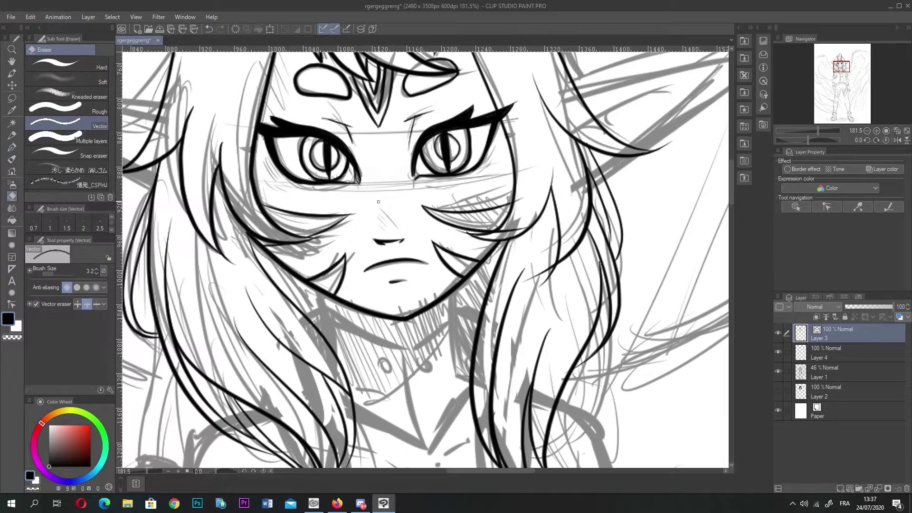
# - Ink the sides of the neck below the jaw with the G-pen at size 6
pyautogui.scroll(-4, 223, 205)
pyautogui.press('p')
pyautogui.moveTo(426, 377)
pyautogui.mouseDown()
pyautogui.moveTo(461, 418)
pyautogui.moveTo(462, 398)
pyautogui.mouseUp()
pyautogui.moveTo(288, 274); pyautogui.dragTo(330, 297)
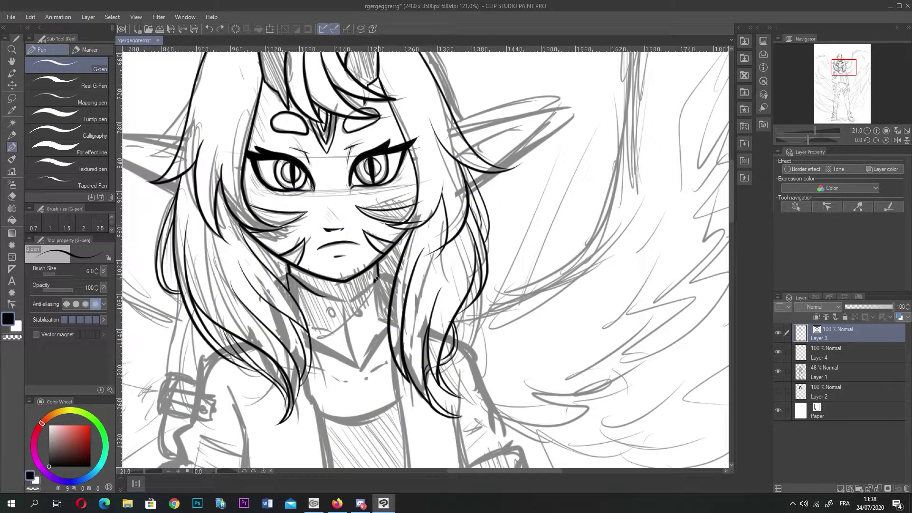
pyautogui.moveTo(380, 277); pyautogui.dragTo(387, 321)
# - Ink the collar with its upper band, centre seam, round studs and V-shaped neckline
pyautogui.scroll(8, 332, 390)
pyautogui.moveTo(364, 161); pyautogui.dragTo(390, 361)
pyautogui.moveTo(474, 242); pyautogui.dragTo(391, 360)
pyautogui.press('e')
pyautogui.press('p')
pyautogui.moveTo(327, 179); pyautogui.dragTo(328, 179)
pyautogui.scroll(-2, 259, 152)
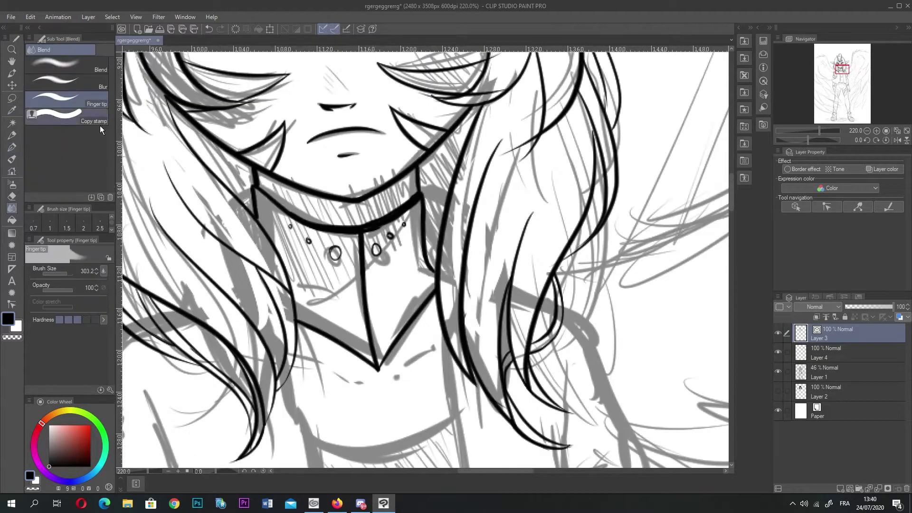
pyautogui.moveTo(254, 186); pyautogui.dragTo(360, 231)
pyautogui.moveTo(361, 230); pyautogui.dragTo(417, 194)
# - Ink the jacket shoulder, strapped armband, sleeve folds and rolled cuff on the viewer's left
pyautogui.scroll(-6, 354, 200)
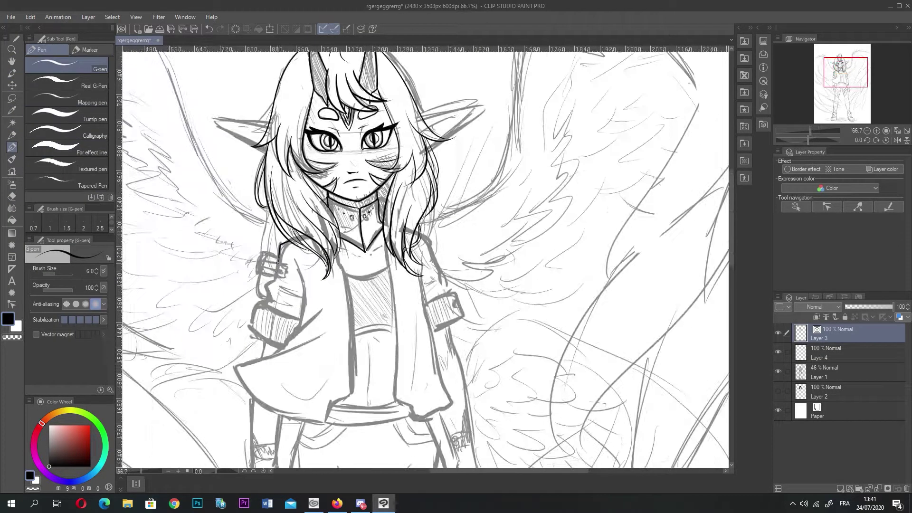
pyautogui.scroll(4, 214, 323)
pyautogui.moveTo(441, 79); pyautogui.dragTo(372, 137)
pyautogui.moveTo(322, 154); pyautogui.dragTo(364, 171)
pyautogui.moveTo(409, 128); pyautogui.dragTo(418, 281)
pyautogui.moveTo(475, 239); pyautogui.dragTo(368, 336)
pyautogui.moveTo(455, 141); pyautogui.dragTo(456, 249)
pyautogui.moveTo(369, 155); pyautogui.dragTo(355, 231)
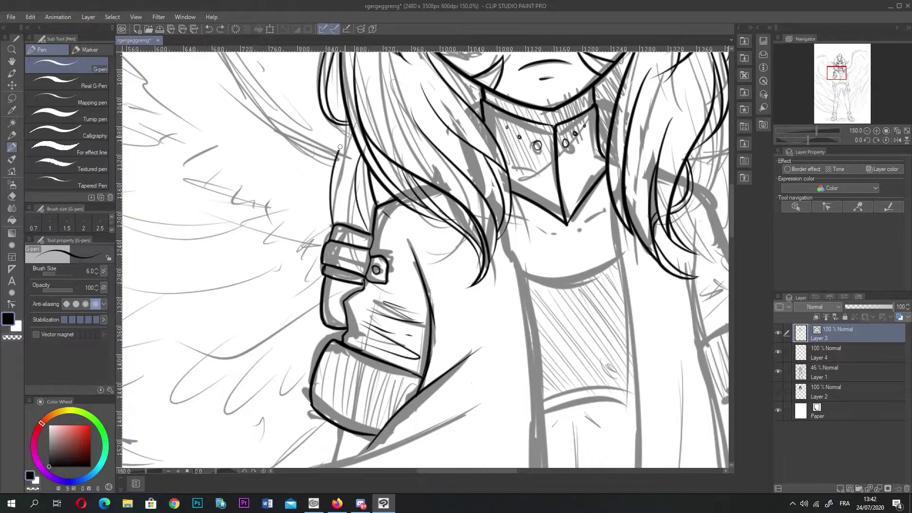
# - Ink the loose hair strand beside the armband and the long edges of the open jacket
pyautogui.moveTo(340, 98); pyautogui.dragTo(329, 226)
pyautogui.scroll(-5, 427, 237)
pyautogui.scroll(5, 523, 304)
pyautogui.moveTo(413, 172)
pyautogui.mouseDown()
pyautogui.moveTo(472, 304)
pyautogui.moveTo(429, 398)
pyautogui.mouseUp()
pyautogui.scroll(-3, 451, 190)
pyautogui.moveTo(451, 166); pyautogui.dragTo(485, 297)
pyautogui.moveTo(427, 190); pyautogui.dragTo(425, 252)
pyautogui.moveTo(380, 119); pyautogui.dragTo(384, 349)
# - Ink the flared lower hem of the jacket and the contours of its other side
pyautogui.scroll(-1, 427, 237)
pyautogui.moveTo(219, 224); pyautogui.dragTo(354, 308)
pyautogui.moveTo(427, 190); pyautogui.dragTo(428, 281)
pyautogui.moveTo(377, 164); pyautogui.dragTo(397, 357)
pyautogui.moveTo(375, 260); pyautogui.dragTo(311, 355)
pyautogui.moveTo(428, 142); pyautogui.dragTo(333, 403)
# - Ink the pointed ears sticking out from the hair
pyautogui.scroll(1, 428, 237)
pyautogui.moveTo(559, 137); pyautogui.dragTo(472, 223)
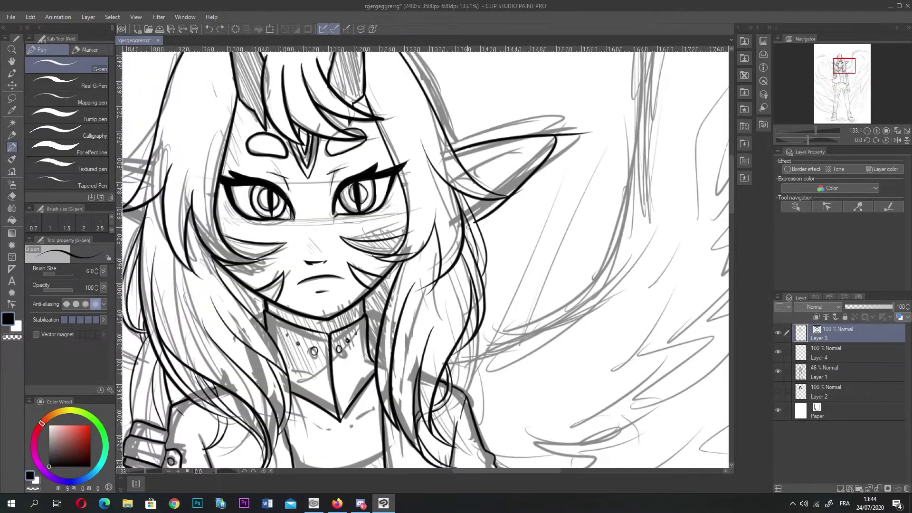
pyautogui.scroll(-1, 428, 237)
pyautogui.moveTo(257, 191); pyautogui.dragTo(345, 251)
pyautogui.press('e')
pyautogui.press('p')
# - Ink the edges of the cropped top, the waistband and the fold lines on the torso and jacket
pyautogui.moveTo(391, 188); pyautogui.dragTo(486, 184)
pyautogui.moveTo(424, 220); pyautogui.dragTo(426, 299)
pyautogui.press('e')
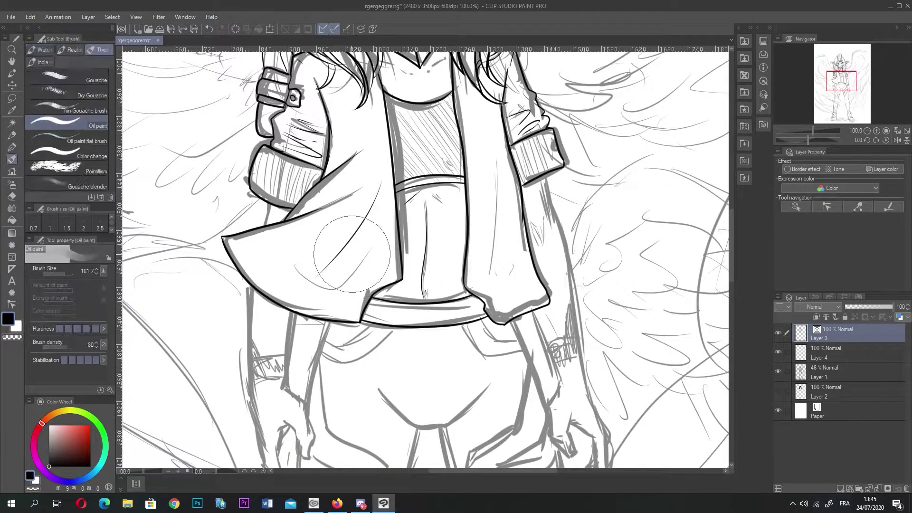
pyautogui.press('p')
pyautogui.moveTo(380, 356); pyautogui.dragTo(451, 143)
# - Ink the forearms and hands below the jacket, undoing one misplaced stroke
pyautogui.scroll(1, 428, 238)
pyautogui.moveTo(380, 82); pyautogui.dragTo(398, 258)
pyautogui.moveTo(365, 221); pyautogui.dragTo(376, 326)
pyautogui.moveTo(325, 170); pyautogui.dragTo(341, 263)
pyautogui.moveTo(428, 213); pyautogui.dragTo(427, 289)
pyautogui.hotkey('ctrl', 'z')
pyautogui.scroll(-3, 428, 237)
pyautogui.scroll(3, 427, 238)
pyautogui.moveTo(617, 285); pyautogui.dragTo(397, 240)
pyautogui.scroll(1, 427, 237)
# - Ink the hips, crotch and upper thighs of the trousers over the sketch
pyautogui.moveTo(351, 94); pyautogui.dragTo(402, 319)
pyautogui.moveTo(415, 260)
pyautogui.mouseDown()
pyautogui.moveTo(402, 319)
pyautogui.moveTo(466, 373)
pyautogui.mouseUp()
pyautogui.moveTo(438, 216); pyautogui.dragTo(461, 281)
pyautogui.moveTo(446, 323); pyautogui.dragTo(439, 371)
pyautogui.scroll(-3, 428, 238)
pyautogui.moveTo(418, 190); pyautogui.dragTo(453, 271)
pyautogui.moveTo(439, 209); pyautogui.dragTo(475, 325)
pyautogui.scroll(-1, 427, 237)
pyautogui.moveTo(427, 333); pyautogui.dragTo(461, 171)
# - Ink the long outer and inner contours of both legs down toward the boots
pyautogui.moveTo(317, 82); pyautogui.dragTo(302, 138)
pyautogui.moveTo(436, 77); pyautogui.dragTo(471, 157)
pyautogui.press('e')
pyautogui.press('p')
pyautogui.moveTo(380, 285); pyautogui.dragTo(478, 234)
pyautogui.moveTo(394, 228); pyautogui.dragTo(368, 447)
pyautogui.moveTo(477, 103); pyautogui.dragTo(406, 446)
# - Ink the boot on the viewer's left with its shaft, toe cap and thick platform sole, undoing one stray stroke
pyautogui.scroll(-1, 361, 347)
pyautogui.scroll(5, 361, 347)
pyautogui.moveTo(330, 187); pyautogui.dragTo(390, 257)
pyautogui.moveTo(330, 219); pyautogui.dragTo(338, 292)
pyautogui.moveTo(342, 308)
pyautogui.mouseDown()
pyautogui.moveTo(286, 370)
pyautogui.moveTo(478, 372)
pyautogui.mouseUp()
pyautogui.moveTo(403, 380); pyautogui.dragTo(403, 207)
pyautogui.moveTo(287, 251); pyautogui.dragTo(476, 275)
pyautogui.hotkey('ctrl', 'z')
pyautogui.moveTo(340, 138); pyautogui.dragTo(286, 190)
pyautogui.scroll(-1, 379, 214)
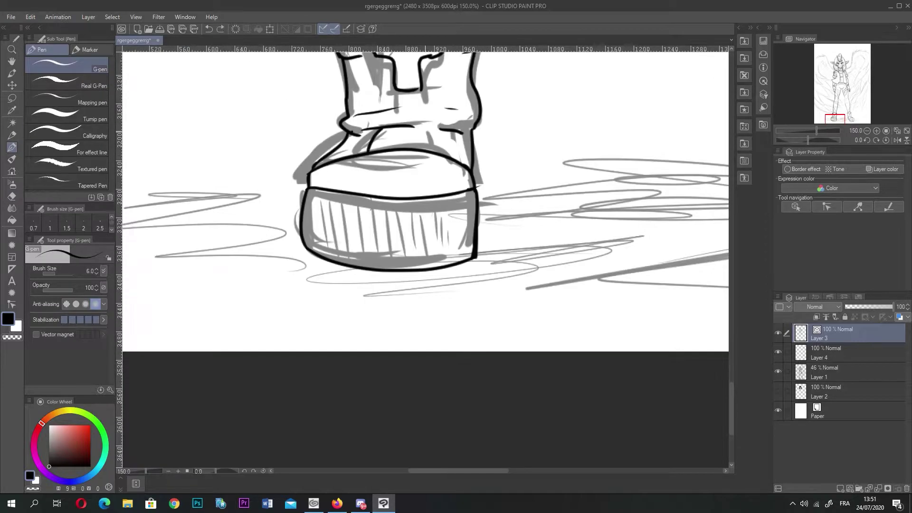
# - Ink the boot's ankle folds and remaining details, and finish the lower leg line above it
pyautogui.moveTo(410, 123); pyautogui.dragTo(433, 152)
pyautogui.moveTo(399, 142); pyautogui.dragTo(489, 370)
pyautogui.moveTo(468, 262); pyautogui.dragTo(526, 290)
pyautogui.moveTo(485, 305); pyautogui.dragTo(522, 324)
pyautogui.scroll(-2, 427, 261)
pyautogui.moveTo(347, 117); pyautogui.dragTo(384, 265)
# - Select the inked boot and place a copy of it under the other leg with a transform
pyautogui.scroll(-2, 400, 298)
pyautogui.press('m')
pyautogui.moveTo(380, 143); pyautogui.dragTo(375, 147)
pyautogui.hotkey('ctrl', 't')
pyautogui.moveTo(340, 271); pyautogui.dragTo(431, 271)
pyautogui.press('Return')
# - Trim the excess lines around the legs and the copied boot with the vector eraser
pyautogui.scroll(2, 366, 190)
pyautogui.press('e')
pyautogui.scroll(-2, 365, 377)
pyautogui.moveTo(365, 377); pyautogui.dragTo(285, 156)
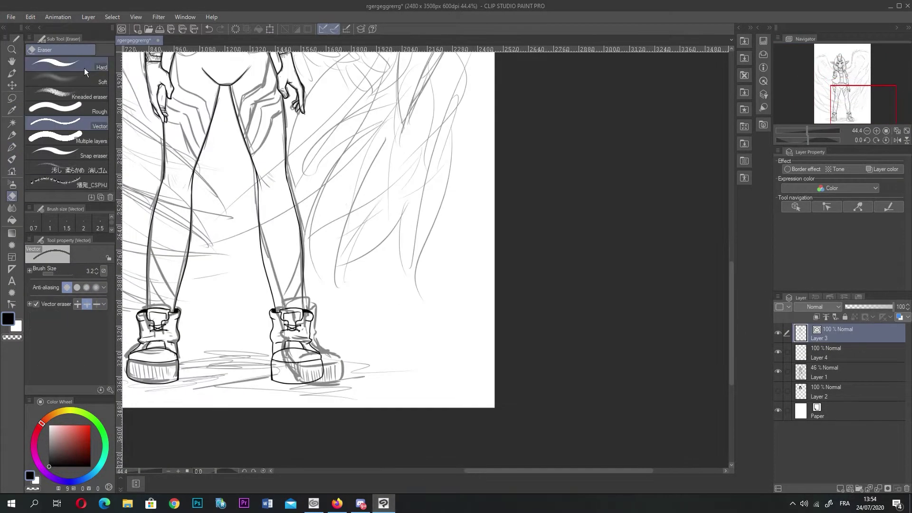
# - Re-ink the boot on the viewer's right and its lower leg along the sketch, undoing one stray stroke
pyautogui.press('p')
pyautogui.scroll(3, 304, 333)
pyautogui.moveTo(272, 263); pyautogui.dragTo(304, 280)
pyautogui.moveTo(304, 280); pyautogui.dragTo(344, 267)
pyautogui.scroll(-3, 323, 266)
pyautogui.scroll(3, 308, 299)
pyautogui.moveTo(340, 167); pyautogui.dragTo(397, 178)
pyautogui.moveTo(413, 138); pyautogui.dragTo(417, 208)
pyautogui.moveTo(303, 220); pyautogui.dragTo(353, 365)
pyautogui.moveTo(363, 231); pyautogui.dragTo(387, 275)
pyautogui.moveTo(360, 295); pyautogui.dragTo(495, 295)
pyautogui.moveTo(354, 365); pyautogui.dragTo(505, 360)
pyautogui.hotkey('ctrl', 'z')
pyautogui.moveTo(495, 298); pyautogui.dragTo(359, 314)
pyautogui.scroll(-3, 495, 298)
pyautogui.moveTo(388, 224); pyautogui.dragTo(402, 237)
pyautogui.scroll(3, 413, 237)
# - Ink the remaining angular pattern lines on both trouser legs, alternating the pen with the vector eraser
pyautogui.press('e')
pyautogui.press('p')
pyautogui.moveTo(301, 297)
pyautogui.mouseDown()
pyautogui.moveTo(372, 367)
pyautogui.moveTo(357, 398)
pyautogui.mouseUp()
pyautogui.moveTo(286, 338); pyautogui.dragTo(352, 421)
pyautogui.moveTo(523, 292); pyautogui.dragTo(456, 380)
pyautogui.moveTo(535, 314); pyautogui.dragTo(467, 414)
pyautogui.press('e')
pyautogui.press('p')
pyautogui.scroll(-3, 332, 285)
pyautogui.scroll(-3, 332, 333)
pyautogui.scroll(4, 381, 238)
pyautogui.moveTo(352, 224); pyautogui.dragTo(508, 238)
pyautogui.moveTo(413, 428); pyautogui.dragTo(413, 94)
pyautogui.press('e')
pyautogui.scroll(-5, 414, 238)
pyautogui.scroll(3, 413, 213)
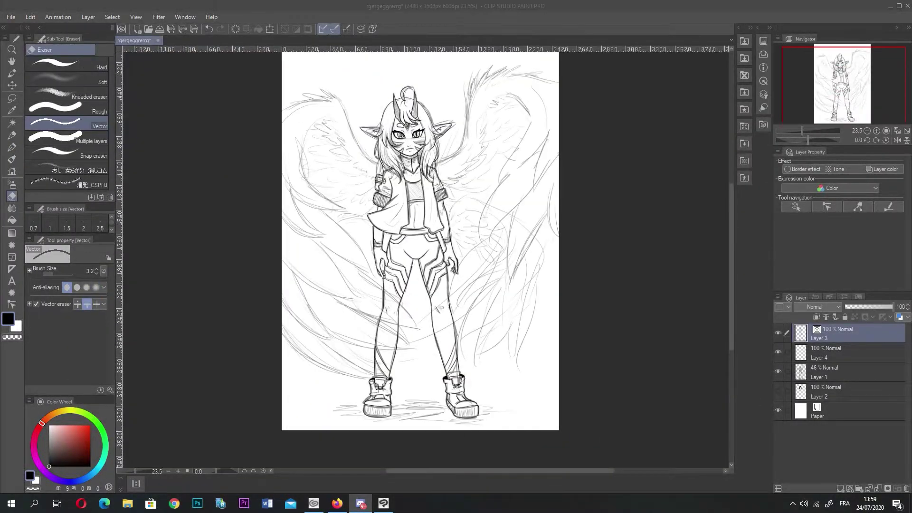
# - Add a vector layer and ink the large outer feathers of the wing on the viewer's right
pyautogui.click(850, 489)
pyautogui.press('p')
pyautogui.scroll(1, 413, 214)
pyautogui.moveTo(555, 114); pyautogui.dragTo(504, 236)
pyautogui.moveTo(583, 175); pyautogui.dragTo(560, 249)
pyautogui.moveTo(532, 285); pyautogui.dragTo(532, 194)
pyautogui.moveTo(520, 137); pyautogui.dragTo(487, 231)
pyautogui.moveTo(538, 184); pyautogui.dragTo(528, 281)
pyautogui.moveTo(597, 124); pyautogui.dragTo(598, 245)
pyautogui.moveTo(496, 223); pyautogui.dragTo(397, 344)
pyautogui.moveTo(397, 344); pyautogui.dragTo(544, 271)
# - Trim the outer feather lines and ink the small overlapping inner feathers of the wing on the viewer's right
pyautogui.click(13, 195)
pyautogui.scroll(4, 442, 423)
pyautogui.press('p')
pyautogui.scroll(-5, 386, 238)
pyautogui.scroll(2, 385, 76)
pyautogui.moveTo(185, 317); pyautogui.dragTo(226, 353)
pyautogui.moveTo(221, 300); pyautogui.dragTo(281, 275)
pyautogui.moveTo(249, 267)
pyautogui.mouseDown()
pyautogui.moveTo(283, 249)
pyautogui.moveTo(280, 236)
pyautogui.mouseUp()
pyautogui.moveTo(272, 204); pyautogui.dragTo(305, 185)
pyautogui.moveTo(245, 298); pyautogui.dragTo(309, 276)
pyautogui.moveTo(297, 205)
pyautogui.mouseDown()
pyautogui.moveTo(331, 183)
pyautogui.moveTo(306, 163)
pyautogui.mouseUp()
pyautogui.scroll(-2, 296, 189)
pyautogui.scroll(2, 285, 332)
pyautogui.moveTo(302, 168); pyautogui.dragTo(339, 152)
pyautogui.moveTo(309, 167)
pyautogui.mouseDown()
pyautogui.moveTo(359, 171)
pyautogui.moveTo(298, 218)
pyautogui.mouseUp()
pyautogui.moveTo(322, 229); pyautogui.dragTo(281, 259)
pyautogui.moveTo(304, 269); pyautogui.dragTo(285, 295)
pyautogui.moveTo(343, 204); pyautogui.dragTo(329, 209)
pyautogui.scroll(-3, 173, 290)
pyautogui.scroll(3, 189, 380)
# - Finish and clean up the feathers of the wing on the viewer's right, alternating pen and vector eraser
pyautogui.press('e')
pyautogui.press('p')
pyautogui.scroll(-2, 427, 285)
pyautogui.press('e')
pyautogui.scroll(2, 428, 265)
pyautogui.scroll(-5, 323, 220)
pyautogui.scroll(4, 396, 199)
pyautogui.press('p')
pyautogui.press('e')
pyautogui.press('p')
pyautogui.scroll(-3, 350, 114)
pyautogui.scroll(4, 285, 190)
pyautogui.scroll(-4, 285, 200)
pyautogui.scroll(6, 244, 153)
pyautogui.click(846, 353)
pyautogui.scroll(-5, 326, 218)
# - Ink the upper contour and top feather tuft of the wing on the viewer's left on Layer 5
pyautogui.click(845, 333)
pyautogui.scroll(2, 349, 174)
pyautogui.moveTo(260, 77); pyautogui.dragTo(352, 213)
pyautogui.moveTo(238, 78); pyautogui.dragTo(150, 108)
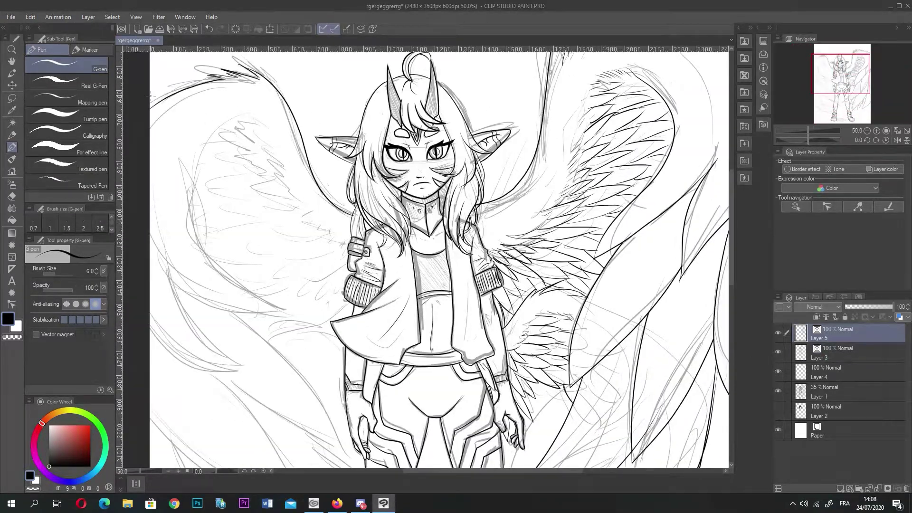
pyautogui.moveTo(239, 65); pyautogui.dragTo(273, 84)
pyautogui.scroll(-1, 505, 95)
# - Ink the long outer feathers of the wing on the viewer's left, cleaning lines on Layer 3 with the eraser
pyautogui.moveTo(257, 190); pyautogui.dragTo(320, 262)
pyautogui.moveTo(236, 242); pyautogui.dragTo(290, 312)
pyautogui.scroll(-3, 331, 287)
pyautogui.moveTo(291, 190); pyautogui.dragTo(350, 288)
pyautogui.moveTo(249, 239); pyautogui.dragTo(455, 328)
pyautogui.click(845, 353)
pyautogui.press('e')
pyautogui.click(845, 334)
pyautogui.scroll(3, 380, 238)
pyautogui.press('p')
pyautogui.scroll(2, 266, 209)
pyautogui.moveTo(237, 285); pyautogui.dragTo(300, 304)
pyautogui.moveTo(183, 183); pyautogui.dragTo(223, 237)
pyautogui.moveTo(275, 316); pyautogui.dragTo(297, 363)
pyautogui.scroll(-3, 495, 123)
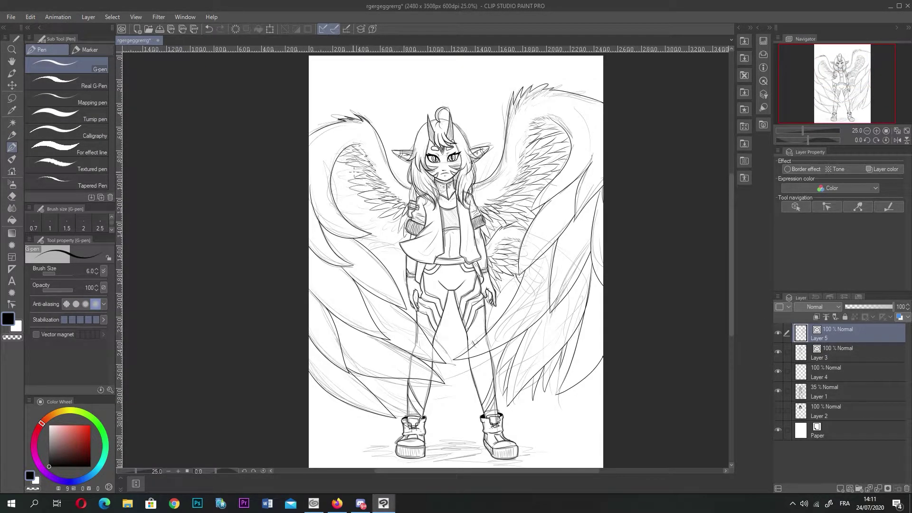
# - Ink the small inner feathers of the wing on the viewer's left, between its contour and the shoulder
pyautogui.scroll(3, 398, 266)
pyautogui.moveTo(365, 165); pyautogui.dragTo(394, 217)
pyautogui.scroll(2, 393, 209)
pyautogui.moveTo(288, 157); pyautogui.dragTo(369, 202)
pyautogui.moveTo(381, 187); pyautogui.dragTo(367, 217)
pyautogui.moveTo(285, 144); pyautogui.dragTo(322, 156)
pyautogui.scroll(5, 389, 219)
pyautogui.moveTo(554, 125); pyautogui.dragTo(502, 178)
pyautogui.moveTo(574, 142); pyautogui.dragTo(586, 168)
# - Ink the lower cluster of small feathers beside the jacket and arm on the viewer's left
pyautogui.press('e')
pyautogui.click(69, 220)
pyautogui.press('p')
pyautogui.scroll(-1, 475, 237)
pyautogui.moveTo(473, 285); pyautogui.dragTo(482, 321)
pyautogui.moveTo(527, 242); pyautogui.dragTo(518, 279)
pyautogui.moveTo(460, 179); pyautogui.dragTo(397, 225)
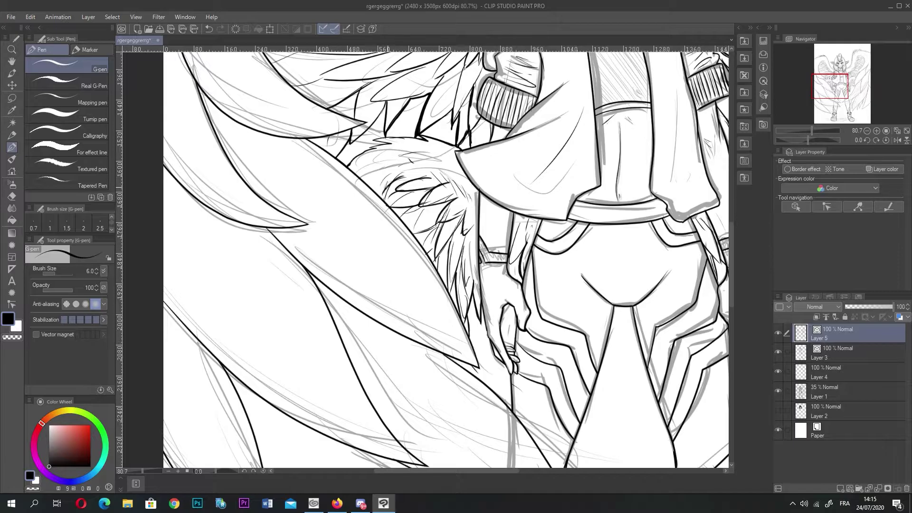
# - Hide the sketch on Layer 1 and merge the wing line art down into Layer 3
pyautogui.scroll(-5, 452, 238)
pyautogui.scroll(1, 428, 214)
pyautogui.click(777, 390)
pyautogui.hotkey('ctrl', 'e')
# - Clean up leftover overlapping lines on the merged line art with the vector eraser
pyautogui.scroll(6, 330, 148)
pyautogui.scroll(-4, 329, 147)
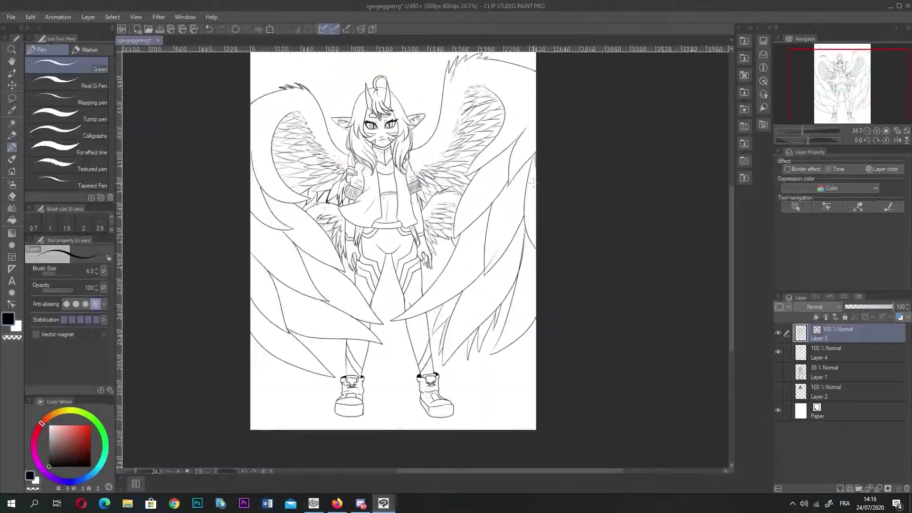
pyautogui.scroll(4, 394, 382)
pyautogui.press('e')
pyautogui.scroll(-5, 399, 358)
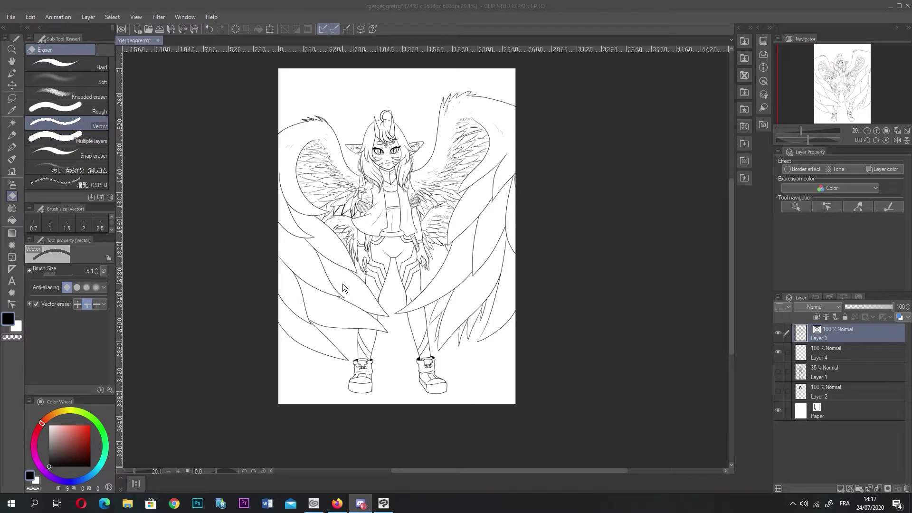
pyautogui.scroll(-2, 257, 170)
pyautogui.scroll(3, 376, 183)
pyautogui.scroll(-2, 376, 183)
pyautogui.scroll(2, 434, 211)
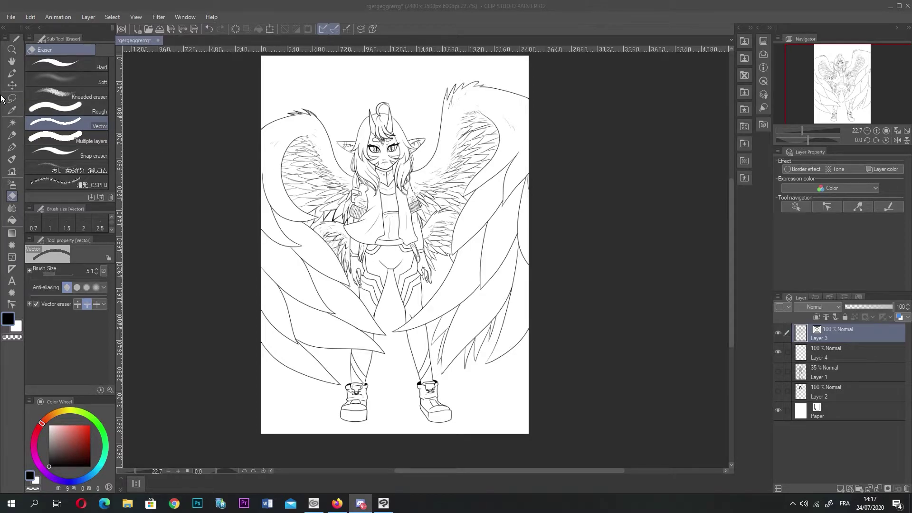
# - Join the vector lines along the upper edge of the wing on the viewer's left with Connect vector line, enabling Simplify
pyautogui.click(9, 306)
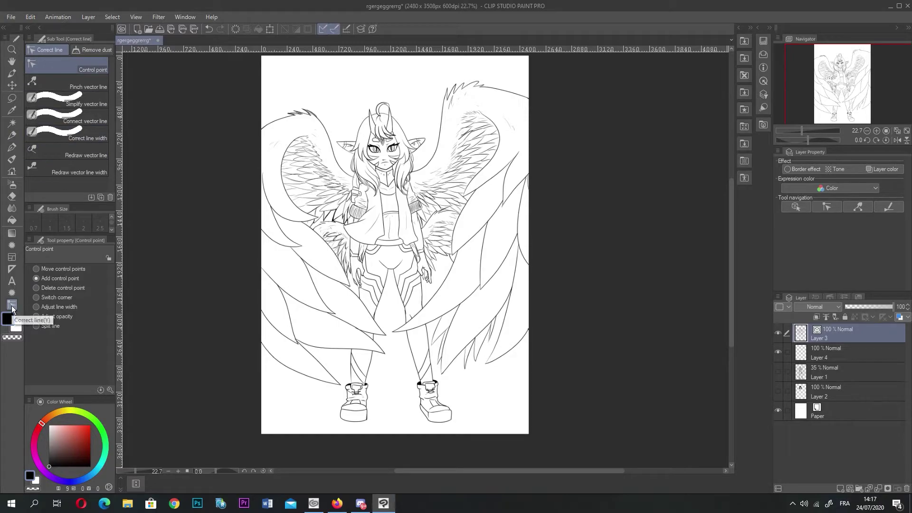
pyautogui.click(91, 125)
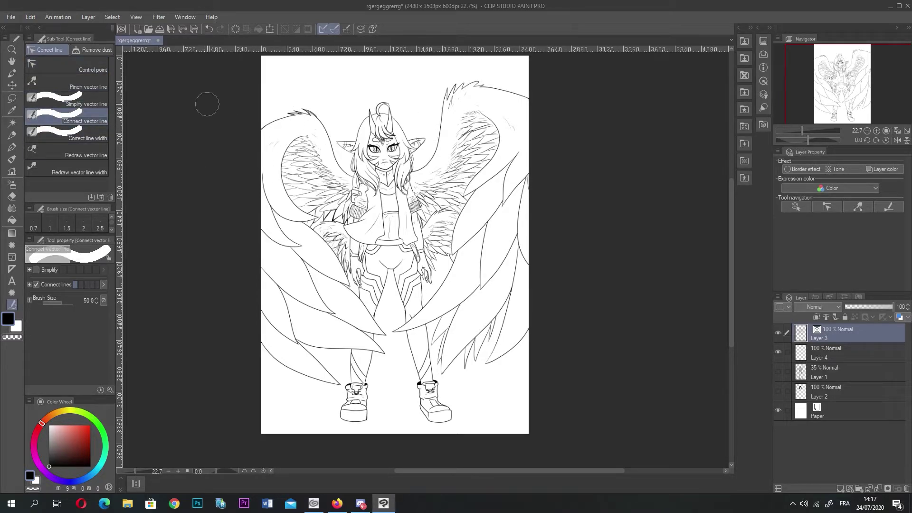
pyautogui.scroll(3, 260, 100)
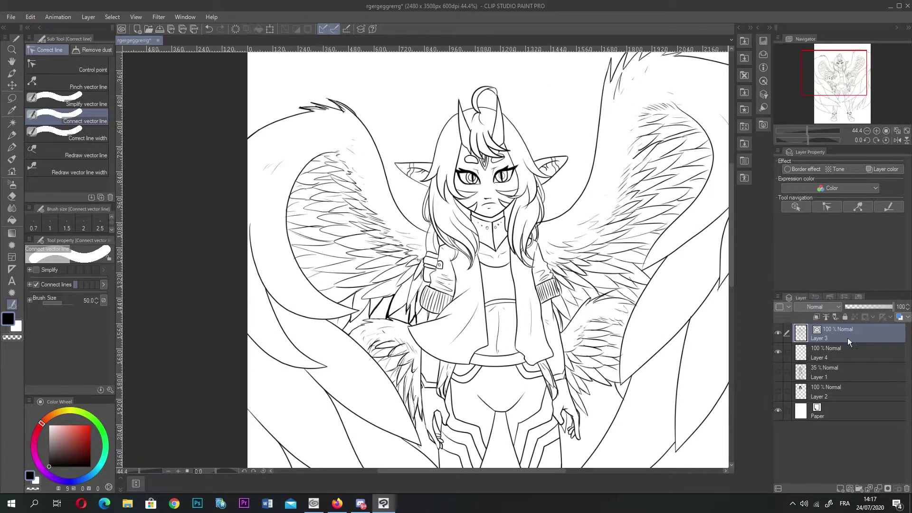
pyautogui.moveTo(271, 124)
pyautogui.mouseDown()
pyautogui.moveTo(265, 106)
pyautogui.moveTo(251, 152)
pyautogui.mouseUp()
pyautogui.moveTo(272, 135); pyautogui.dragTo(278, 126)
pyautogui.moveTo(260, 127); pyautogui.dragTo(250, 164)
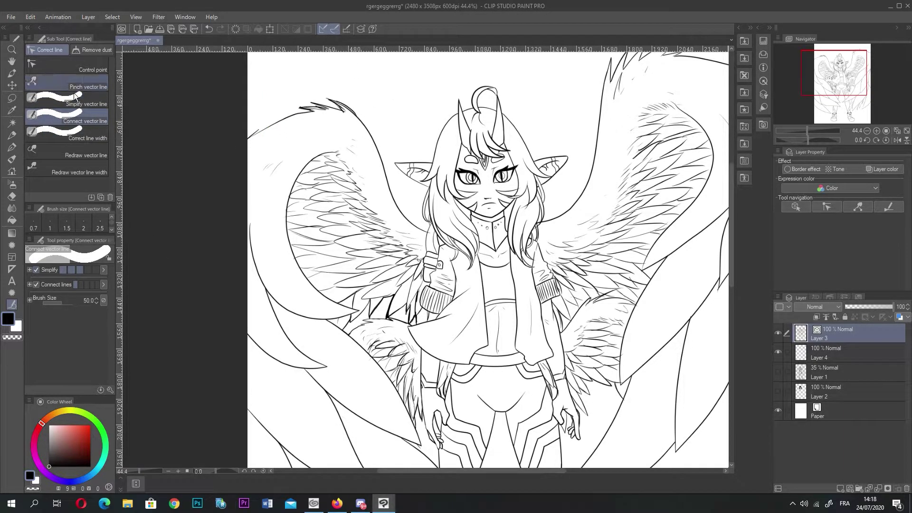
# - Erase the tuft atop the wing on the viewer's left with the Multiple layers eraser and redraw it with the G-pen
pyautogui.click(13, 195)
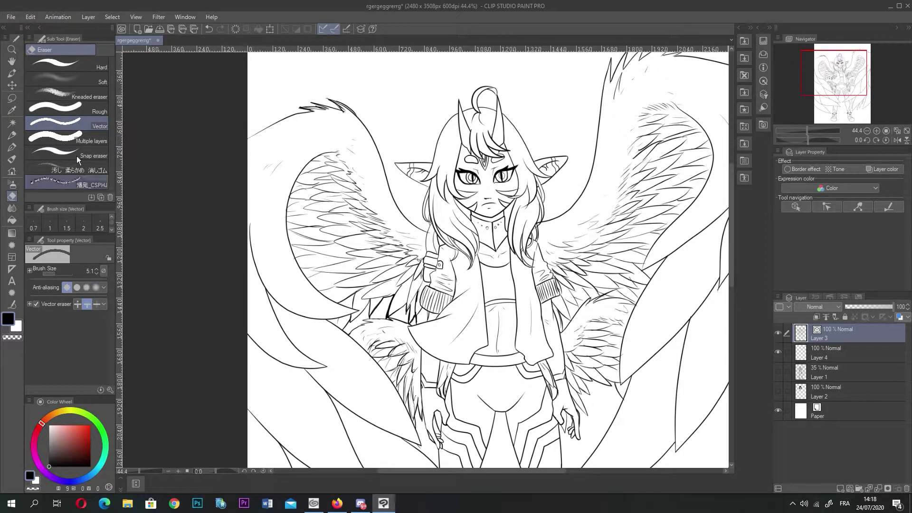
pyautogui.click(97, 139)
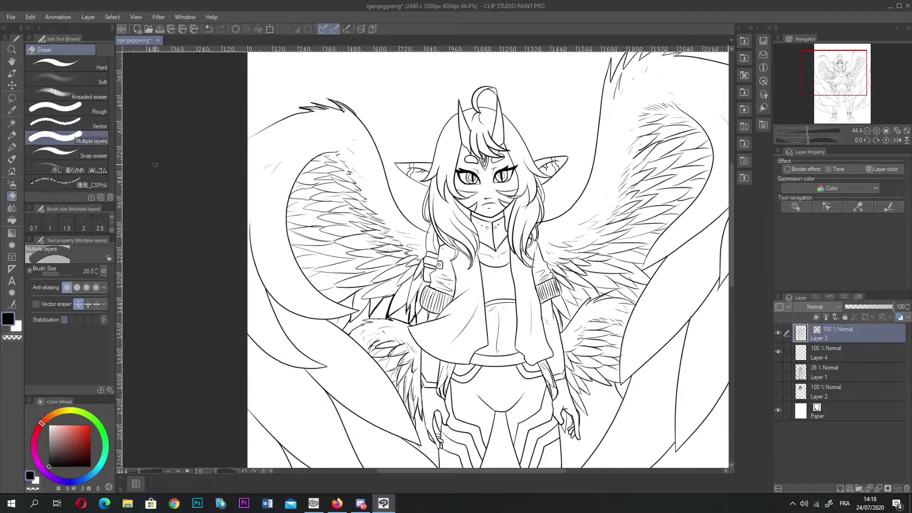
pyautogui.click(13, 305)
pyautogui.moveTo(313, 111)
pyautogui.mouseDown()
pyautogui.moveTo(334, 102)
pyautogui.moveTo(361, 109)
pyautogui.moveTo(366, 122)
pyautogui.mouseUp()
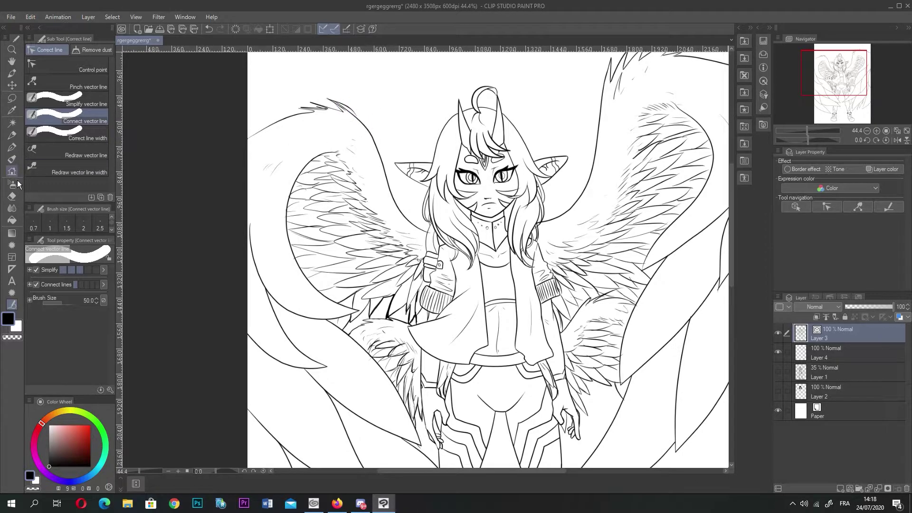
pyautogui.click(12, 196)
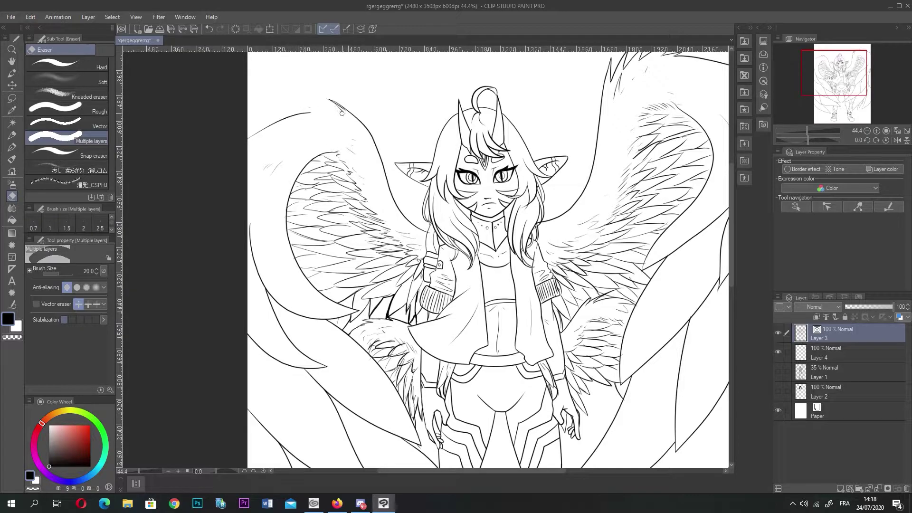
pyautogui.click(12, 148)
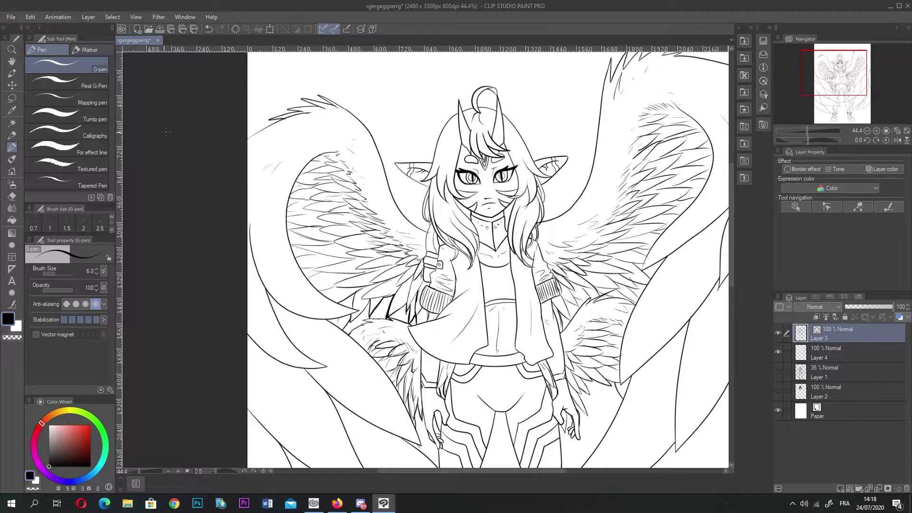
# - Set the eraser back to the Vector sub tool and switch Correct line width to Thicken
pyautogui.click(12, 196)
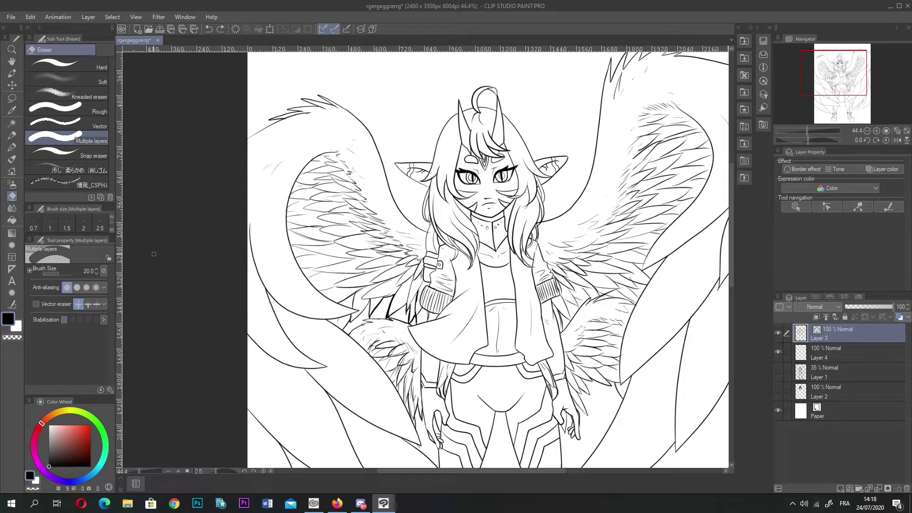
pyautogui.click(89, 124)
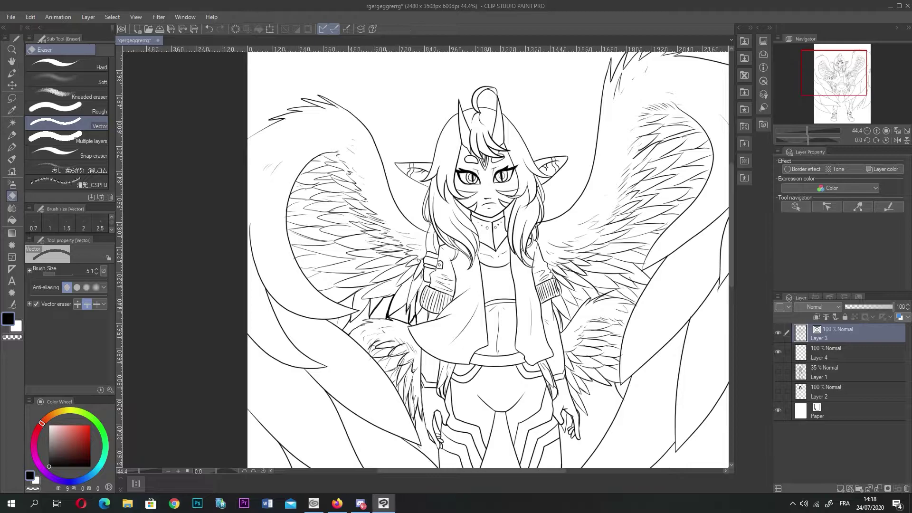
pyautogui.scroll(-3, 260, 251)
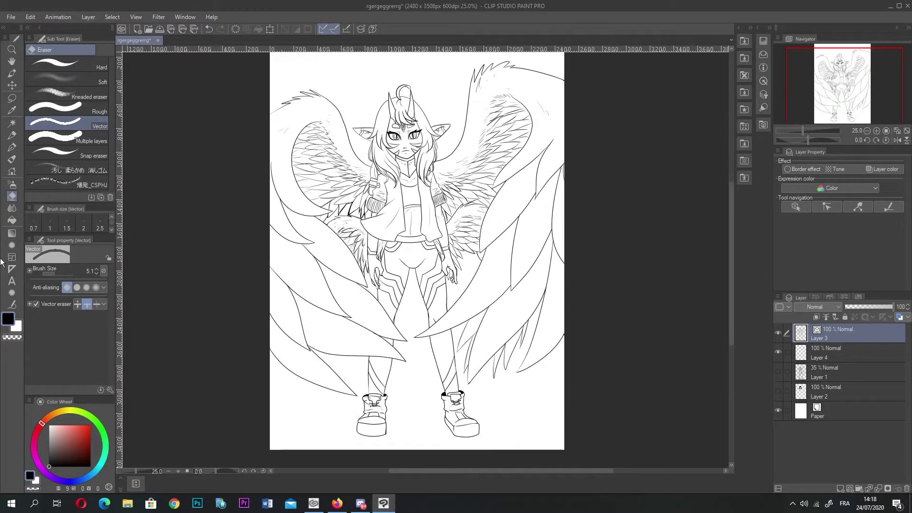
pyautogui.click(12, 305)
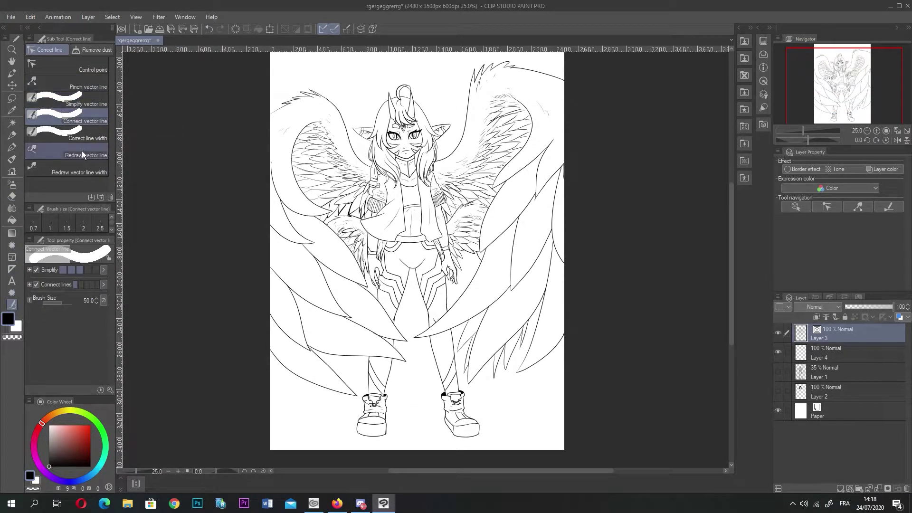
pyautogui.click(72, 136)
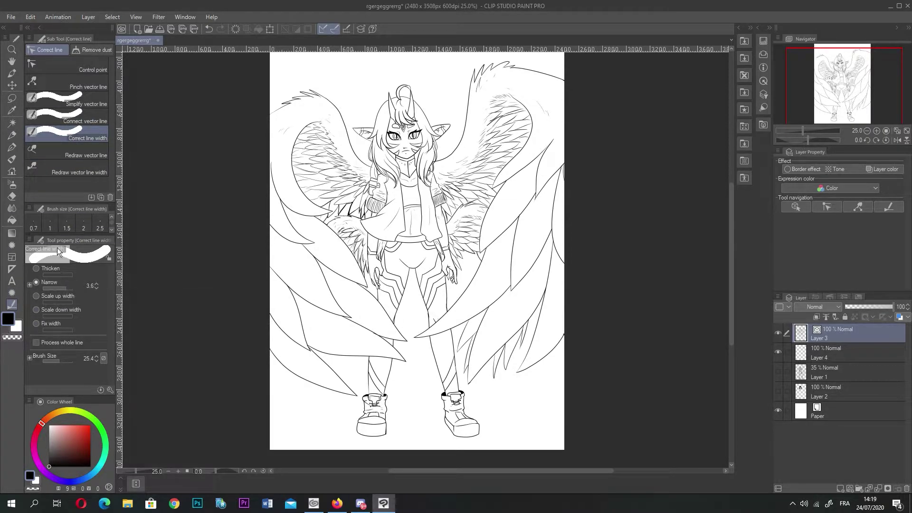
pyautogui.click(38, 270)
# - Examine the control points of the vector lines on the hair tuft and horns with the Control point tool
pyautogui.click(68, 67)
pyautogui.scroll(1, 309, 88)
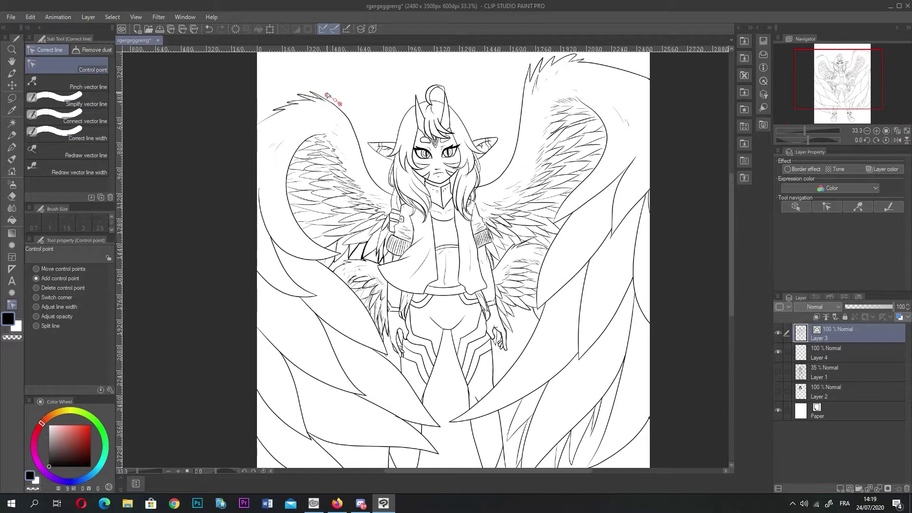
pyautogui.scroll(4, 350, 112)
pyautogui.scroll(-4, 352, 106)
pyautogui.scroll(4, 358, 100)
pyautogui.scroll(3, 481, 90)
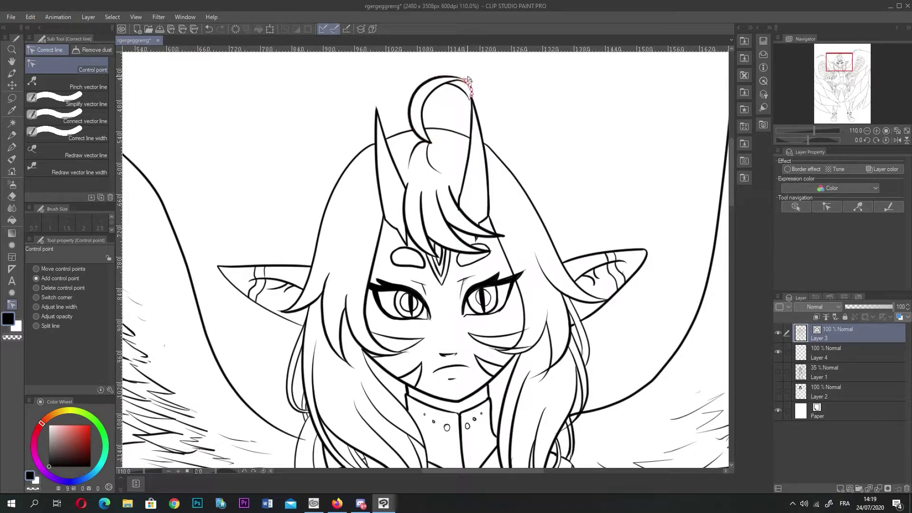
pyautogui.scroll(4, 467, 79)
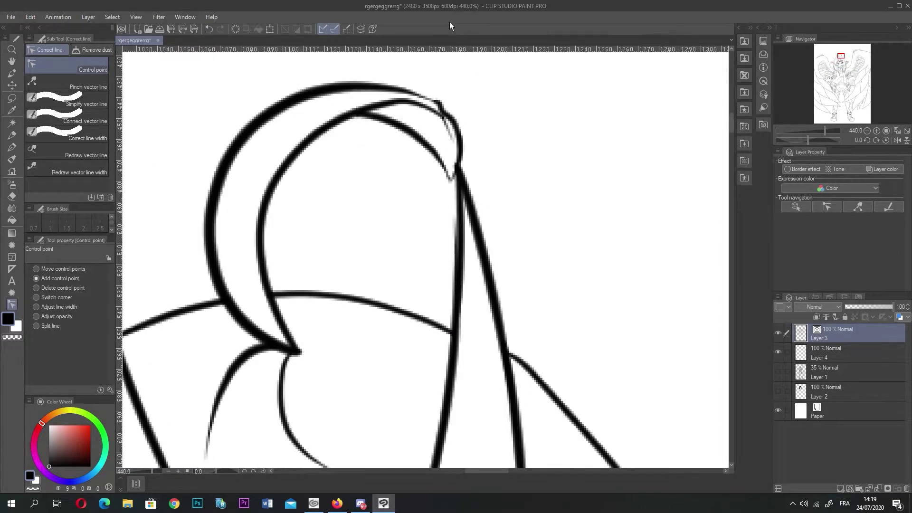
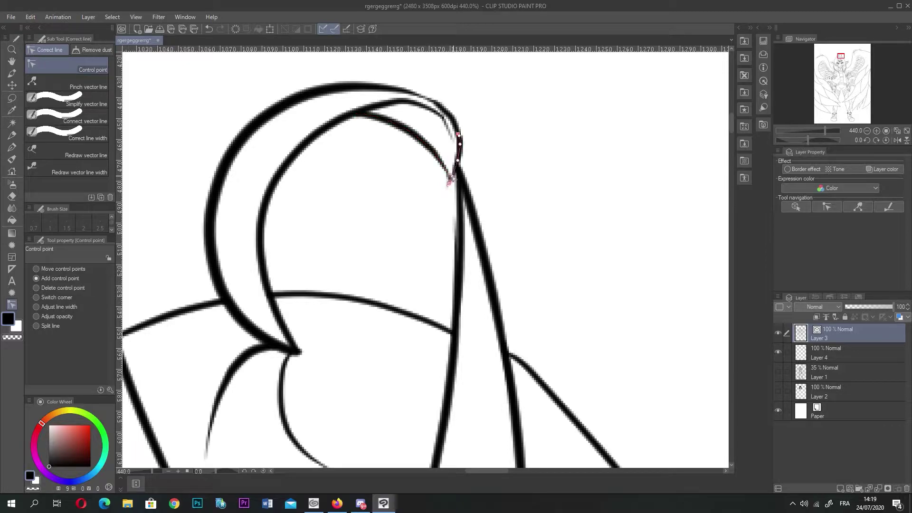
pyautogui.scroll(-10, 346, 163)
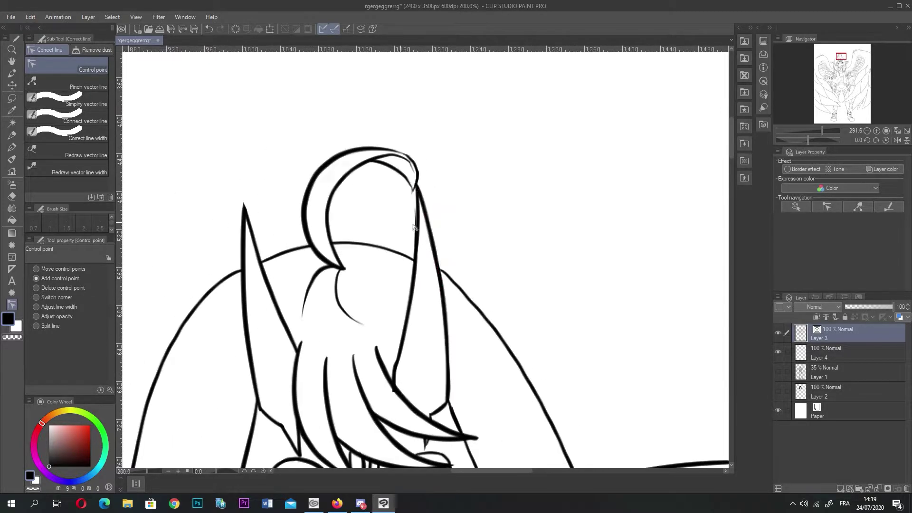
pyautogui.scroll(6, 520, 219)
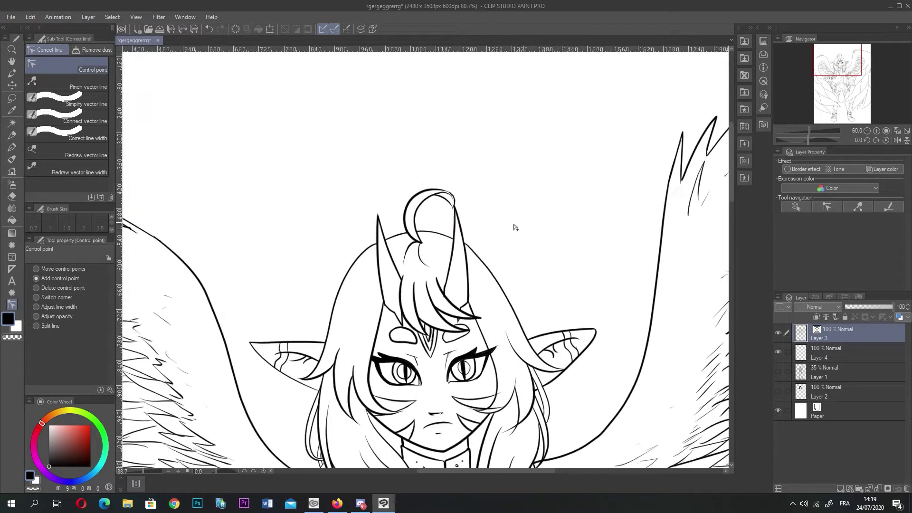
pyautogui.scroll(2, 466, 195)
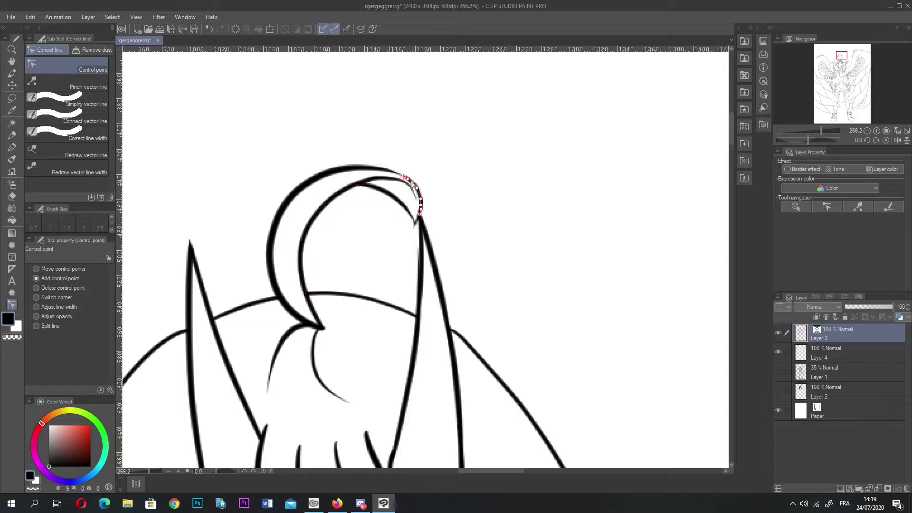
pyautogui.scroll(-10, 403, 176)
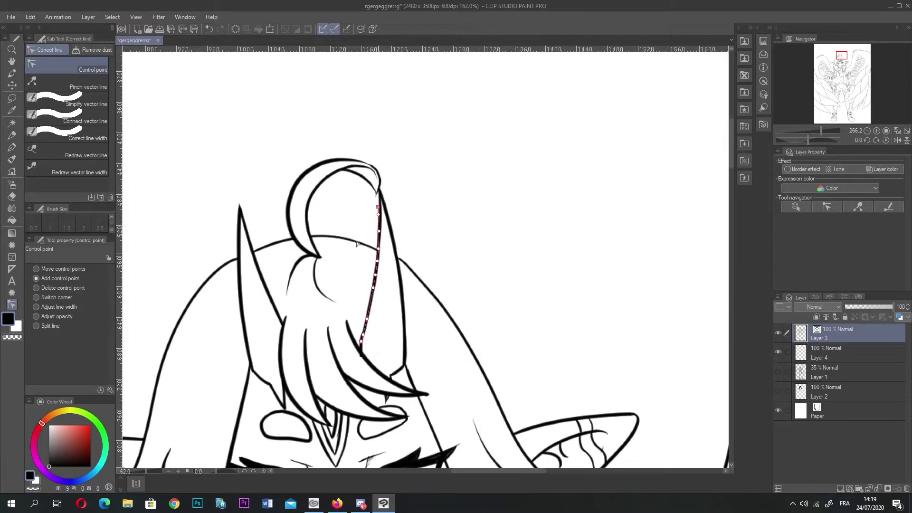
pyautogui.scroll(-2, 357, 286)
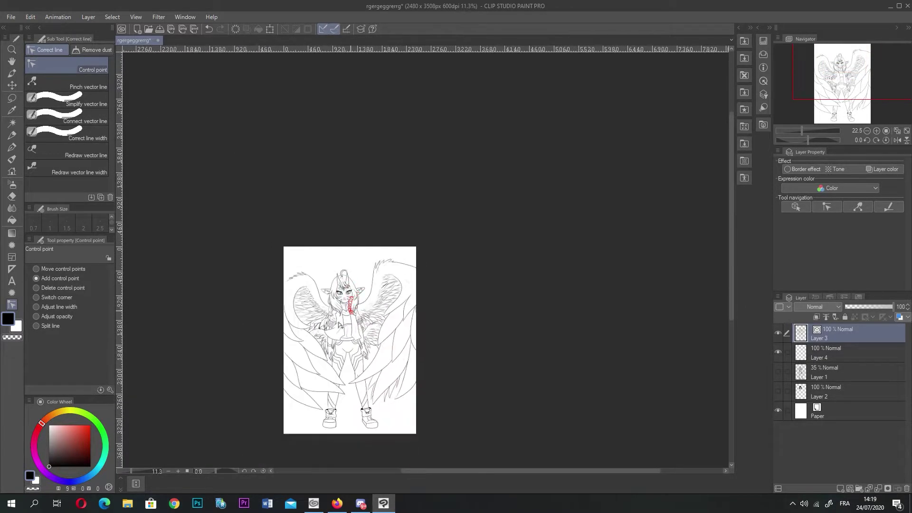
pyautogui.scroll(5, 442, 298)
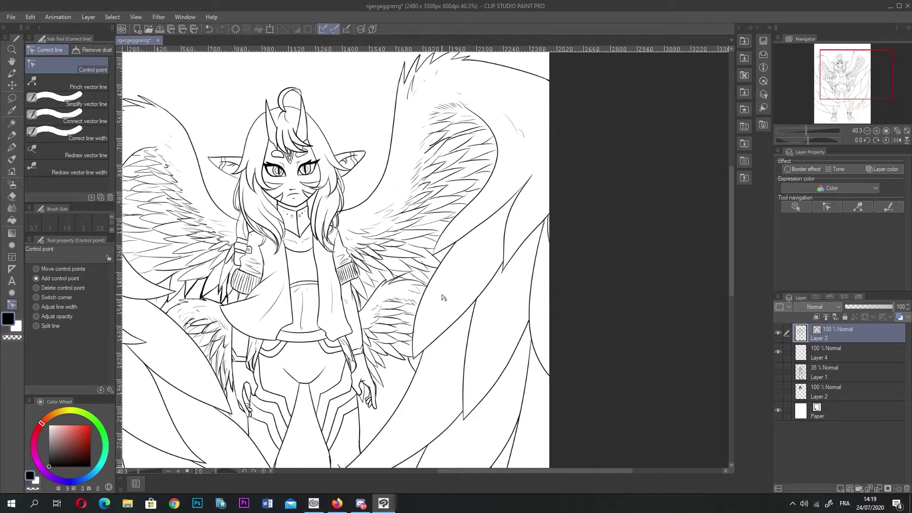
pyautogui.moveTo(484, 188); pyautogui.dragTo(383, 98)
pyautogui.hotkey('ctrl', 'z')
pyautogui.scroll(-4, 554, 226)
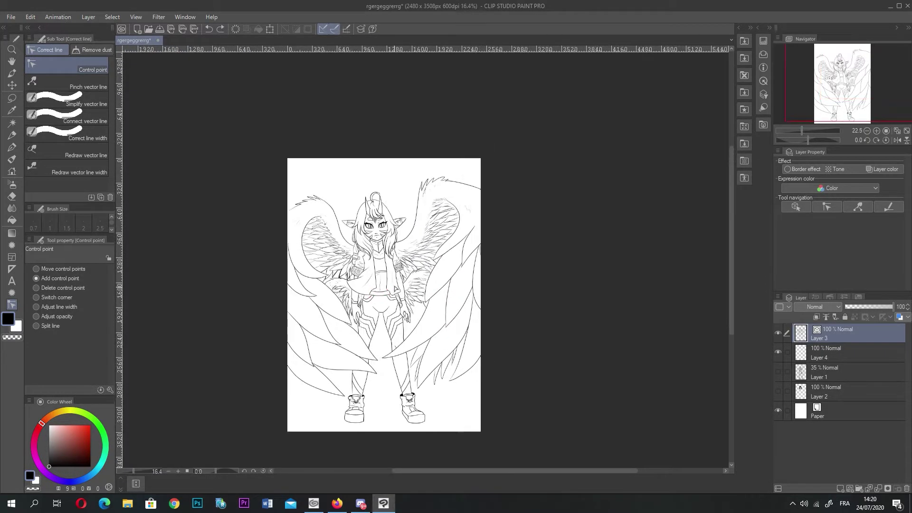
pyautogui.scroll(2, 551, 233)
pyautogui.scroll(-1, 546, 237)
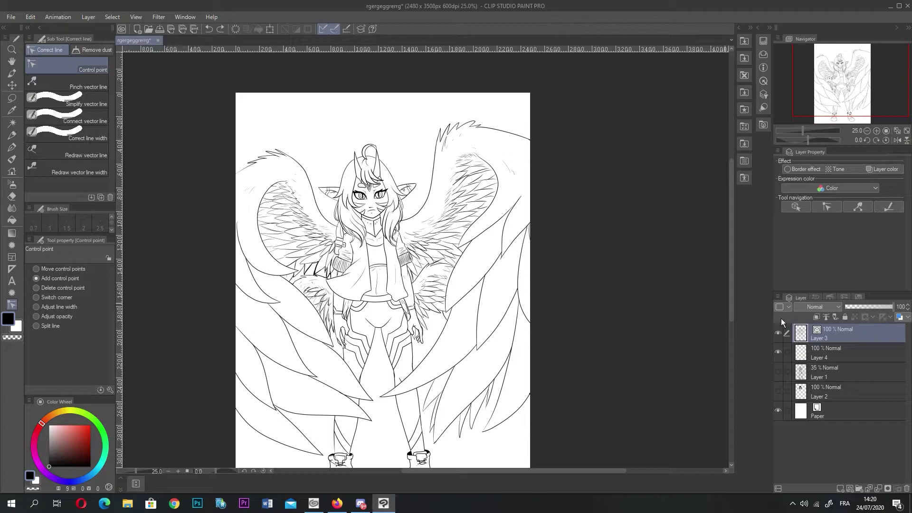
# - On a new vector layer, draw a diagonal G-pen stroke of size 15.3 above the wing on the viewer's left and merge it with the layer below
pyautogui.click(849, 489)
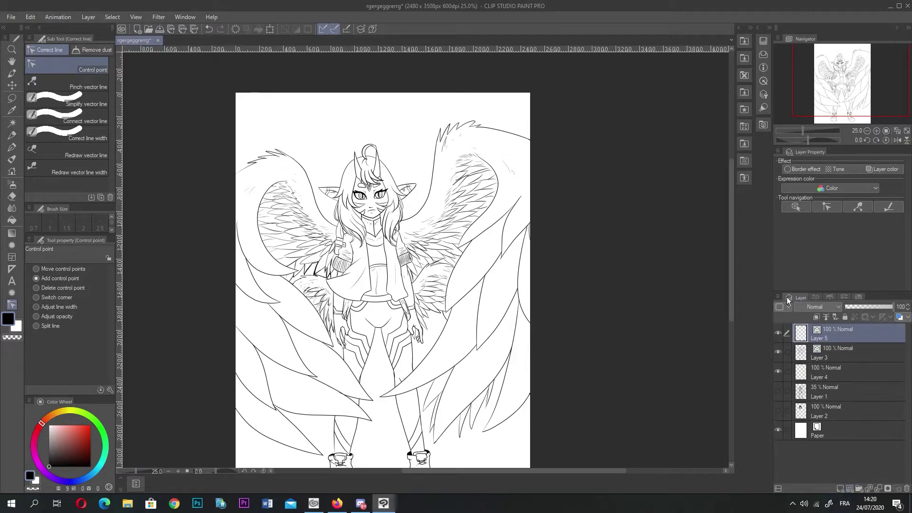
pyautogui.press('p')
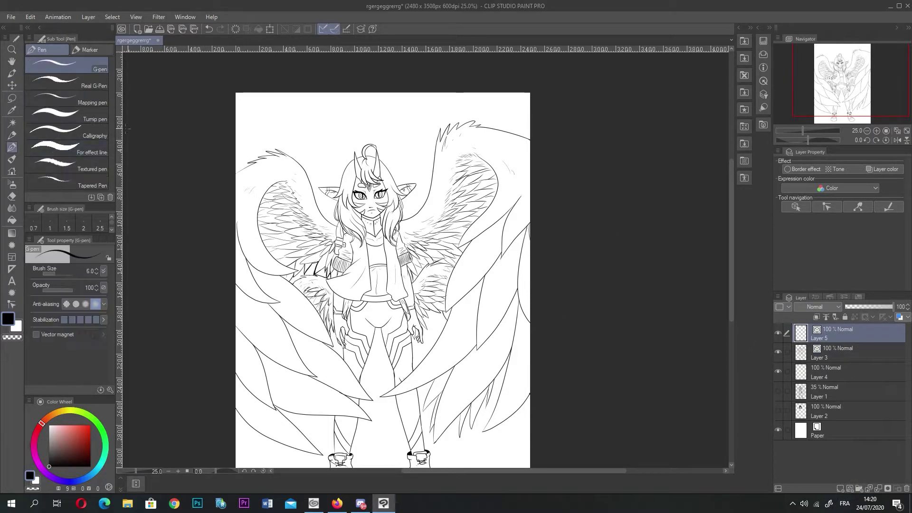
pyautogui.click(58, 274)
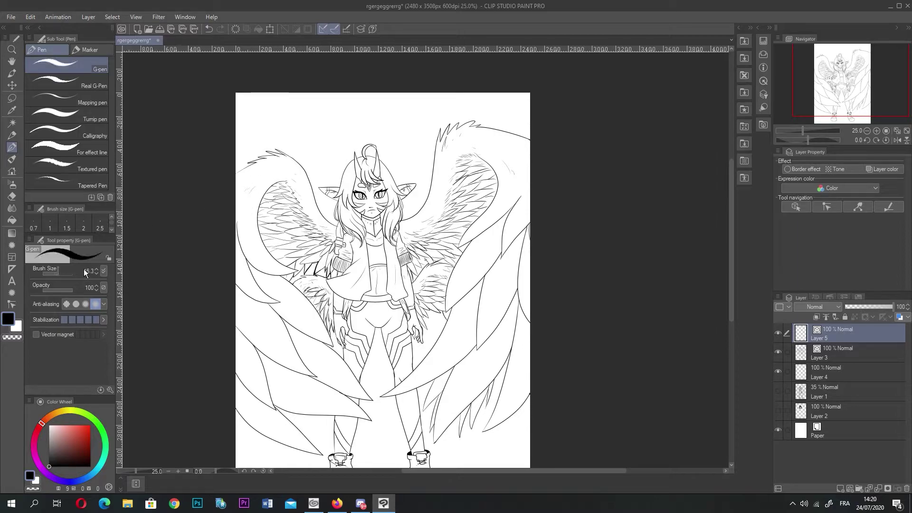
pyautogui.moveTo(276, 174); pyautogui.dragTo(382, 94)
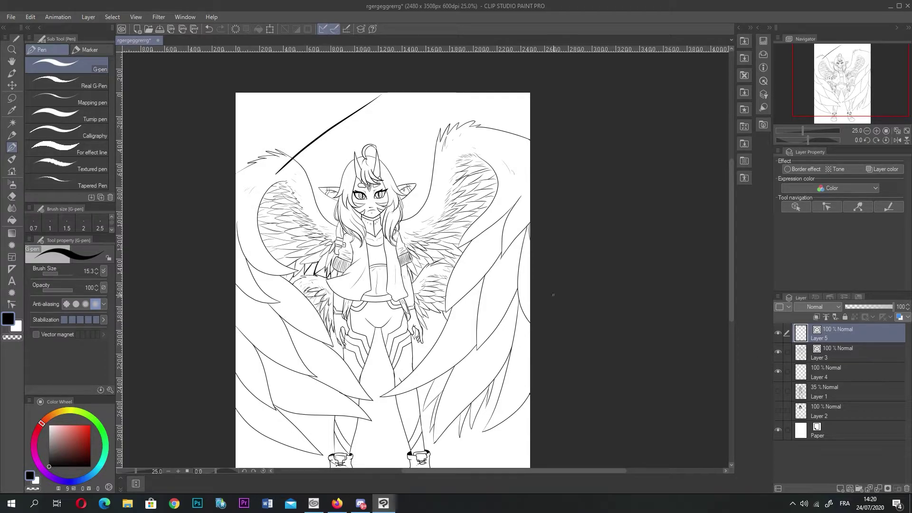
pyautogui.rightClick(840, 337)
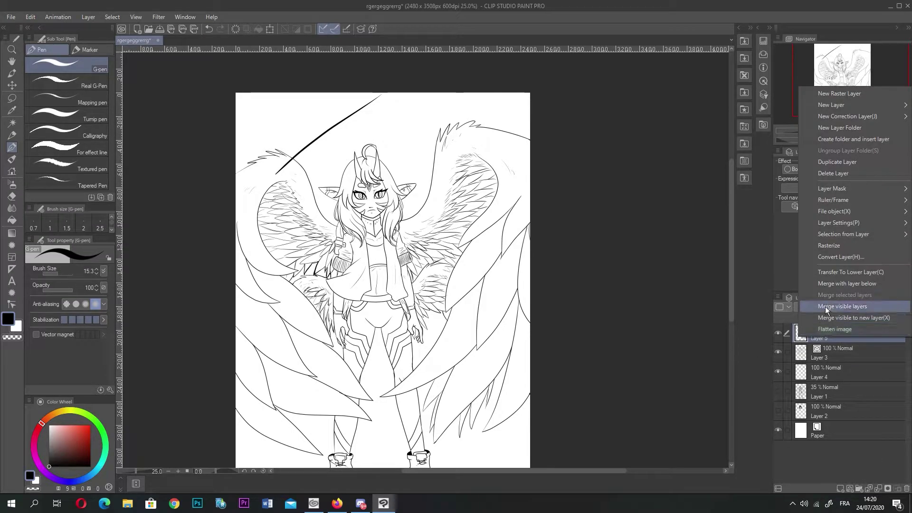
pyautogui.click(860, 283)
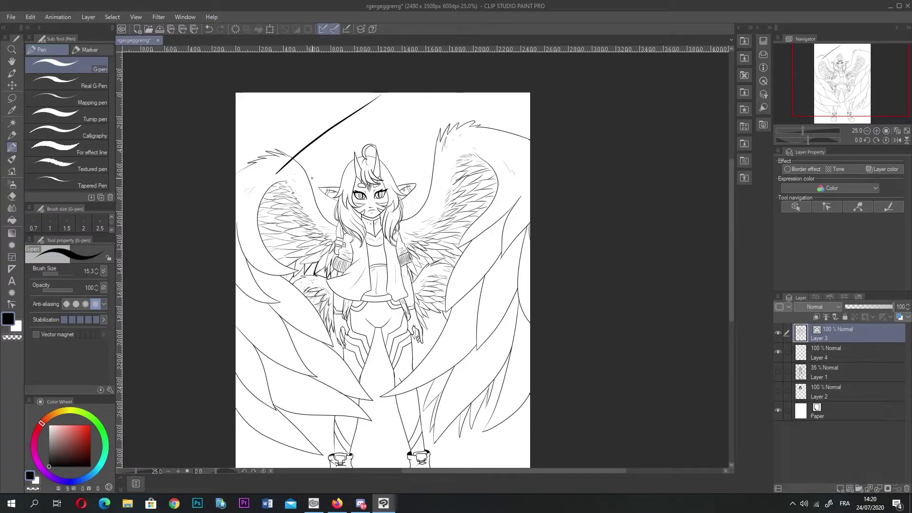
# - Erase the thick diagonal stroke crossing the wing on the viewer's left with the Vector eraser
pyautogui.scroll(1, 302, 173)
pyautogui.click(12, 197)
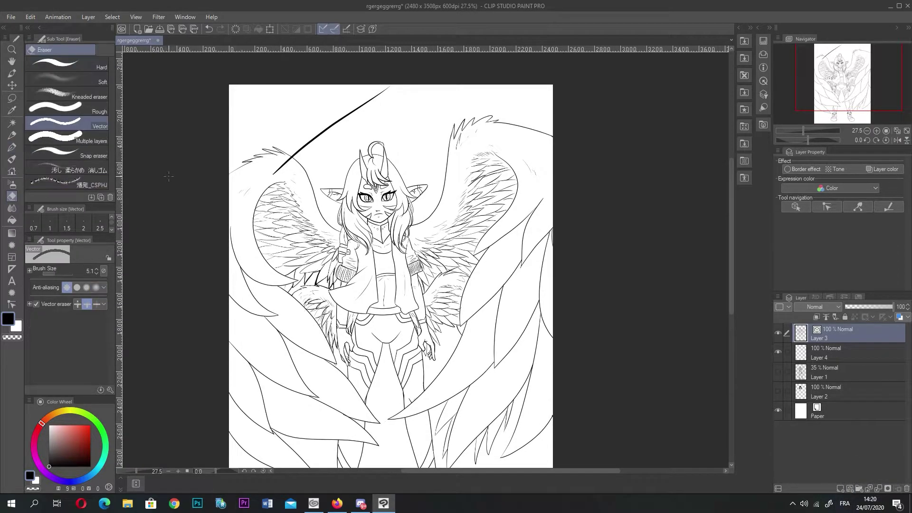
pyautogui.moveTo(312, 143); pyautogui.dragTo(307, 155)
pyautogui.scroll(5, 278, 158)
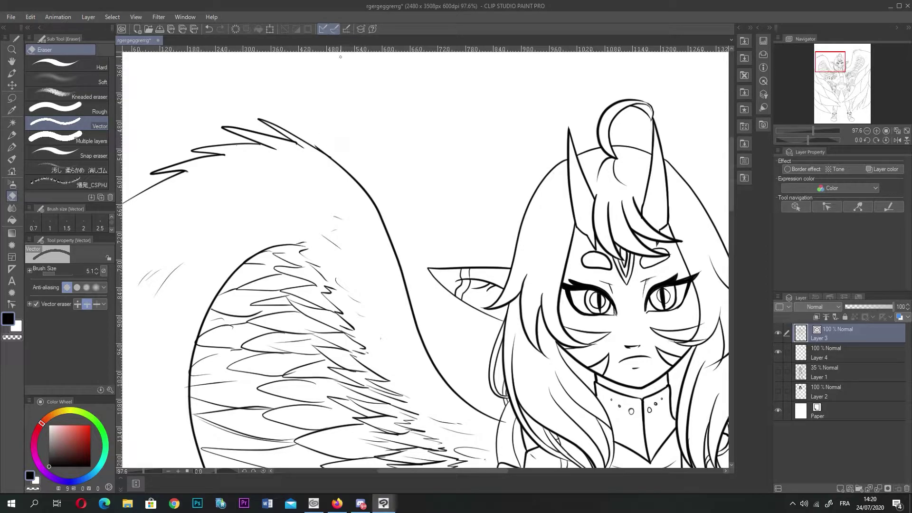
pyautogui.scroll(-4, 358, 221)
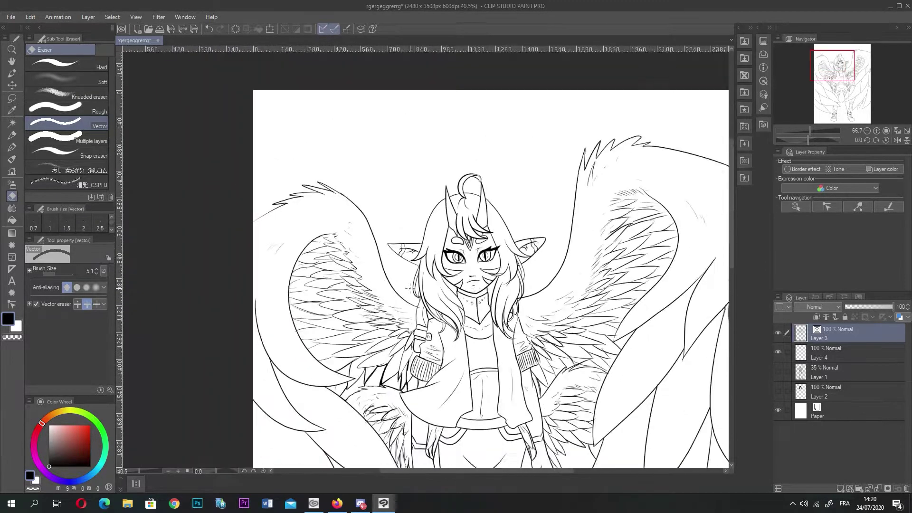
# - Add a new raster layer and draw a G-pen loop of size 15.3 over the wing on the viewer's left
pyautogui.click(839, 490)
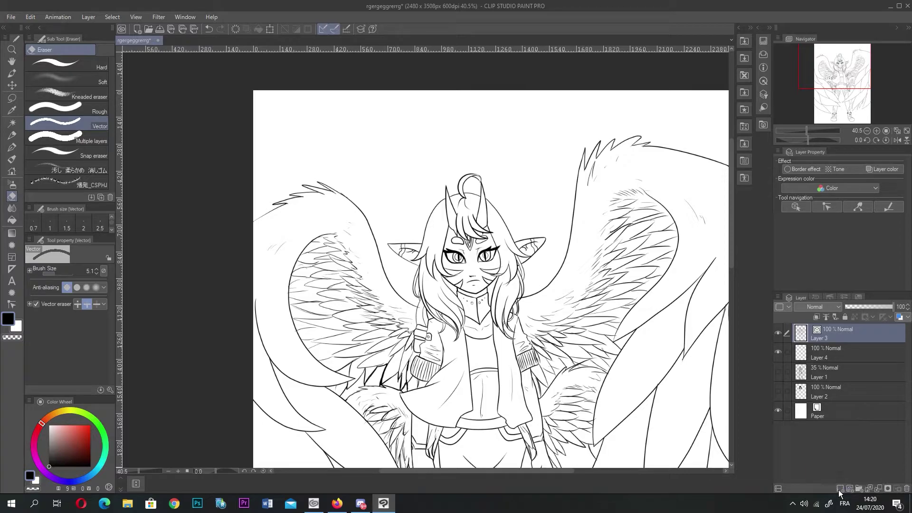
pyautogui.click(12, 147)
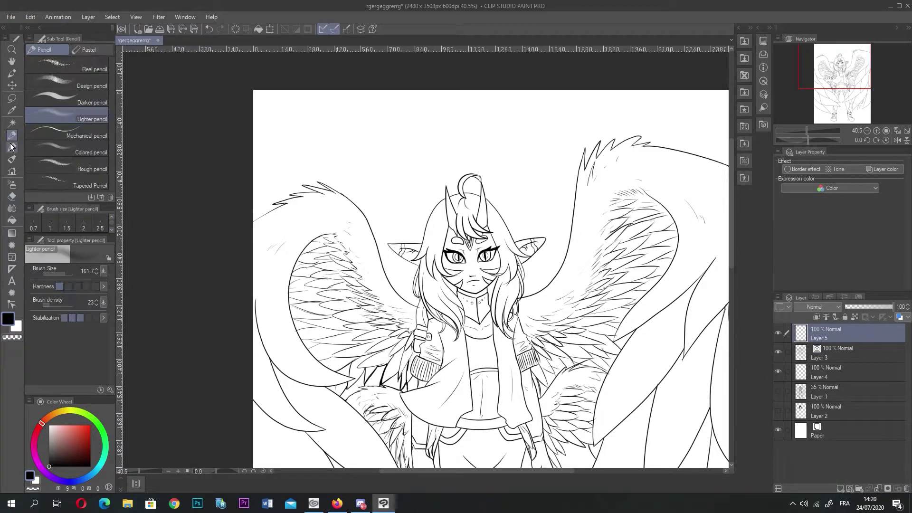
pyautogui.moveTo(408, 124)
pyautogui.mouseDown()
pyautogui.moveTo(340, 198)
pyautogui.moveTo(341, 220)
pyautogui.mouseUp()
pyautogui.hotkey('ctrl', 'z')
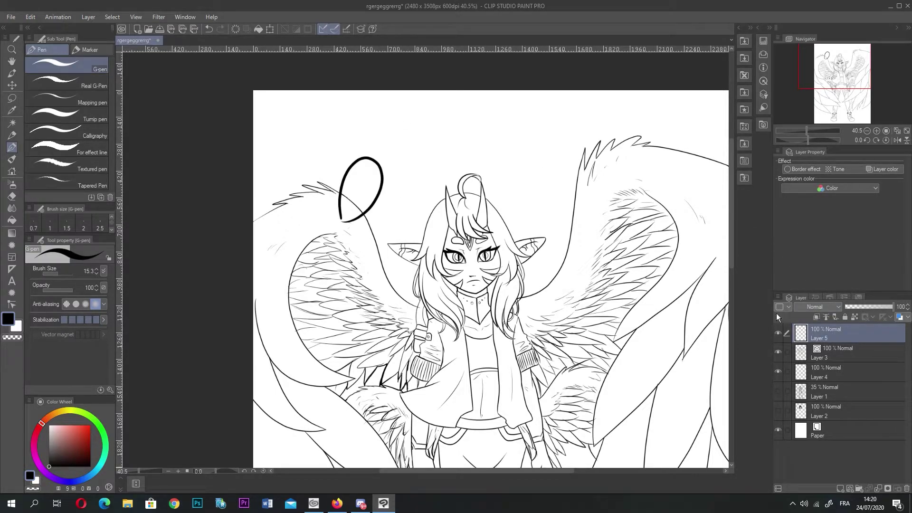
# - Try merging the raster layer with the vector layer below, and undo both the merge and the loop
pyautogui.rightClick(836, 328)
pyautogui.click(843, 278)
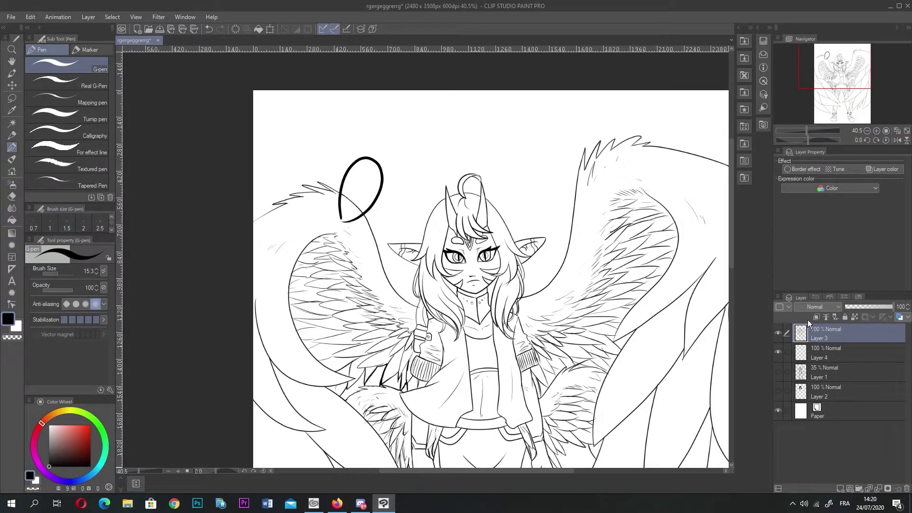
pyautogui.hotkey('ctrl', 'z')
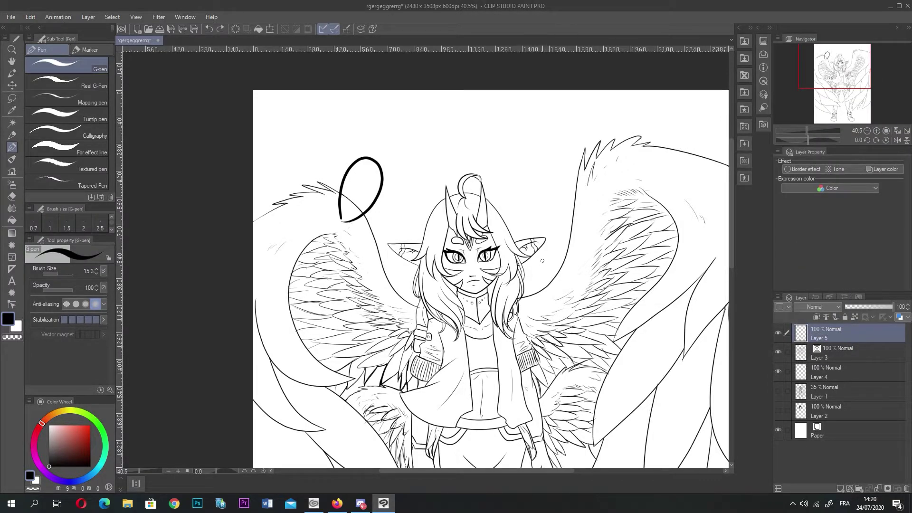
pyautogui.hotkey('ctrl', 'z')
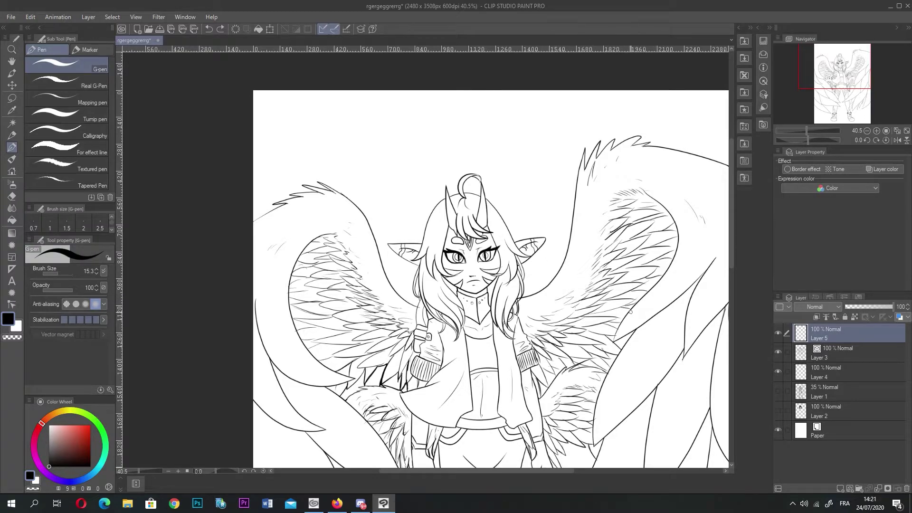
# - Try Fill leftover on the wing tuft and Remove dust across the wing and head on the raster layer
pyautogui.click(16, 304)
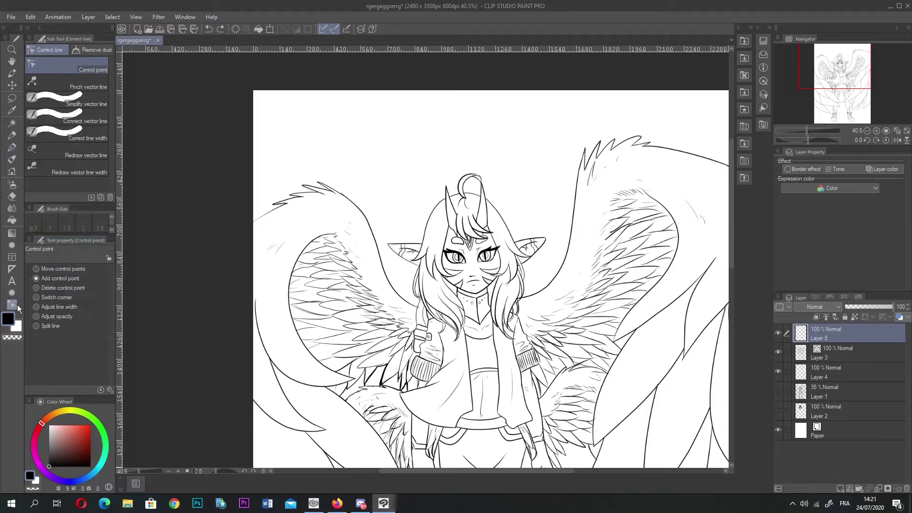
pyautogui.click(74, 50)
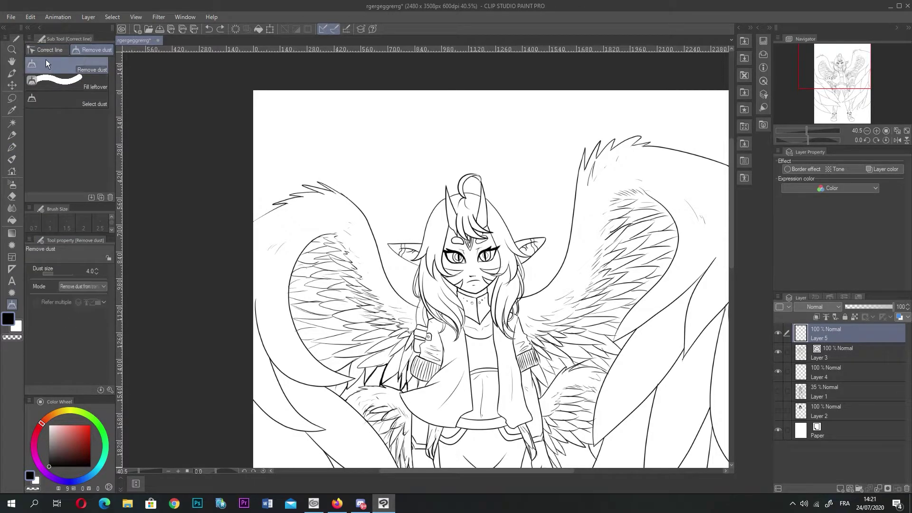
pyautogui.click(87, 89)
pyautogui.scroll(2, 369, 230)
pyautogui.moveTo(336, 178)
pyautogui.mouseDown()
pyautogui.moveTo(312, 165)
pyautogui.moveTo(314, 196)
pyautogui.mouseUp()
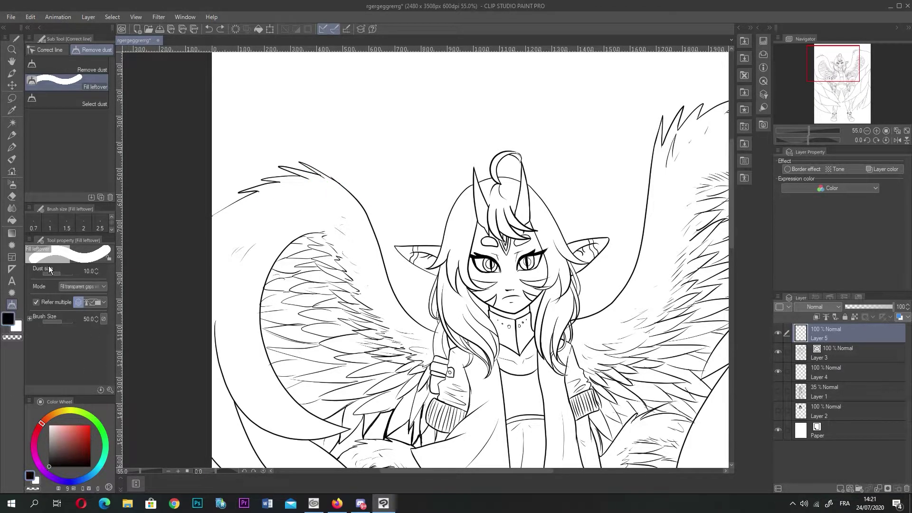
pyautogui.click(67, 67)
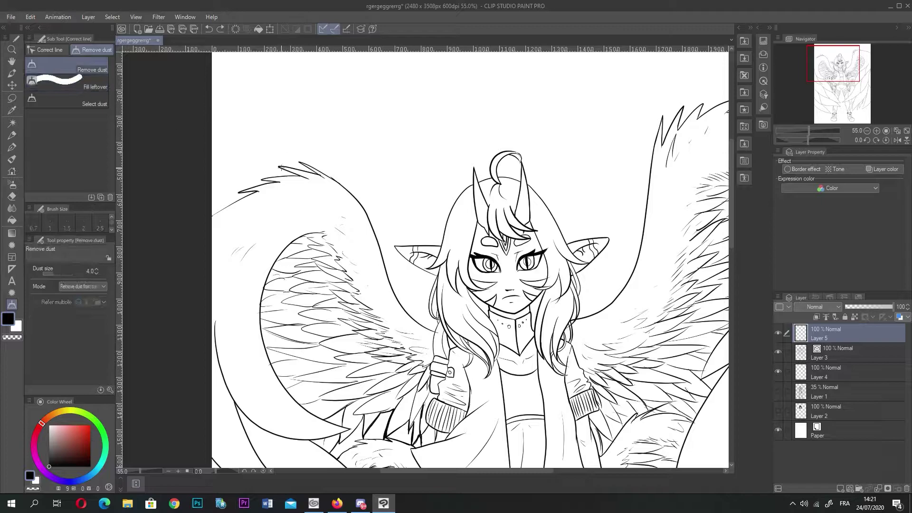
pyautogui.moveTo(241, 132)
pyautogui.mouseDown()
pyautogui.moveTo(295, 189)
pyautogui.moveTo(593, 384)
pyautogui.mouseUp()
# - Return to the Control point tool and examine the linework of the face and the whole character
pyautogui.click(50, 49)
pyautogui.scroll(3, 528, 299)
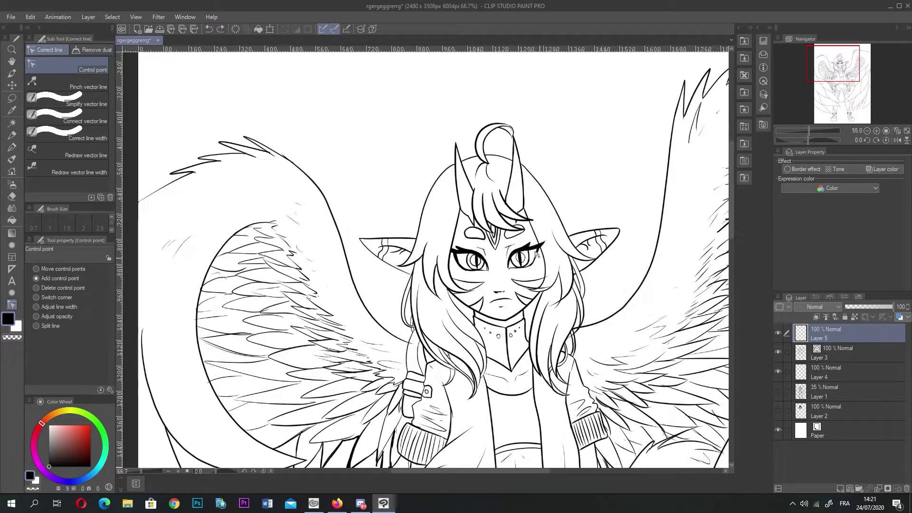
pyautogui.scroll(2, 529, 298)
pyautogui.scroll(-2, 475, 266)
pyautogui.scroll(4, 433, 256)
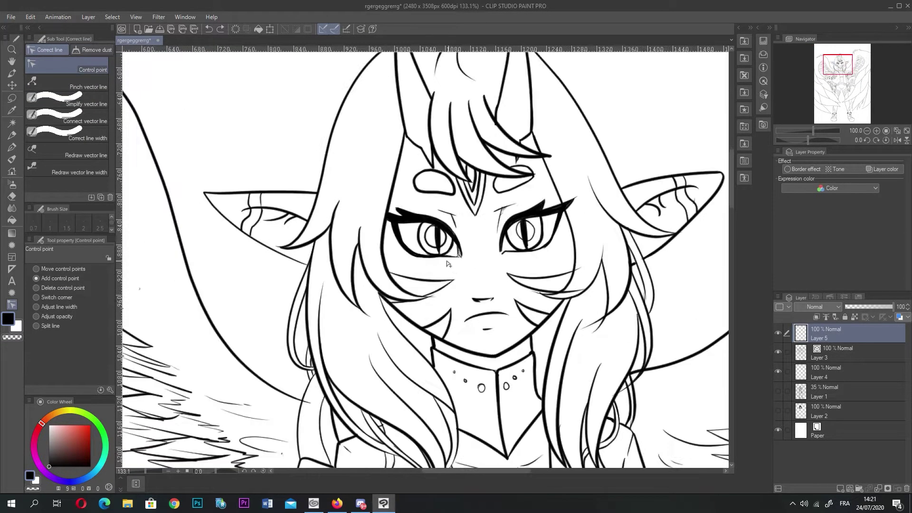
pyautogui.scroll(-5, 433, 255)
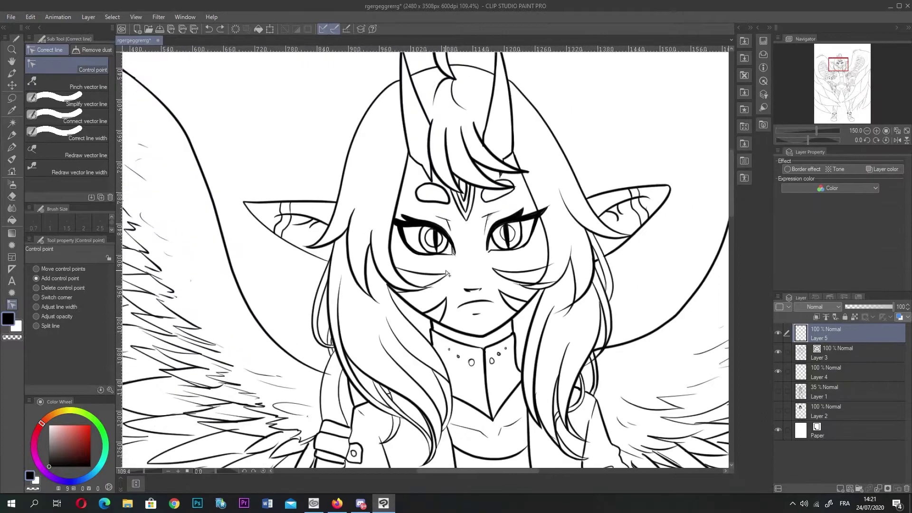
pyautogui.scroll(-5, 447, 270)
pyautogui.scroll(-1, 446, 270)
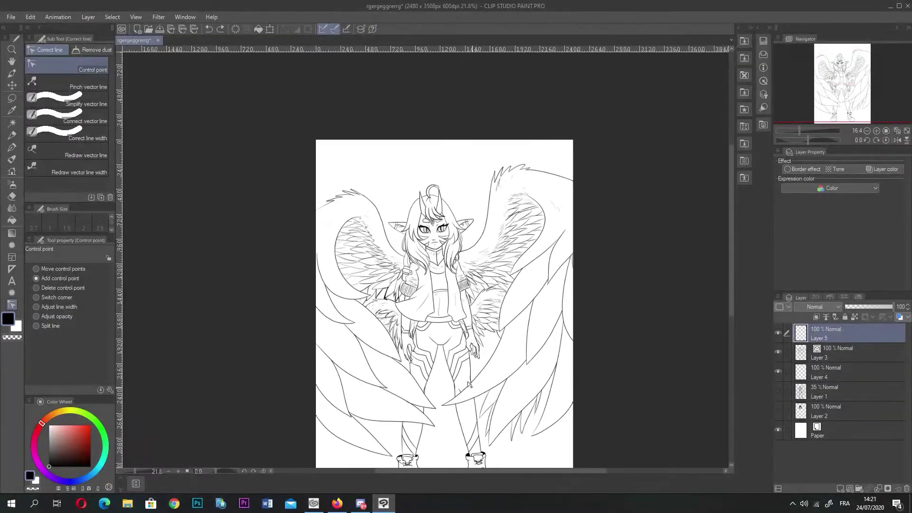
# - Activate the vector line-art Layer 3 and reshape the outer edge of the wing on the viewer's left with Pinch vector line
pyautogui.click(86, 96)
pyautogui.click(84, 83)
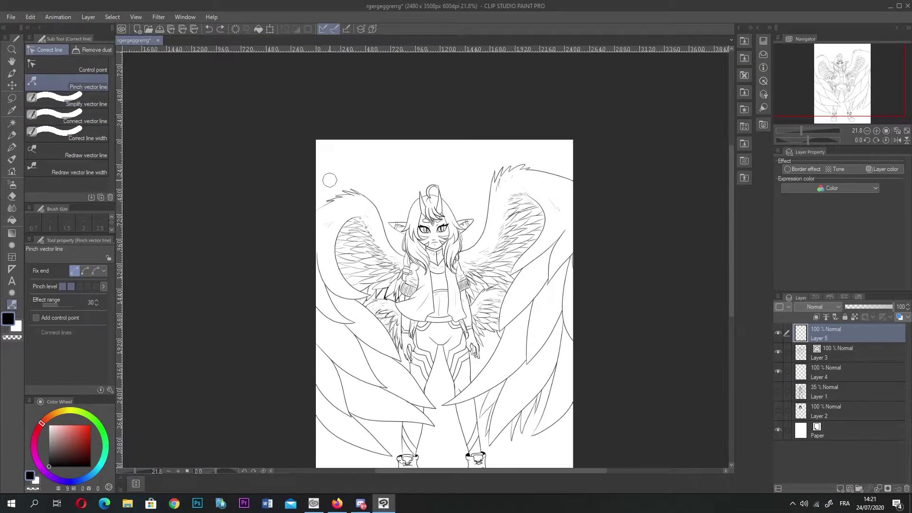
pyautogui.click(360, 198)
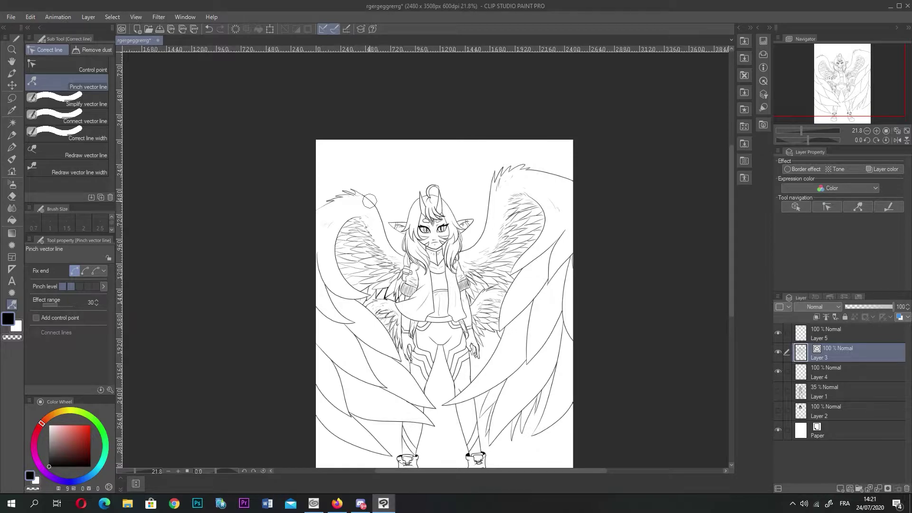
pyautogui.scroll(3, 352, 235)
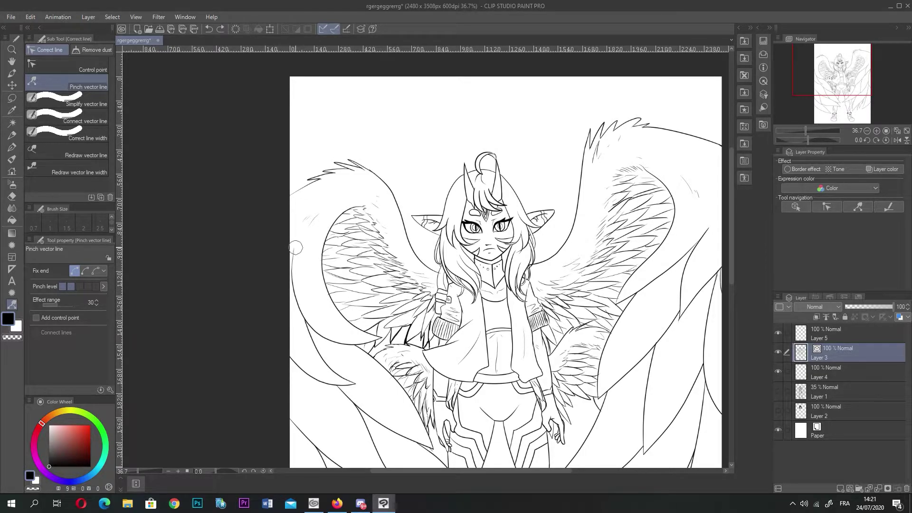
pyautogui.moveTo(296, 252); pyautogui.dragTo(292, 269)
pyautogui.scroll(-1, 500, 81)
pyautogui.scroll(-1, 581, 218)
pyautogui.scroll(1, 530, 154)
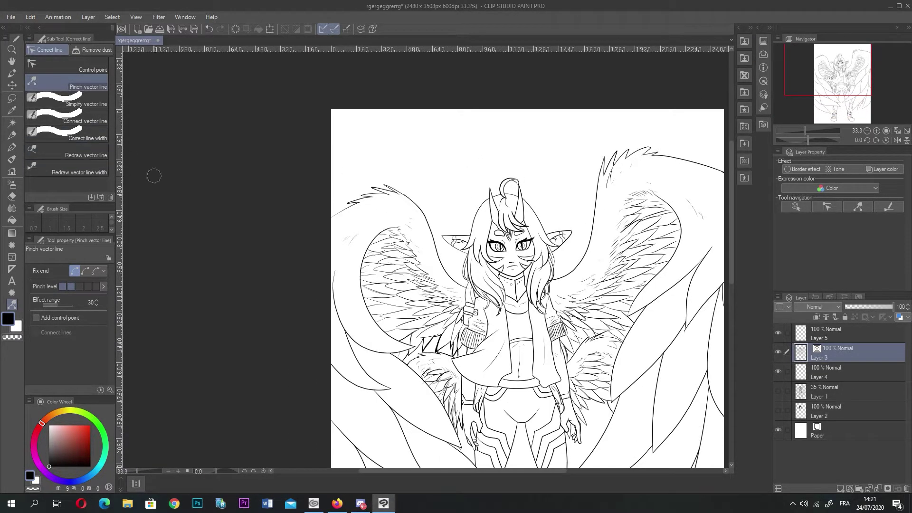
pyautogui.scroll(3, 362, 408)
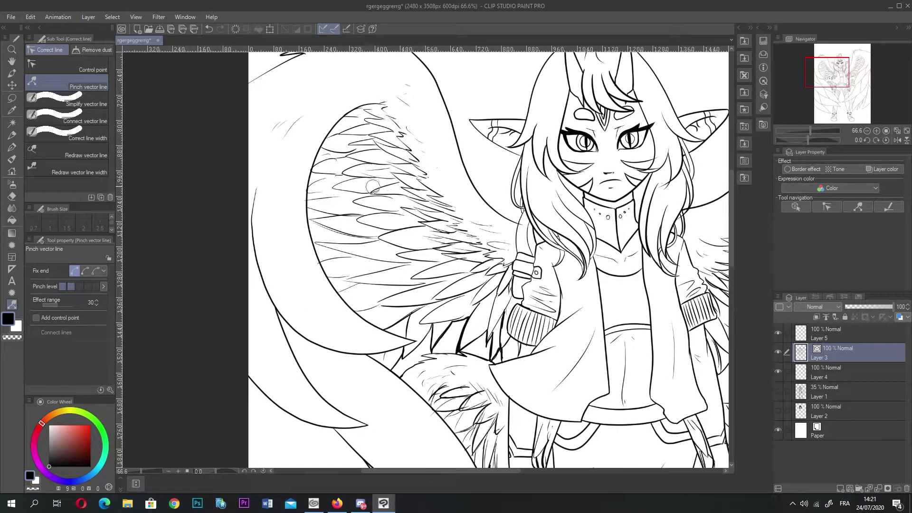
pyautogui.click(12, 197)
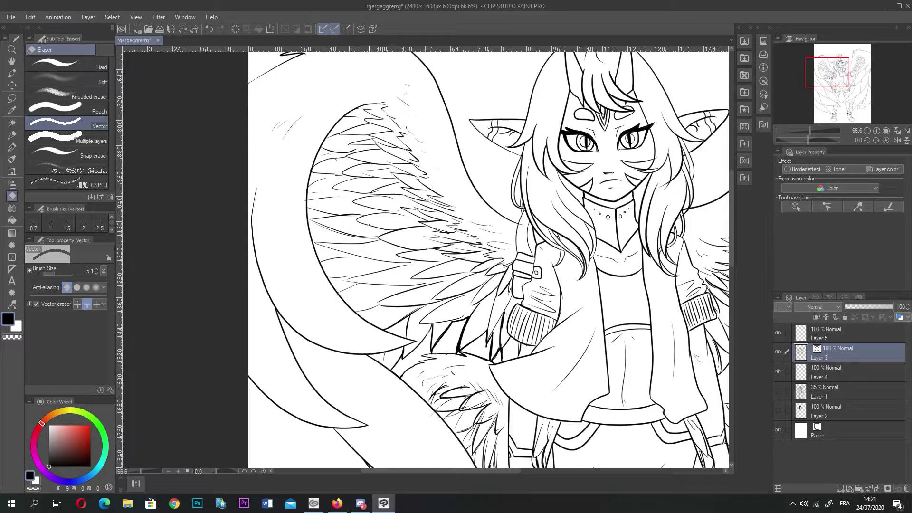
pyautogui.click(93, 153)
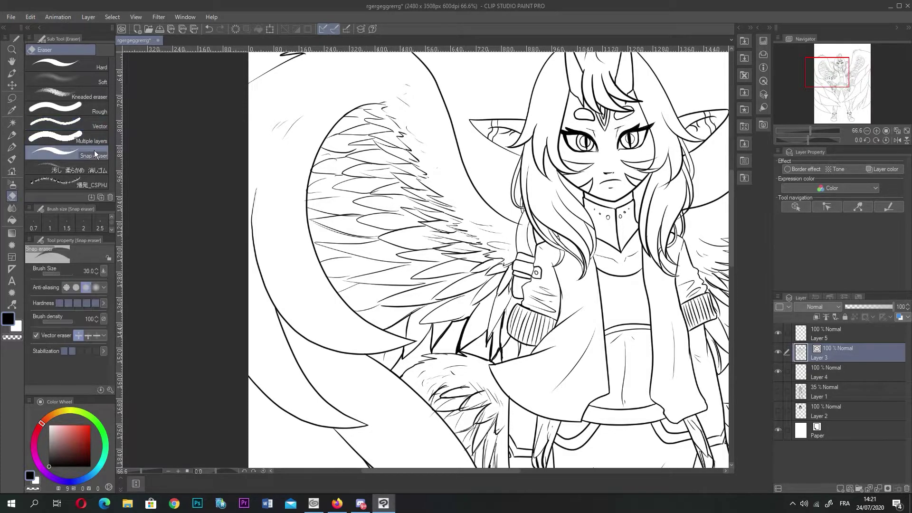
pyautogui.click(12, 159)
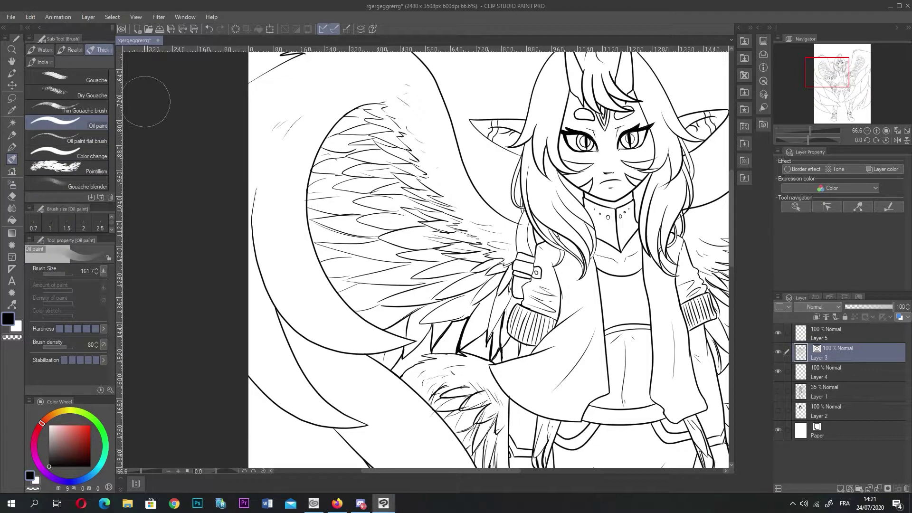
pyautogui.click(12, 304)
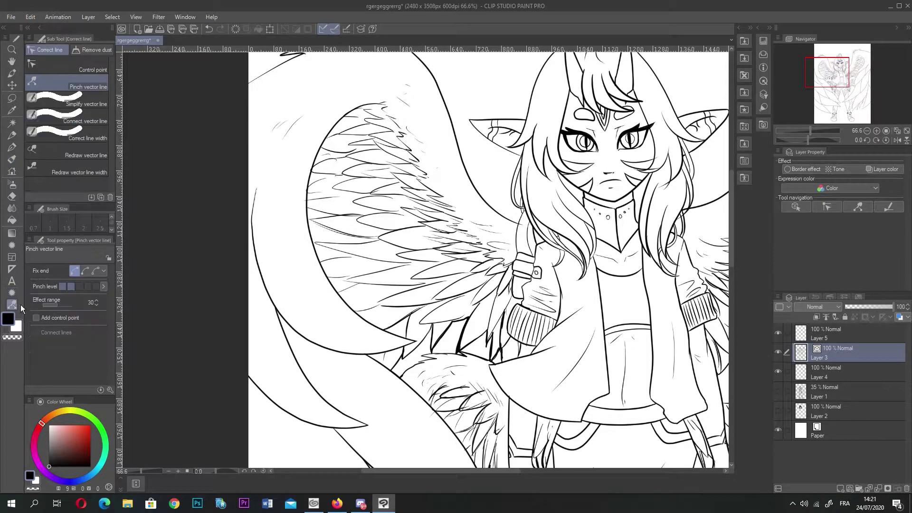
# - Try Connect vector line across the wing's outer and inner edges on the viewer's left, and undo the stroke
pyautogui.click(95, 123)
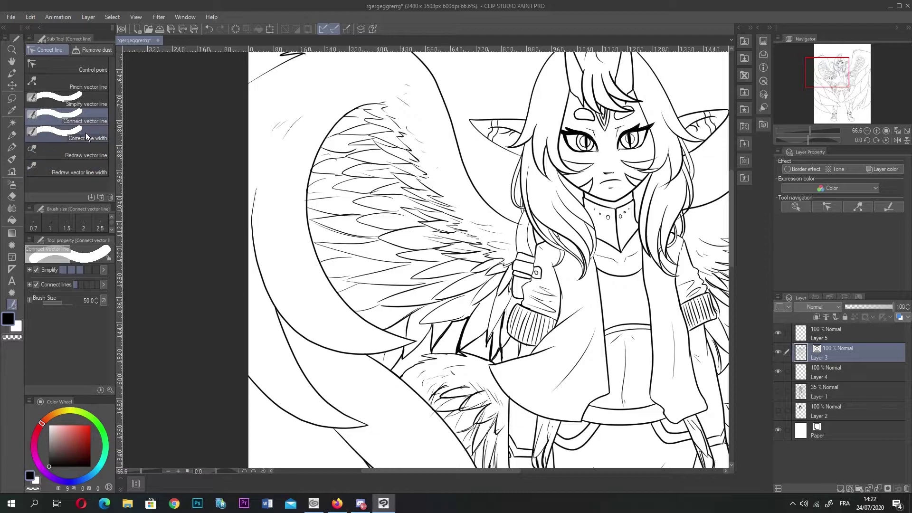
pyautogui.click(93, 132)
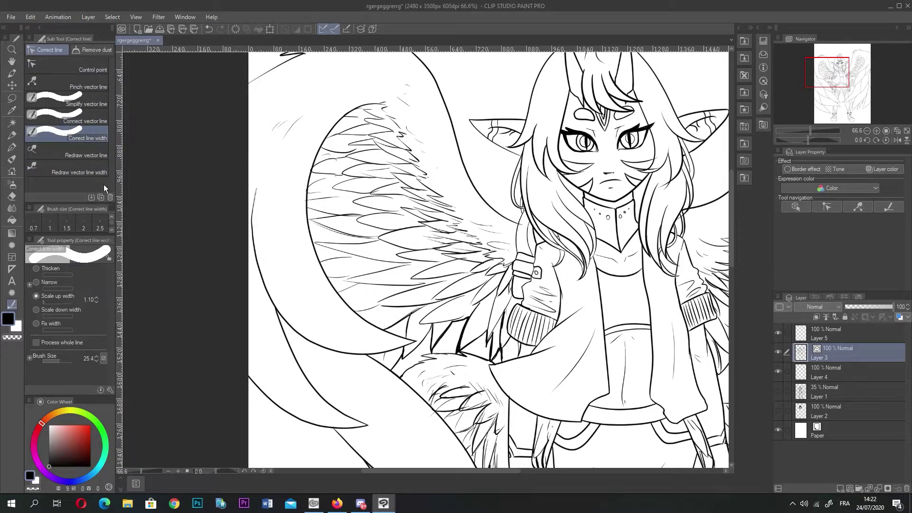
pyautogui.click(93, 121)
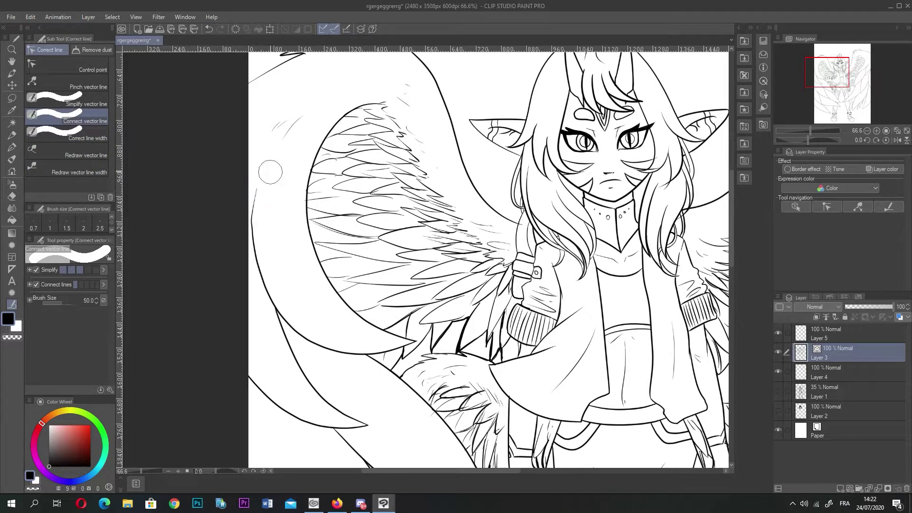
pyautogui.moveTo(245, 223); pyautogui.dragTo(308, 186)
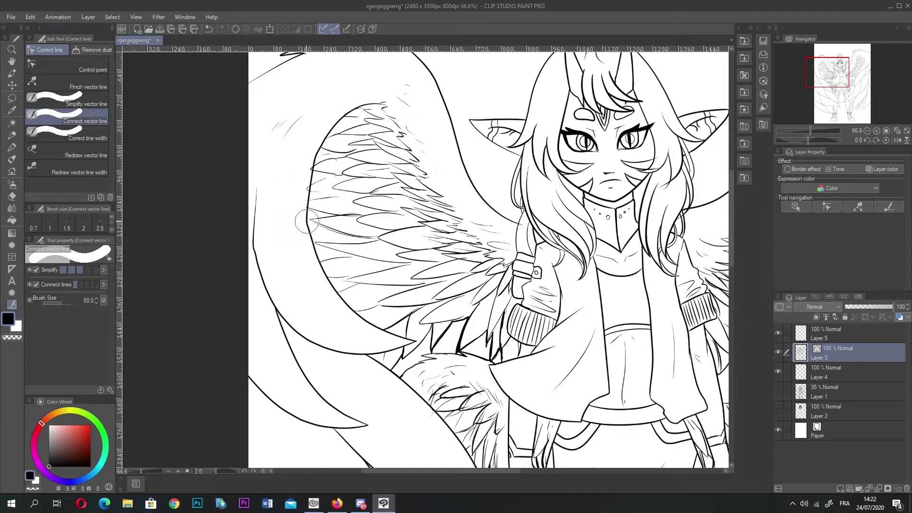
pyautogui.hotkey('ctrl', 'z')
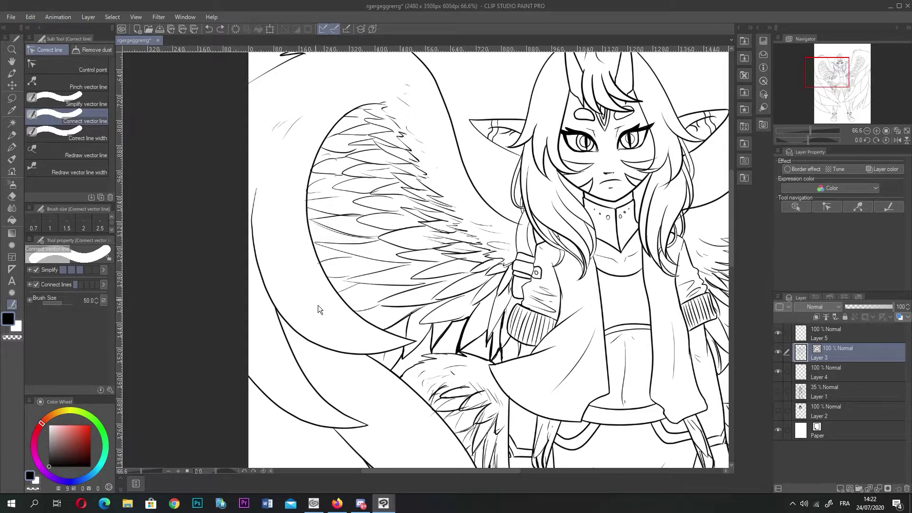
# - Try Redraw vector line along the outer edge of the wing on the viewer's left, and undo the redrawn strokes
pyautogui.click(99, 129)
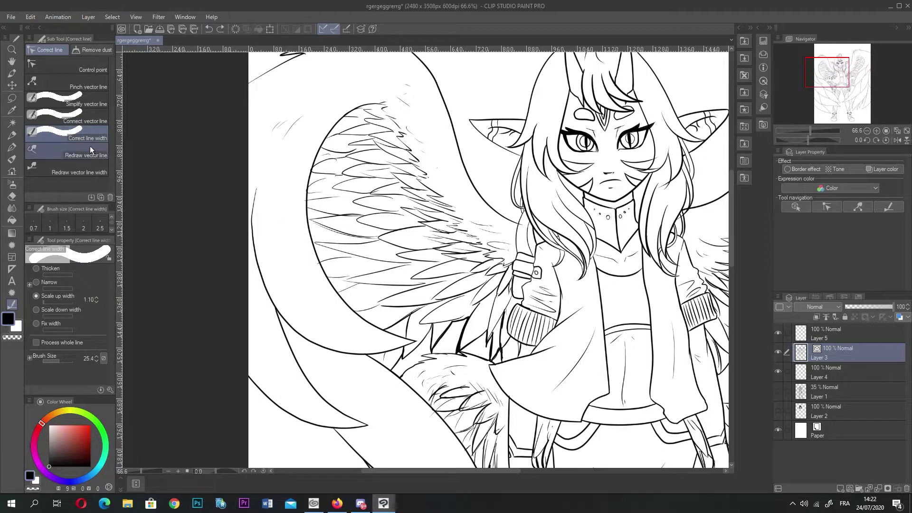
pyautogui.click(91, 146)
pyautogui.moveTo(255, 197)
pyautogui.mouseDown()
pyautogui.moveTo(258, 285)
pyautogui.moveTo(257, 256)
pyautogui.moveTo(275, 309)
pyautogui.moveTo(260, 243)
pyautogui.mouseUp()
pyautogui.moveTo(255, 241)
pyautogui.mouseDown()
pyautogui.moveTo(256, 273)
pyautogui.moveTo(286, 323)
pyautogui.mouseUp()
pyautogui.moveTo(255, 190)
pyautogui.mouseDown()
pyautogui.moveTo(258, 282)
pyautogui.moveTo(249, 210)
pyautogui.moveTo(251, 265)
pyautogui.moveTo(257, 282)
pyautogui.moveTo(254, 205)
pyautogui.moveTo(258, 276)
pyautogui.moveTo(254, 209)
pyautogui.moveTo(273, 296)
pyautogui.mouseUp()
pyautogui.moveTo(253, 218)
pyautogui.mouseDown()
pyautogui.moveTo(319, 344)
pyautogui.moveTo(356, 354)
pyautogui.mouseUp()
pyautogui.moveTo(252, 229)
pyautogui.mouseDown()
pyautogui.moveTo(266, 285)
pyautogui.moveTo(325, 350)
pyautogui.moveTo(341, 354)
pyautogui.mouseUp()
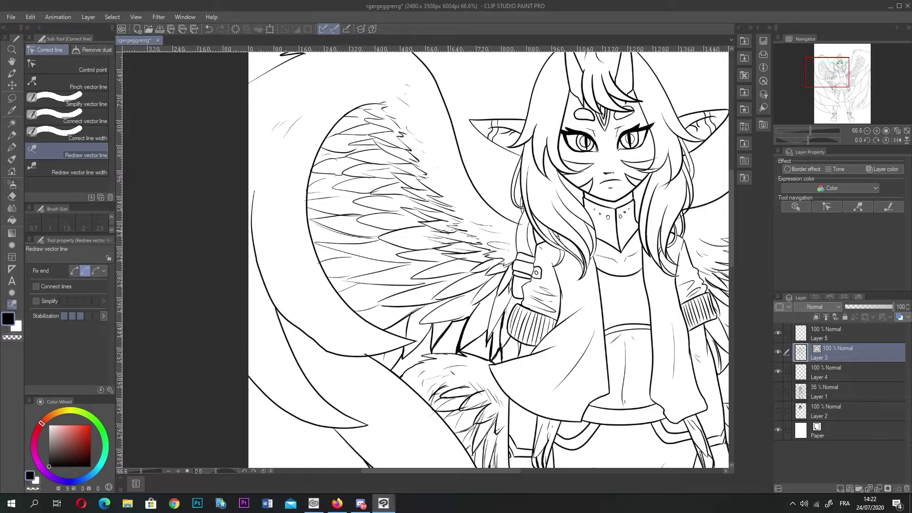
pyautogui.hotkey('ctrl', 'z')
pyautogui.hotkey('ctrl', 'z')
pyautogui.moveTo(257, 238); pyautogui.dragTo(280, 312)
pyautogui.hotkey('ctrl', 'z')
pyautogui.hotkey('ctrl', 'z')
pyautogui.hotkey('ctrl', 'z')
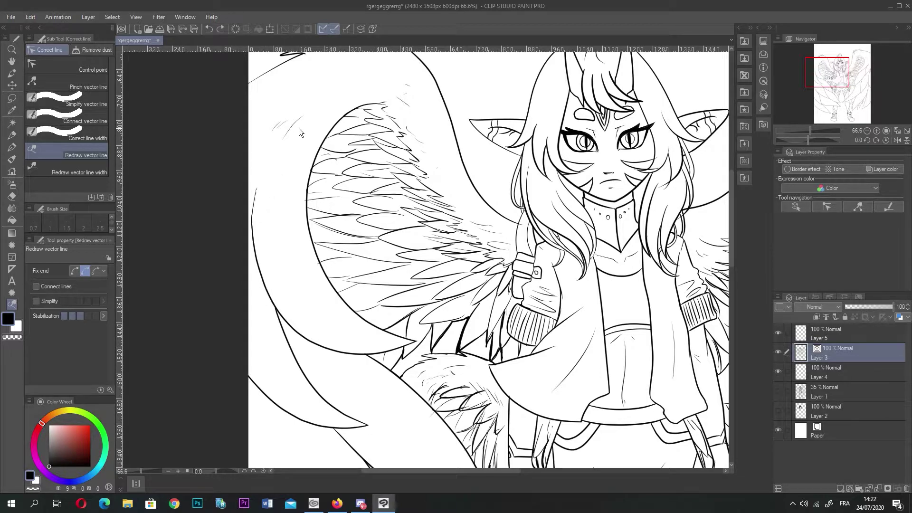
# - Thicken the hair and jaw lines on both sides of the face using Correct line width in Thicken mode
pyautogui.press('e')
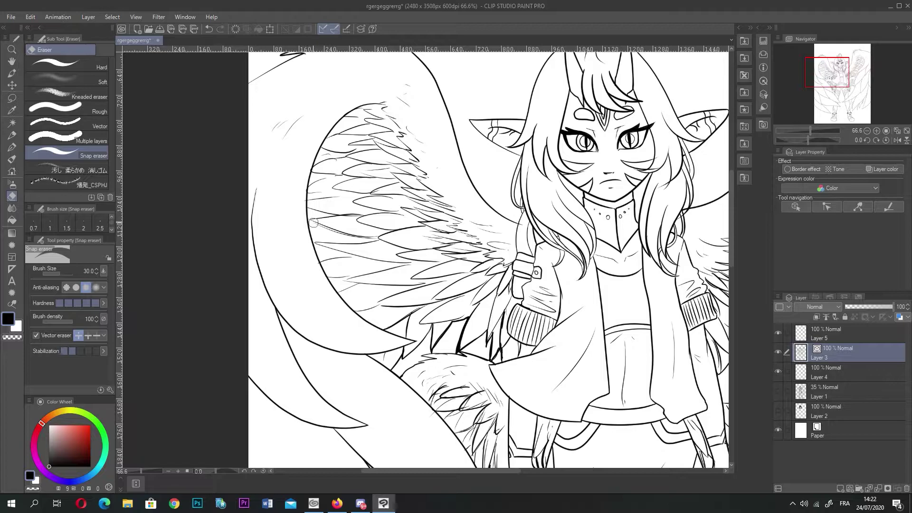
pyautogui.click(13, 304)
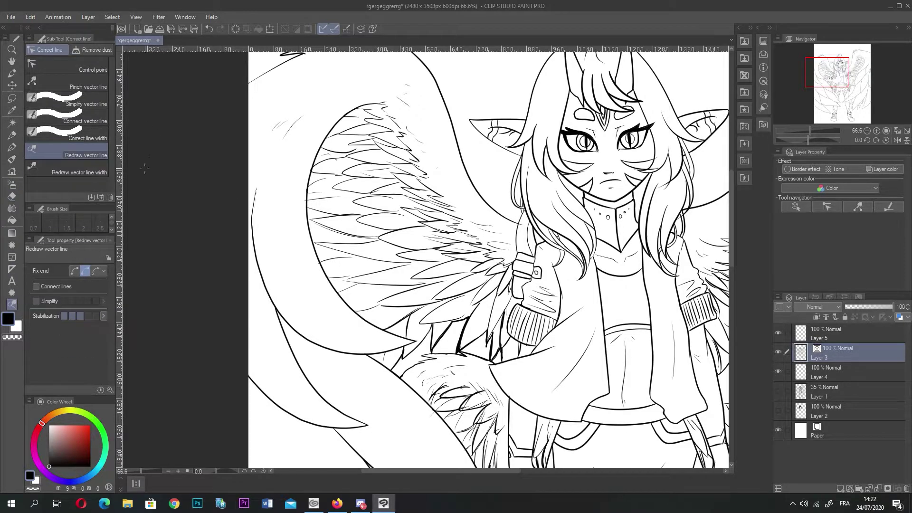
pyautogui.click(86, 139)
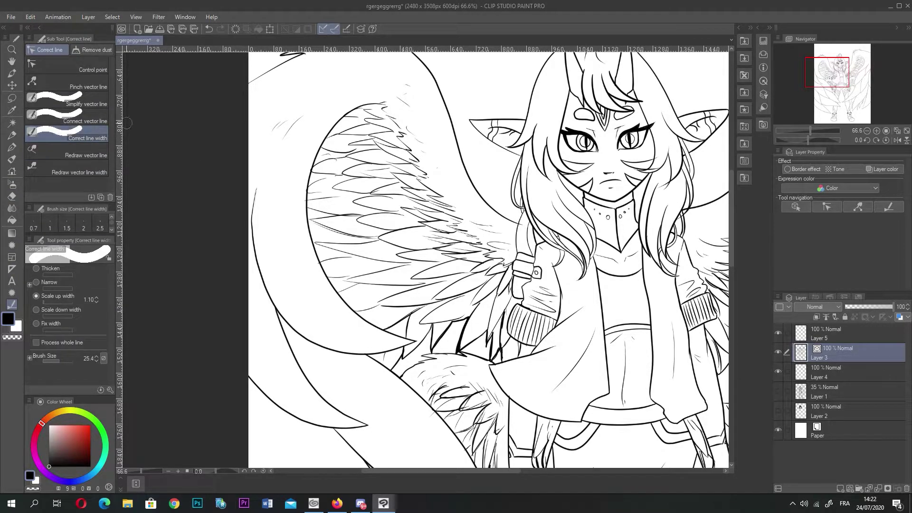
pyautogui.scroll(-2, 388, 191)
pyautogui.scroll(3, 607, 171)
pyautogui.scroll(4, 607, 170)
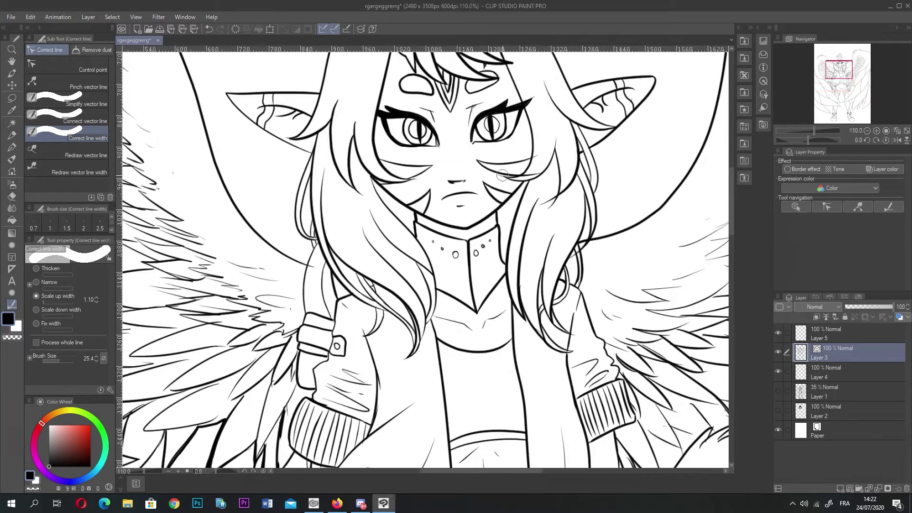
pyautogui.click(37, 269)
pyautogui.scroll(3, 357, 215)
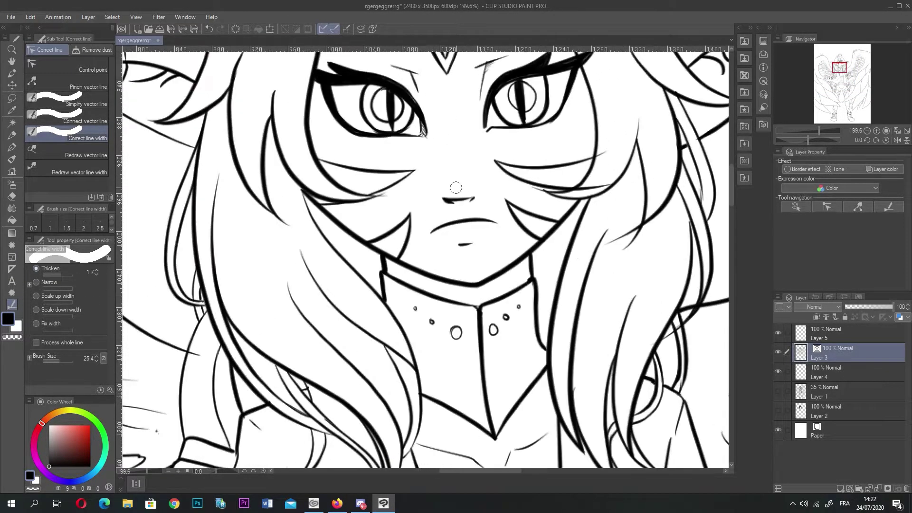
pyautogui.moveTo(287, 199)
pyautogui.mouseDown()
pyautogui.moveTo(286, 219)
pyautogui.moveTo(270, 188)
pyautogui.moveTo(320, 264)
pyautogui.mouseUp()
pyautogui.moveTo(613, 216)
pyautogui.mouseDown()
pyautogui.moveTo(590, 318)
pyautogui.moveTo(613, 209)
pyautogui.mouseUp()
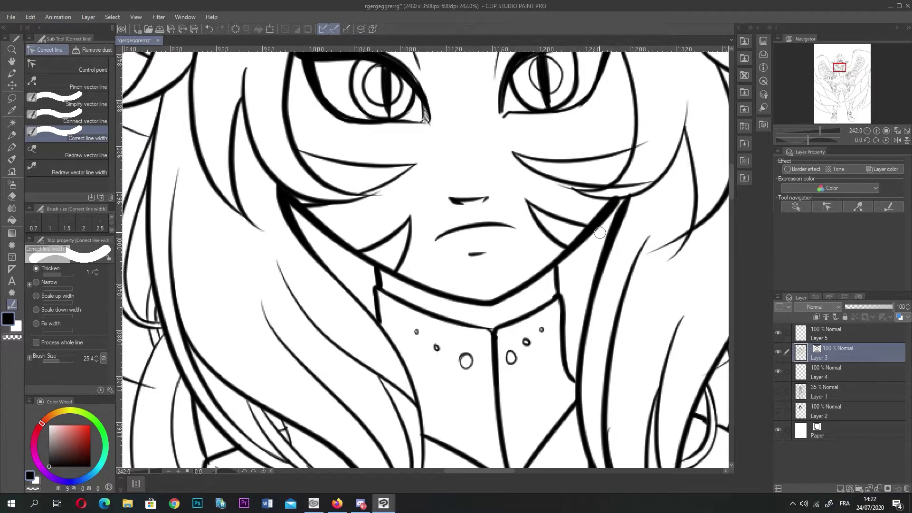
# - Try trimming the whisker line overhanging the hair on the viewer's right with the Vector eraser, and undo it with the last jawline thickening
pyautogui.click(12, 196)
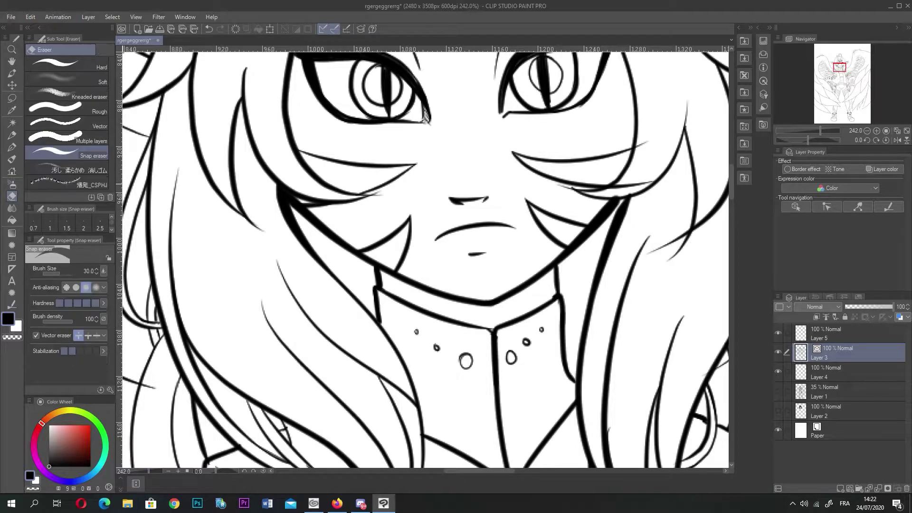
pyautogui.click(67, 122)
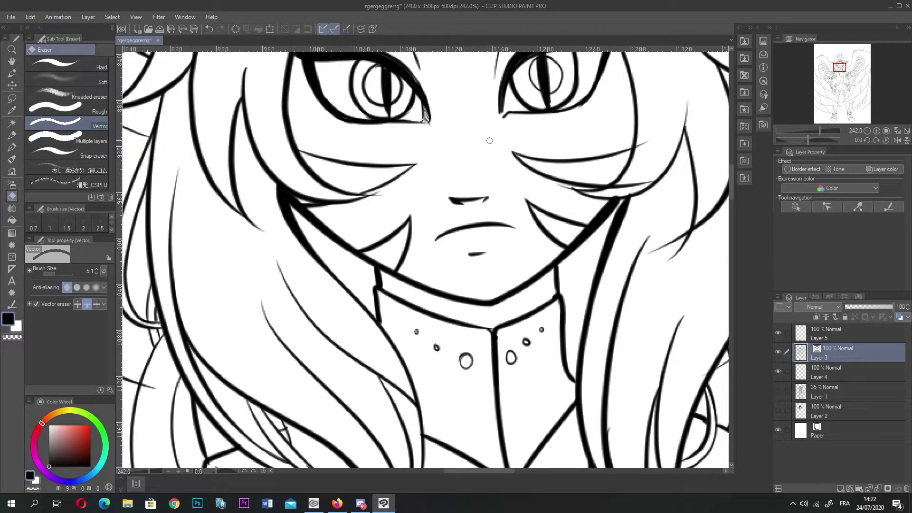
pyautogui.moveTo(617, 166)
pyautogui.mouseDown()
pyautogui.moveTo(649, 149)
pyautogui.moveTo(637, 159)
pyautogui.moveTo(647, 130)
pyautogui.moveTo(631, 186)
pyautogui.moveTo(605, 193)
pyautogui.moveTo(631, 196)
pyautogui.mouseUp()
pyautogui.hotkey('ctrl', 'z')
pyautogui.hotkey('ctrl', 'z')
pyautogui.hotkey('ctrl', 'z')
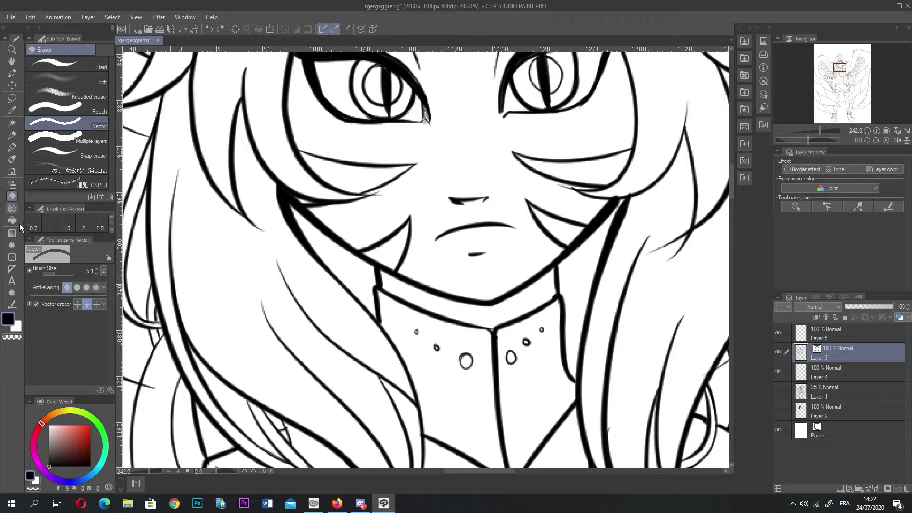
pyautogui.click(12, 304)
pyautogui.hotkey('ctrl', 'z')
pyautogui.hotkey('ctrl', 'z')
pyautogui.hotkey('ctrl', 'z')
pyautogui.hotkey('ctrl', 'z')
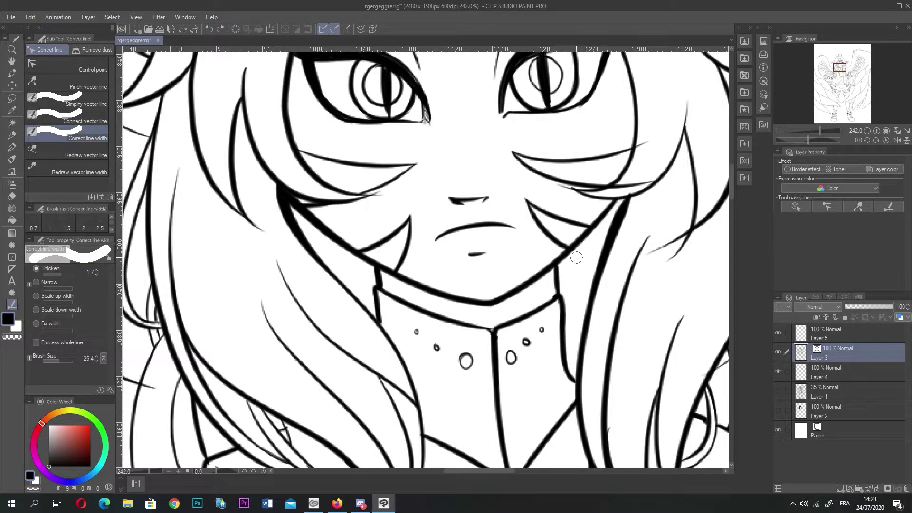
# - Thicken the jawline on the viewer's right, and trim the overhanging whisker line with the Vector eraser
pyautogui.moveTo(609, 208); pyautogui.dragTo(577, 248)
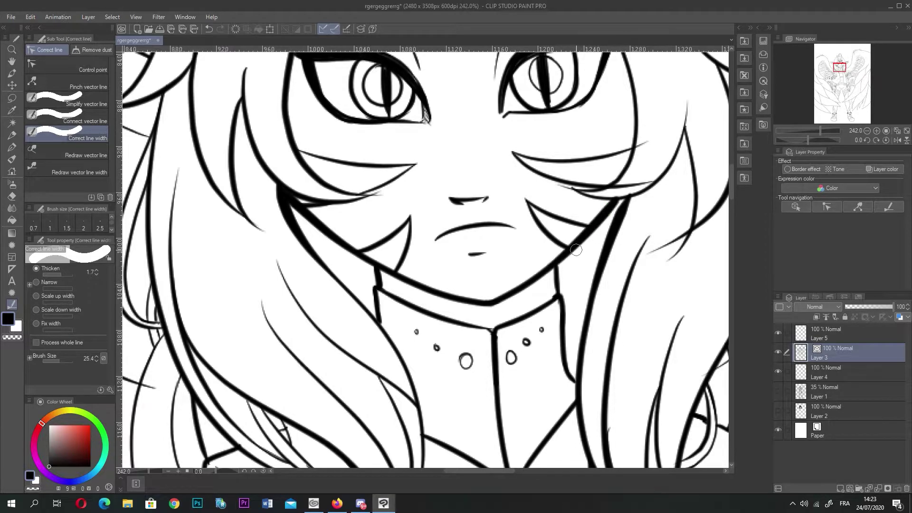
pyautogui.click(12, 196)
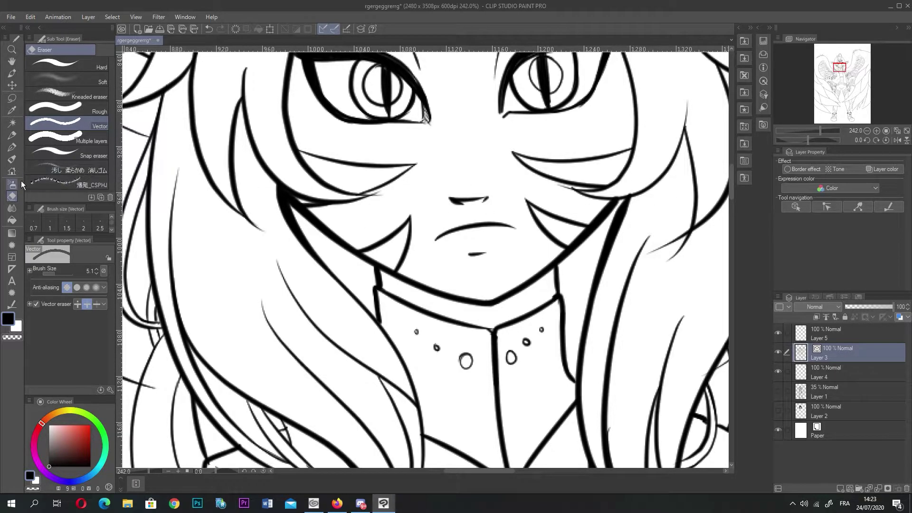
# - Thicken the hair curve where it meets the jaw on the viewer's right with Correct line width, undoing the excess strokes
pyautogui.click(12, 304)
pyautogui.moveTo(637, 193)
pyautogui.mouseDown()
pyautogui.moveTo(626, 198)
pyautogui.moveTo(637, 194)
pyautogui.moveTo(630, 195)
pyautogui.moveTo(632, 185)
pyautogui.mouseUp()
pyautogui.hotkey('ctrl', 'z')
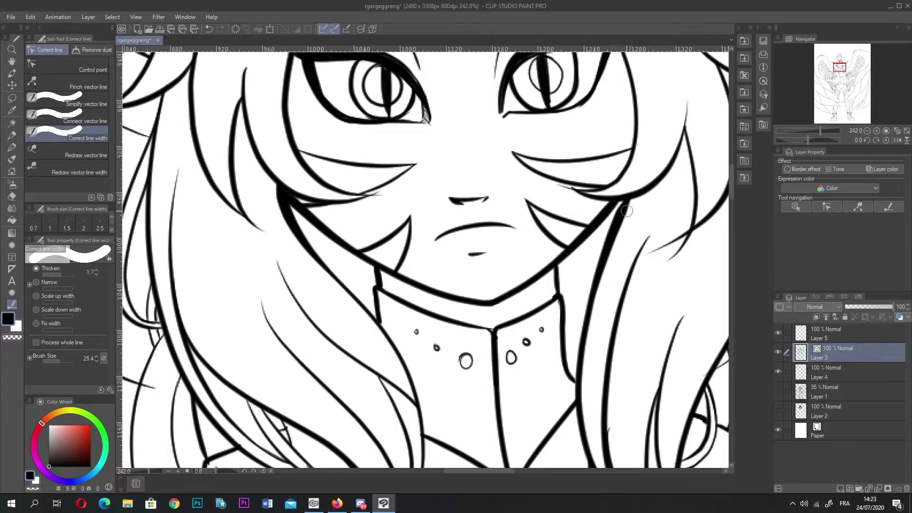
pyautogui.moveTo(631, 230); pyautogui.dragTo(628, 199)
pyautogui.hotkey('ctrl', 'z')
pyautogui.hotkey('ctrl', 'z')
pyautogui.hotkey('ctrl', 'z')
# - Erase the stray line ends where the whiskers cross the cheek hair with the Vector eraser
pyautogui.click(12, 195)
pyautogui.moveTo(560, 189); pyautogui.dragTo(563, 186)
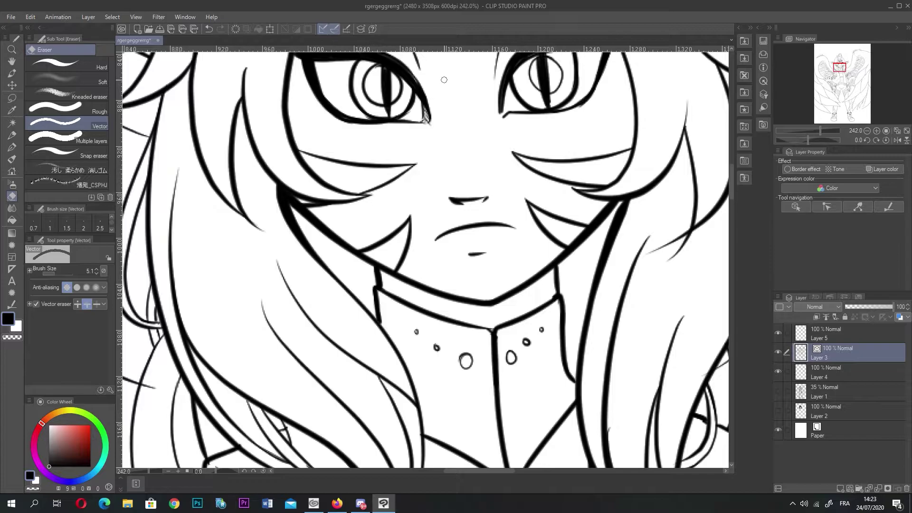
pyautogui.scroll(-5, 410, 298)
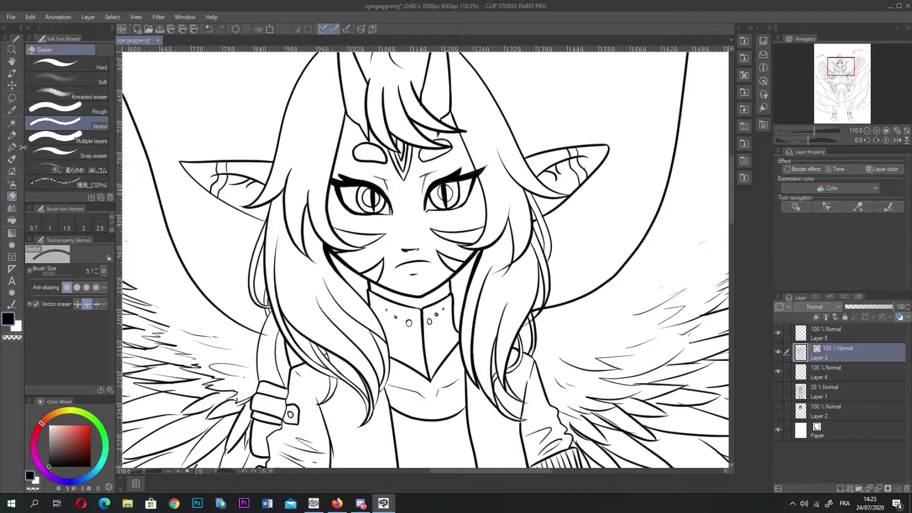
# - Set Correct line width to Narrow at 2.2 and thin the tips of the fringe strands above the eyebrow on the viewer's right
pyautogui.click(12, 304)
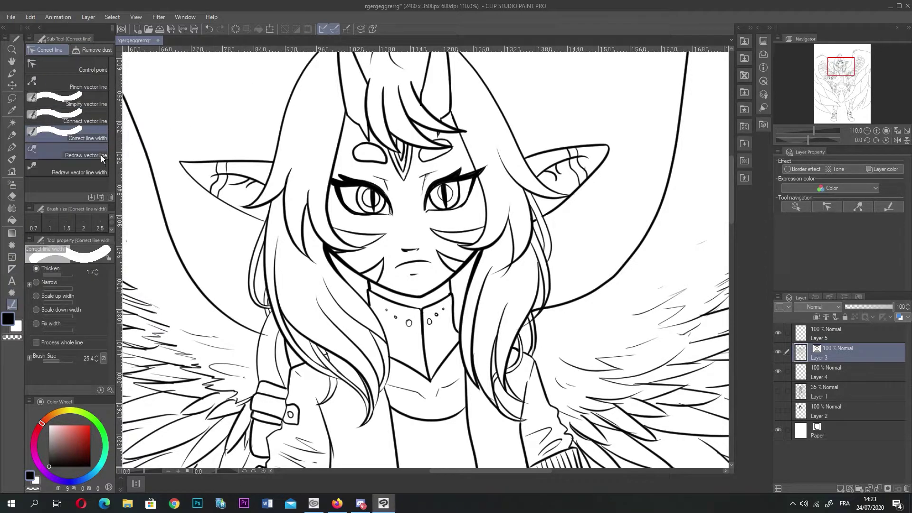
pyautogui.click(79, 118)
pyautogui.click(84, 137)
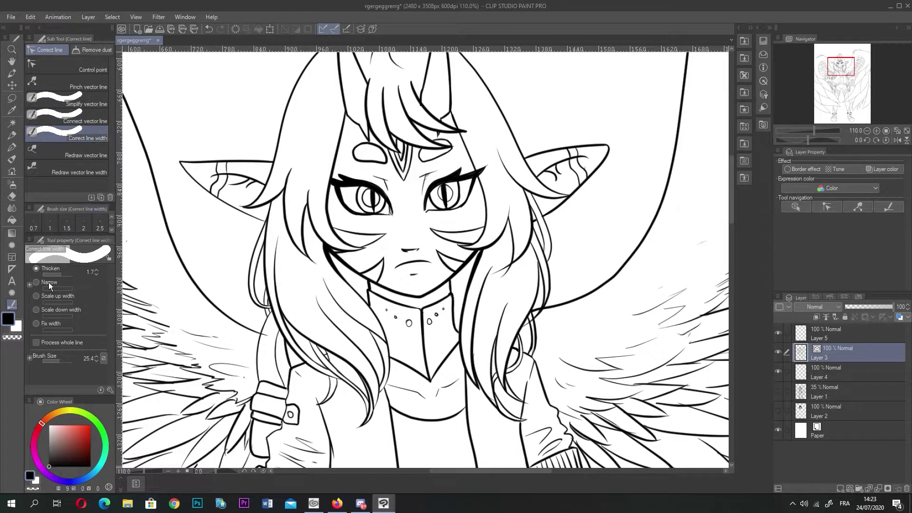
pyautogui.moveTo(63, 289); pyautogui.dragTo(61, 285)
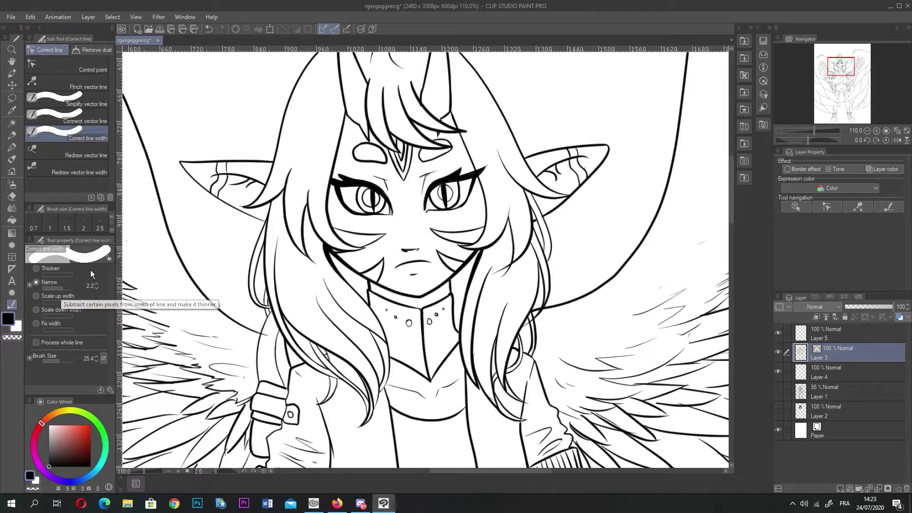
pyautogui.scroll(6, 349, 140)
pyautogui.moveTo(380, 128)
pyautogui.mouseDown()
pyautogui.moveTo(413, 134)
pyautogui.moveTo(454, 118)
pyautogui.mouseUp()
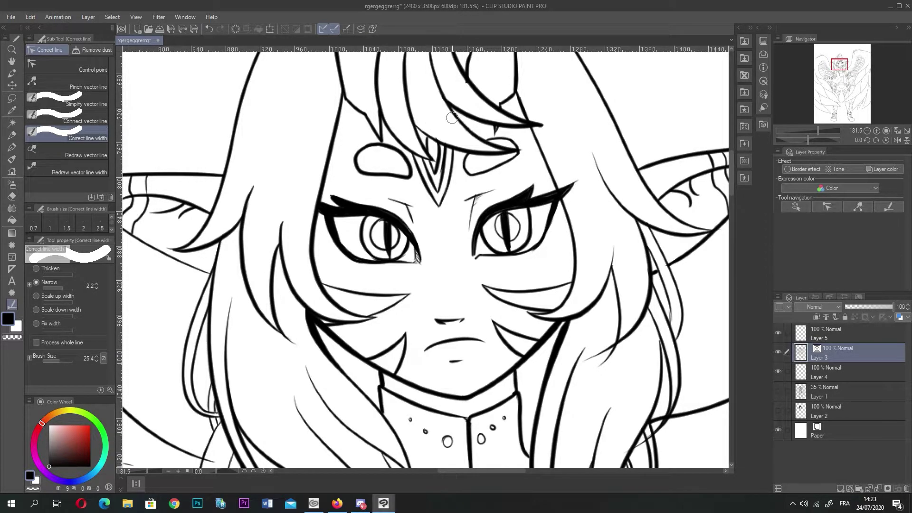
pyautogui.moveTo(497, 151)
pyautogui.mouseDown()
pyautogui.moveTo(498, 125)
pyautogui.moveTo(543, 125)
pyautogui.mouseUp()
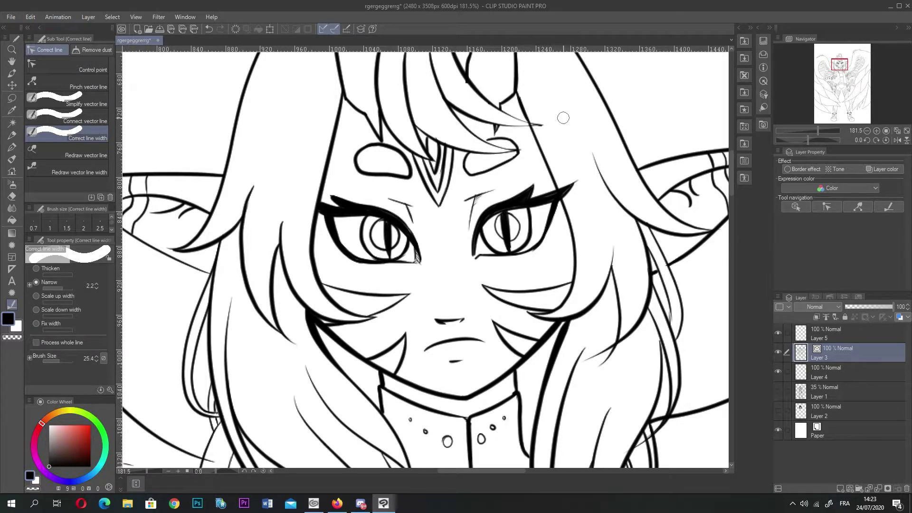
# - Set the Vector eraser's brush size to 1.1 and try to trim the fringe tip that crosses the hair line
pyautogui.scroll(3, 564, 118)
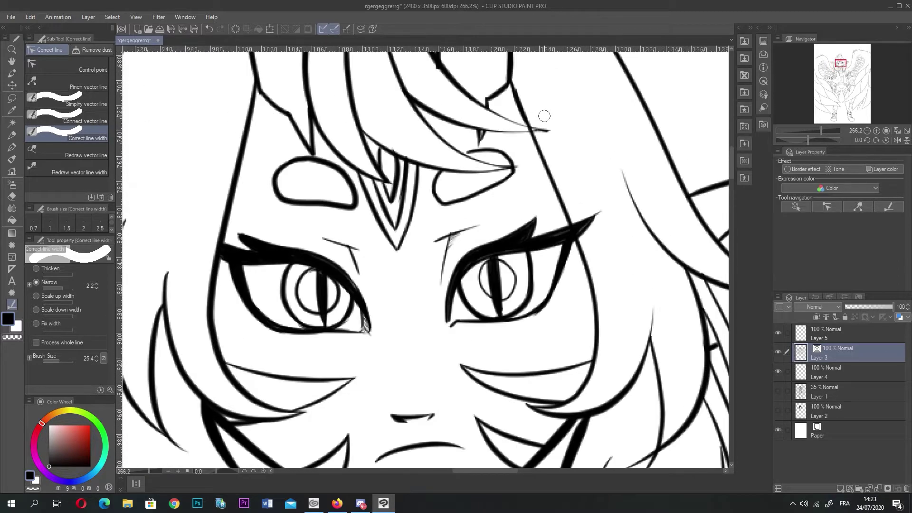
pyautogui.click(12, 195)
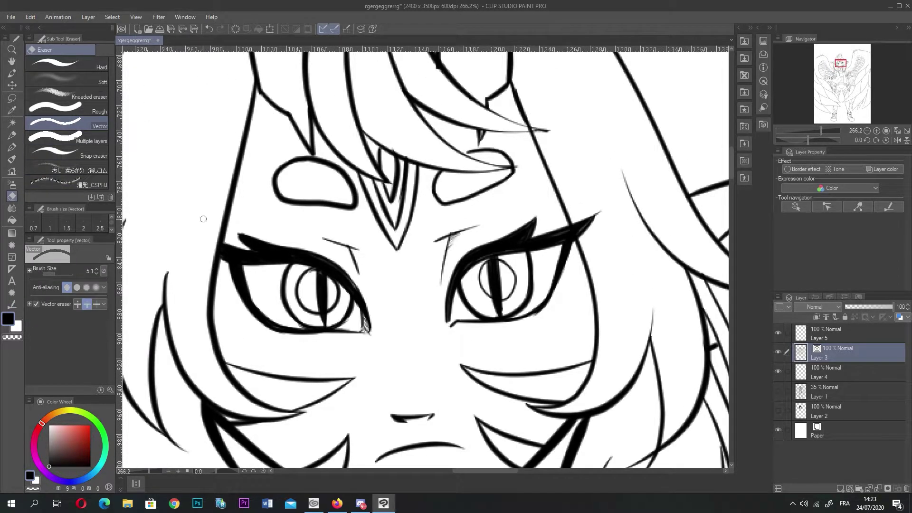
pyautogui.moveTo(50, 274); pyautogui.dragTo(46, 275)
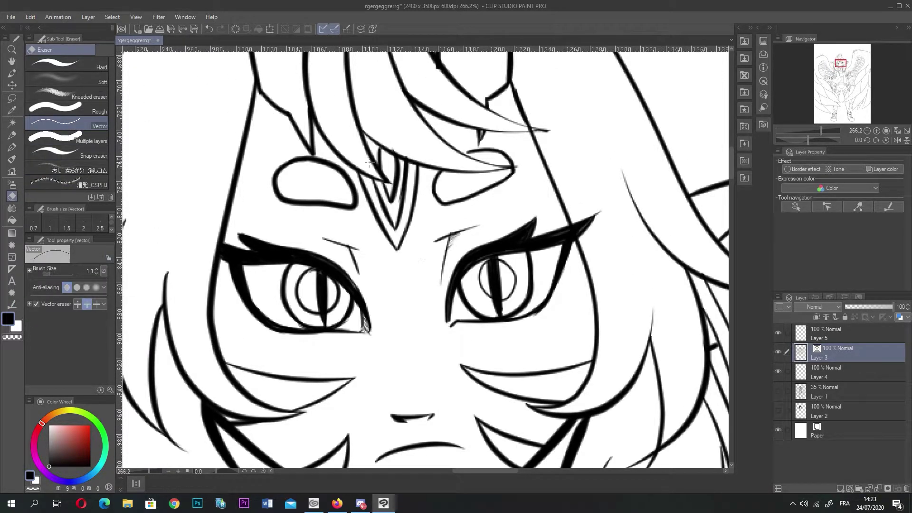
pyautogui.click(528, 127)
pyautogui.scroll(5, 527, 122)
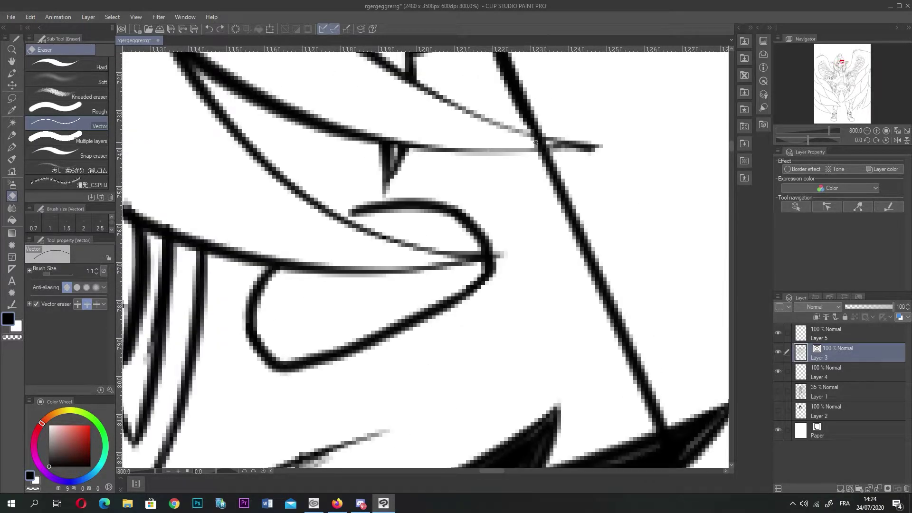
pyautogui.scroll(-6, 414, 119)
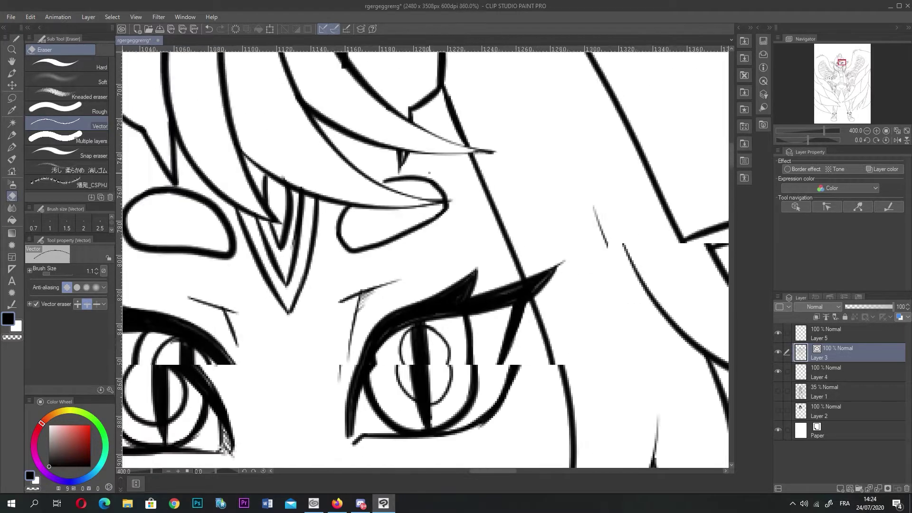
pyautogui.scroll(1, 359, 178)
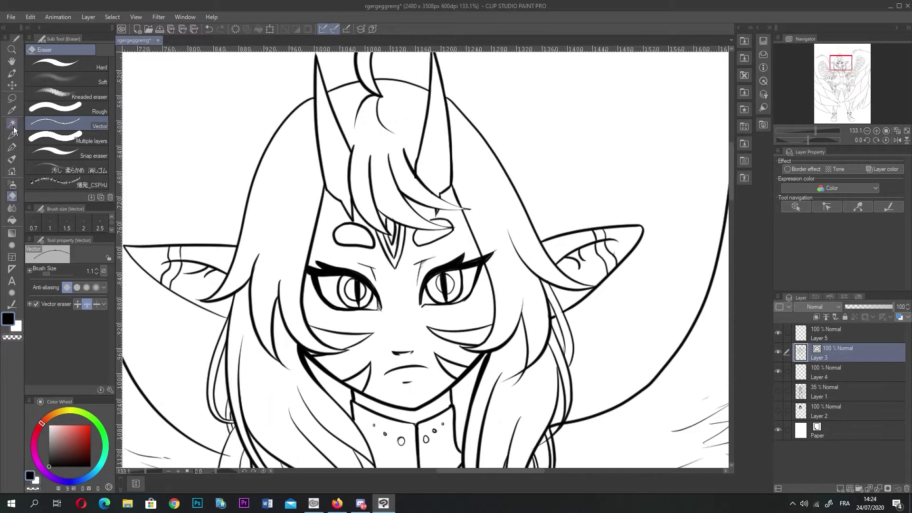
# - Set Correct line width to Narrow at 0.8 and thin the fringe tip that crosses the hair line on the viewer's right
pyautogui.click(12, 305)
pyautogui.click(468, 209)
pyautogui.scroll(3, 507, 218)
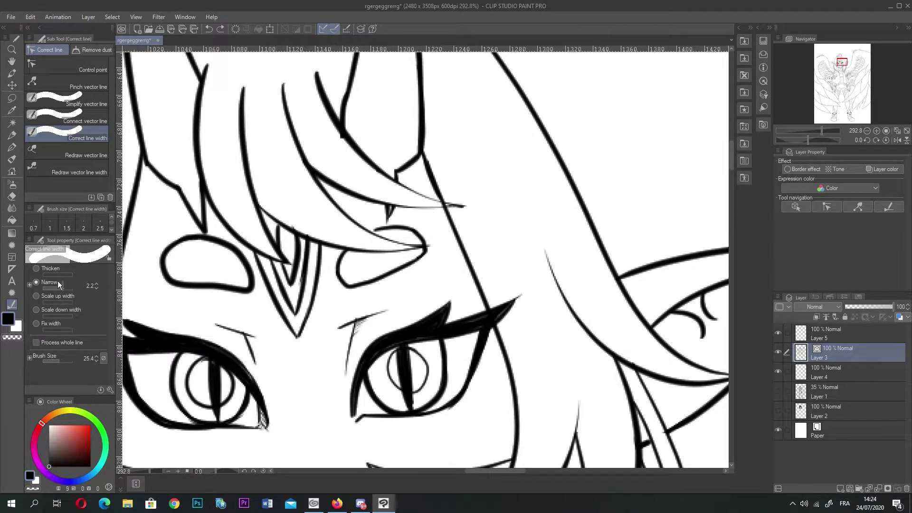
pyautogui.moveTo(57, 287); pyautogui.dragTo(56, 288)
pyautogui.click(462, 204)
pyautogui.click(455, 201)
pyautogui.click(451, 204)
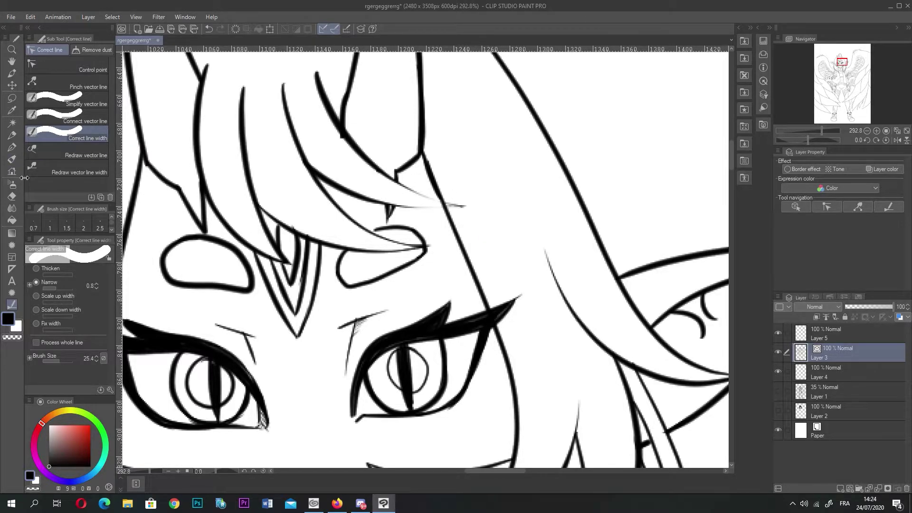
# - Redraw the fringe tips above the eyebrow on the viewer's right with the G-pen at size 5.1, undoing the first stroke
pyautogui.click(13, 219)
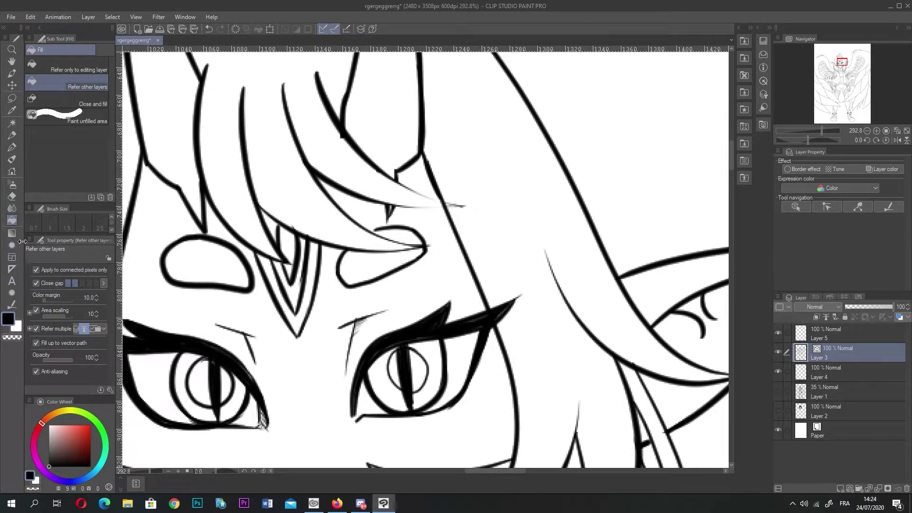
pyautogui.click(16, 195)
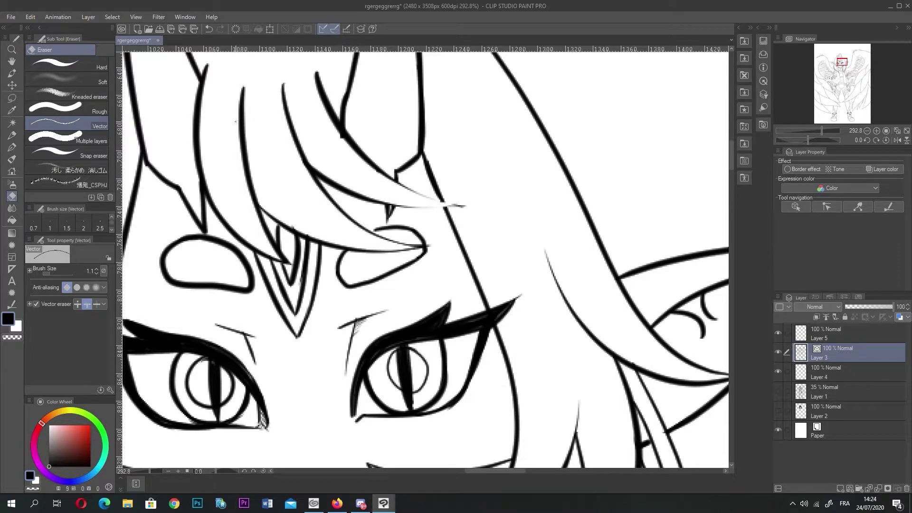
pyautogui.press('p')
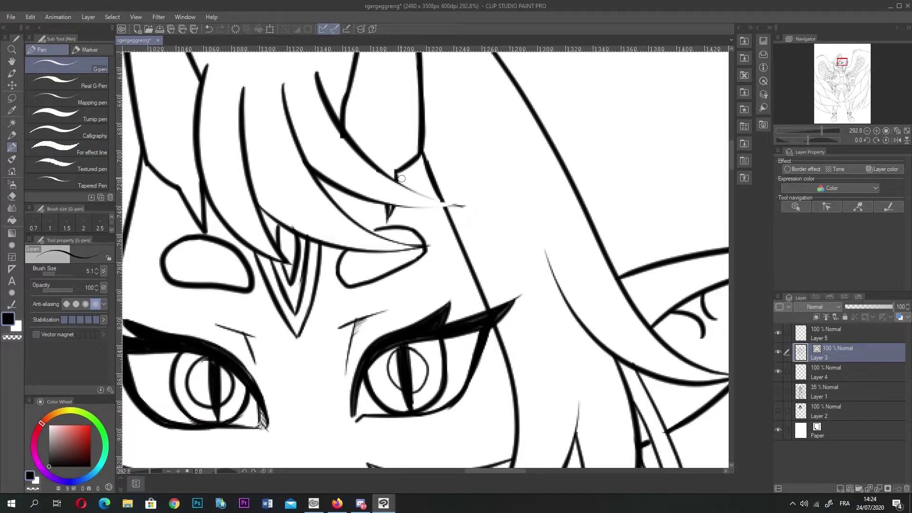
pyautogui.moveTo(411, 191); pyautogui.dragTo(467, 207)
pyautogui.hotkey('ctrl', 'z')
pyautogui.moveTo(386, 203); pyautogui.dragTo(447, 206)
pyautogui.scroll(-9, 253, 118)
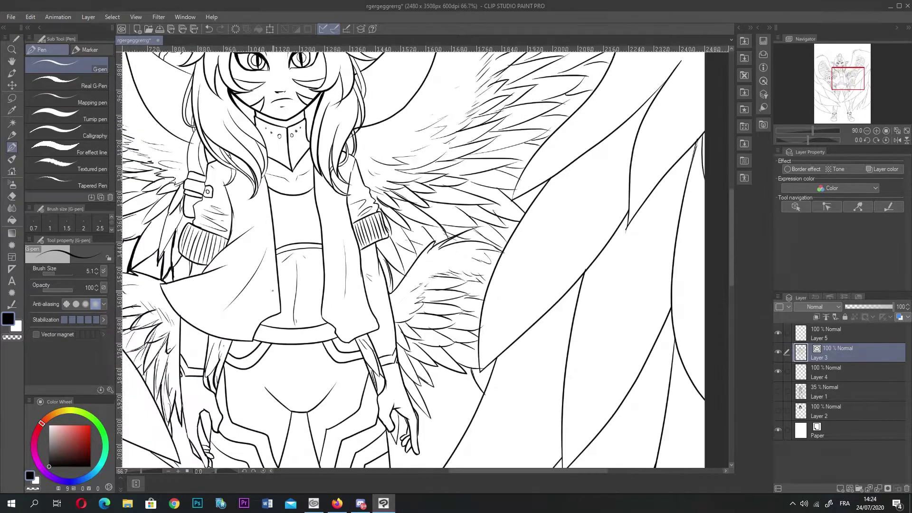
# - Thicken the base of the ear on the viewer's left with Correct line width at 1.0 and thin its tip and the adjacent hair at 0.8
pyautogui.scroll(-2, 275, 296)
pyautogui.scroll(3, 248, 187)
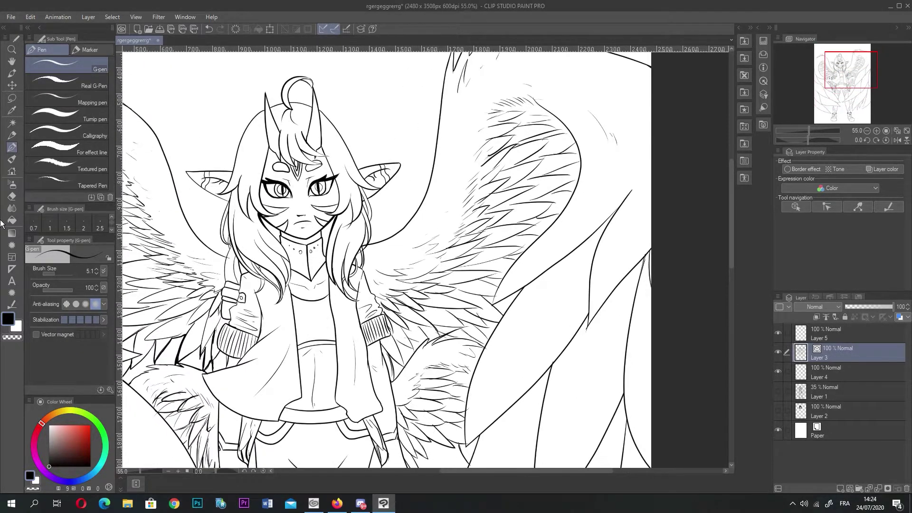
pyautogui.click(12, 304)
pyautogui.scroll(3, 197, 203)
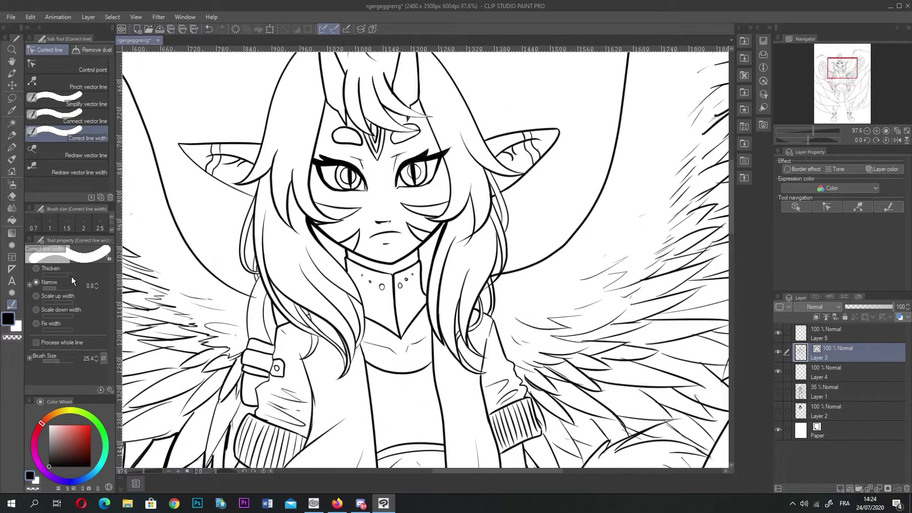
pyautogui.click(58, 275)
pyautogui.moveTo(254, 140)
pyautogui.mouseDown()
pyautogui.moveTo(228, 141)
pyautogui.moveTo(267, 146)
pyautogui.mouseUp()
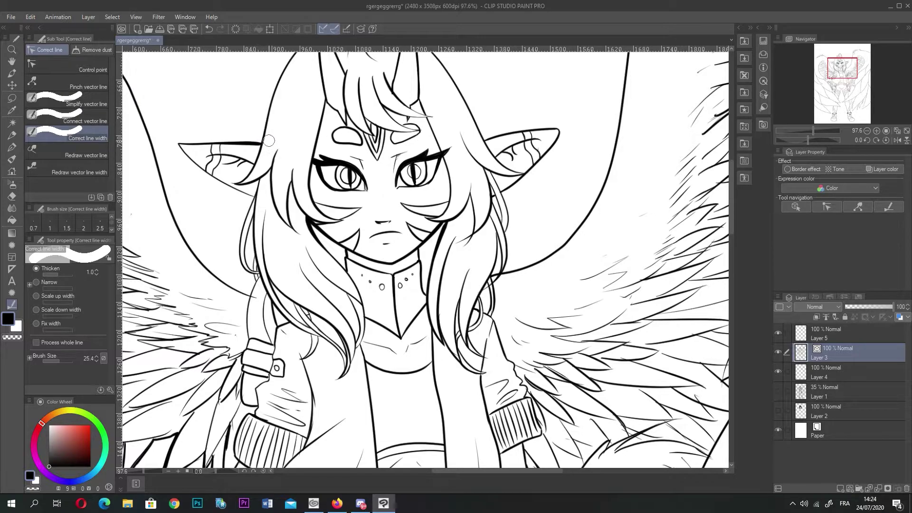
pyautogui.moveTo(251, 192); pyautogui.dragTo(231, 187)
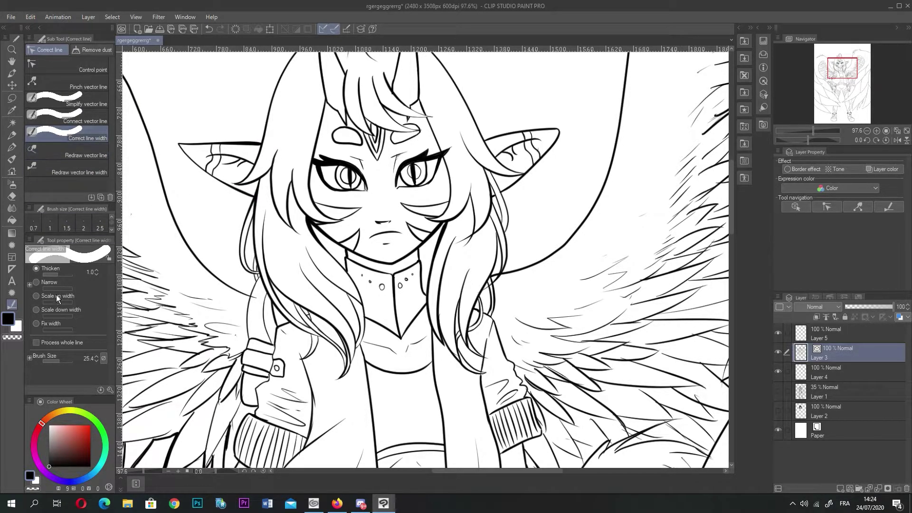
pyautogui.moveTo(183, 126)
pyautogui.mouseDown()
pyautogui.moveTo(180, 164)
pyautogui.moveTo(226, 151)
pyautogui.moveTo(212, 157)
pyautogui.moveTo(216, 169)
pyautogui.moveTo(233, 163)
pyautogui.mouseUp()
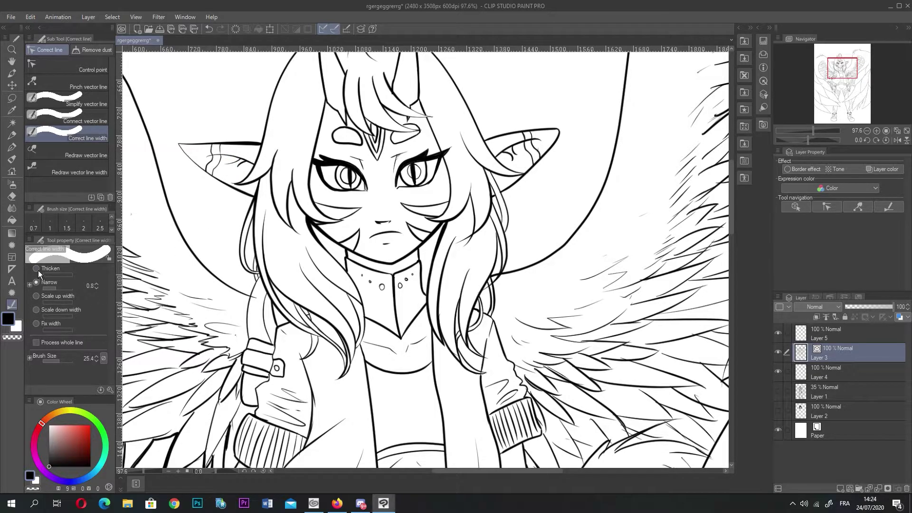
pyautogui.moveTo(250, 154)
pyautogui.mouseDown()
pyautogui.moveTo(245, 167)
pyautogui.moveTo(286, 156)
pyautogui.moveTo(298, 195)
pyautogui.mouseUp()
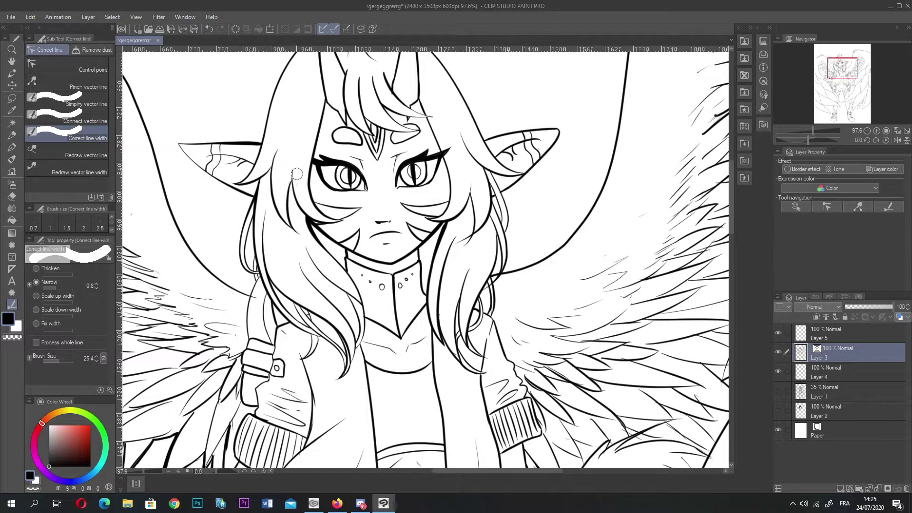
# - Thicken the hair locks beside the cheek and shoulder on the viewer's left with Correct line width at 1.0
pyautogui.click(39, 270)
pyautogui.moveTo(264, 180)
pyautogui.mouseDown()
pyautogui.moveTo(273, 168)
pyautogui.moveTo(273, 190)
pyautogui.mouseUp()
pyautogui.moveTo(289, 232); pyautogui.dragTo(288, 197)
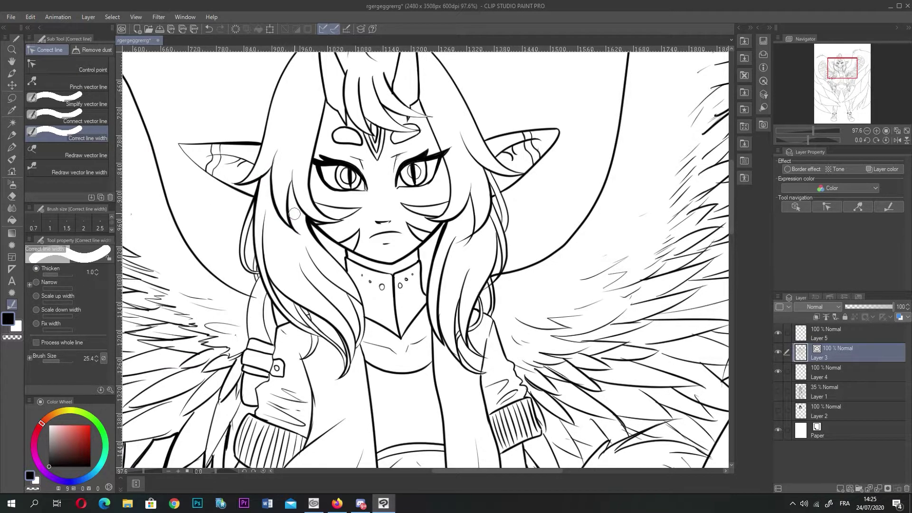
pyautogui.moveTo(250, 265)
pyautogui.mouseDown()
pyautogui.moveTo(244, 243)
pyautogui.moveTo(287, 305)
pyautogui.mouseUp()
pyautogui.moveTo(329, 348)
pyautogui.mouseDown()
pyautogui.moveTo(341, 362)
pyautogui.moveTo(357, 342)
pyautogui.moveTo(352, 305)
pyautogui.moveTo(358, 340)
pyautogui.mouseUp()
# - Thicken the neck sides and the collar's pointed lower edge at 1.0, and thin the collar's centre line with Narrow at 0.8
pyautogui.moveTo(348, 264); pyautogui.dragTo(365, 311)
pyautogui.moveTo(431, 275)
pyautogui.mouseDown()
pyautogui.moveTo(418, 295)
pyautogui.moveTo(426, 304)
pyautogui.mouseUp()
pyautogui.moveTo(347, 270); pyautogui.dragTo(393, 338)
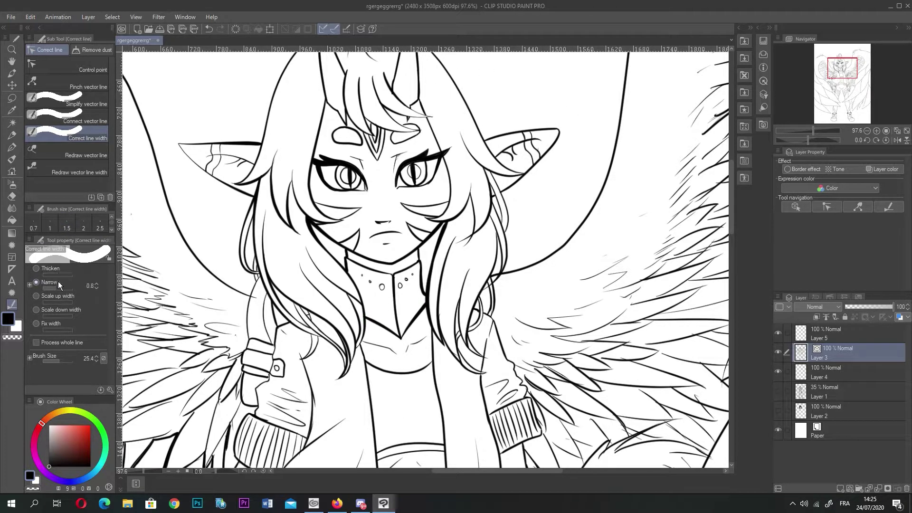
pyautogui.moveTo(393, 291); pyautogui.dragTo(400, 330)
pyautogui.moveTo(393, 284); pyautogui.dragTo(402, 335)
pyautogui.scroll(-8, 381, 239)
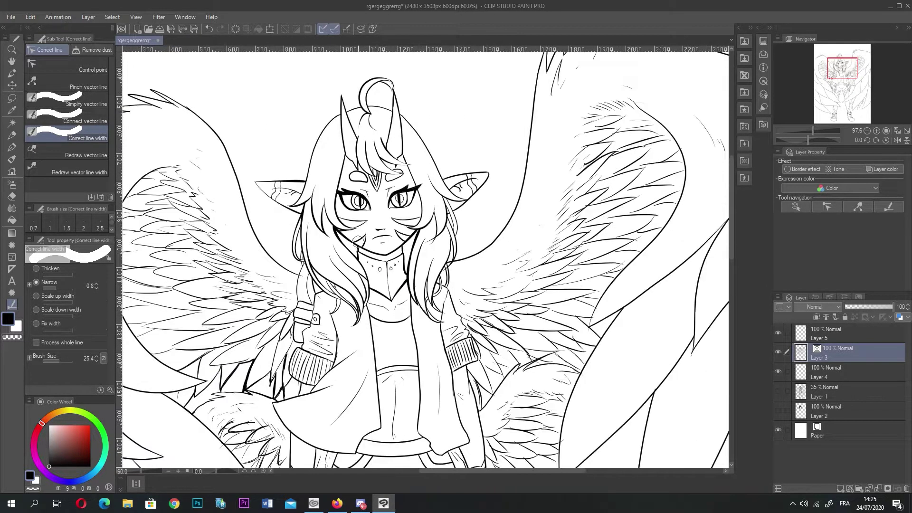
# - Thin the tips of both horns with Narrow at 0.8 and thicken the horn bases with Thicken at 1.0
pyautogui.scroll(6, 334, 125)
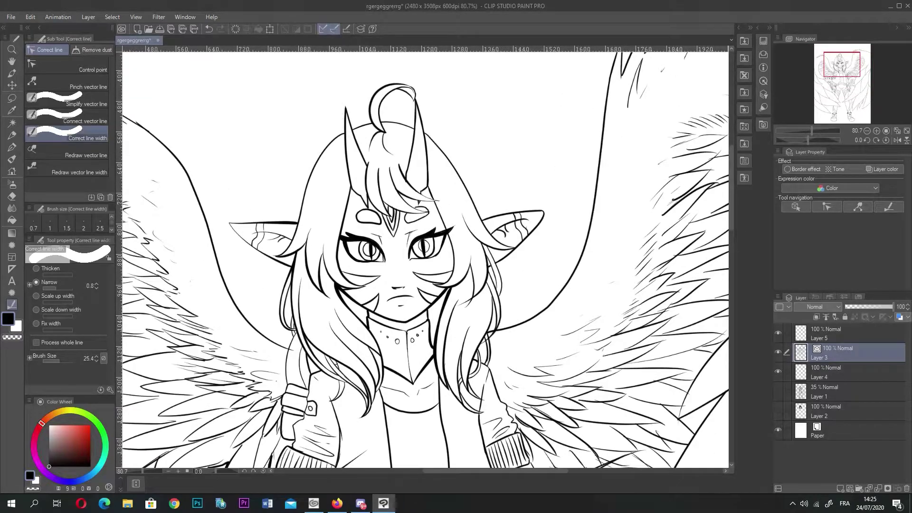
pyautogui.moveTo(346, 107); pyautogui.dragTo(349, 134)
pyautogui.moveTo(417, 108); pyautogui.dragTo(421, 136)
pyautogui.click(45, 270)
pyautogui.moveTo(347, 176)
pyautogui.mouseDown()
pyautogui.moveTo(351, 186)
pyautogui.moveTo(361, 159)
pyautogui.moveTo(356, 140)
pyautogui.mouseUp()
pyautogui.moveTo(409, 173); pyautogui.dragTo(409, 170)
pyautogui.moveTo(409, 173); pyautogui.dragTo(439, 179)
pyautogui.scroll(4, 407, 207)
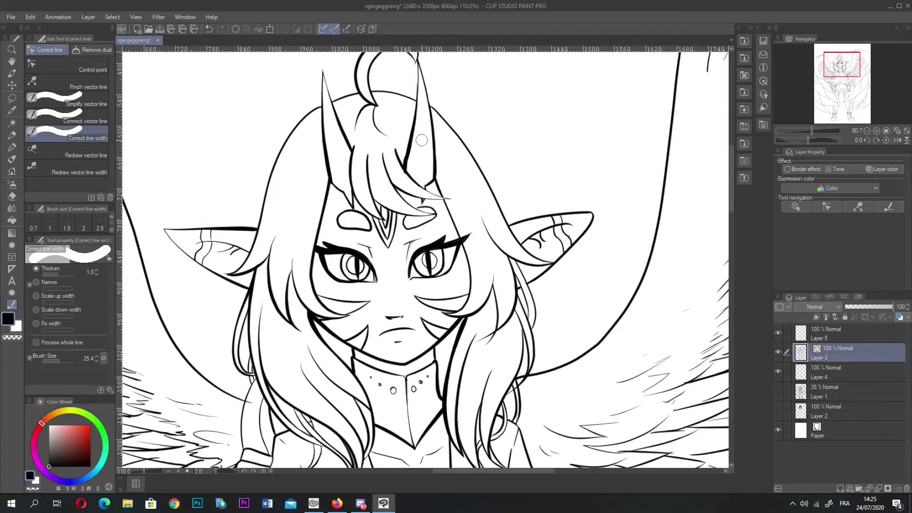
pyautogui.scroll(-4, 463, 230)
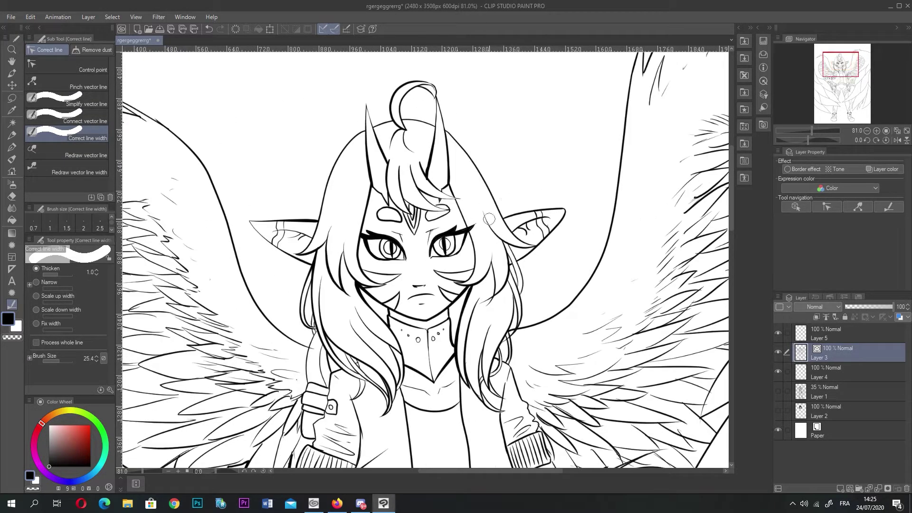
# - Thicken the face-framing hair line below the fringe tip on the viewer's right with Correct line width at 1.0
pyautogui.scroll(-3, 453, 254)
pyautogui.scroll(4, 517, 247)
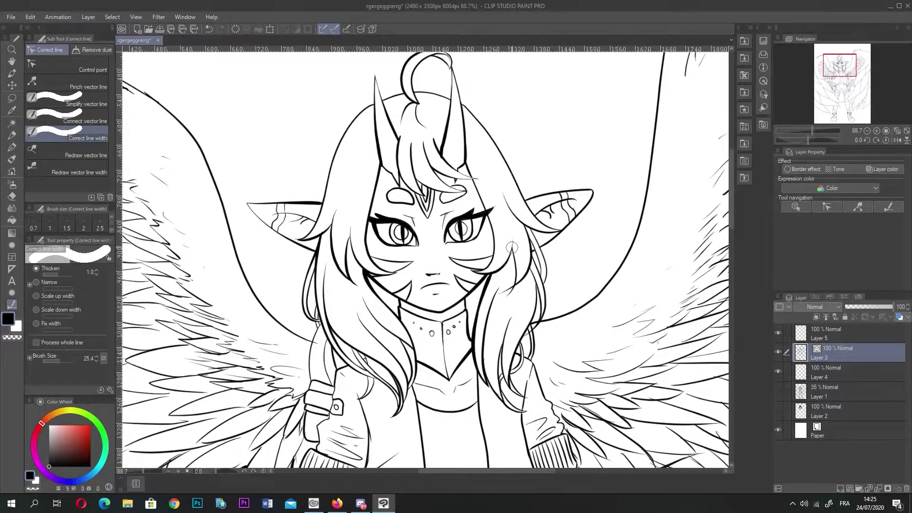
pyautogui.scroll(2, 375, 157)
pyautogui.scroll(3, 382, 159)
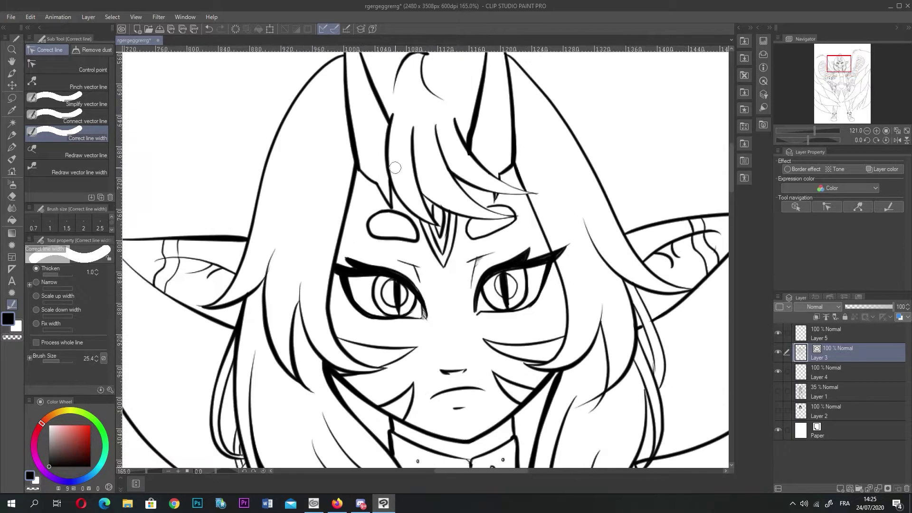
pyautogui.scroll(-4, 361, 178)
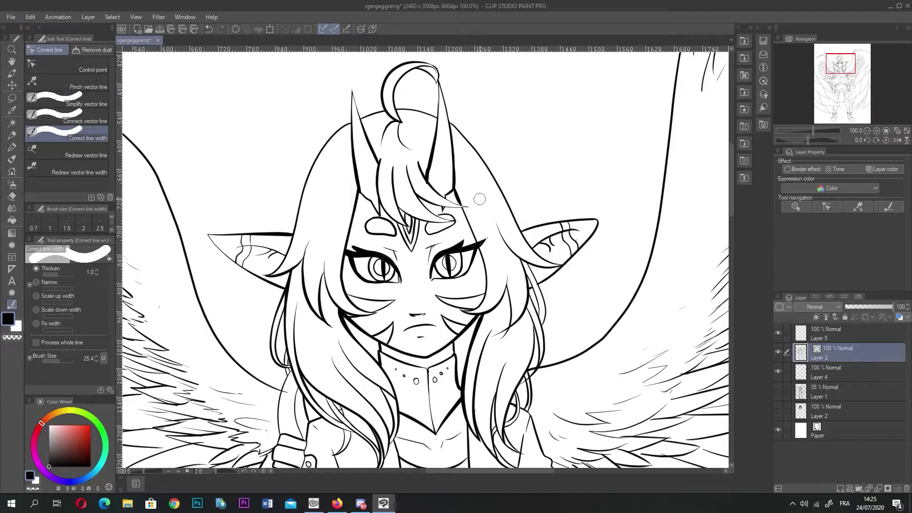
pyautogui.moveTo(463, 214); pyautogui.dragTo(468, 217)
pyautogui.scroll(-3, 499, 195)
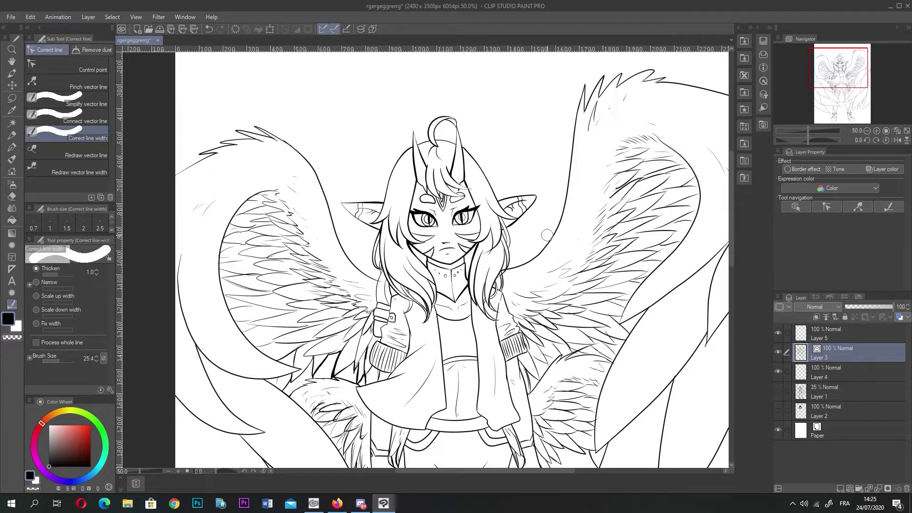
# - Thicken the base of the ear on the viewer's right at 1.0 and thin its tip with Narrow at 0.8
pyautogui.moveTo(511, 232); pyautogui.dragTo(505, 231)
pyautogui.scroll(1, 539, 240)
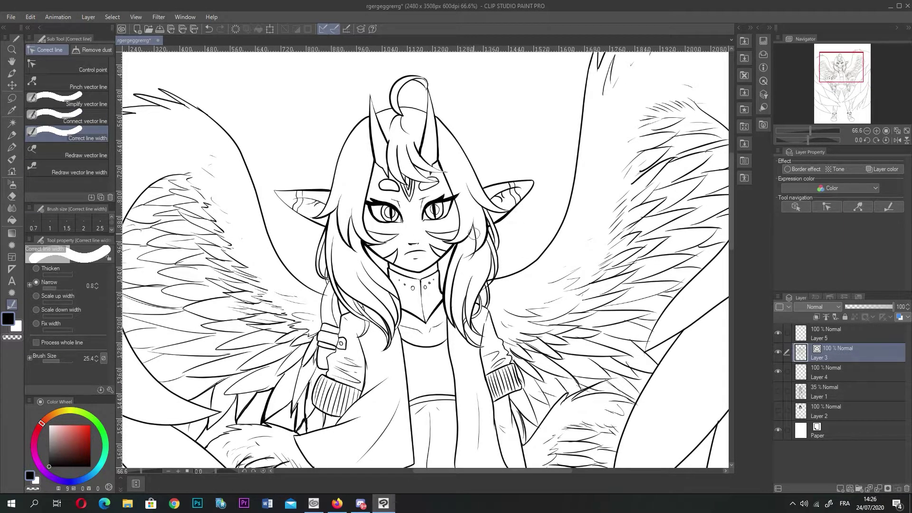
pyautogui.moveTo(534, 181)
pyautogui.mouseDown()
pyautogui.moveTo(527, 171)
pyautogui.moveTo(503, 191)
pyautogui.mouseUp()
# - Thicken the lower curve of the flared jacket hem on the viewer's left with Correct line width at 0.3
pyautogui.scroll(-2, 443, 166)
pyautogui.scroll(-1, 441, 167)
pyautogui.scroll(3, 442, 266)
pyautogui.moveTo(288, 257); pyautogui.dragTo(334, 296)
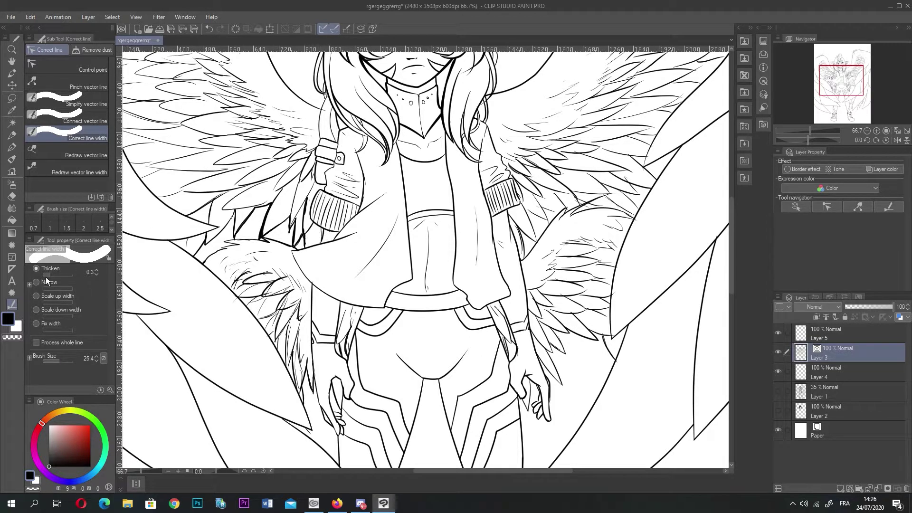
# - Set Thicken to 0.4 with a 4.3 brush size and thicken the shoulder and arm strap outlines on the viewer's left
pyautogui.moveTo(46, 274); pyautogui.dragTo(52, 275)
pyautogui.click(54, 361)
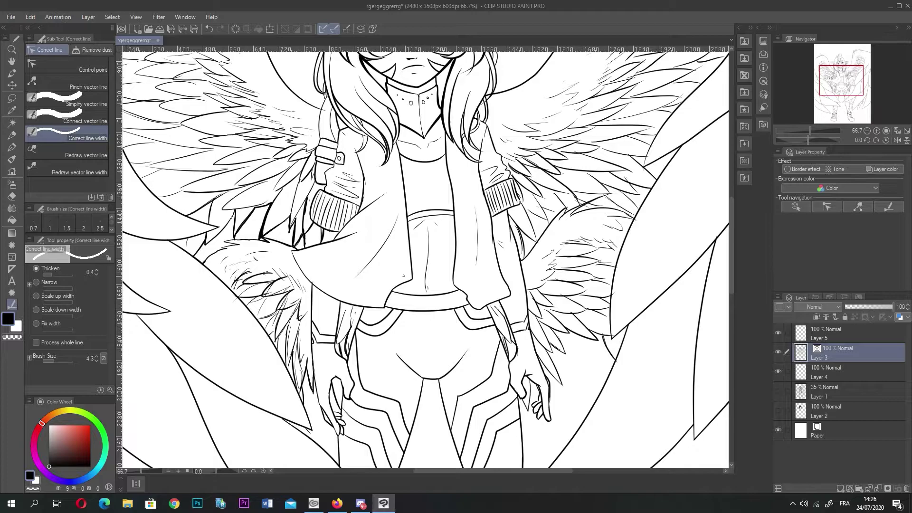
pyautogui.scroll(-5, 404, 275)
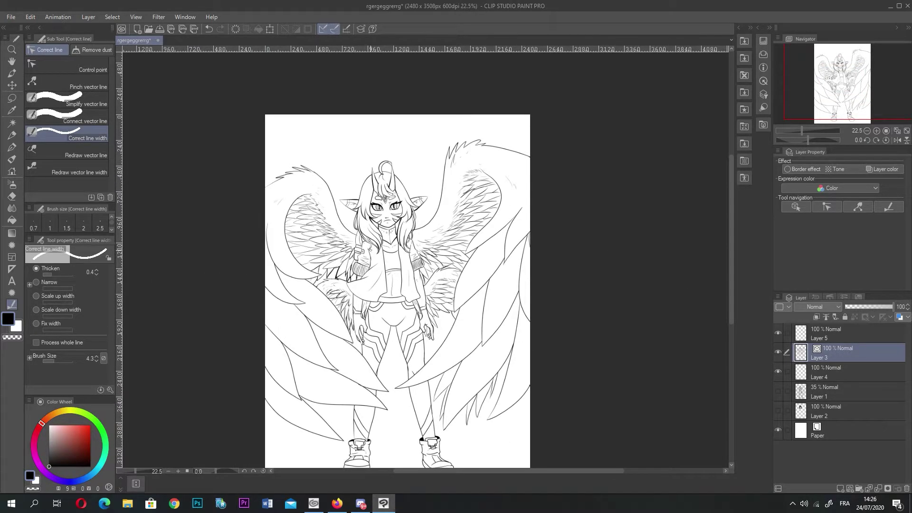
pyautogui.scroll(6, 373, 248)
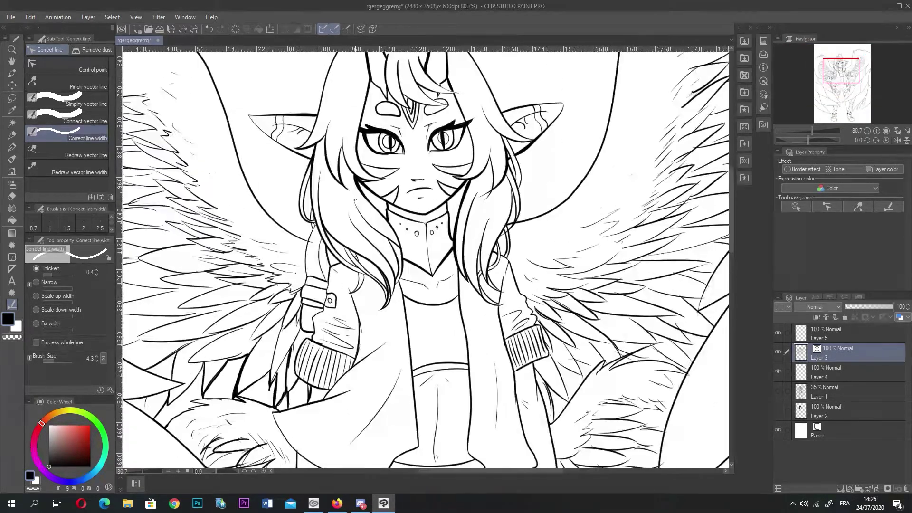
pyautogui.press('e')
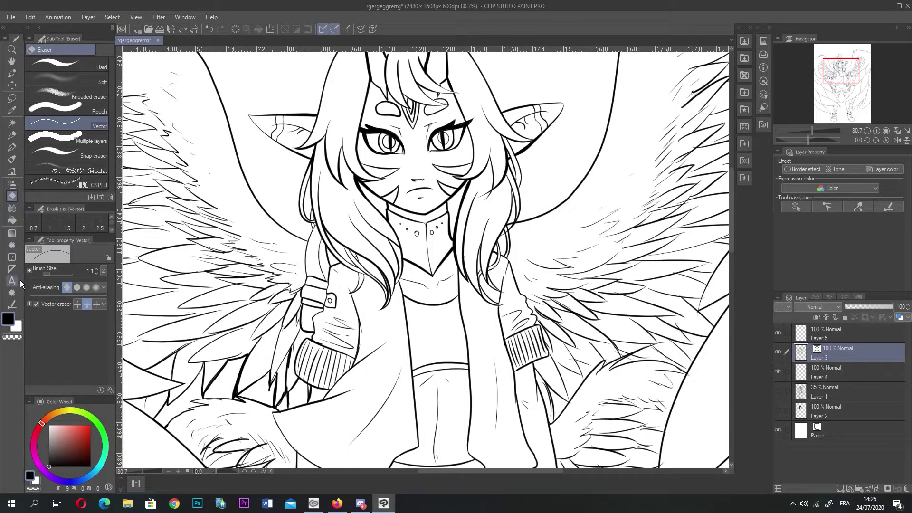
pyautogui.click(12, 292)
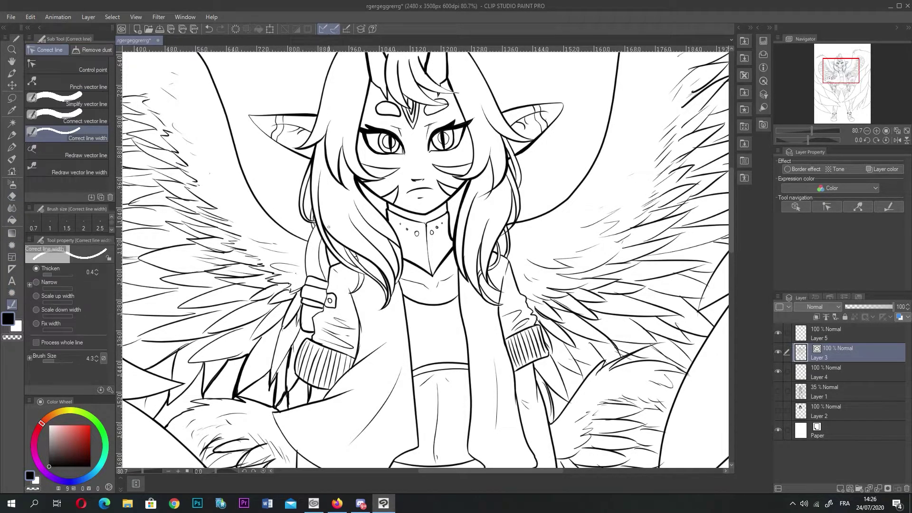
pyautogui.moveTo(312, 230); pyautogui.dragTo(310, 239)
pyautogui.moveTo(305, 269); pyautogui.dragTo(328, 281)
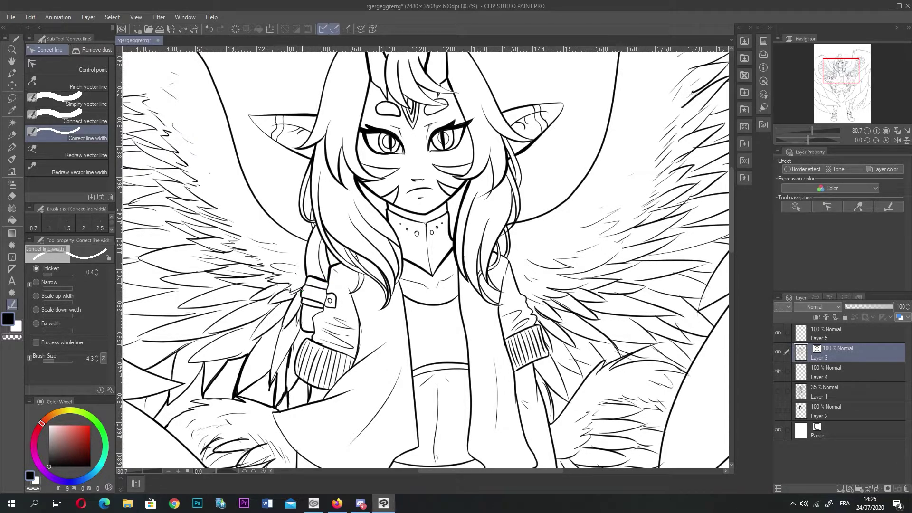
pyautogui.moveTo(302, 300)
pyautogui.mouseDown()
pyautogui.moveTo(303, 335)
pyautogui.moveTo(316, 334)
pyautogui.moveTo(311, 317)
pyautogui.moveTo(313, 339)
pyautogui.mouseUp()
pyautogui.moveTo(324, 304); pyautogui.dragTo(324, 299)
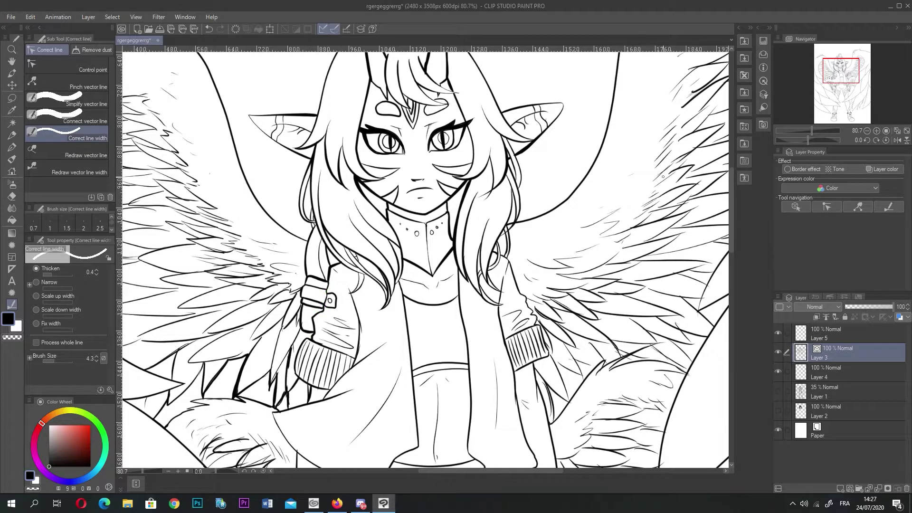
# - Thicken the jacket's shoulder edge, sleeve fold and cuff outline on the viewer's right with Correct line width at 0.4
pyautogui.scroll(-10, 635, 193)
pyautogui.scroll(8, 667, 330)
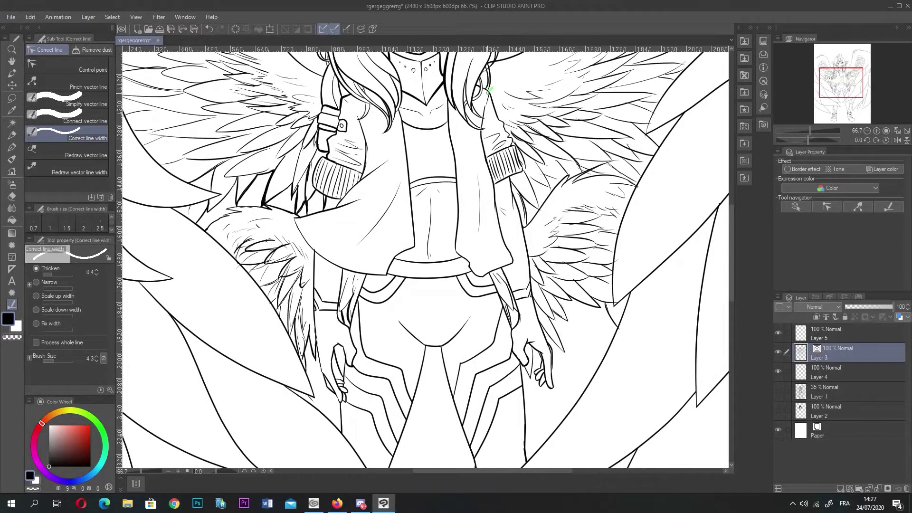
pyautogui.moveTo(488, 89)
pyautogui.mouseDown()
pyautogui.moveTo(494, 113)
pyautogui.moveTo(489, 80)
pyautogui.mouseUp()
pyautogui.moveTo(505, 137); pyautogui.dragTo(510, 135)
pyautogui.moveTo(508, 179); pyautogui.dragTo(513, 176)
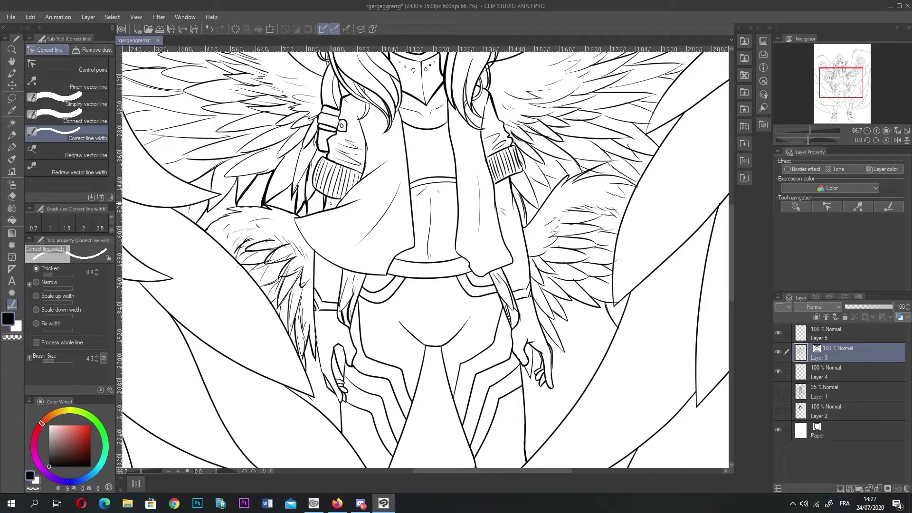
# - Thicken the arm line and the upper and lower edges of the flared jacket panel on the viewer's left at 0.4
pyautogui.moveTo(319, 263); pyautogui.dragTo(320, 267)
pyautogui.moveTo(309, 251); pyautogui.dragTo(317, 259)
pyautogui.scroll(4, 396, 380)
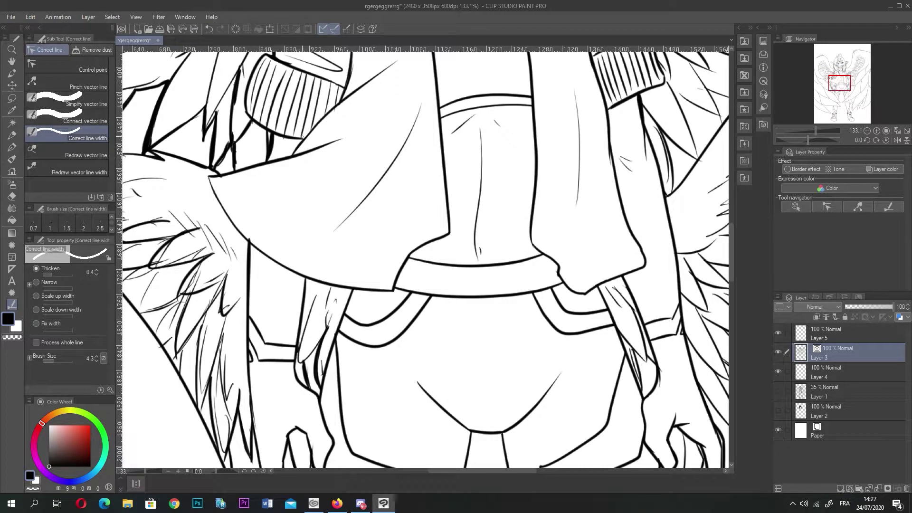
pyautogui.moveTo(280, 161); pyautogui.dragTo(286, 158)
pyautogui.moveTo(313, 131)
pyautogui.mouseDown()
pyautogui.moveTo(323, 116)
pyautogui.moveTo(295, 151)
pyautogui.moveTo(321, 119)
pyautogui.mouseUp()
pyautogui.moveTo(255, 238); pyautogui.dragTo(284, 265)
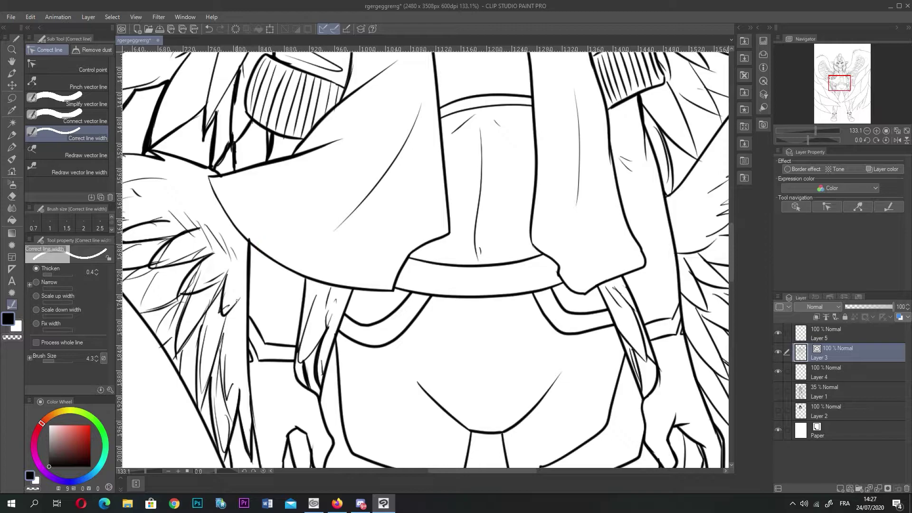
# - Thicken the jacket folds, the stomach line down to the navel and the corners of the crop top's hem at 0.4
pyautogui.moveTo(284, 163); pyautogui.dragTo(333, 143)
pyautogui.moveTo(401, 258)
pyautogui.mouseDown()
pyautogui.moveTo(449, 233)
pyautogui.moveTo(429, 242)
pyautogui.mouseUp()
pyautogui.moveTo(481, 149); pyautogui.dragTo(478, 258)
pyautogui.moveTo(462, 124)
pyautogui.mouseDown()
pyautogui.moveTo(497, 127)
pyautogui.moveTo(448, 116)
pyautogui.mouseUp()
pyautogui.moveTo(531, 111); pyautogui.dragTo(531, 124)
pyautogui.moveTo(444, 112)
pyautogui.mouseDown()
pyautogui.moveTo(443, 104)
pyautogui.moveTo(440, 114)
pyautogui.mouseUp()
# - Switch Correct line width to Narrow at 0.8 and thin the middle of the crop top's double hem line
pyautogui.click(51, 283)
pyautogui.moveTo(484, 87); pyautogui.dragTo(489, 113)
pyautogui.moveTo(486, 87); pyautogui.dragTo(487, 113)
pyautogui.moveTo(481, 86)
pyautogui.mouseDown()
pyautogui.moveTo(482, 114)
pyautogui.moveTo(470, 115)
pyautogui.moveTo(499, 114)
pyautogui.mouseUp()
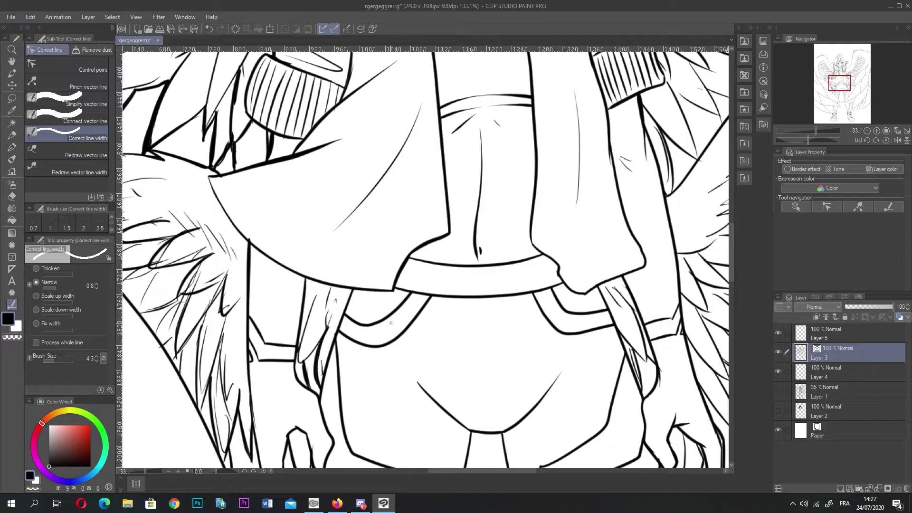
# - Thin the two front opening edges of the jacket along their length with Narrow at 0.8
pyautogui.click(40, 269)
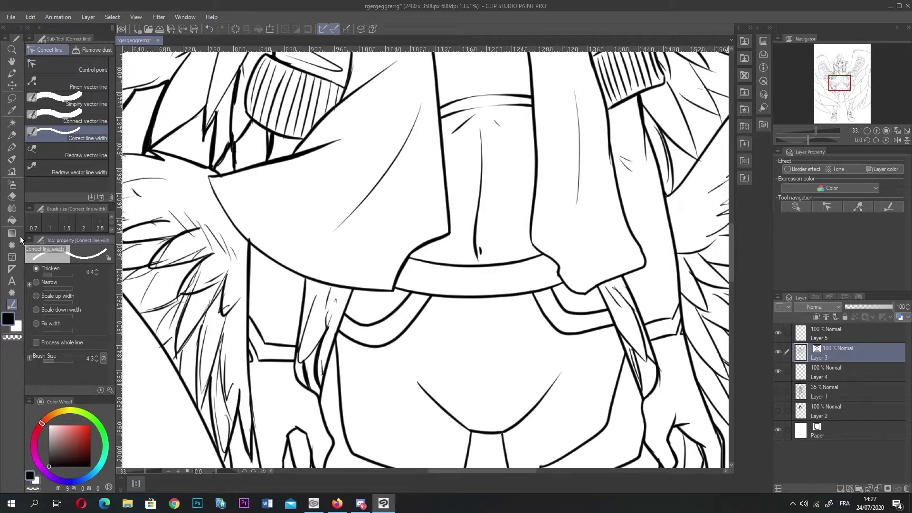
pyautogui.scroll(-5, 342, 271)
pyautogui.scroll(-3, 421, 308)
pyautogui.scroll(5, 427, 166)
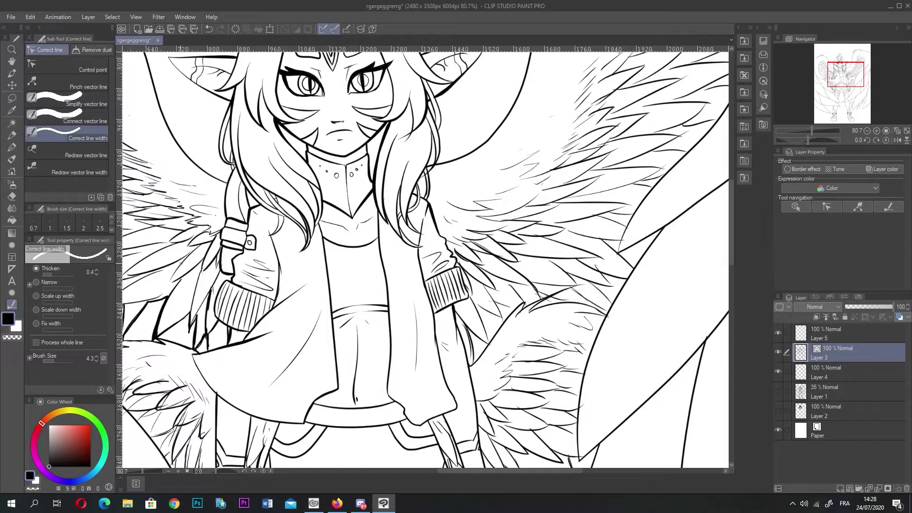
pyautogui.click(38, 284)
pyautogui.moveTo(350, 239)
pyautogui.mouseDown()
pyautogui.moveTo(346, 256)
pyautogui.moveTo(377, 254)
pyautogui.moveTo(388, 364)
pyautogui.mouseUp()
pyautogui.moveTo(333, 337)
pyautogui.mouseDown()
pyautogui.moveTo(337, 385)
pyautogui.moveTo(322, 240)
pyautogui.mouseUp()
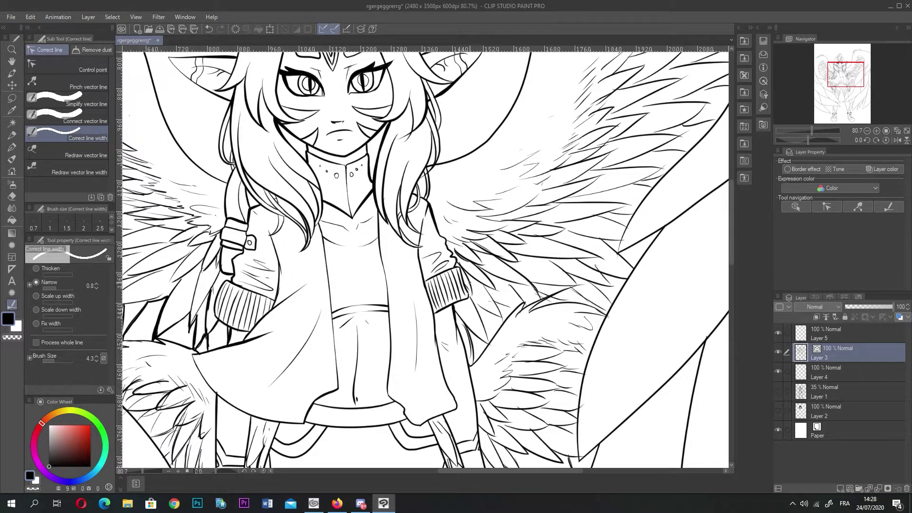
# - Thin the jacket's outer edge and hem on the viewer's right and the collar and neckline lines at 0.8
pyautogui.moveTo(418, 257)
pyautogui.mouseDown()
pyautogui.moveTo(422, 280)
pyautogui.moveTo(420, 263)
pyautogui.mouseUp()
pyautogui.moveTo(441, 375)
pyautogui.mouseDown()
pyautogui.moveTo(454, 403)
pyautogui.moveTo(444, 415)
pyautogui.moveTo(439, 356)
pyautogui.mouseUp()
pyautogui.moveTo(405, 412); pyautogui.dragTo(420, 424)
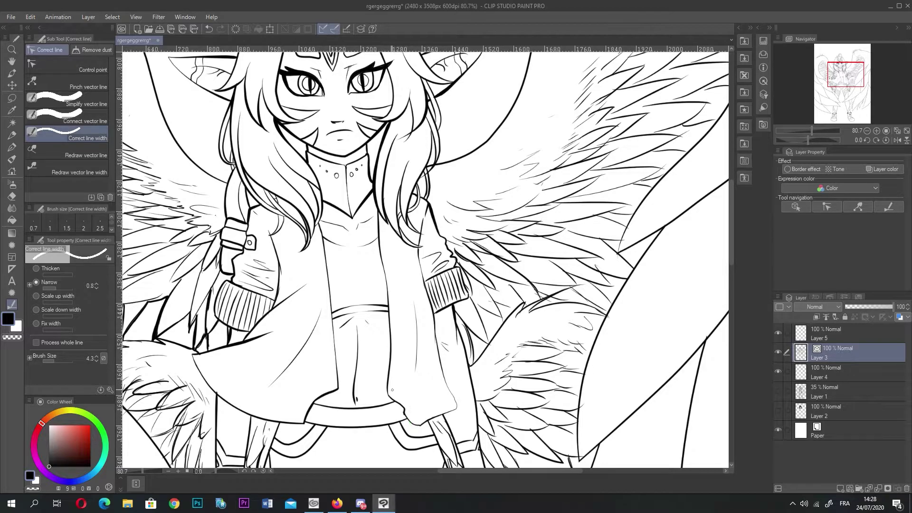
pyautogui.moveTo(326, 201)
pyautogui.mouseDown()
pyautogui.moveTo(329, 215)
pyautogui.moveTo(362, 208)
pyautogui.mouseUp()
pyautogui.moveTo(327, 157)
pyautogui.mouseDown()
pyautogui.moveTo(326, 164)
pyautogui.moveTo(365, 155)
pyautogui.mouseUp()
# - Thicken the crotch seam and the upper ends of both inner thigh lines with Correct line width set to Thicken 0.4
pyautogui.scroll(-6, 387, 221)
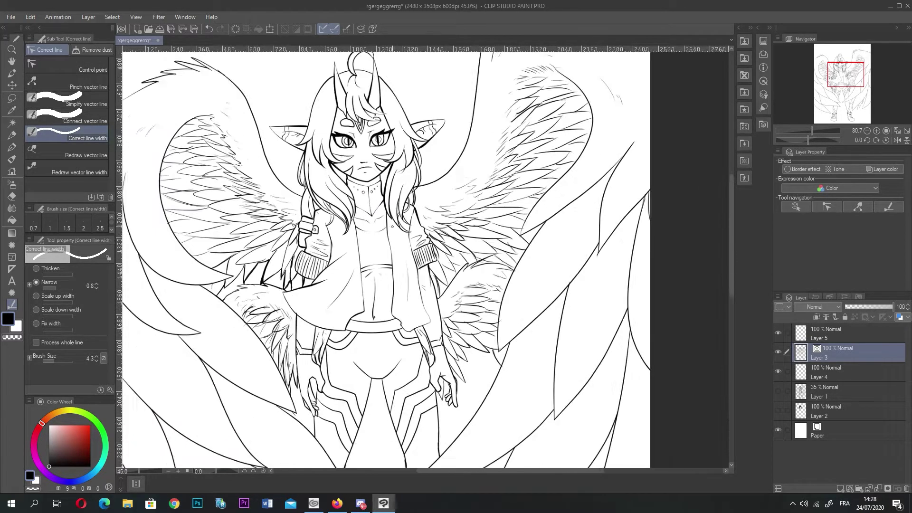
pyautogui.scroll(-3, 386, 235)
pyautogui.scroll(4, 398, 380)
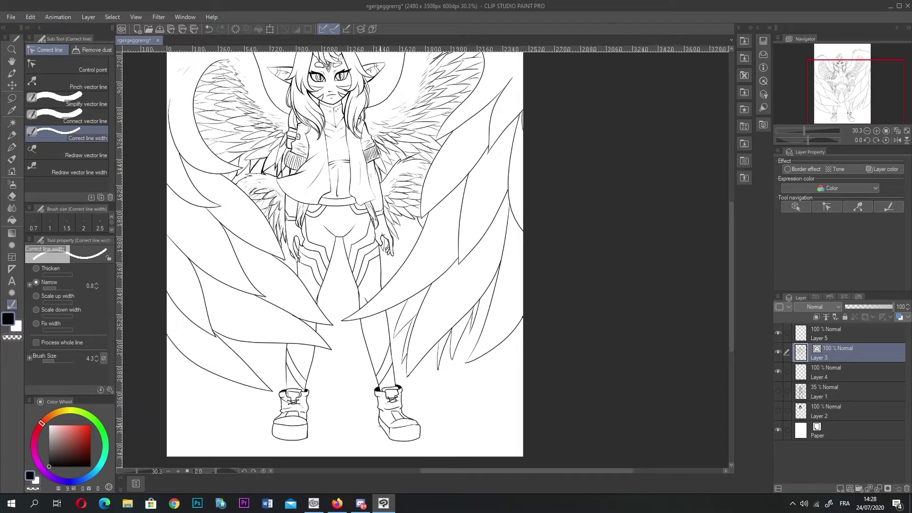
pyautogui.scroll(5, 275, 326)
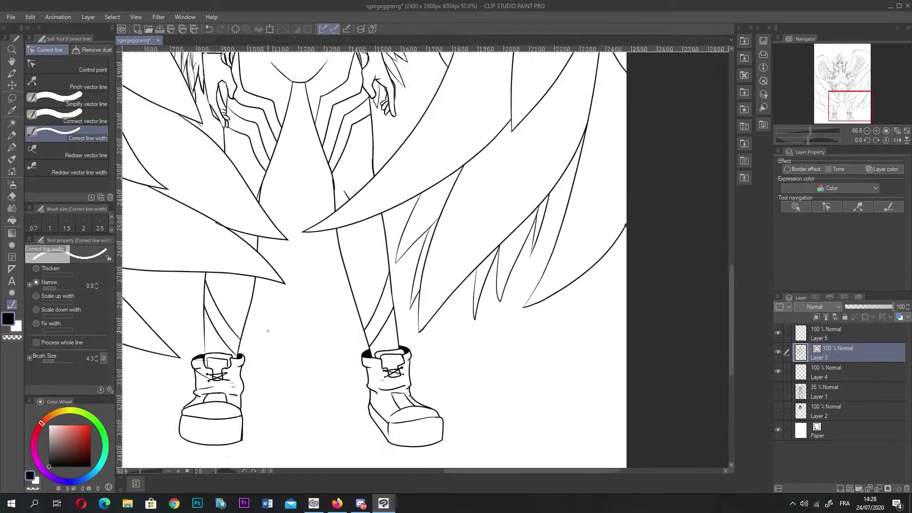
pyautogui.scroll(1, 261, 169)
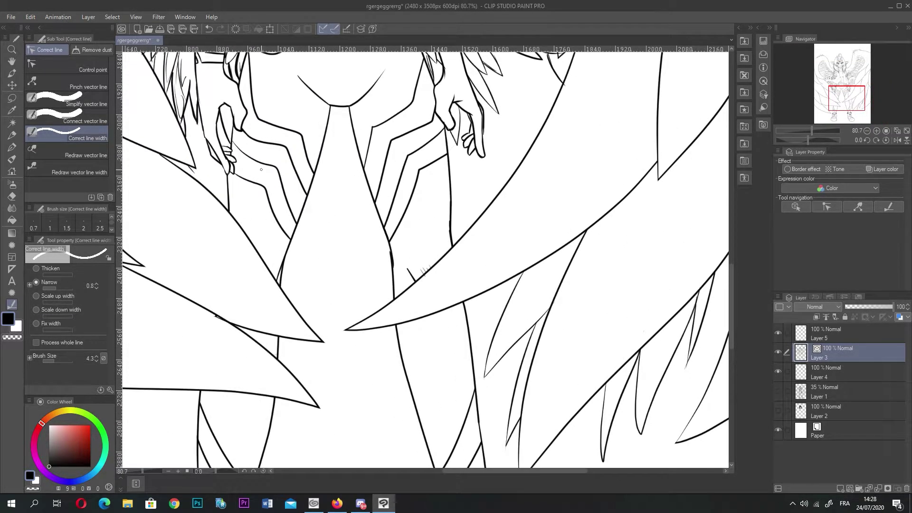
pyautogui.scroll(-1, 261, 169)
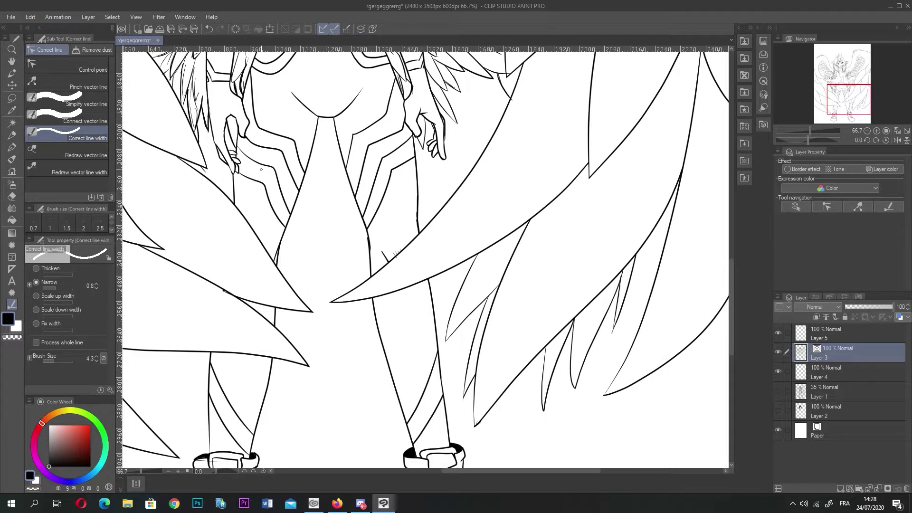
pyautogui.click(12, 195)
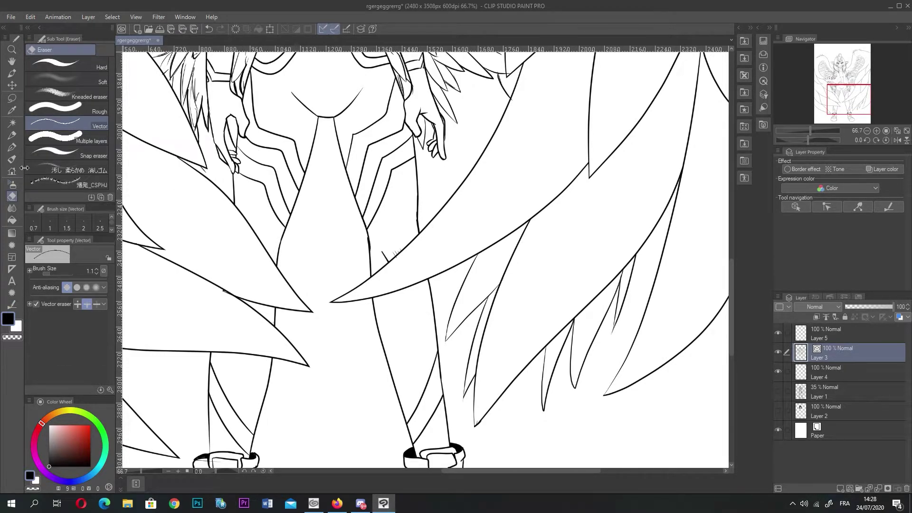
pyautogui.click(12, 304)
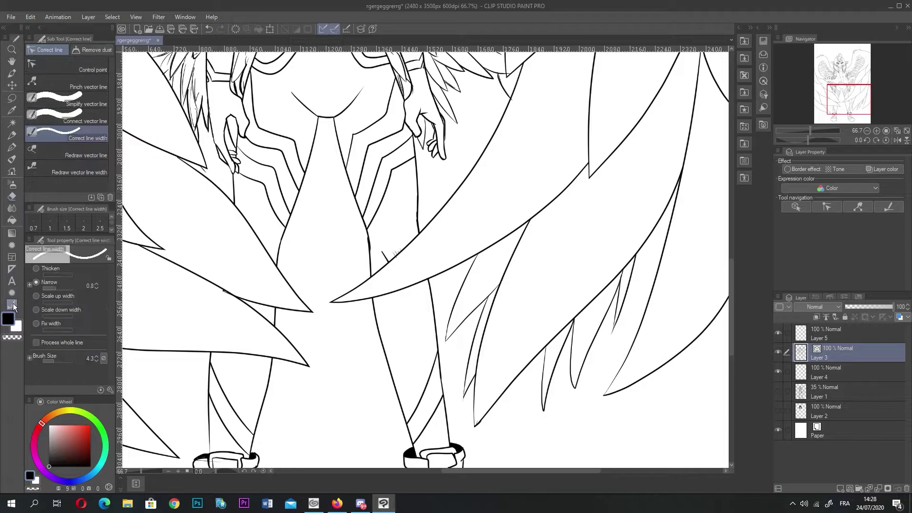
pyautogui.click(54, 269)
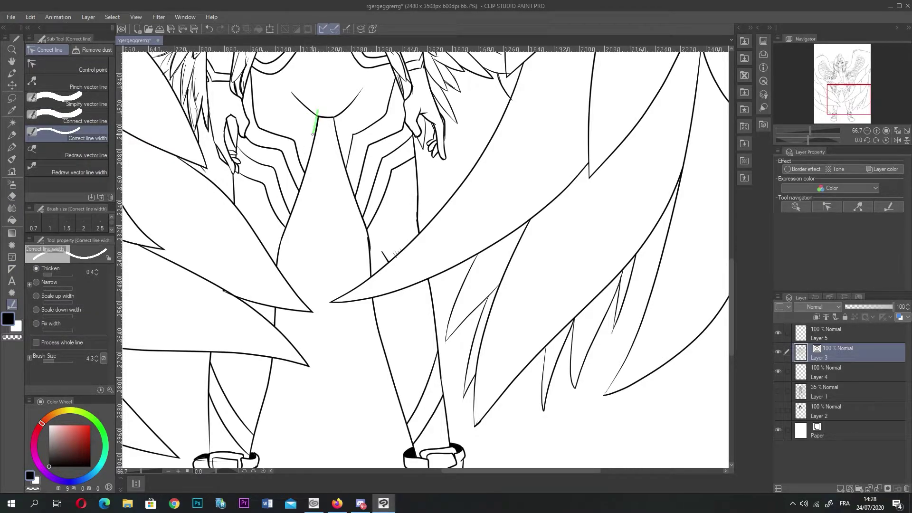
pyautogui.moveTo(306, 122)
pyautogui.mouseDown()
pyautogui.moveTo(361, 125)
pyautogui.moveTo(332, 127)
pyautogui.mouseUp()
pyautogui.moveTo(314, 125); pyautogui.dragTo(338, 122)
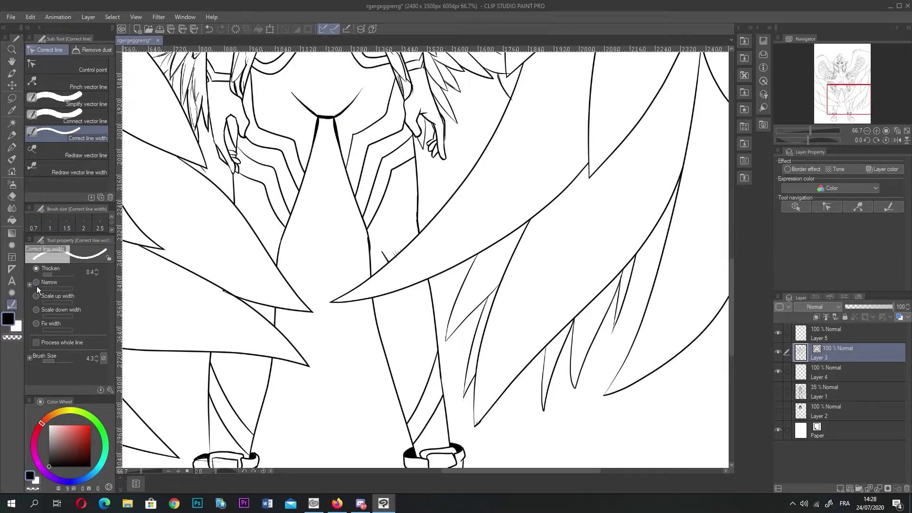
# - Set Correct line width to Narrow 0.8 and thin the outer ends of both hip crease lines
pyautogui.click(49, 282)
pyautogui.moveTo(305, 92)
pyautogui.mouseDown()
pyautogui.moveTo(305, 113)
pyautogui.moveTo(295, 103)
pyautogui.mouseUp()
pyautogui.moveTo(295, 85); pyautogui.dragTo(295, 97)
pyautogui.moveTo(352, 97)
pyautogui.mouseDown()
pyautogui.moveTo(355, 112)
pyautogui.moveTo(361, 101)
pyautogui.mouseUp()
# - Thin the inner and outer thigh outlines on both legs with Narrow at 0.8
pyautogui.moveTo(317, 134)
pyautogui.mouseDown()
pyautogui.moveTo(317, 173)
pyautogui.moveTo(344, 171)
pyautogui.mouseUp()
pyautogui.moveTo(290, 195)
pyautogui.mouseDown()
pyautogui.moveTo(295, 213)
pyautogui.moveTo(282, 270)
pyautogui.moveTo(282, 262)
pyautogui.mouseUp()
pyautogui.moveTo(379, 229)
pyautogui.mouseDown()
pyautogui.moveTo(371, 277)
pyautogui.moveTo(370, 258)
pyautogui.moveTo(385, 264)
pyautogui.mouseUp()
pyautogui.moveTo(418, 181)
pyautogui.mouseDown()
pyautogui.moveTo(419, 212)
pyautogui.moveTo(418, 197)
pyautogui.mouseUp()
pyautogui.moveTo(415, 147); pyautogui.dragTo(416, 222)
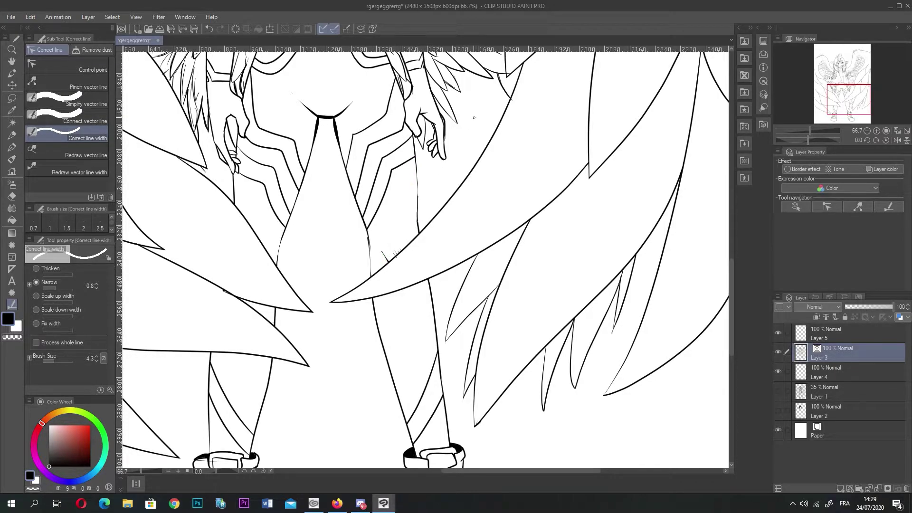
pyautogui.moveTo(234, 188); pyautogui.dragTo(236, 203)
# - Retrace the upper part of the outer thigh outline on the viewer's right with the G-pen at size 5.1
pyautogui.scroll(5, 420, 204)
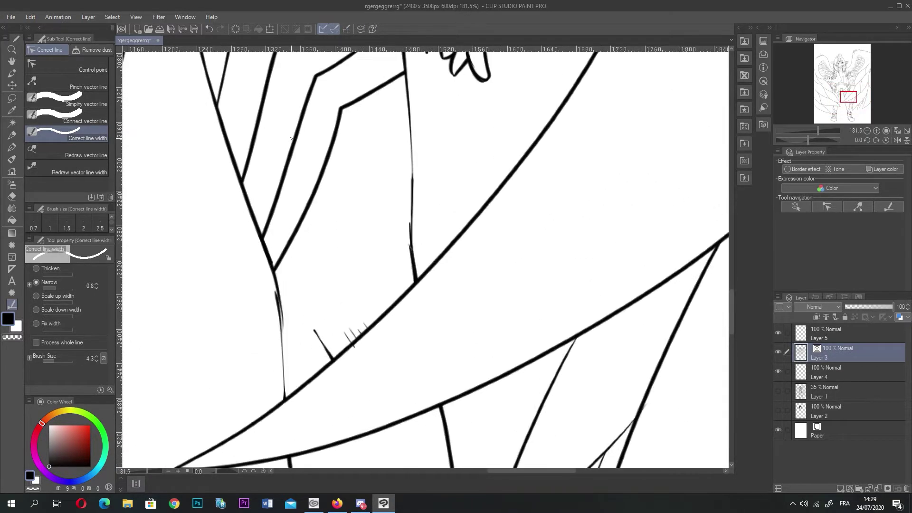
pyautogui.click(12, 147)
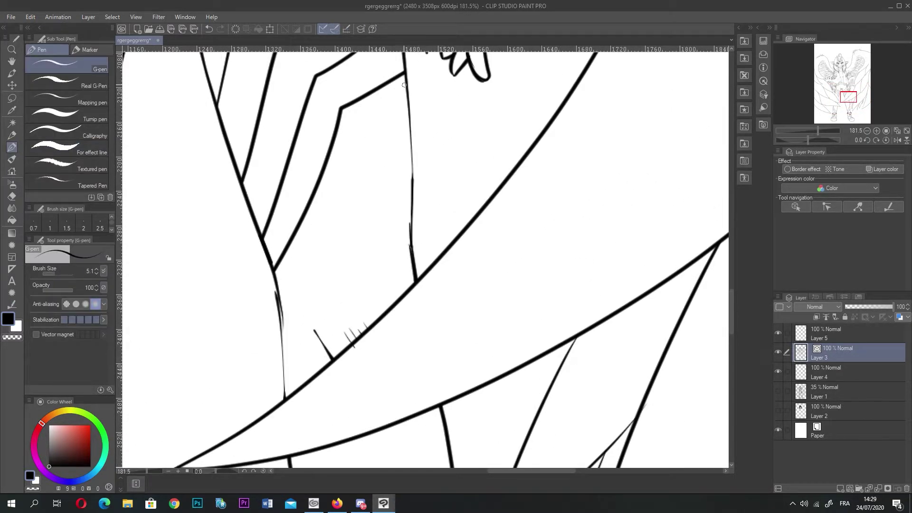
pyautogui.moveTo(410, 83); pyautogui.dragTo(413, 268)
pyautogui.hotkey('ctrl', 'z')
pyautogui.hotkey('ctrl', 'y')
pyautogui.hotkey('ctrl', 'z')
pyautogui.hotkey('ctrl', 'y')
pyautogui.hotkey('ctrl', 'z')
pyautogui.moveTo(406, 85); pyautogui.dragTo(411, 221)
# - Retrace the lower part of that outer thigh outline with the G-pen, undoing the unsatisfactory strokes
pyautogui.moveTo(412, 168)
pyautogui.mouseDown()
pyautogui.moveTo(411, 256)
pyautogui.moveTo(410, 204)
pyautogui.mouseUp()
pyautogui.hotkey('ctrl', 'z')
pyautogui.moveTo(410, 246); pyautogui.dragTo(414, 169)
pyautogui.hotkey('ctrl', 'z')
pyautogui.moveTo(410, 246)
pyautogui.mouseDown()
pyautogui.moveTo(412, 159)
pyautogui.moveTo(410, 238)
pyautogui.mouseUp()
pyautogui.hotkey('ctrl', 'z')
pyautogui.hotkey('ctrl', 'z')
pyautogui.moveTo(412, 178); pyautogui.dragTo(414, 235)
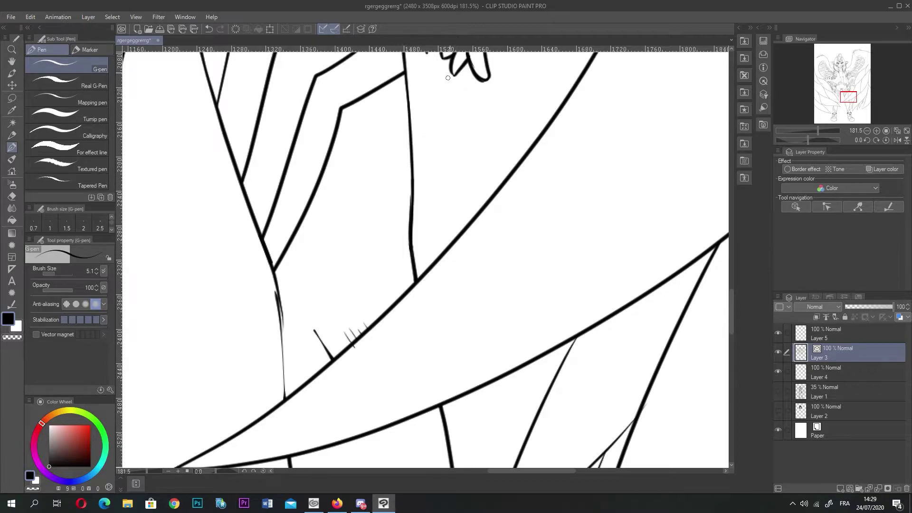
# - Touch up the broken lower stretch of the inner thigh line on the viewer's right with the G-pen
pyautogui.scroll(-2, 278, 210)
pyautogui.scroll(-1, 278, 210)
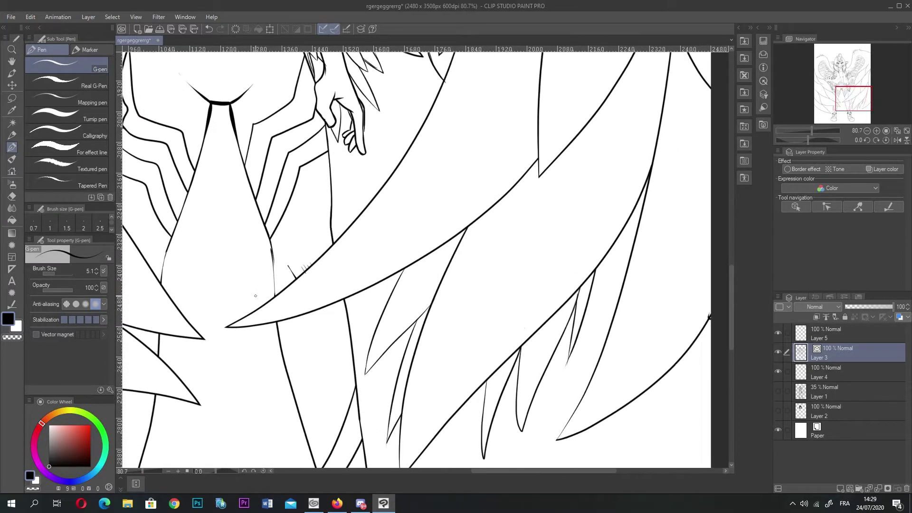
pyautogui.scroll(3, 187, 205)
pyautogui.moveTo(300, 225)
pyautogui.mouseDown()
pyautogui.moveTo(305, 259)
pyautogui.moveTo(294, 211)
pyautogui.moveTo(308, 295)
pyautogui.mouseUp()
pyautogui.moveTo(304, 260); pyautogui.dragTo(307, 286)
# - Return to Correct line width at Narrow 0.8 and thin the bases of the large feathers on the viewer's left
pyautogui.scroll(-6, 327, 209)
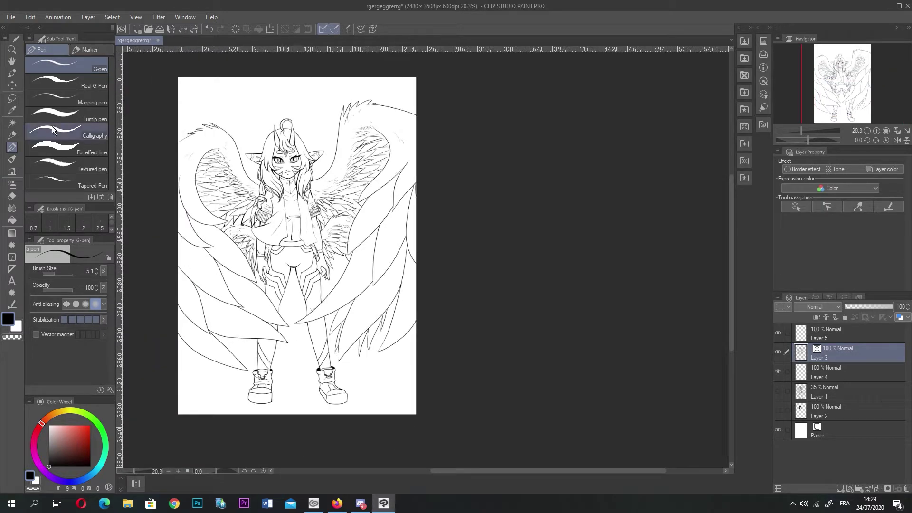
pyautogui.click(12, 304)
pyautogui.scroll(2, 288, 311)
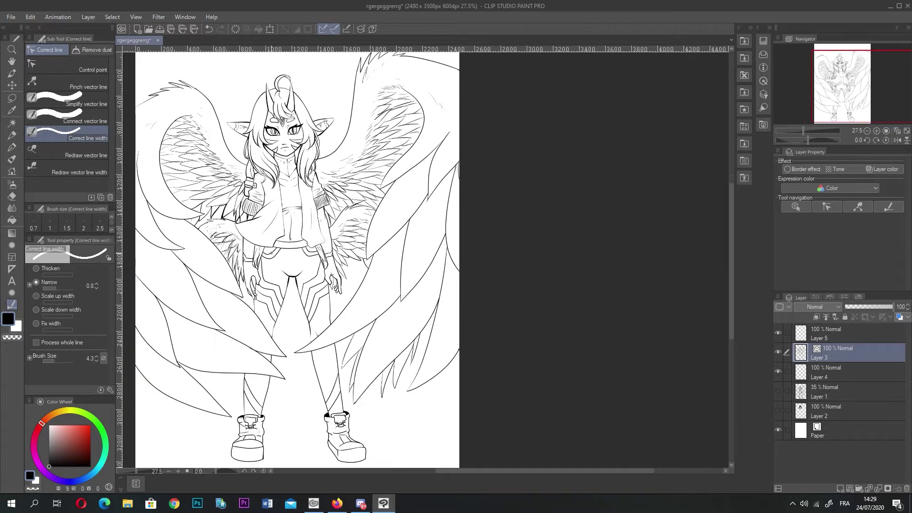
pyautogui.moveTo(176, 258)
pyautogui.mouseDown()
pyautogui.moveTo(171, 270)
pyautogui.moveTo(167, 298)
pyautogui.mouseUp()
pyautogui.moveTo(179, 263)
pyautogui.mouseDown()
pyautogui.moveTo(178, 310)
pyautogui.moveTo(191, 287)
pyautogui.mouseUp()
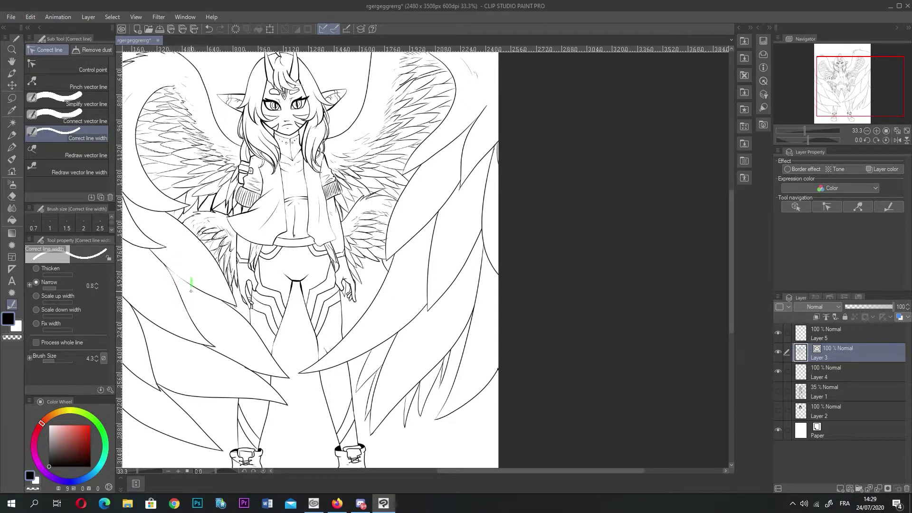
pyautogui.moveTo(141, 305); pyautogui.dragTo(138, 341)
pyautogui.moveTo(147, 299); pyautogui.dragTo(139, 333)
pyautogui.moveTo(140, 289); pyautogui.dragTo(136, 318)
pyautogui.moveTo(139, 285); pyautogui.dragTo(139, 331)
# - Thin the large feather lines along the page edge on the viewer's left at 0.8
pyautogui.scroll(-2, 301, 224)
pyautogui.scroll(2, 202, 318)
pyautogui.moveTo(204, 251); pyautogui.dragTo(204, 275)
pyautogui.moveTo(208, 234); pyautogui.dragTo(204, 268)
pyautogui.moveTo(216, 104)
pyautogui.mouseDown()
pyautogui.moveTo(212, 157)
pyautogui.moveTo(205, 131)
pyautogui.mouseUp()
pyautogui.moveTo(218, 71)
pyautogui.mouseDown()
pyautogui.moveTo(204, 115)
pyautogui.moveTo(212, 90)
pyautogui.mouseUp()
pyautogui.moveTo(207, 57)
pyautogui.mouseDown()
pyautogui.moveTo(232, 121)
pyautogui.moveTo(235, 114)
pyautogui.mouseUp()
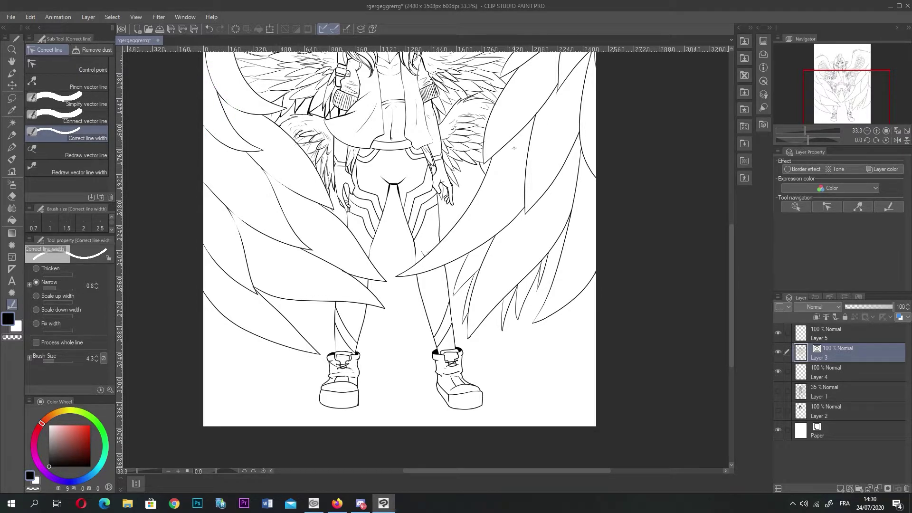
# - Thin more of the long feather curves, first on the viewer's left wing and on the viewer's right wing, at 0.8
pyautogui.scroll(-5, 402, 205)
pyautogui.scroll(8, 388, 146)
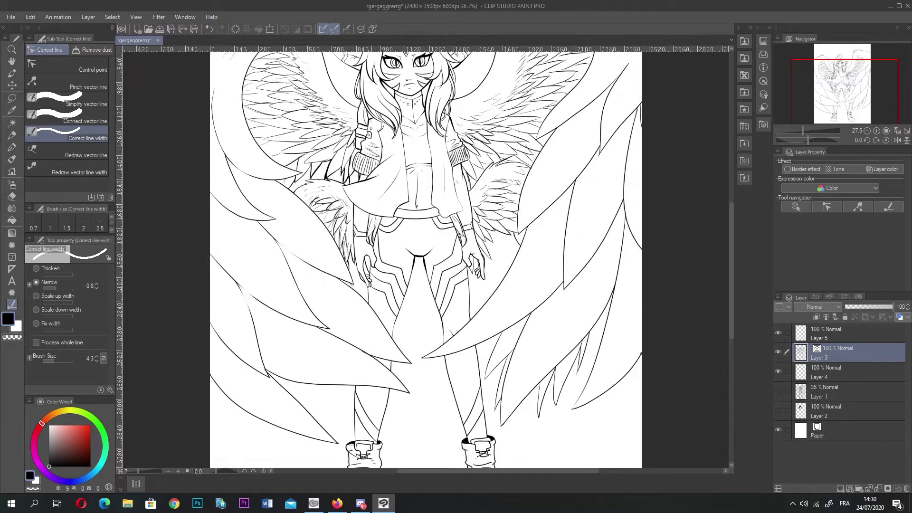
pyautogui.moveTo(272, 139)
pyautogui.mouseDown()
pyautogui.moveTo(282, 148)
pyautogui.moveTo(271, 140)
pyautogui.mouseUp()
pyautogui.moveTo(245, 107)
pyautogui.mouseDown()
pyautogui.moveTo(253, 117)
pyautogui.moveTo(233, 91)
pyautogui.moveTo(257, 89)
pyautogui.moveTo(340, 158)
pyautogui.mouseUp()
pyautogui.moveTo(320, 162); pyautogui.dragTo(331, 168)
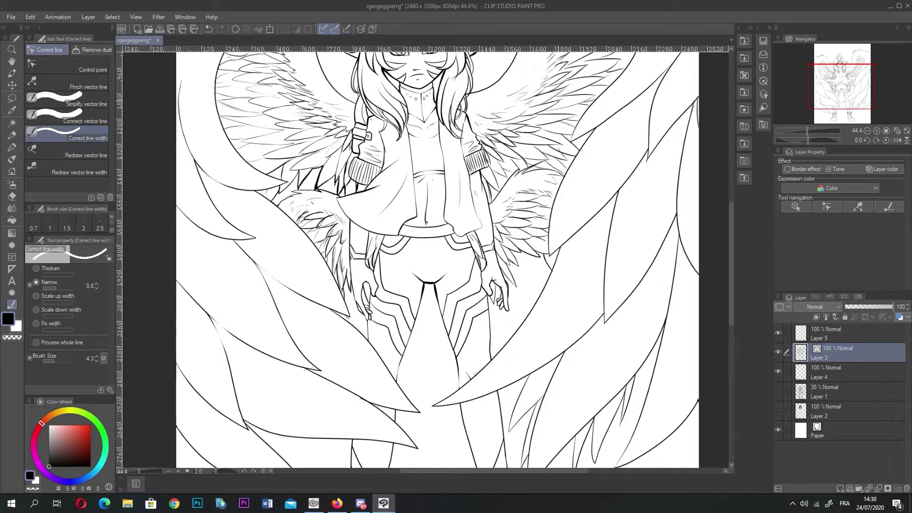
pyautogui.moveTo(637, 164)
pyautogui.mouseDown()
pyautogui.moveTo(620, 192)
pyautogui.moveTo(635, 172)
pyautogui.mouseUp()
pyautogui.moveTo(657, 90)
pyautogui.mouseDown()
pyautogui.moveTo(636, 82)
pyautogui.moveTo(666, 96)
pyautogui.moveTo(638, 93)
pyautogui.moveTo(618, 109)
pyautogui.moveTo(628, 122)
pyautogui.moveTo(633, 96)
pyautogui.mouseUp()
# - Thin the upper ends of the large feathers near the page edge on the viewer's right at 0.8
pyautogui.scroll(-7, 646, 322)
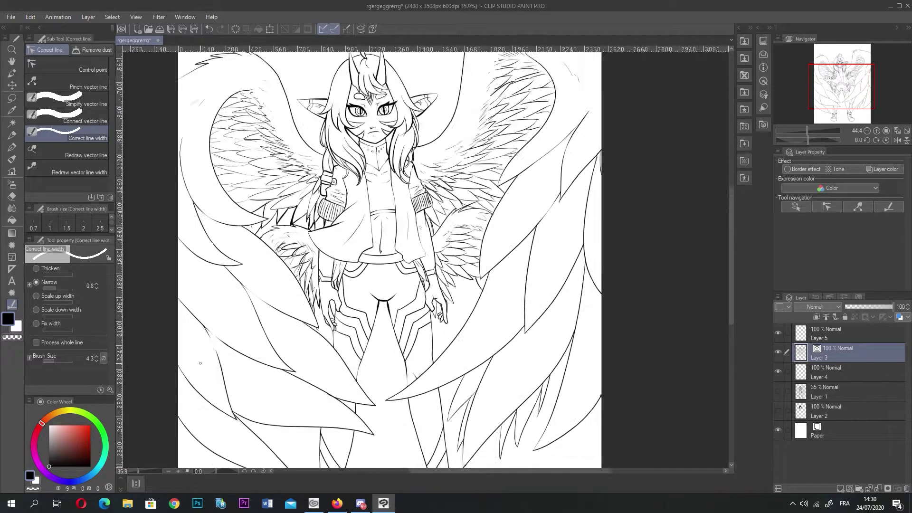
pyautogui.scroll(6, 473, 297)
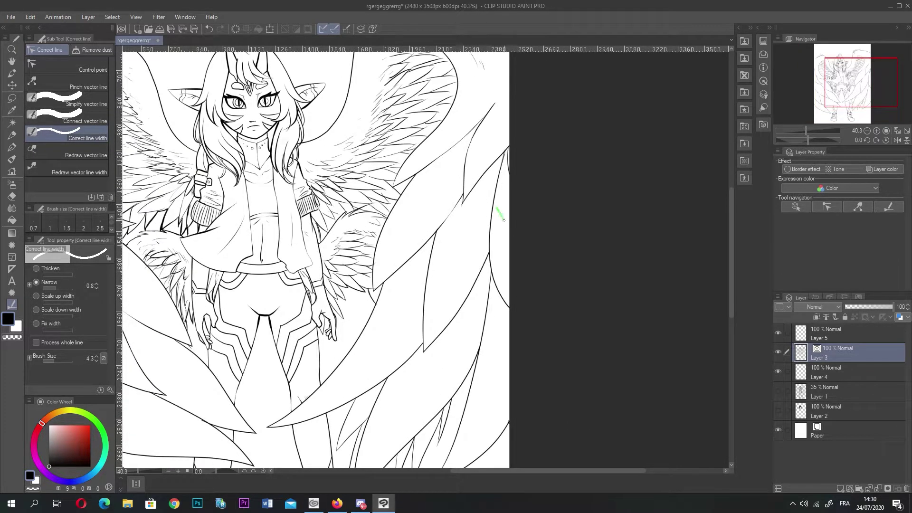
pyautogui.moveTo(489, 237); pyautogui.dragTo(492, 207)
pyautogui.moveTo(487, 124); pyautogui.dragTo(495, 103)
# - Raise Narrow to 2.0 and thin the inner arch and top feather tufts of the viewer's right wing
pyautogui.scroll(-2, 307, 141)
pyautogui.scroll(1, 308, 141)
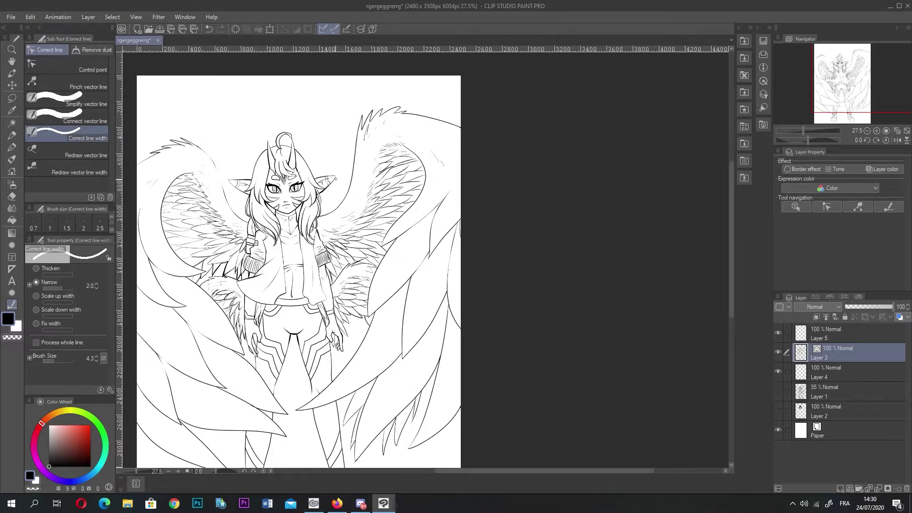
pyautogui.hotkey('ctrl', 'z')
pyautogui.moveTo(218, 165); pyautogui.dragTo(223, 182)
pyautogui.hotkey('ctrl', 'z')
pyautogui.moveTo(331, 208); pyautogui.dragTo(337, 182)
pyautogui.moveTo(361, 103); pyautogui.dragTo(365, 136)
pyautogui.moveTo(381, 100)
pyautogui.mouseDown()
pyautogui.moveTo(373, 118)
pyautogui.moveTo(395, 115)
pyautogui.mouseUp()
# - Thin the feather tufts atop the viewer's left wing and the outer top edge of the viewer's right wing at 2.0
pyautogui.moveTo(150, 144); pyautogui.dragTo(152, 156)
pyautogui.moveTo(161, 142); pyautogui.dragTo(164, 151)
pyautogui.moveTo(170, 132); pyautogui.dragTo(171, 150)
pyautogui.moveTo(182, 133); pyautogui.dragTo(185, 145)
pyautogui.hotkey('ctrl', 'z')
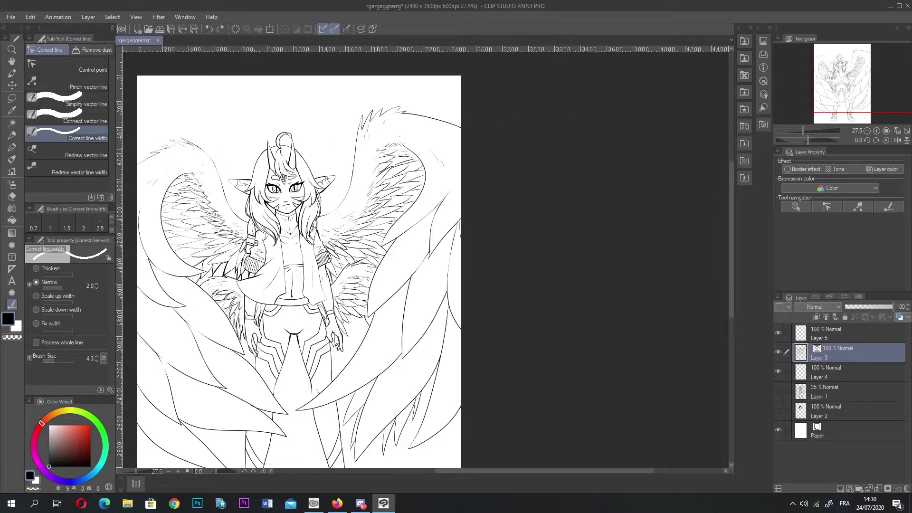
pyautogui.moveTo(453, 111)
pyautogui.mouseDown()
pyautogui.moveTo(447, 125)
pyautogui.moveTo(412, 120)
pyautogui.mouseUp()
# - Set Correct line width to Thicken 0.6 and thicken the large feather junctions and edges on the viewer's left
pyautogui.scroll(-6, 408, 192)
pyautogui.scroll(6, 413, 360)
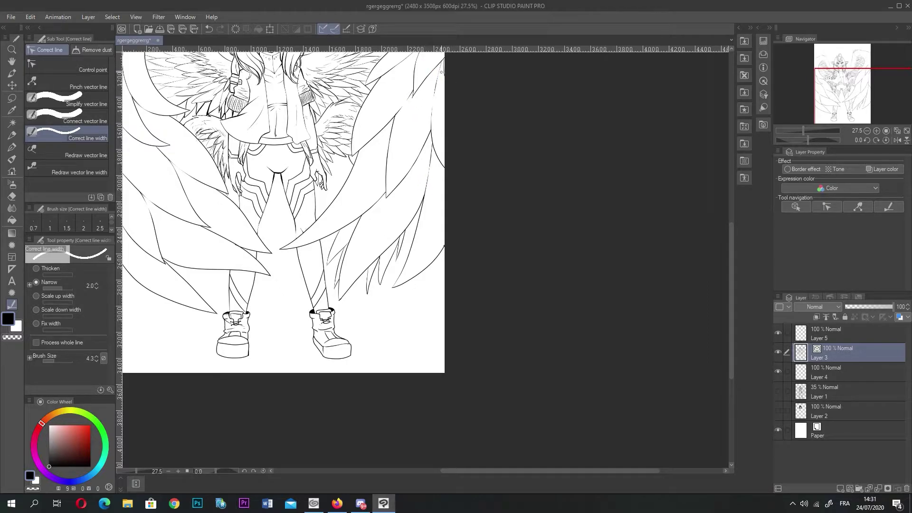
pyautogui.click(48, 268)
pyautogui.click(54, 275)
pyautogui.scroll(-5, 261, 214)
pyautogui.scroll(3, 237, 169)
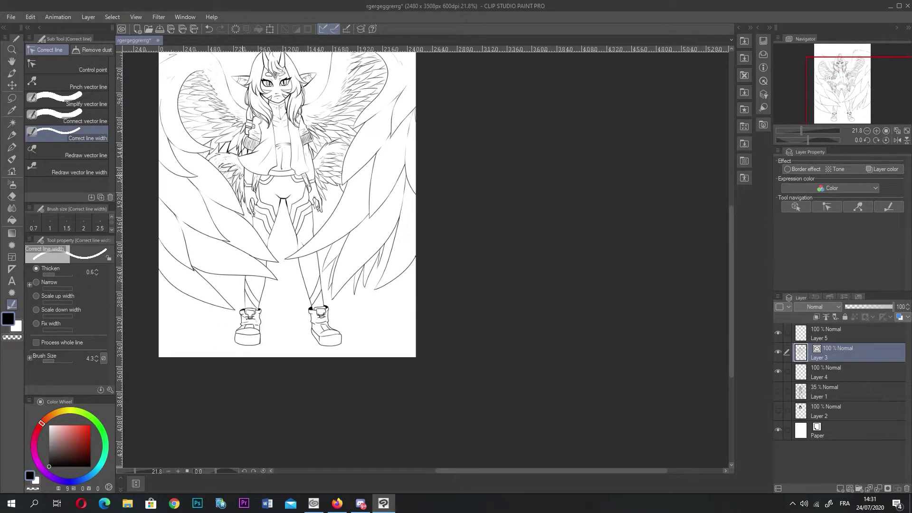
pyautogui.moveTo(161, 201); pyautogui.dragTo(169, 181)
pyautogui.moveTo(165, 218); pyautogui.dragTo(163, 227)
pyautogui.moveTo(188, 176); pyautogui.dragTo(188, 179)
pyautogui.moveTo(171, 136); pyautogui.dragTo(168, 147)
# - Thicken the junctions and edges of the large feathers on the viewer's right at 0.6
pyautogui.moveTo(404, 101); pyautogui.dragTo(415, 108)
pyautogui.moveTo(367, 156)
pyautogui.mouseDown()
pyautogui.moveTo(376, 172)
pyautogui.moveTo(402, 181)
pyautogui.mouseUp()
pyautogui.moveTo(359, 214)
pyautogui.mouseDown()
pyautogui.moveTo(404, 236)
pyautogui.moveTo(402, 227)
pyautogui.mouseUp()
pyautogui.moveTo(334, 236)
pyautogui.mouseDown()
pyautogui.moveTo(347, 247)
pyautogui.moveTo(340, 258)
pyautogui.mouseUp()
# - Thicken the forearm outlines on both sides of the body below the jacket at 0.6
pyautogui.scroll(3, 254, 170)
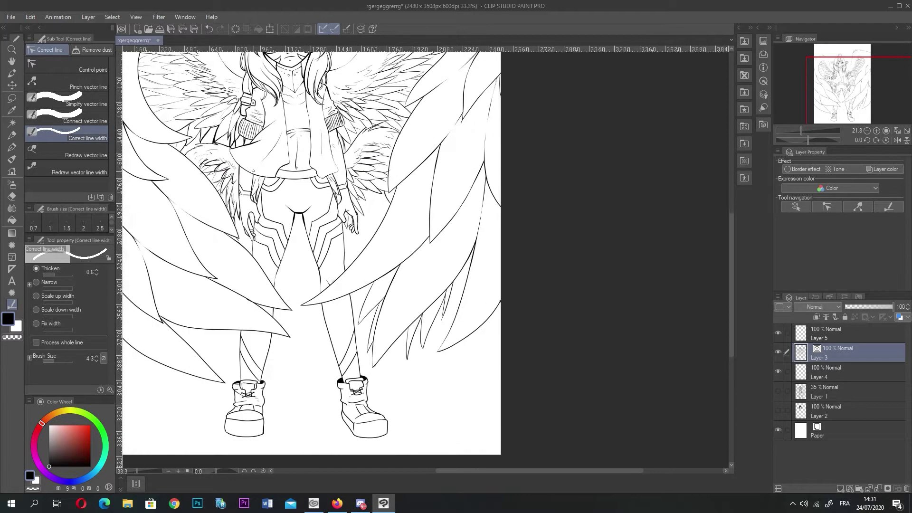
pyautogui.moveTo(240, 136)
pyautogui.mouseDown()
pyautogui.moveTo(234, 179)
pyautogui.moveTo(252, 186)
pyautogui.mouseUp()
pyautogui.moveTo(358, 175); pyautogui.dragTo(362, 184)
pyautogui.moveTo(372, 152)
pyautogui.mouseDown()
pyautogui.moveTo(374, 164)
pyautogui.moveTo(364, 117)
pyautogui.mouseUp()
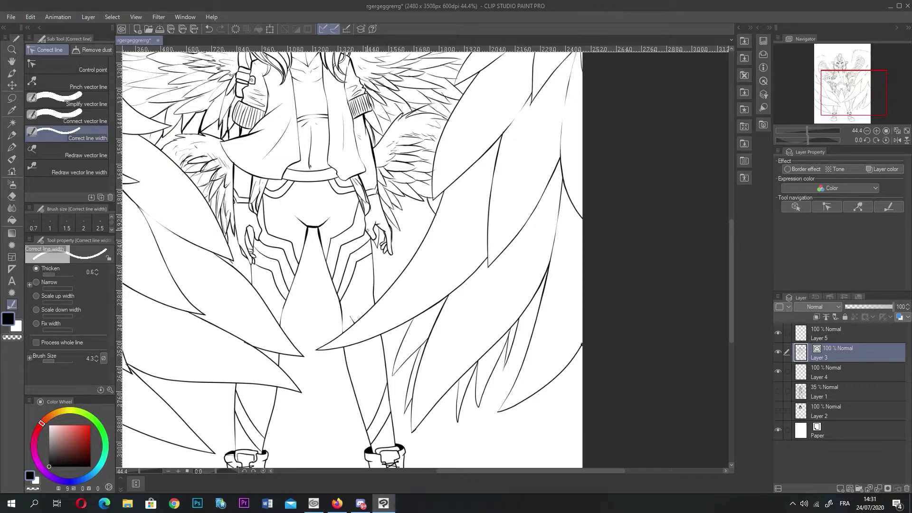
pyautogui.click(12, 147)
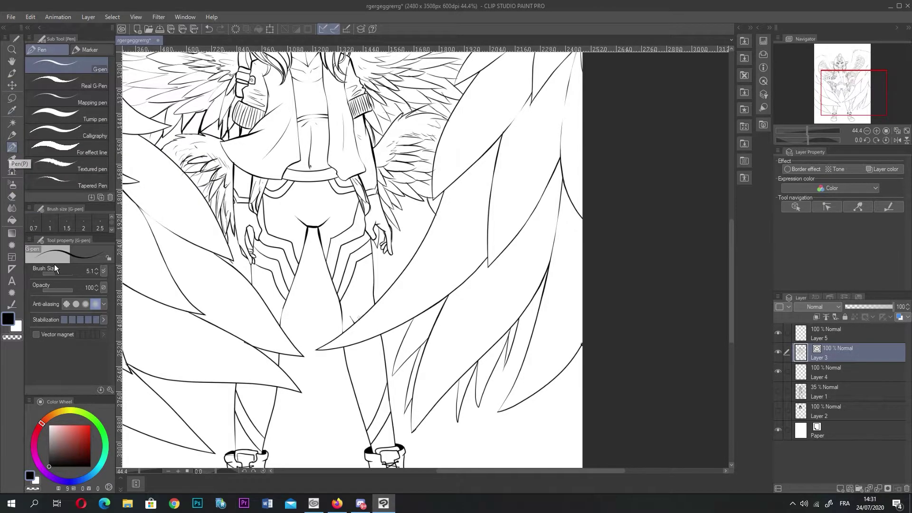
pyautogui.scroll(4, 300, 175)
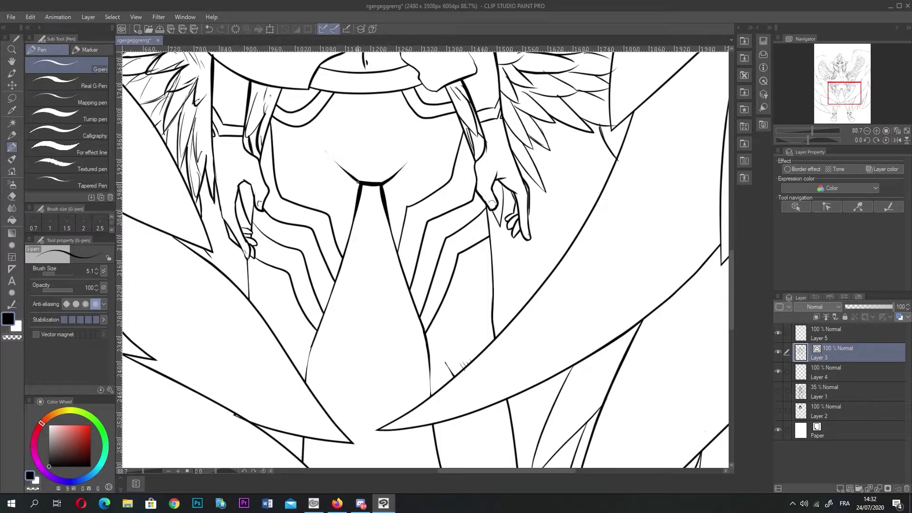
pyautogui.scroll(-6, 390, 174)
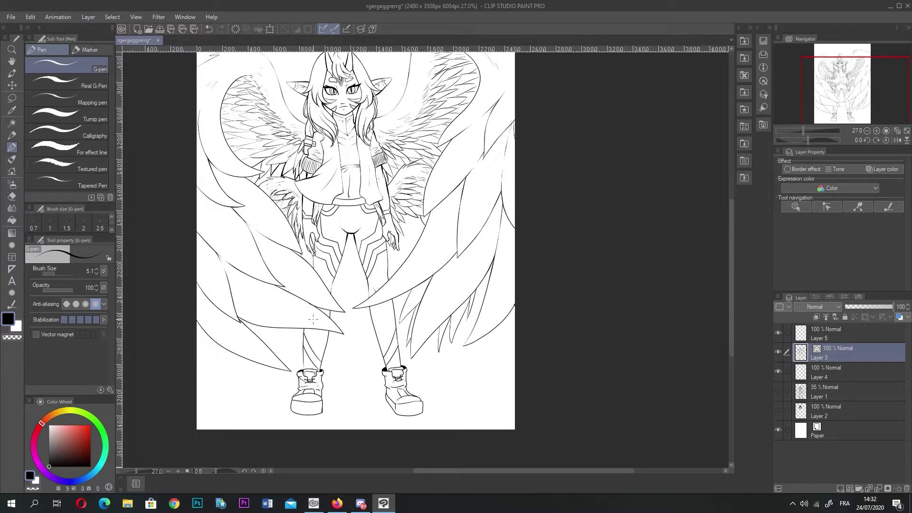
# - Thicken the viewer's left leg outline at its feather crossings and at the boot top with Correct line width at 0.6
pyautogui.scroll(2, 218, 453)
pyautogui.scroll(2, 464, 376)
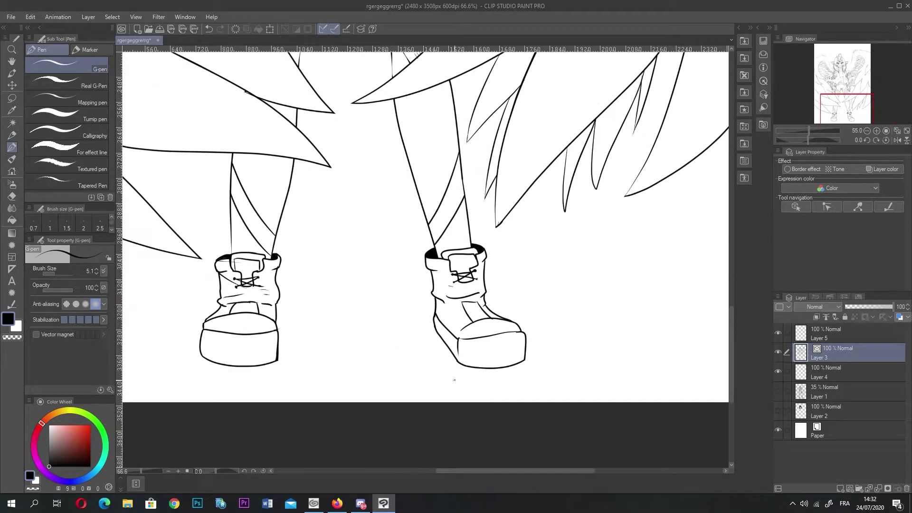
pyautogui.click(12, 305)
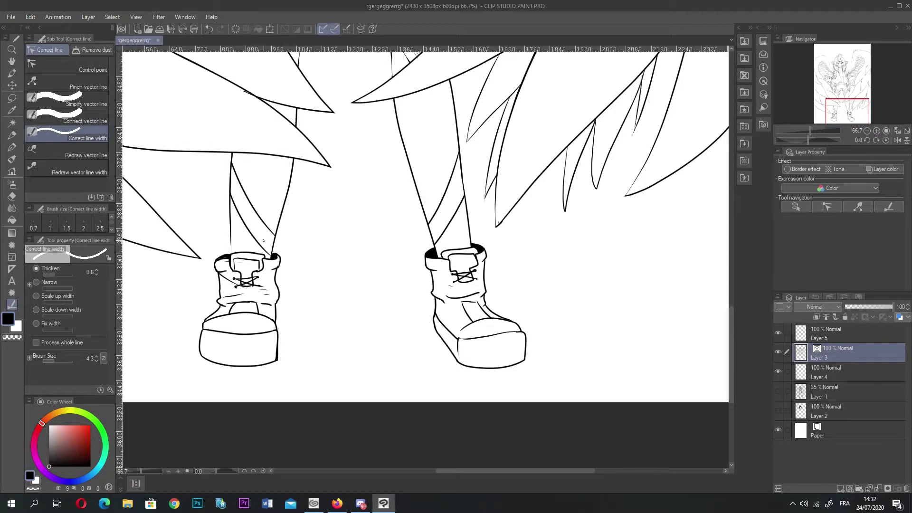
pyautogui.moveTo(292, 165); pyautogui.dragTo(294, 160)
pyautogui.moveTo(297, 113)
pyautogui.mouseDown()
pyautogui.moveTo(295, 126)
pyautogui.moveTo(301, 114)
pyautogui.mouseUp()
pyautogui.moveTo(299, 60); pyautogui.dragTo(299, 54)
pyautogui.moveTo(232, 251)
pyautogui.mouseDown()
pyautogui.moveTo(230, 235)
pyautogui.moveTo(231, 252)
pyautogui.mouseUp()
# - Set Correct line width to Narrow 2.0 and thin the outlines of the viewer's left lower leg, undoing unwanted strokes
pyautogui.click(44, 283)
pyautogui.moveTo(226, 213)
pyautogui.mouseDown()
pyautogui.moveTo(230, 228)
pyautogui.moveTo(231, 162)
pyautogui.mouseUp()
pyautogui.hotkey('ctrl', 'z')
pyautogui.hotkey('ctrl', 'z')
pyautogui.hotkey('ctrl', 'z')
pyautogui.moveTo(227, 173); pyautogui.dragTo(230, 194)
pyautogui.moveTo(285, 198); pyautogui.dragTo(275, 238)
pyautogui.hotkey('ctrl', 'z')
# - Thin both outlines of the viewer's right lower leg below the feather at 2.0
pyautogui.moveTo(396, 113)
pyautogui.mouseDown()
pyautogui.moveTo(430, 229)
pyautogui.moveTo(407, 136)
pyautogui.mouseUp()
pyautogui.moveTo(454, 98); pyautogui.dragTo(457, 133)
pyautogui.moveTo(459, 116); pyautogui.dragTo(463, 189)
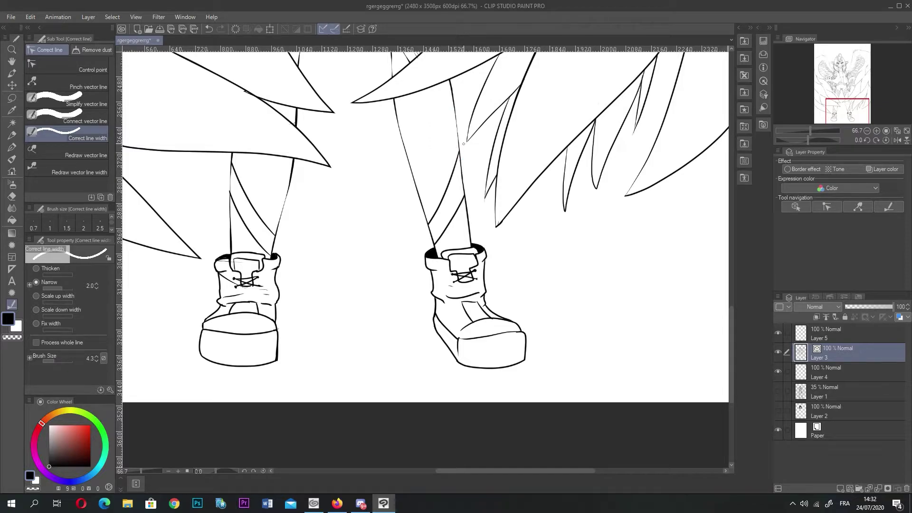
# - Thin the toe-cap seams and the nearby inner lines on both boots at 2.0
pyautogui.scroll(-3, 335, 299)
pyautogui.scroll(3, 383, 323)
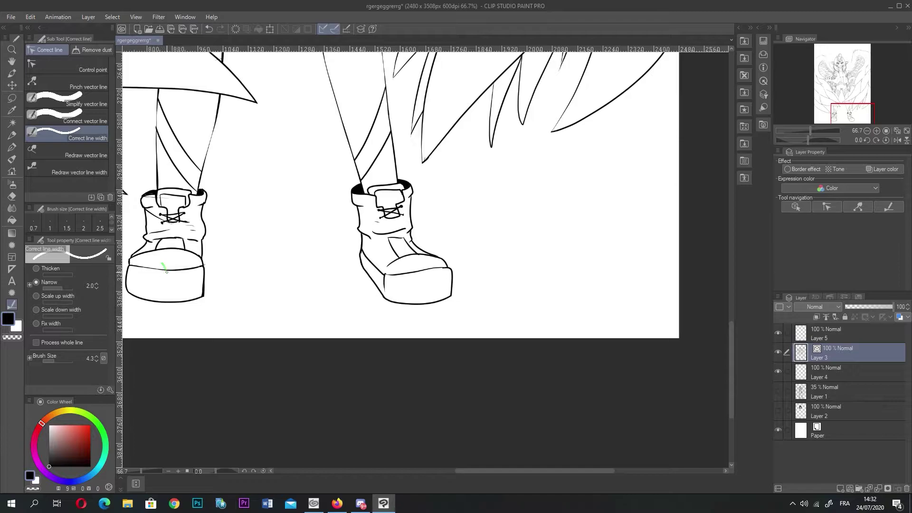
pyautogui.moveTo(443, 267); pyautogui.dragTo(426, 276)
pyautogui.moveTo(373, 264)
pyautogui.mouseDown()
pyautogui.moveTo(379, 270)
pyautogui.moveTo(396, 253)
pyautogui.moveTo(402, 233)
pyautogui.mouseUp()
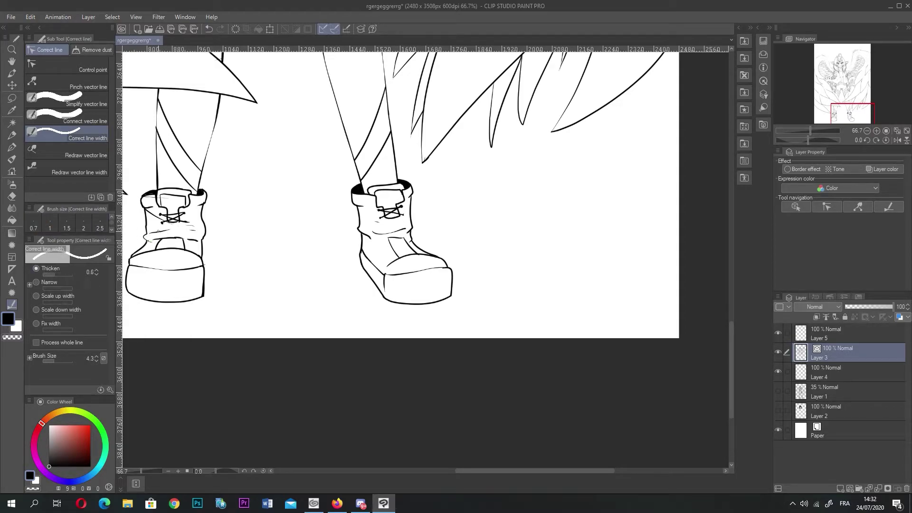
# - Thicken the ankle folds and side outlines of both boot shafts with Correct line width at 0.6
pyautogui.moveTo(145, 237)
pyautogui.mouseDown()
pyautogui.moveTo(146, 218)
pyautogui.moveTo(147, 225)
pyautogui.moveTo(157, 217)
pyautogui.moveTo(147, 210)
pyautogui.moveTo(202, 213)
pyautogui.moveTo(204, 203)
pyautogui.mouseUp()
pyautogui.moveTo(358, 207); pyautogui.dragTo(360, 220)
pyautogui.moveTo(411, 203); pyautogui.dragTo(412, 219)
pyautogui.moveTo(412, 218); pyautogui.dragTo(409, 193)
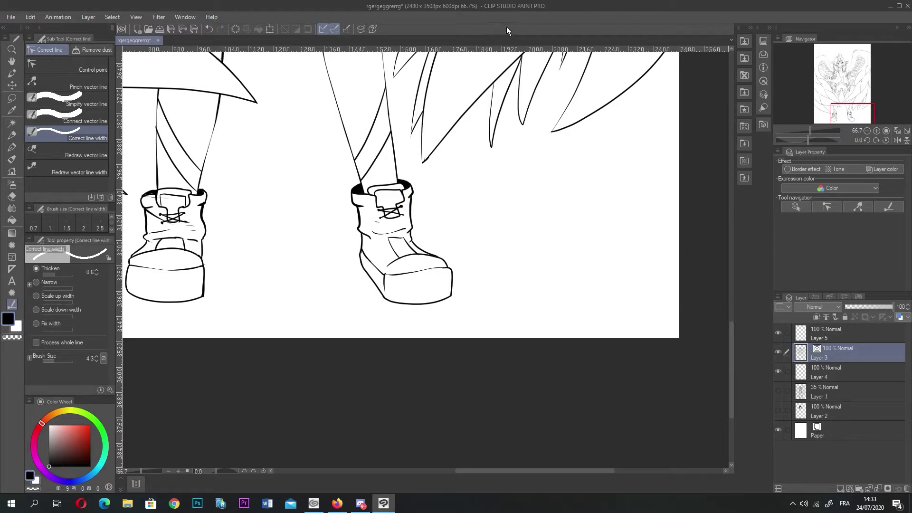
# - Check the whole drawing with the canvas view rotated clockwise to 20 degrees, and return the rotation to 0
pyautogui.scroll(-4, 380, 38)
pyautogui.scroll(-6, 327, 161)
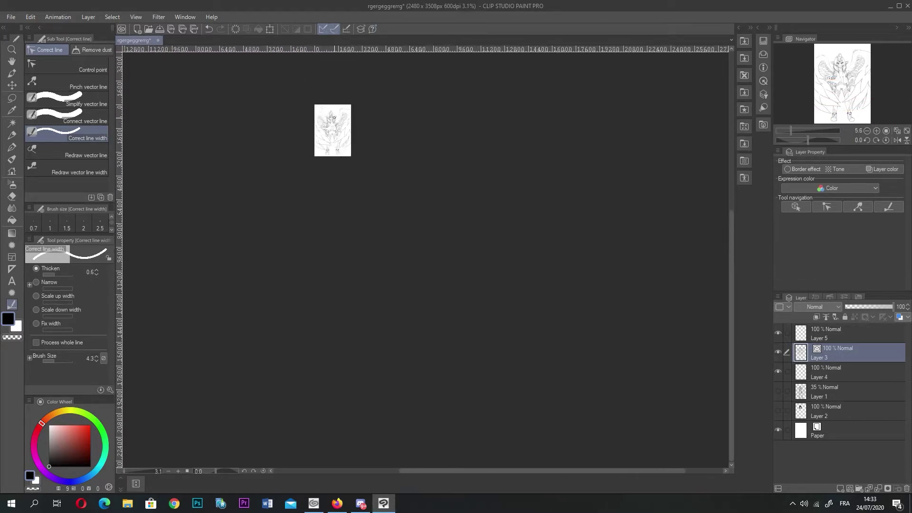
pyautogui.scroll(6, 325, 107)
pyautogui.scroll(3, 331, 201)
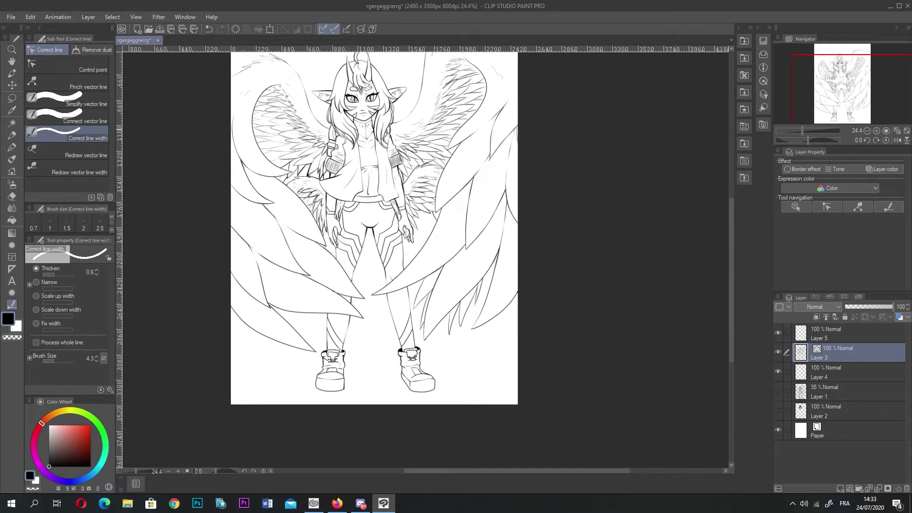
pyautogui.scroll(-1, 331, 201)
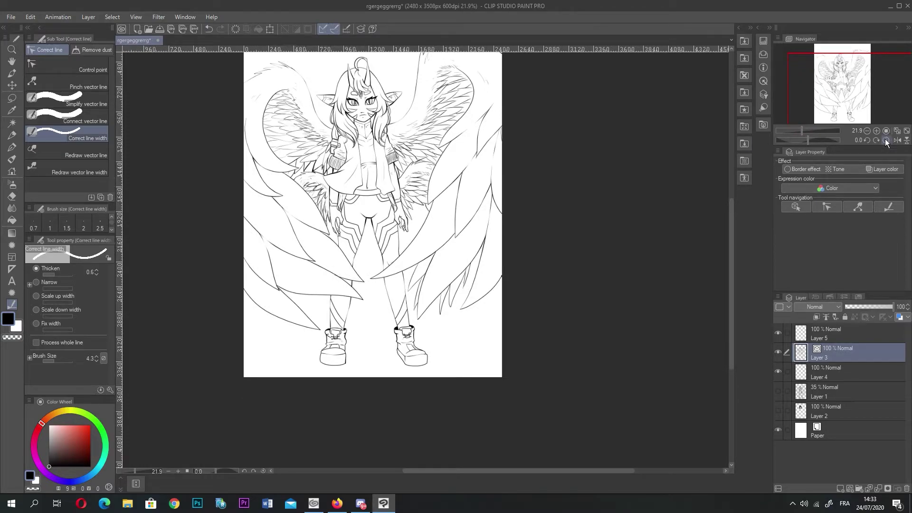
pyautogui.click(873, 143)
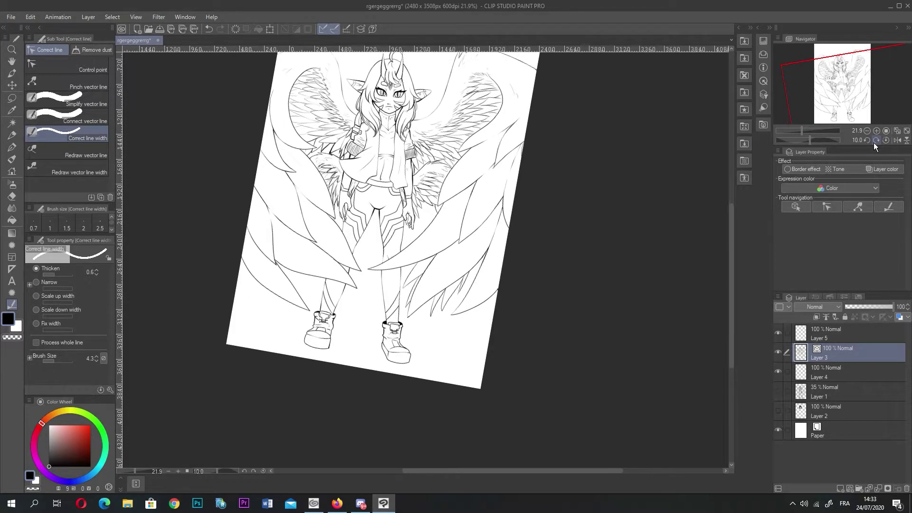
pyautogui.click(873, 143)
pyautogui.click(870, 142)
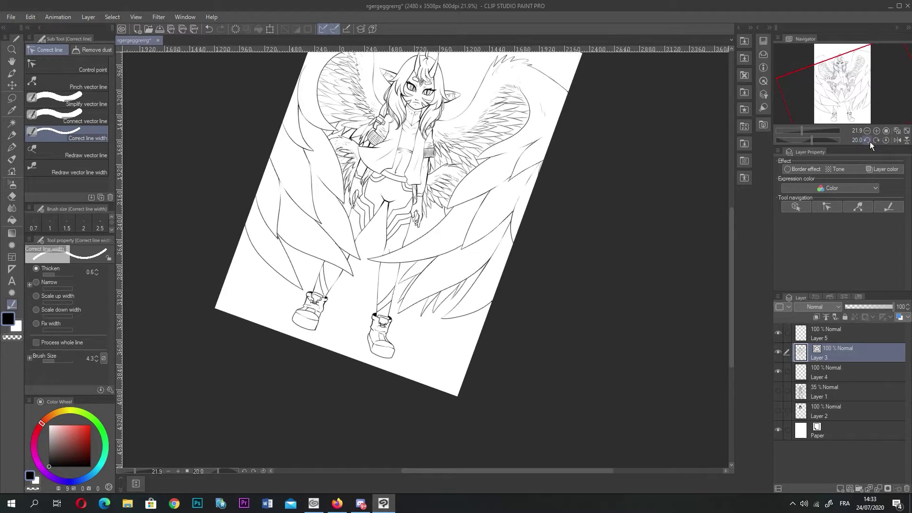
pyautogui.click(870, 142)
pyautogui.click(885, 139)
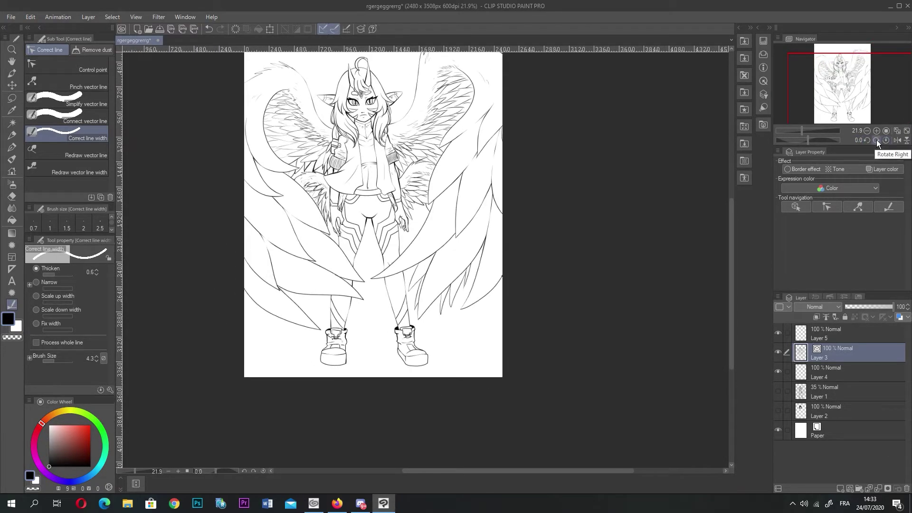
# - Flip the canvas view horizontally and inspect the mirrored character's head, torso and wings
pyautogui.click(897, 140)
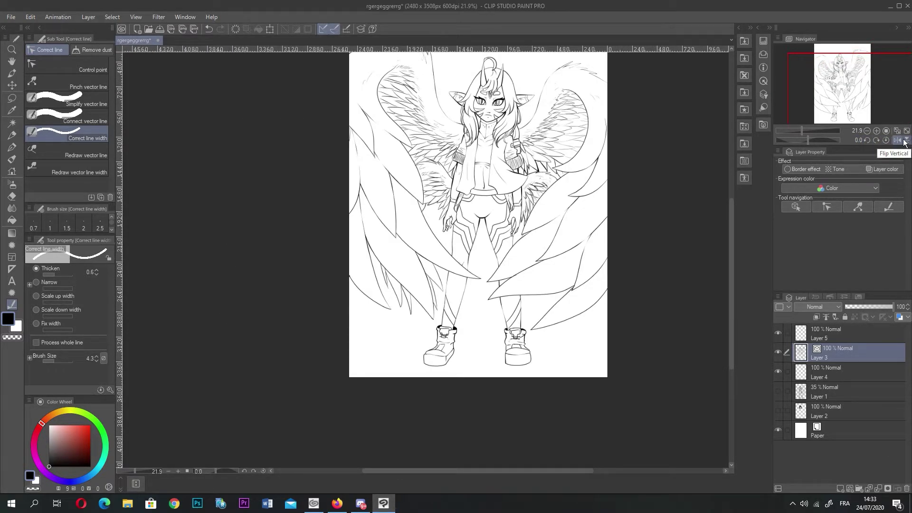
pyautogui.scroll(-3, 542, 135)
pyautogui.scroll(6, 494, 121)
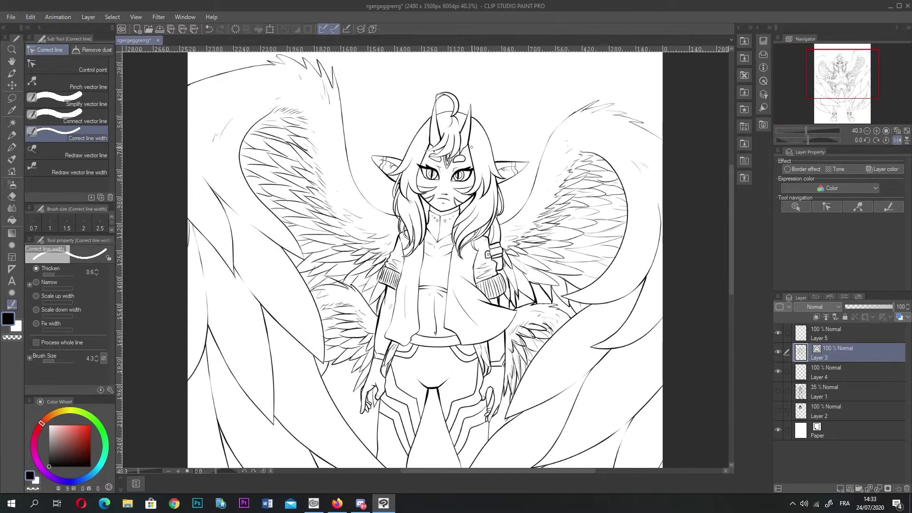
# - Examine the line art from close up to full page, comparing the mirrored and normal views of the figure
pyautogui.scroll(2, 472, 146)
pyautogui.scroll(2, 428, 199)
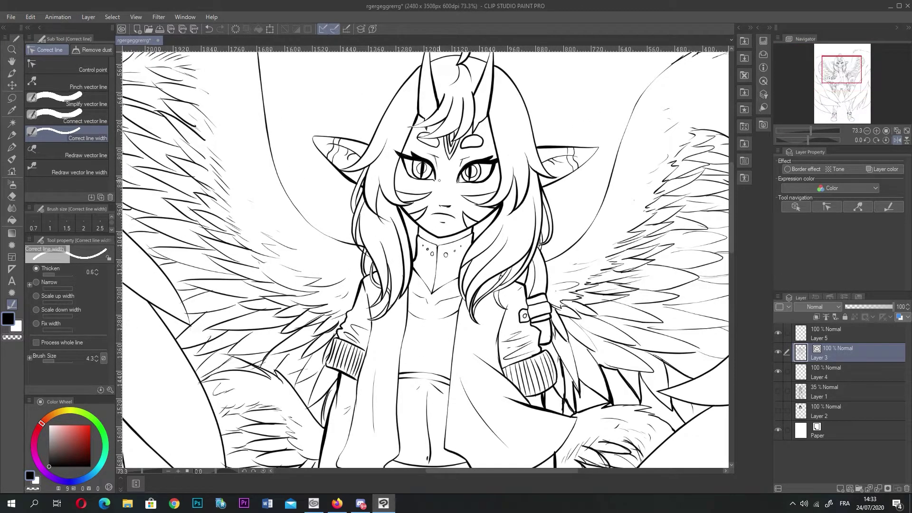
pyautogui.scroll(-4, 439, 180)
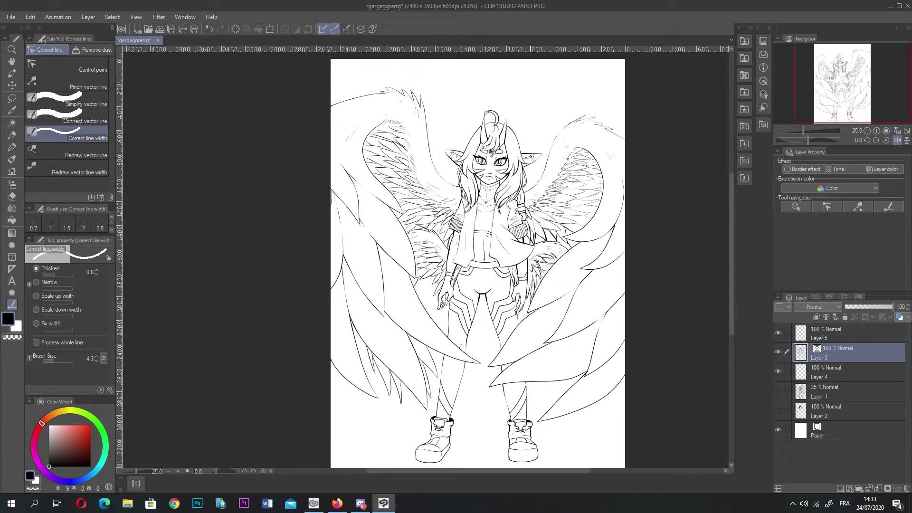
pyautogui.scroll(-2, 540, 153)
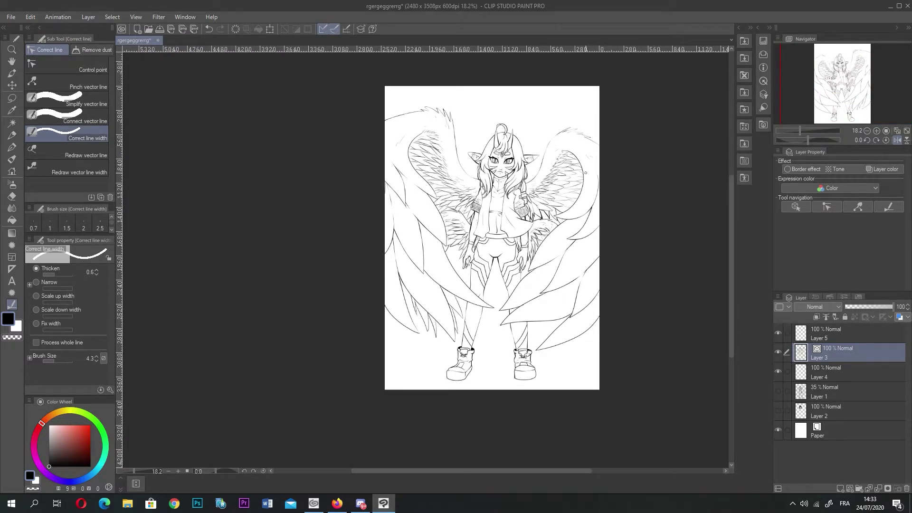
pyautogui.scroll(1, 598, 164)
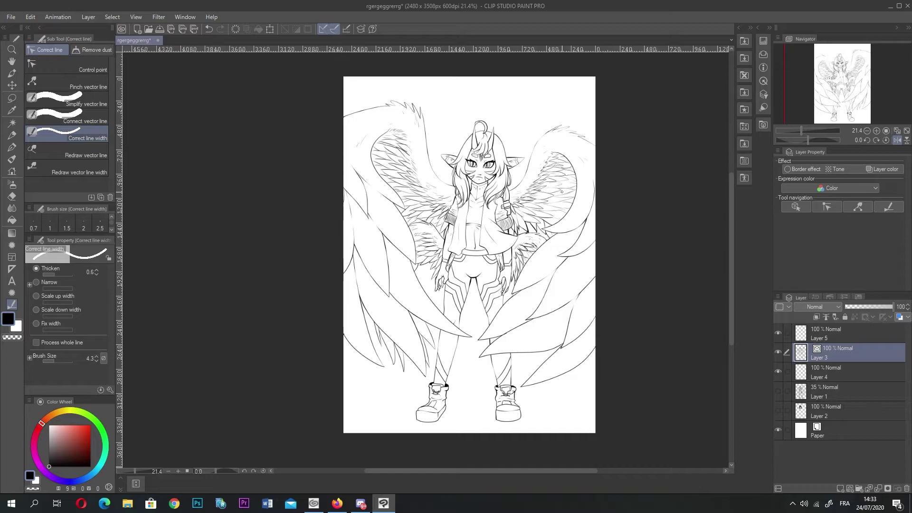
pyautogui.click(895, 141)
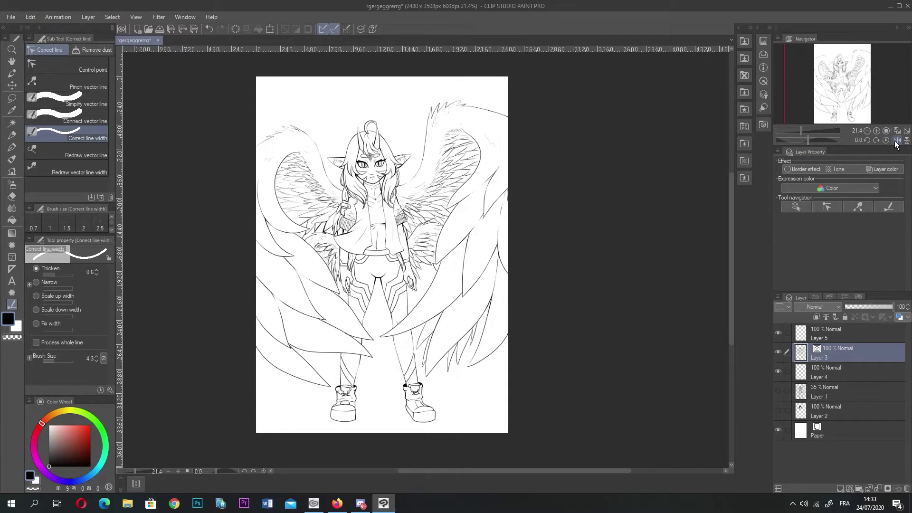
pyautogui.click(896, 142)
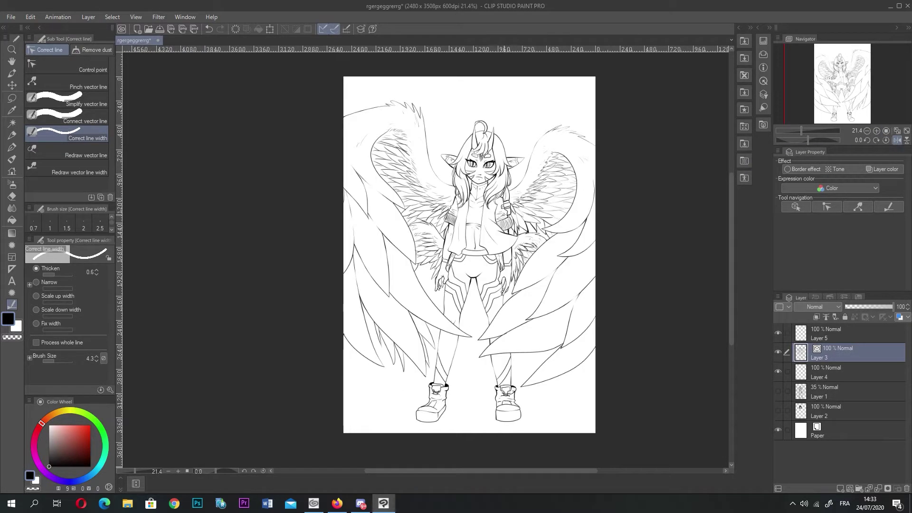
pyautogui.scroll(9, 486, 147)
pyautogui.scroll(5, 485, 141)
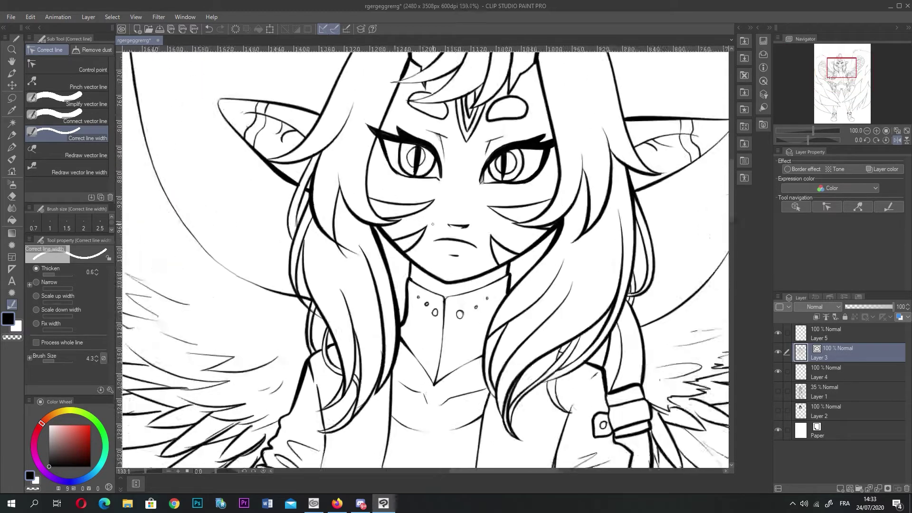
# - Reshape the outer outline of the face's left-hand eye with the Pinch vector line tool
pyautogui.click(12, 147)
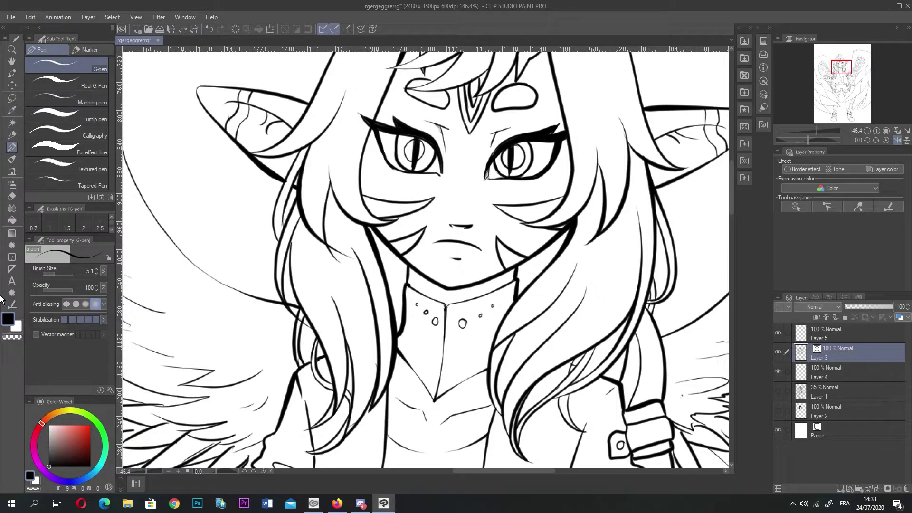
pyautogui.click(12, 304)
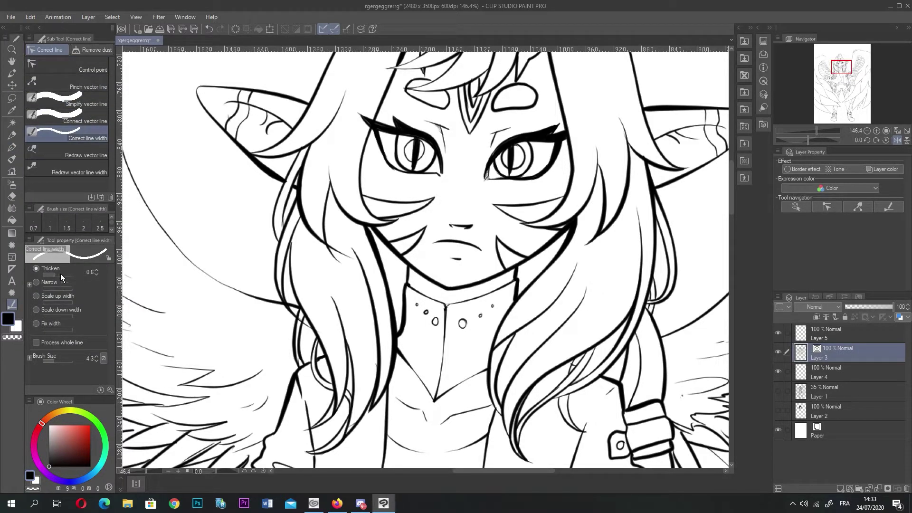
pyautogui.click(84, 118)
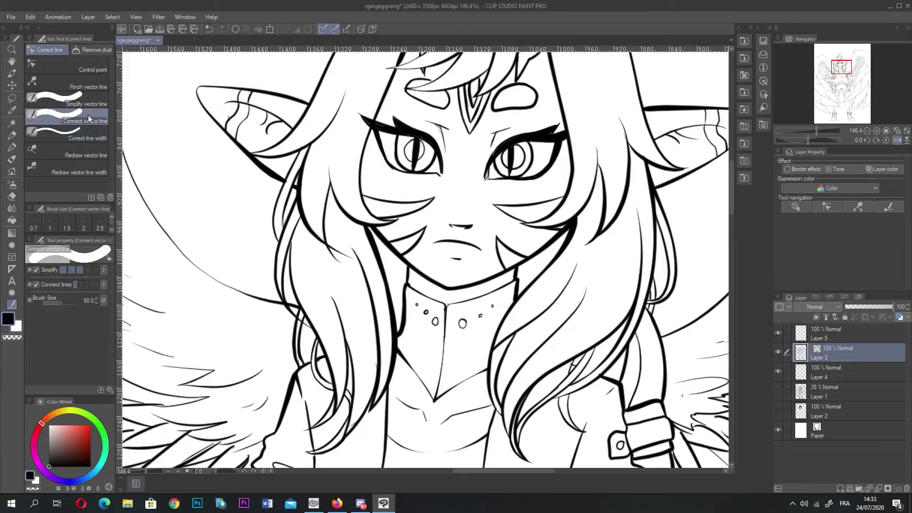
pyautogui.click(86, 156)
pyautogui.click(90, 170)
pyautogui.click(91, 101)
pyautogui.click(92, 84)
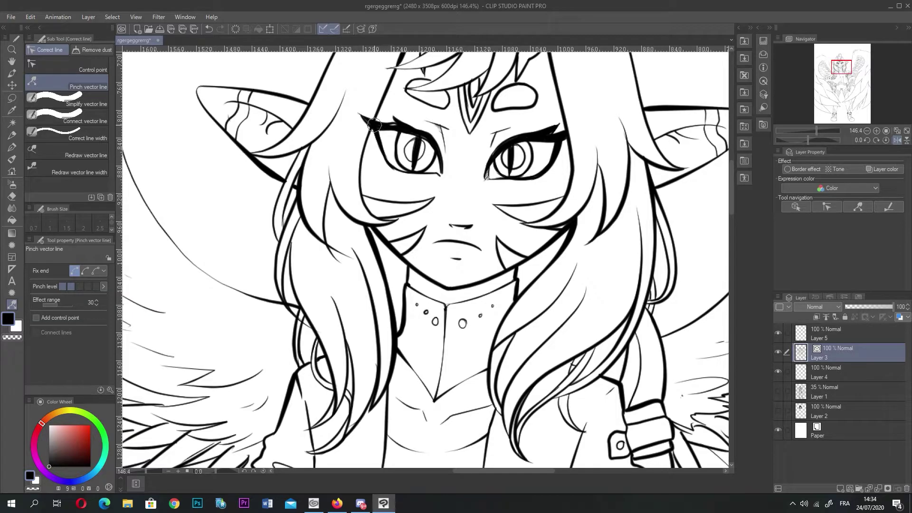
pyautogui.moveTo(381, 143); pyautogui.dragTo(387, 159)
pyautogui.scroll(-5, 422, 179)
pyautogui.scroll(-2, 422, 179)
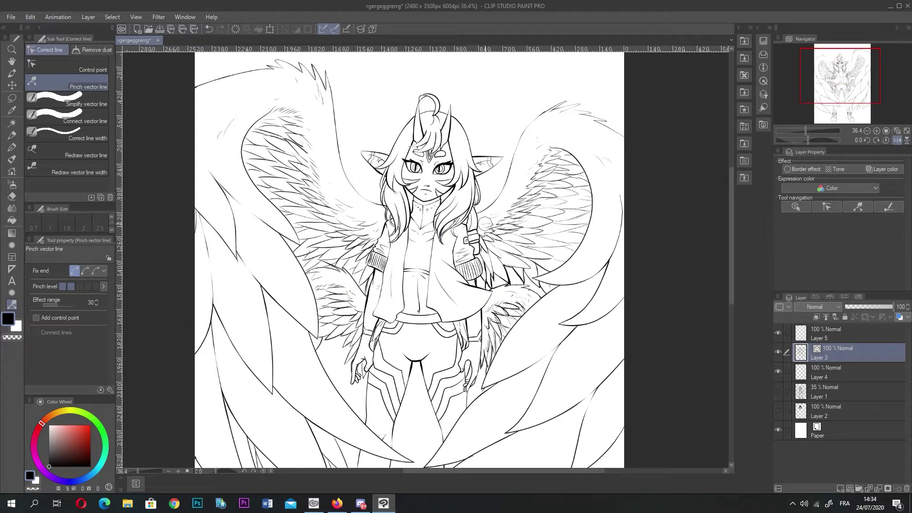
# - Mirror the canvas view horizontally and try G-pen strokes along the upper lash of the right-hand eye
pyautogui.scroll(-2, 574, 209)
pyautogui.click(897, 140)
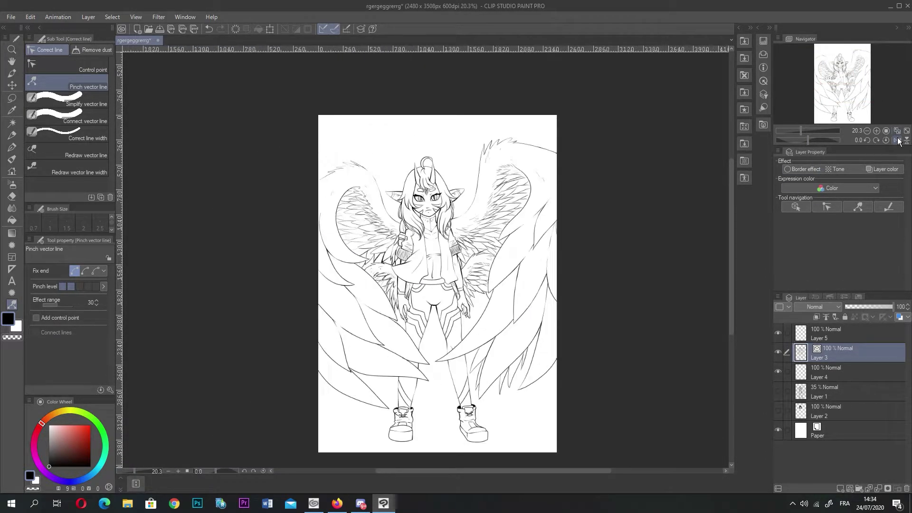
pyautogui.scroll(5, 425, 227)
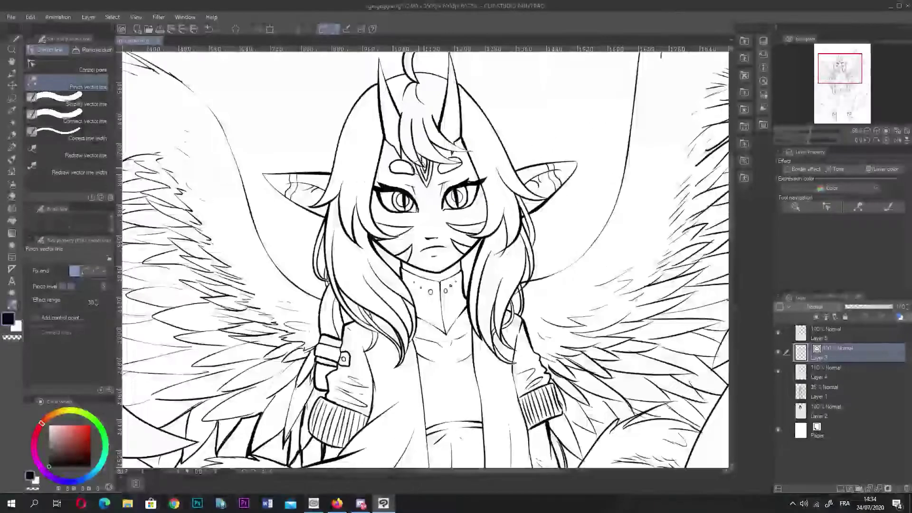
pyautogui.scroll(1, 417, 163)
pyautogui.press('p')
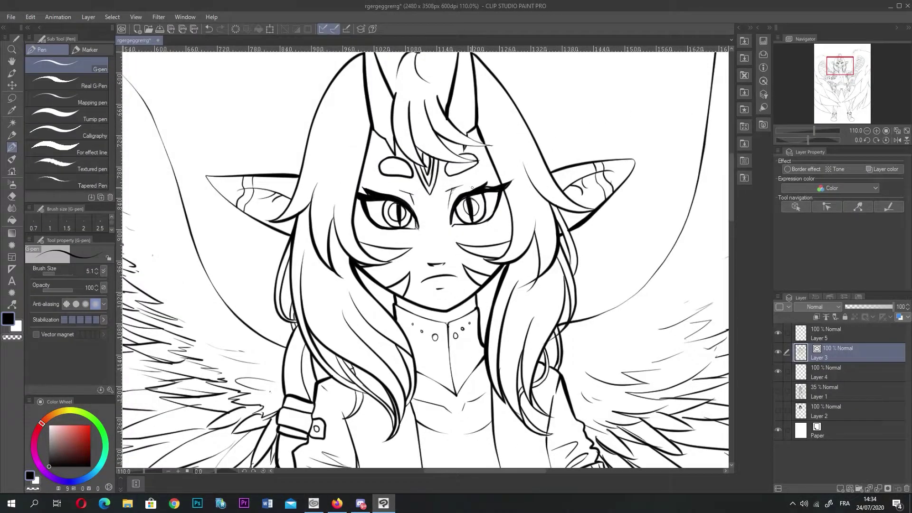
pyautogui.hotkey('ctrl', 'z')
pyautogui.moveTo(456, 199); pyautogui.dragTo(478, 188)
pyautogui.hotkey('ctrl', 'z')
pyautogui.hotkey('ctrl', 'z')
pyautogui.hotkey('ctrl', 'z')
pyautogui.hotkey('ctrl', 'z')
pyautogui.moveTo(481, 189); pyautogui.dragTo(507, 183)
pyautogui.hotkey('ctrl', 'z')
pyautogui.hotkey('ctrl', 'z')
# - Retouch the outer tip of the right-hand eye's upper lash with a short G-pen stroke
pyautogui.press('e')
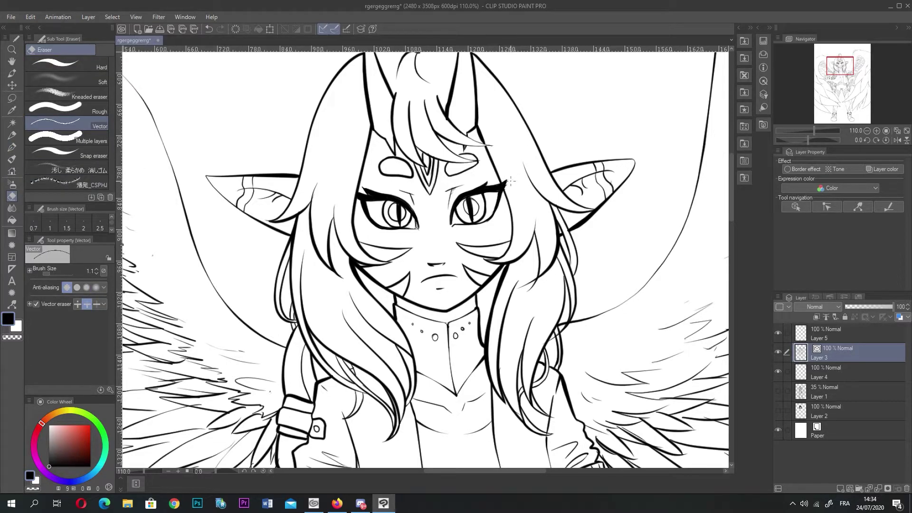
pyautogui.press('p')
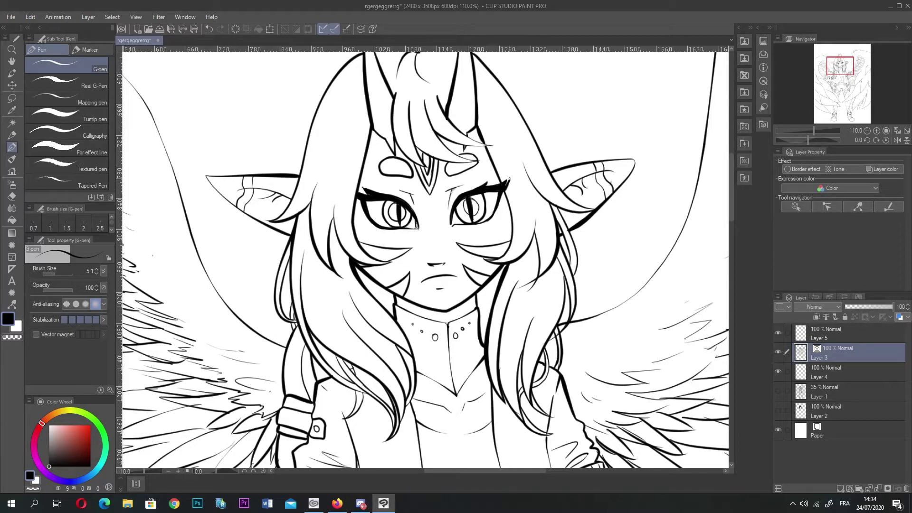
pyautogui.moveTo(508, 179); pyautogui.dragTo(504, 182)
pyautogui.hotkey('ctrl', '-')
pyautogui.hotkey('ctrl', '-')
pyautogui.hotkey('ctrl', '-')
pyautogui.hotkey('ctrl', '-')
pyautogui.hotkey('ctrl', '-')
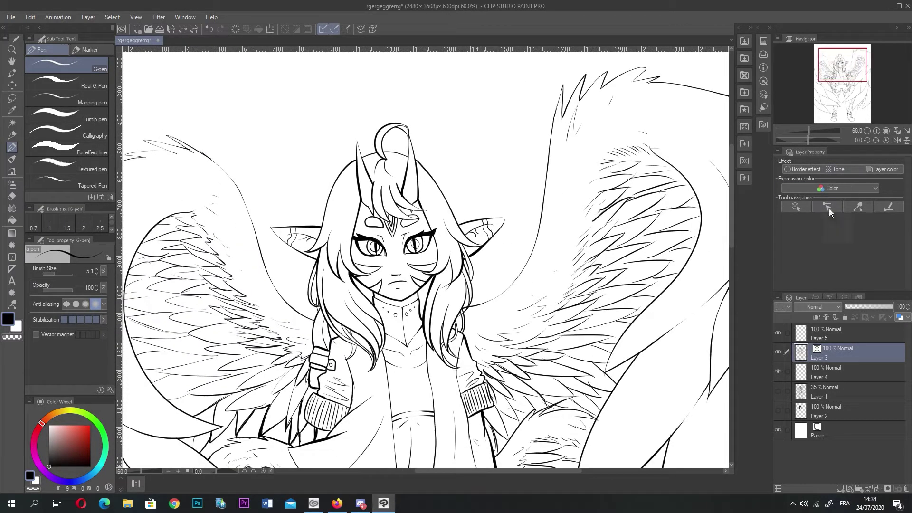
# - Return the canvas to its unmirrored view and reshape the lower outer outline of the right-hand eye with Pinch vector line
pyautogui.click(898, 141)
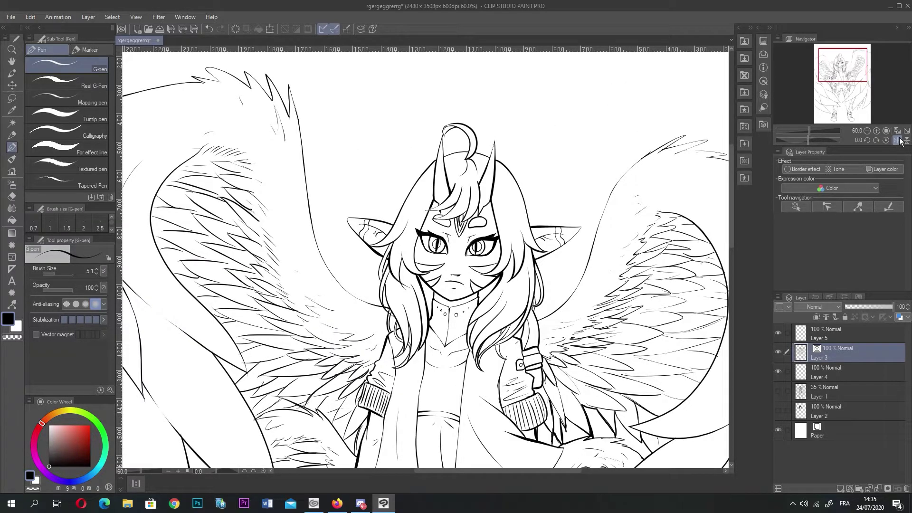
pyautogui.scroll(4, 336, 174)
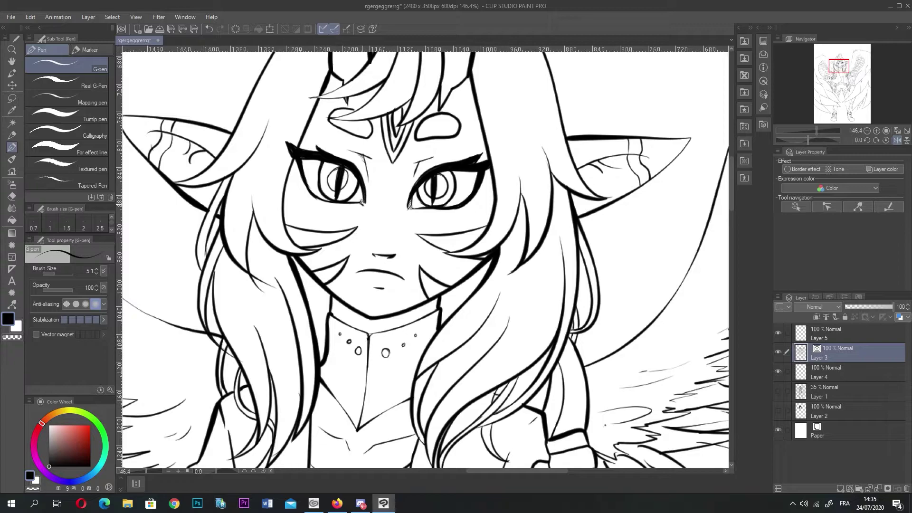
pyautogui.click(12, 304)
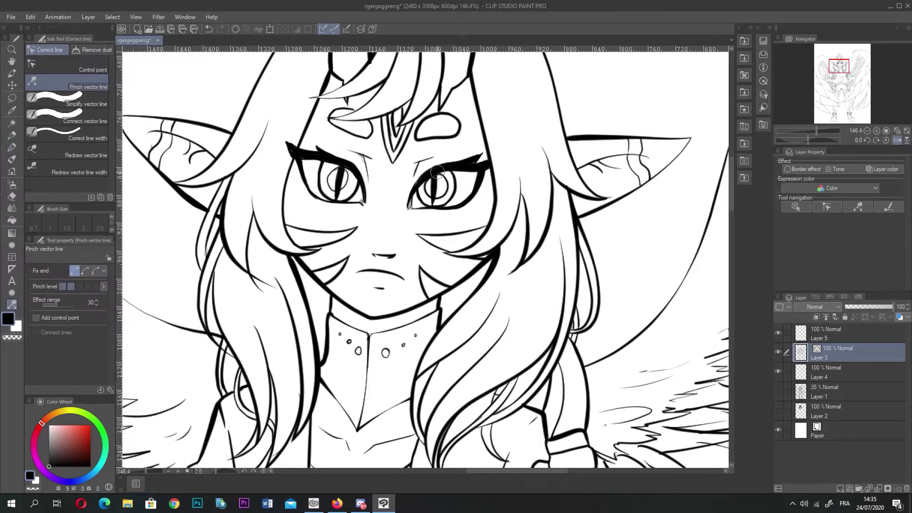
pyautogui.moveTo(477, 188); pyautogui.dragTo(460, 209)
pyautogui.scroll(-5, 402, 195)
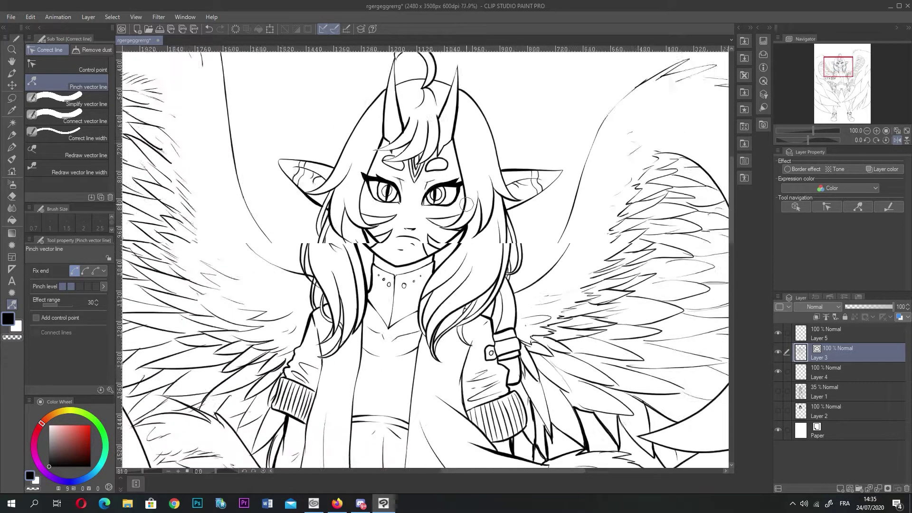
pyautogui.scroll(-4, 465, 171)
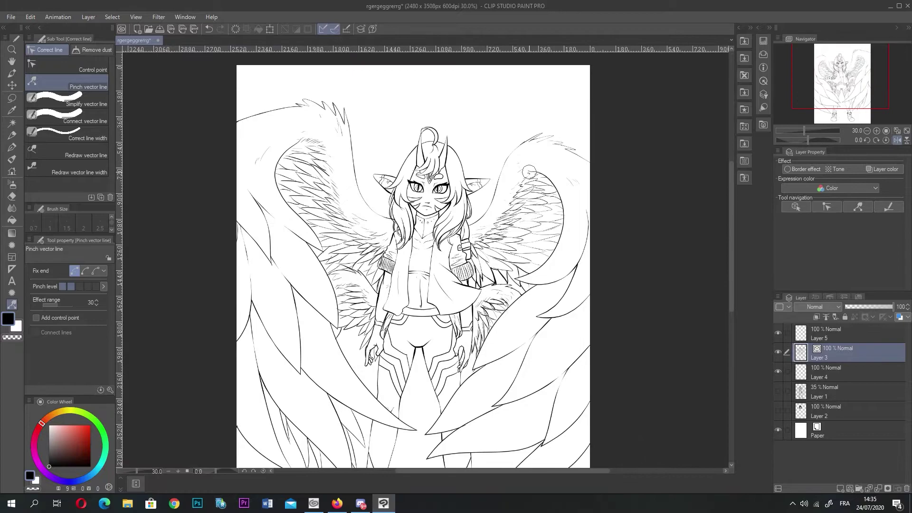
# - Mirror the canvas view again and try G-pen strokes over the lower outer outline of the left-hand eye
pyautogui.scroll(6, 436, 207)
pyautogui.scroll(1, 439, 207)
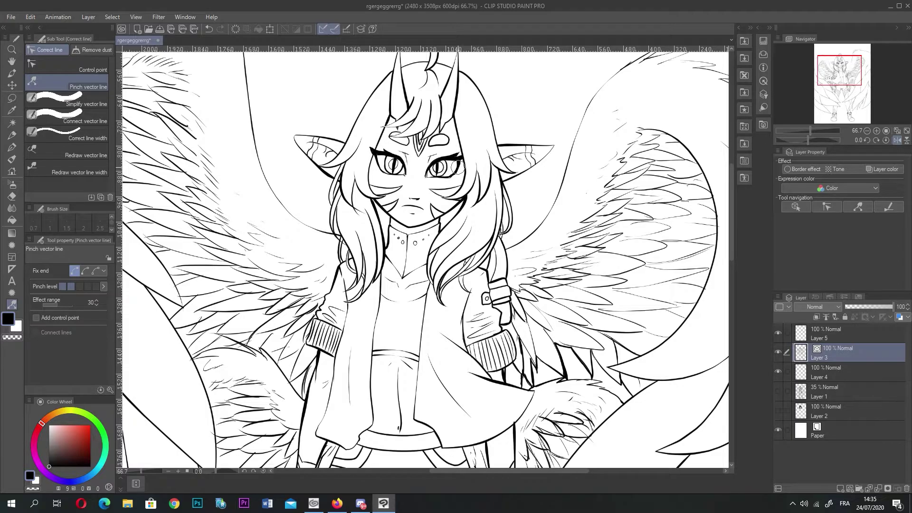
pyautogui.click(898, 141)
pyautogui.scroll(5, 612, 187)
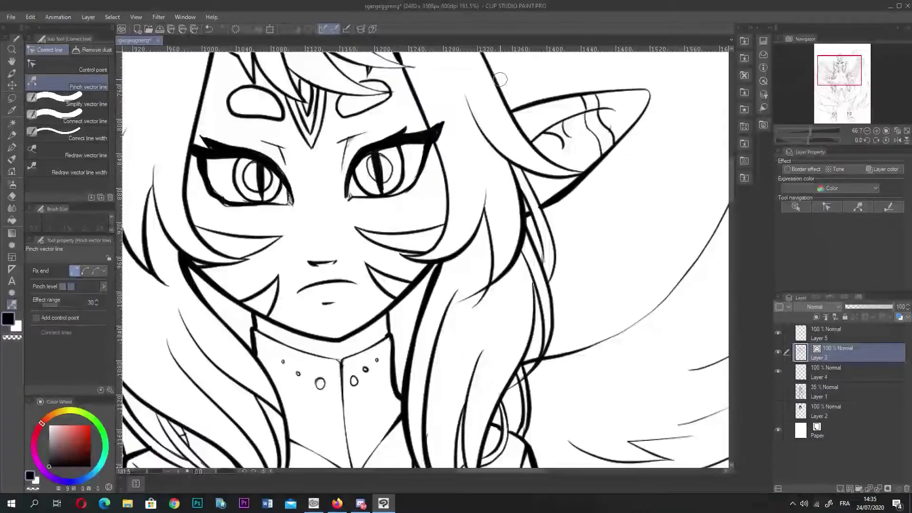
pyautogui.click(12, 147)
pyautogui.moveTo(204, 164); pyautogui.dragTo(230, 204)
pyautogui.moveTo(199, 168); pyautogui.dragTo(230, 206)
pyautogui.hotkey('ctrl', 'z')
pyautogui.moveTo(201, 168); pyautogui.dragTo(228, 205)
# - Erase the lower outer outline of the left-hand eye with the Vector eraser at brush size 9.5
pyautogui.click(12, 197)
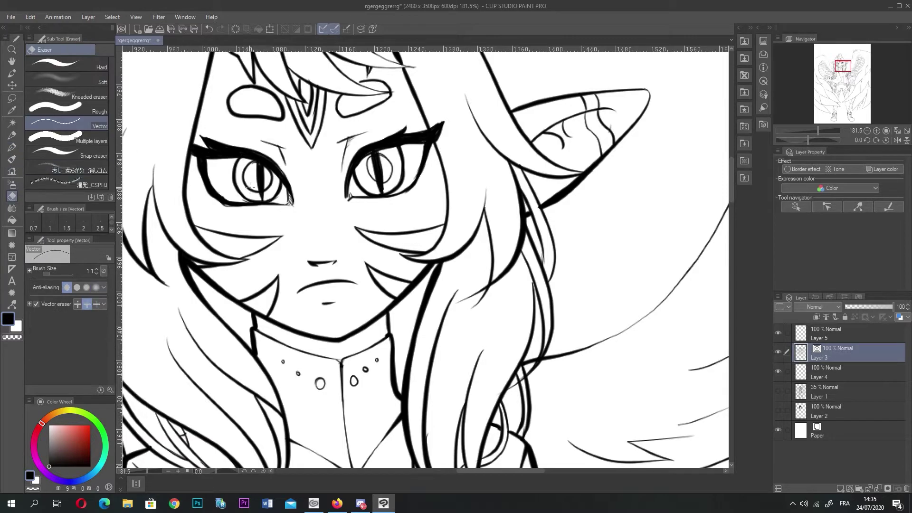
pyautogui.click(57, 274)
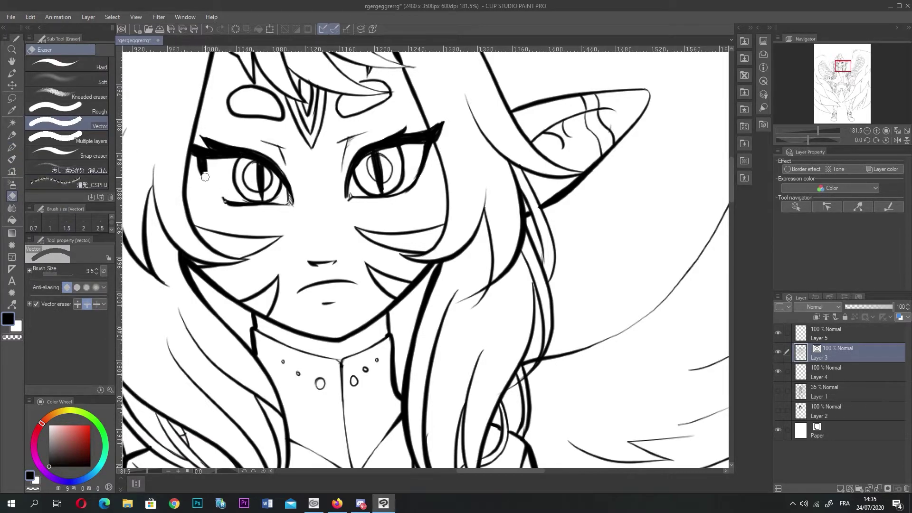
pyautogui.moveTo(197, 170); pyautogui.dragTo(209, 170)
# - Redraw the left-hand eye's outer outline with the G-pen, curving from the upper lash down to the lower lid
pyautogui.click(12, 147)
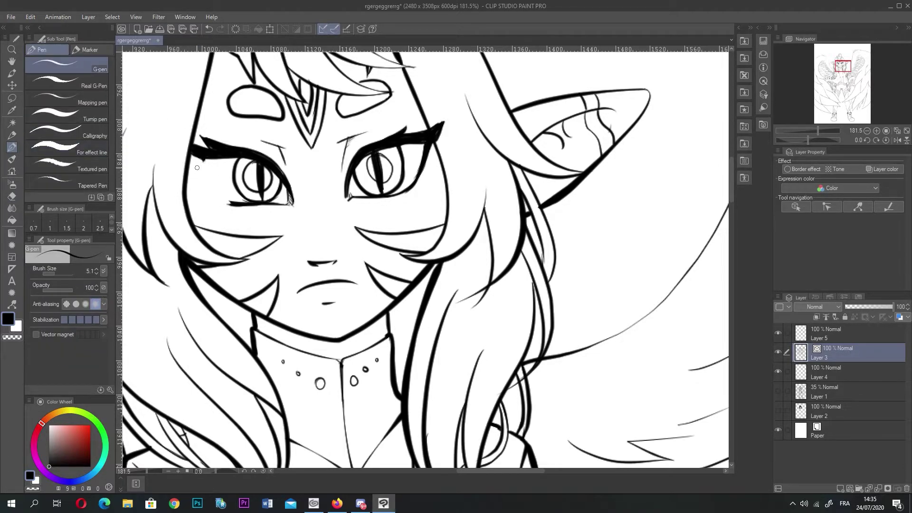
pyautogui.moveTo(201, 153); pyautogui.dragTo(233, 204)
pyautogui.hotkey('ctrl', 'z')
pyautogui.moveTo(200, 153); pyautogui.dragTo(227, 204)
pyautogui.hotkey('ctrl', 'z')
pyautogui.hotkey('ctrl', 'y')
pyautogui.hotkey('ctrl', 'z')
# - Thicken the redrawn outer outline of the left-hand eye at several spots with Correct line width
pyautogui.click(12, 304)
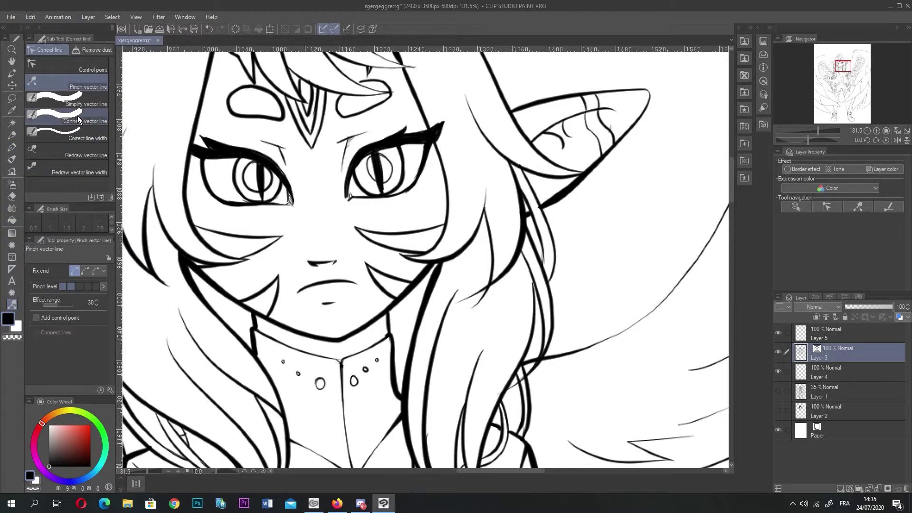
pyautogui.click(78, 119)
pyautogui.click(67, 134)
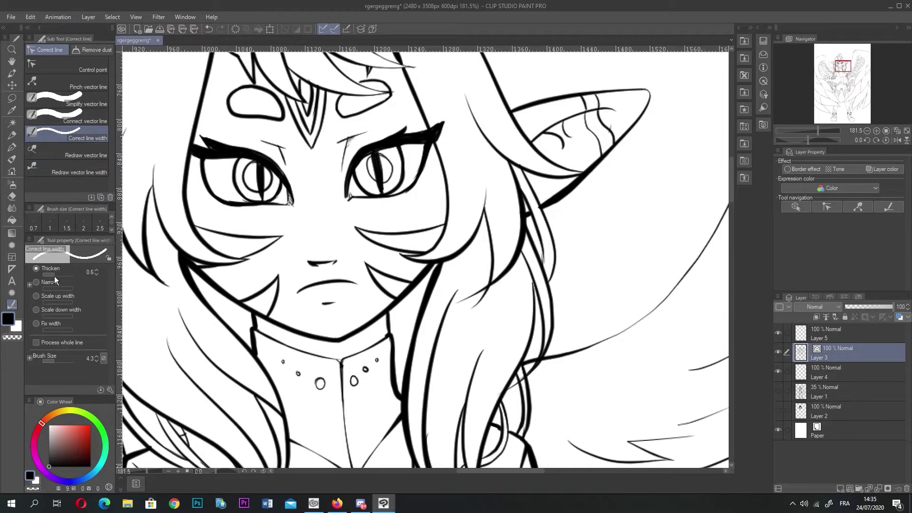
pyautogui.moveTo(207, 189)
pyautogui.mouseDown()
pyautogui.moveTo(218, 184)
pyautogui.moveTo(225, 210)
pyautogui.mouseUp()
pyautogui.moveTo(229, 197); pyautogui.dragTo(228, 211)
pyautogui.moveTo(196, 169); pyautogui.dragTo(209, 174)
pyautogui.moveTo(198, 161); pyautogui.dragTo(206, 164)
# - Check the balance of the whole drawing in normal and mirrored views at different zoom levels
pyautogui.scroll(-6, 299, 263)
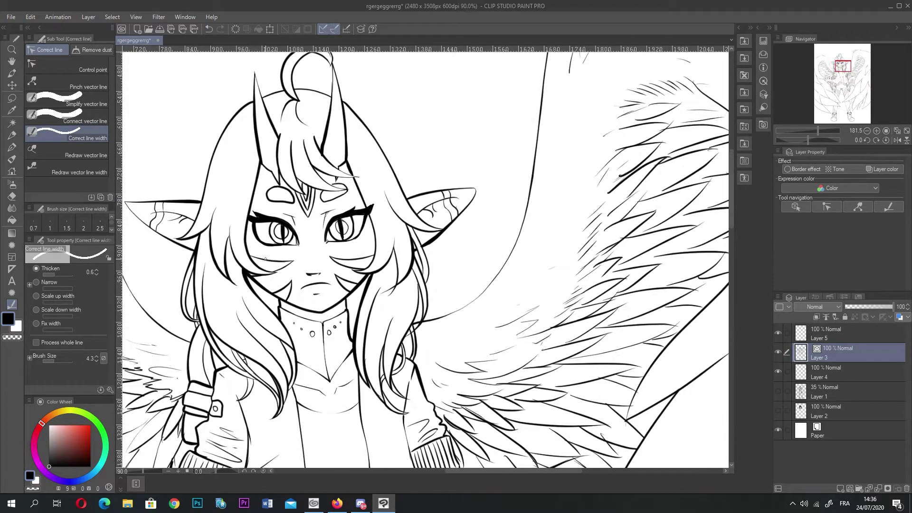
pyautogui.scroll(-2, 413, 237)
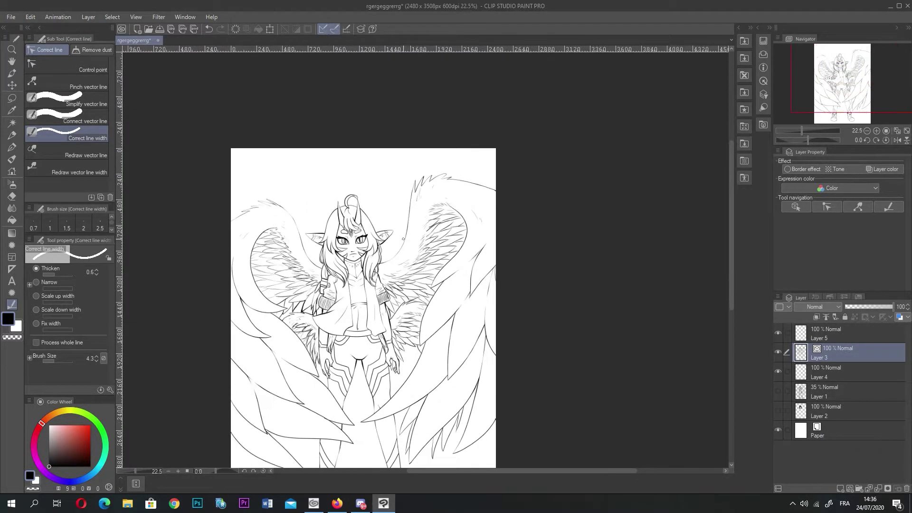
pyautogui.click(894, 143)
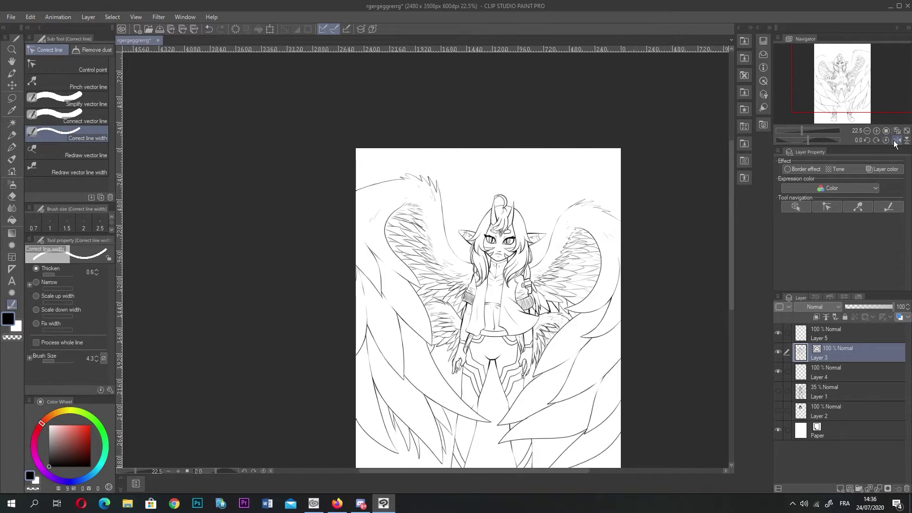
pyautogui.click(895, 144)
pyautogui.scroll(-3, 425, 323)
pyautogui.scroll(4, 409, 403)
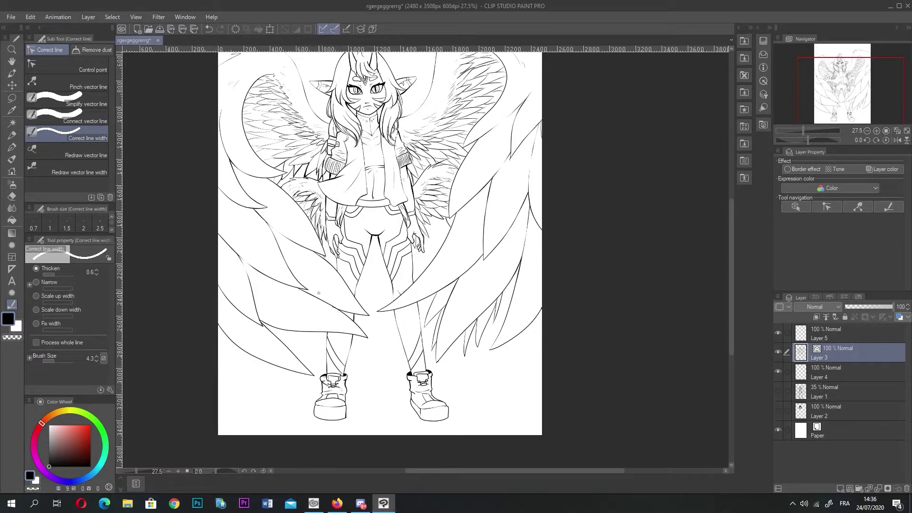
pyautogui.scroll(4, 457, 378)
pyautogui.scroll(-3, 456, 378)
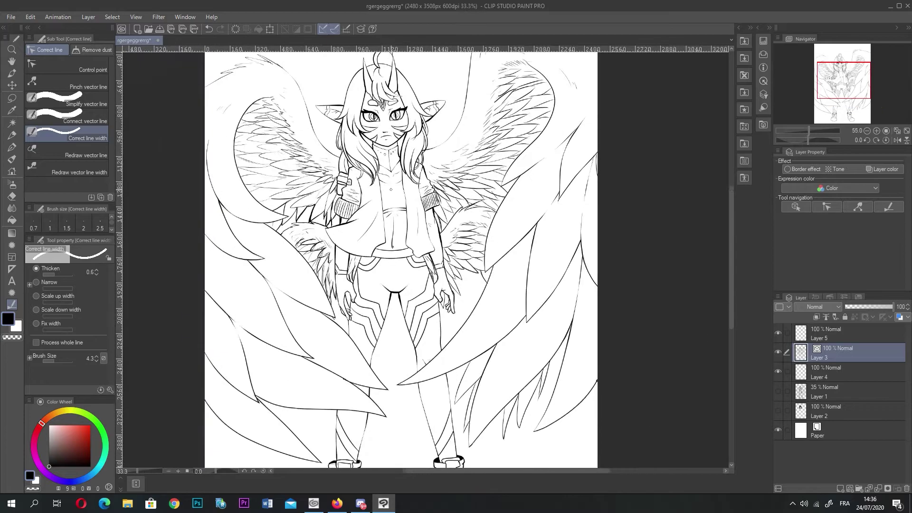
# - Set Correct line width to Narrow and thin a feather outline on the large right-hand wing
pyautogui.scroll(3, 457, 377)
pyautogui.scroll(-3, 456, 378)
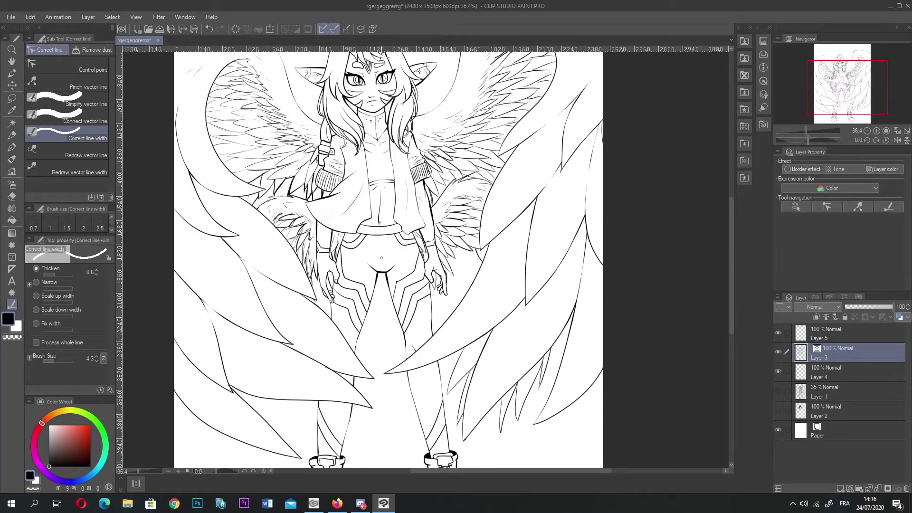
pyautogui.scroll(1, 323, 184)
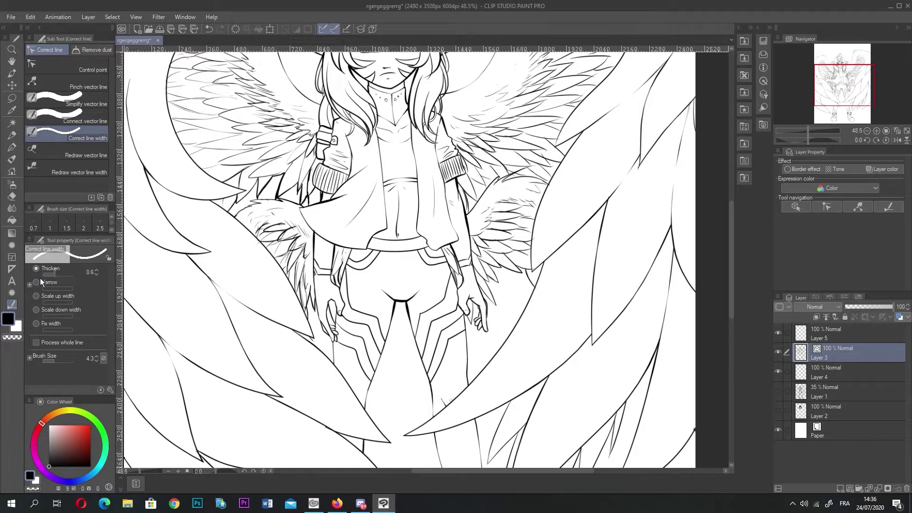
pyautogui.click(37, 282)
pyautogui.moveTo(572, 282); pyautogui.dragTo(615, 255)
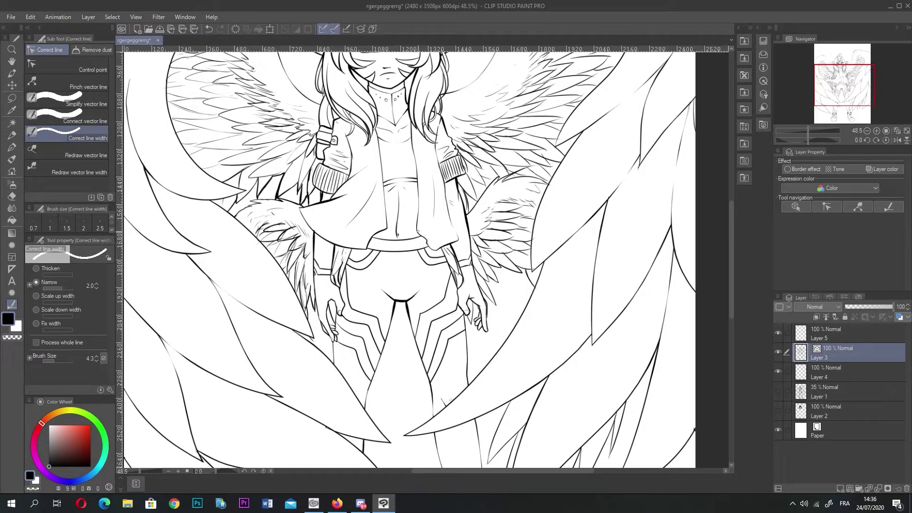
# - Examine the line weights across the full page of line art
pyautogui.scroll(-5, 418, 231)
pyautogui.scroll(2, 515, 151)
pyautogui.scroll(-2, 423, 150)
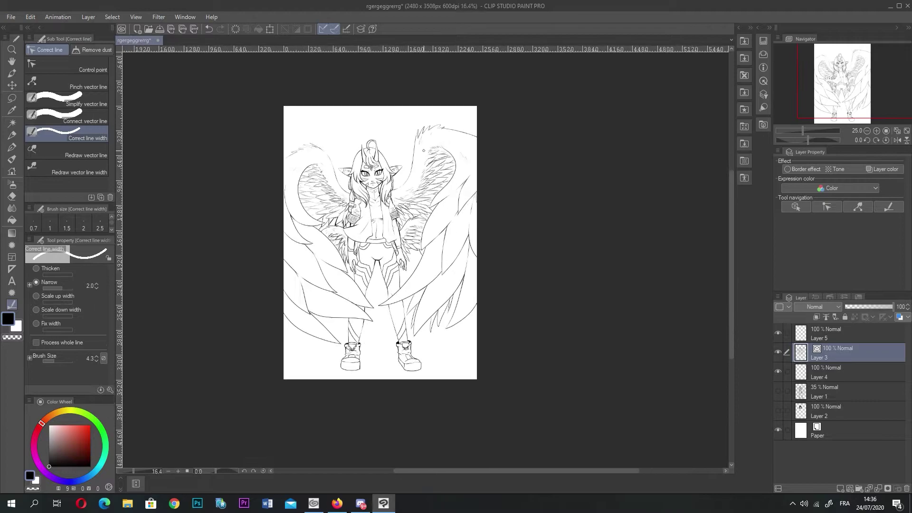
pyautogui.scroll(2, 424, 151)
pyautogui.scroll(-1, 380, 128)
pyautogui.scroll(1, 329, 106)
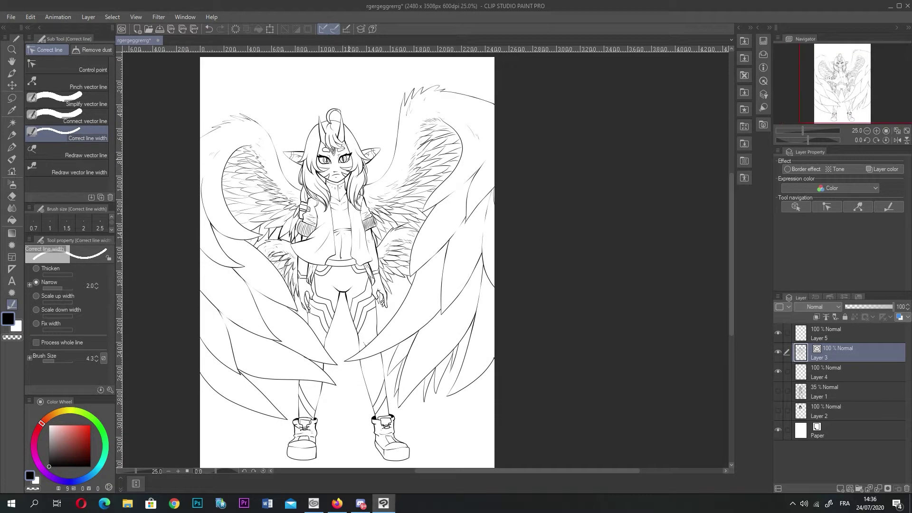
pyautogui.scroll(-1, 349, 190)
# - Hide Layer 5, auto-select the background around the figure to test the left-hand wing's upper outline for gaps, and clear the selection
pyautogui.click(12, 123)
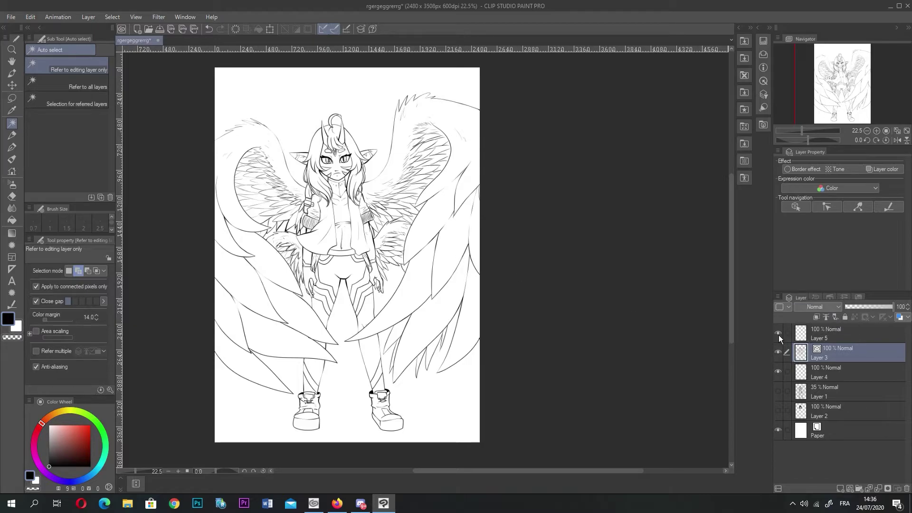
pyautogui.click(273, 92)
pyautogui.scroll(4, 273, 93)
pyautogui.scroll(6, 266, 119)
pyautogui.scroll(2, 284, 132)
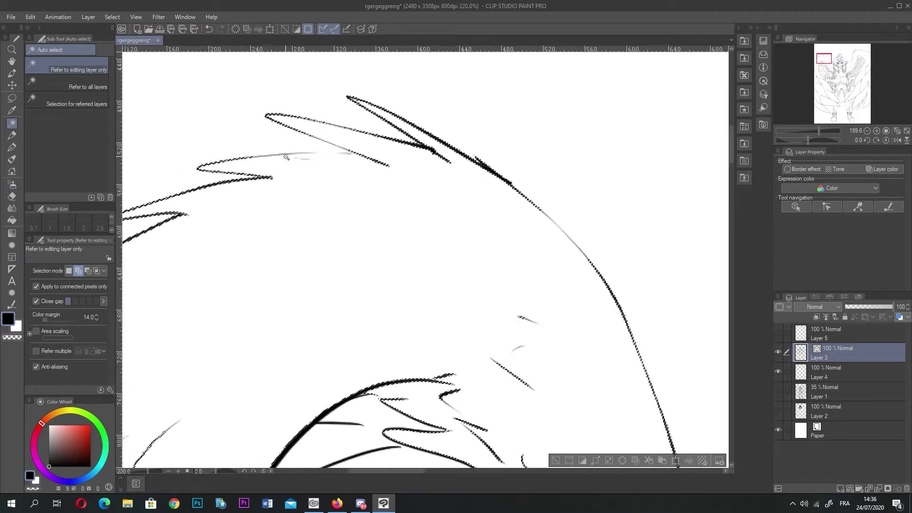
pyautogui.click(560, 460)
# - Close the gap in the left-hand wing's upper feather outline with a G-pen stroke reaching the neighbouring feather
pyautogui.click(12, 147)
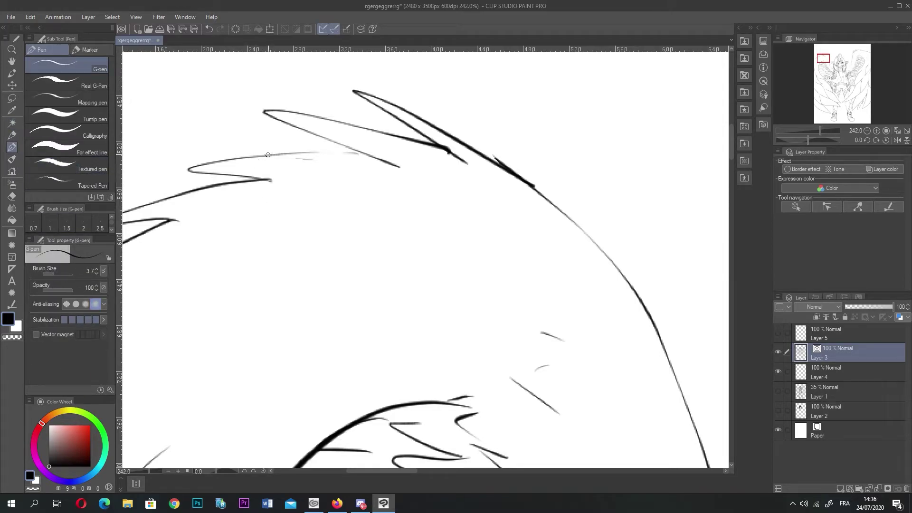
pyautogui.moveTo(247, 157); pyautogui.dragTo(394, 156)
pyautogui.hotkey('ctrl', 'z')
pyautogui.moveTo(249, 157); pyautogui.dragTo(372, 156)
pyautogui.hotkey('ctrl', 'z')
pyautogui.moveTo(265, 154); pyautogui.dragTo(416, 164)
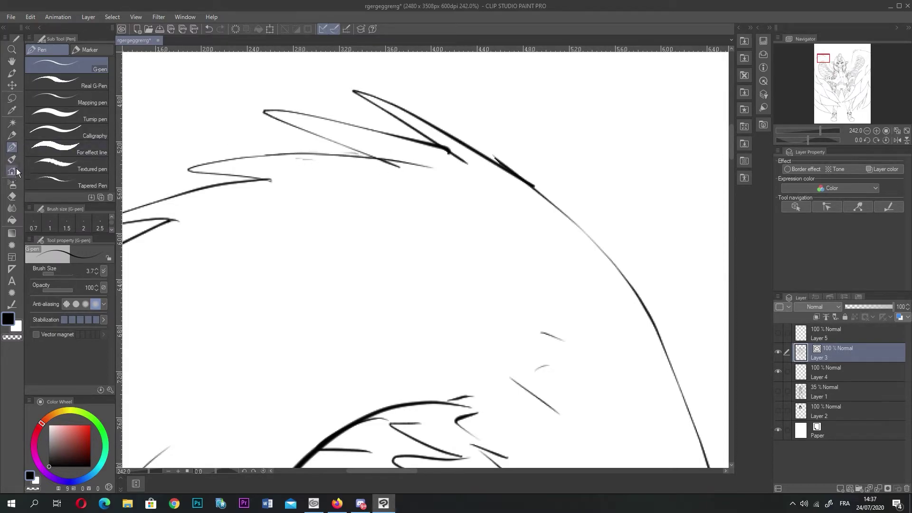
# - Trim the overshooting line ends on the left-hand wing's upper feathers with the Vector eraser at brush size 9.5
pyautogui.click(12, 195)
pyautogui.moveTo(399, 178)
pyautogui.mouseDown()
pyautogui.moveTo(411, 158)
pyautogui.moveTo(433, 176)
pyautogui.moveTo(397, 152)
pyautogui.mouseUp()
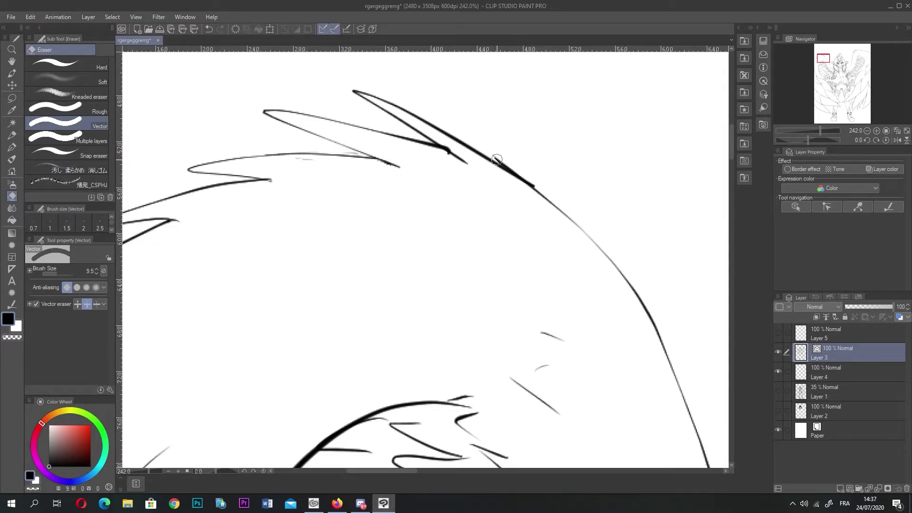
pyautogui.moveTo(499, 155); pyautogui.dragTo(505, 159)
# - Select the background above the character and wings with Auto select, referring to the editing layer only
pyautogui.scroll(-10, 523, 194)
pyautogui.scroll(-3, 459, 209)
pyautogui.click(12, 123)
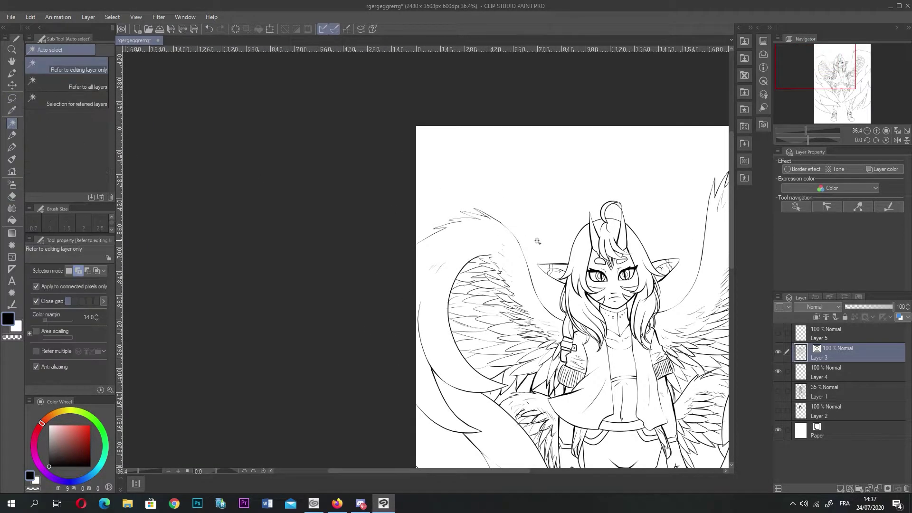
pyautogui.click(592, 194)
pyautogui.scroll(3, 471, 242)
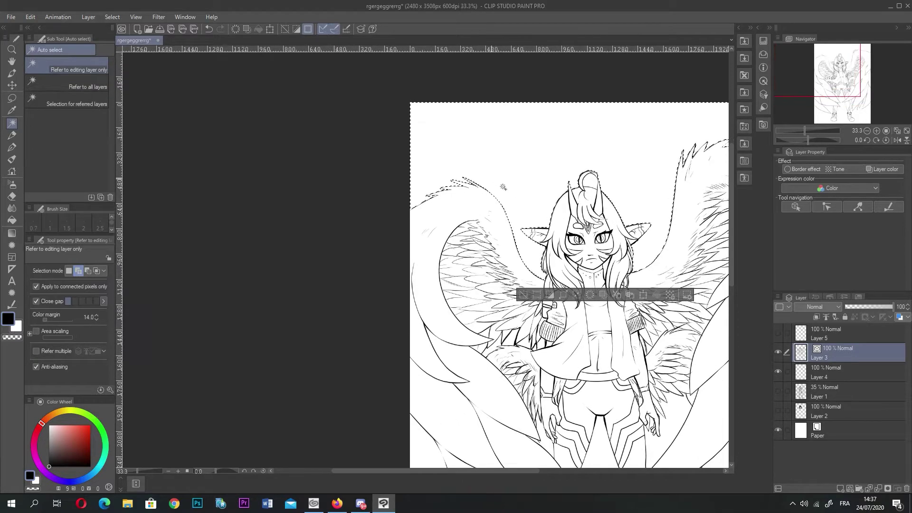
# - Examine the selection edge along the upper outlines of both wings and around the head for leaks
pyautogui.scroll(6, 463, 251)
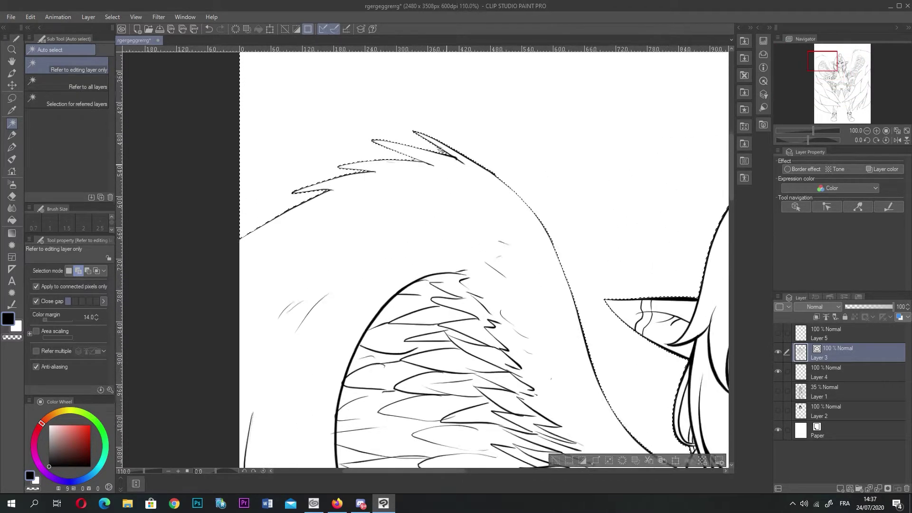
pyautogui.scroll(4, 425, 163)
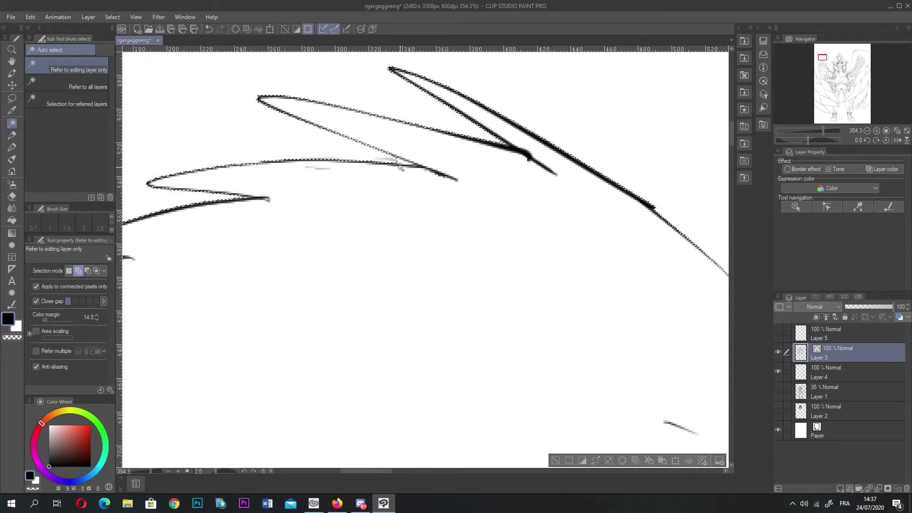
pyautogui.scroll(-5, 418, 201)
pyautogui.moveTo(389, 470); pyautogui.dragTo(558, 454)
pyautogui.scroll(-8, 493, 299)
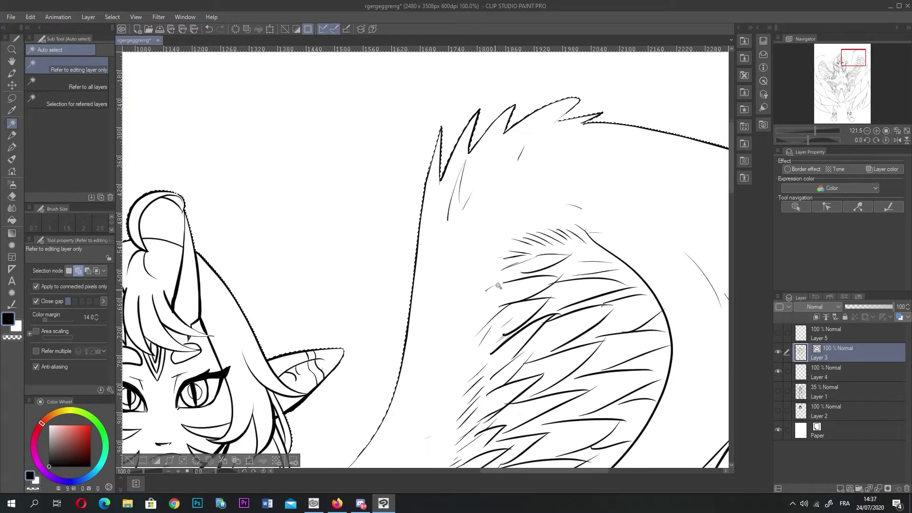
pyautogui.scroll(-3, 499, 180)
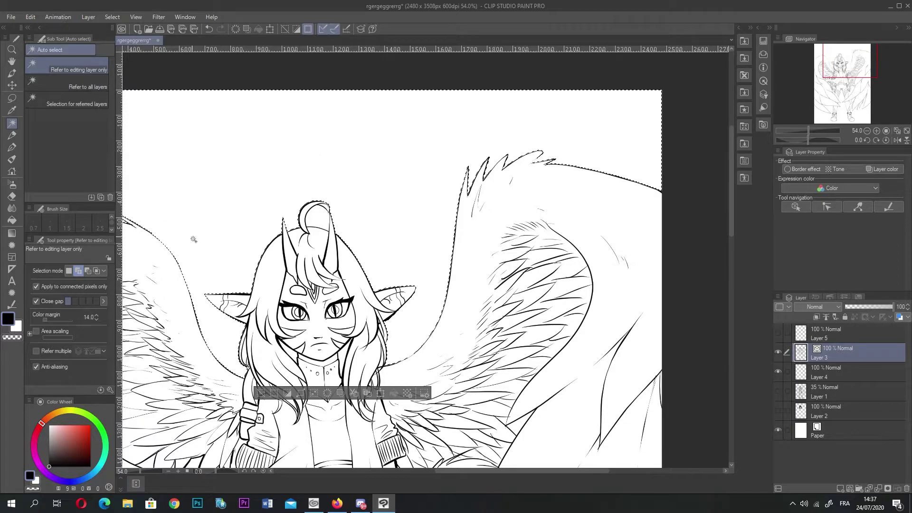
pyautogui.scroll(2, 278, 263)
pyautogui.scroll(-2, 278, 264)
pyautogui.scroll(4, 215, 220)
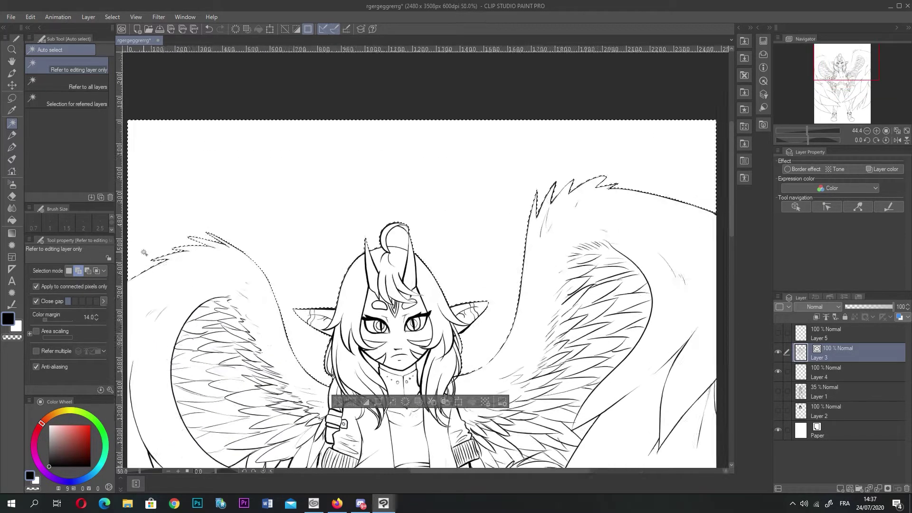
pyautogui.scroll(6, 214, 219)
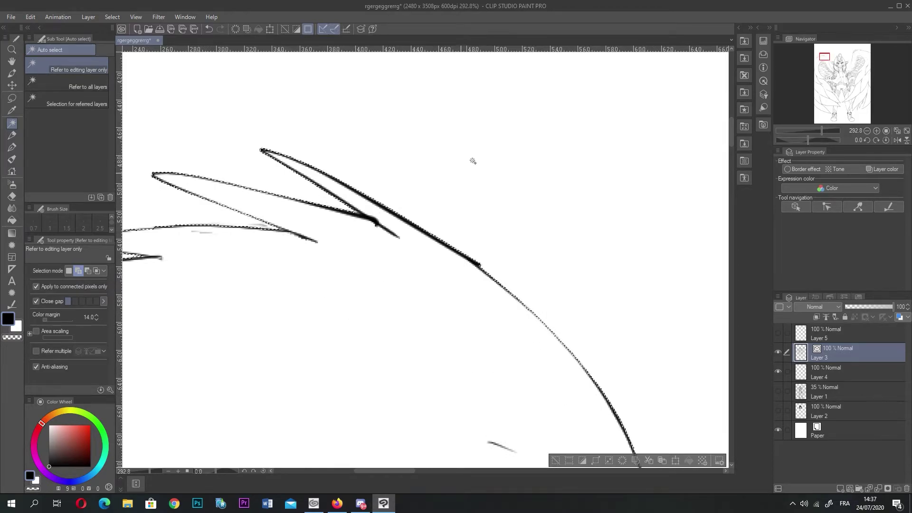
pyautogui.scroll(-6, 268, 223)
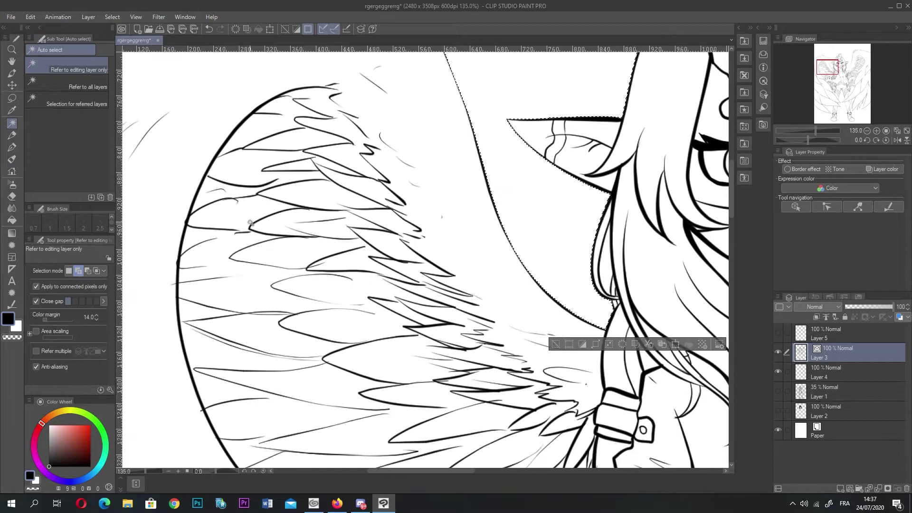
pyautogui.scroll(-3, 269, 223)
pyautogui.scroll(3, 330, 373)
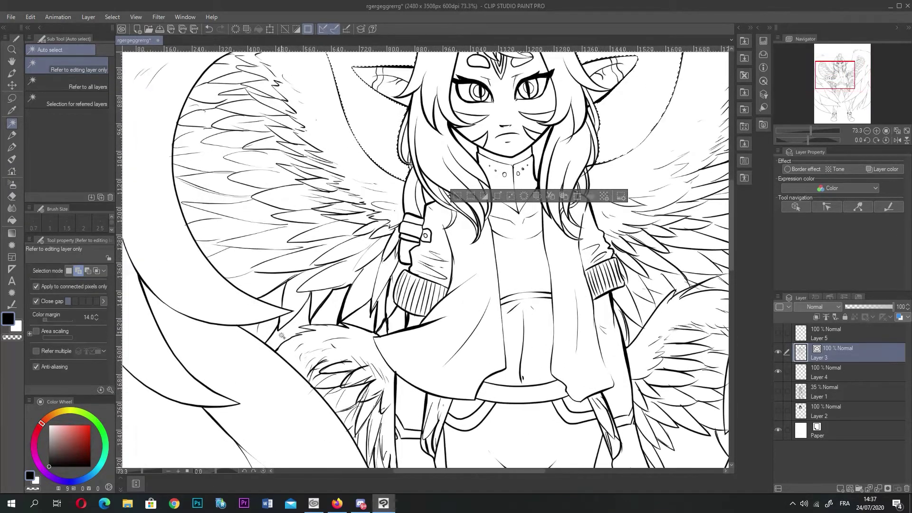
# - Add the small background gaps between the left-hand feathers, lower wing and jacket sleeve to the selection
pyautogui.click(285, 339)
pyautogui.scroll(3, 337, 323)
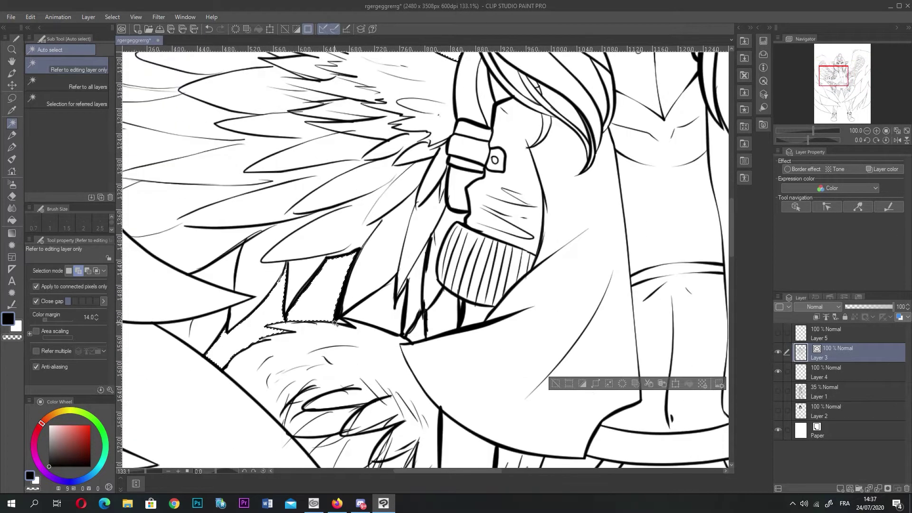
pyautogui.click(377, 305)
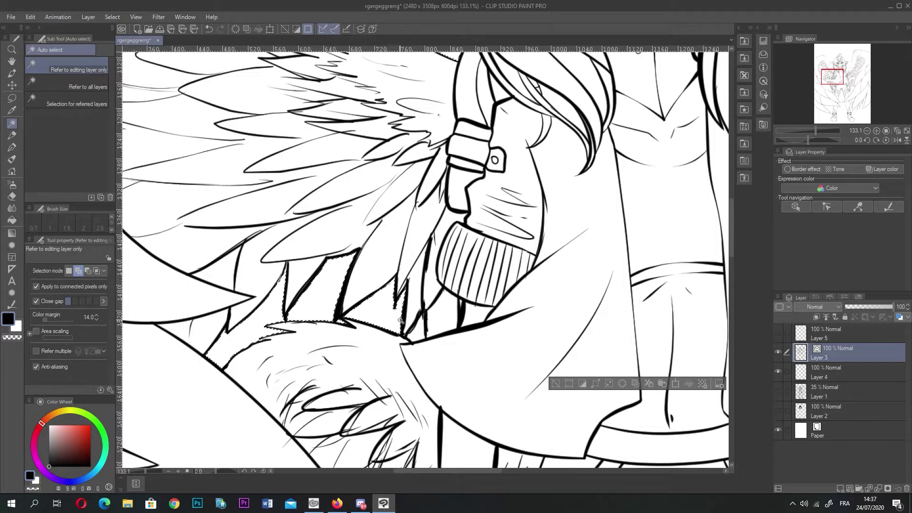
pyautogui.click(417, 337)
pyautogui.scroll(-4, 445, 320)
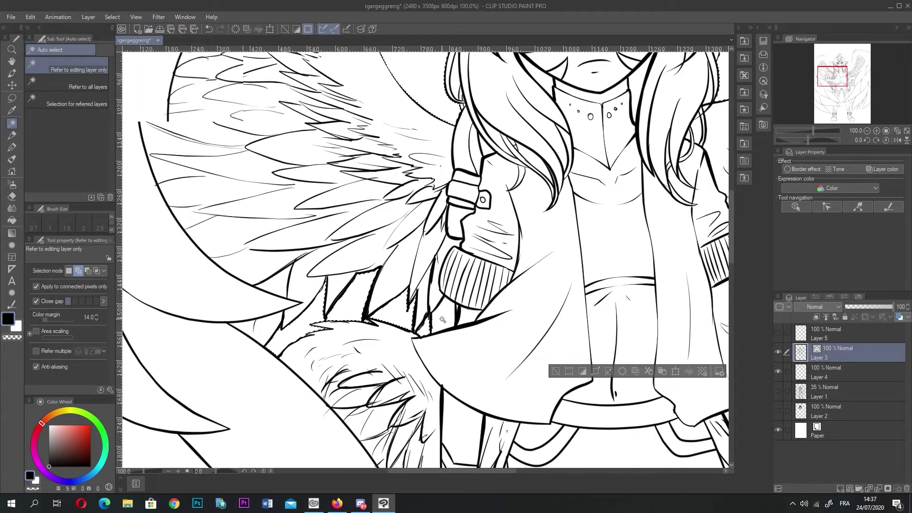
# - Add the background gap between the left-hand wing and the character's hand to the selection
pyautogui.scroll(-8, 629, 102)
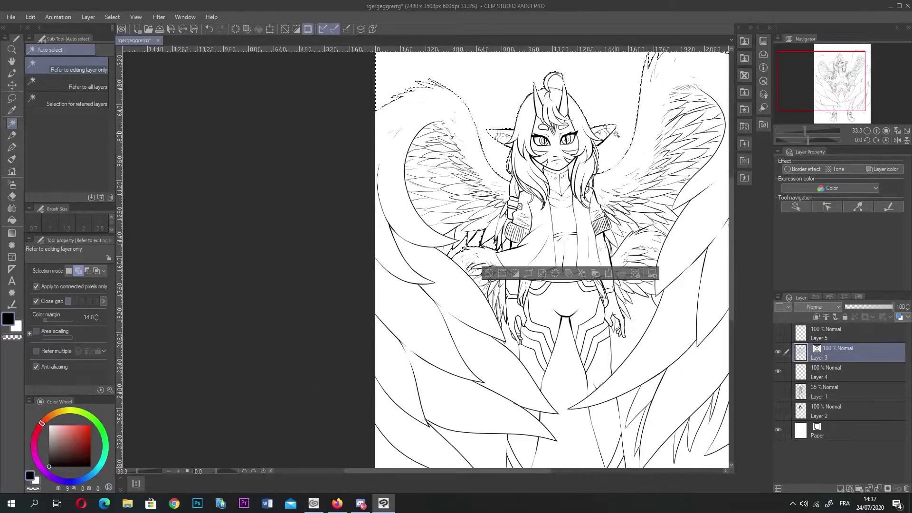
pyautogui.scroll(8, 557, 288)
pyautogui.scroll(4, 529, 233)
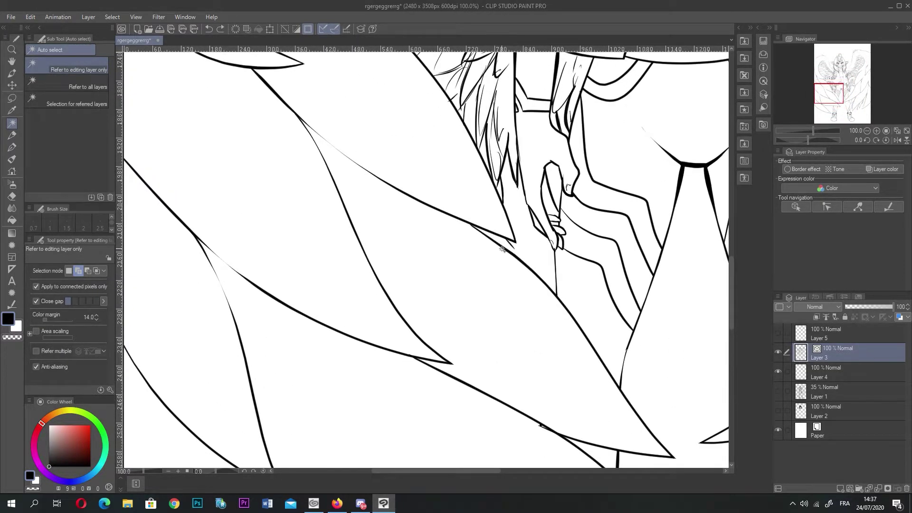
pyautogui.click(528, 243)
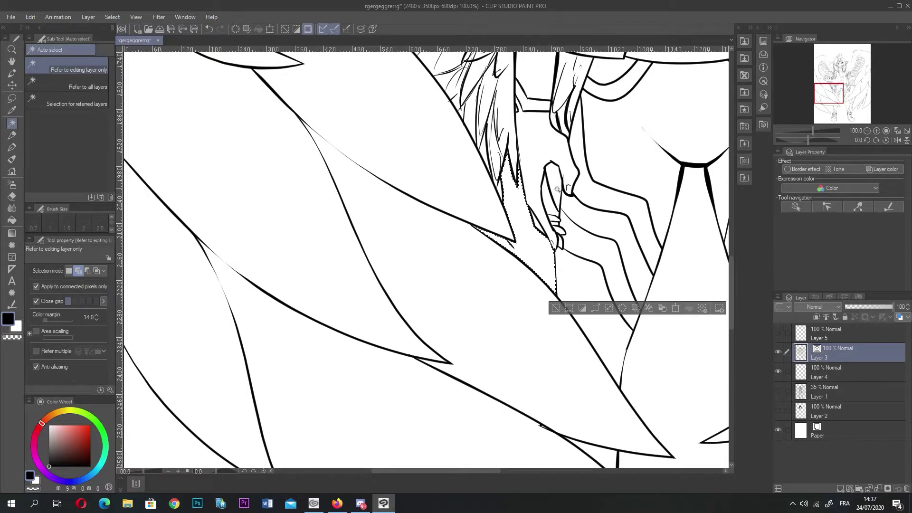
# - Add the lower background around the legs, boots and wing tips to the selection
pyautogui.scroll(-3, 557, 158)
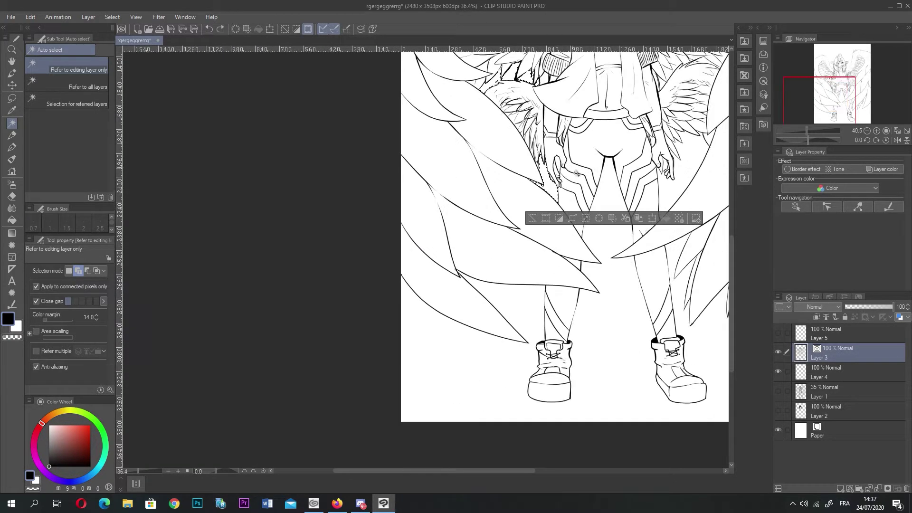
pyautogui.scroll(1, 549, 172)
pyautogui.scroll(-1, 589, 180)
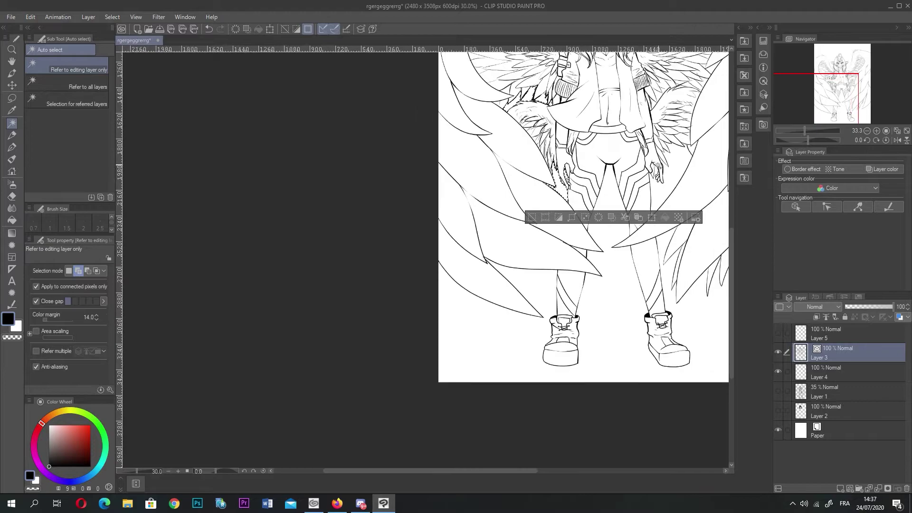
pyautogui.moveTo(455, 468); pyautogui.dragTo(533, 474)
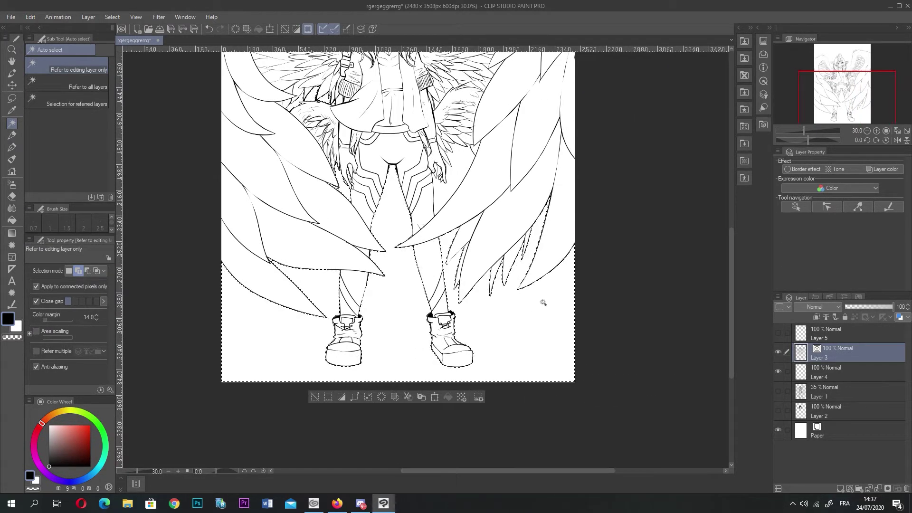
pyautogui.scroll(2, 569, 274)
pyautogui.scroll(-2, 554, 230)
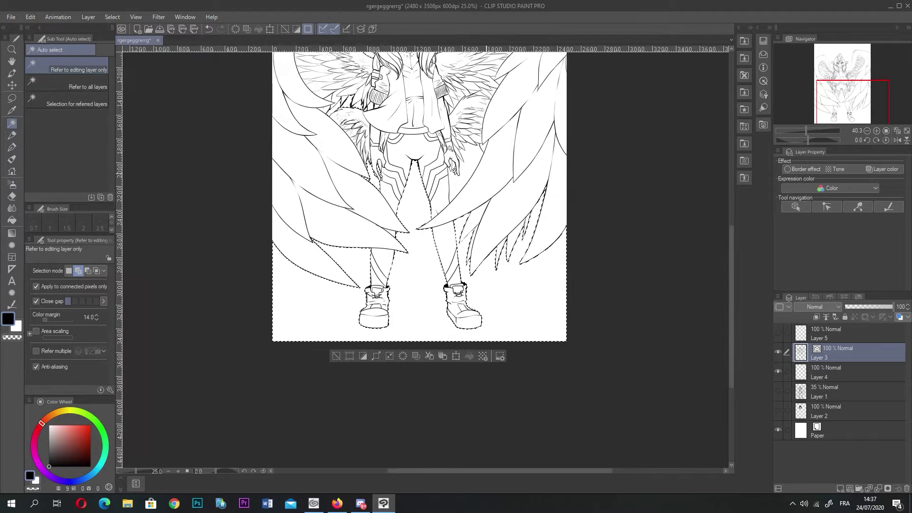
# - Add the background gap between the right-hand hand and large wing to the selection, and check the selection's coverage across the page
pyautogui.scroll(1, 490, 110)
pyautogui.scroll(2, 491, 110)
pyautogui.scroll(1, 475, 143)
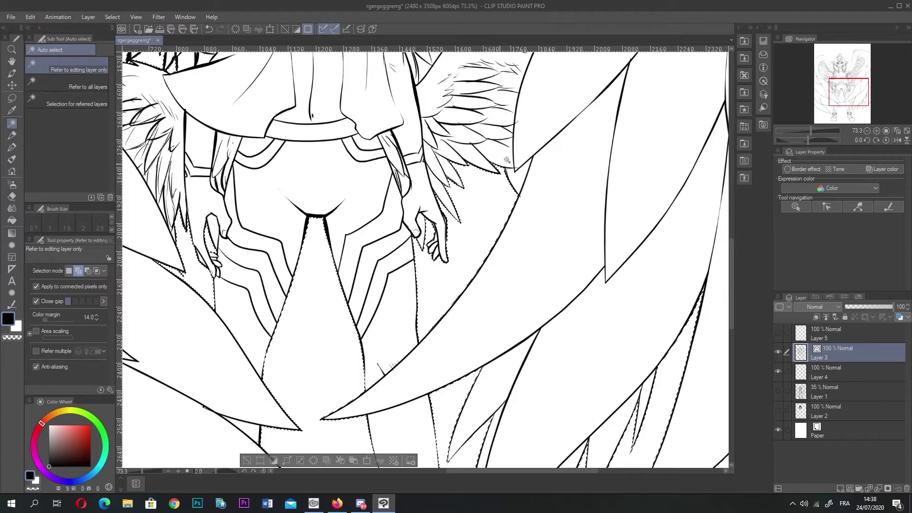
pyautogui.scroll(-1, 512, 153)
pyautogui.scroll(-1, 512, 153)
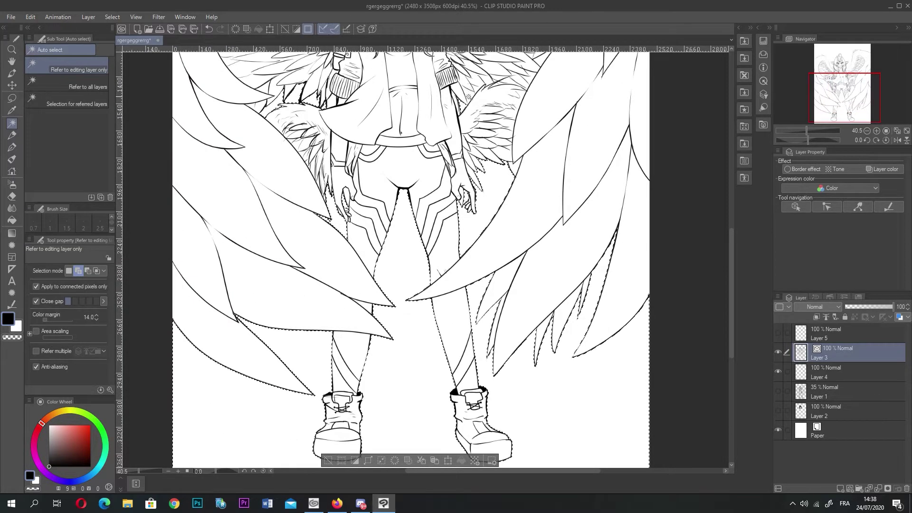
pyautogui.scroll(2, 482, 86)
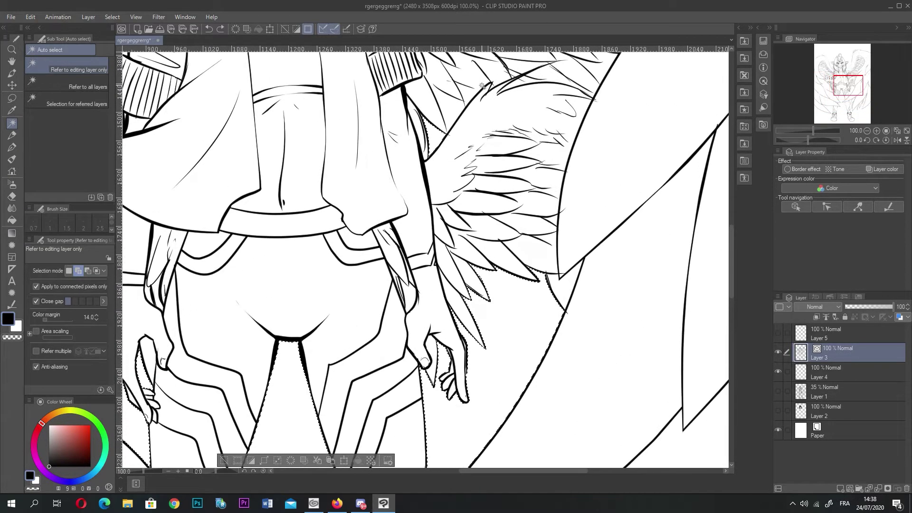
pyautogui.scroll(-4, 482, 87)
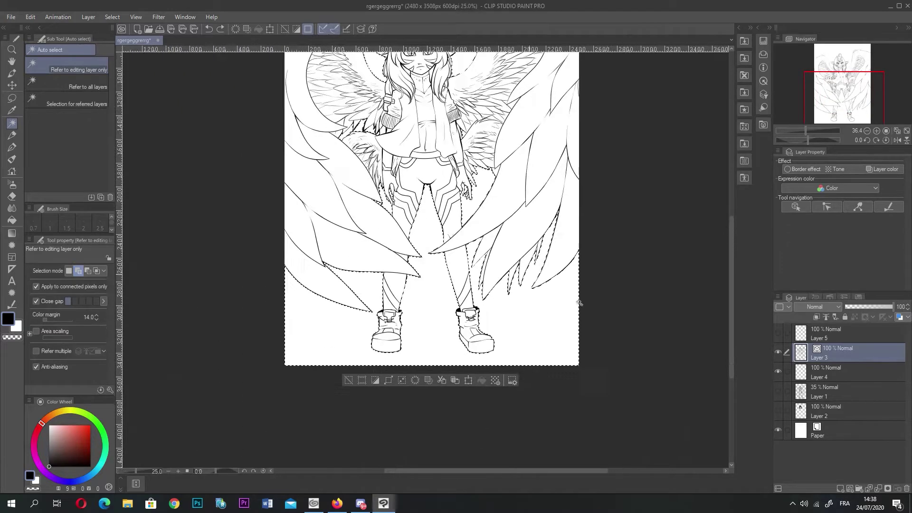
pyautogui.moveTo(731, 256); pyautogui.dragTo(731, 196)
pyautogui.scroll(-1, 596, 271)
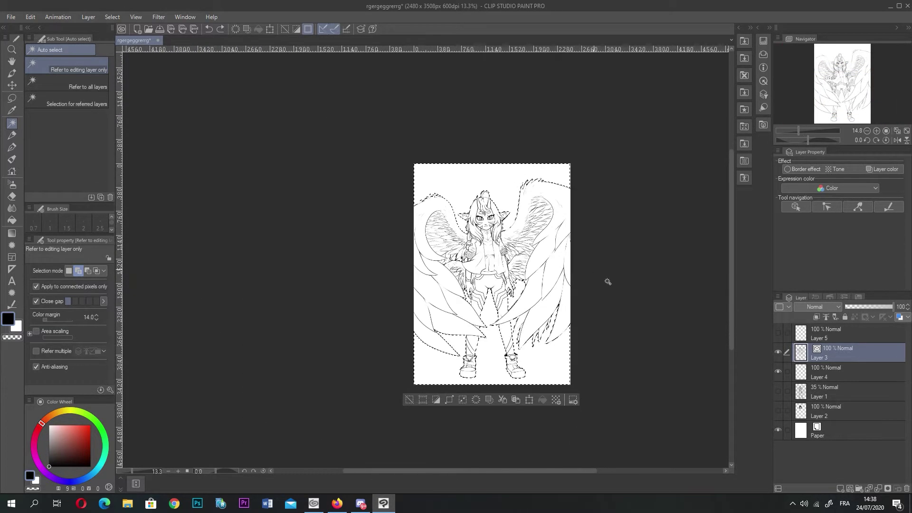
# - On Layer 4, invert the background selection, fill the whole figure with light grey, and clear the selection
pyautogui.scroll(2, 488, 147)
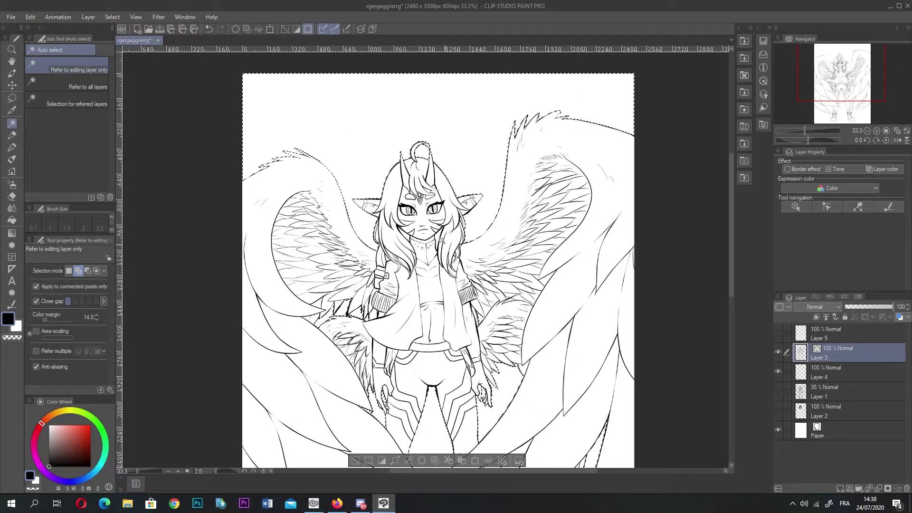
pyautogui.scroll(-4, 445, 240)
pyautogui.scroll(2, 595, 363)
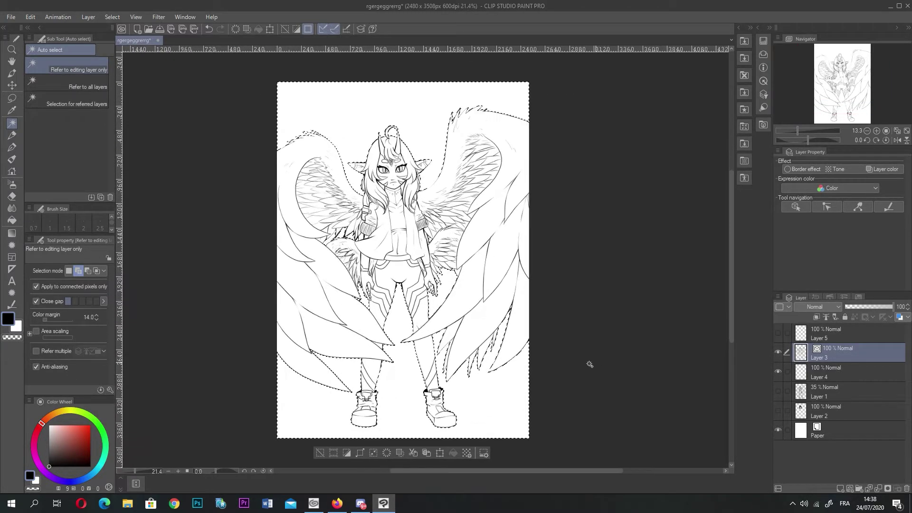
pyautogui.click(845, 375)
pyautogui.moveTo(50, 429)
pyautogui.mouseDown()
pyautogui.moveTo(42, 423)
pyautogui.moveTo(2, 440)
pyautogui.mouseUp()
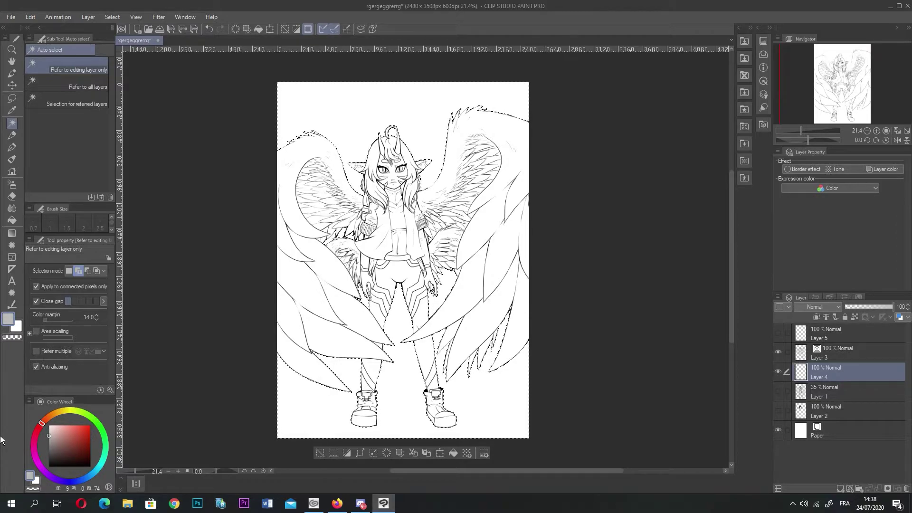
pyautogui.click(453, 453)
pyautogui.hotkey('ctrl', 'z')
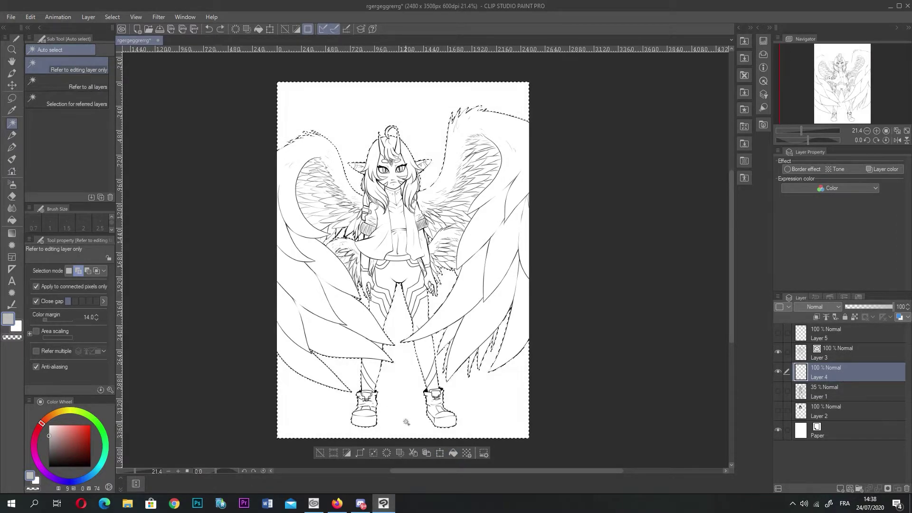
pyautogui.click(347, 453)
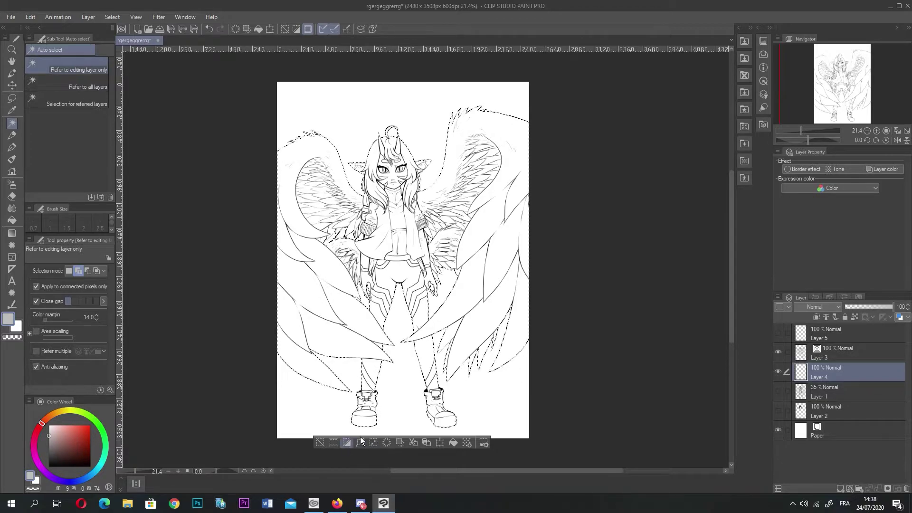
pyautogui.click(452, 443)
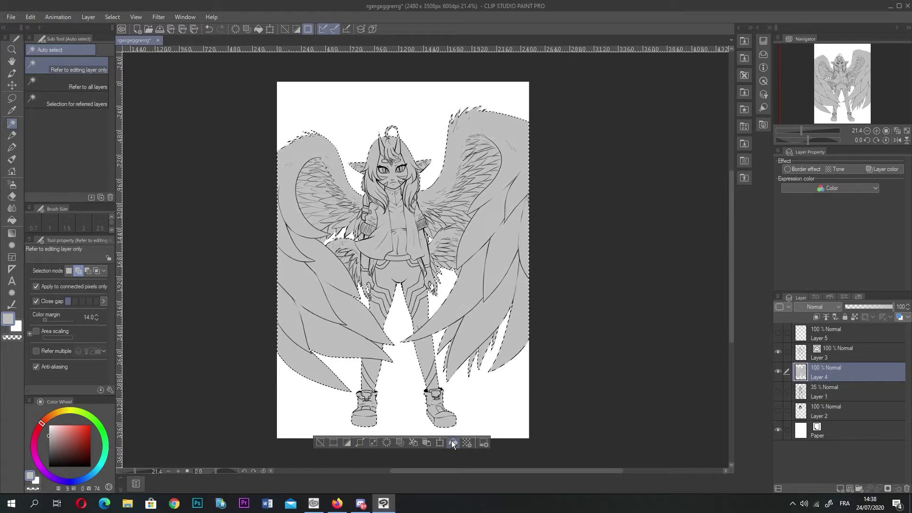
pyautogui.click(320, 444)
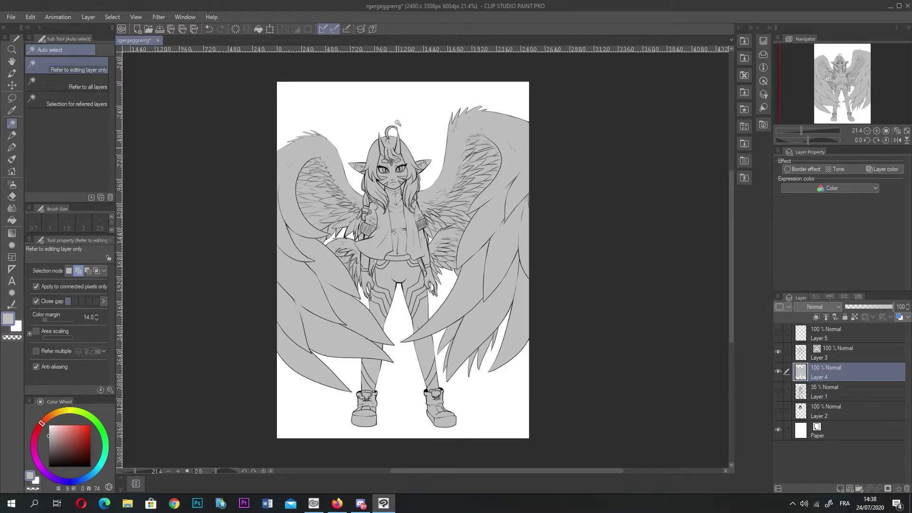
# - Erase the grey fill with the Hard eraser in the background gap between the right-hand sleeve feathers and the lower wing
pyautogui.scroll(18, 398, 139)
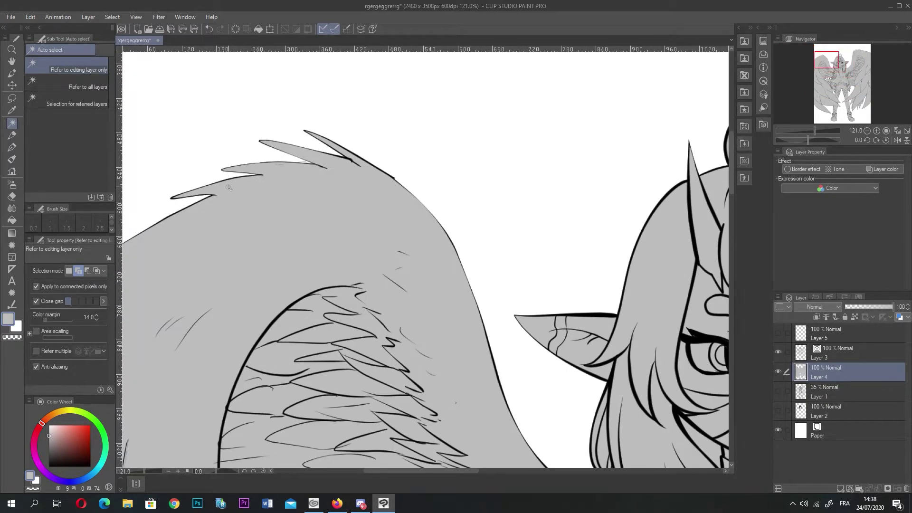
pyautogui.scroll(-7, 228, 187)
pyautogui.scroll(2, 490, 322)
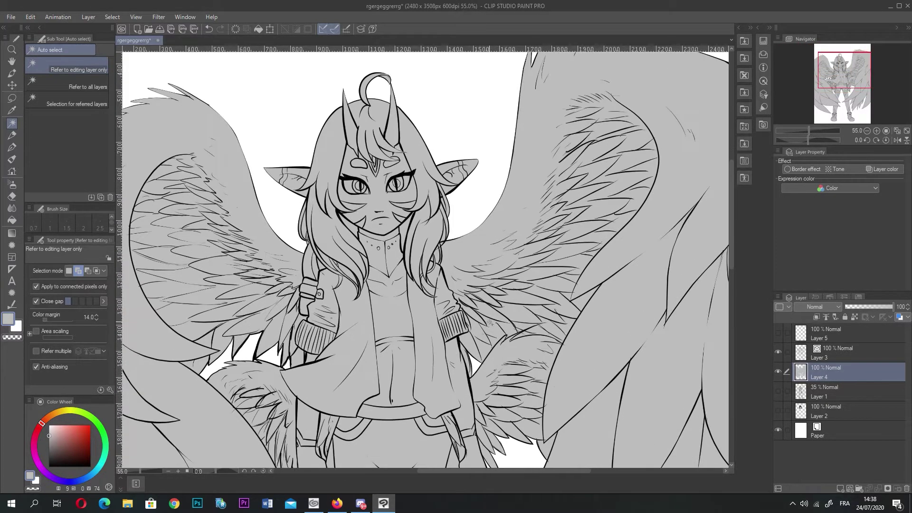
pyautogui.scroll(-1, 490, 323)
pyautogui.scroll(4, 490, 322)
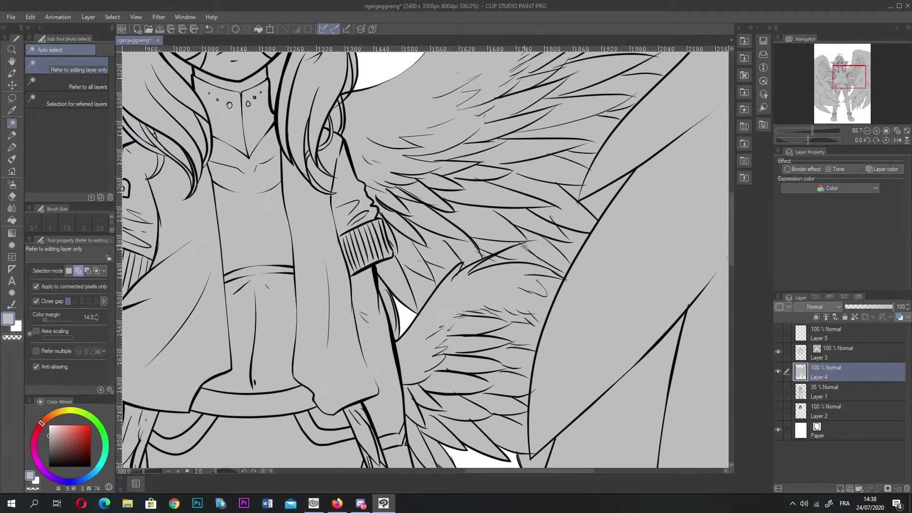
pyautogui.click(12, 196)
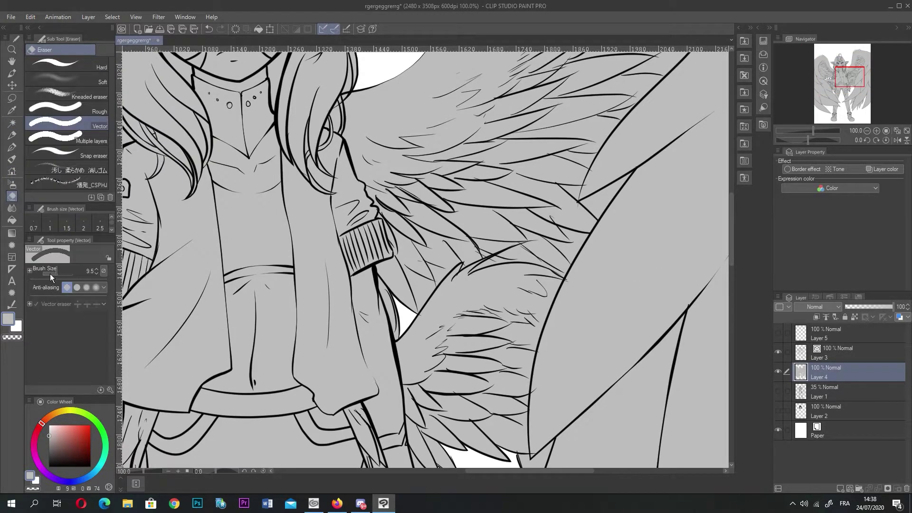
pyautogui.click(66, 64)
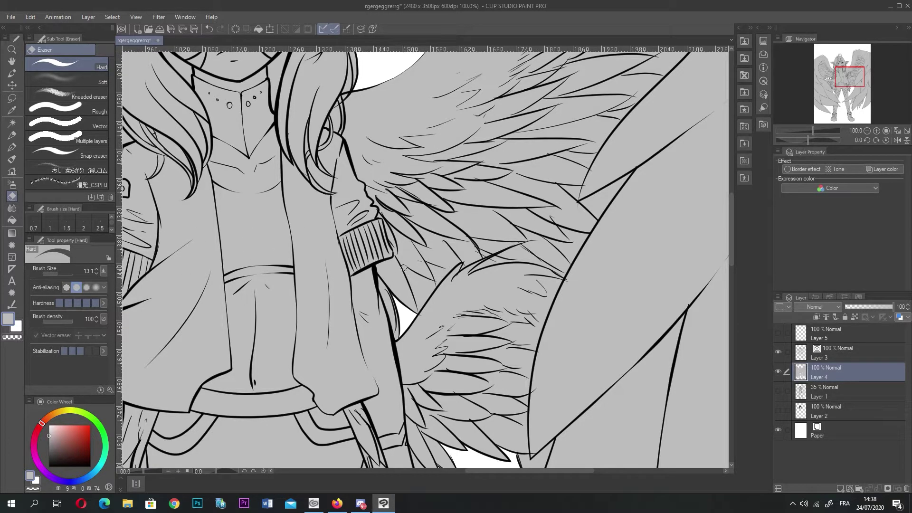
pyautogui.moveTo(398, 260)
pyautogui.mouseDown()
pyautogui.moveTo(415, 290)
pyautogui.moveTo(419, 279)
pyautogui.mouseUp()
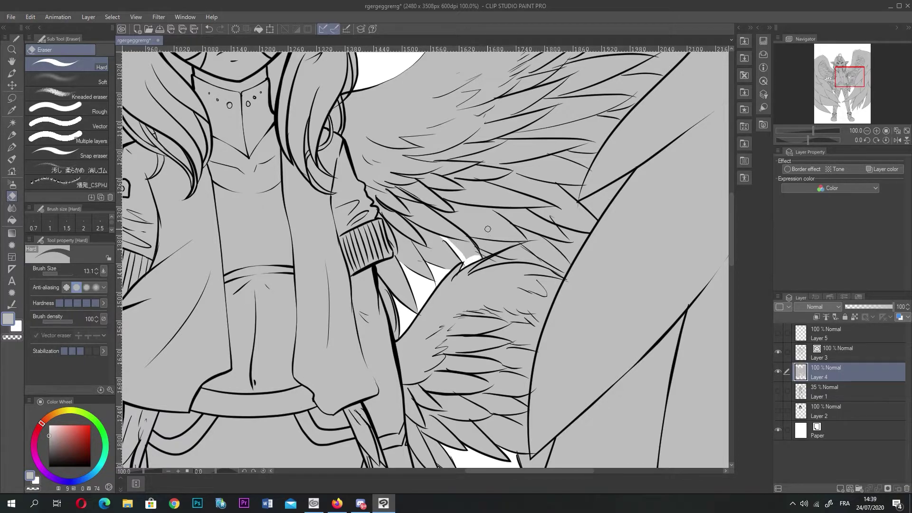
# - Undo the last eraser strokes among the feathers above the right-hand lower wing
pyautogui.hotkey('ctrl', 'z')
pyautogui.moveTo(460, 245); pyautogui.dragTo(466, 241)
pyautogui.hotkey('ctrl', 'z')
pyautogui.hotkey('ctrl', 'z')
pyautogui.scroll(2, 478, 244)
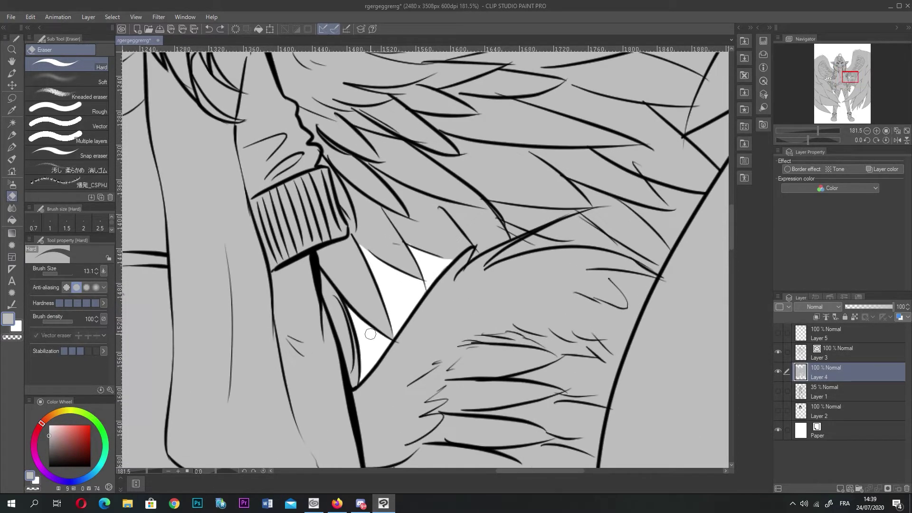
# - Examine the grey fill across the page, hiding the line art on Layer 3 to inspect the bare silhouette and showing it again
pyautogui.scroll(-6, 367, 334)
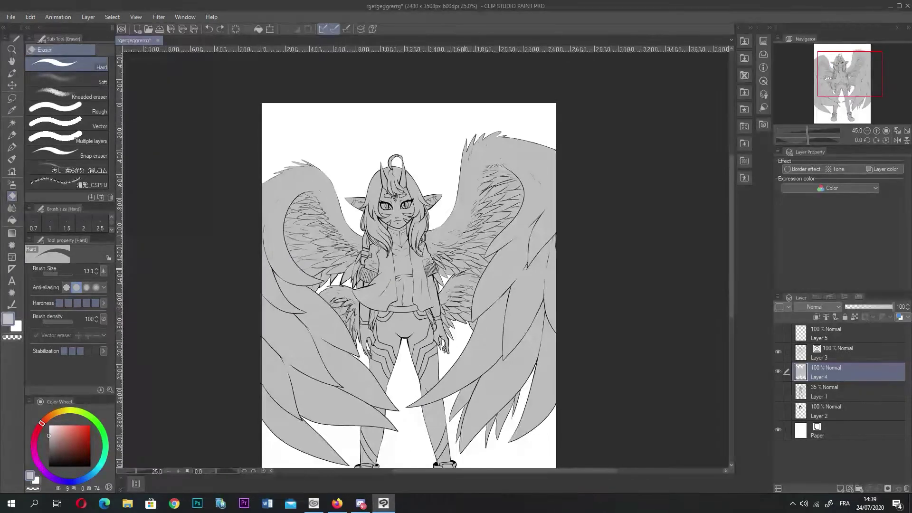
pyautogui.scroll(-6, 465, 269)
pyautogui.scroll(5, 513, 375)
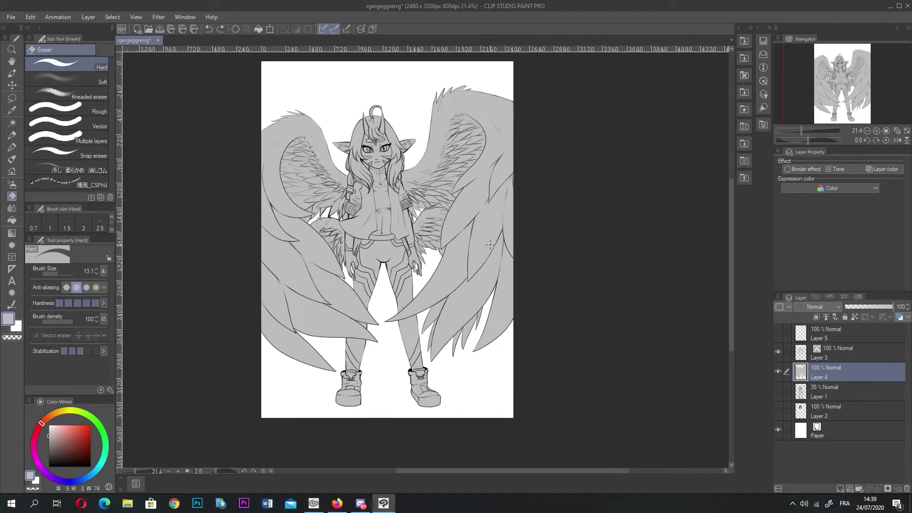
pyautogui.scroll(4, 397, 101)
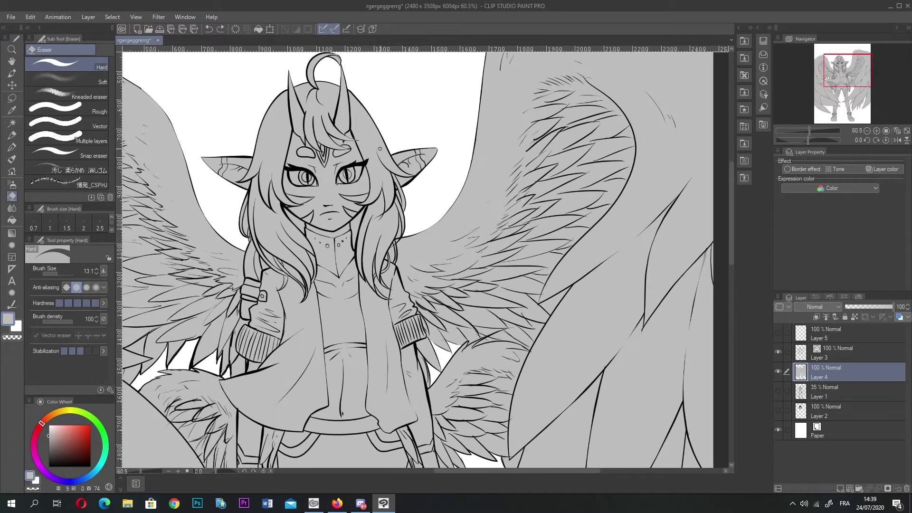
pyautogui.scroll(-3, 379, 150)
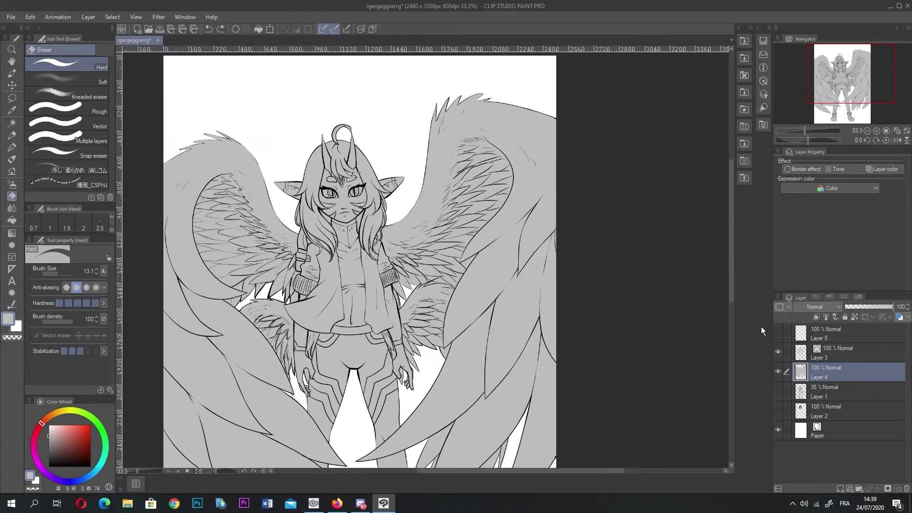
pyautogui.click(777, 352)
pyautogui.scroll(-3, 301, 204)
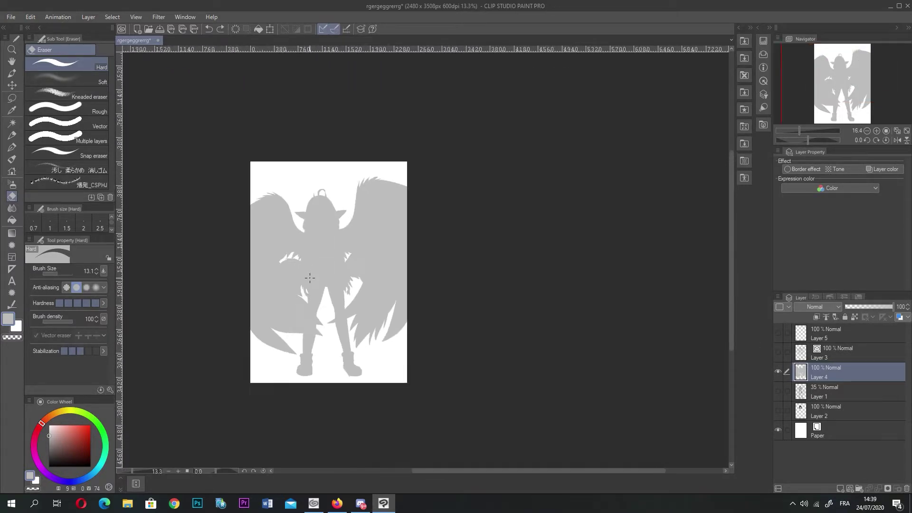
pyautogui.scroll(1, 303, 293)
pyautogui.click(778, 352)
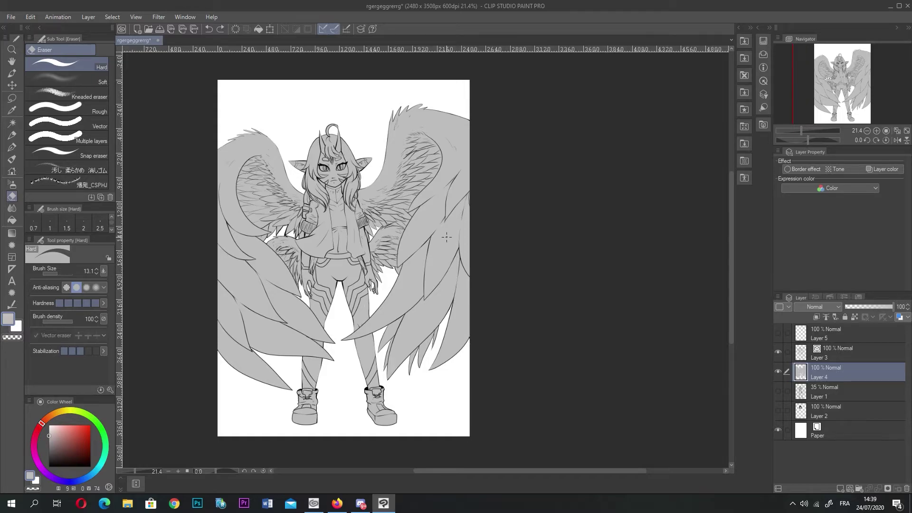
# - Try selecting the grey silhouette on Layer 4 with Auto select, and undo the selection
pyautogui.click(86, 17)
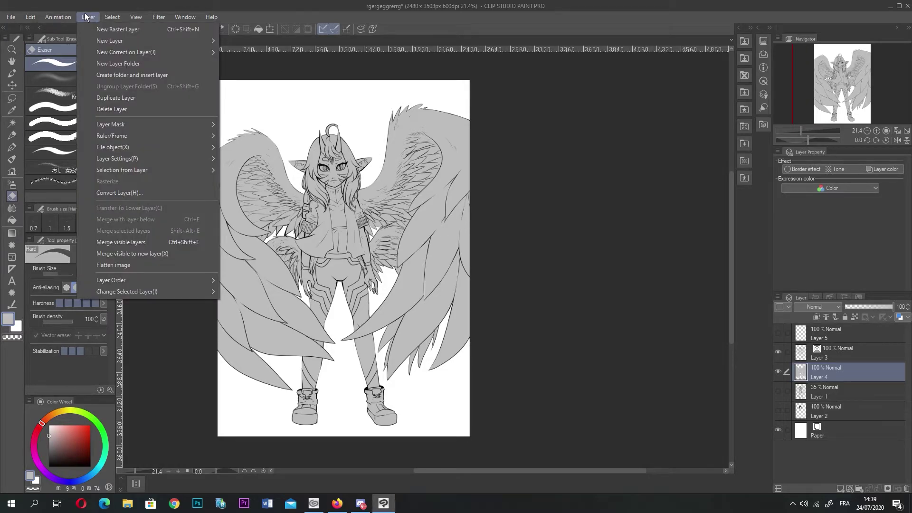
pyautogui.moveTo(106, 17)
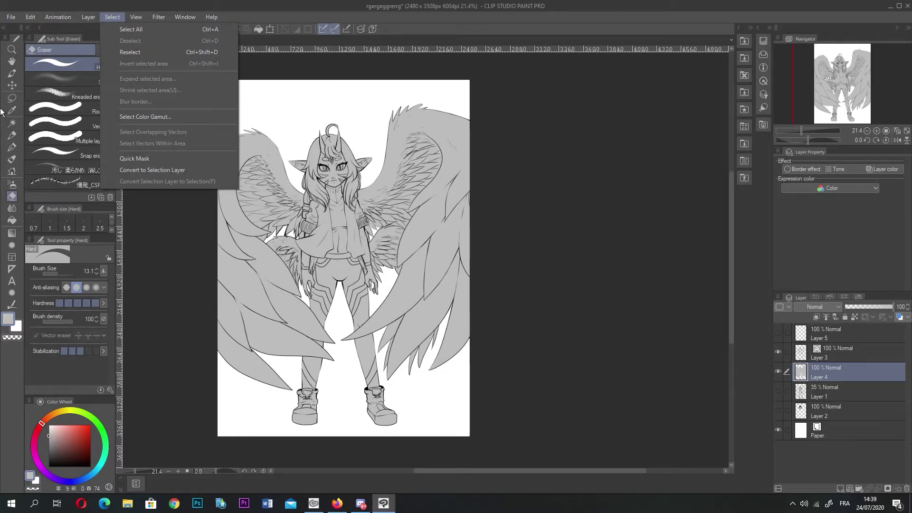
pyautogui.click(12, 123)
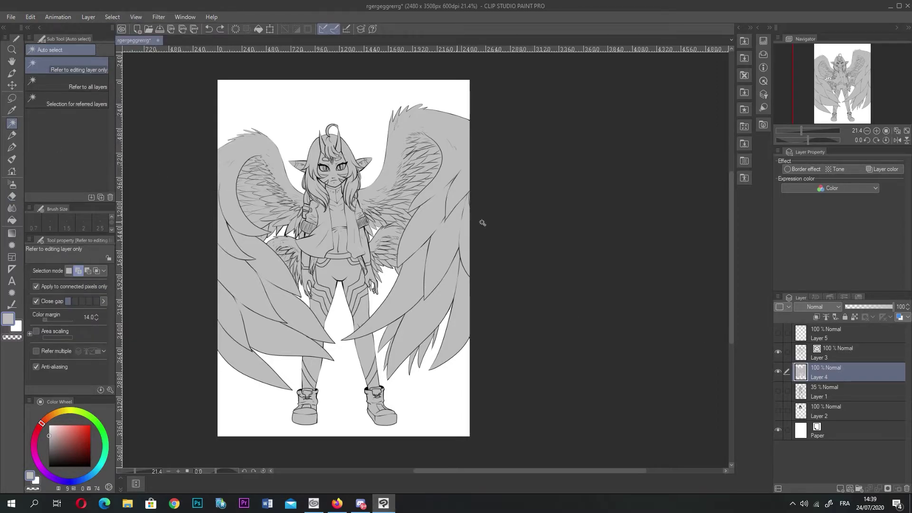
pyautogui.click(317, 228)
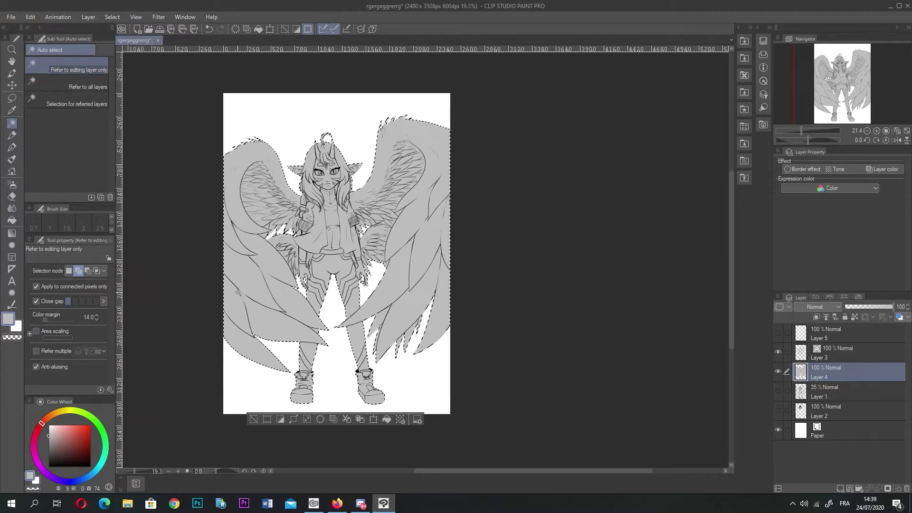
pyautogui.scroll(1, 220, 360)
pyautogui.scroll(2, 254, 281)
pyautogui.scroll(-6, 347, 189)
pyautogui.scroll(3, 444, 171)
pyautogui.hotkey('ctrl', 'z')
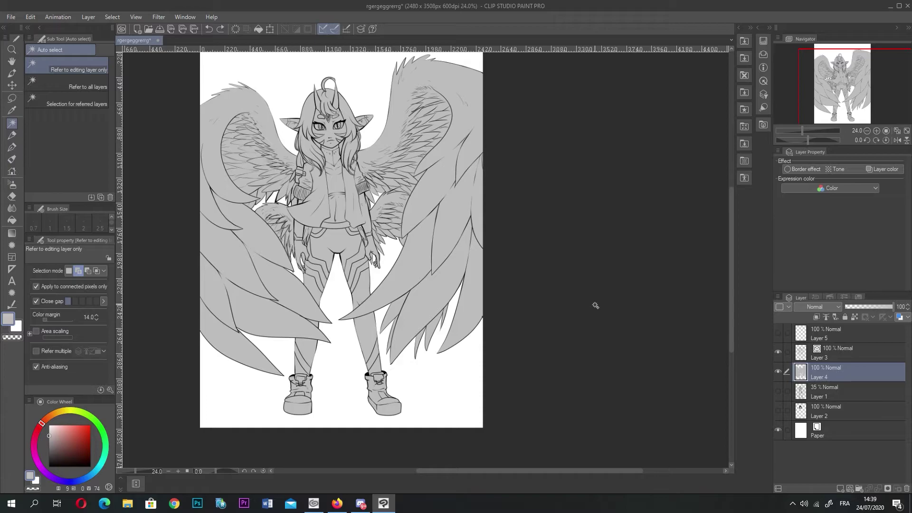
# - Turn on the layer color effect for the line art on Layer 3 and set its layer color to dark purple
pyautogui.scroll(3, 351, 233)
pyautogui.scroll(-5, 295, 209)
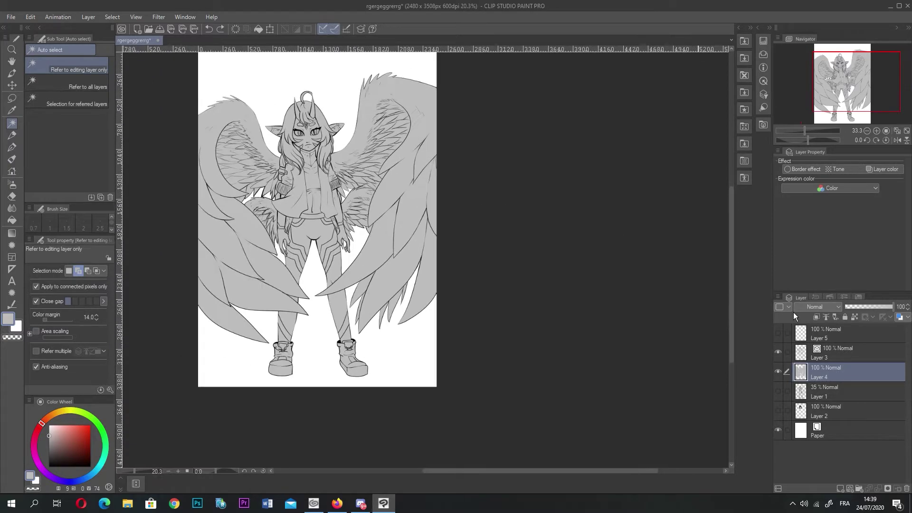
pyautogui.click(857, 352)
pyautogui.scroll(1, 165, 125)
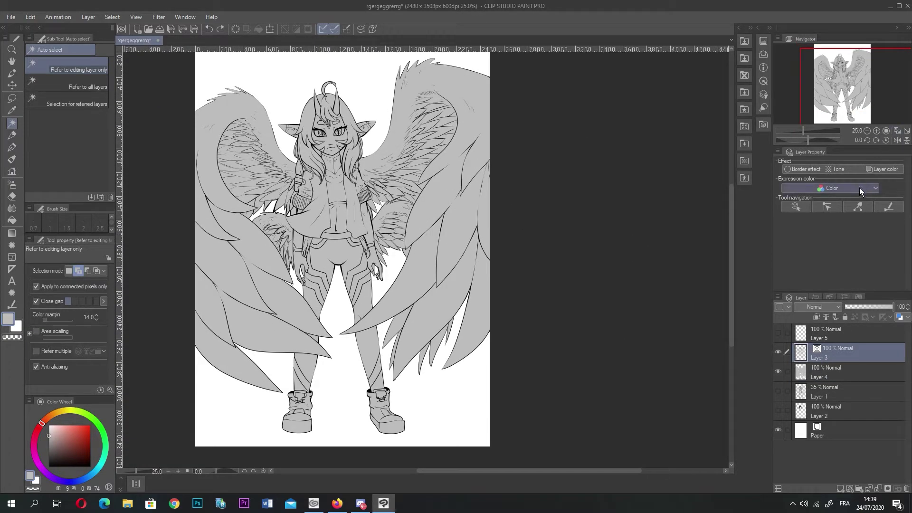
pyautogui.click(884, 169)
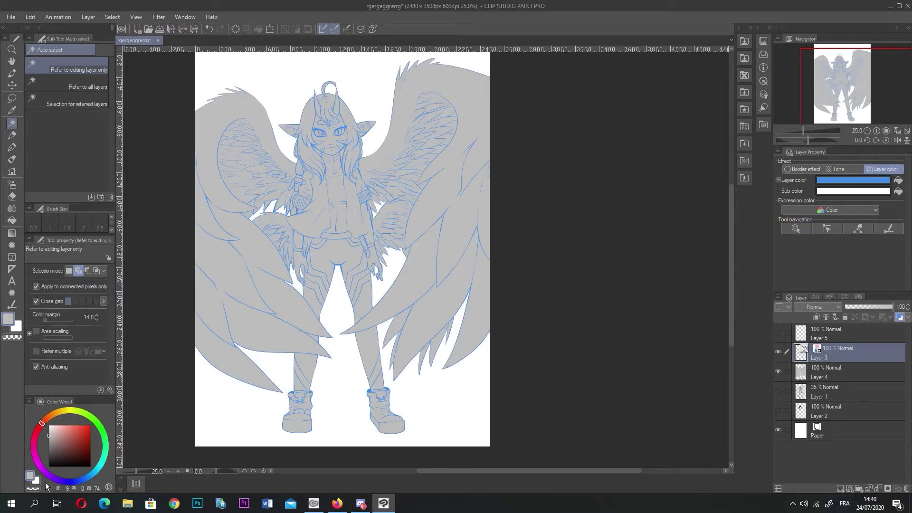
pyautogui.click(48, 475)
pyautogui.click(86, 449)
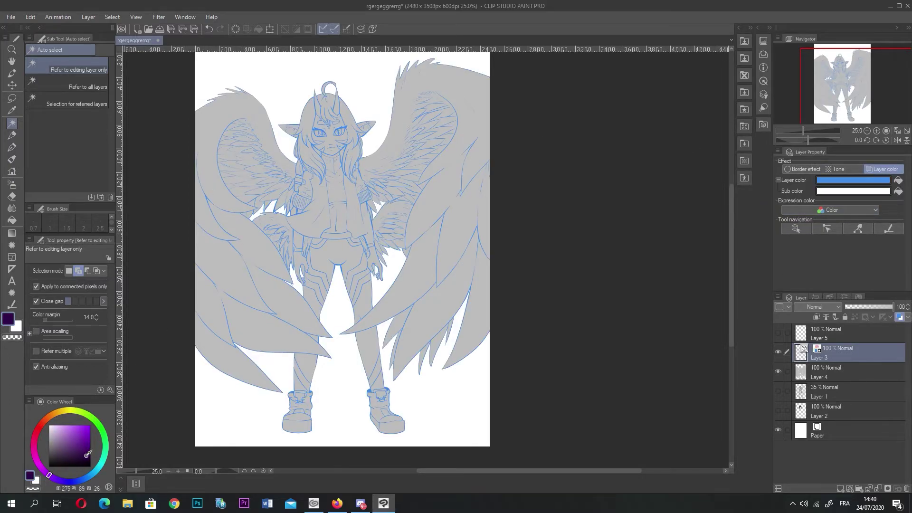
pyautogui.click(898, 180)
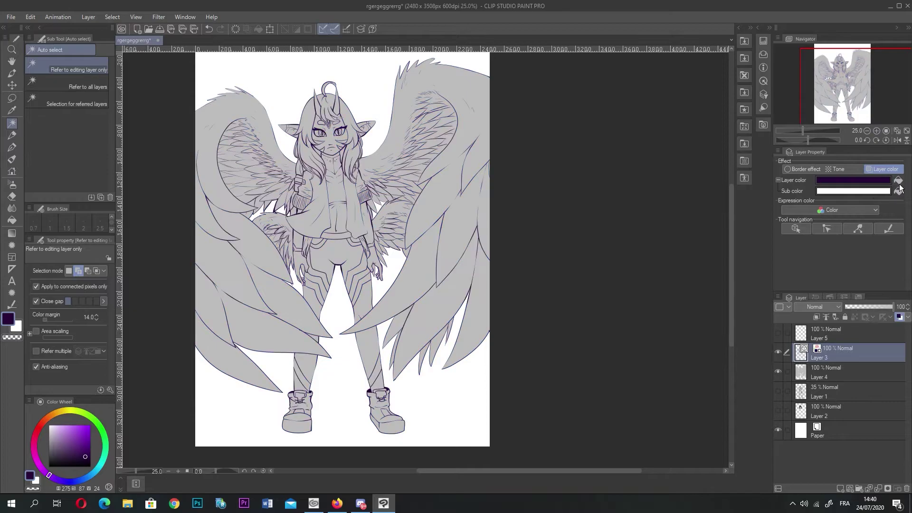
# - Set the line art's sub color to dark purple as well, and change its layer color to a darker, near-black purple
pyautogui.click(899, 191)
pyautogui.scroll(3, 304, 319)
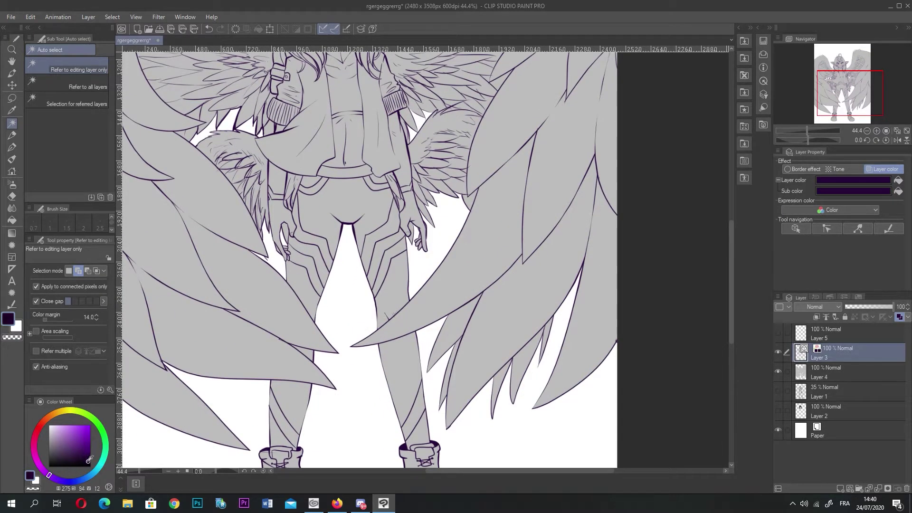
pyautogui.click(899, 181)
pyautogui.scroll(-3, 396, 146)
pyautogui.scroll(2, 395, 147)
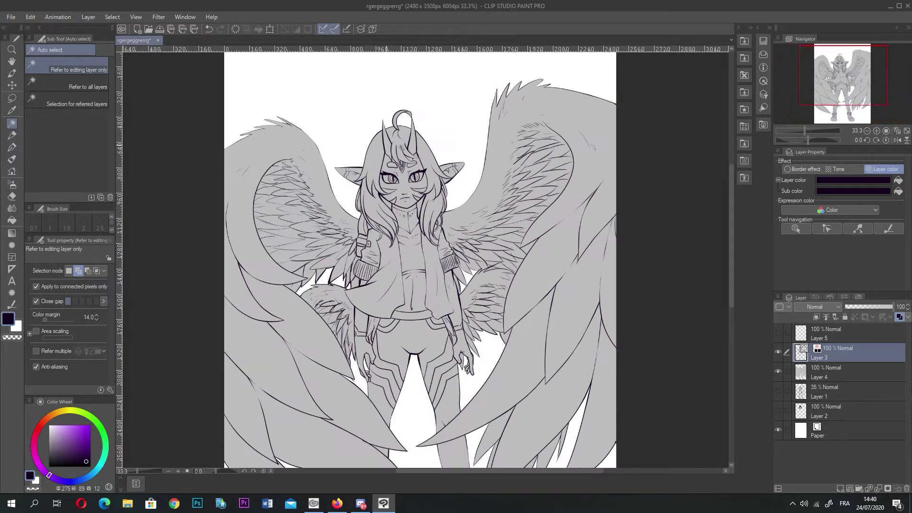
# - Add a new raster layer directly above the grey fill on Layer 4, below the line art
pyautogui.scroll(2, 395, 147)
pyautogui.scroll(1, 694, 333)
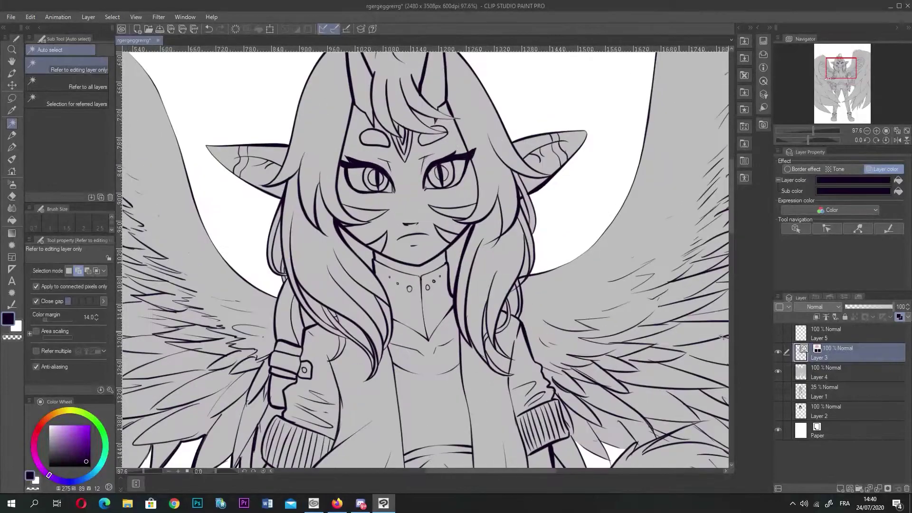
pyautogui.click(841, 371)
pyautogui.click(837, 489)
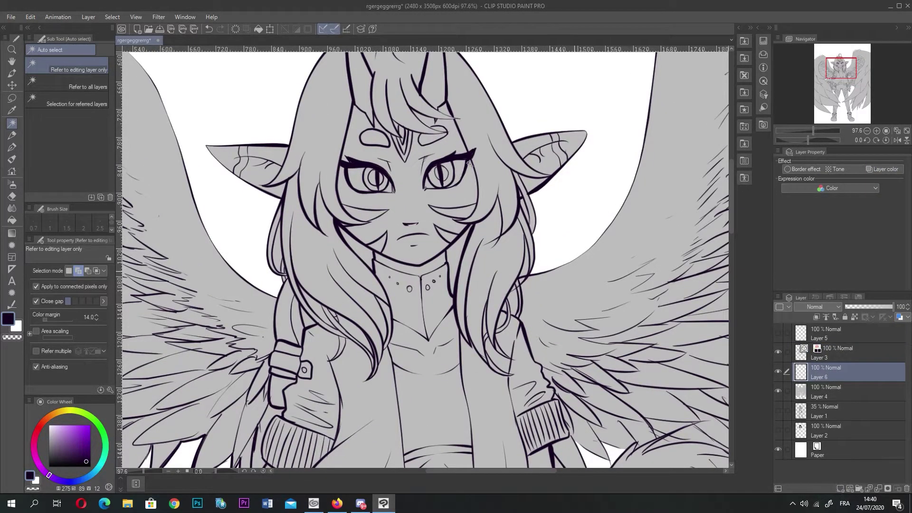
pyautogui.scroll(-3, 497, 148)
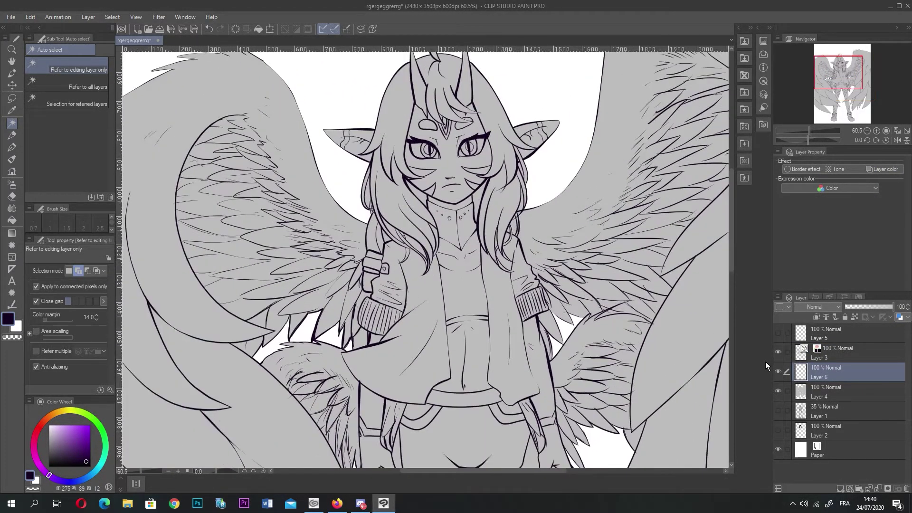
# - Select the whites of both eyes with Auto select on the line art in Layer 3
pyautogui.scroll(3, 428, 170)
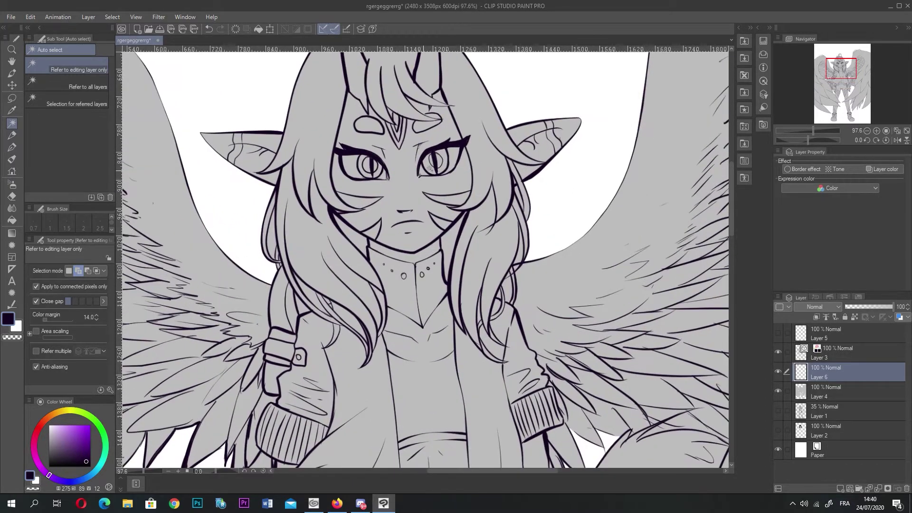
pyautogui.scroll(2, 433, 183)
pyautogui.scroll(1, 433, 183)
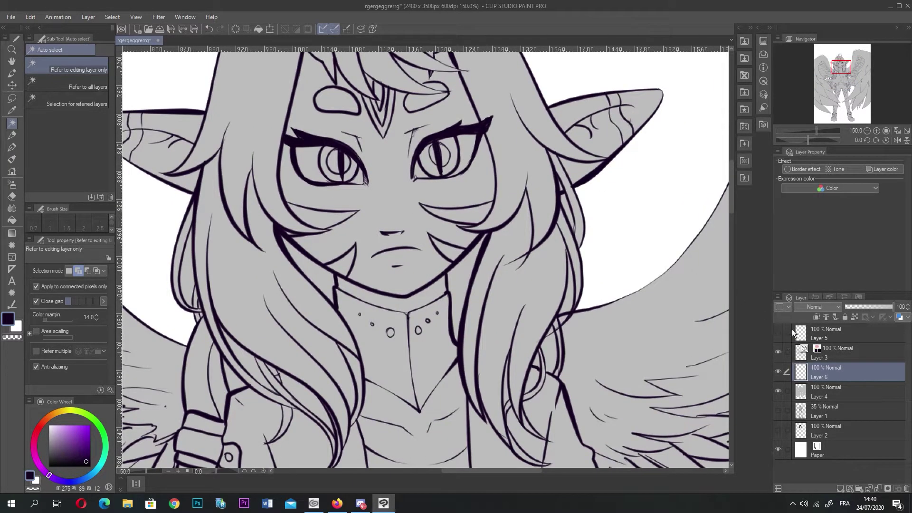
pyautogui.click(839, 350)
pyautogui.click(307, 157)
pyautogui.click(357, 177)
pyautogui.click(420, 169)
pyautogui.click(465, 155)
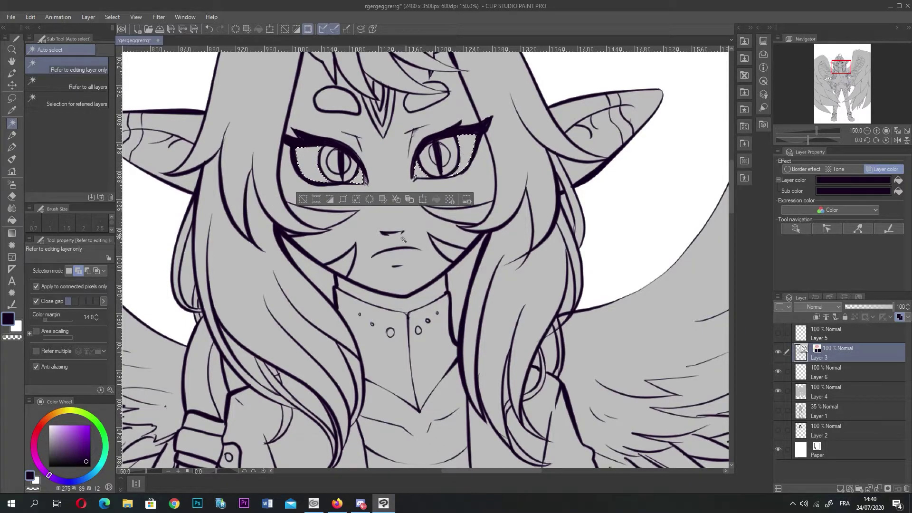
pyautogui.click(339, 200)
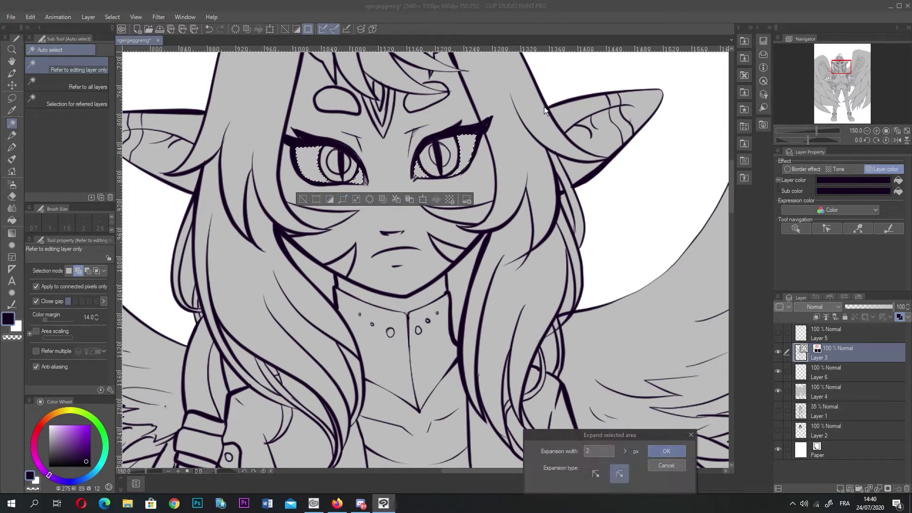
pyautogui.click(665, 452)
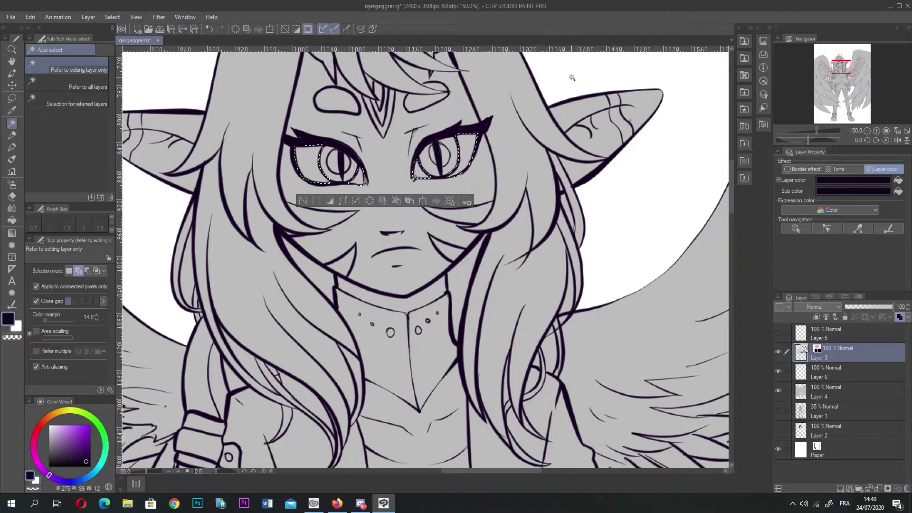
pyautogui.hotkey('ctrl', 'z')
# - Expand the selection of the eye whites by 2 px
pyautogui.scroll(8, 325, 170)
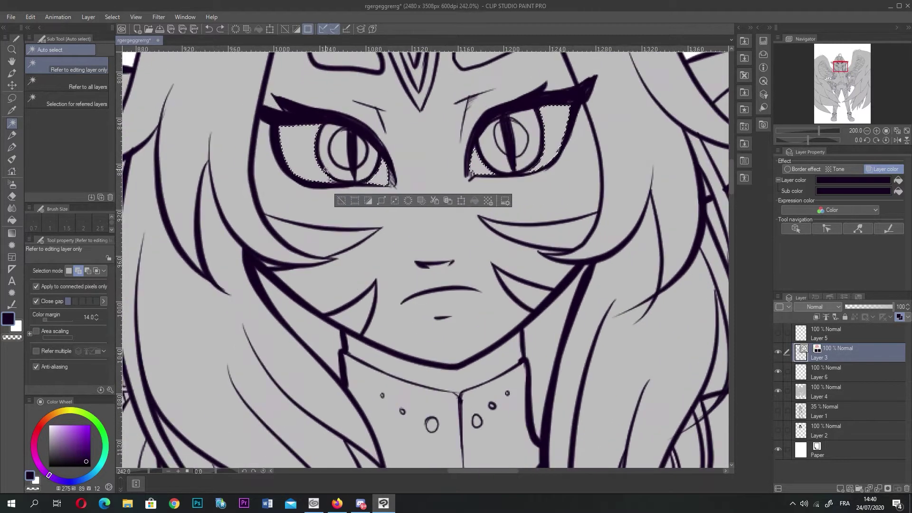
pyautogui.scroll(3, 325, 170)
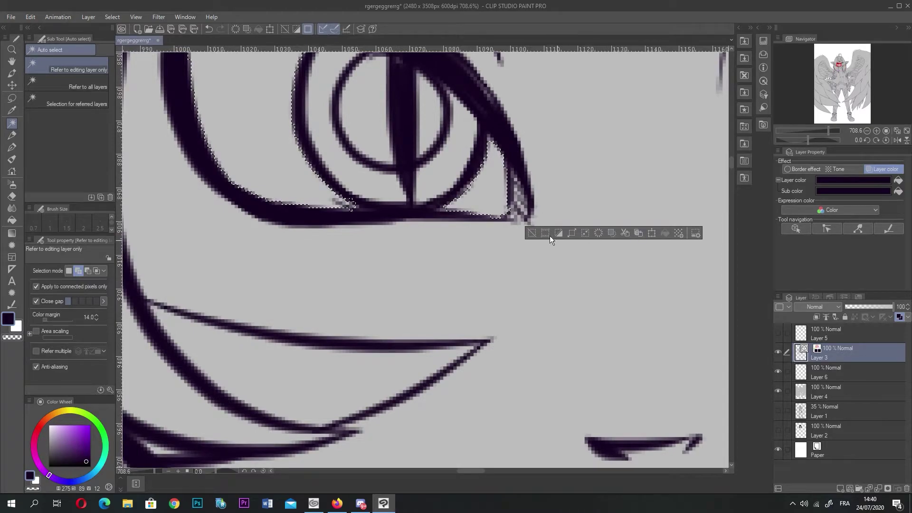
pyautogui.click(572, 232)
pyautogui.click(608, 454)
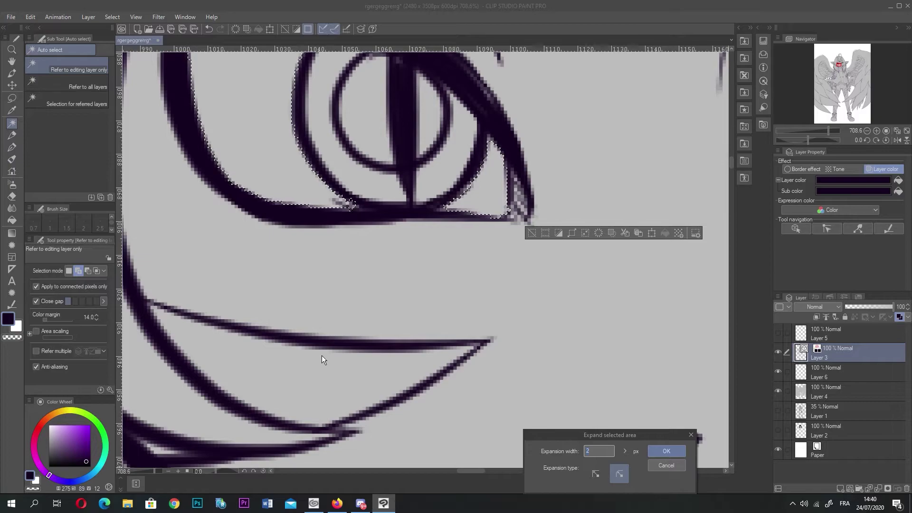
pyautogui.click(664, 452)
# - Add the narrow leftover gap beneath the iris of the character's eye on the canvas's right side to the selection
pyautogui.scroll(-2, 346, 389)
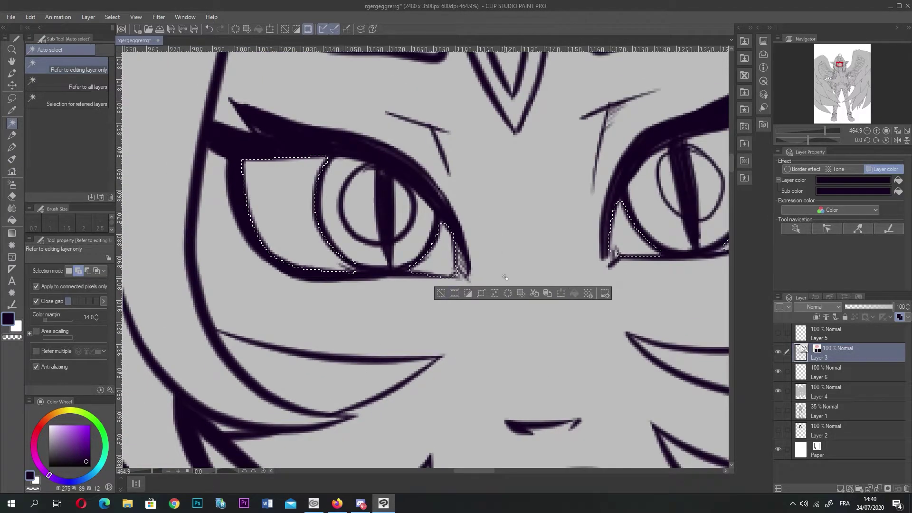
pyautogui.scroll(-1, 608, 256)
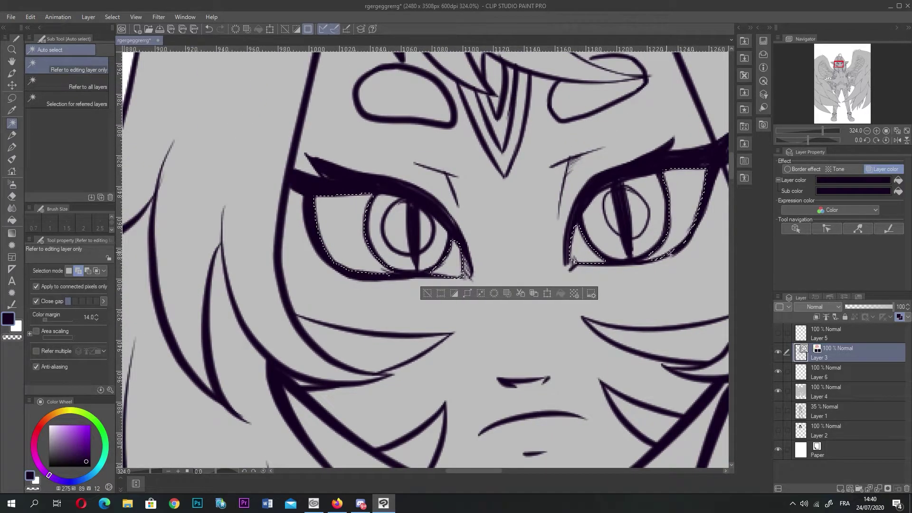
pyautogui.scroll(2, 609, 256)
pyautogui.scroll(1, 636, 264)
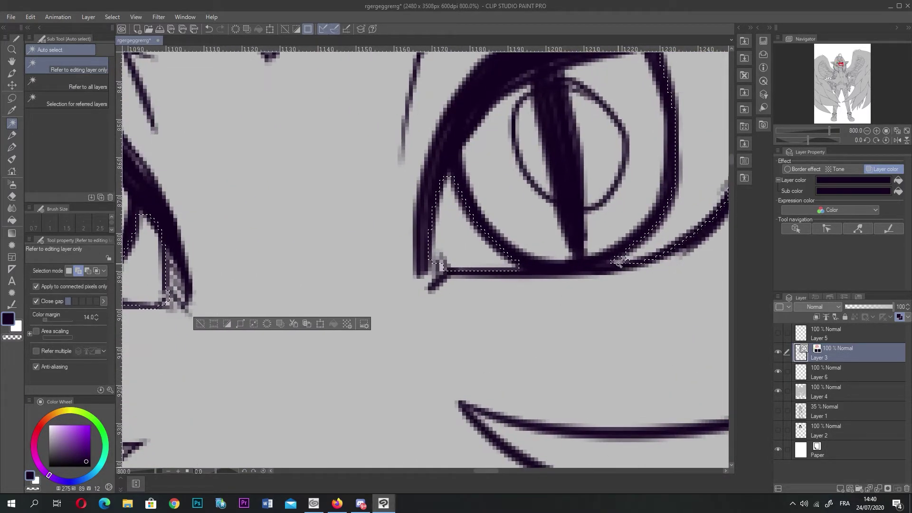
pyautogui.click(624, 259)
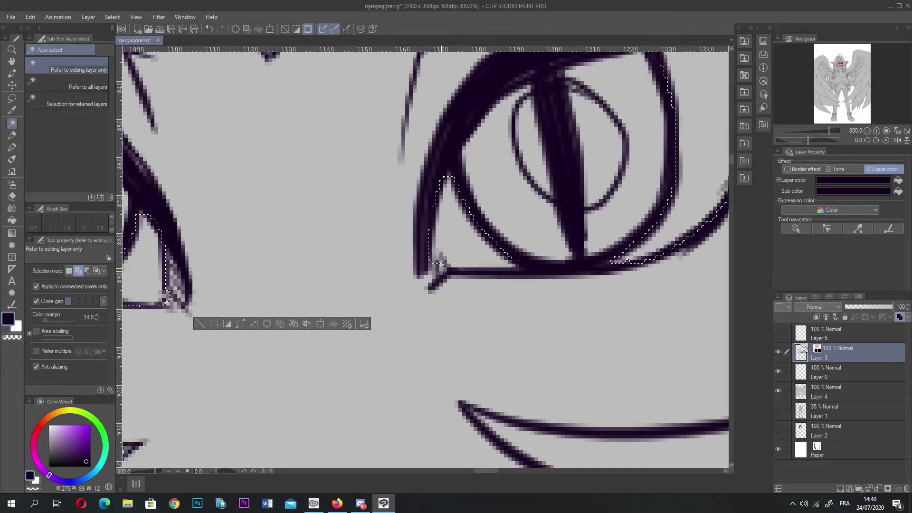
pyautogui.scroll(-5, 444, 269)
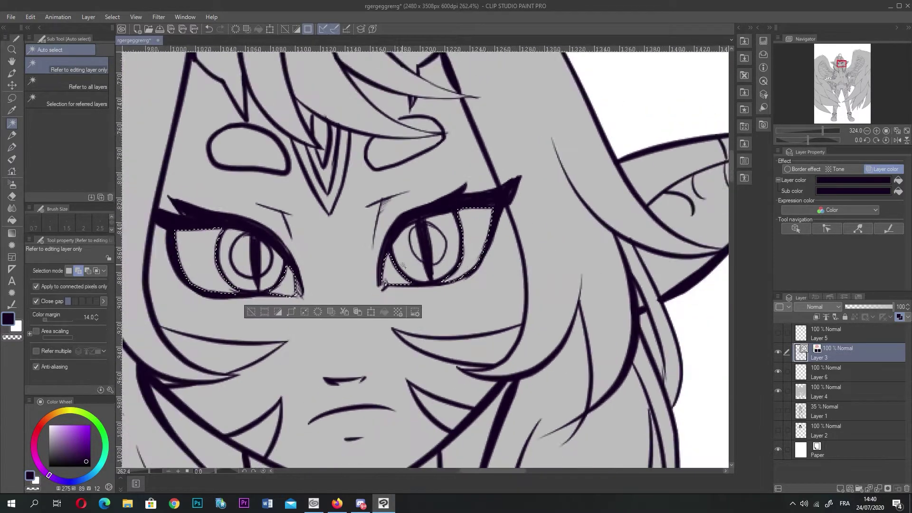
# - Fill the selected eye whites with a near-black purple on Layer 6, and clear the selection
pyautogui.click(807, 372)
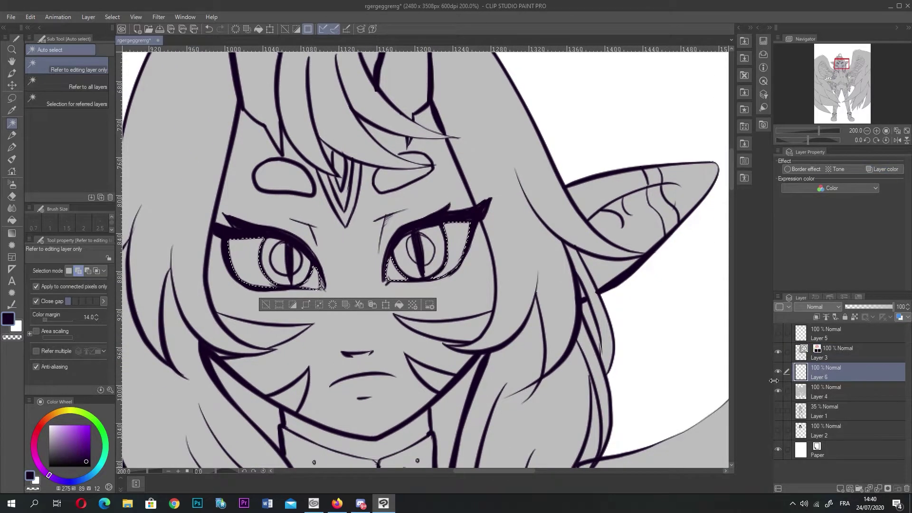
pyautogui.click(63, 460)
pyautogui.moveTo(64, 460); pyautogui.dragTo(70, 461)
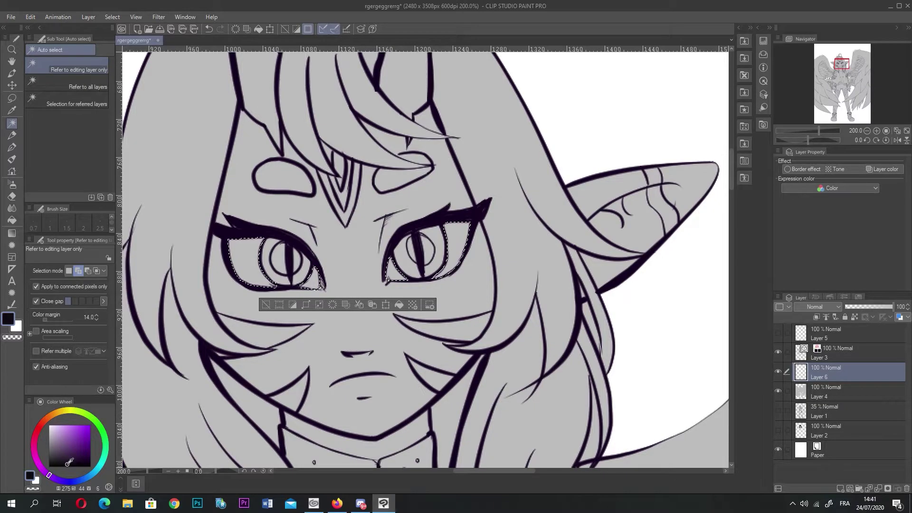
pyautogui.click(399, 304)
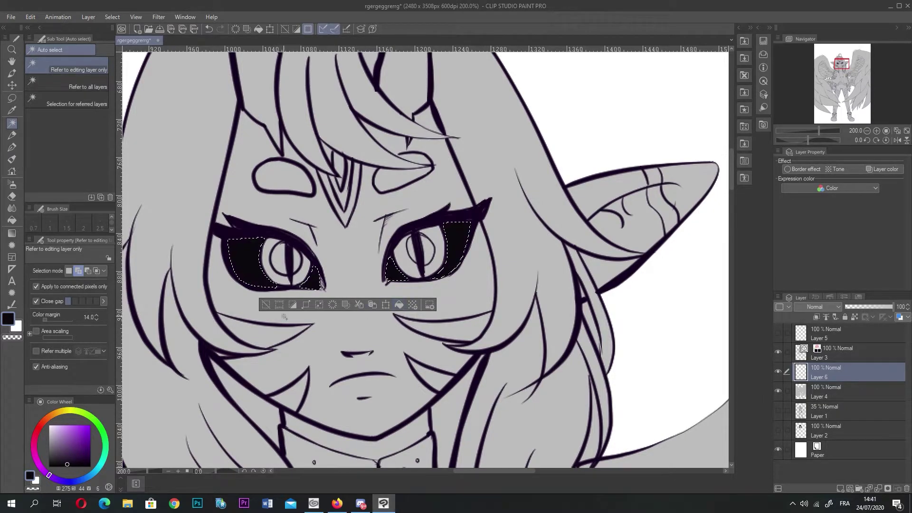
pyautogui.click(273, 304)
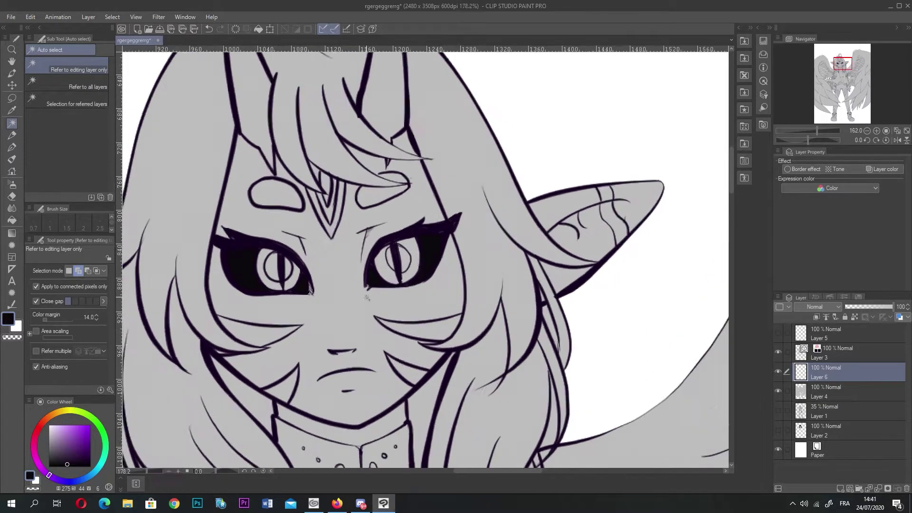
# - Add a new raster layer above the eye fill on Layer 6 and clip it to the layer below
pyautogui.press('p')
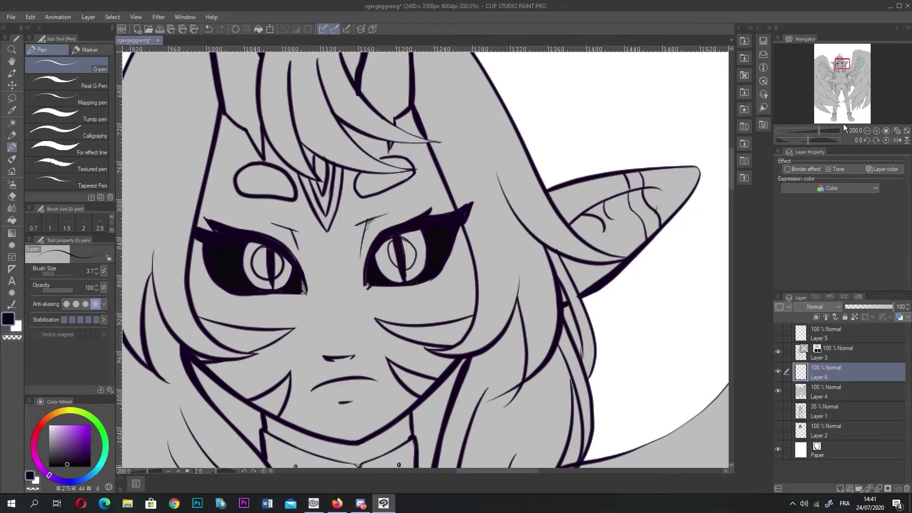
pyautogui.click(838, 488)
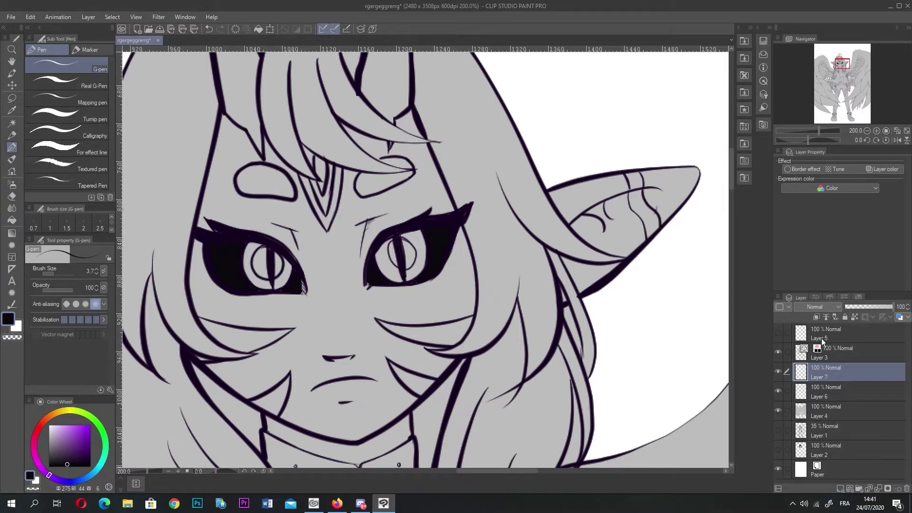
pyautogui.click(816, 317)
pyautogui.scroll(2, 343, 282)
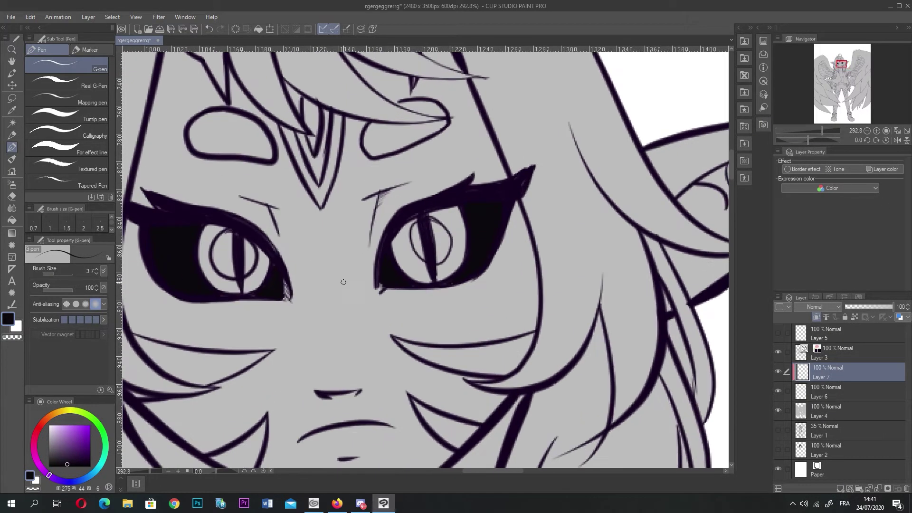
# - Shade soft dark purple glows inside the black parts of both eyes with the Lighter pencil at brush size 15.3
pyautogui.click(12, 136)
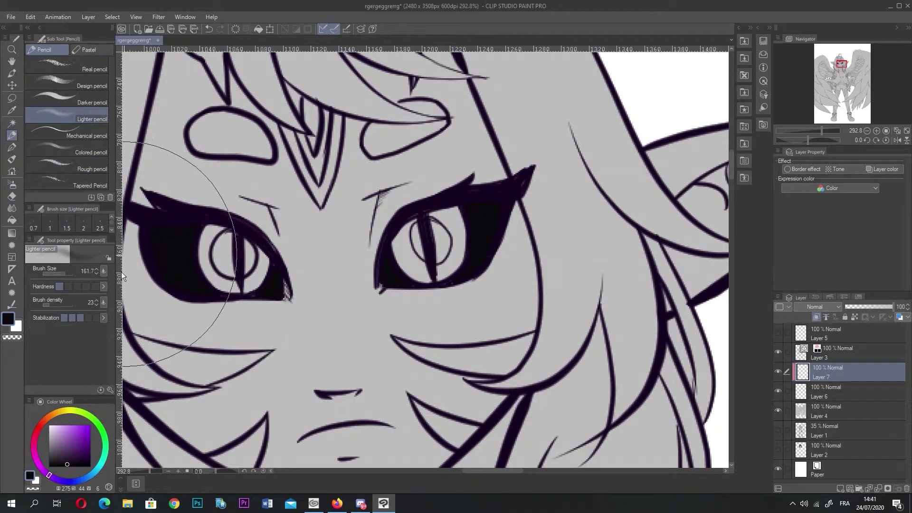
pyautogui.moveTo(75, 455); pyautogui.dragTo(76, 445)
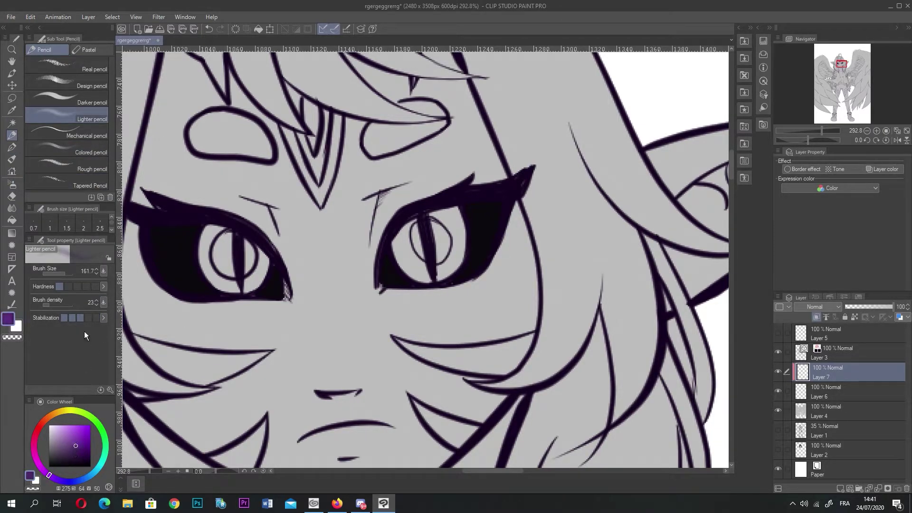
pyautogui.click(57, 272)
pyautogui.moveTo(184, 255)
pyautogui.mouseDown()
pyautogui.moveTo(209, 277)
pyautogui.moveTo(202, 245)
pyautogui.moveTo(172, 251)
pyautogui.moveTo(183, 270)
pyautogui.moveTo(243, 273)
pyautogui.mouseUp()
pyautogui.click(70, 434)
pyautogui.moveTo(187, 263)
pyautogui.mouseDown()
pyautogui.moveTo(174, 248)
pyautogui.moveTo(163, 256)
pyautogui.moveTo(172, 267)
pyautogui.moveTo(192, 243)
pyautogui.moveTo(207, 266)
pyautogui.moveTo(179, 261)
pyautogui.moveTo(175, 274)
pyautogui.mouseUp()
pyautogui.click(77, 458)
pyautogui.click(77, 452)
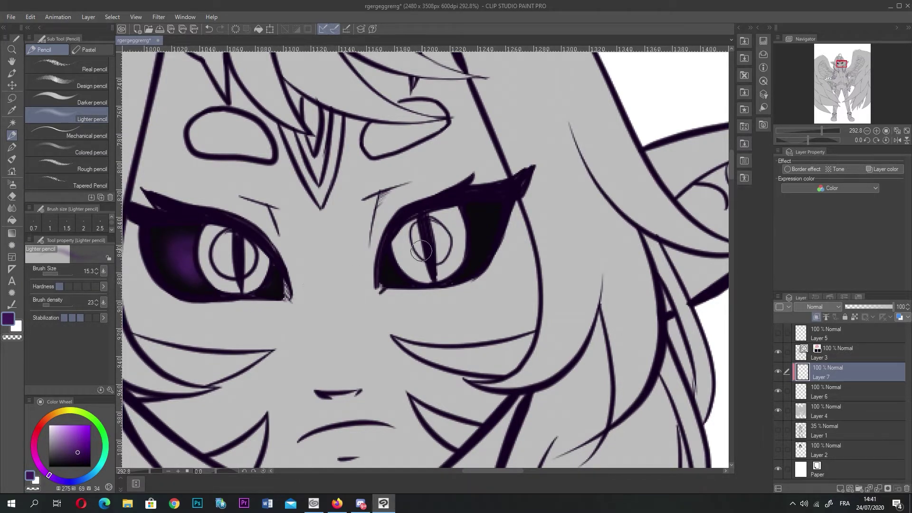
pyautogui.moveTo(447, 248)
pyautogui.mouseDown()
pyautogui.moveTo(477, 220)
pyautogui.moveTo(466, 252)
pyautogui.moveTo(457, 253)
pyautogui.moveTo(483, 223)
pyautogui.mouseUp()
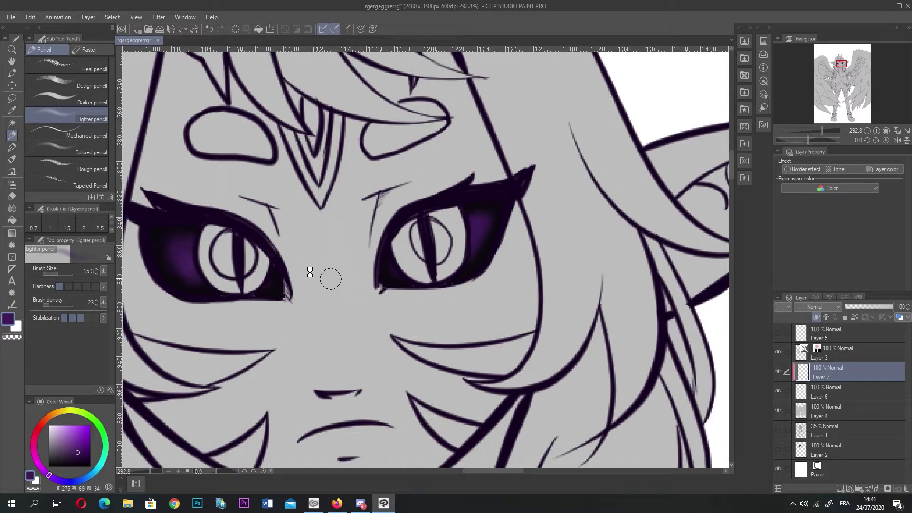
# - Try selecting the face, neck, ears and chest with Auto select on the line art in Layer 3, and clear the selection
pyautogui.scroll(-3, 331, 279)
pyautogui.scroll(-6, 337, 284)
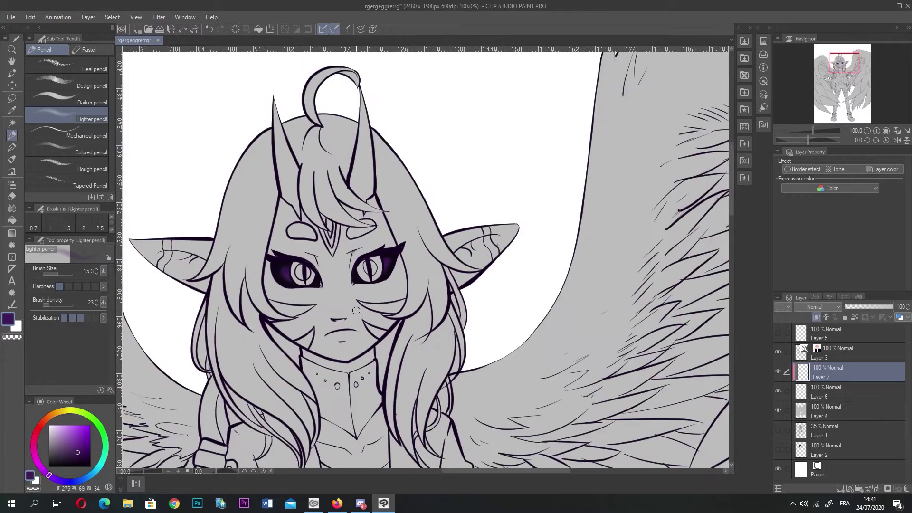
pyautogui.scroll(-2, 359, 377)
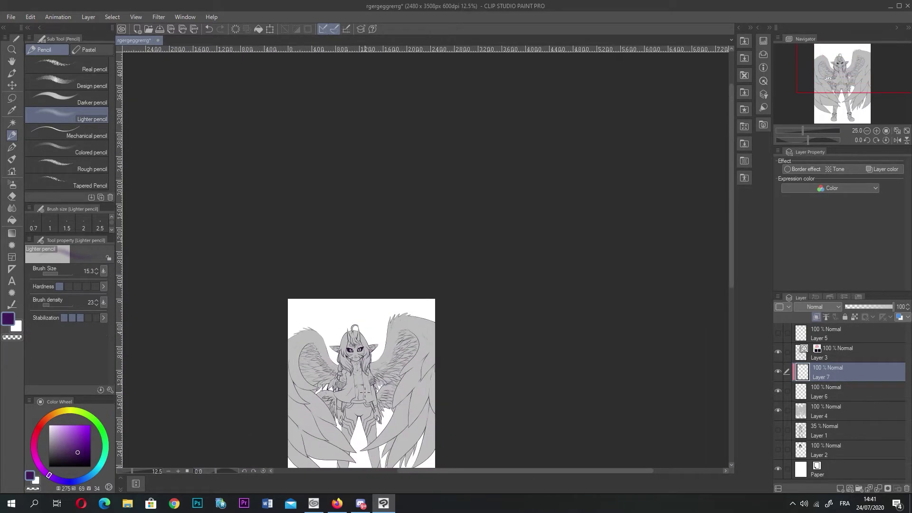
pyautogui.scroll(4, 348, 414)
pyautogui.scroll(5, 340, 190)
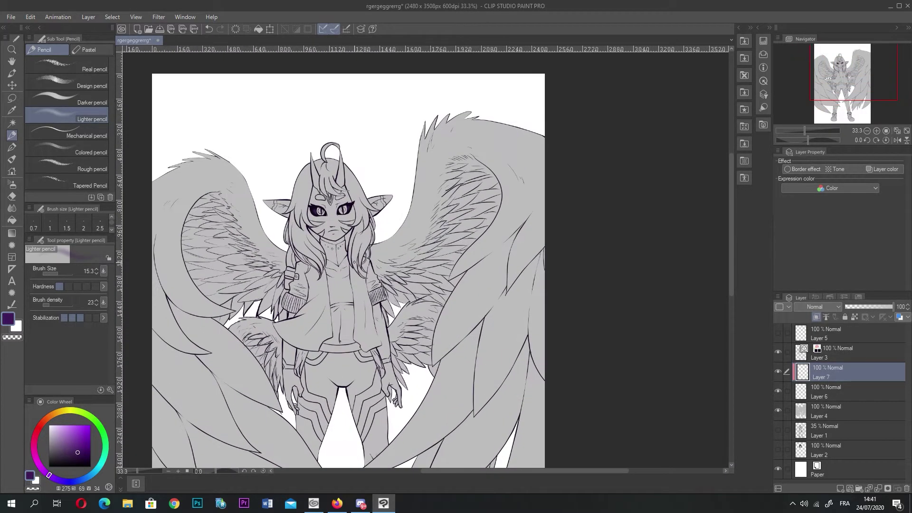
pyautogui.click(864, 360)
pyautogui.click(12, 123)
pyautogui.scroll(1, 299, 309)
pyautogui.click(295, 271)
pyautogui.scroll(1, 299, 273)
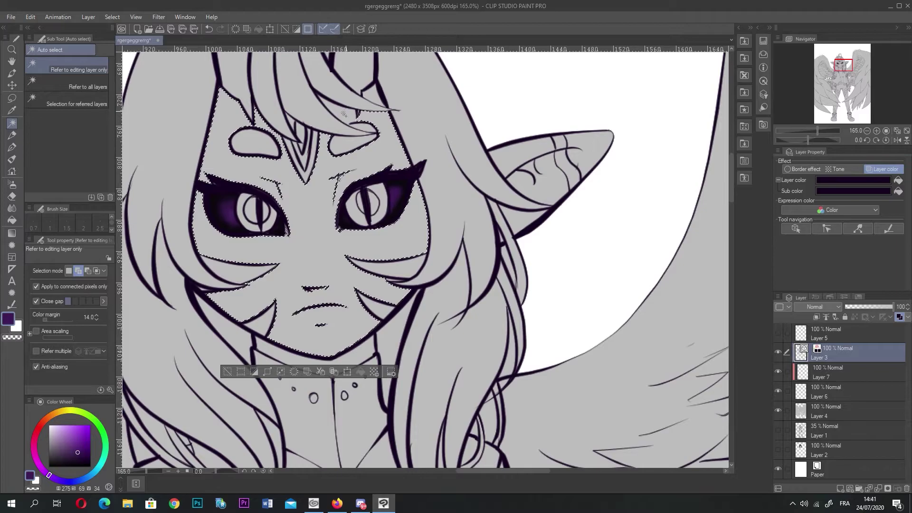
pyautogui.click(263, 348)
pyautogui.click(554, 175)
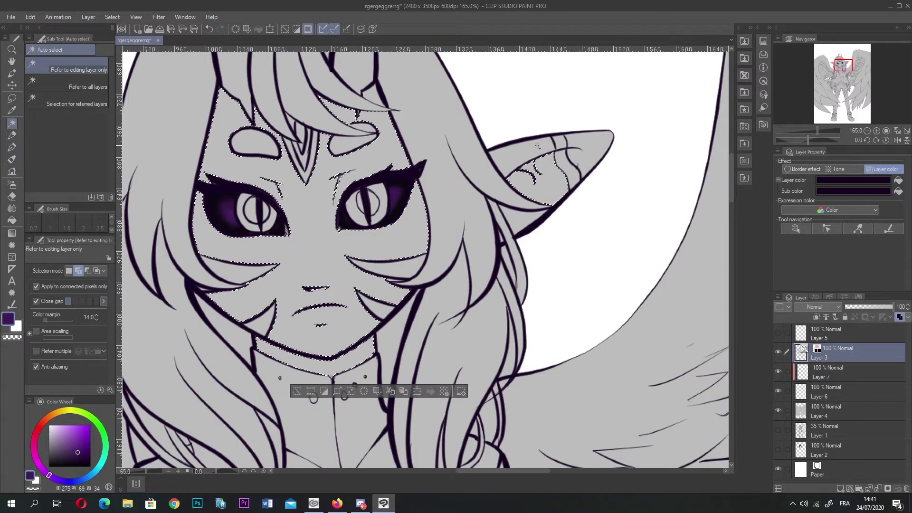
pyautogui.scroll(-4, 539, 200)
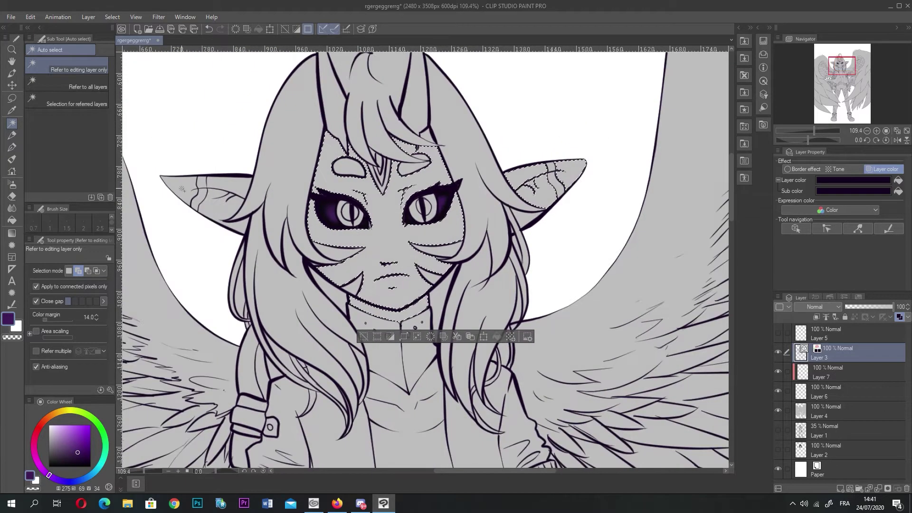
pyautogui.scroll(3, 181, 184)
pyautogui.click(181, 185)
pyautogui.click(230, 181)
pyautogui.scroll(-3, 474, 398)
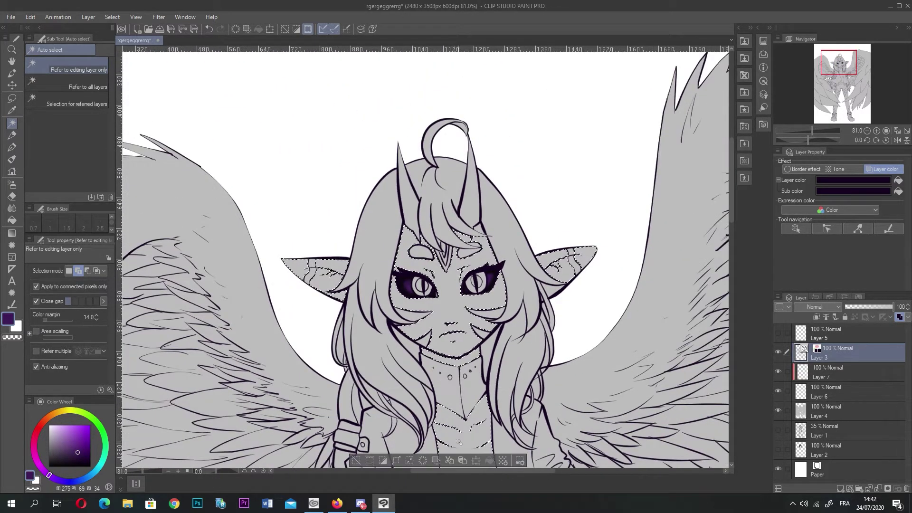
pyautogui.scroll(-2, 400, 460)
pyautogui.click(365, 461)
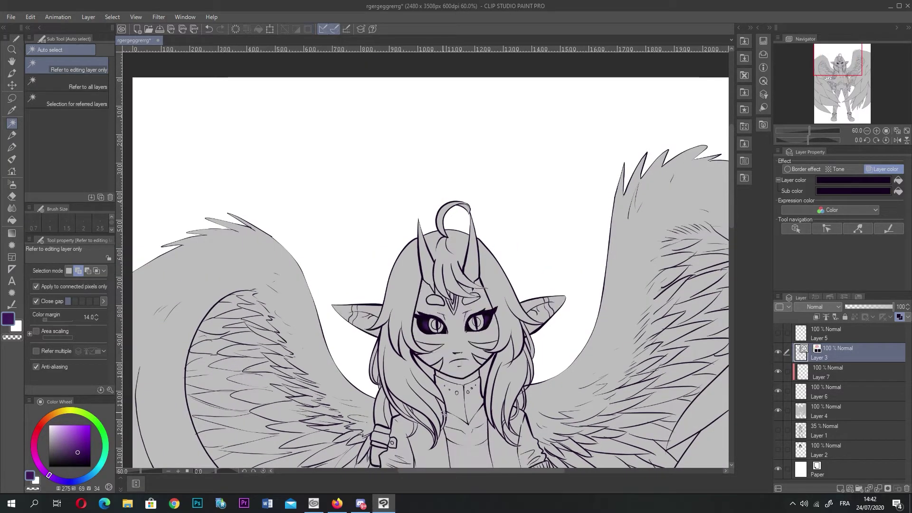
# - Try selecting the face and neck again with Auto select on the line art, and undo the selection
pyautogui.scroll(1, 485, 435)
pyautogui.scroll(2, 485, 435)
pyautogui.moveTo(731, 188); pyautogui.dragTo(717, 204)
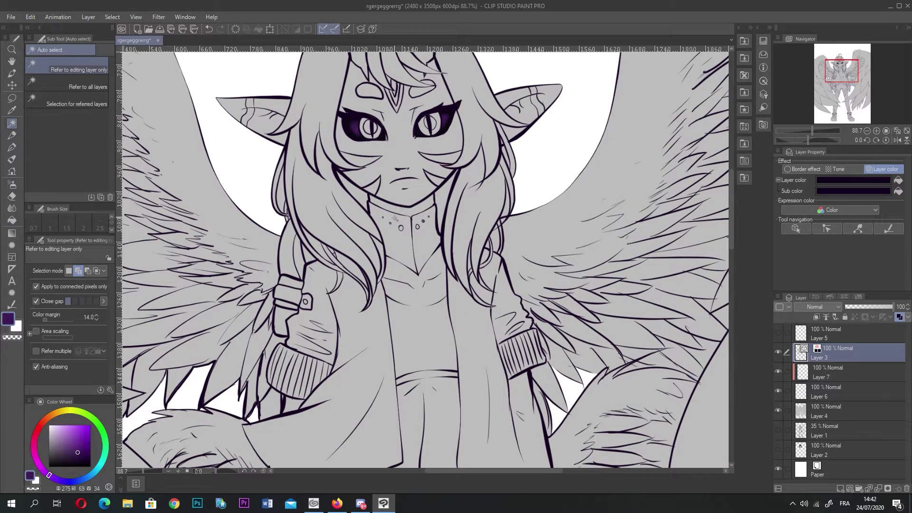
pyautogui.click(398, 209)
pyautogui.scroll(1, 399, 204)
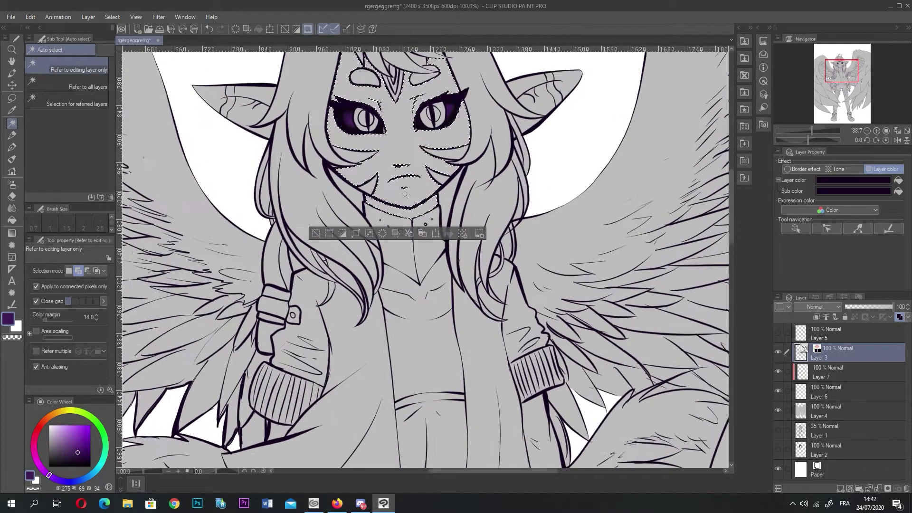
pyautogui.hotkey('ctrl', 'z')
pyautogui.hotkey('ctrl', 'z')
pyautogui.scroll(3, 423, 308)
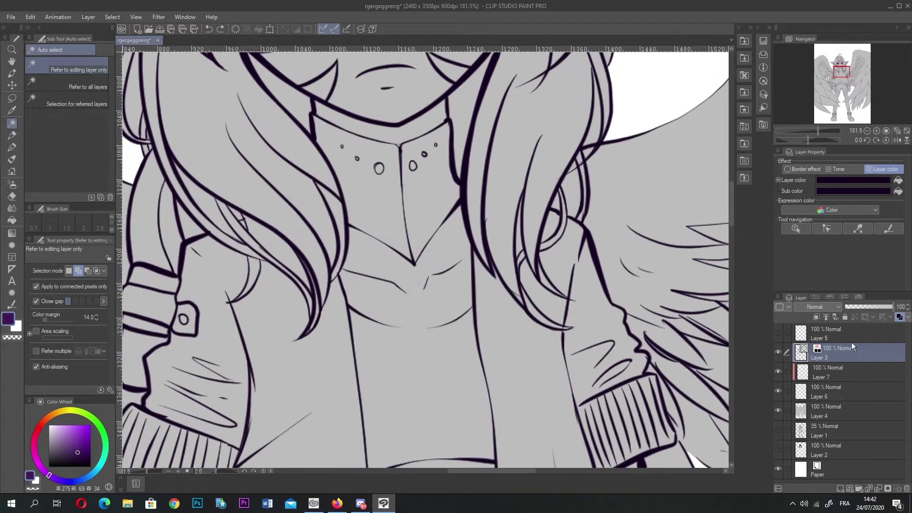
# - Thicken the neckline curve across the chest in Layer 3 using Correct line width set to Thicken at 0.6
pyautogui.click(830, 374)
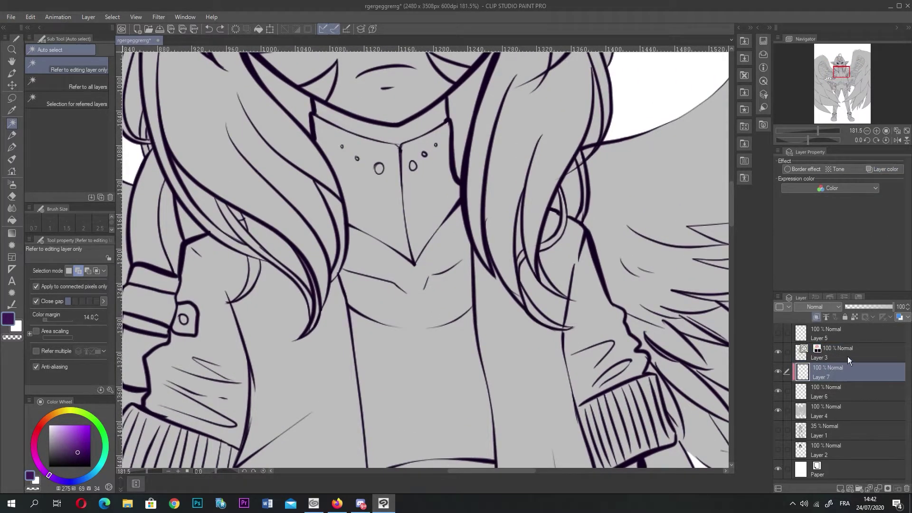
pyautogui.click(849, 360)
pyautogui.click(11, 304)
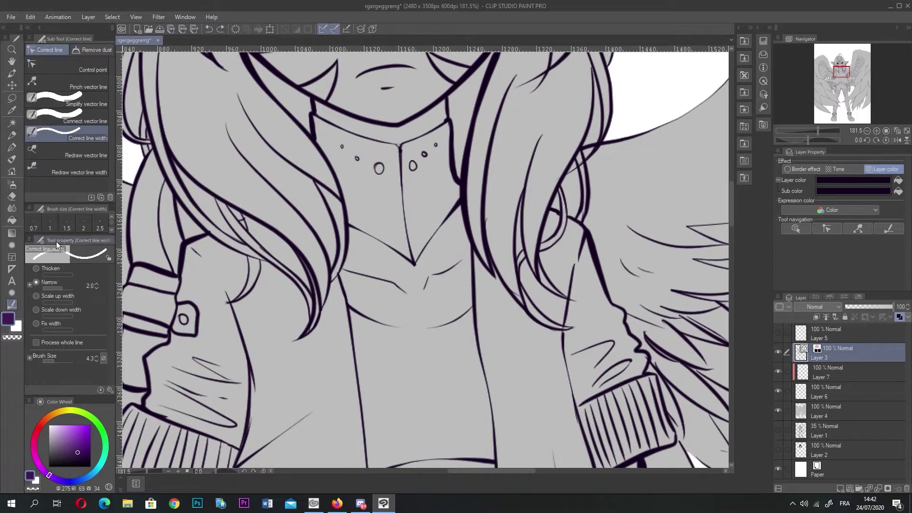
pyautogui.click(36, 269)
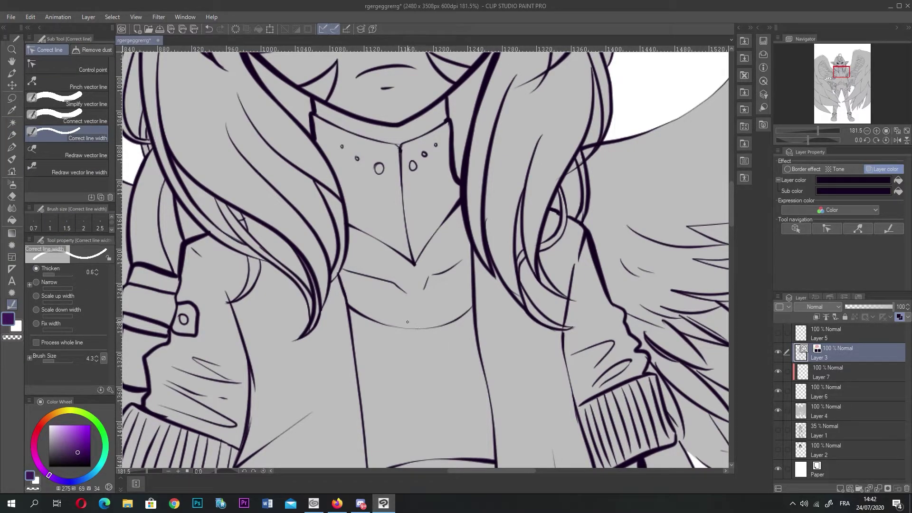
# - Select the face, both ears and the strip of neck under the chin with Auto select on Layer 3
pyautogui.scroll(-3, 419, 346)
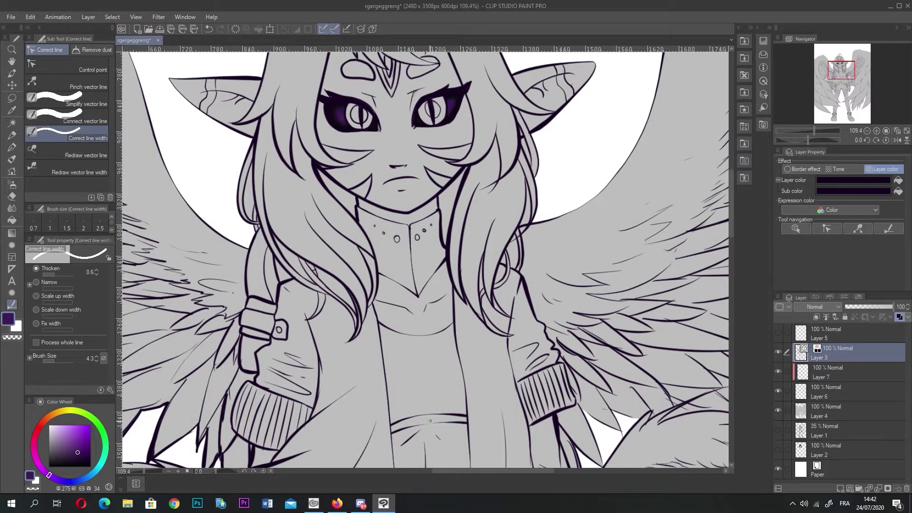
pyautogui.press('w')
pyautogui.click(388, 214)
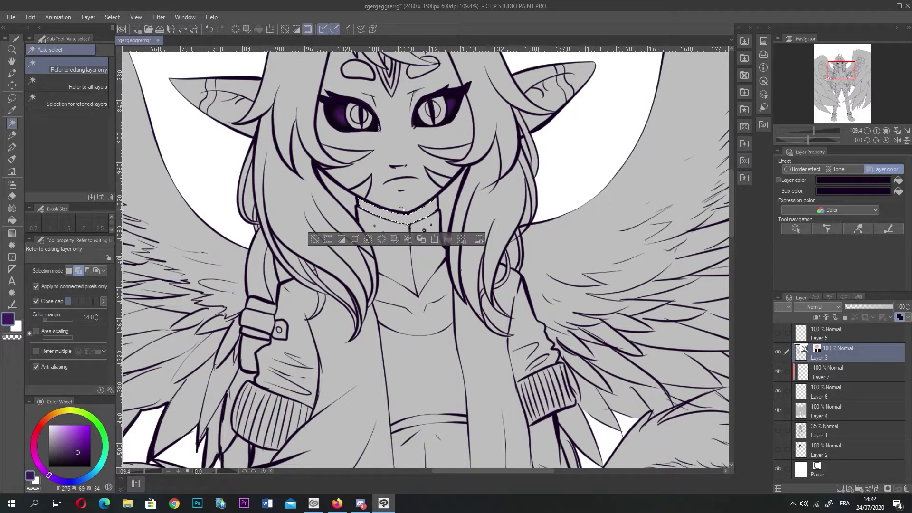
pyautogui.scroll(-2, 350, 110)
pyautogui.click(272, 98)
pyautogui.click(260, 103)
pyautogui.click(492, 97)
pyautogui.click(482, 95)
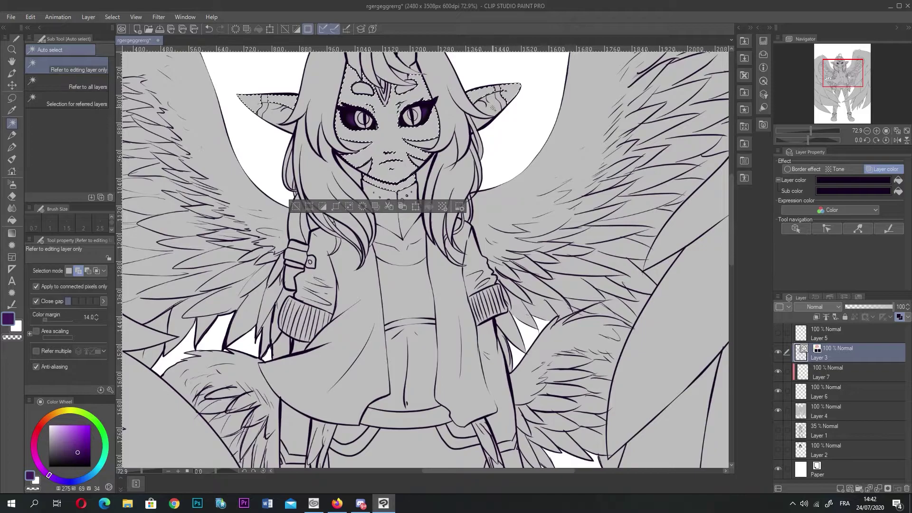
pyautogui.scroll(2, 506, 92)
pyautogui.scroll(-3, 414, 94)
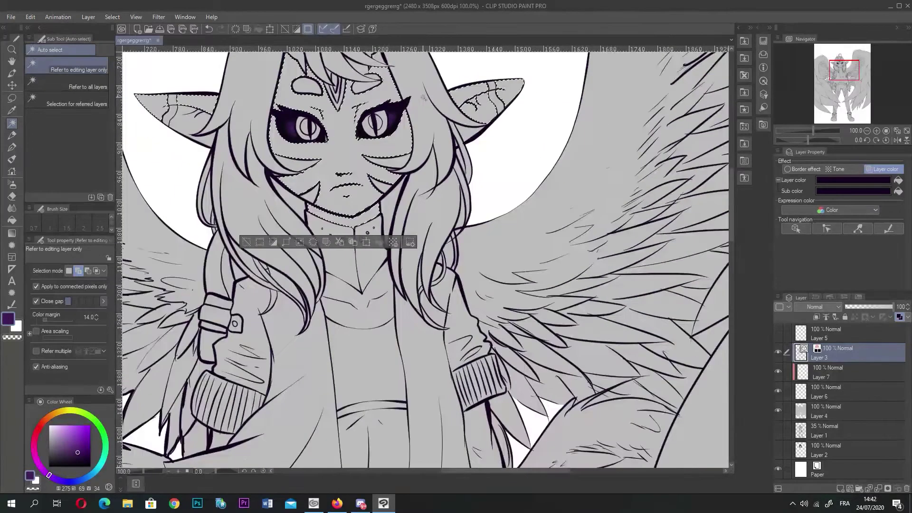
pyautogui.scroll(4, 373, 94)
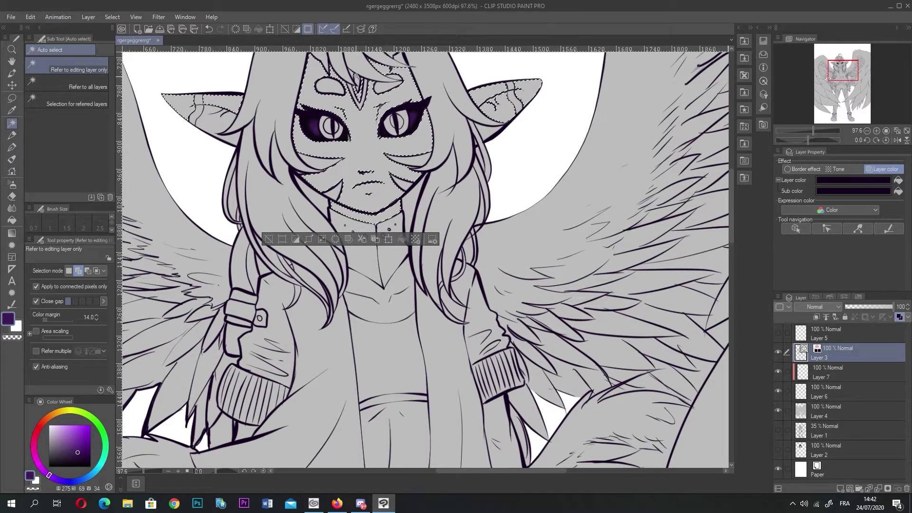
# - Add the upper chest and the bare belly to the selection, leaving the pointed collar unselected
pyautogui.click(378, 264)
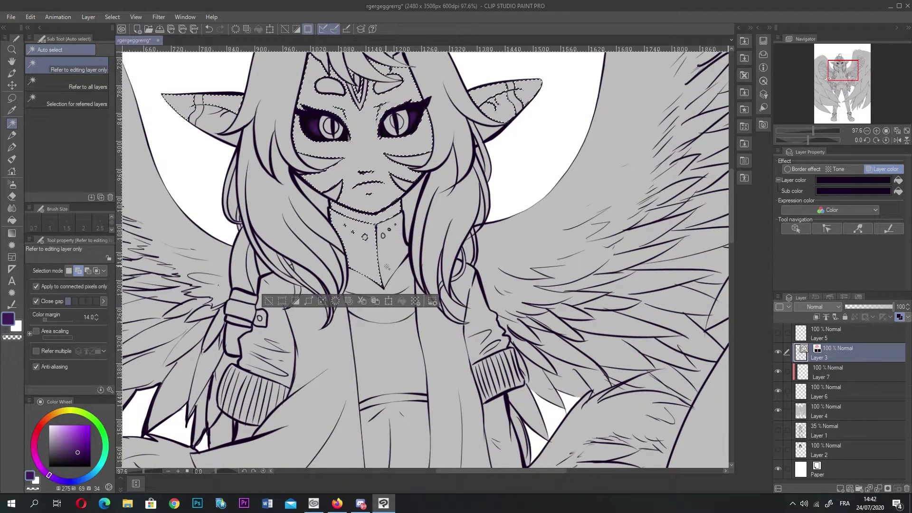
pyautogui.hotkey('ctrl', 'z')
pyautogui.click(366, 282)
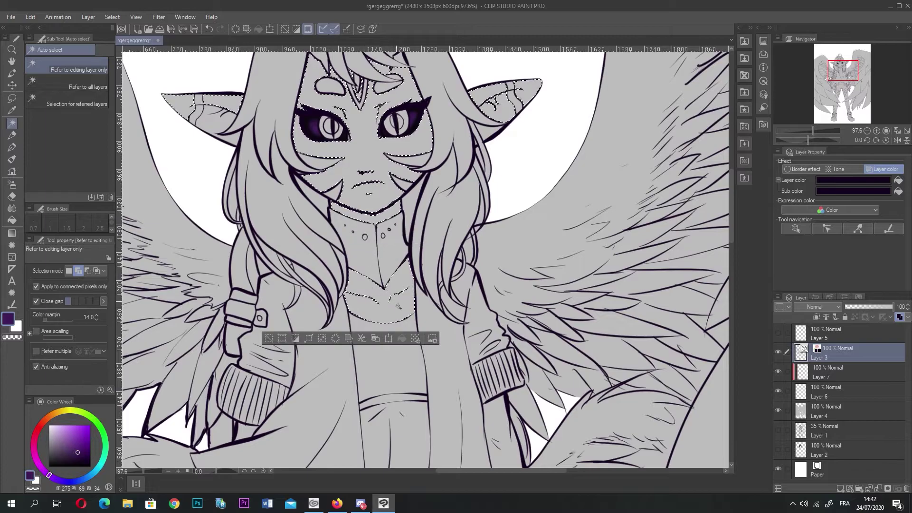
pyautogui.click(389, 417)
pyautogui.scroll(-3, 484, 348)
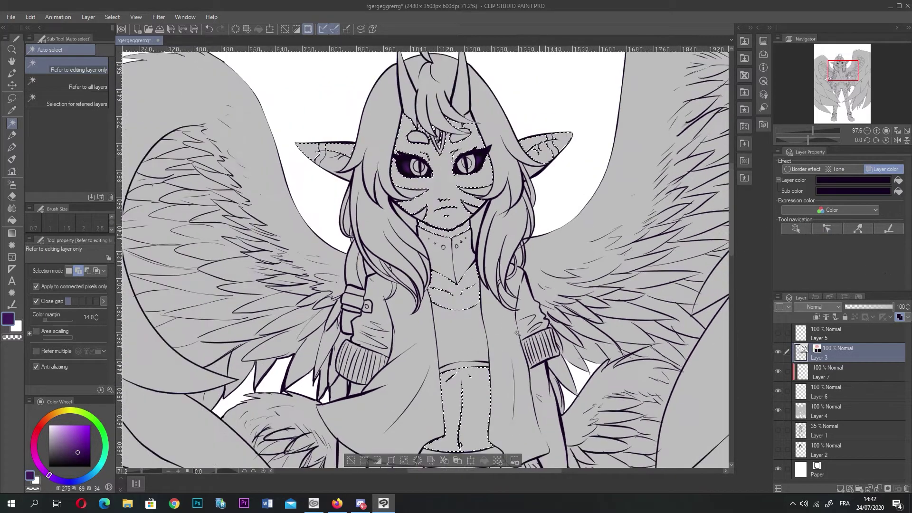
# - Add the forearm, hand and fingers on the character's right side to the selection
pyautogui.scroll(-1, 484, 349)
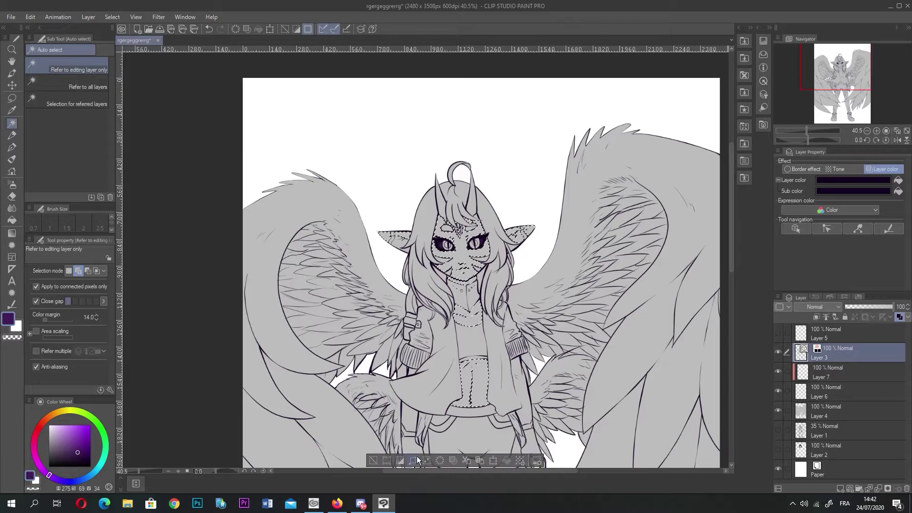
pyautogui.scroll(-1, 445, 372)
pyautogui.scroll(-2, 445, 373)
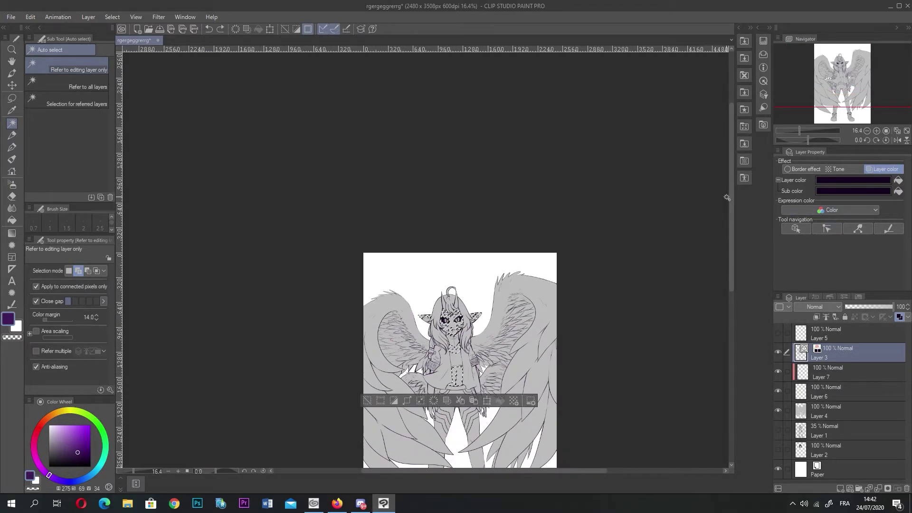
pyautogui.moveTo(733, 201); pyautogui.dragTo(730, 291)
pyautogui.scroll(4, 484, 209)
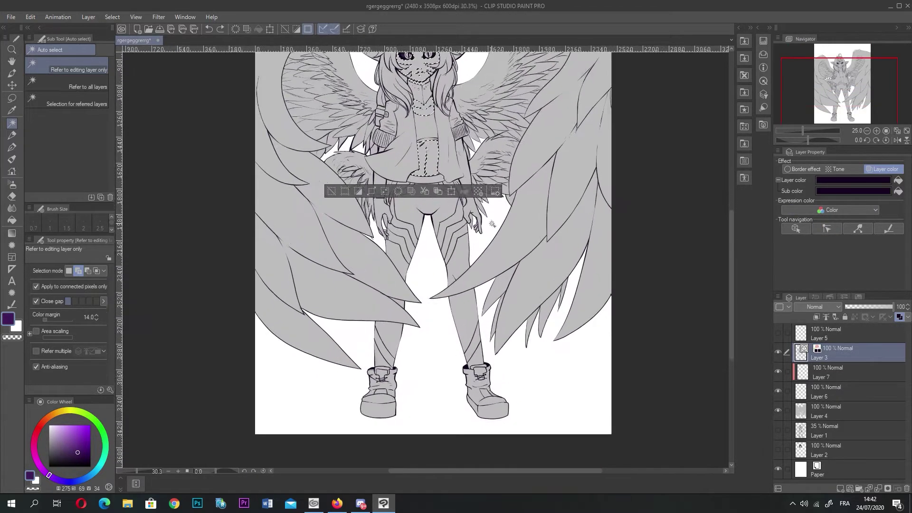
pyautogui.scroll(1, 448, 186)
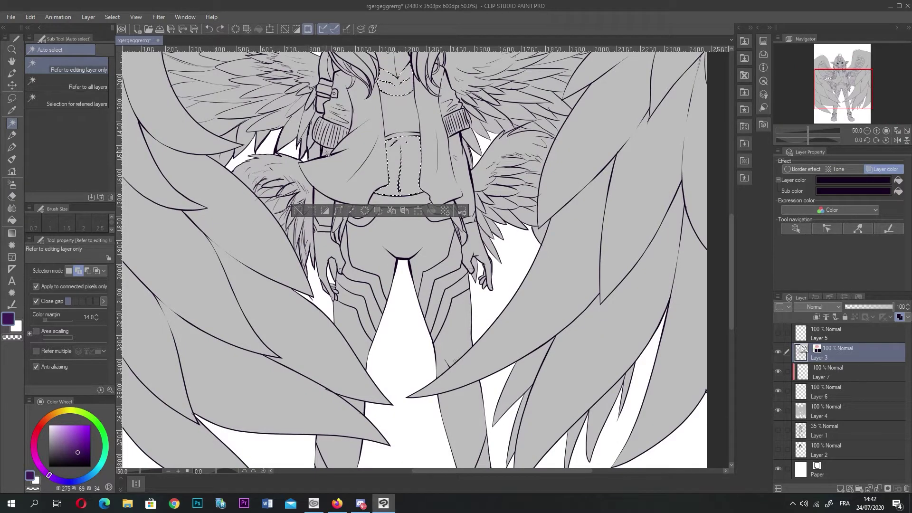
pyautogui.click(324, 237)
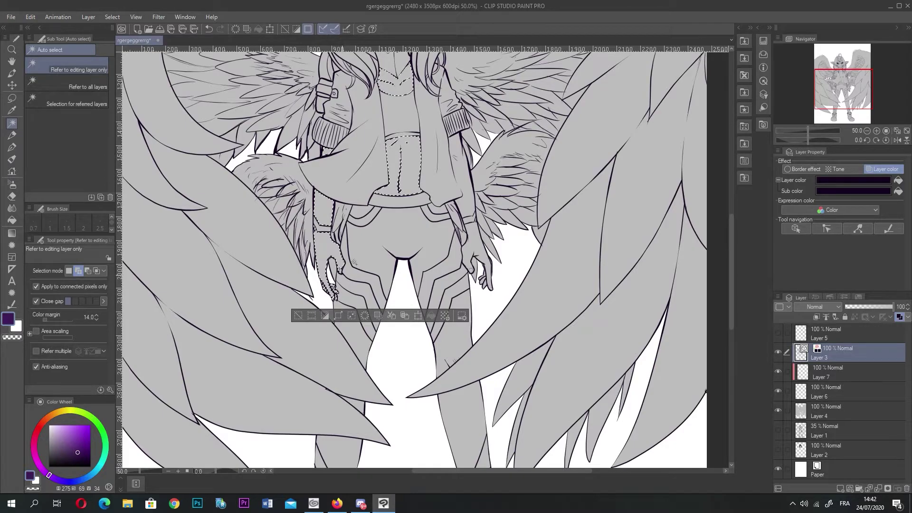
pyautogui.scroll(3, 347, 255)
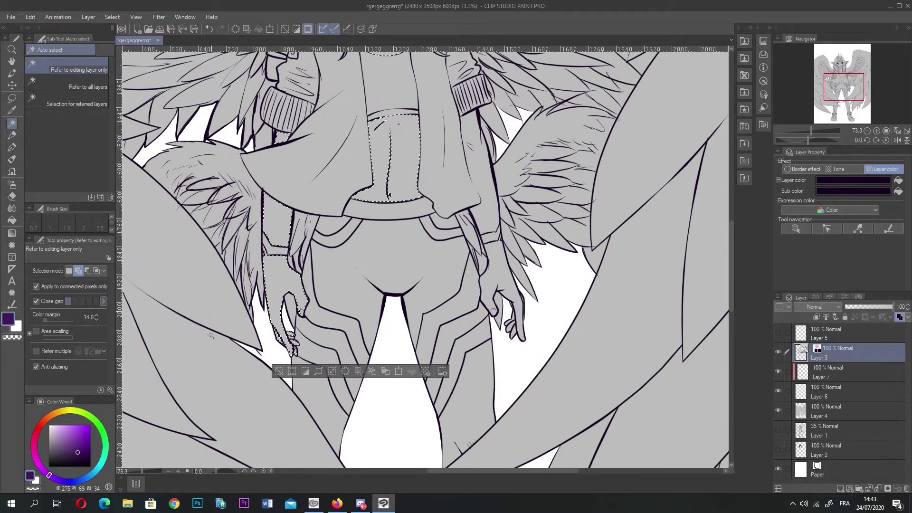
pyautogui.scroll(4, 268, 320)
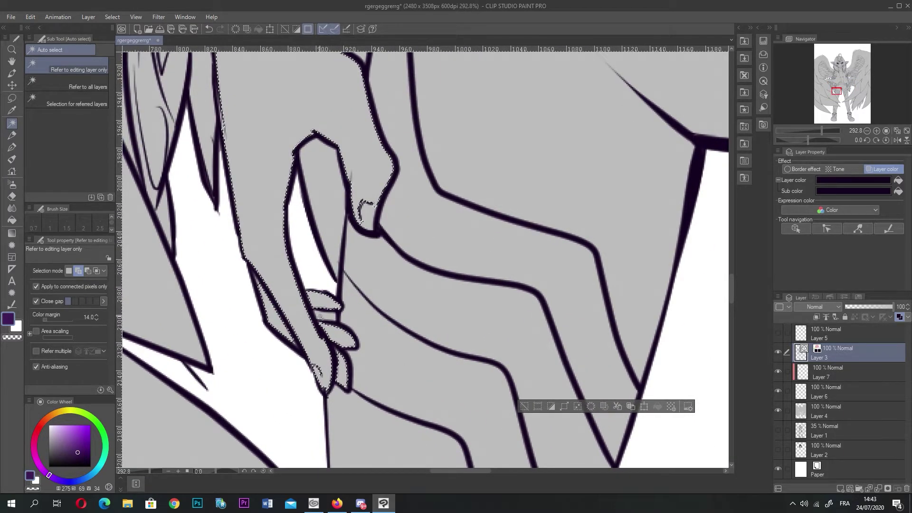
pyautogui.scroll(-1, 329, 319)
# - Add the hand and fingers on the character's left side to the selection
pyautogui.scroll(-4, 387, 280)
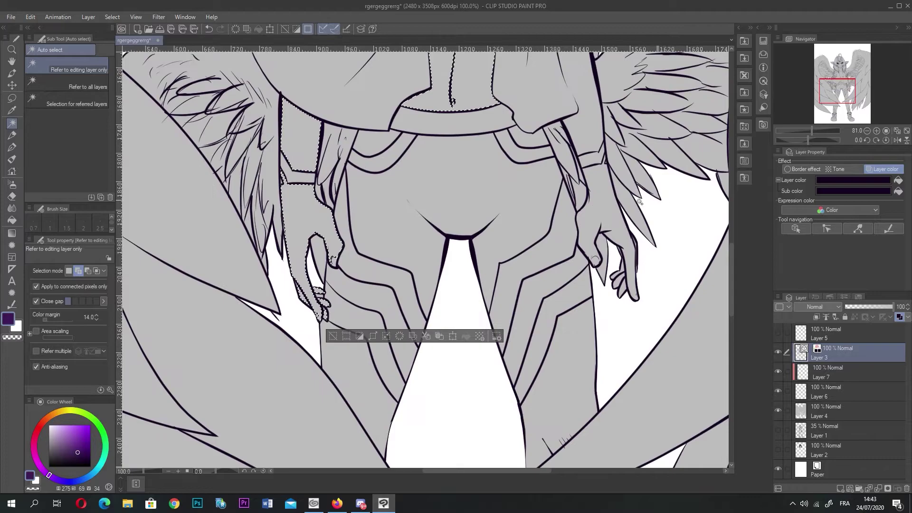
pyautogui.scroll(1, 608, 223)
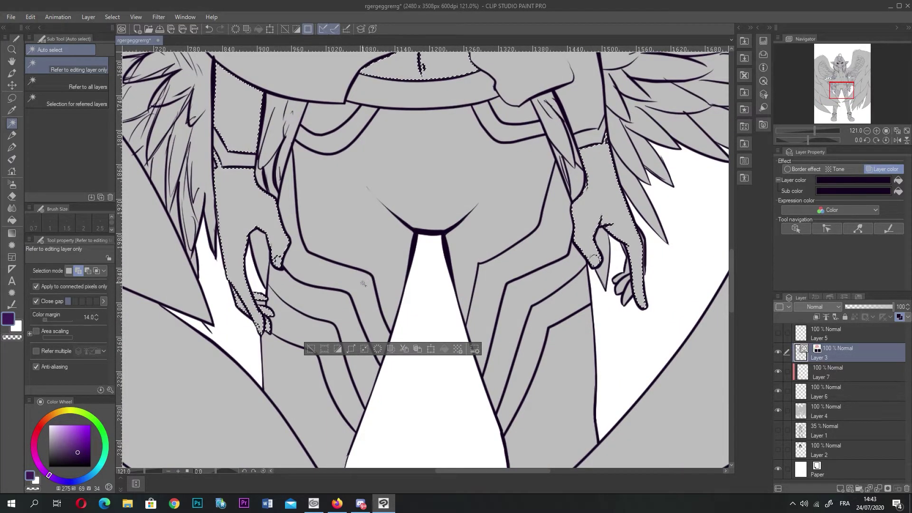
pyautogui.scroll(1, 642, 269)
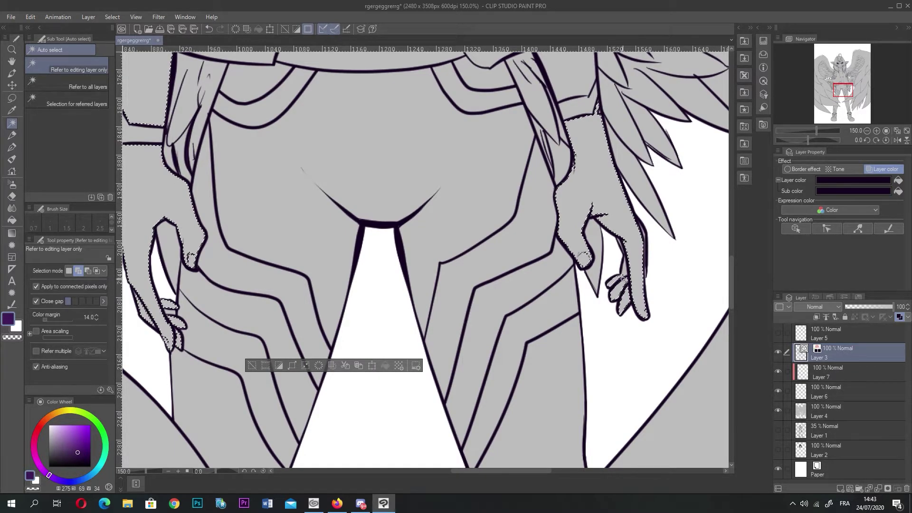
pyautogui.scroll(2, 622, 272)
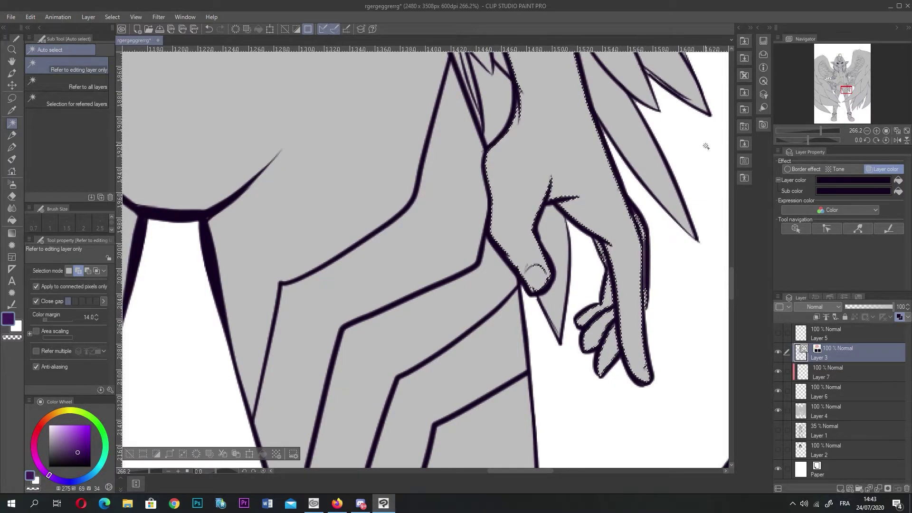
pyautogui.scroll(-3, 399, 187)
pyautogui.hotkey('ctrl', '-')
pyautogui.hotkey('ctrl', '-')
pyautogui.hotkey('ctrl', '-')
pyautogui.hotkey('ctrl', '-')
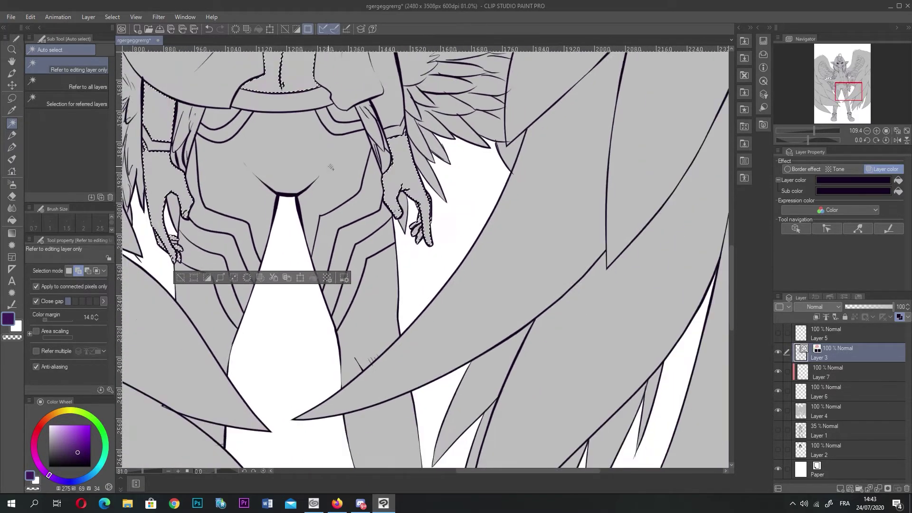
# - Expand the selected area around all the skin parts
pyautogui.scroll(-2, 358, 140)
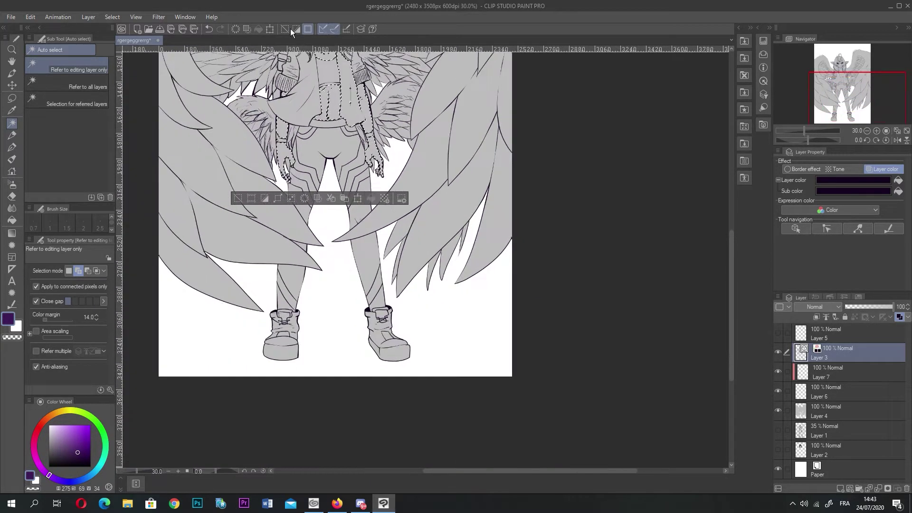
pyautogui.scroll(2, 299, 71)
pyautogui.scroll(-2, 338, 228)
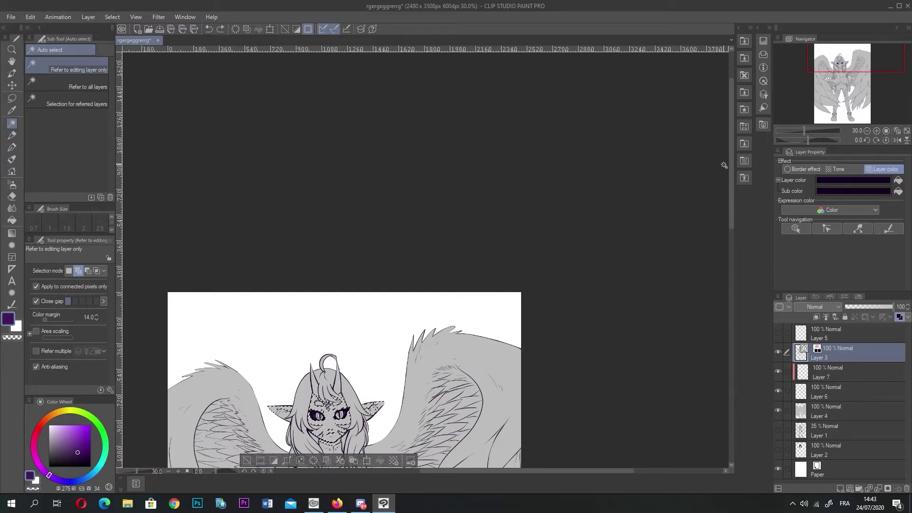
pyautogui.moveTo(732, 174); pyautogui.dragTo(731, 253)
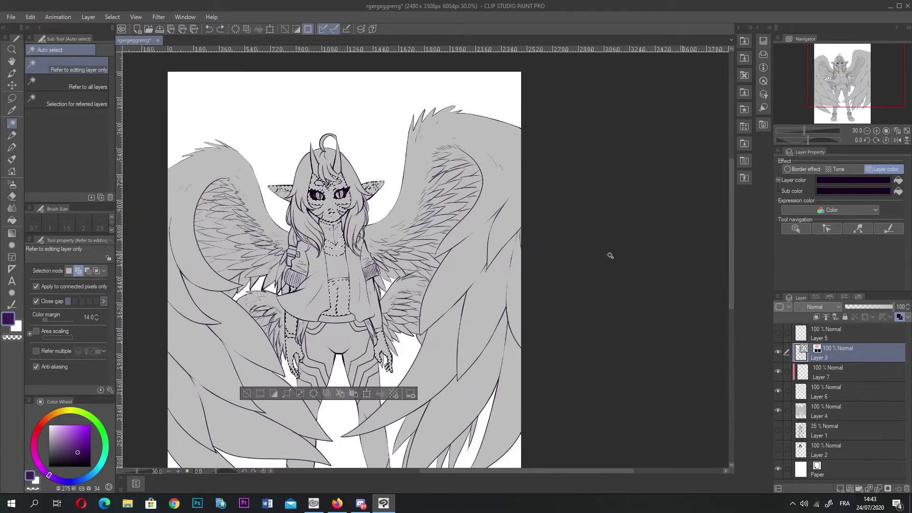
pyautogui.scroll(3, 323, 233)
pyautogui.scroll(1, 397, 336)
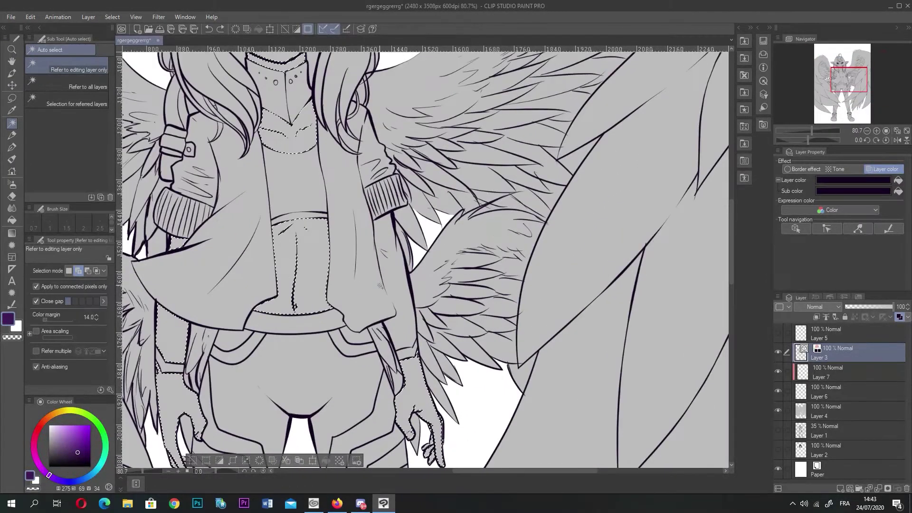
pyautogui.scroll(-2, 251, 392)
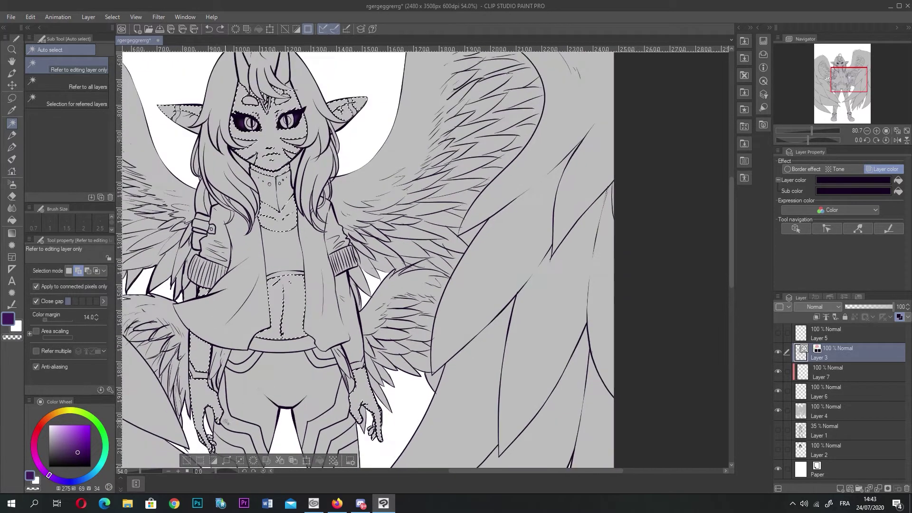
pyautogui.click(227, 461)
pyautogui.click(649, 452)
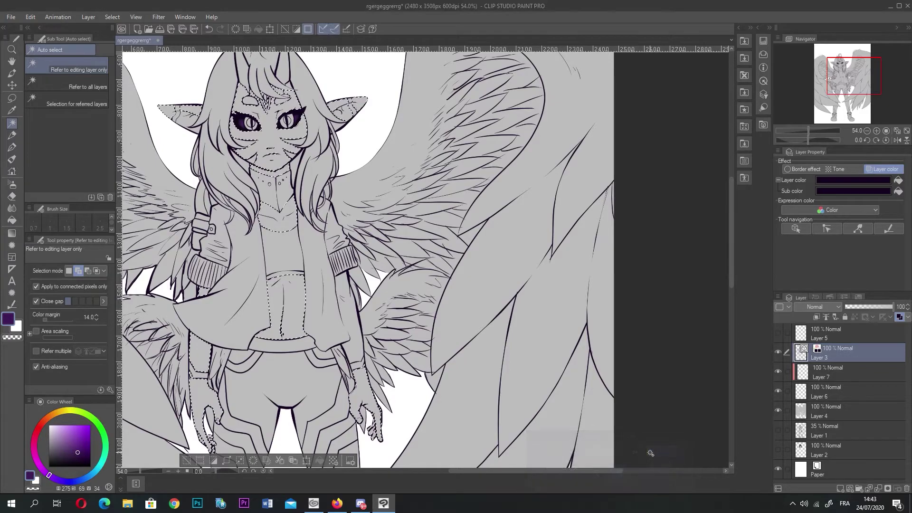
# - Add a new raster layer above Layer 7 and set the Fill tool's drawing color to white
pyautogui.scroll(-3, 648, 452)
pyautogui.click(862, 377)
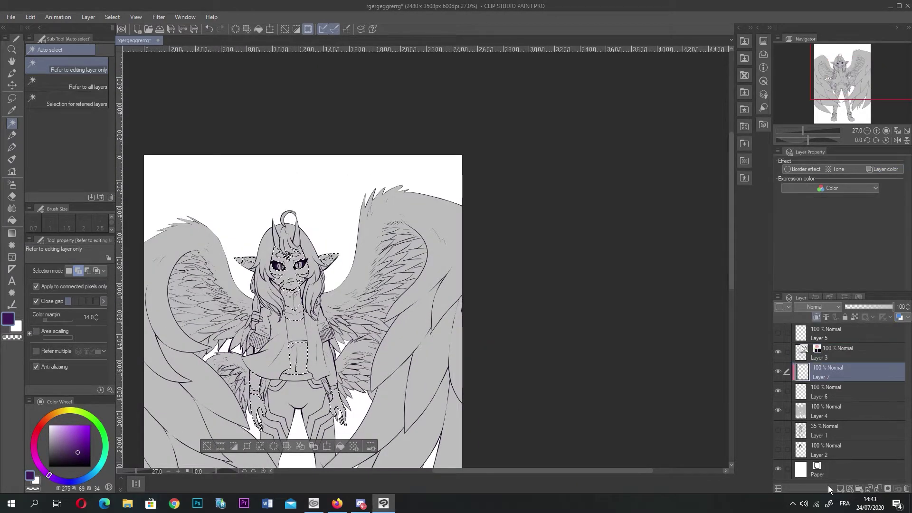
pyautogui.click(836, 486)
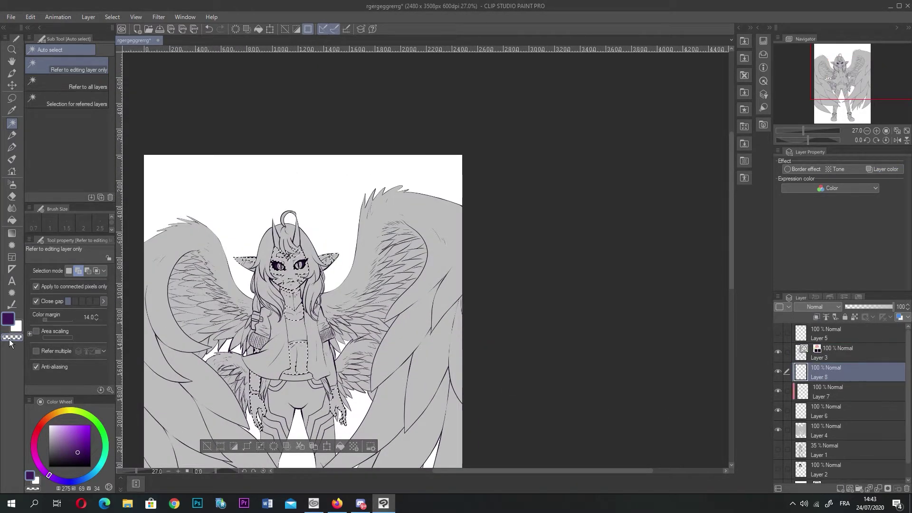
pyautogui.click(12, 209)
pyautogui.click(12, 221)
pyautogui.moveTo(59, 434); pyautogui.dragTo(49, 424)
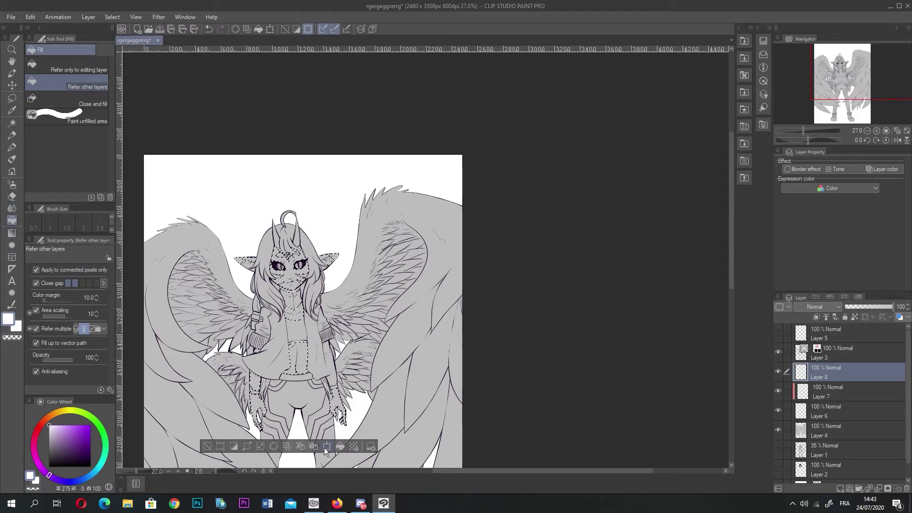
# - Try filling the selected skin areas with white and clearing the selection, and undo both
pyautogui.click(340, 446)
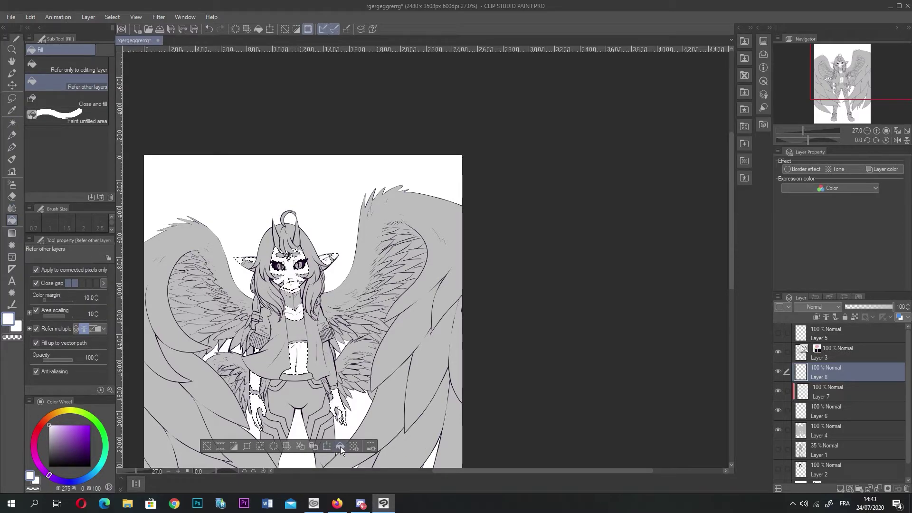
pyautogui.click(207, 446)
pyautogui.hotkey('ctrl', 'z')
# - Merge the empty Layer 8 down into Layer 7, then try adding another ear area to the selection with Auto select and undo it
pyautogui.scroll(2, 232, 285)
pyautogui.scroll(1, 248, 276)
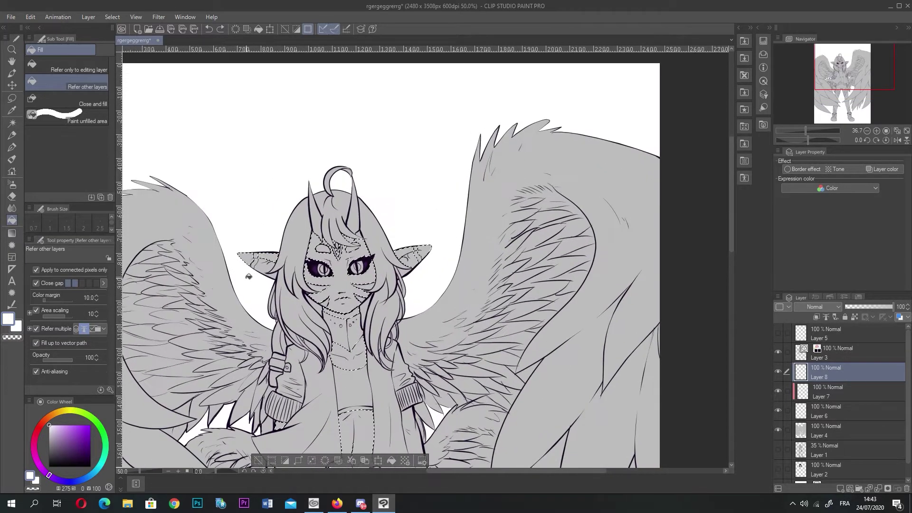
pyautogui.press('w')
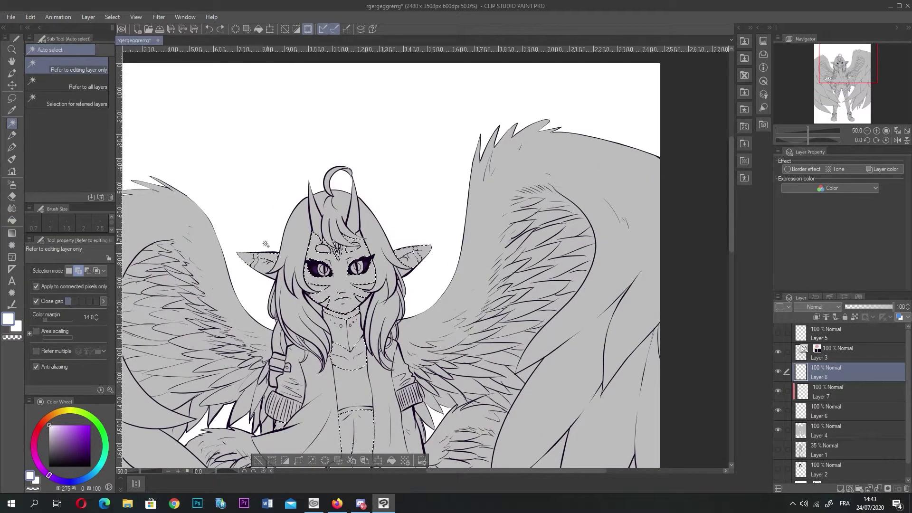
pyautogui.hotkey('ctrl', 'e')
pyautogui.scroll(2, 266, 245)
pyautogui.scroll(1, 261, 280)
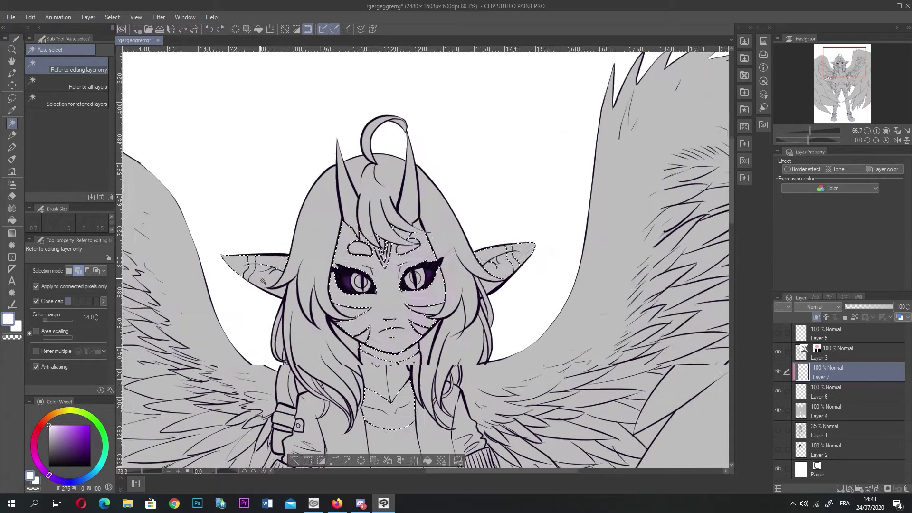
pyautogui.click(265, 286)
pyautogui.hotkey('ctrl', 'z')
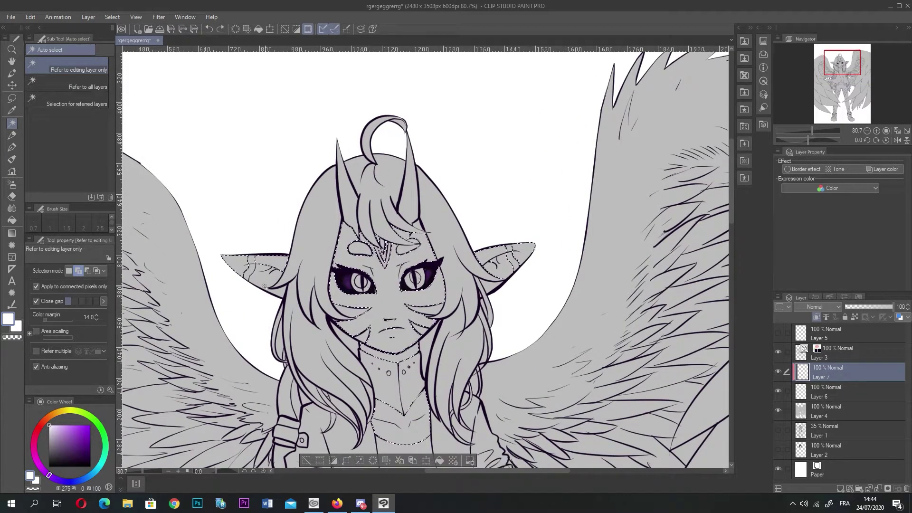
# - Switch to the Layer 3 line art and expand the selected area around the face, ears, torso, arms and hands
pyautogui.click(850, 353)
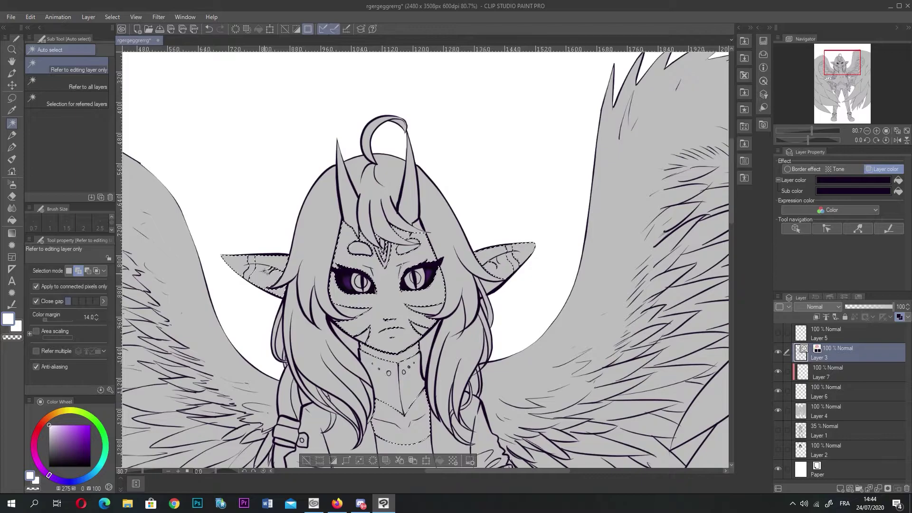
pyautogui.scroll(-2, 439, 285)
pyautogui.scroll(1, 409, 291)
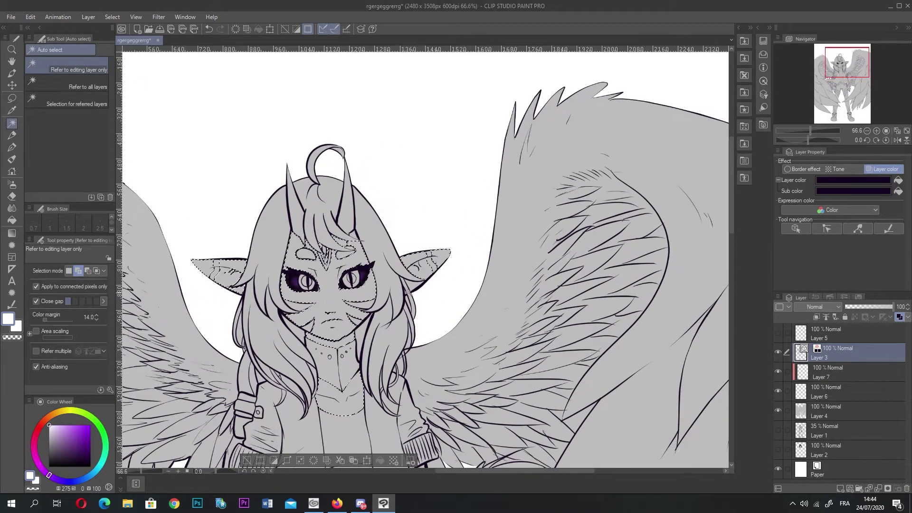
pyautogui.scroll(5, 413, 290)
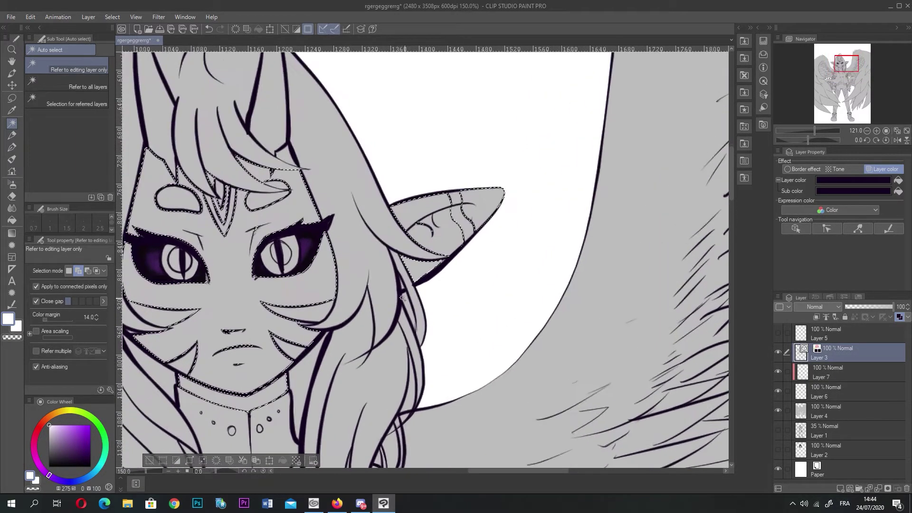
pyautogui.scroll(1, 404, 284)
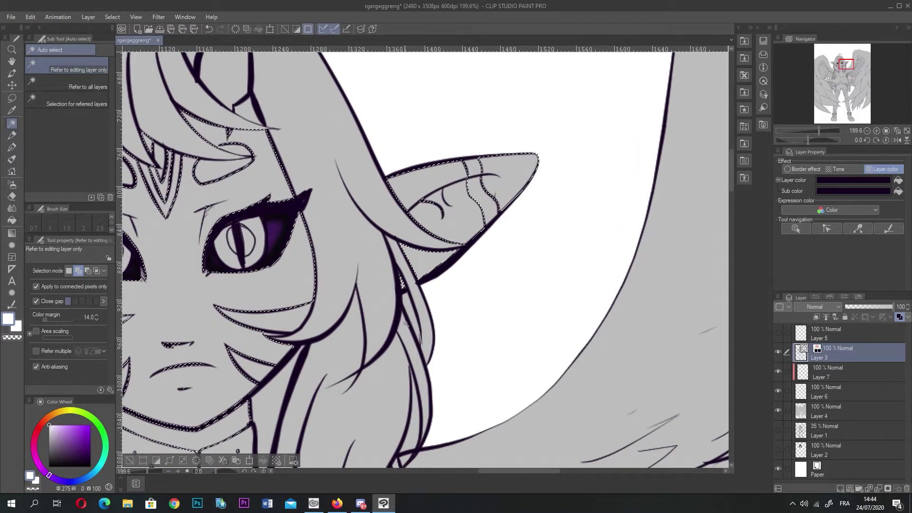
pyautogui.scroll(-6, 417, 430)
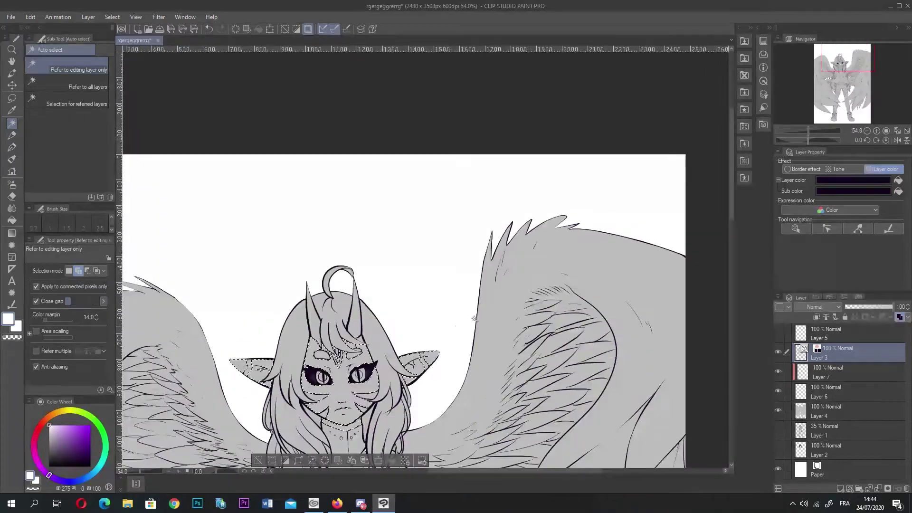
pyautogui.moveTo(731, 212); pyautogui.dragTo(705, 315)
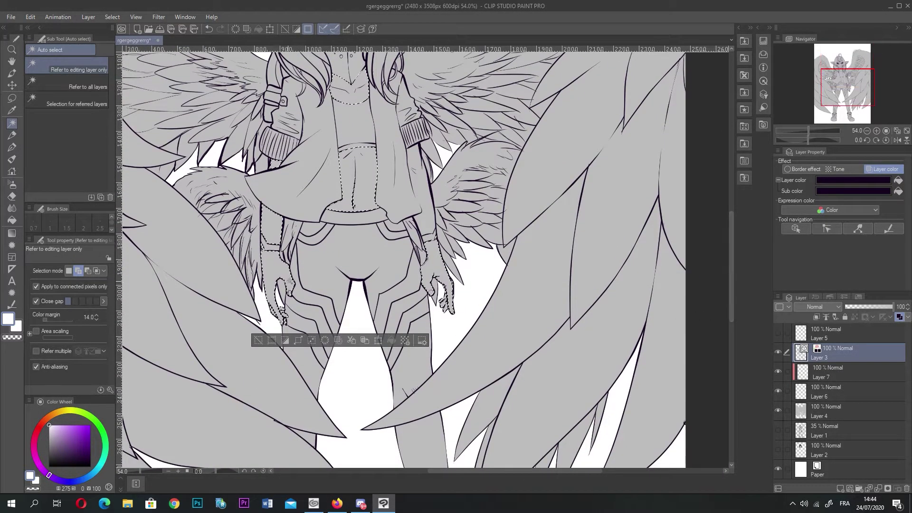
pyautogui.click(298, 340)
pyautogui.click(664, 452)
# - Add a new raster layer above Layer 7, fill the selected skin areas with white and clear the selection
pyautogui.click(832, 382)
pyautogui.click(826, 372)
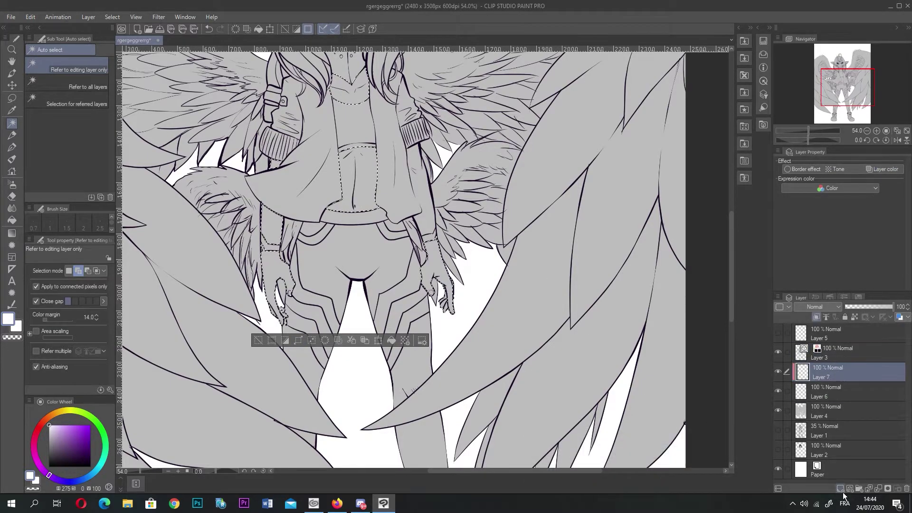
pyautogui.click(840, 488)
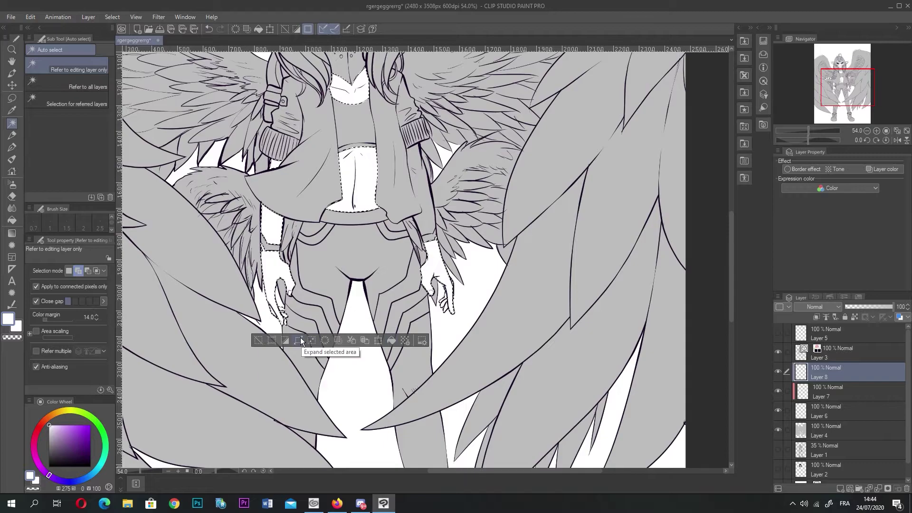
pyautogui.click(257, 340)
pyautogui.scroll(-1, 255, 285)
pyautogui.scroll(-8, 255, 285)
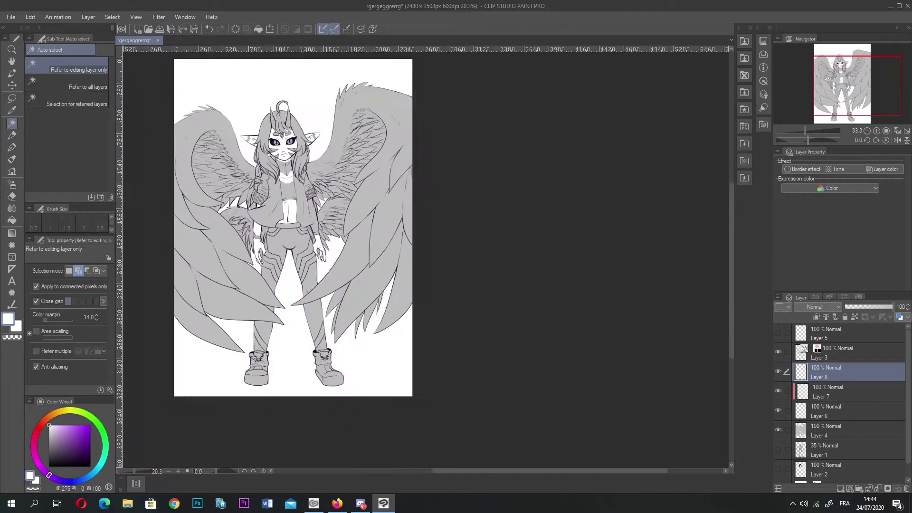
pyautogui.scroll(9, 280, 181)
pyautogui.scroll(5, 325, 322)
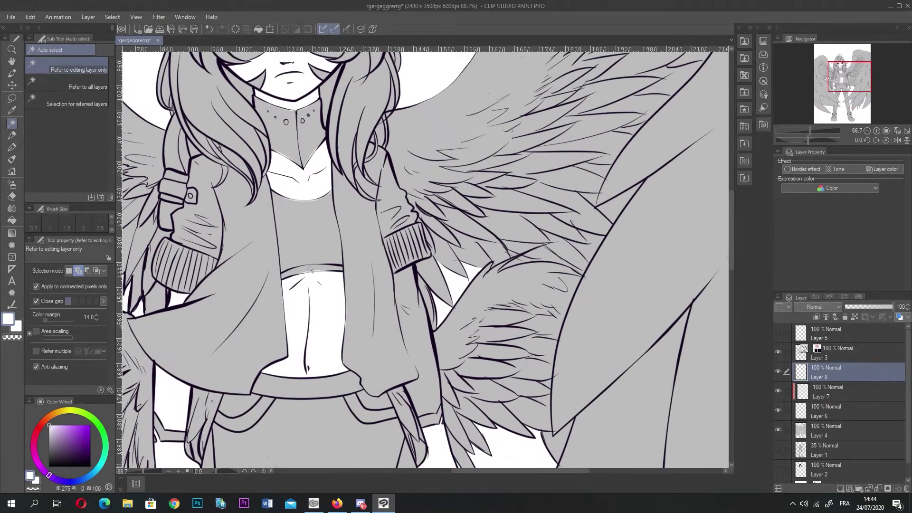
# - Try erasing the white edge along the crop top's hem with the Hard eraser, and undo back to before the white fill
pyautogui.press('e')
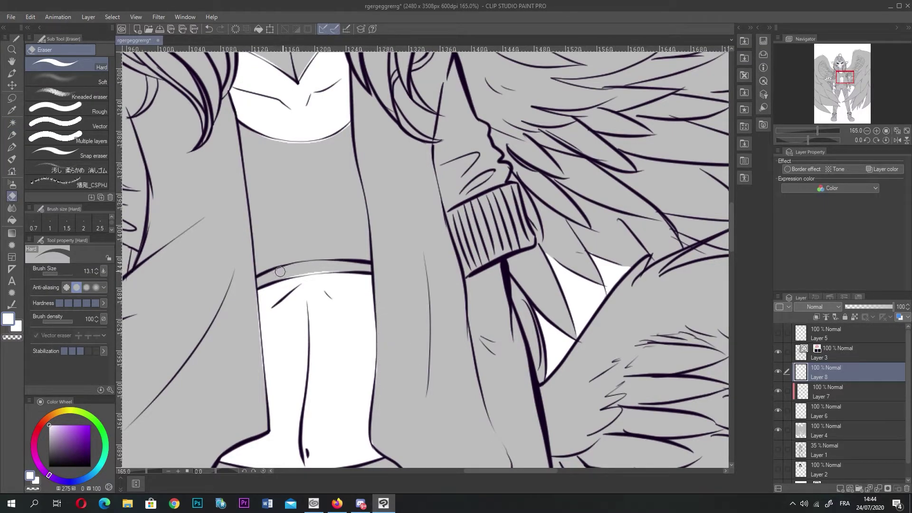
pyautogui.moveTo(271, 276); pyautogui.dragTo(382, 266)
pyautogui.hotkey('ctrl', 'z')
pyautogui.hotkey('ctrl', 'z')
pyautogui.hotkey('ctrl', 'z')
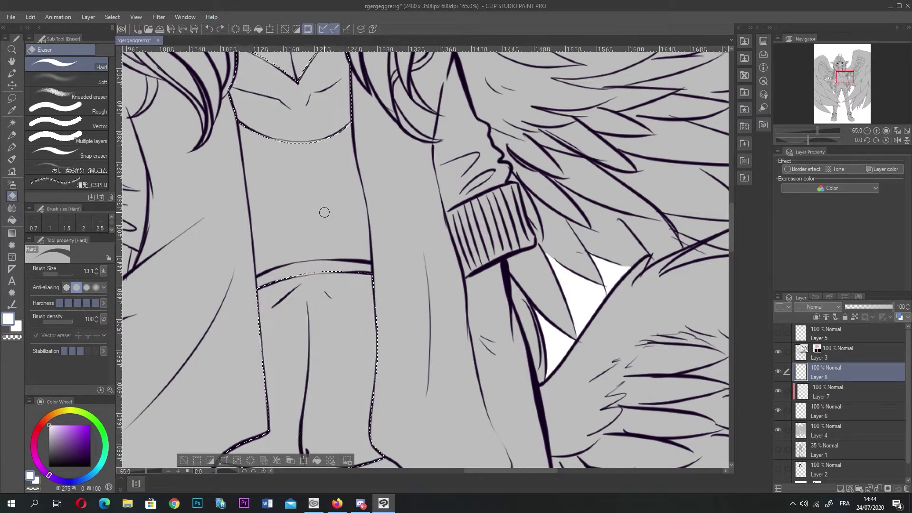
# - Replace the empty Layer 8 with a new raster layer above Layer 7, fill the selected skin areas with white and deselect
pyautogui.hotkey('ctrl', 'e')
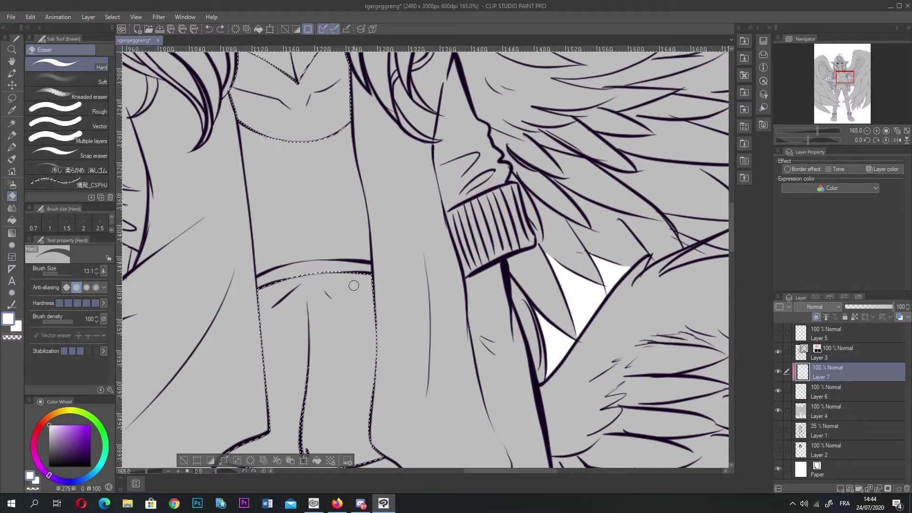
pyautogui.scroll(-2, 315, 266)
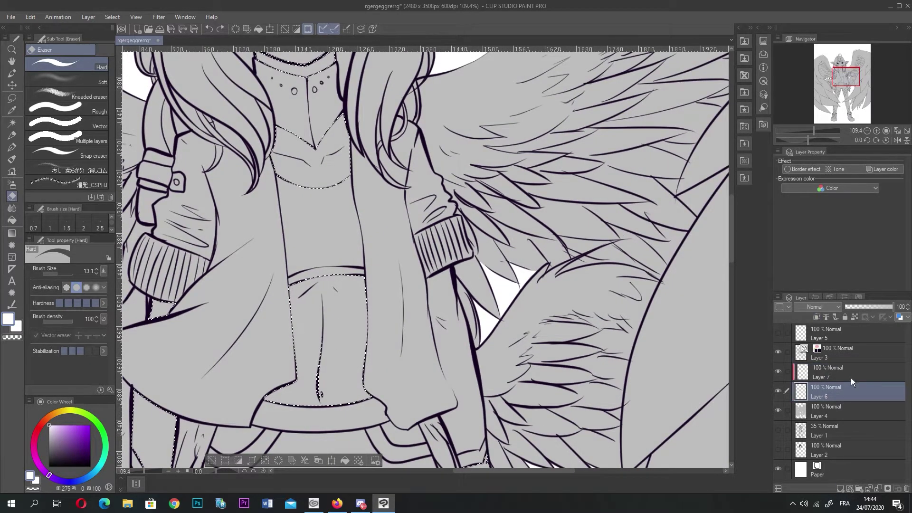
pyautogui.click(840, 489)
pyautogui.click(345, 460)
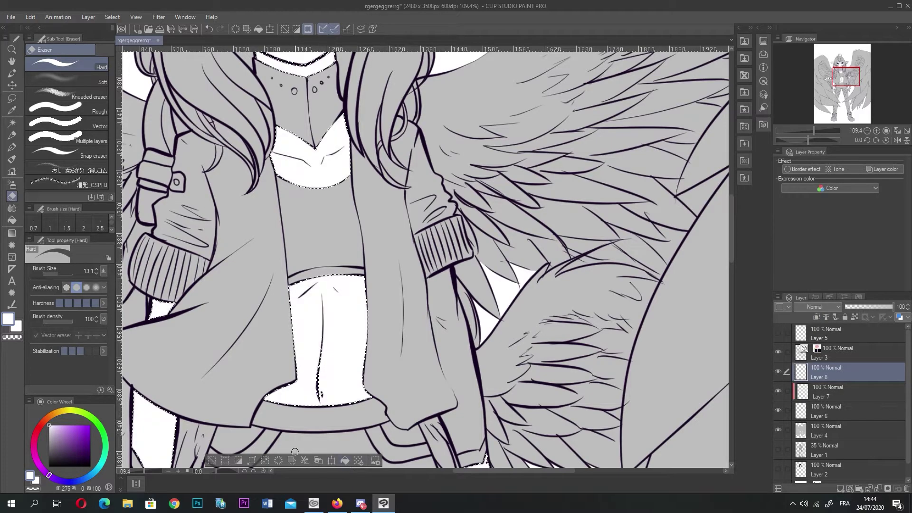
pyautogui.click(213, 461)
pyautogui.scroll(3, 297, 309)
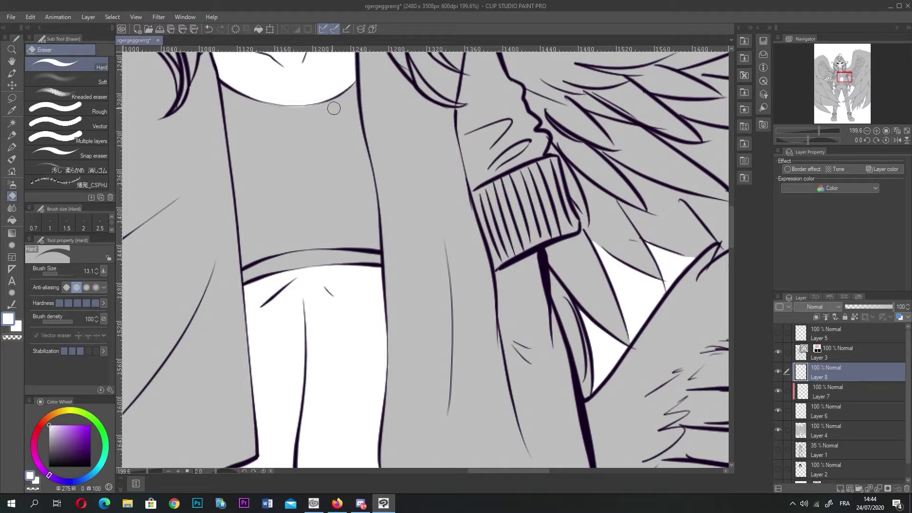
pyautogui.scroll(-5, 420, 363)
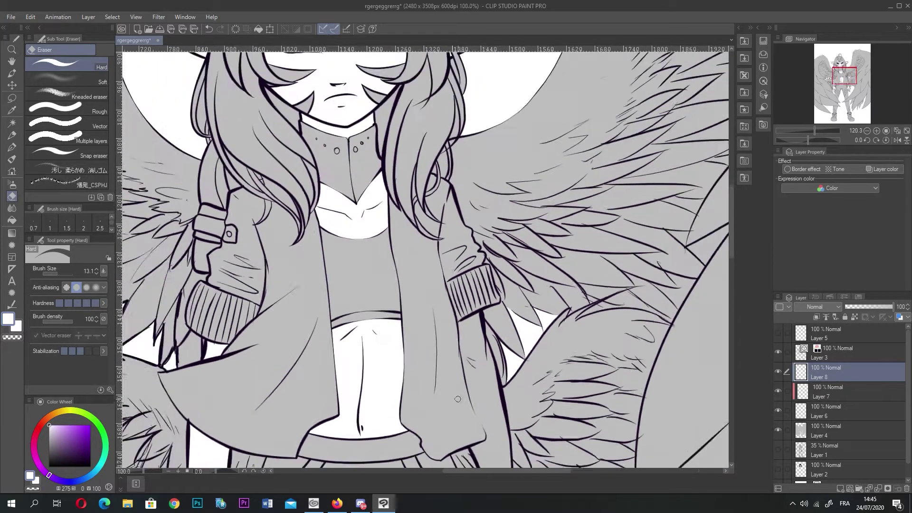
# - Select the unfilled arm area between the sleeve cuff and wristband on the character's left side, using Auto select on Layer 3
pyautogui.click(12, 304)
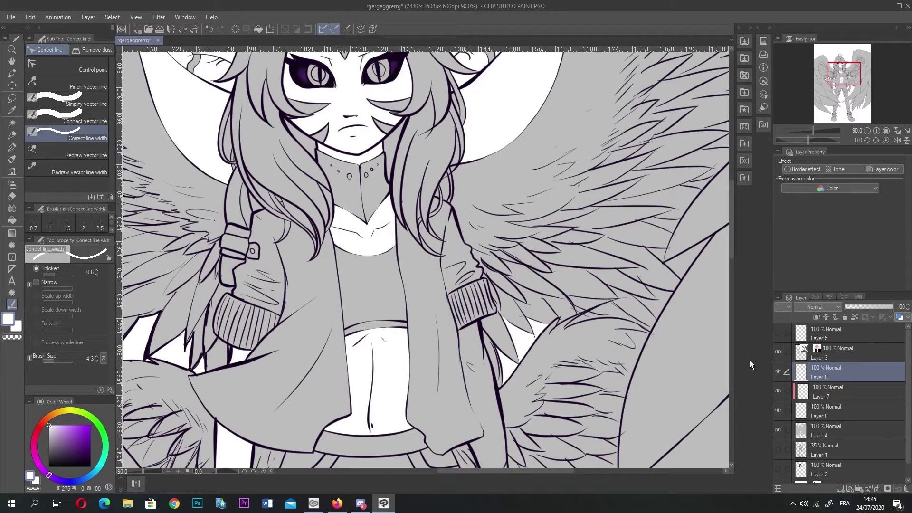
pyautogui.click(823, 357)
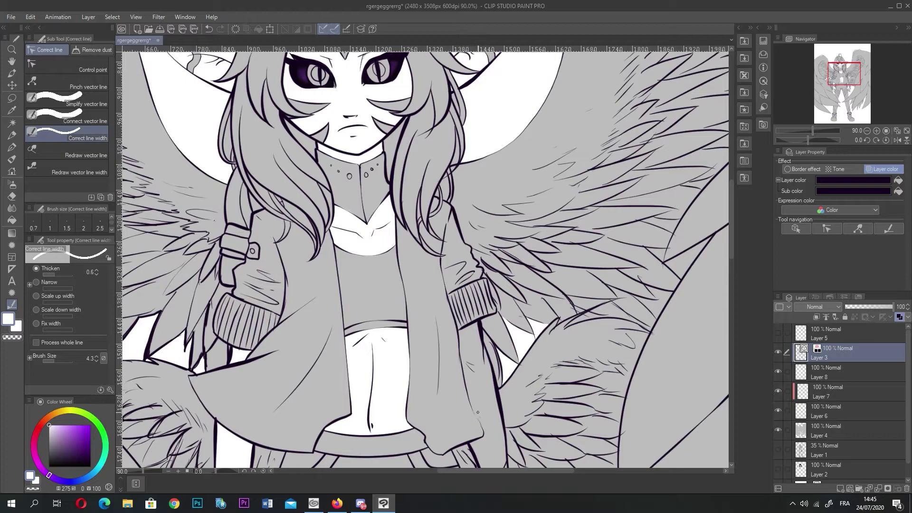
pyautogui.click(12, 122)
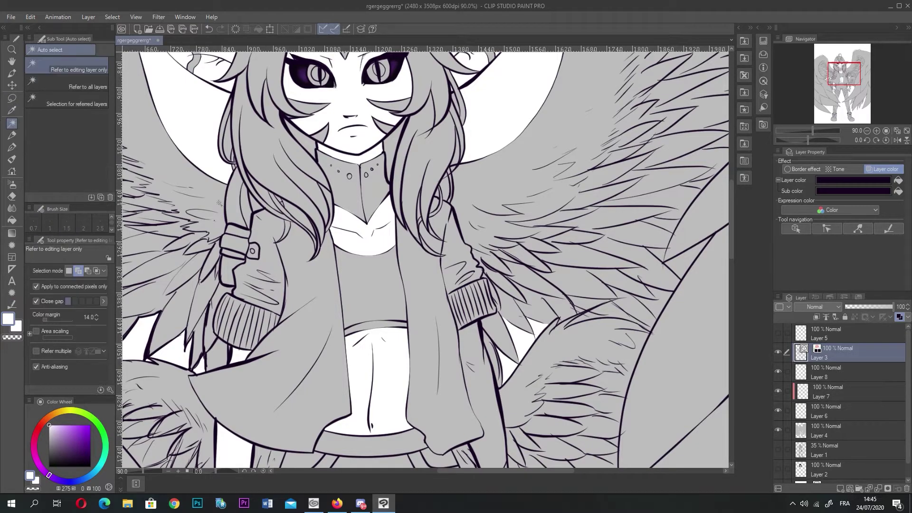
pyautogui.click(483, 394)
# - Expand the arm selection by 1 px, fill it with white on Layer 8 and clear the selection
pyautogui.scroll(-1, 483, 394)
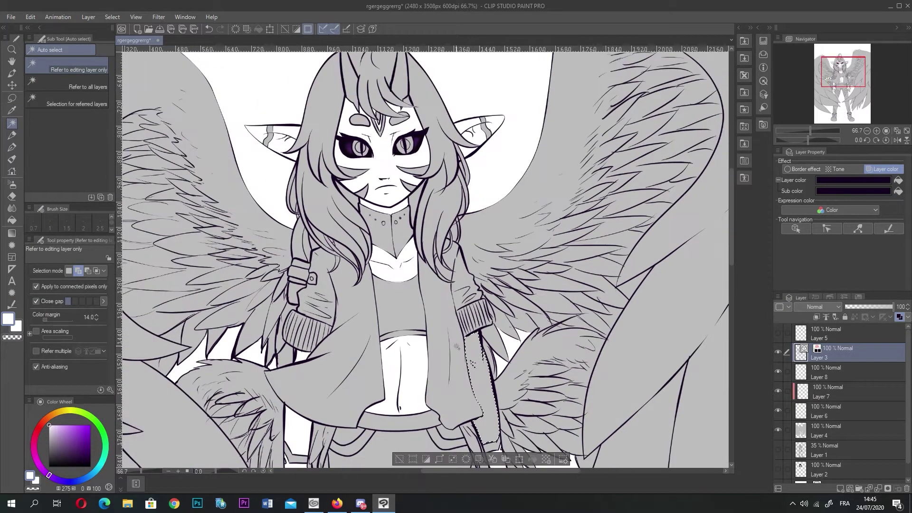
pyautogui.moveTo(732, 233); pyautogui.dragTo(733, 299)
pyautogui.scroll(4, 527, 171)
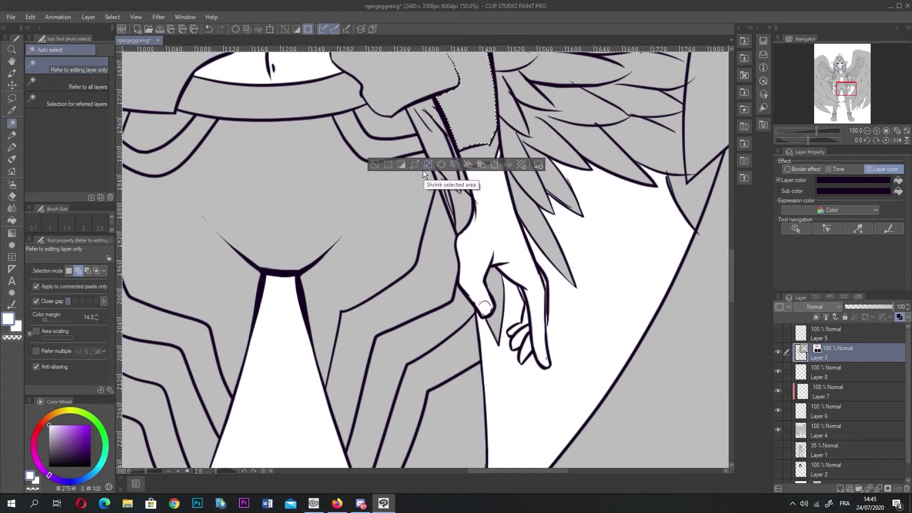
pyautogui.click(521, 164)
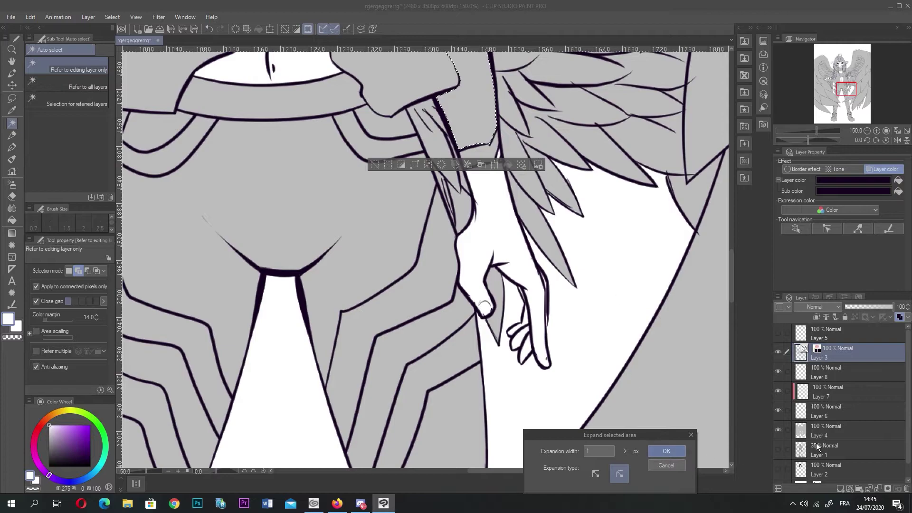
pyautogui.click(667, 452)
pyautogui.click(846, 377)
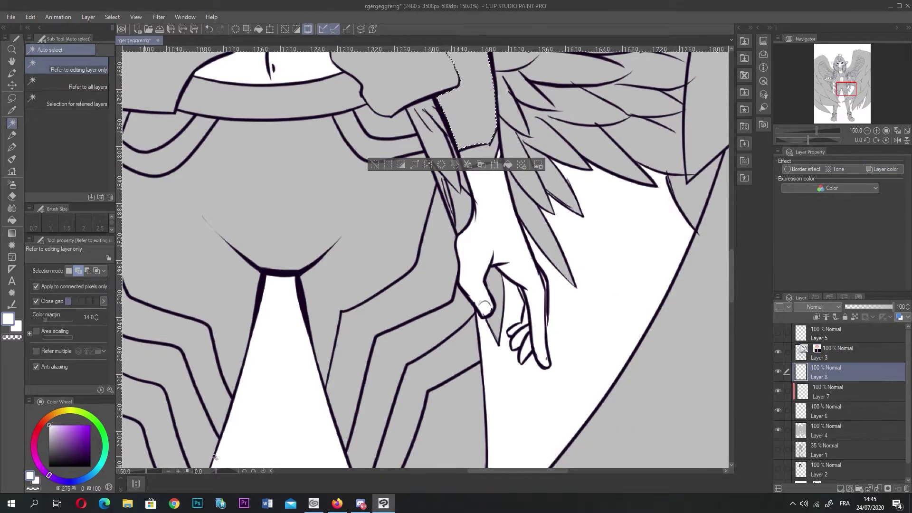
pyautogui.hotkey('ctrl', 'd')
# - Add a new raster layer above Layer 8 and clip it to the layer below
pyautogui.scroll(-3, 377, 178)
pyautogui.scroll(-3, 373, 181)
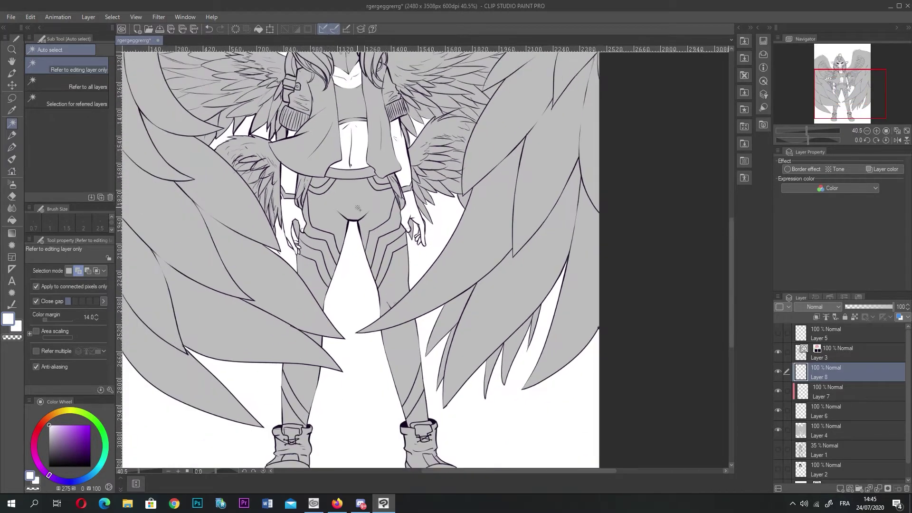
pyautogui.scroll(-2, 185, 169)
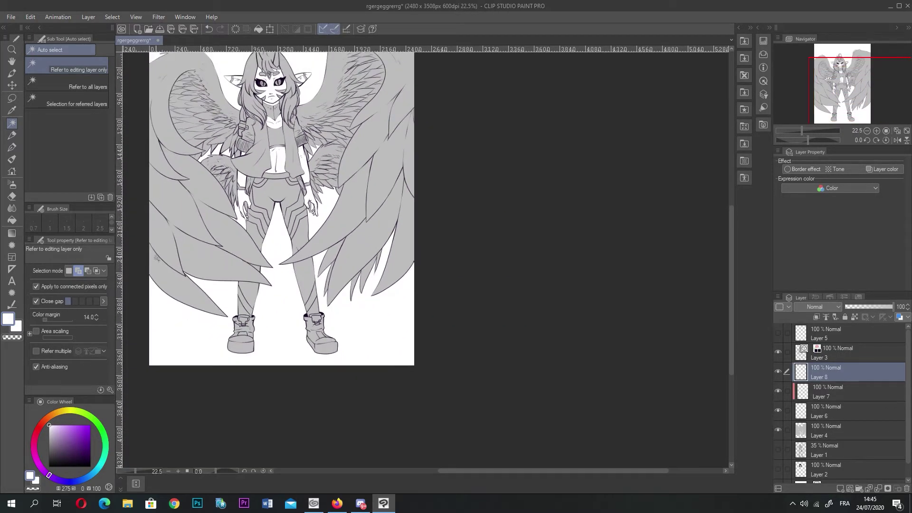
pyautogui.scroll(-2, 157, 258)
pyautogui.scroll(5, 208, 293)
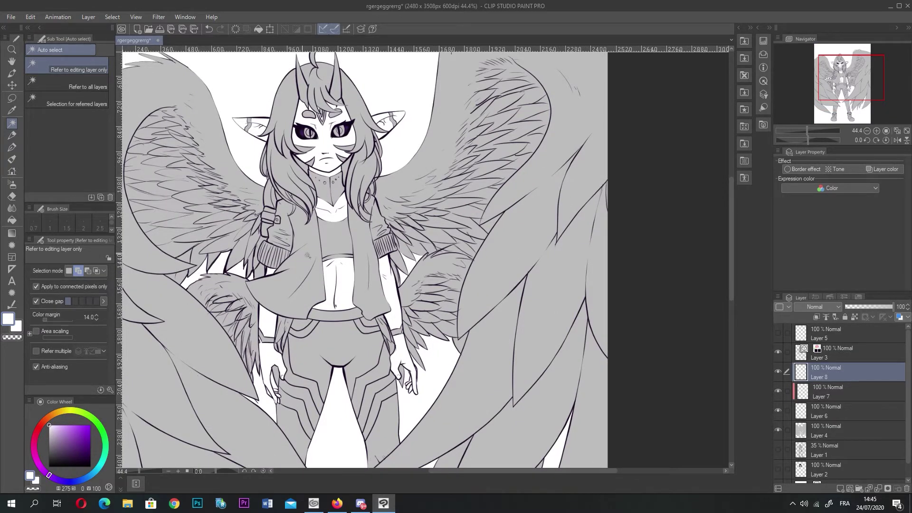
pyautogui.scroll(1, 303, 255)
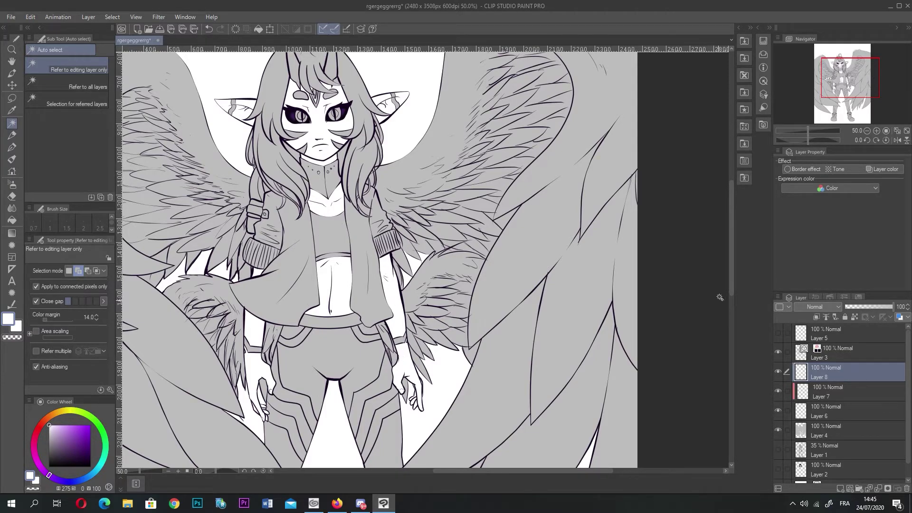
pyautogui.click(840, 489)
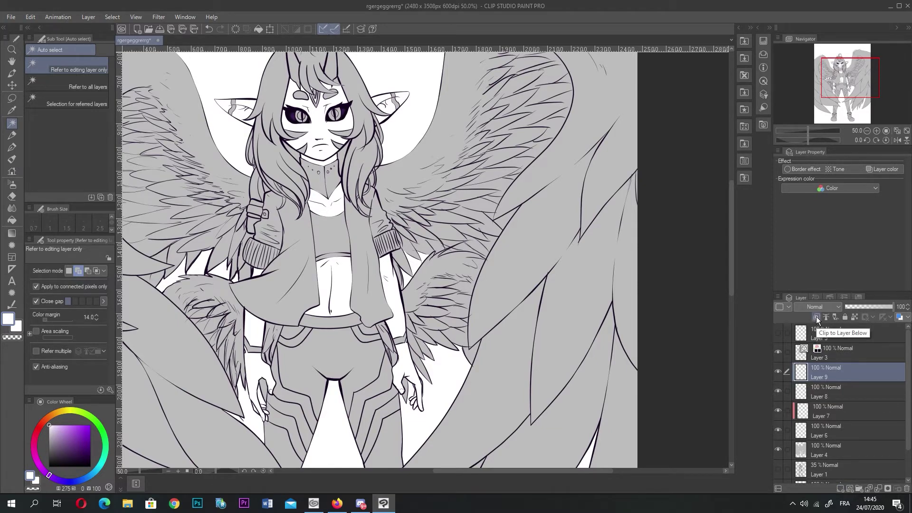
pyautogui.click(816, 316)
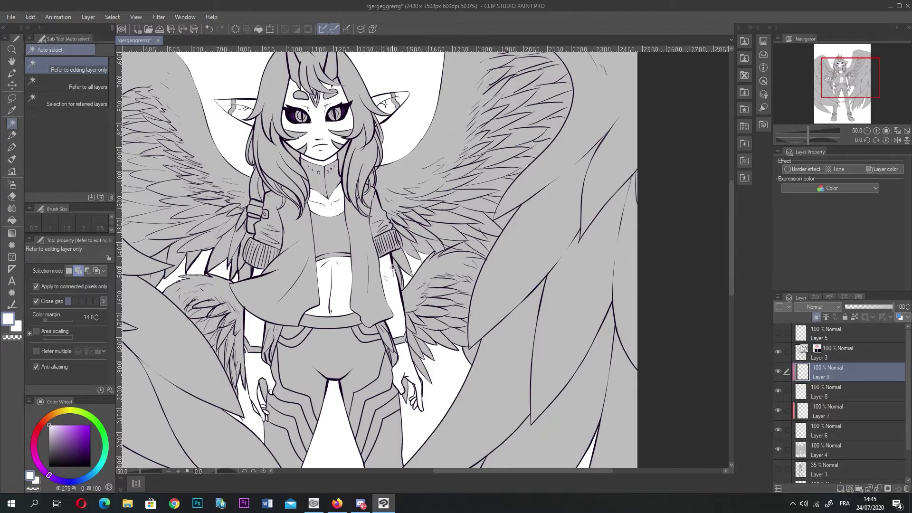
pyautogui.scroll(-1, 394, 268)
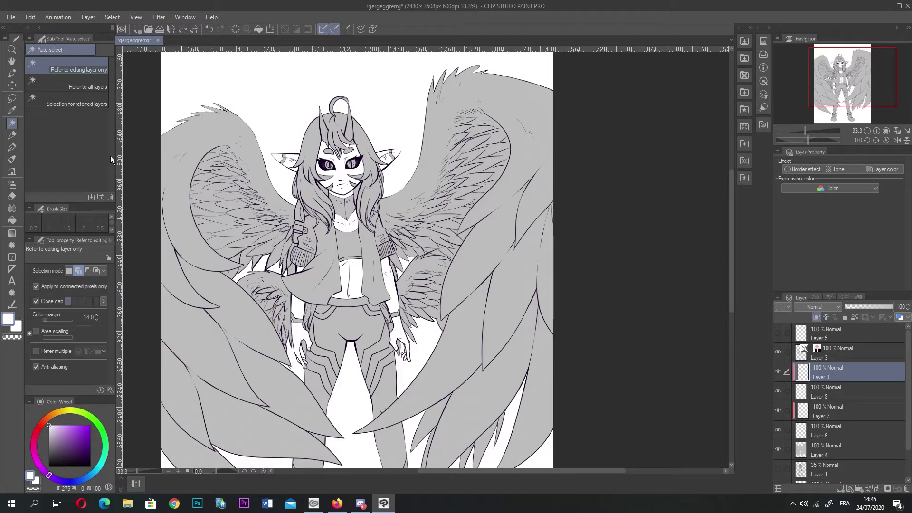
# - Set the line art on Layer 3 as the reference layer and make the clipped Layer 9 active
pyautogui.click(842, 352)
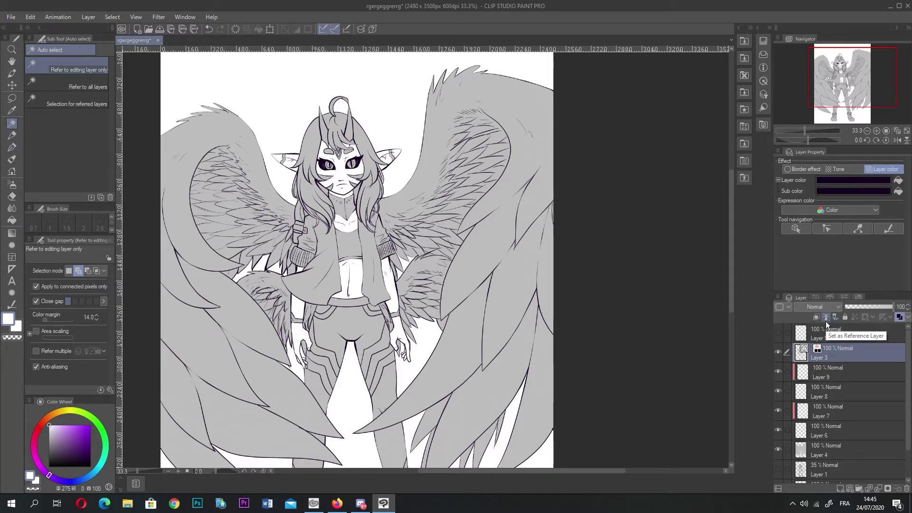
pyautogui.click(825, 317)
pyautogui.click(827, 363)
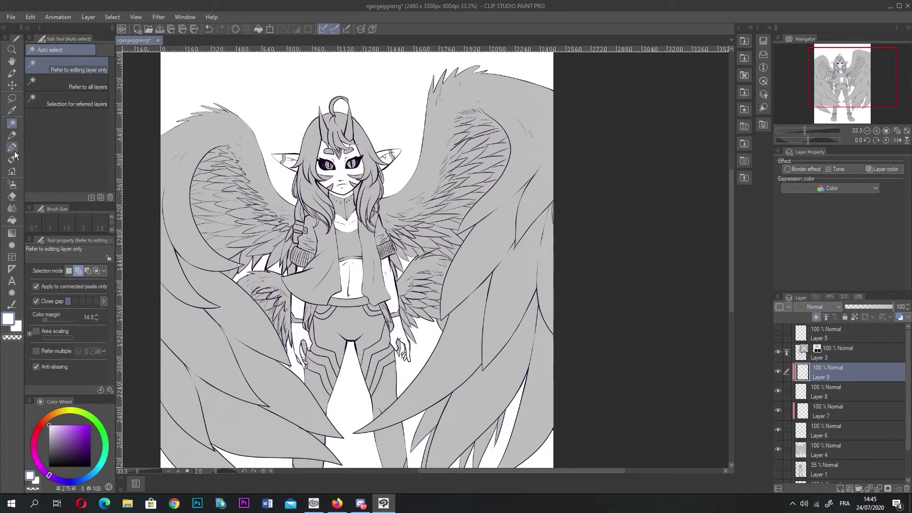
# - With the G-pen at size 53.8, dab purple on one forearm and red on the other on Layer 9
pyautogui.click(13, 148)
pyautogui.click(92, 426)
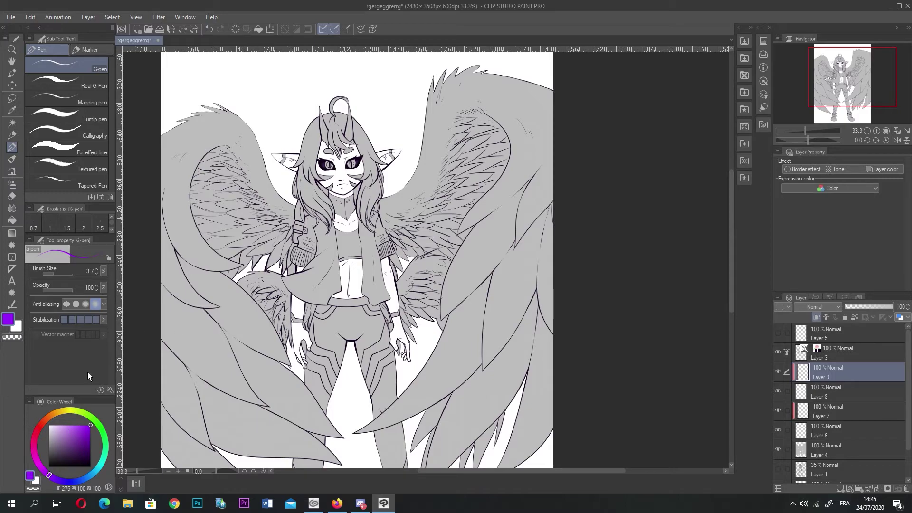
pyautogui.scroll(1, 334, 336)
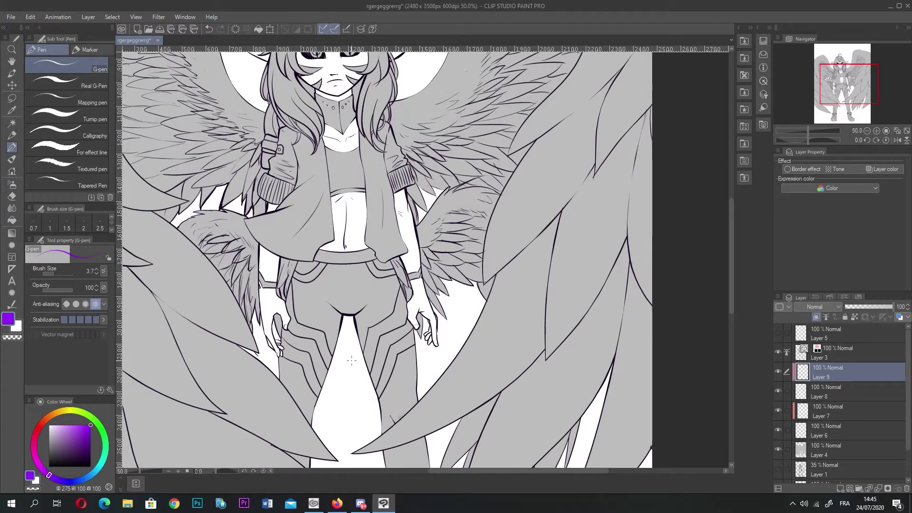
pyautogui.click(61, 273)
pyautogui.moveTo(266, 256); pyautogui.dragTo(270, 266)
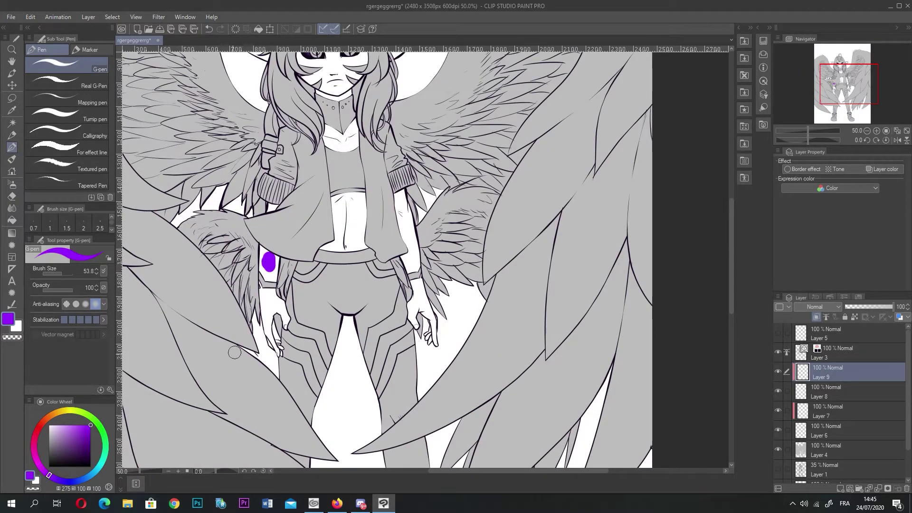
pyautogui.moveTo(405, 223); pyautogui.dragTo(408, 240)
# - Add a cyan dab on the bare belly and a bright green dab on the nose
pyautogui.click(94, 469)
pyautogui.moveTo(353, 219)
pyautogui.mouseDown()
pyautogui.moveTo(346, 210)
pyautogui.moveTo(340, 230)
pyautogui.mouseUp()
pyautogui.click(53, 476)
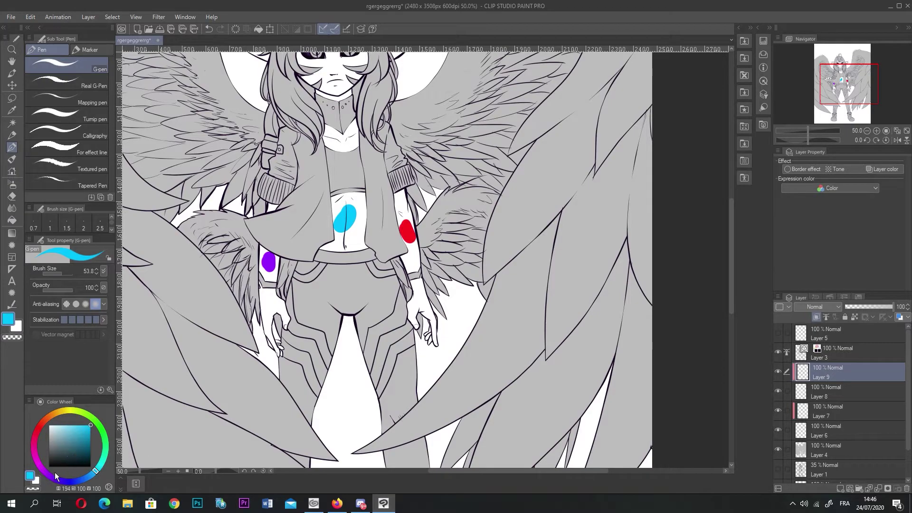
pyautogui.click(92, 418)
pyautogui.moveTo(331, 60); pyautogui.dragTo(325, 75)
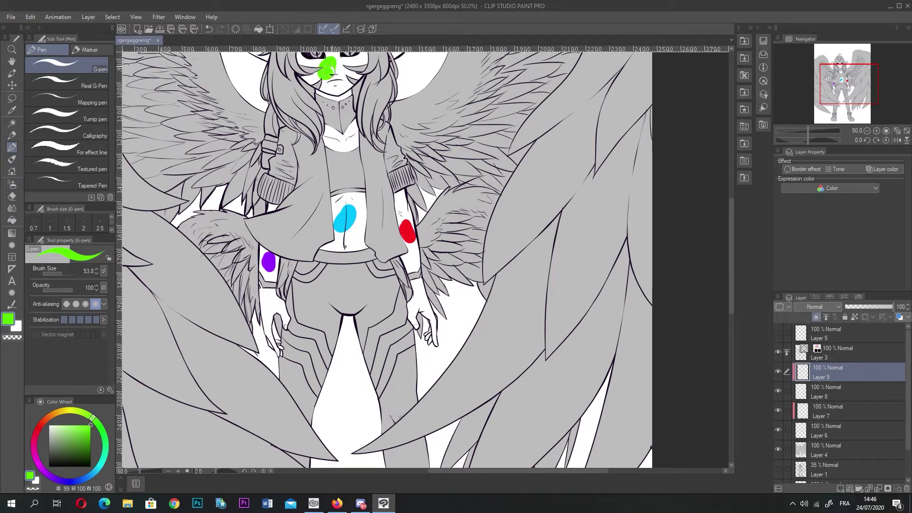
# - Try the Colorize all command with the colour dabs on Layer 9 and inspect the character up close
pyautogui.scroll(-2, 239, 237)
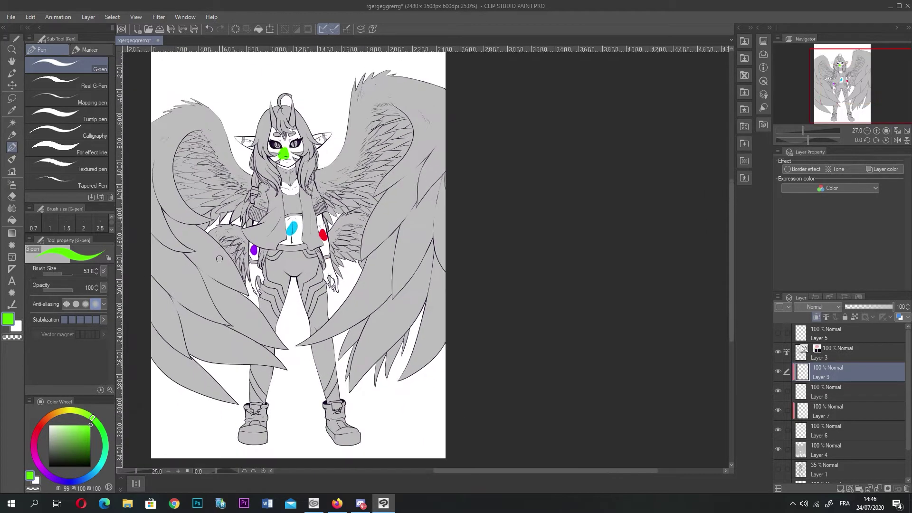
pyautogui.scroll(-1, 219, 258)
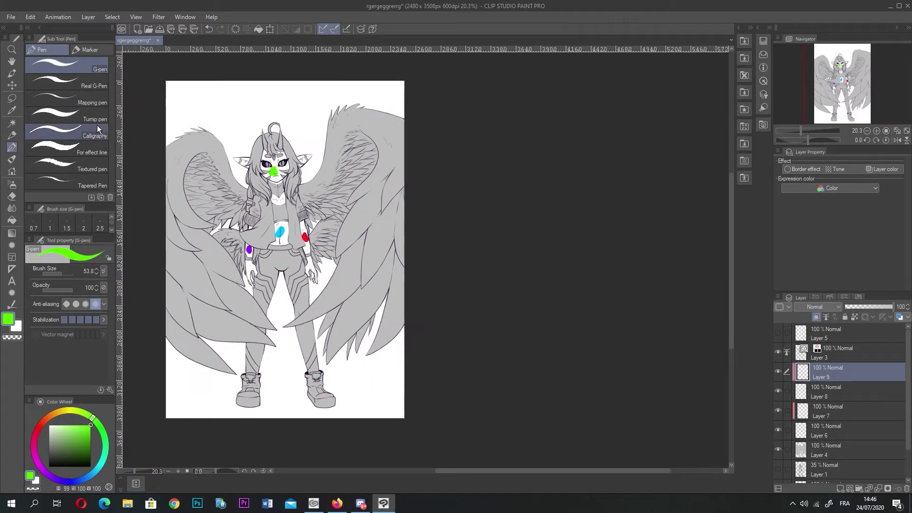
pyautogui.click(13, 17)
pyautogui.moveTo(34, 17)
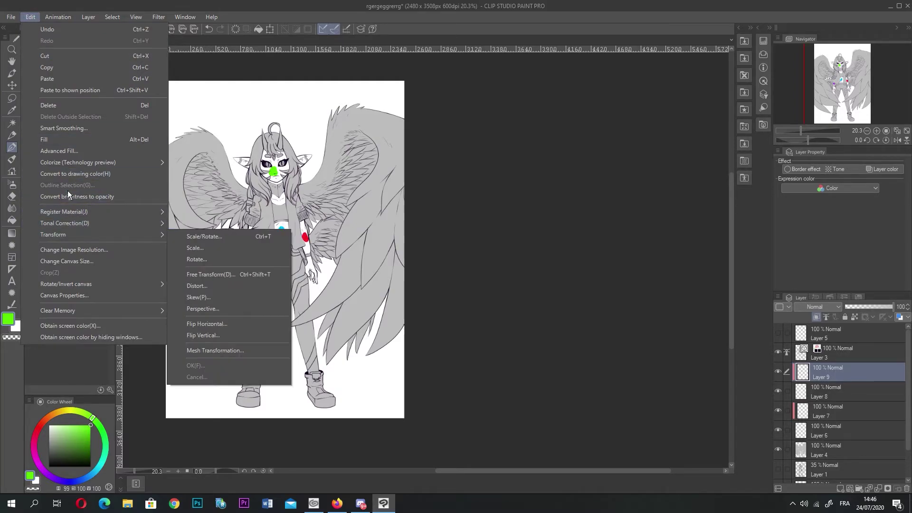
pyautogui.moveTo(98, 161)
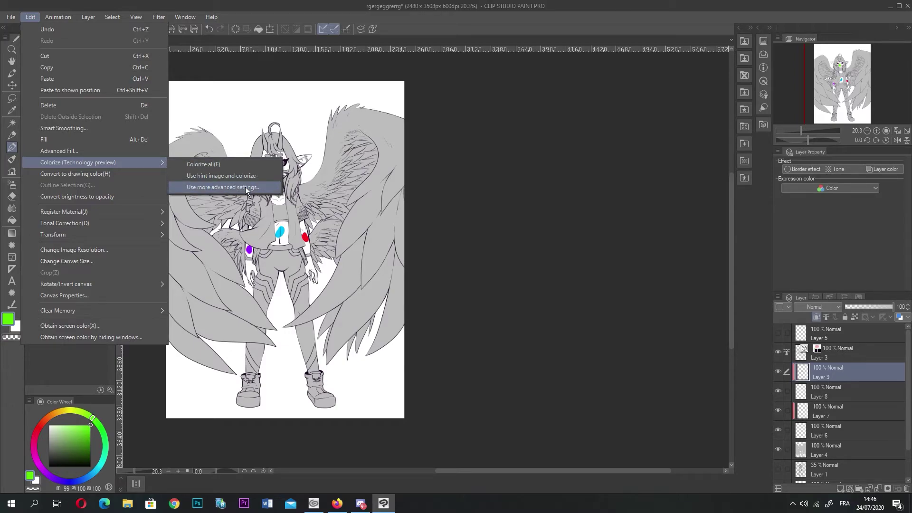
pyautogui.click(219, 164)
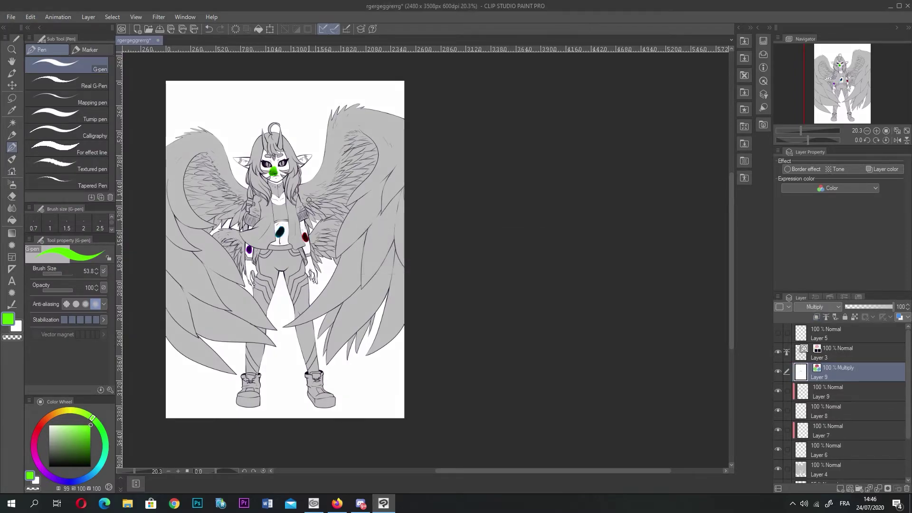
pyautogui.scroll(5, 276, 182)
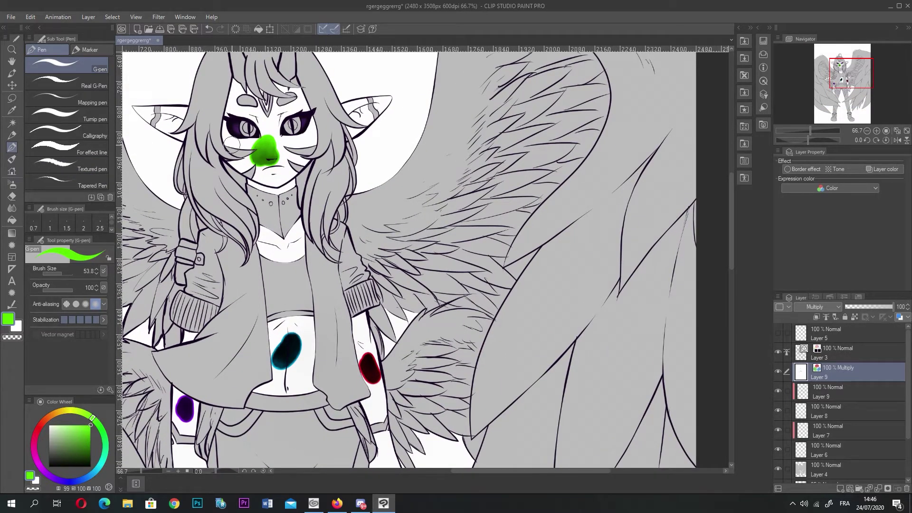
pyautogui.scroll(-1, 233, 145)
# - Undo the automatic colorizing along with the green dab, and repaint the green dab on the nose
pyautogui.hotkey('ctrl', 'z')
pyautogui.hotkey('ctrl', 'z')
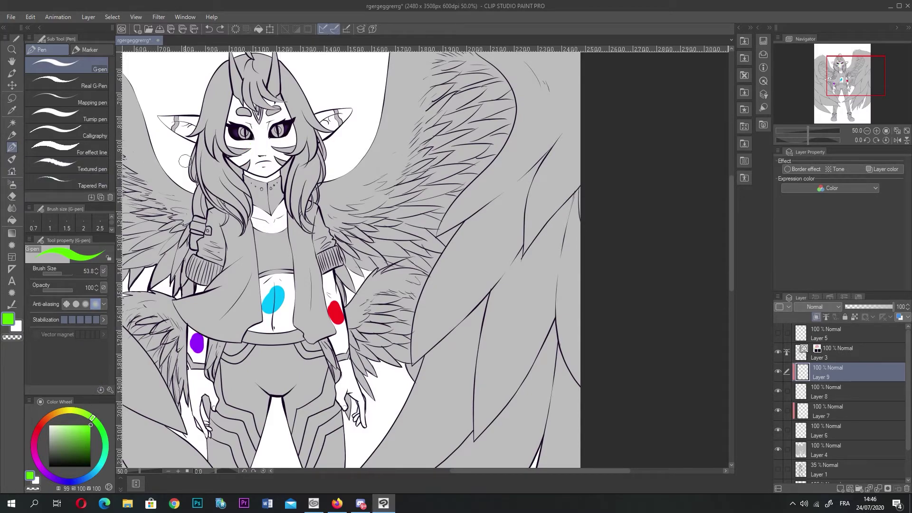
pyautogui.moveTo(273, 155); pyautogui.dragTo(258, 152)
# - Try colorizing the drawing with the dabs on Layer 9 as the hint image
pyautogui.click(38, 17)
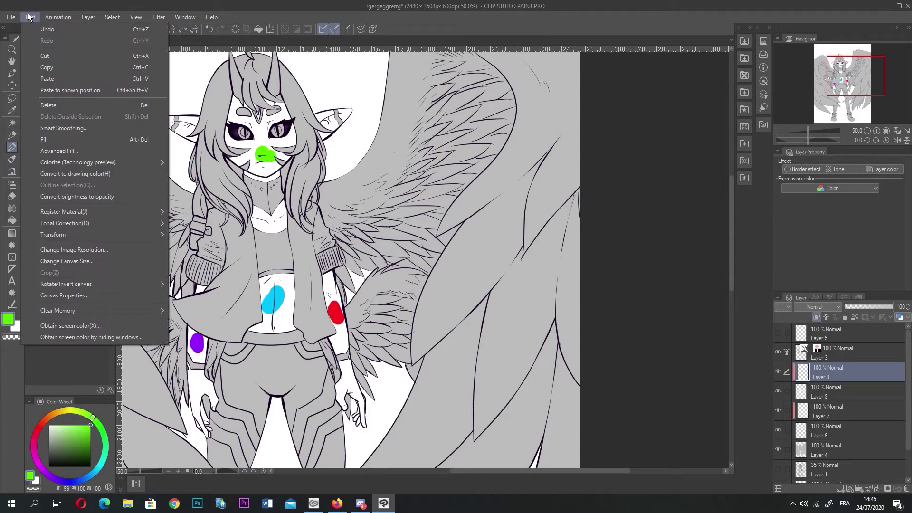
pyautogui.moveTo(58, 17)
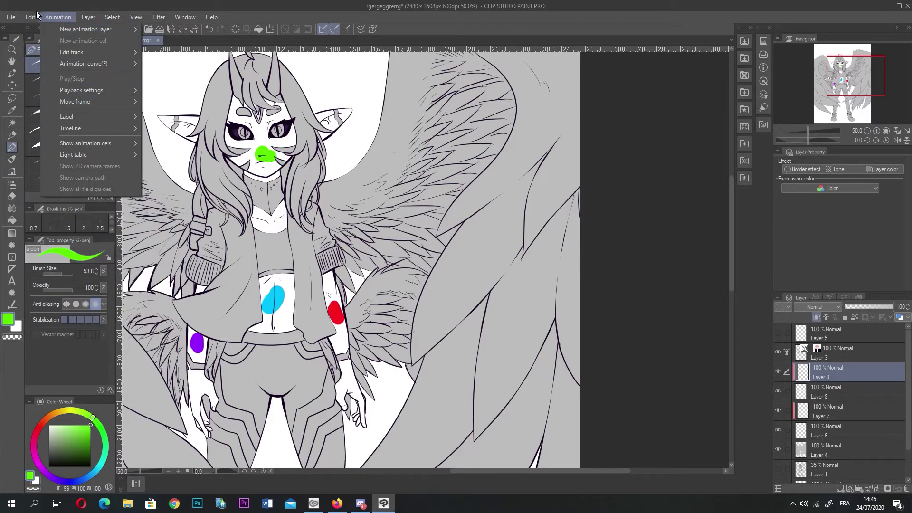
pyautogui.moveTo(28, 18)
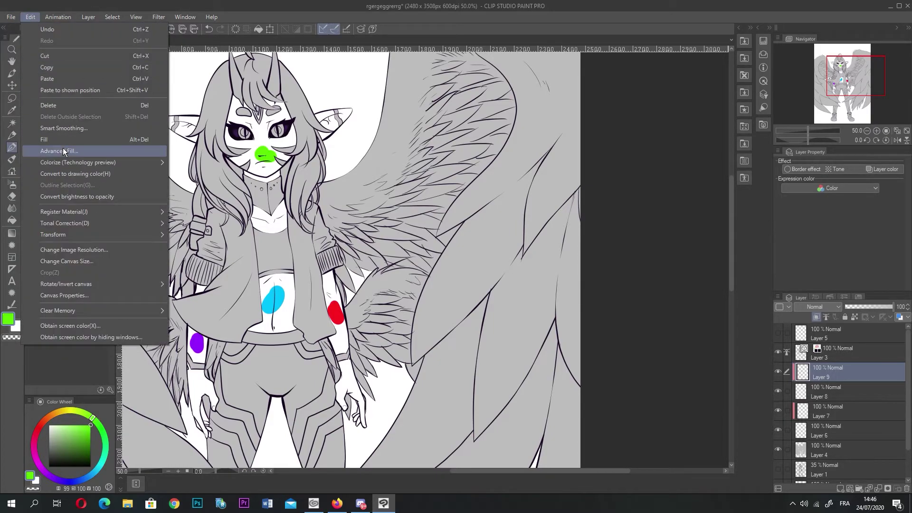
pyautogui.click(224, 174)
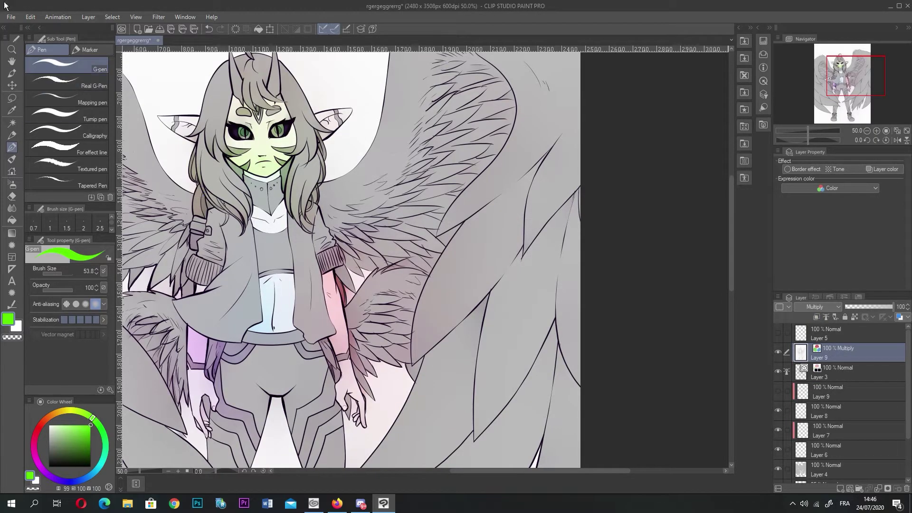
pyautogui.scroll(-5, 285, 237)
pyautogui.scroll(4, 297, 298)
pyautogui.scroll(-2, 296, 298)
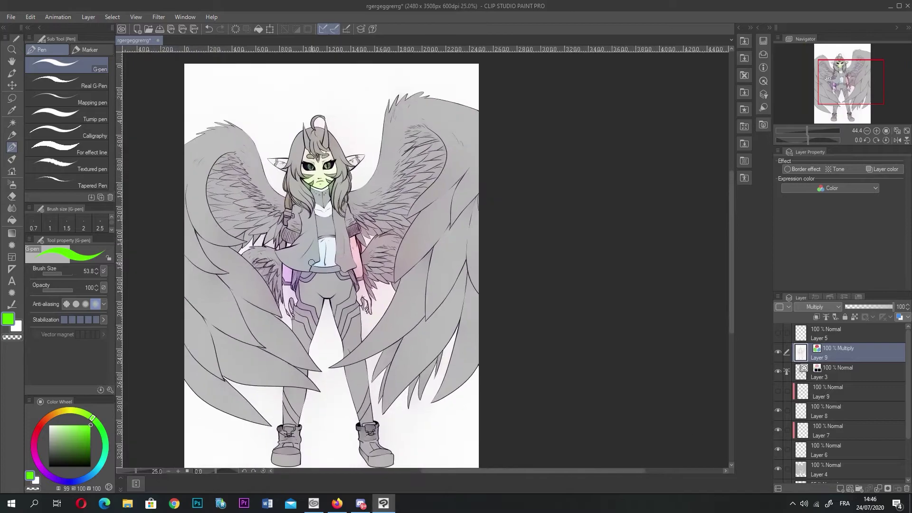
pyautogui.scroll(3, 298, 175)
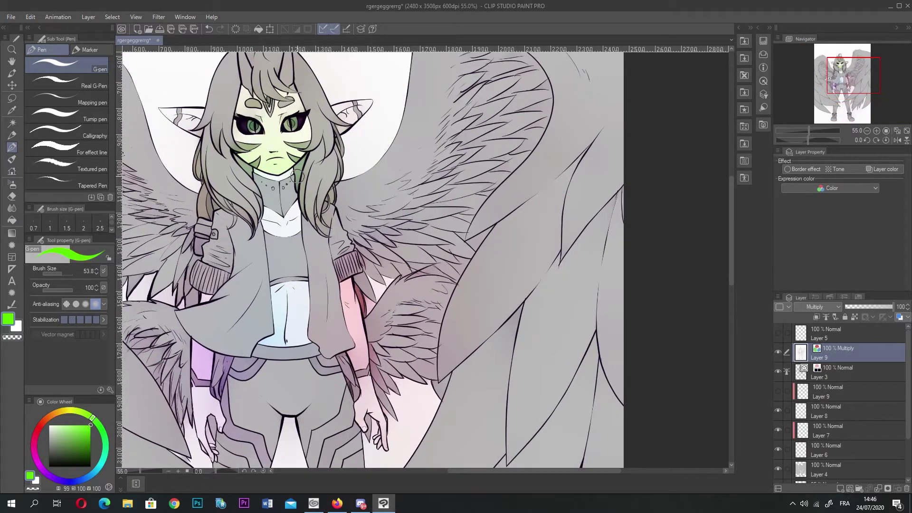
# - Hide the colorized Multiply layer, show the clipped layer with the colour dabs and make it active
pyautogui.click(779, 351)
pyautogui.click(778, 351)
pyautogui.scroll(-2, 295, 287)
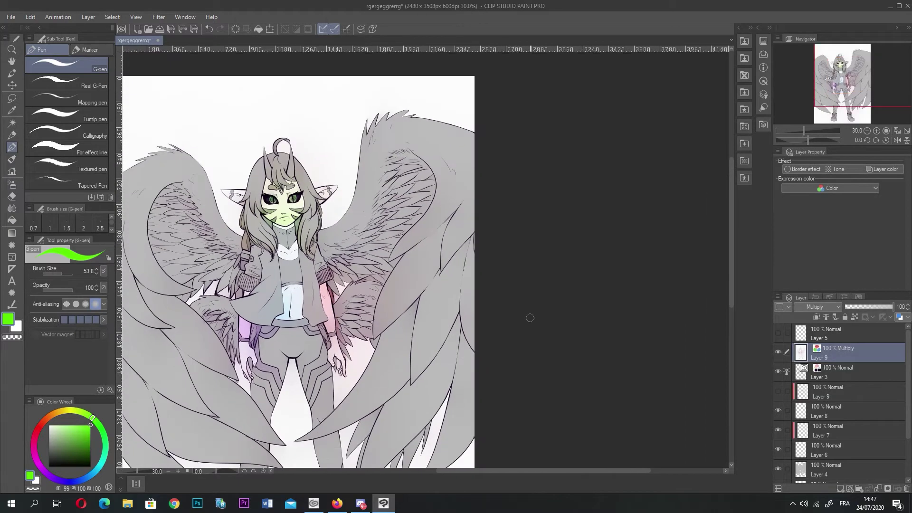
pyautogui.click(778, 352)
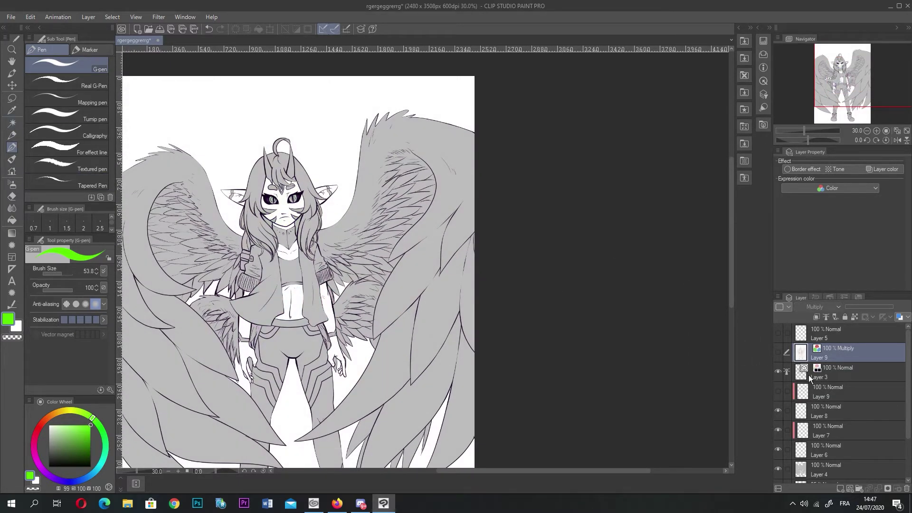
pyautogui.click(825, 375)
pyautogui.click(778, 392)
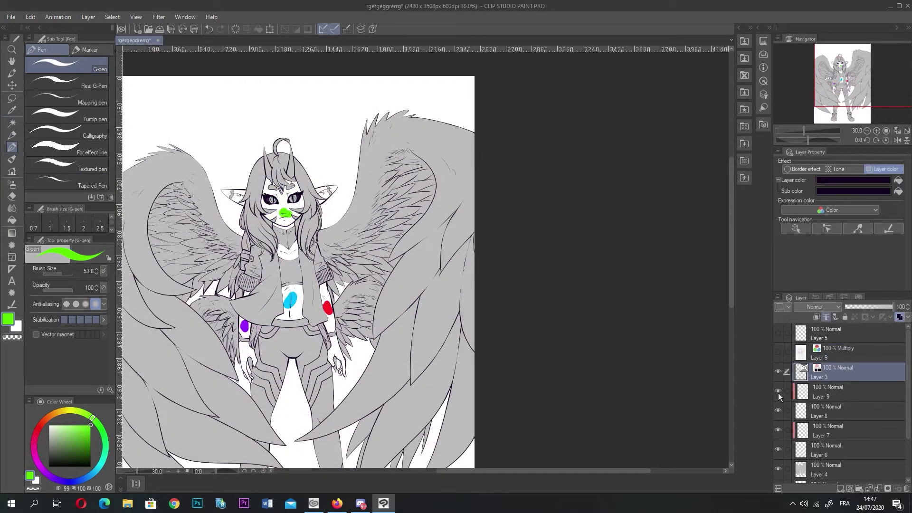
pyautogui.click(820, 394)
# - Try Colorize with advanced settings, reshaping the curve of the purple hint colour, and cancel the dialog
pyautogui.click(30, 18)
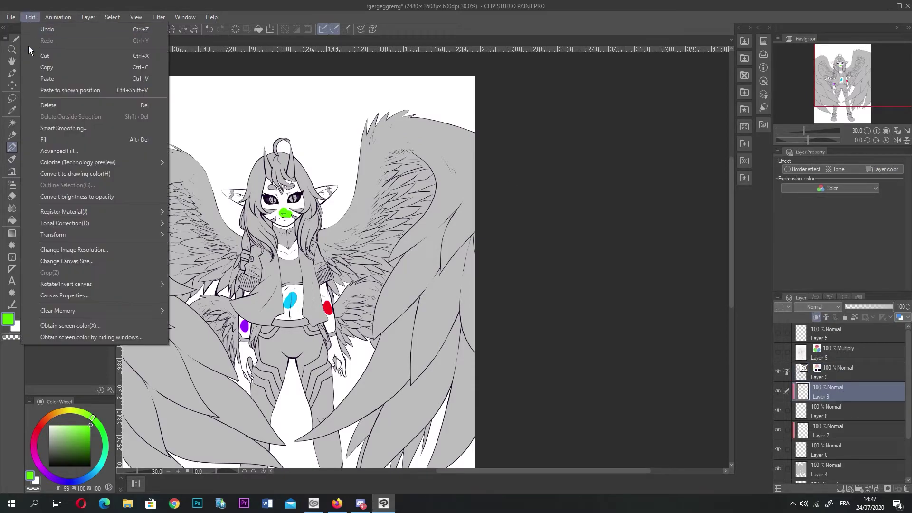
pyautogui.click(28, 19)
pyautogui.click(27, 20)
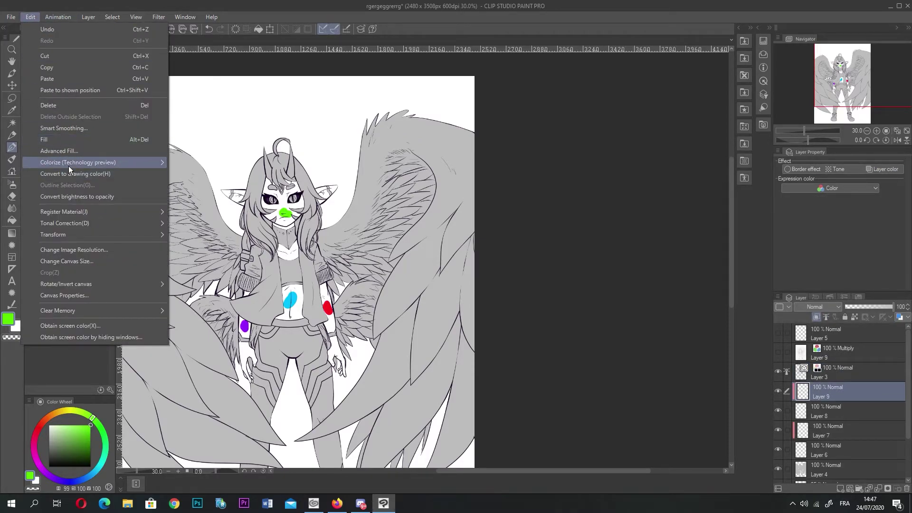
pyautogui.moveTo(68, 159)
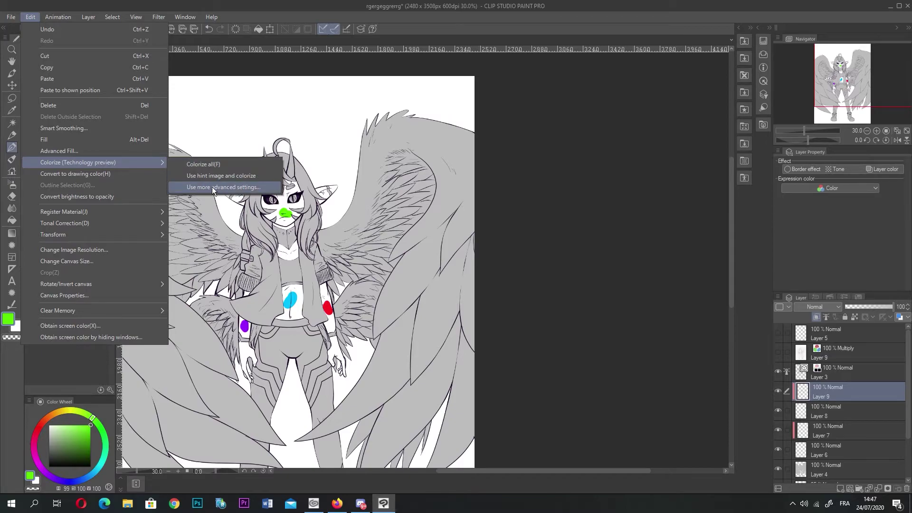
pyautogui.click(212, 187)
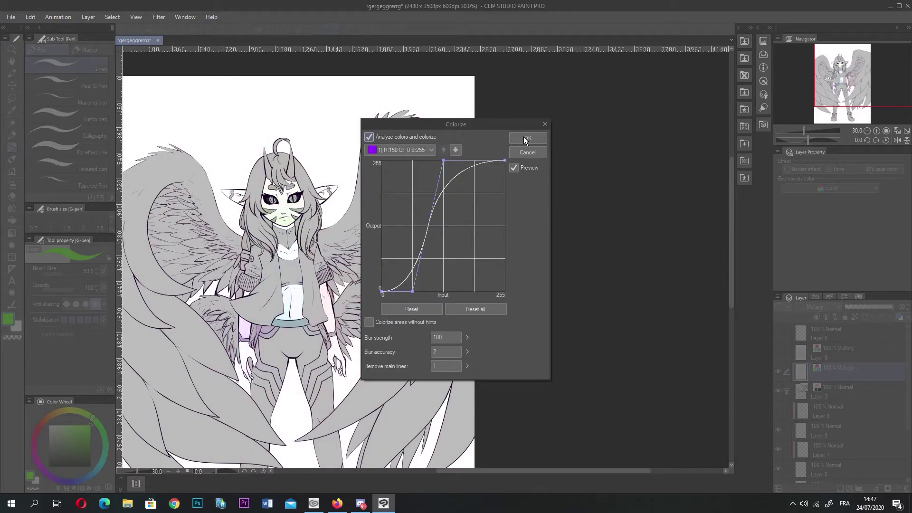
pyautogui.moveTo(444, 160); pyautogui.dragTo(464, 224)
pyautogui.moveTo(412, 290); pyautogui.dragTo(416, 267)
pyautogui.click(527, 152)
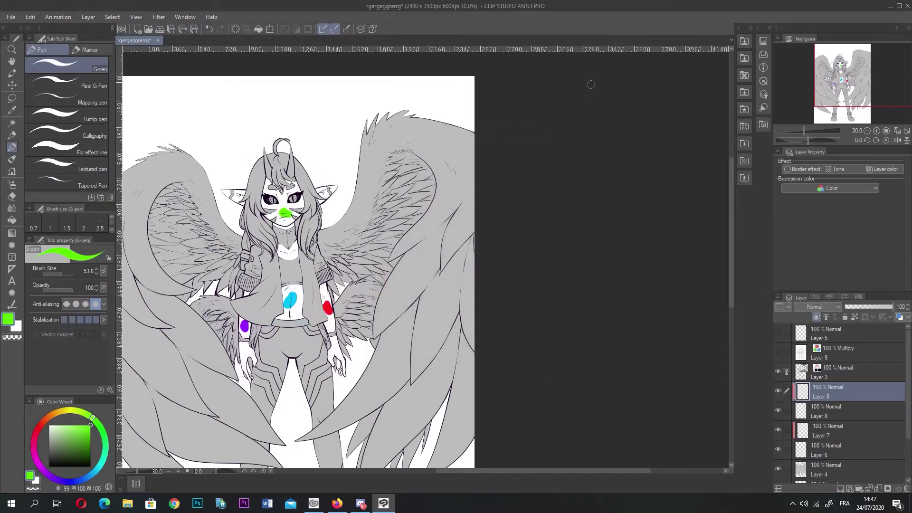
# - Set the colour-dab layer as a reference layer and try Colorize all on it
pyautogui.click(828, 315)
pyautogui.scroll(-3, 252, 242)
pyautogui.scroll(2, 191, 303)
pyautogui.click(30, 17)
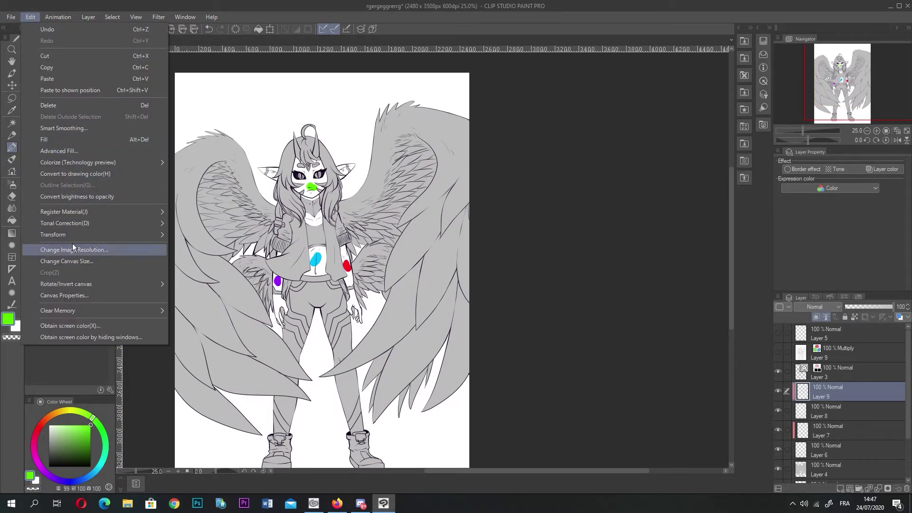
pyautogui.moveTo(82, 162)
pyautogui.click(244, 165)
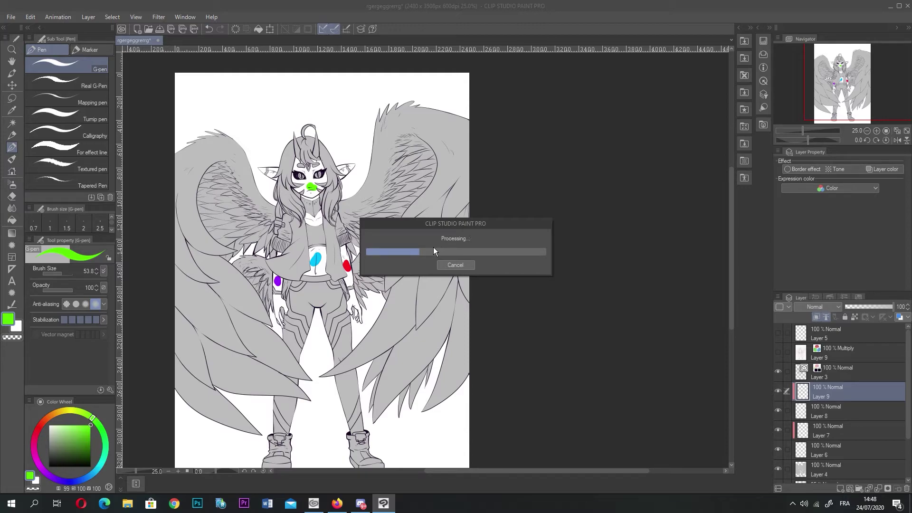
pyautogui.scroll(10, 253, 246)
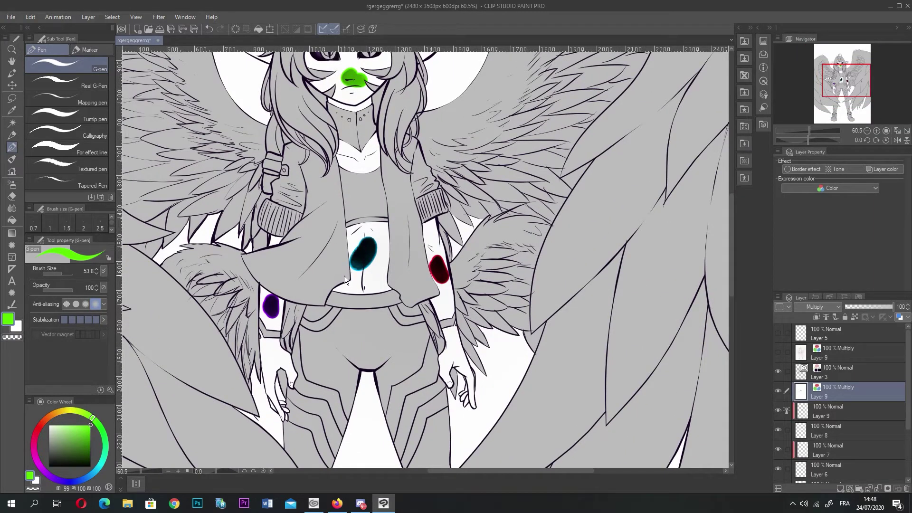
# - Undo the Colorize attempts back to the plain colour dabs and the single clipped layer
pyautogui.hotkey('ctrl', 'z')
pyautogui.hotkey('ctrl', 'z')
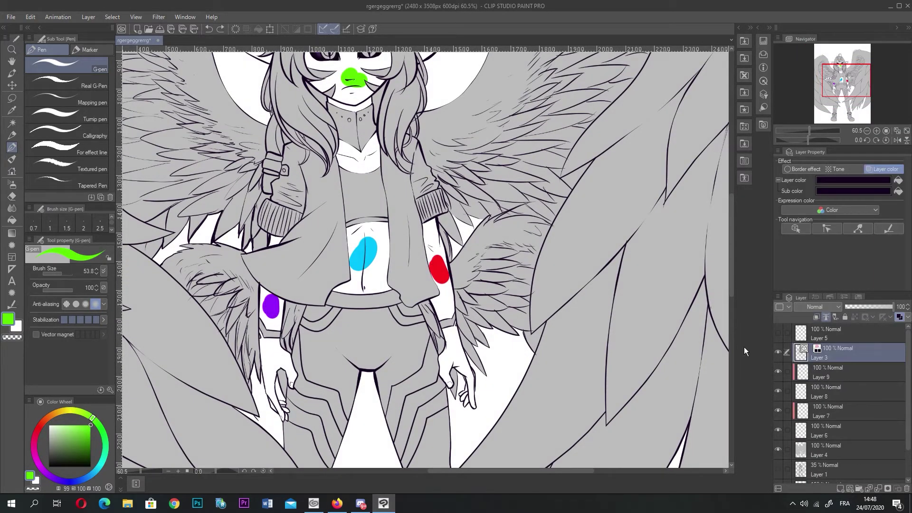
pyautogui.scroll(-2, 541, 275)
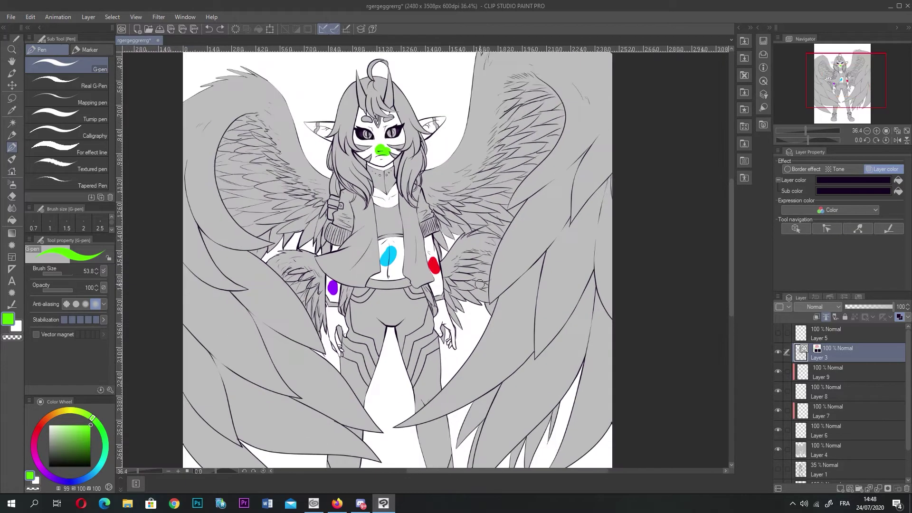
# - Hide and reshow the clipped colour-dab layer above Layer 8 and make it active
pyautogui.click(800, 389)
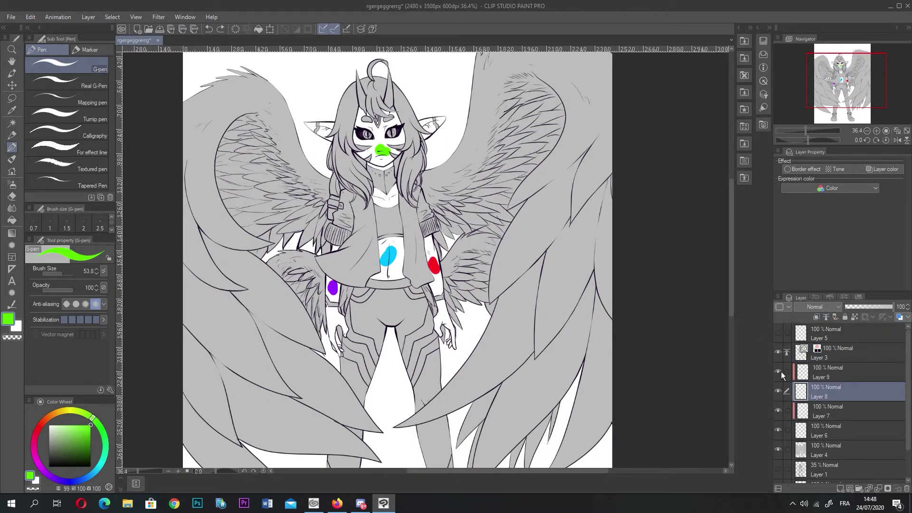
pyautogui.click(777, 372)
pyautogui.click(778, 372)
pyautogui.click(836, 372)
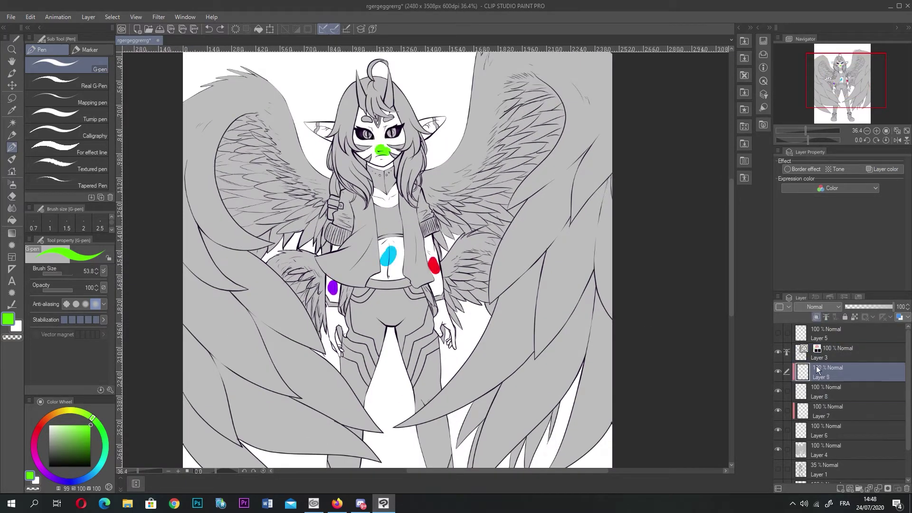
# - Erase all the colour dabs from Layer 9 with the Hard eraser at brush size 2000
pyautogui.click(12, 195)
pyautogui.moveTo(67, 274); pyautogui.dragTo(114, 276)
pyautogui.moveTo(397, 226); pyautogui.dragTo(401, 244)
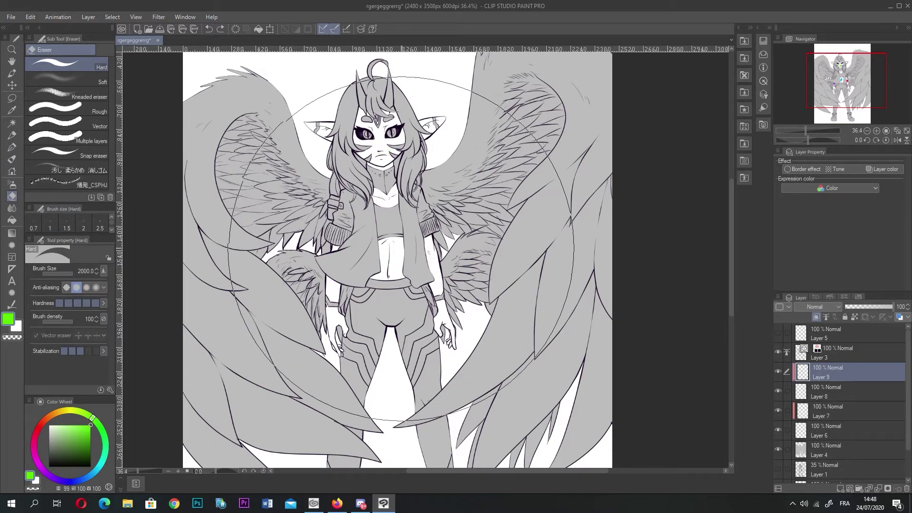
# - Shade the edges of the forearm and hand on the drawing's left side with a grey Lighter pencil at size 86.2
pyautogui.click(12, 135)
pyautogui.moveTo(53, 433); pyautogui.dragTo(31, 439)
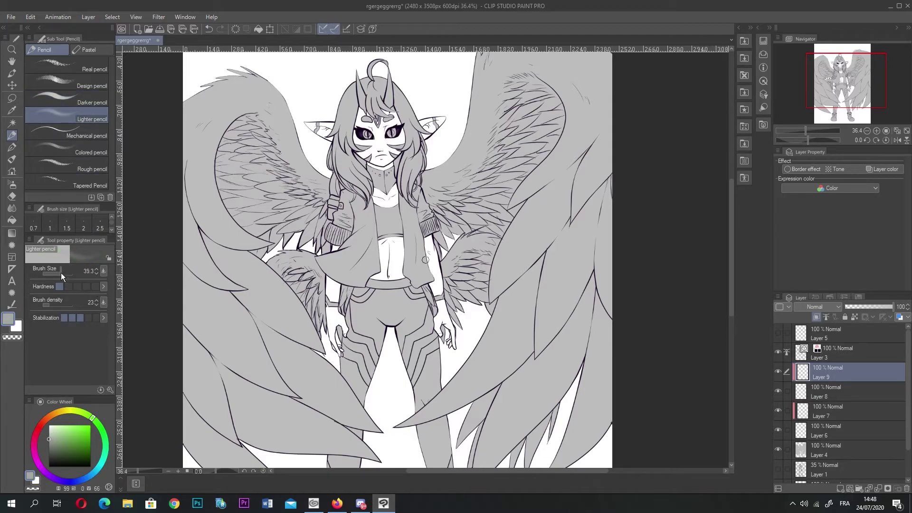
pyautogui.moveTo(61, 272); pyautogui.dragTo(65, 274)
pyautogui.scroll(3, 513, 326)
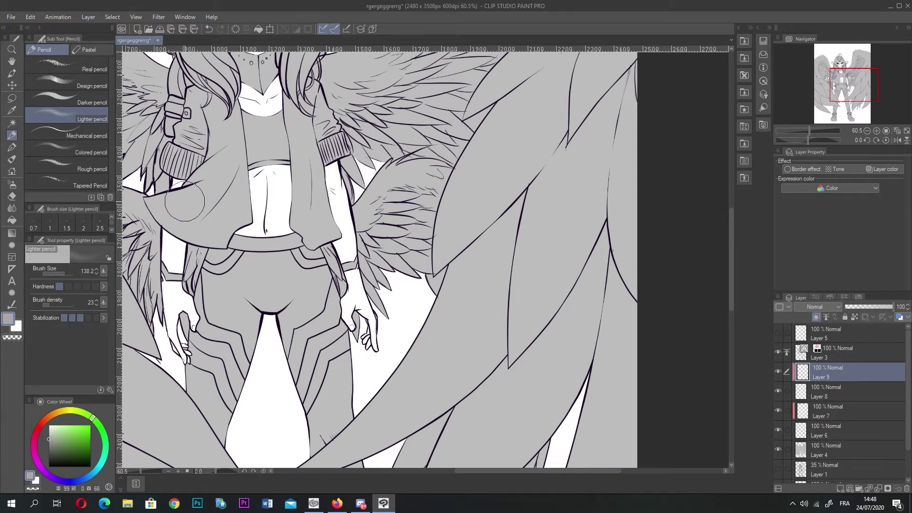
pyautogui.click(60, 274)
pyautogui.moveTo(165, 231); pyautogui.dragTo(162, 276)
pyautogui.click(66, 271)
pyautogui.moveTo(192, 230)
pyautogui.mouseDown()
pyautogui.moveTo(188, 288)
pyautogui.moveTo(187, 280)
pyautogui.moveTo(205, 317)
pyautogui.moveTo(203, 336)
pyautogui.moveTo(174, 330)
pyautogui.moveTo(182, 328)
pyautogui.moveTo(171, 319)
pyautogui.moveTo(164, 332)
pyautogui.moveTo(155, 306)
pyautogui.moveTo(173, 358)
pyautogui.moveTo(194, 380)
pyautogui.mouseUp()
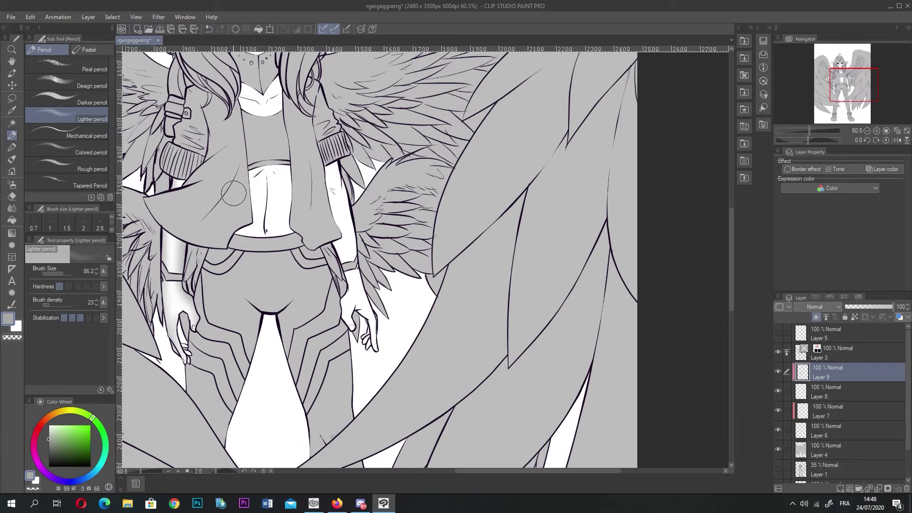
# - Shade both sides of the bare belly and the other arm down to the hand with the same grey
pyautogui.moveTo(252, 171)
pyautogui.mouseDown()
pyautogui.moveTo(303, 156)
pyautogui.moveTo(243, 167)
pyautogui.moveTo(302, 161)
pyautogui.moveTo(291, 233)
pyautogui.moveTo(292, 168)
pyautogui.moveTo(297, 244)
pyautogui.mouseUp()
pyautogui.moveTo(249, 160)
pyautogui.mouseDown()
pyautogui.moveTo(250, 223)
pyautogui.moveTo(235, 248)
pyautogui.mouseUp()
pyautogui.moveTo(338, 152); pyautogui.dragTo(385, 369)
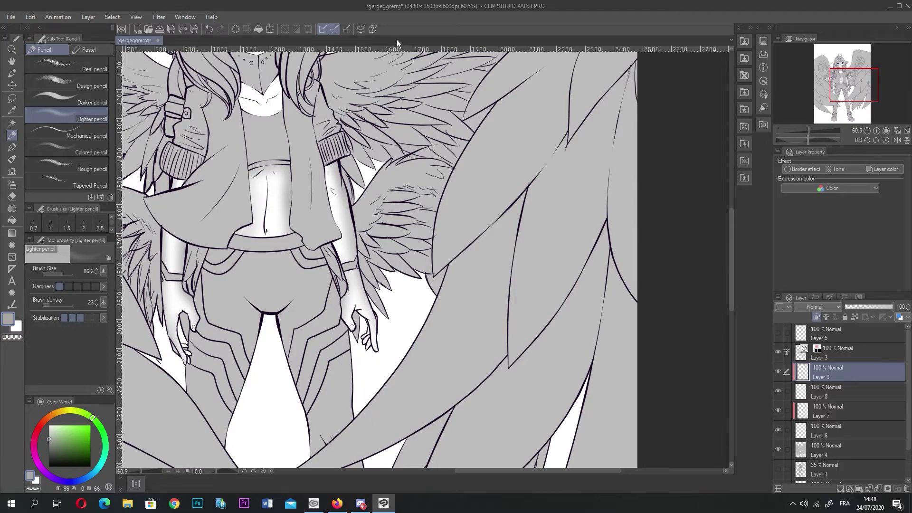
# - Shade the bare chest below the collar in grey and tint it pale blue with the Lighter pencil at size 53.8
pyautogui.moveTo(287, 73); pyautogui.dragTo(287, 91)
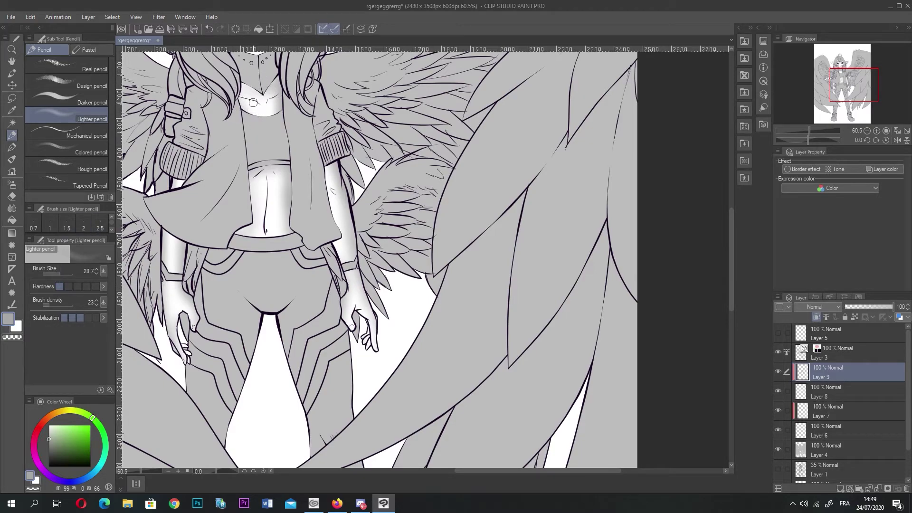
pyautogui.click(95, 471)
pyautogui.moveTo(63, 426); pyautogui.dragTo(59, 422)
pyautogui.click(63, 273)
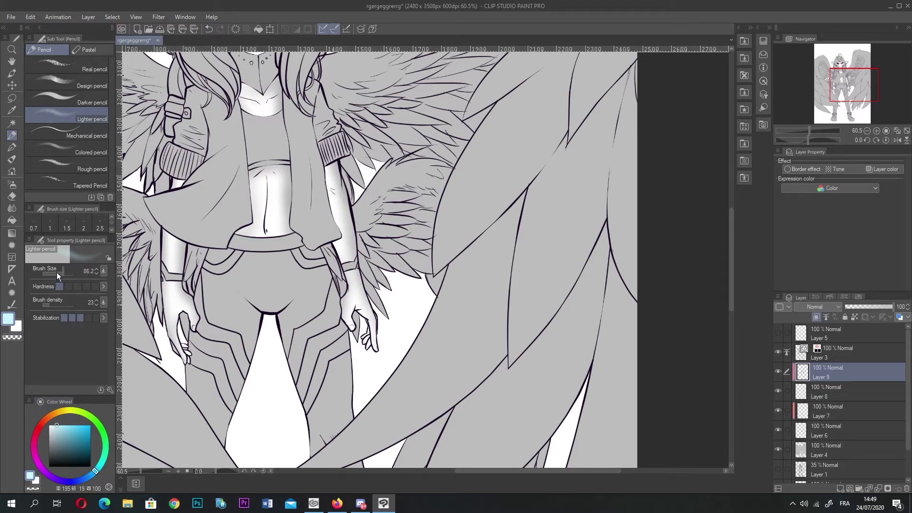
pyautogui.click(57, 274)
pyautogui.scroll(-8, 166, 195)
pyautogui.scroll(7, 159, 114)
pyautogui.scroll(3, 167, 136)
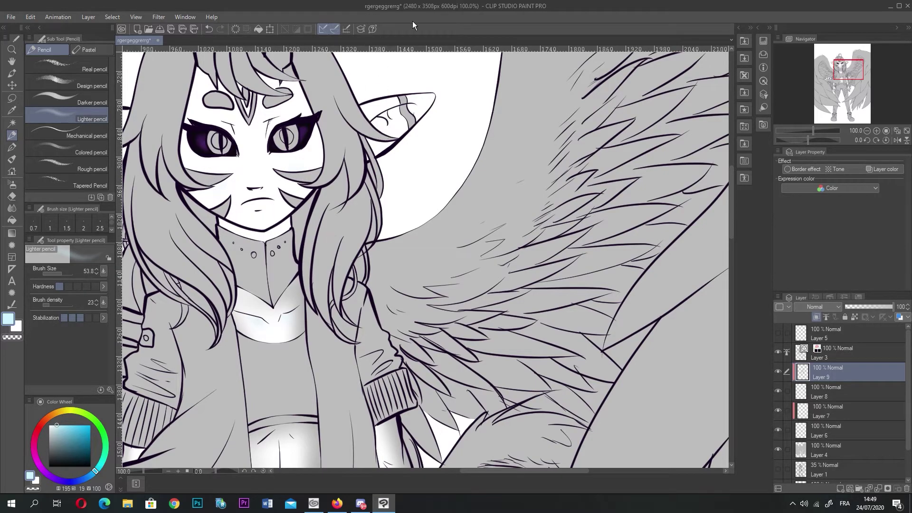
pyautogui.scroll(-5, 283, 214)
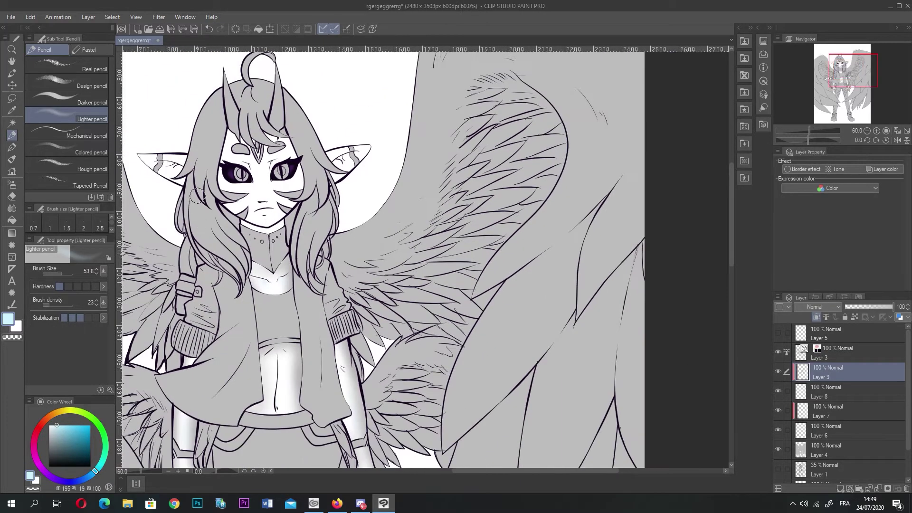
pyautogui.scroll(2, 172, 238)
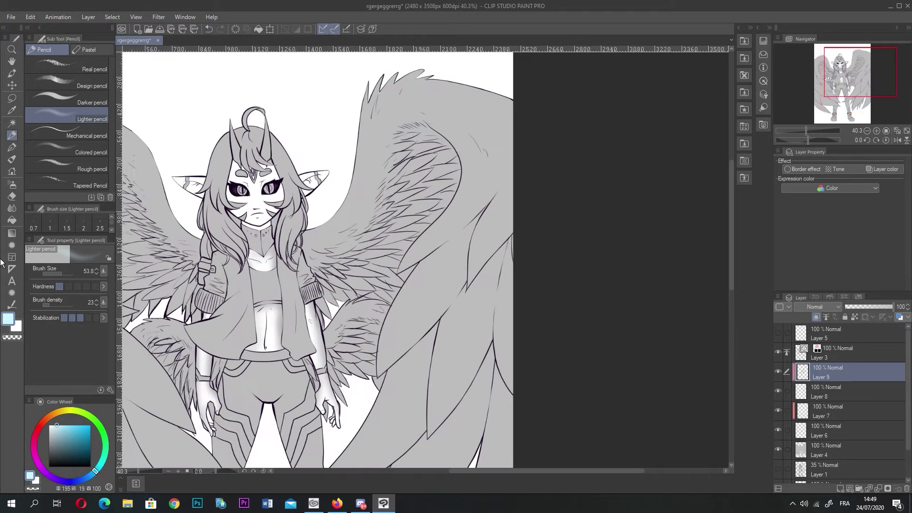
# - Switch the drawing colour back to grey and lasso the face, following the jawline and looping over the hair
pyautogui.moveTo(62, 448); pyautogui.dragTo(49, 439)
pyautogui.scroll(2, 285, 214)
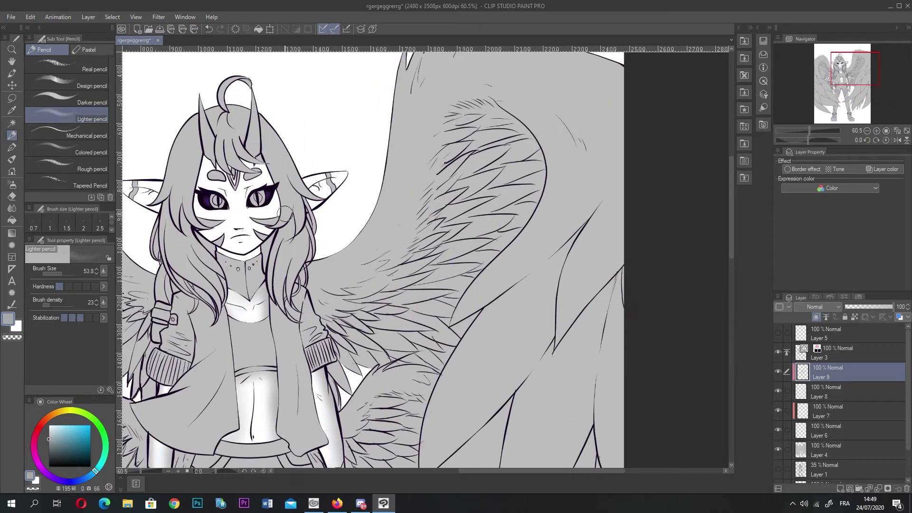
pyautogui.click(12, 97)
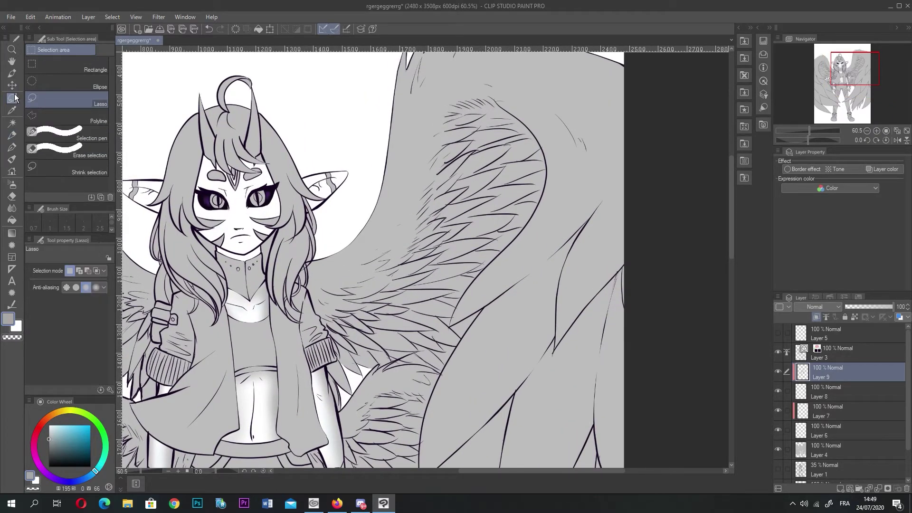
pyautogui.scroll(2, 235, 207)
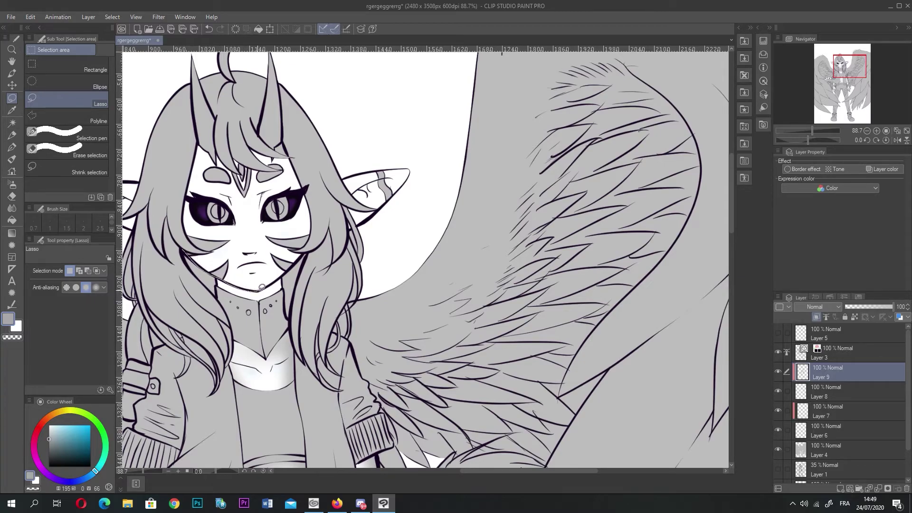
pyautogui.moveTo(340, 225)
pyautogui.mouseDown()
pyautogui.moveTo(288, 90)
pyautogui.moveTo(145, 176)
pyautogui.moveTo(183, 249)
pyautogui.mouseUp()
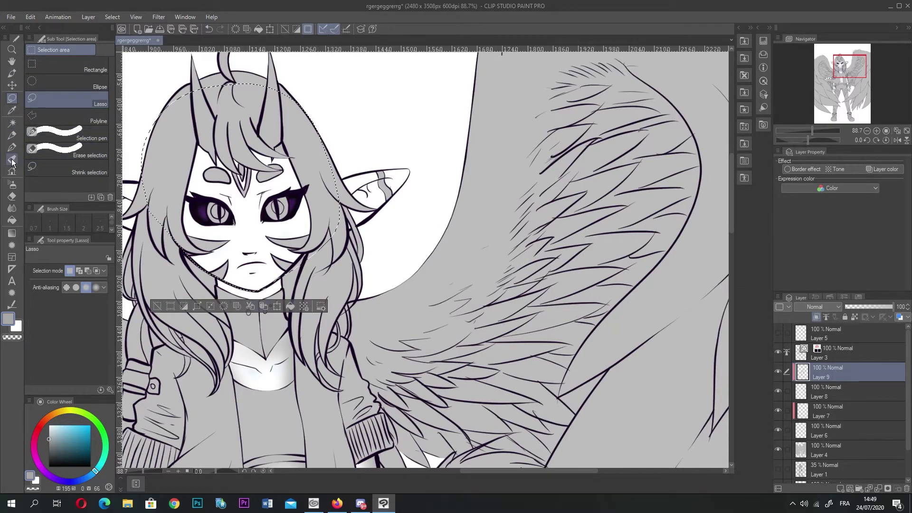
# - Shade the cheeks, jaw and temples inside the face selection with the Lighter pencil at size 118.1
pyautogui.click(15, 135)
pyautogui.click(15, 145)
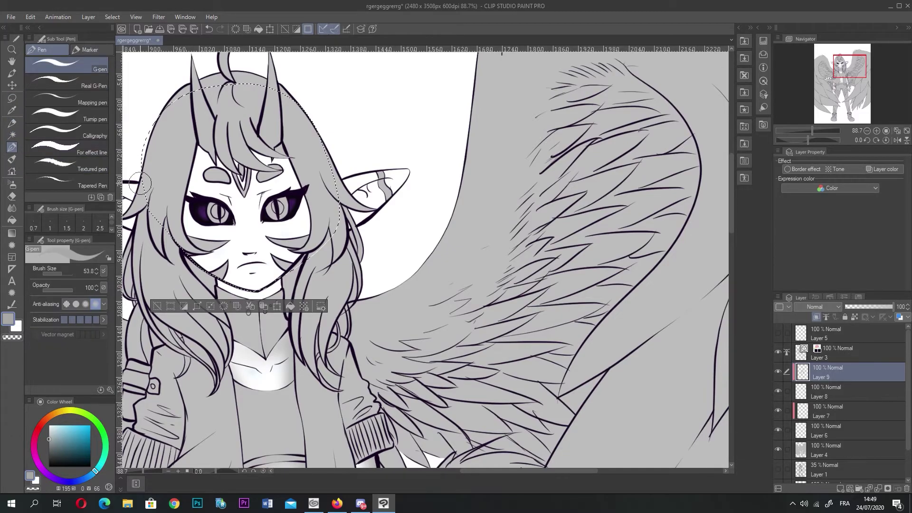
pyautogui.click(13, 123)
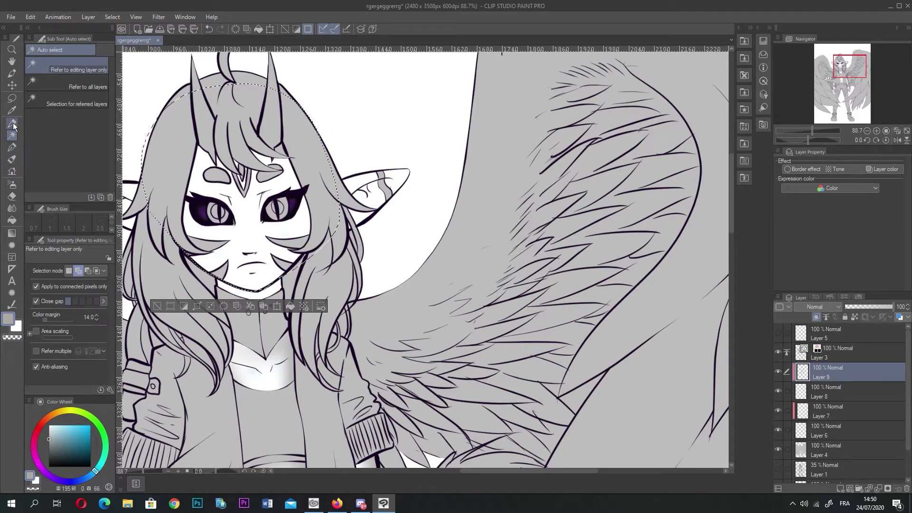
pyautogui.click(14, 122)
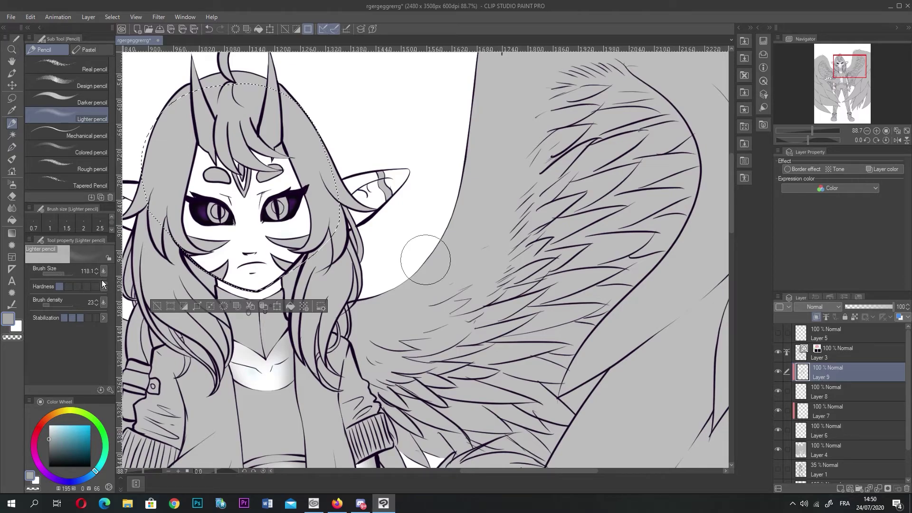
pyautogui.moveTo(173, 218); pyautogui.dragTo(237, 298)
pyautogui.moveTo(165, 197); pyautogui.dragTo(248, 295)
pyautogui.moveTo(182, 237); pyautogui.dragTo(242, 292)
pyautogui.moveTo(327, 233); pyautogui.dragTo(258, 296)
pyautogui.moveTo(333, 216); pyautogui.dragTo(285, 285)
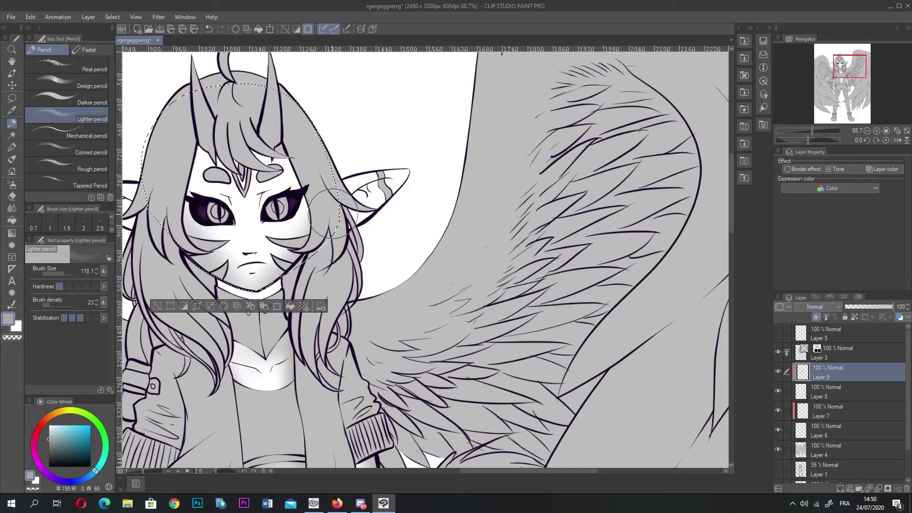
pyautogui.moveTo(180, 122); pyautogui.dragTo(171, 202)
pyautogui.moveTo(309, 143); pyautogui.dragTo(327, 210)
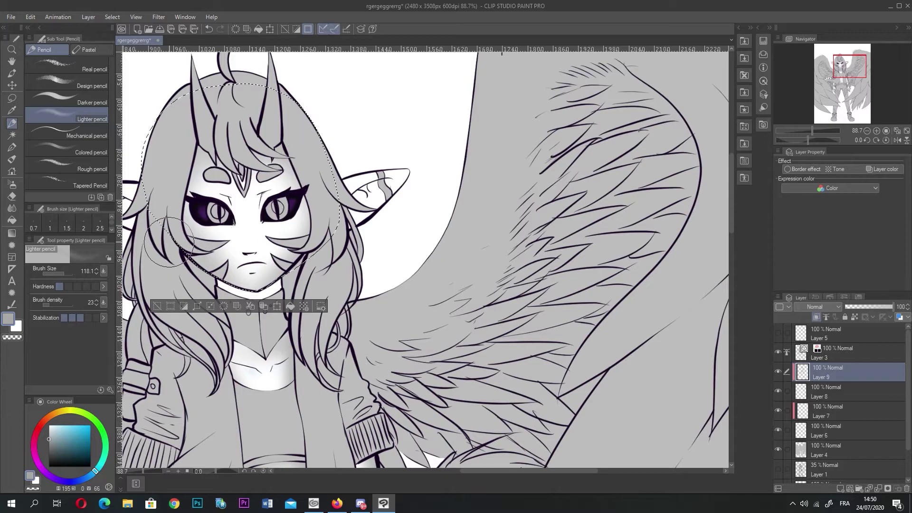
# - Deepen the jaw and chin shading with a darker grey at size 86.2, reduce the brush to 13.1, and deselect
pyautogui.click(49, 446)
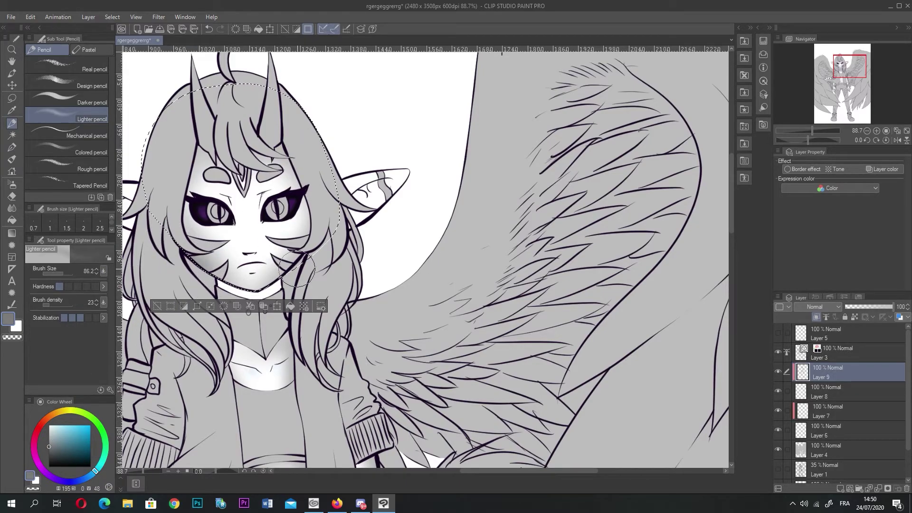
pyautogui.moveTo(315, 249)
pyautogui.mouseDown()
pyautogui.moveTo(279, 289)
pyautogui.moveTo(293, 269)
pyautogui.moveTo(246, 280)
pyautogui.mouseUp()
pyautogui.moveTo(313, 247); pyautogui.dragTo(291, 272)
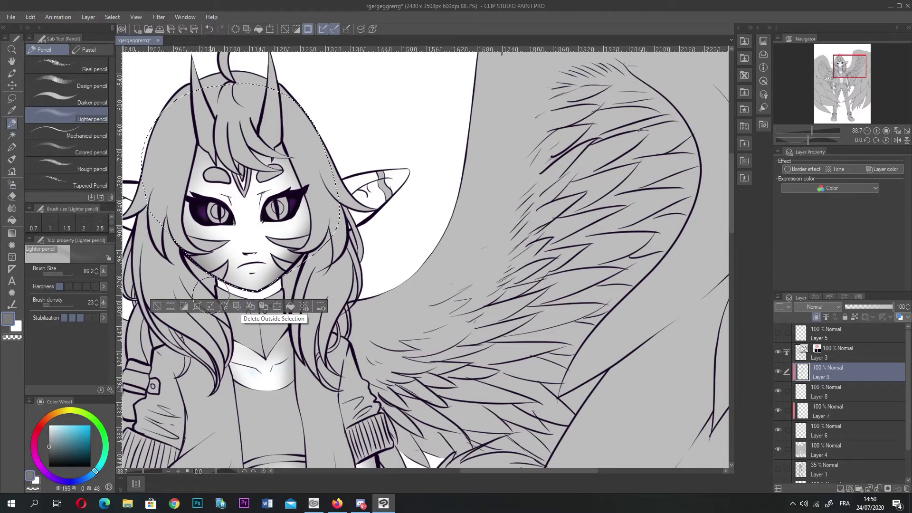
pyautogui.click(59, 273)
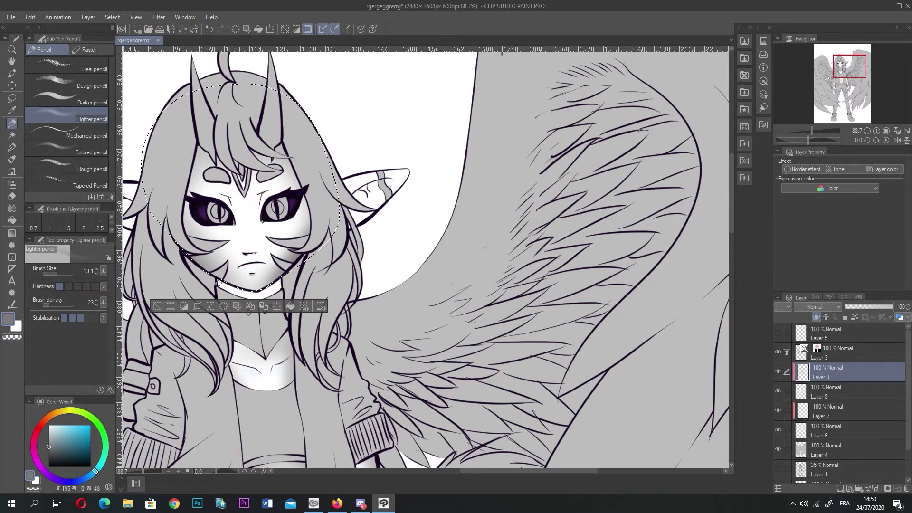
pyautogui.click(157, 306)
pyautogui.scroll(-4, 144, 167)
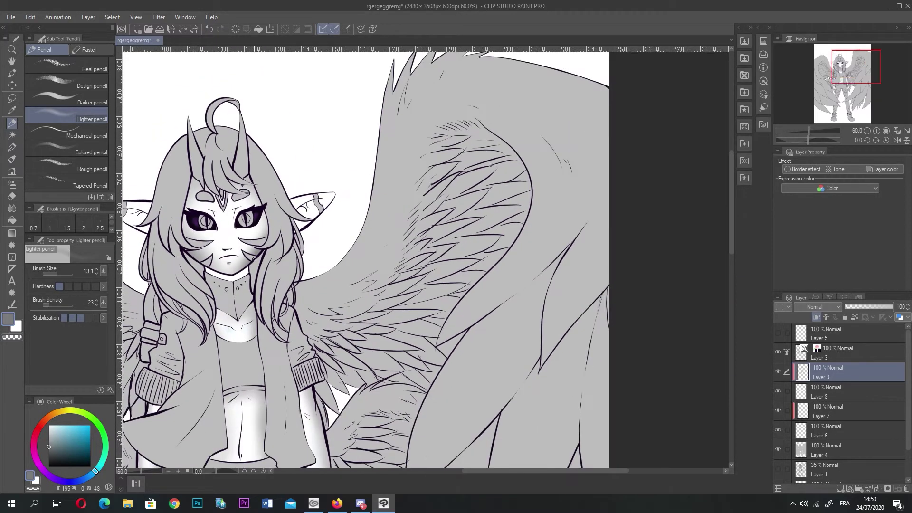
# - Auto-select the neck strip between chin and collar from the Layer 3 line art, and make Layer 9 active with the G-pen
pyautogui.scroll(3, 226, 259)
pyautogui.scroll(3, 225, 259)
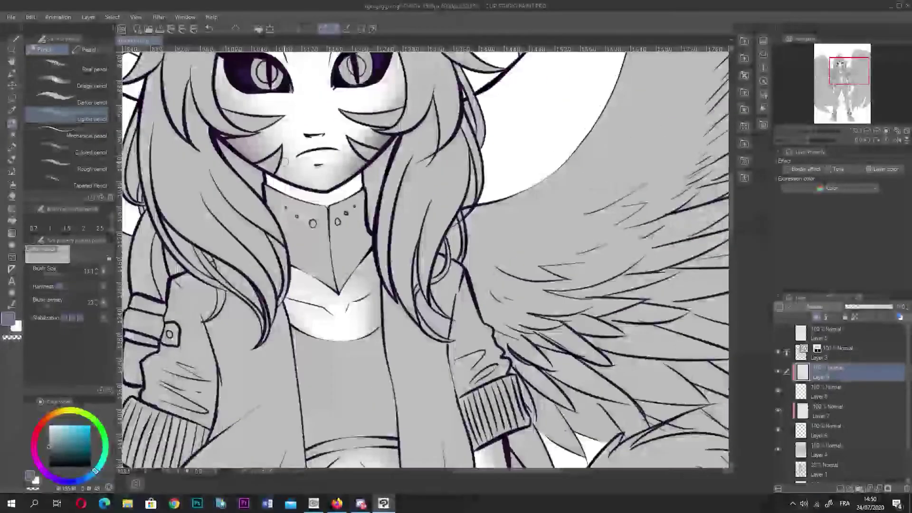
pyautogui.click(12, 135)
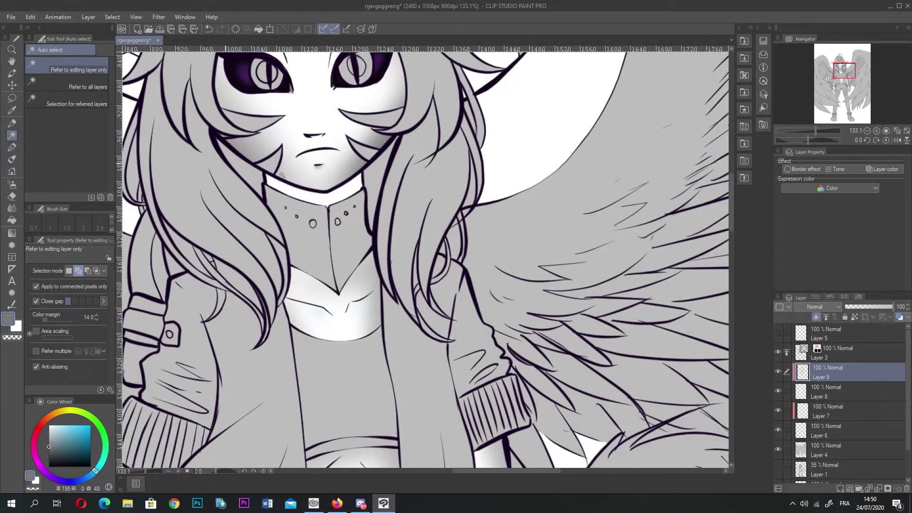
pyautogui.click(843, 359)
pyautogui.click(333, 194)
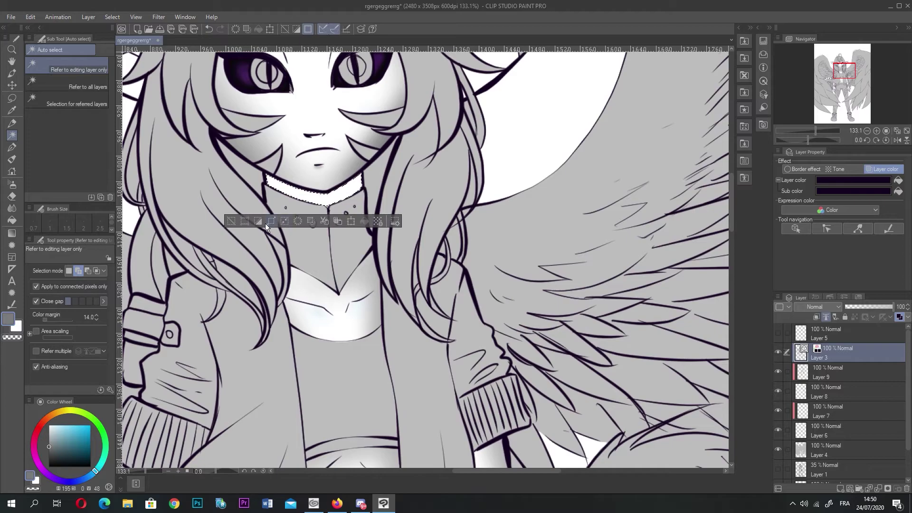
pyautogui.click(816, 373)
pyautogui.press('p')
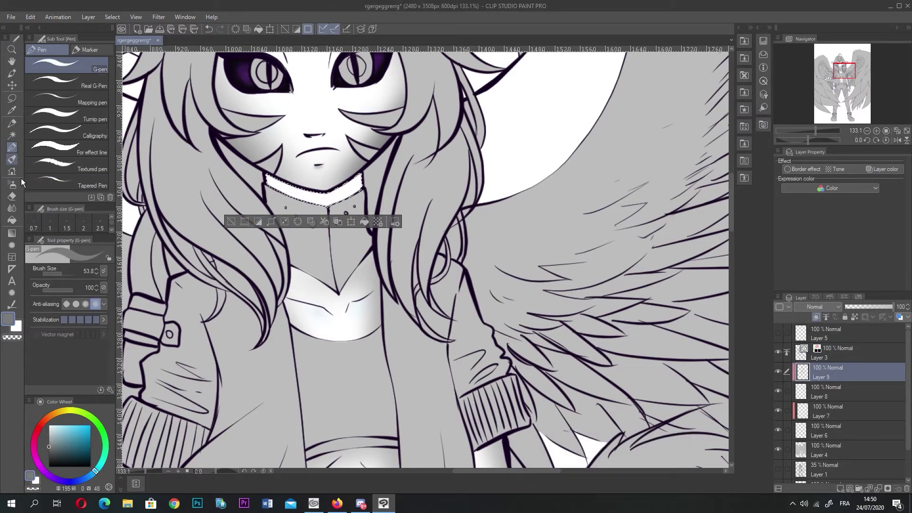
# - Paint a dark grey shadow across the selected neck strip with the G-pen at size 24.5 and deselect
pyautogui.click(50, 446)
pyautogui.click(64, 273)
pyautogui.moveTo(64, 272); pyautogui.dragTo(58, 272)
pyautogui.moveTo(345, 171)
pyautogui.mouseDown()
pyautogui.moveTo(352, 188)
pyautogui.moveTo(357, 175)
pyautogui.moveTo(316, 194)
pyautogui.moveTo(322, 175)
pyautogui.moveTo(262, 183)
pyautogui.mouseUp()
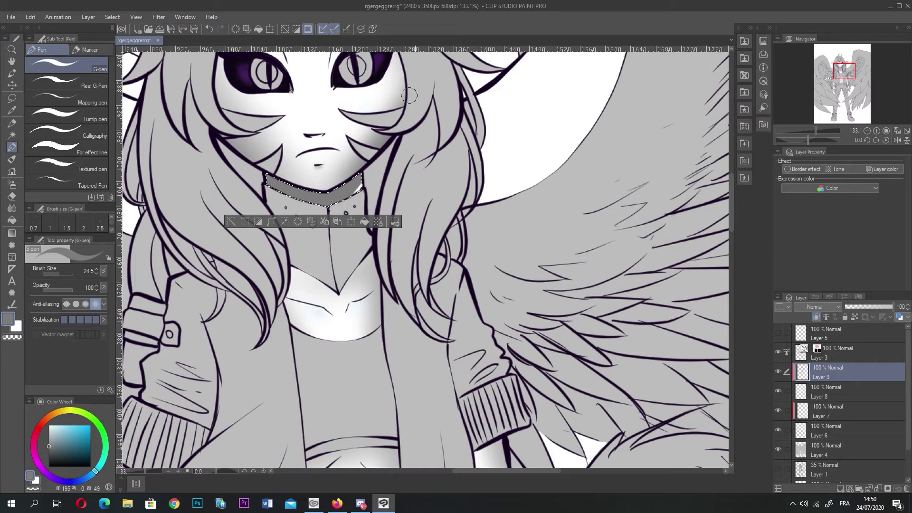
pyautogui.click(230, 222)
# - Shade both pointed ears with the dark grey Lighter pencil at size 53.8
pyautogui.scroll(-6, 253, 110)
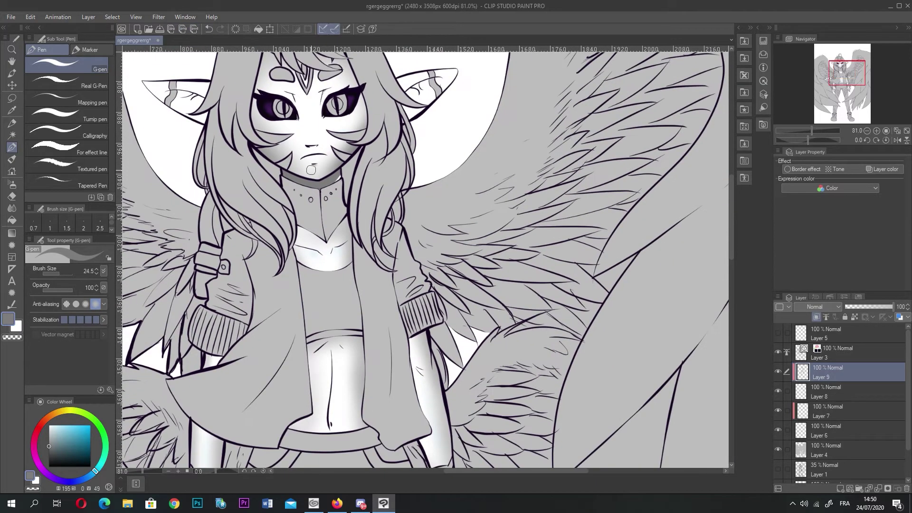
pyautogui.scroll(4, 334, 205)
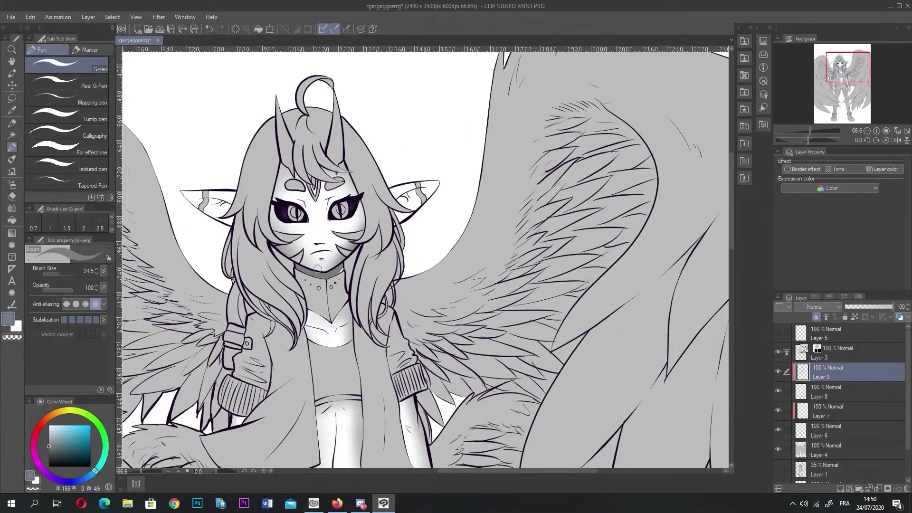
pyautogui.scroll(1, 314, 242)
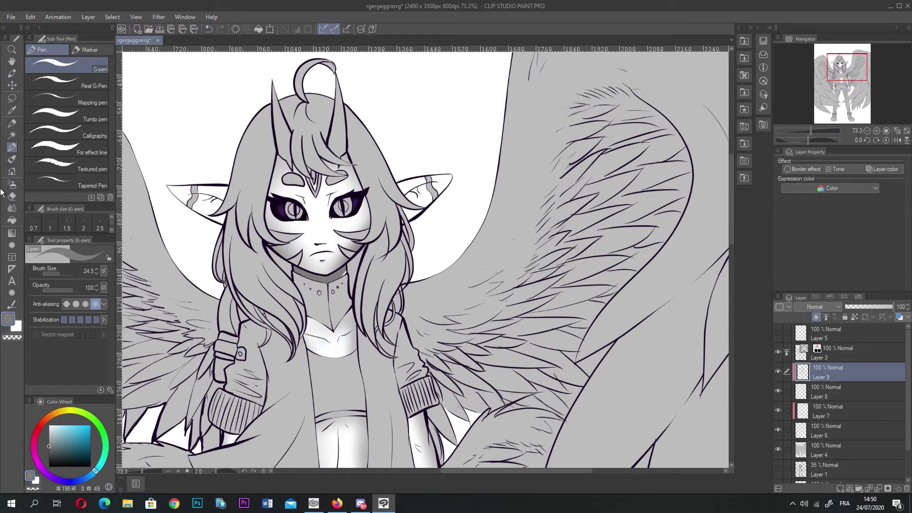
pyautogui.click(7, 138)
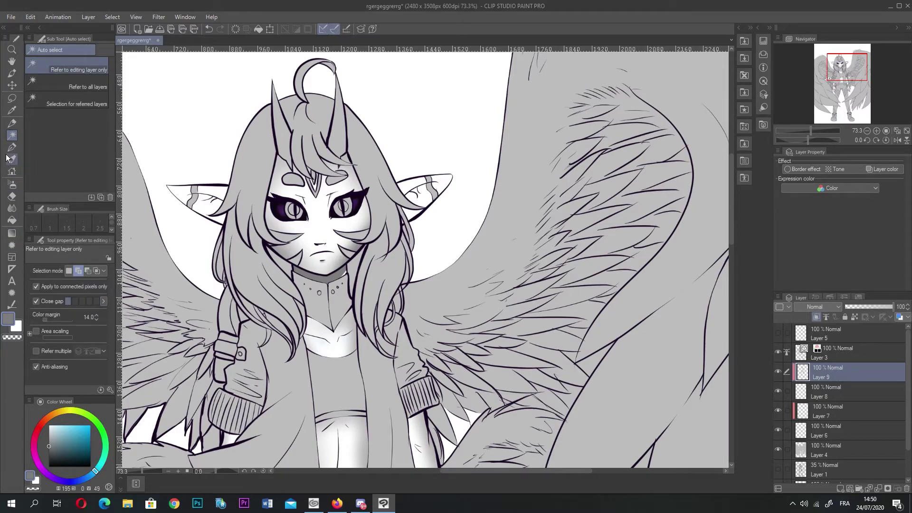
pyautogui.click(12, 125)
pyautogui.scroll(2, 151, 169)
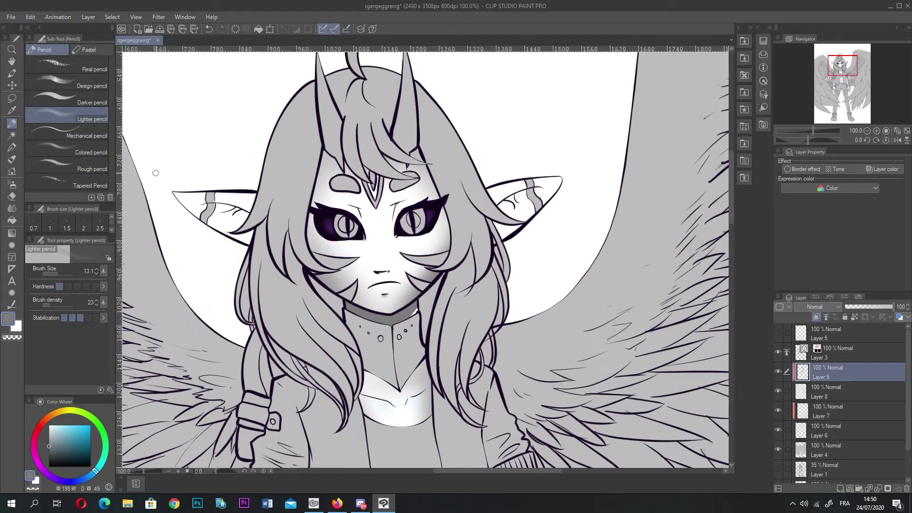
pyautogui.moveTo(170, 186)
pyautogui.mouseDown()
pyautogui.moveTo(276, 190)
pyautogui.moveTo(224, 184)
pyautogui.moveTo(262, 196)
pyautogui.mouseUp()
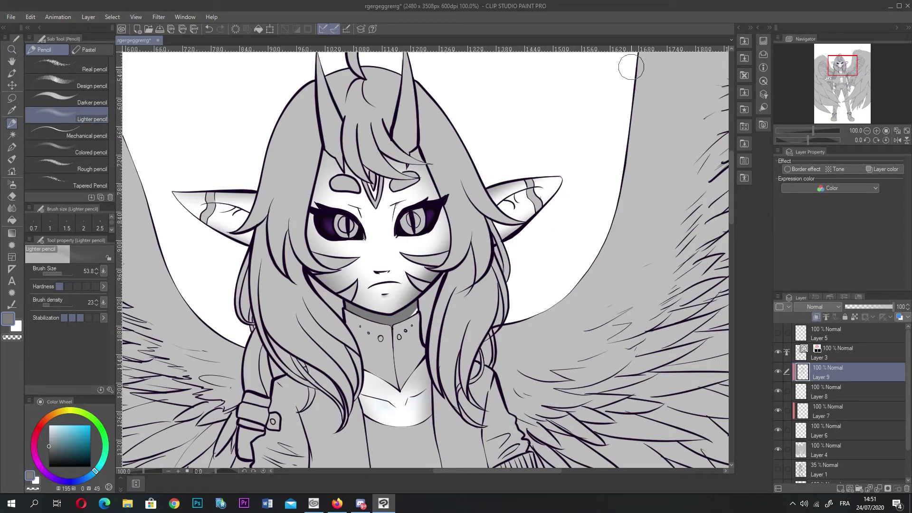
pyautogui.scroll(2, 358, 182)
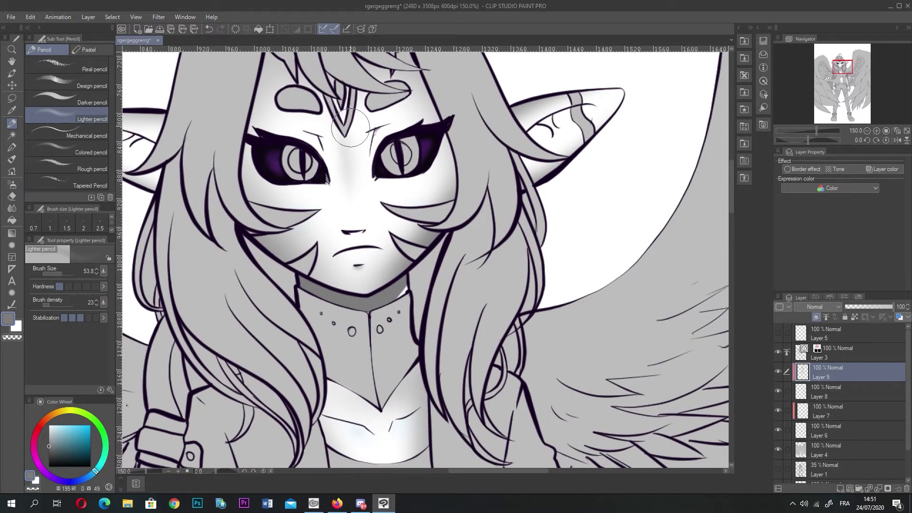
# - Undo the last shading stroke and touch up the grey shading on the face with the Lighter pencil
pyautogui.scroll(-4, 358, 210)
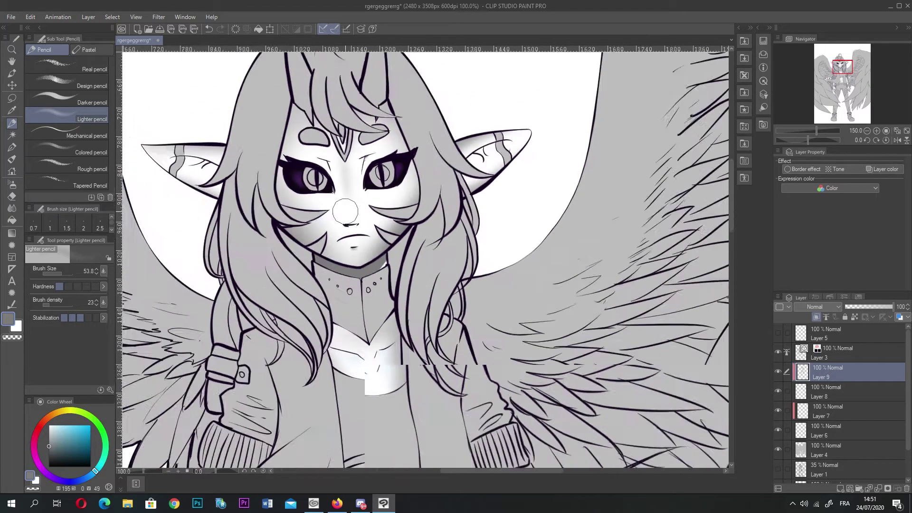
pyautogui.hotkey('ctrl', 'z')
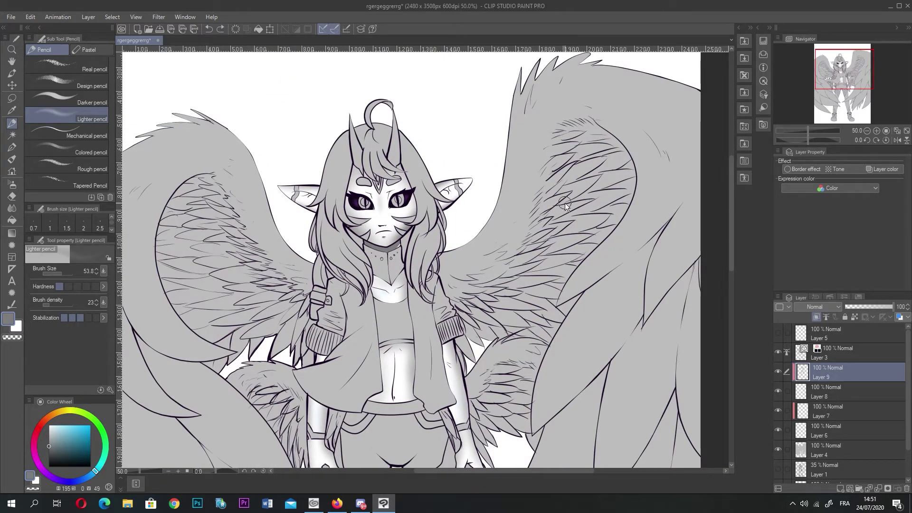
pyautogui.scroll(3, 349, 194)
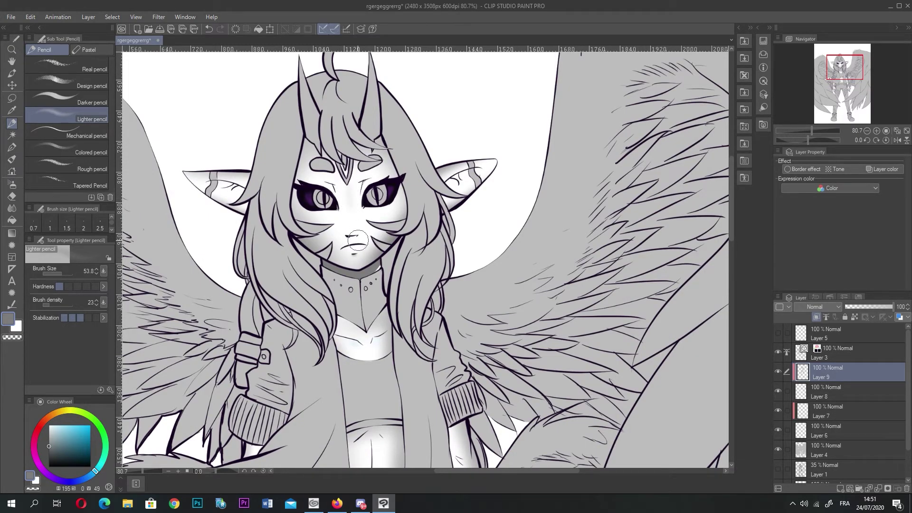
pyautogui.moveTo(335, 190)
pyautogui.mouseDown()
pyautogui.moveTo(330, 183)
pyautogui.moveTo(376, 181)
pyautogui.mouseUp()
pyautogui.scroll(-5, 328, 222)
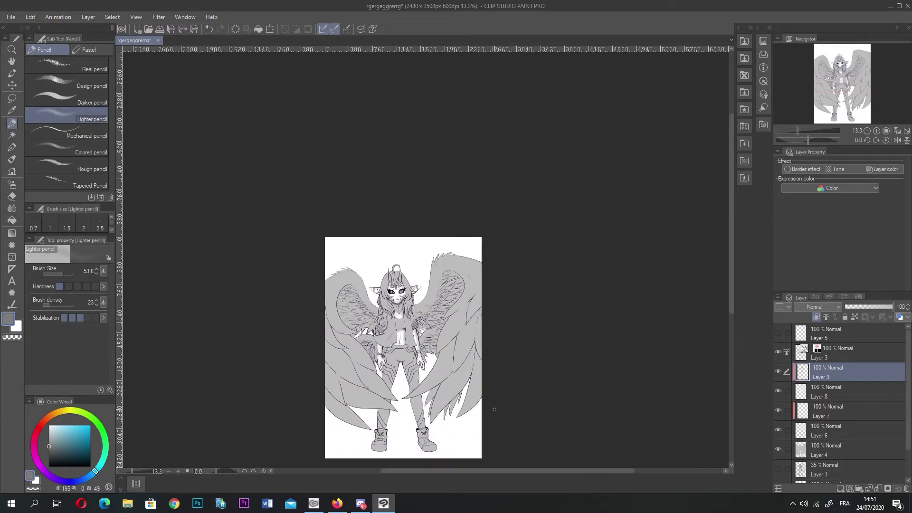
pyautogui.scroll(1, 341, 184)
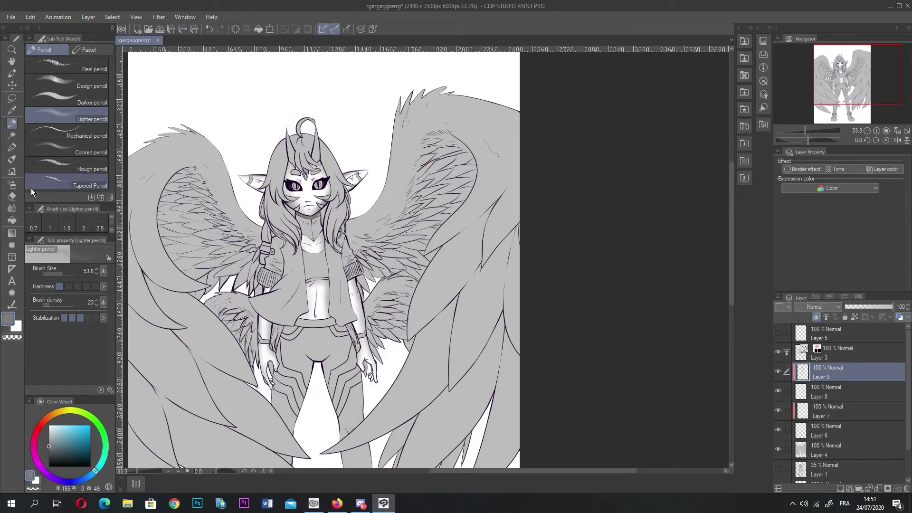
# - Try a vertical Manga gradient from above the character's head down to the knees, and undo it
pyautogui.click(12, 160)
pyautogui.click(12, 221)
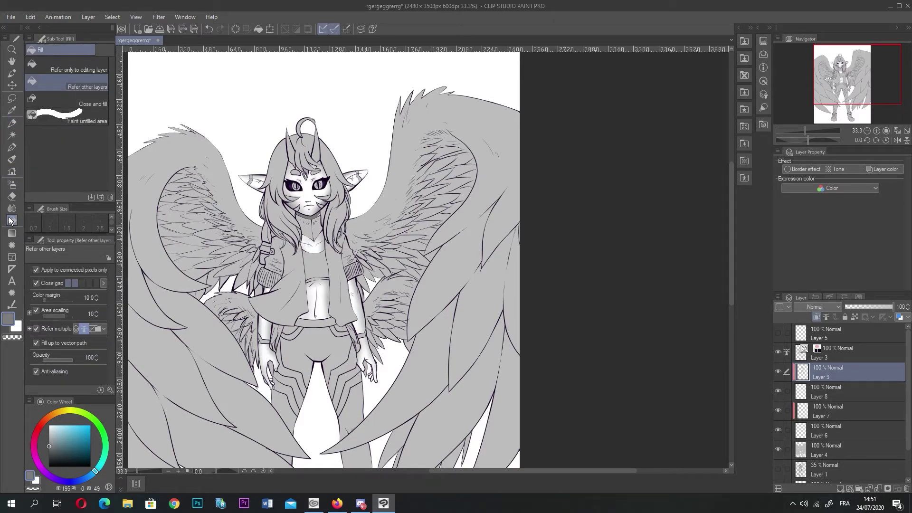
pyautogui.click(11, 208)
pyautogui.click(12, 257)
pyautogui.click(12, 246)
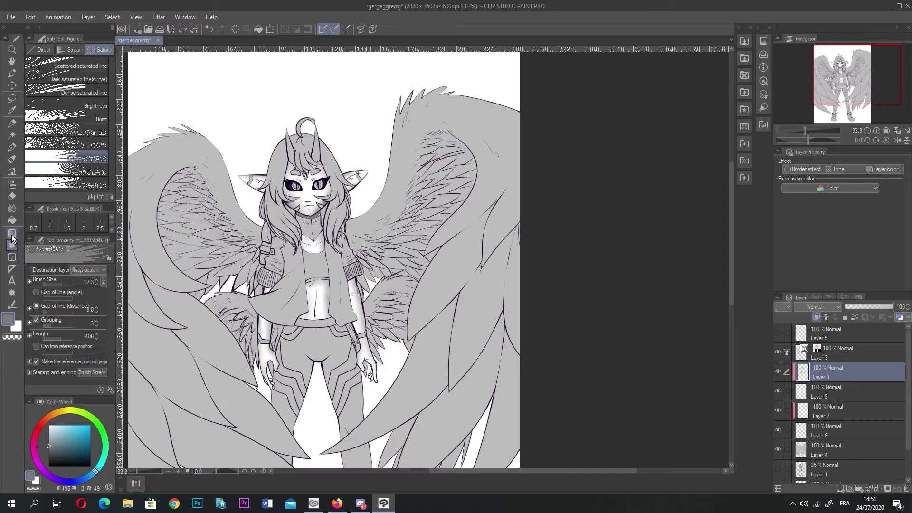
pyautogui.click(12, 233)
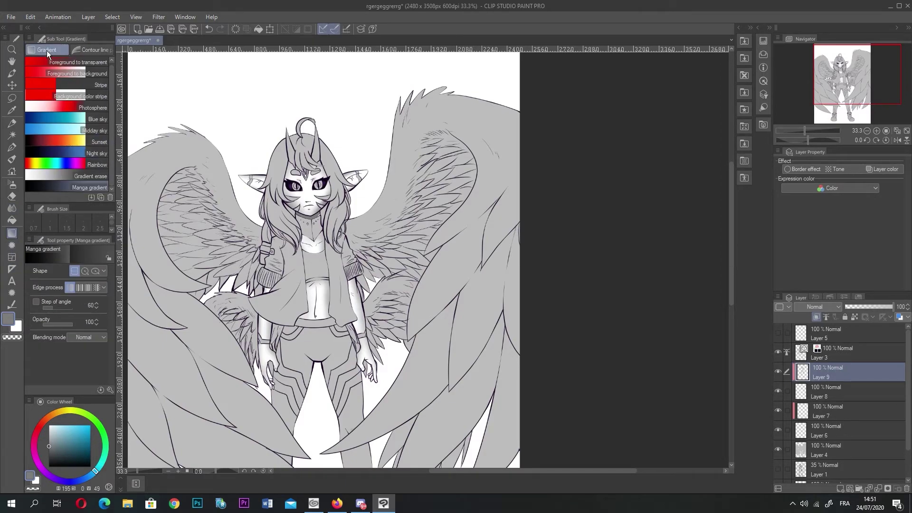
pyautogui.scroll(-2, 281, 118)
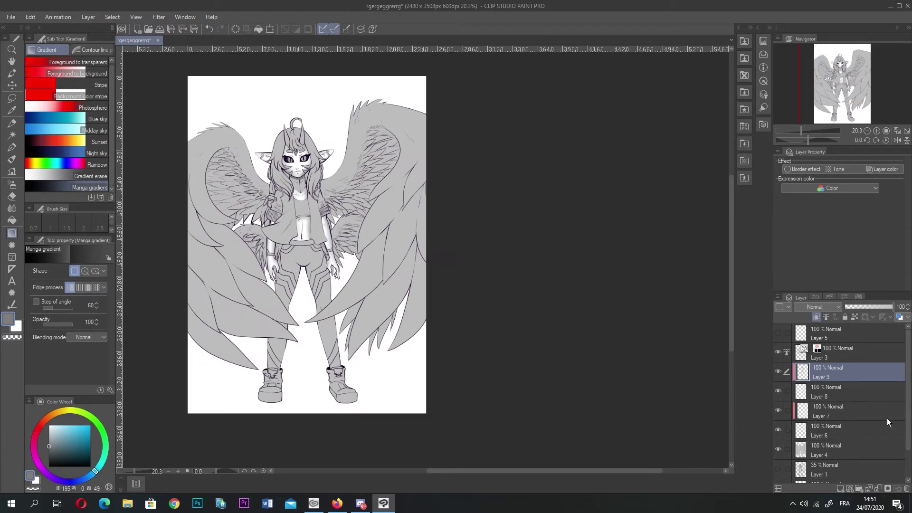
pyautogui.moveTo(302, 118); pyautogui.dragTo(298, 326)
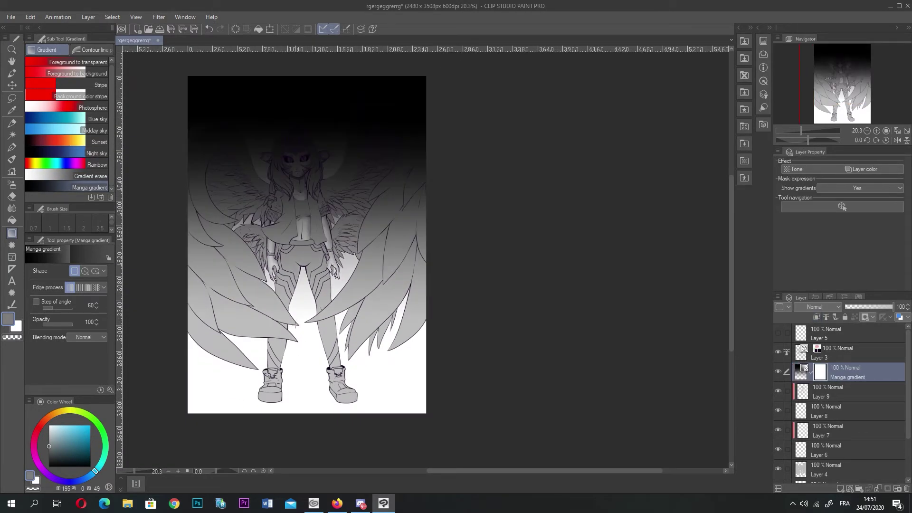
pyautogui.hotkey('ctrl', 'z')
# - Try a Manga gradient running the full height of the page, and undo it
pyautogui.moveTo(299, 74); pyautogui.dragTo(304, 423)
pyautogui.scroll(-5, 286, 316)
pyautogui.scroll(2, 216, 248)
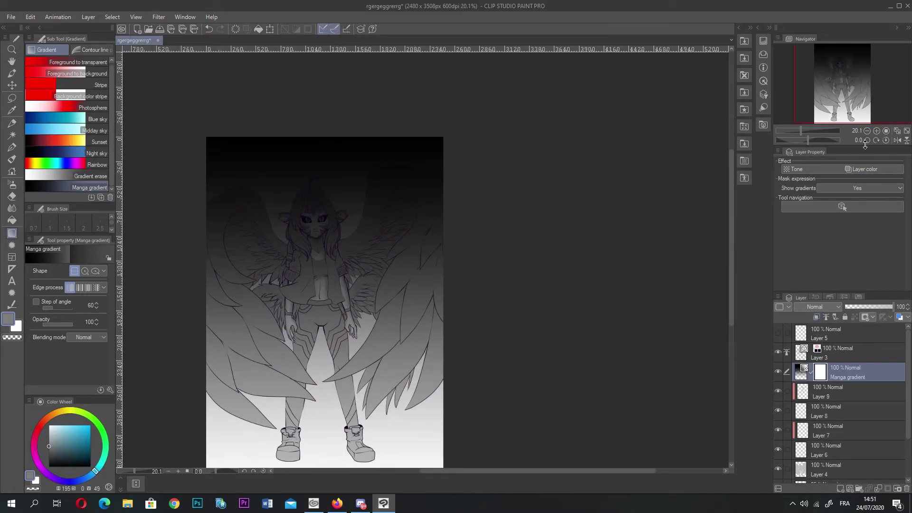
pyautogui.scroll(2, 342, 224)
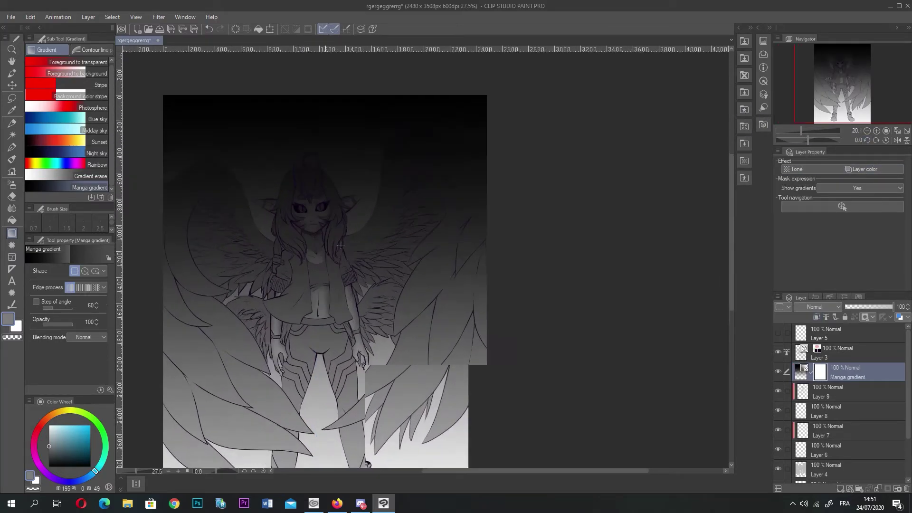
pyautogui.hotkey('ctrl', 'z')
# - Try the Sunset gradient down the character's skin on Layer 9, and undo it
pyautogui.click(78, 141)
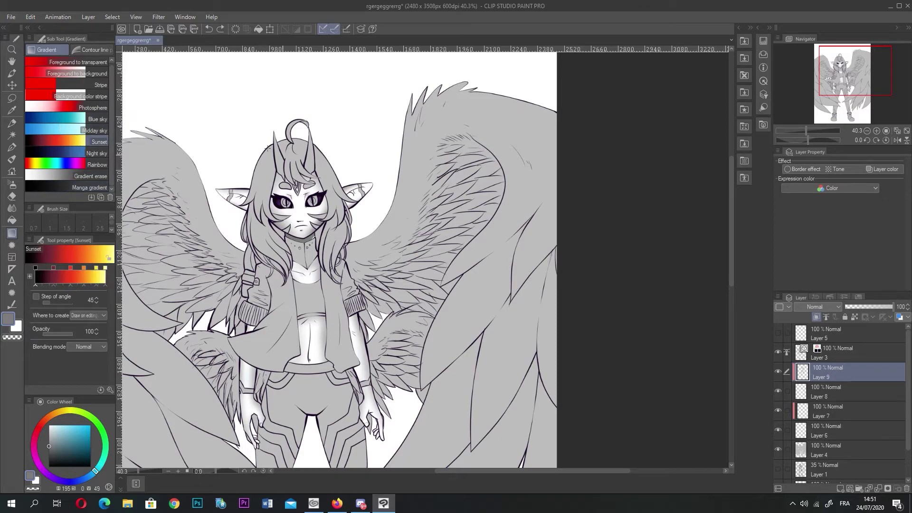
pyautogui.moveTo(283, 82); pyautogui.dragTo(298, 288)
pyautogui.scroll(-2, 232, 450)
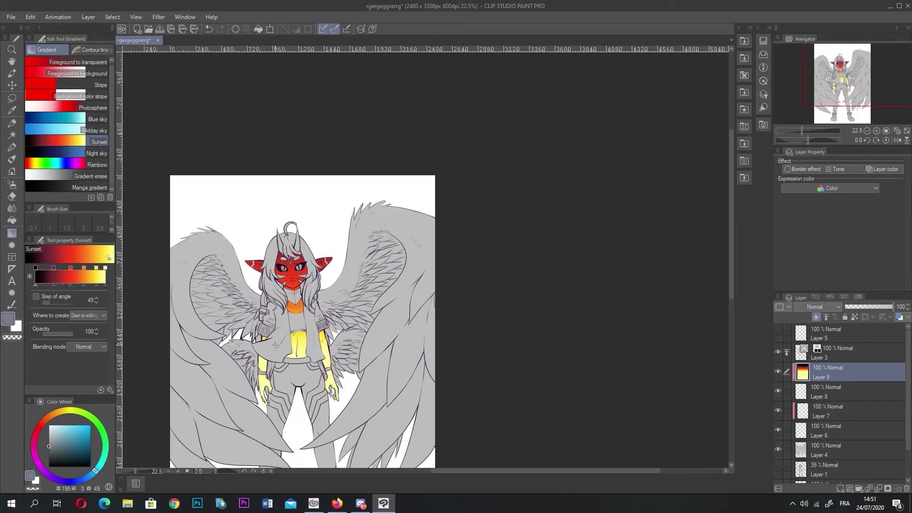
pyautogui.scroll(1, 232, 450)
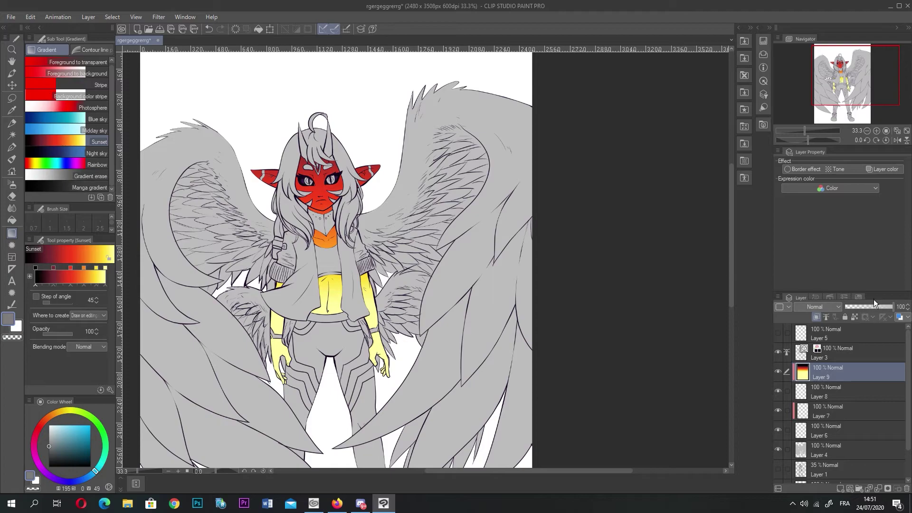
pyautogui.hotkey('ctrl', 'z')
# - Try the Night sky and Rainbow gradients down the character's skin on Layer 9, undoing each one
pyautogui.click(95, 153)
pyautogui.moveTo(319, 127); pyautogui.dragTo(320, 281)
pyautogui.hotkey('ctrl', 'z')
pyautogui.click(95, 164)
pyautogui.moveTo(308, 129); pyautogui.dragTo(319, 312)
pyautogui.scroll(1, 343, 277)
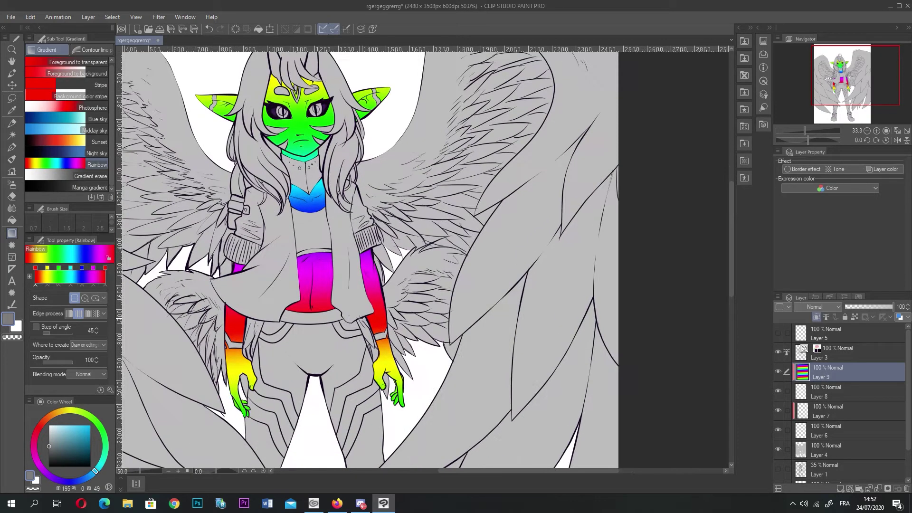
pyautogui.hotkey('ctrl', 'z')
# - Try the grey Stripe gradient diagonally down the character's skin on Layer 9, and undo it
pyautogui.click(49, 86)
pyautogui.moveTo(310, 104); pyautogui.dragTo(279, 327)
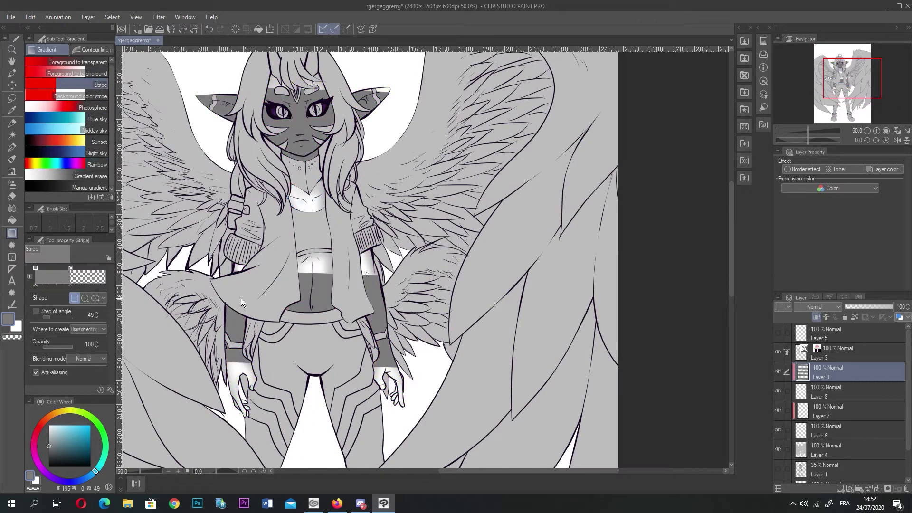
pyautogui.hotkey('ctrl', 'z')
pyautogui.scroll(-3, 241, 298)
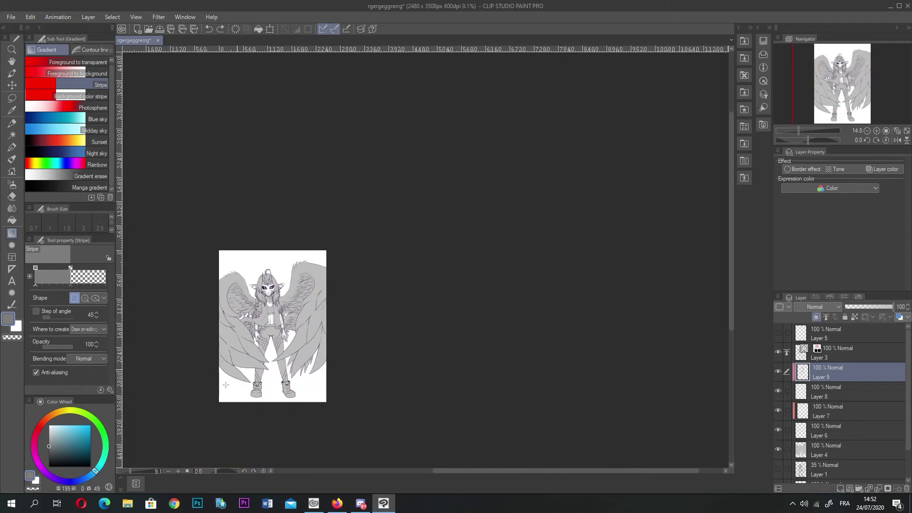
# - Save the illustration under its existing file name
pyautogui.scroll(2, 262, 323)
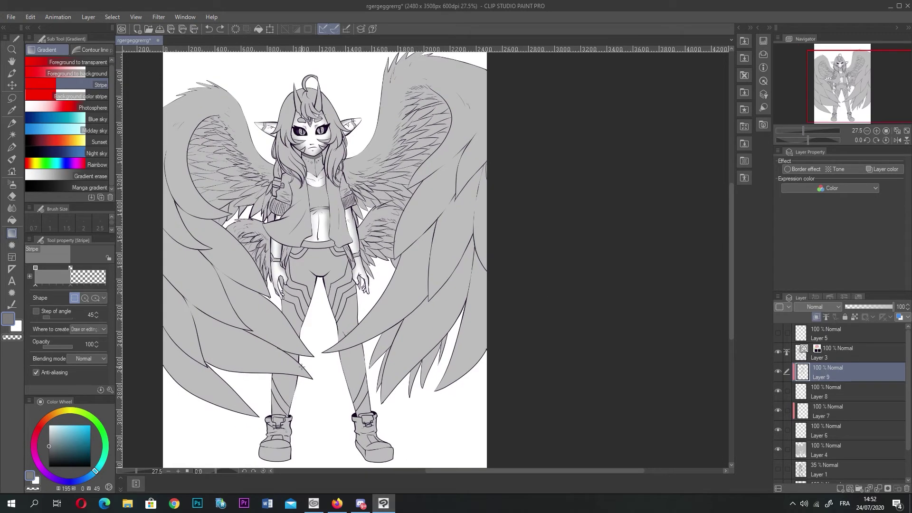
pyautogui.scroll(2, 329, 253)
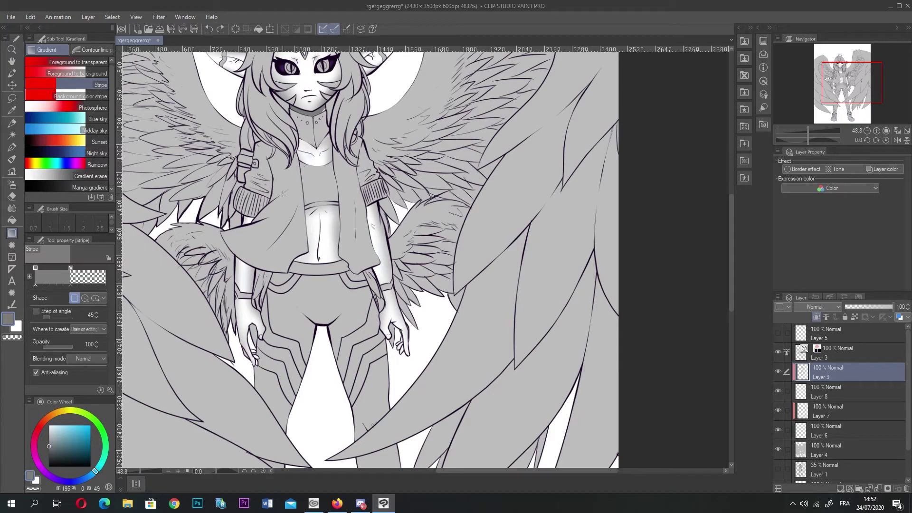
pyautogui.click(11, 17)
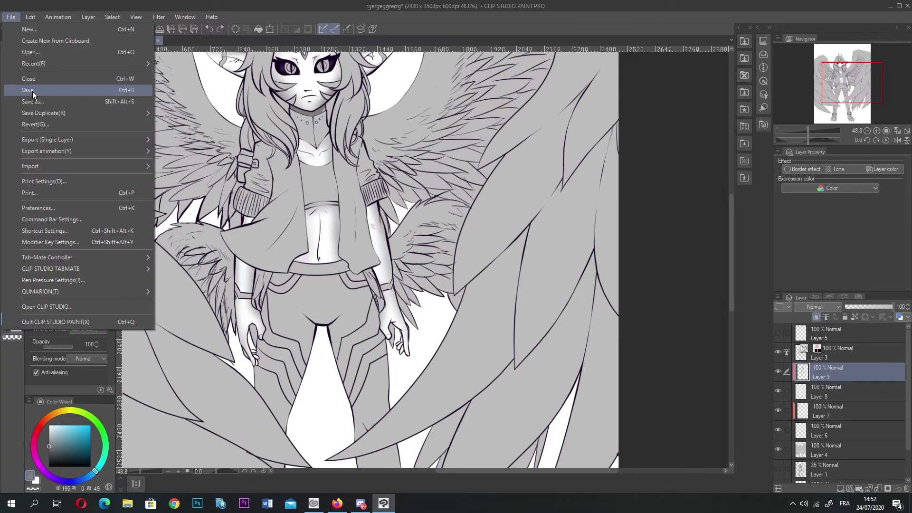
pyautogui.click(33, 91)
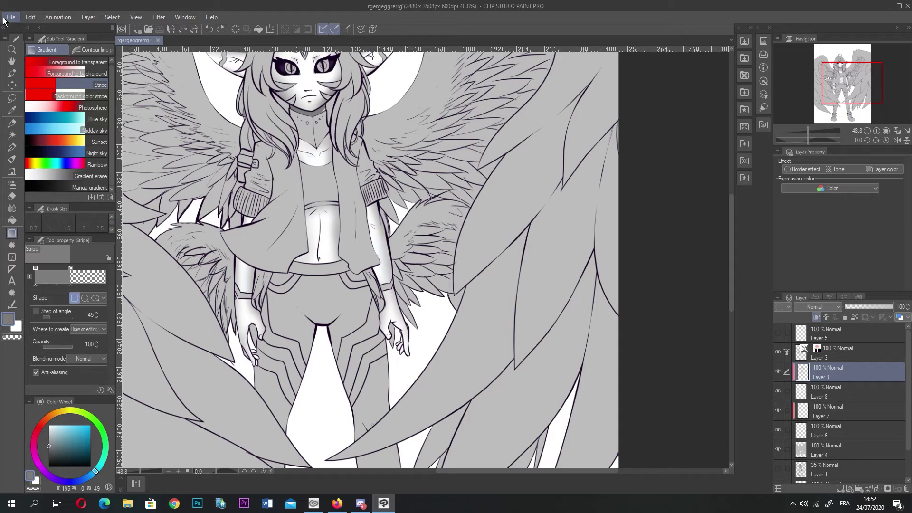
pyautogui.click(10, 18)
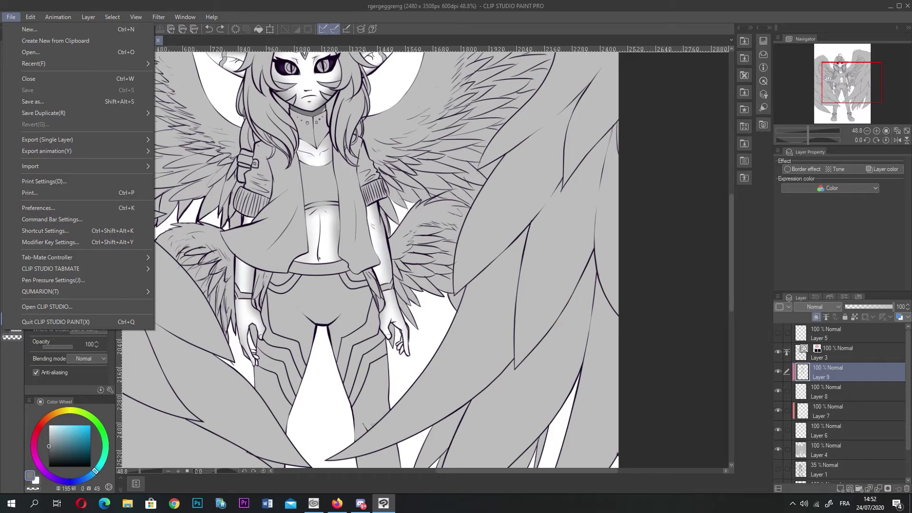
pyautogui.click(252, 9)
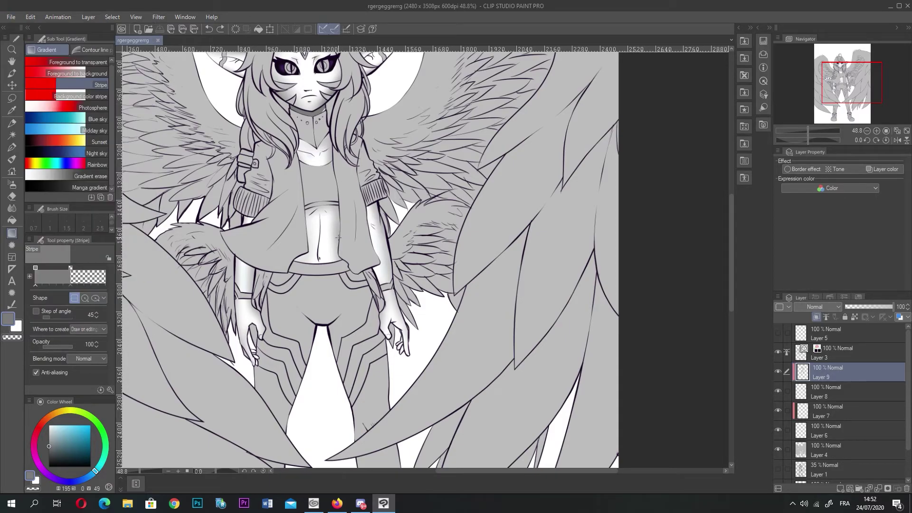
# - Create a new layer directly above the Layer 3 line art and ready the G-pen for feather details
pyautogui.scroll(-13, 338, 238)
pyautogui.scroll(6, 174, 164)
pyautogui.scroll(-1, 174, 164)
pyautogui.scroll(2, 243, 273)
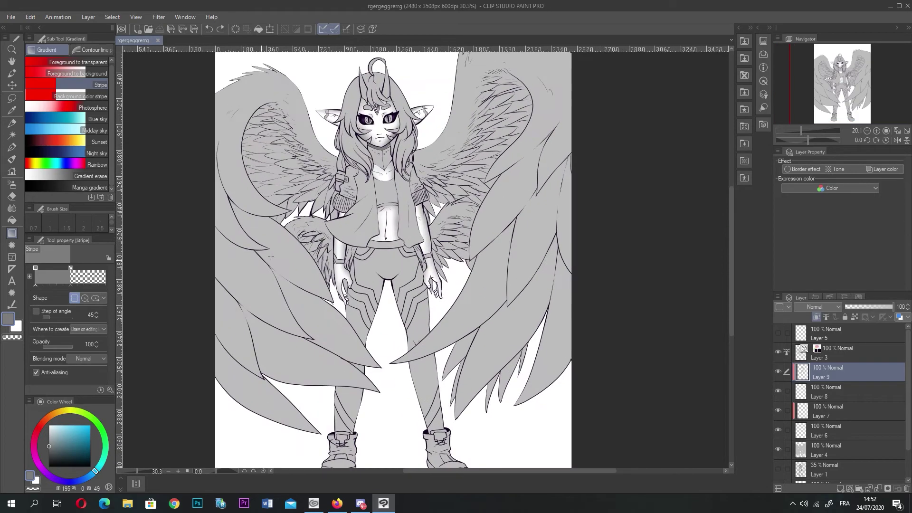
pyautogui.scroll(4, 313, 244)
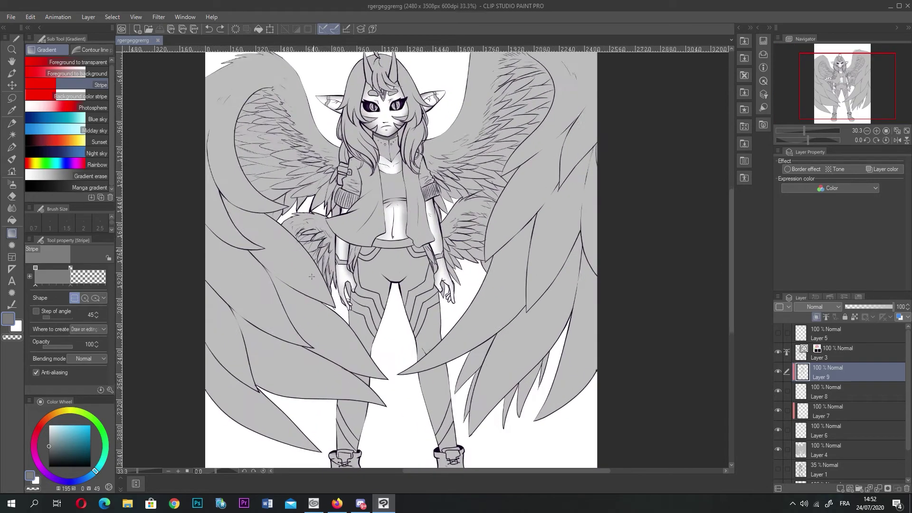
pyautogui.click(859, 361)
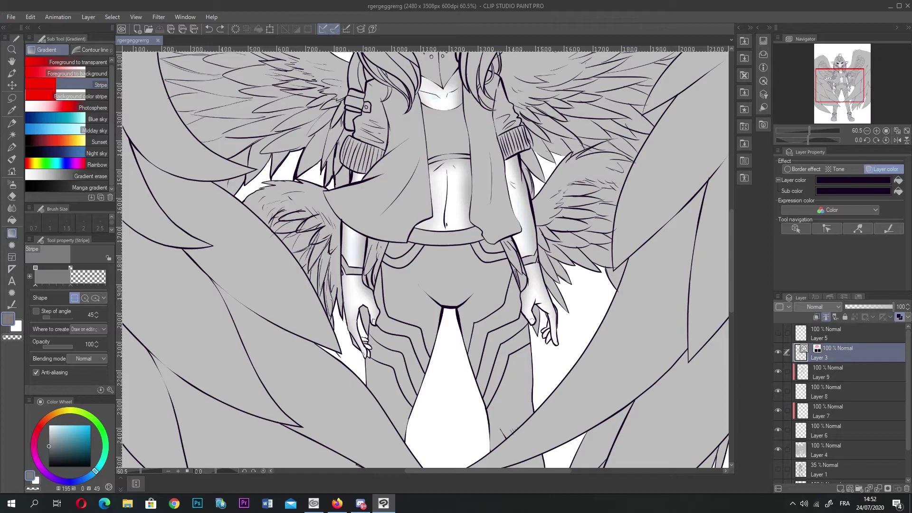
pyautogui.press('p')
pyautogui.scroll(2, 373, 303)
pyautogui.scroll(-4, 304, 266)
pyautogui.scroll(3, 294, 181)
pyautogui.click(840, 488)
# - Hatch fine black barb lines on the left wing's lower feathers beside the jacket sleeve with the G-pen at size 2.0
pyautogui.moveTo(322, 196); pyautogui.dragTo(283, 256)
pyautogui.moveTo(340, 186)
pyautogui.mouseDown()
pyautogui.moveTo(315, 242)
pyautogui.moveTo(334, 270)
pyautogui.mouseUp()
pyautogui.scroll(-5, 349, 200)
pyautogui.scroll(5, 370, 285)
pyautogui.moveTo(441, 286); pyautogui.dragTo(398, 330)
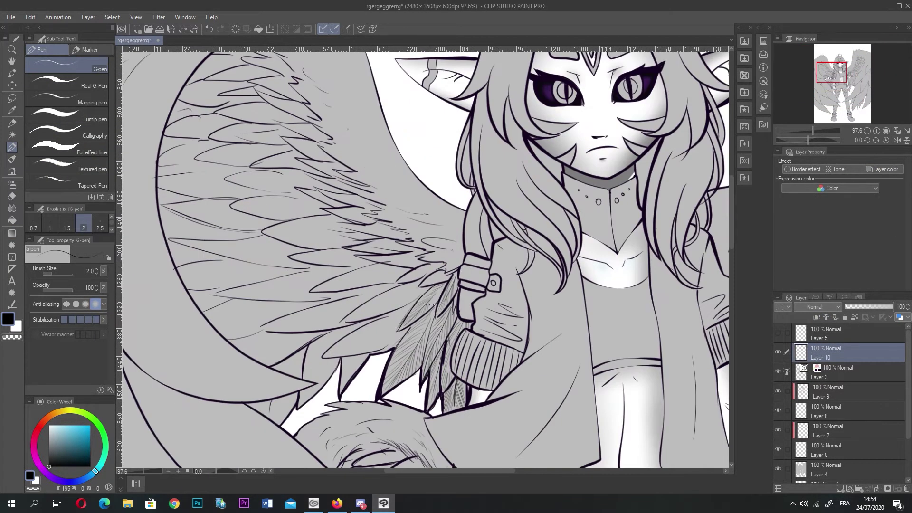
# - Extend the black hatching over the left wing's inner feathers nearest the shoulder with the G-pen at size 3.2
pyautogui.moveTo(504, 295); pyautogui.dragTo(498, 362)
pyautogui.moveTo(441, 266); pyautogui.dragTo(444, 288)
pyautogui.moveTo(442, 285); pyautogui.dragTo(442, 193)
pyautogui.moveTo(439, 195); pyautogui.dragTo(458, 235)
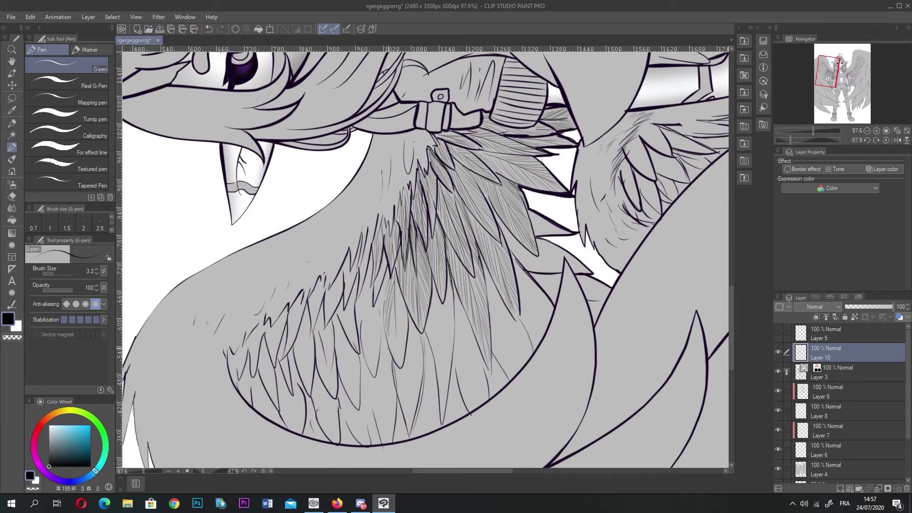
# - Hatch fine black lines on the small overlapping feathers at the upper end of the left wing with the G-pen
pyautogui.scroll(3, 378, 301)
pyautogui.moveTo(378, 157); pyautogui.dragTo(361, 228)
pyautogui.moveTo(349, 171); pyautogui.dragTo(334, 247)
pyautogui.moveTo(299, 214); pyautogui.dragTo(283, 280)
pyautogui.moveTo(237, 256); pyautogui.dragTo(231, 314)
pyautogui.moveTo(259, 294); pyautogui.dragTo(290, 359)
pyautogui.scroll(1, 295, 304)
pyautogui.moveTo(281, 259); pyautogui.dragTo(293, 287)
# - Hatch the left wing's next rows of feathers down to the curved outer contour, darkening the overlaps between them
pyautogui.moveTo(323, 190); pyautogui.dragTo(329, 304)
pyautogui.moveTo(315, 228); pyautogui.dragTo(293, 351)
pyautogui.moveTo(331, 313)
pyautogui.mouseDown()
pyautogui.moveTo(345, 370)
pyautogui.moveTo(364, 376)
pyautogui.mouseUp()
pyautogui.moveTo(341, 285); pyautogui.dragTo(338, 332)
pyautogui.moveTo(358, 199); pyautogui.dragTo(364, 294)
pyautogui.moveTo(341, 190); pyautogui.dragTo(344, 238)
pyautogui.moveTo(375, 190); pyautogui.dragTo(384, 328)
pyautogui.moveTo(387, 123); pyautogui.dragTo(399, 380)
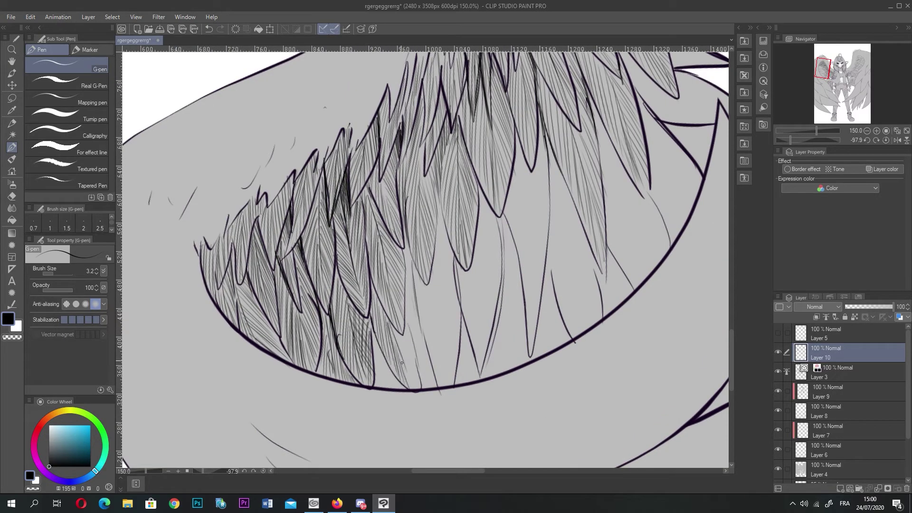
# - Fill the long feathers in the middle of the left wing with fine black hatching
pyautogui.moveTo(427, 180); pyautogui.dragTo(444, 375)
pyautogui.moveTo(499, 190); pyautogui.dragTo(465, 334)
pyautogui.moveTo(412, 239); pyautogui.dragTo(403, 346)
pyautogui.scroll(-3, 389, 427)
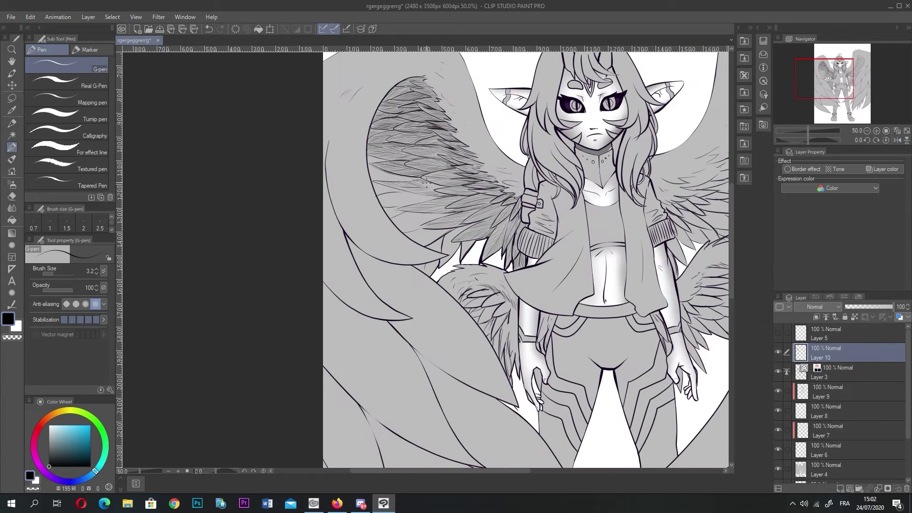
# - Hatch the remaining lower inner feathers of the left wing along its curved edge with the G-pen at size 3.2
pyautogui.moveTo(409, 183); pyautogui.dragTo(368, 167)
pyautogui.scroll(3, 415, 204)
pyautogui.moveTo(445, 218); pyautogui.dragTo(431, 237)
pyautogui.moveTo(421, 251); pyautogui.dragTo(393, 278)
pyautogui.moveTo(430, 207); pyautogui.dragTo(401, 231)
pyautogui.moveTo(523, 309); pyautogui.dragTo(518, 203)
pyautogui.moveTo(364, 233); pyautogui.dragTo(342, 283)
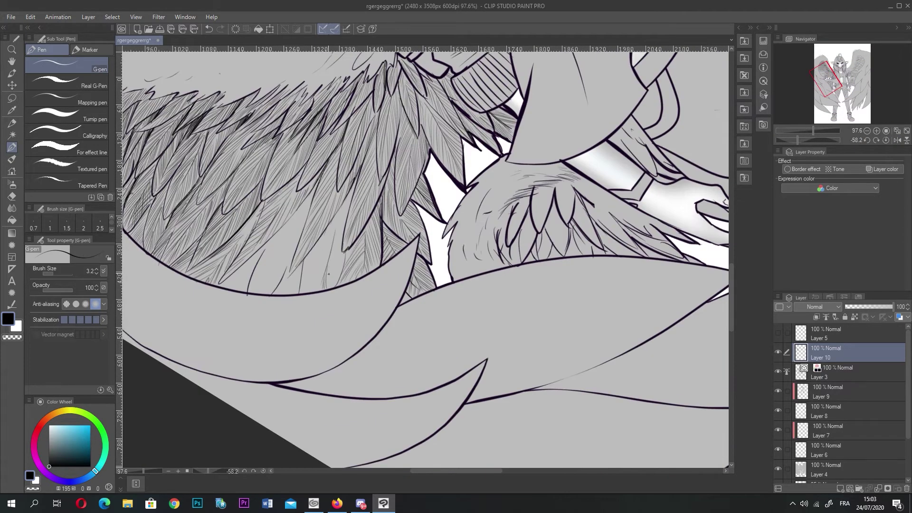
pyautogui.moveTo(304, 209); pyautogui.dragTo(272, 289)
pyautogui.moveTo(332, 359); pyautogui.dragTo(324, 438)
# - Hatch fine black lines on the feathers of the small lower left wing beside the forearm
pyautogui.scroll(-3, 425, 257)
pyautogui.scroll(1, 475, 266)
pyautogui.moveTo(479, 257); pyautogui.dragTo(455, 275)
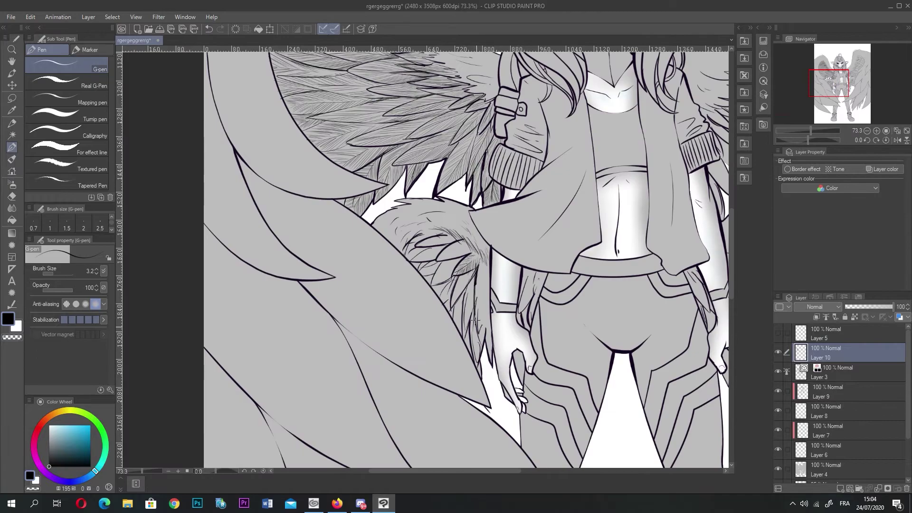
pyautogui.moveTo(499, 332); pyautogui.dragTo(501, 190)
pyautogui.moveTo(423, 220); pyautogui.dragTo(426, 247)
pyautogui.moveTo(403, 238); pyautogui.dragTo(410, 277)
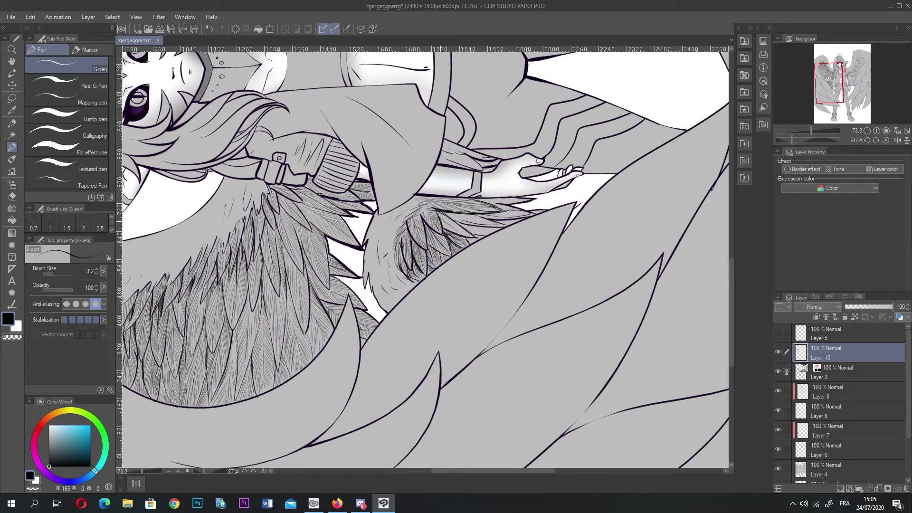
# - Hatch long, flowing black lines along the large outer feather that curves around the left wing's inner feathers
pyautogui.moveTo(516, 218); pyautogui.dragTo(489, 212)
pyautogui.scroll(-2, 488, 267)
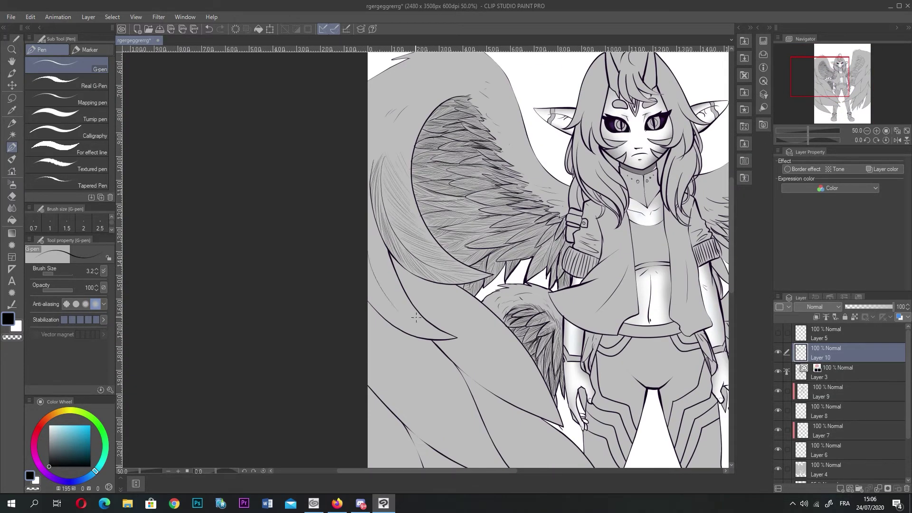
# - Hatch the lower inner feathers of the right wing beside the sleeve with fine black G-pen lines
pyautogui.scroll(-1, 364, 276)
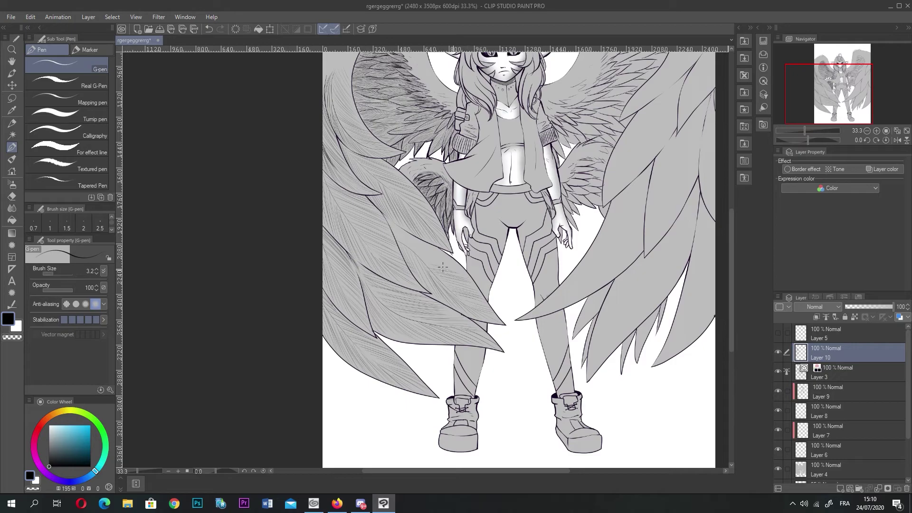
pyautogui.scroll(2, 437, 266)
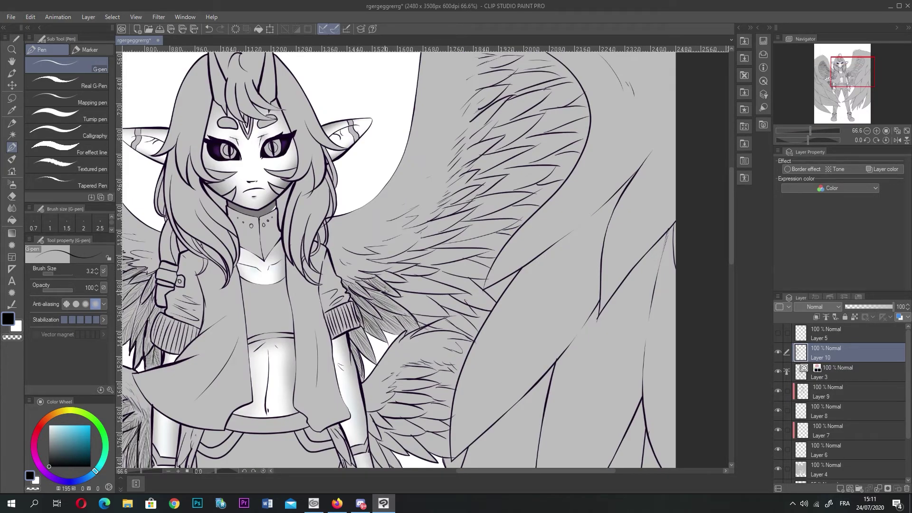
pyautogui.scroll(1, 356, 280)
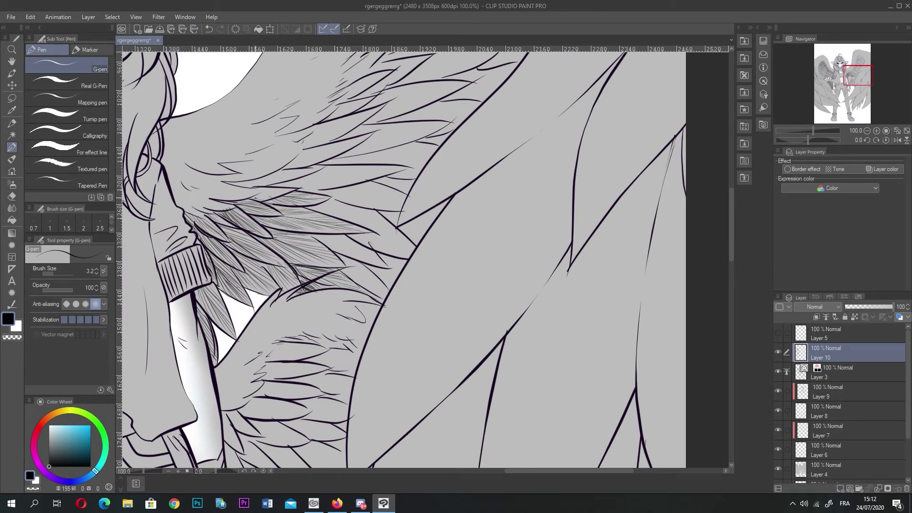
pyautogui.moveTo(251, 191); pyautogui.dragTo(284, 189)
pyautogui.click(12, 196)
pyautogui.click(12, 147)
pyautogui.moveTo(349, 238); pyautogui.dragTo(388, 266)
pyautogui.moveTo(331, 202); pyautogui.dragTo(414, 89)
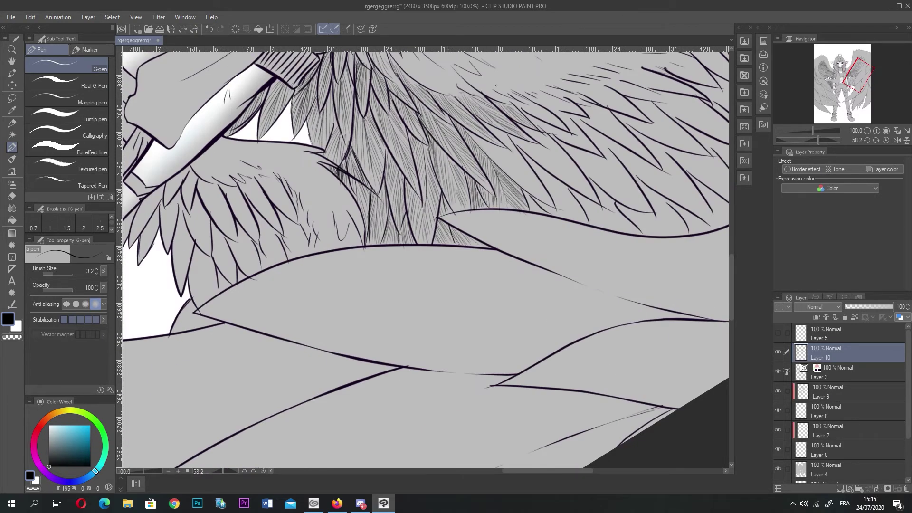
# - Continue the fine black hatching up through the middle inner feathers along the right wing's curved edge
pyautogui.moveTo(496, 86); pyautogui.dragTo(356, 277)
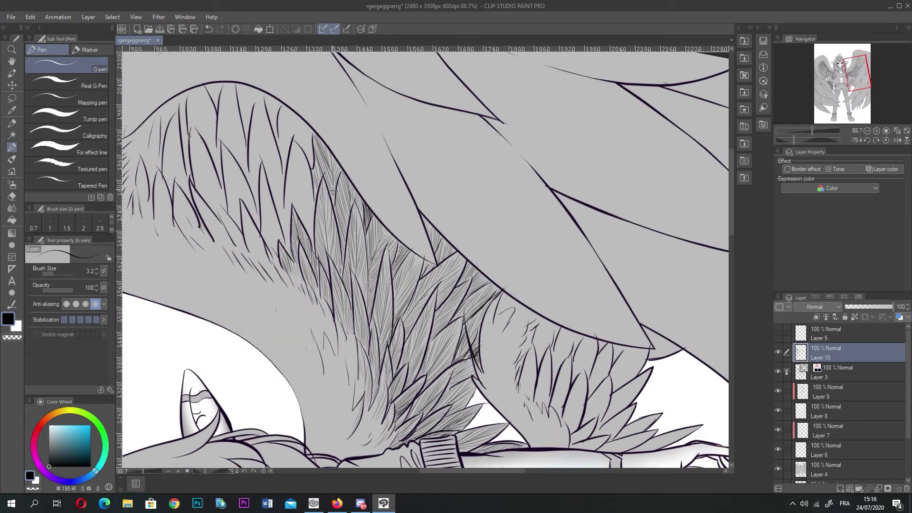
pyautogui.moveTo(333, 199); pyautogui.dragTo(317, 308)
pyautogui.moveTo(178, 206); pyautogui.dragTo(208, 245)
pyautogui.moveTo(208, 244); pyautogui.dragTo(321, 212)
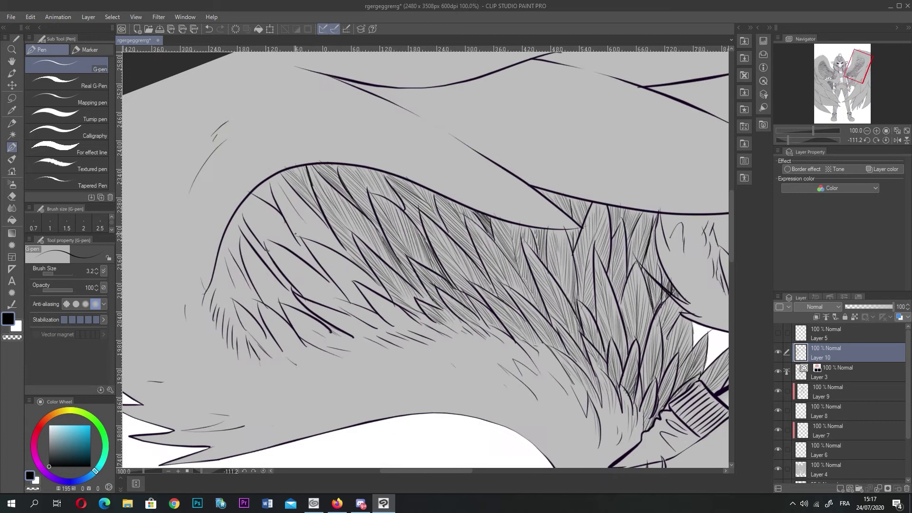
pyautogui.scroll(-1, 379, 169)
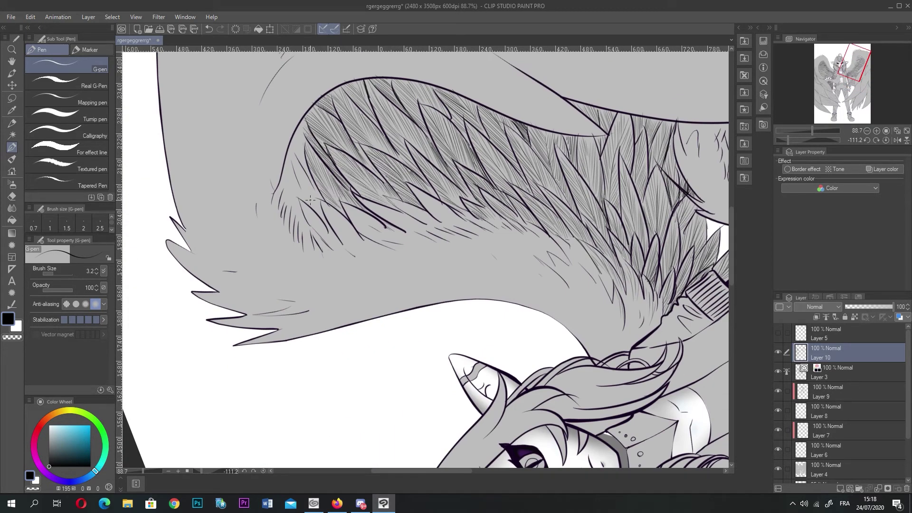
# - Hatch the remaining upper inner feathers of the right wing and the feathers of the small lower right wing
pyautogui.moveTo(319, 150); pyautogui.dragTo(304, 200)
pyautogui.scroll(-3, 377, 202)
pyautogui.scroll(3, 485, 124)
pyautogui.moveTo(379, 249)
pyautogui.mouseDown()
pyautogui.moveTo(355, 282)
pyautogui.moveTo(389, 296)
pyautogui.mouseUp()
pyautogui.moveTo(368, 249); pyautogui.dragTo(377, 299)
pyautogui.scroll(1, 365, 245)
pyautogui.moveTo(276, 186); pyautogui.dragTo(332, 212)
pyautogui.moveTo(243, 215); pyautogui.dragTo(273, 288)
# - Hatch fine black lines on the upper outer feathers just outside the right wing's curved inner section
pyautogui.scroll(-2, 278, 221)
pyautogui.scroll(4, 294, 200)
pyautogui.moveTo(287, 147)
pyautogui.mouseDown()
pyautogui.moveTo(332, 182)
pyautogui.moveTo(418, 194)
pyautogui.mouseUp()
pyautogui.moveTo(344, 129); pyautogui.dragTo(413, 159)
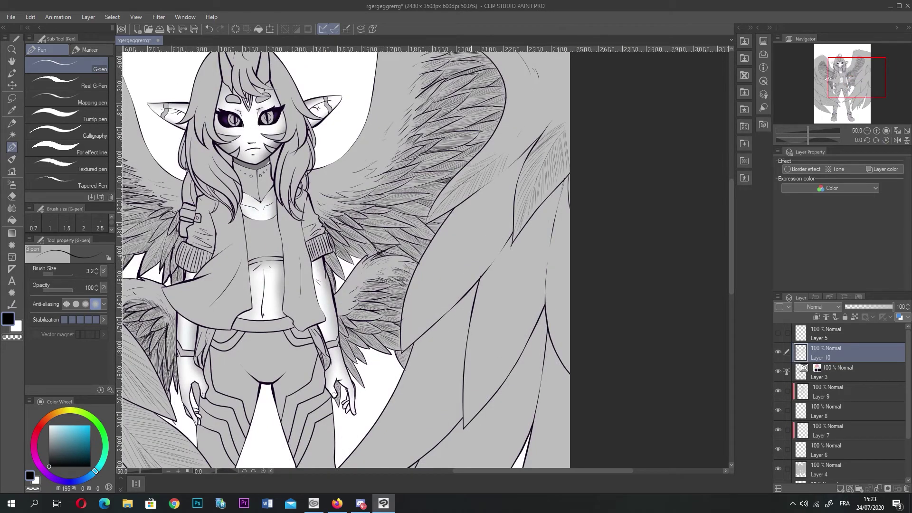
pyautogui.scroll(-2, 470, 166)
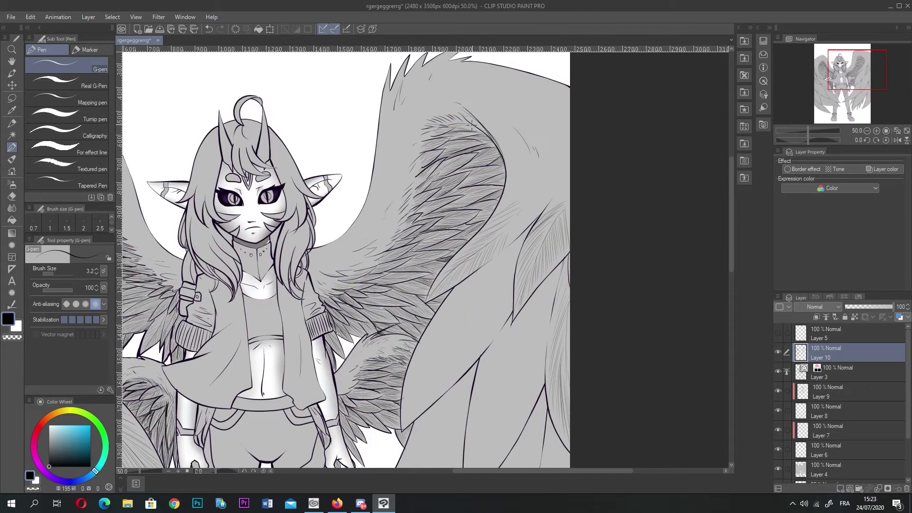
pyautogui.moveTo(470, 166); pyautogui.dragTo(346, 133)
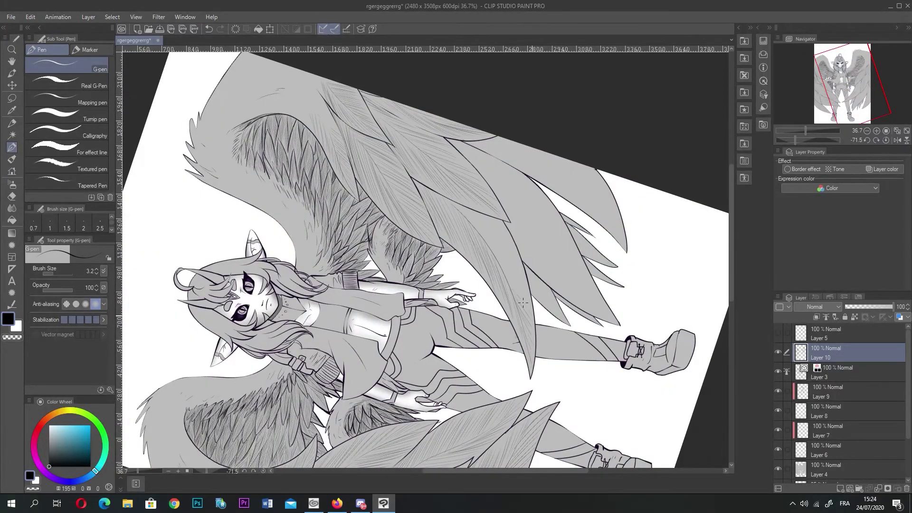
# - Extend the hatching with long, flowing black lines over the large outer feathers toward the right wing's tips
pyautogui.moveTo(479, 140); pyautogui.dragTo(513, 165)
pyautogui.moveTo(558, 164); pyautogui.dragTo(590, 208)
pyautogui.scroll(2, 545, 356)
pyautogui.moveTo(508, 192); pyautogui.dragTo(574, 283)
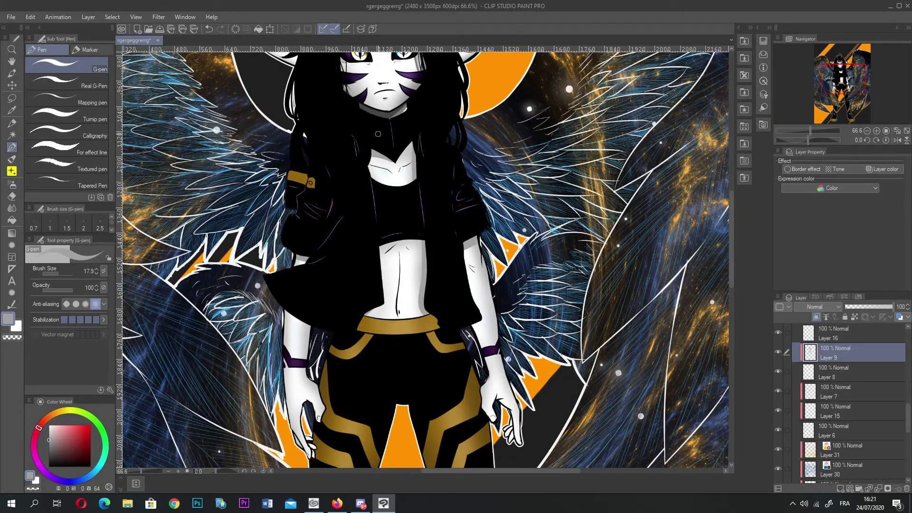
pyautogui.scroll(-11, 415, 336)
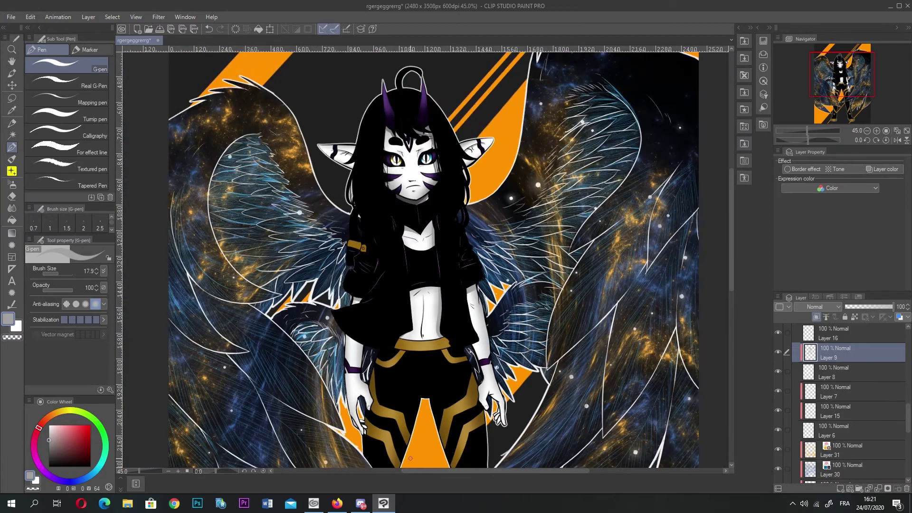
pyautogui.scroll(-2, 456, 226)
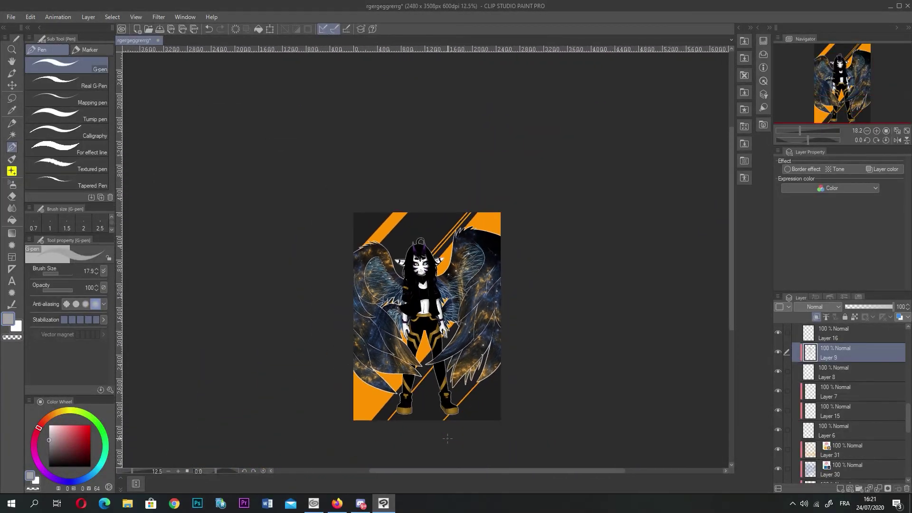
pyautogui.scroll(4, 423, 170)
pyautogui.scroll(-2, 423, 169)
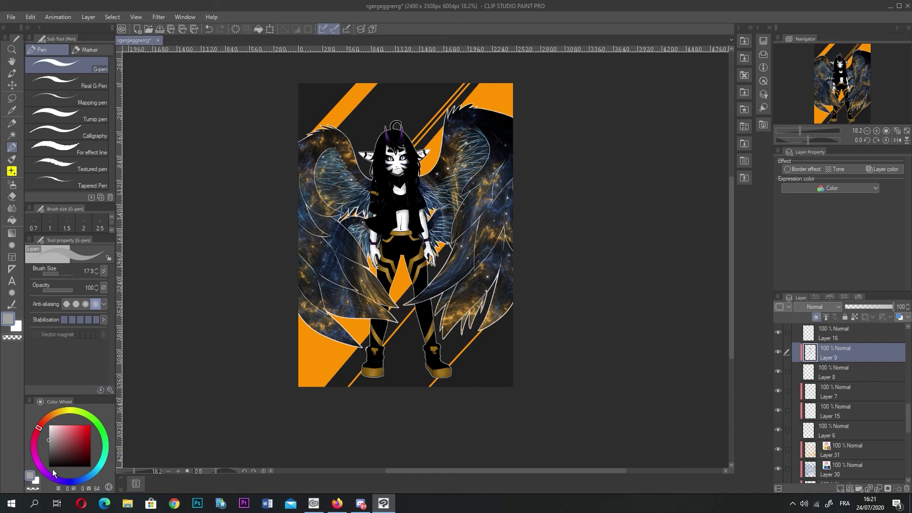
# - Choose a golden yellow (43, 100, 100), collapse Folder 1 and add a new layer directly above it
pyautogui.click(50, 425)
pyautogui.click(58, 411)
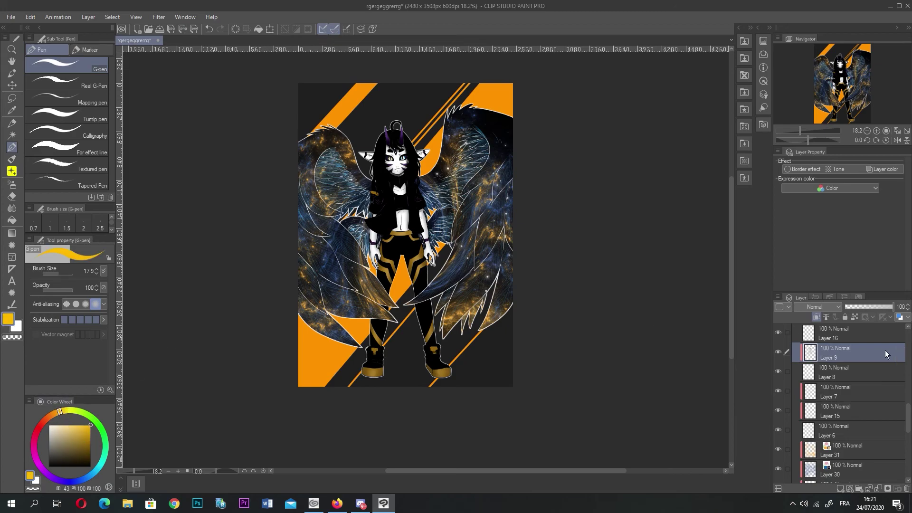
pyautogui.scroll(10, 890, 354)
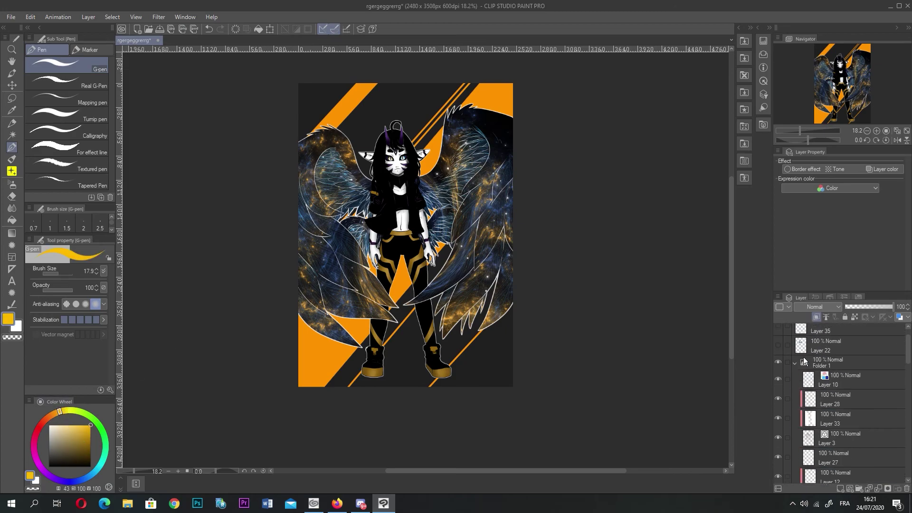
pyautogui.click(792, 364)
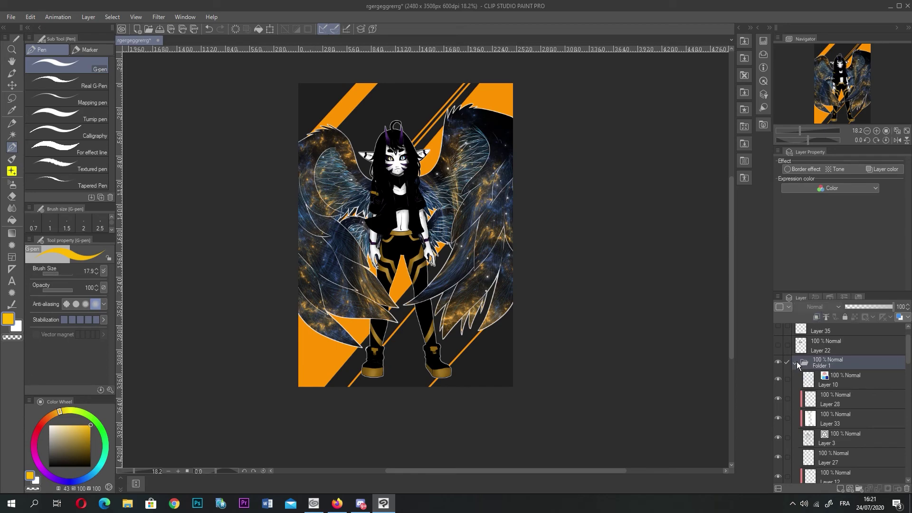
pyautogui.click(839, 489)
pyautogui.scroll(3, 608, 380)
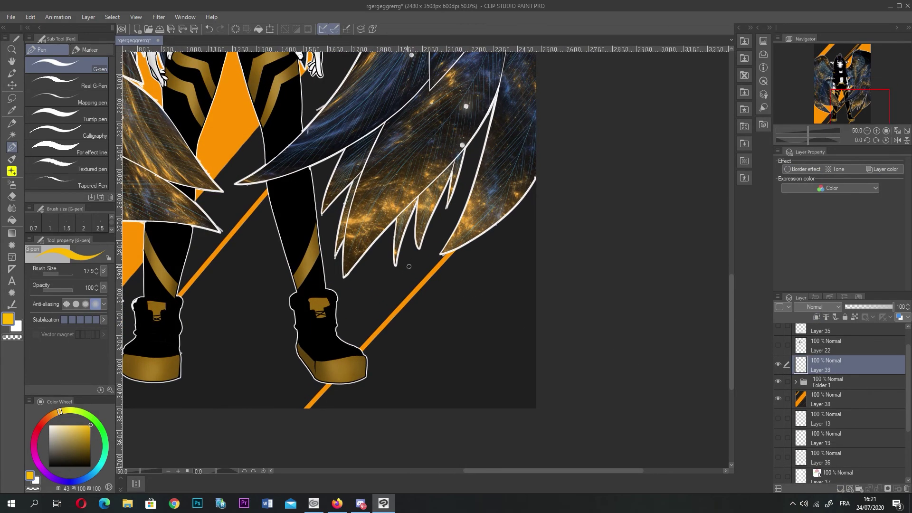
# - Write the artist's signature in yellow with the G-pen at size 11.2 in the empty lower right corner, and underline it
pyautogui.click(57, 274)
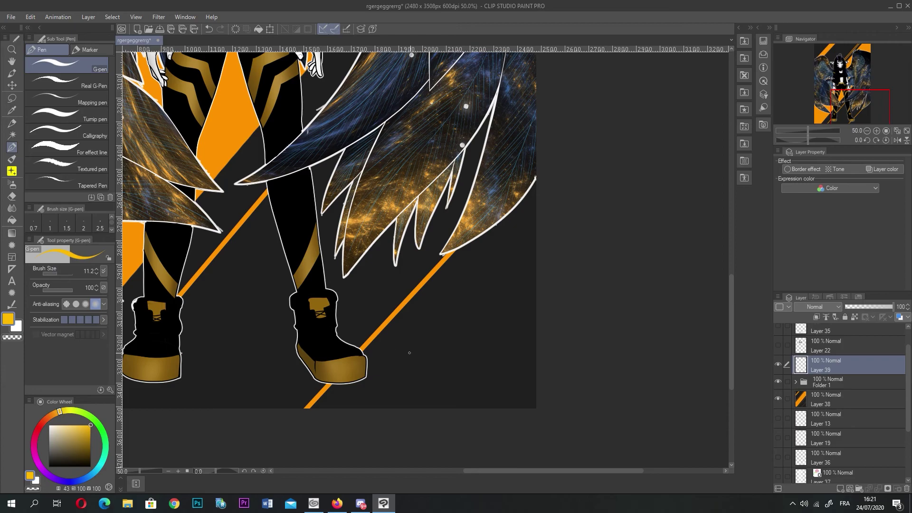
pyautogui.moveTo(457, 372)
pyautogui.mouseDown()
pyautogui.moveTo(475, 345)
pyautogui.moveTo(481, 362)
pyautogui.moveTo(514, 355)
pyautogui.mouseUp()
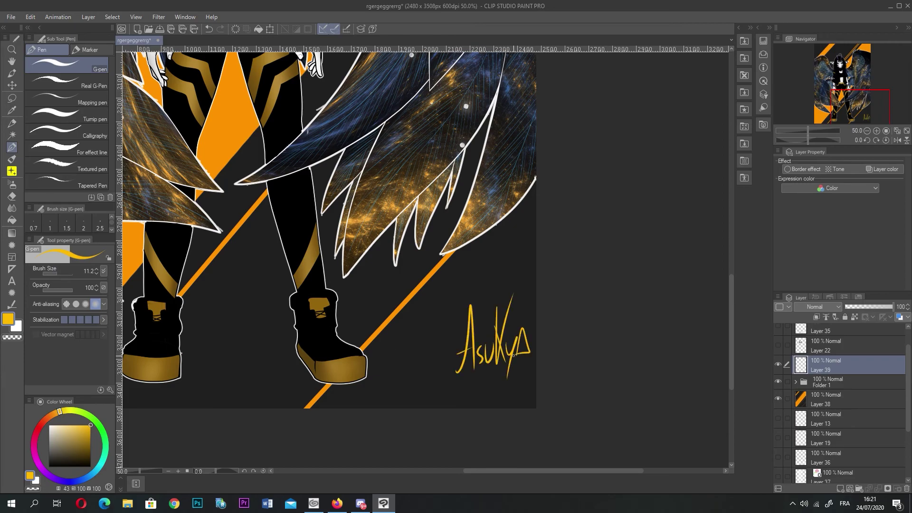
pyautogui.moveTo(452, 371); pyautogui.dragTo(565, 355)
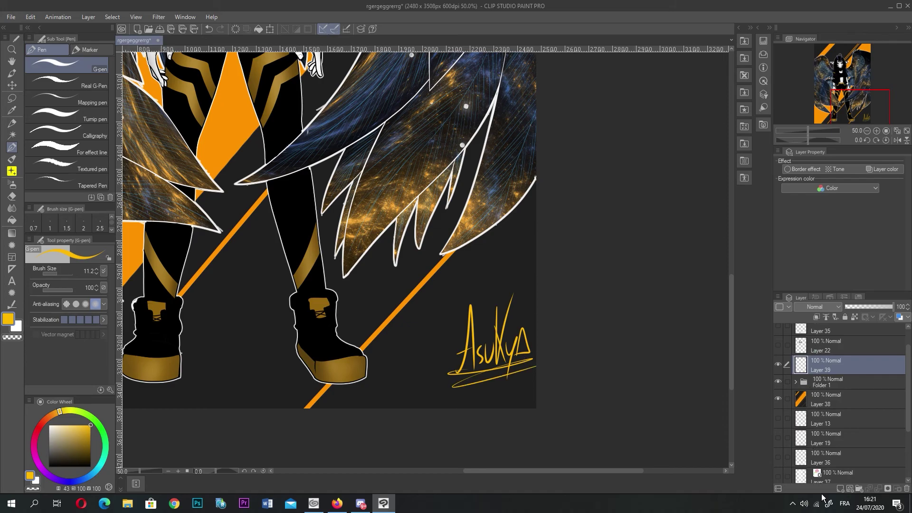
# - Move the signature layer slightly down and to the left with the Move layer tool
pyautogui.scroll(-2, 350, 262)
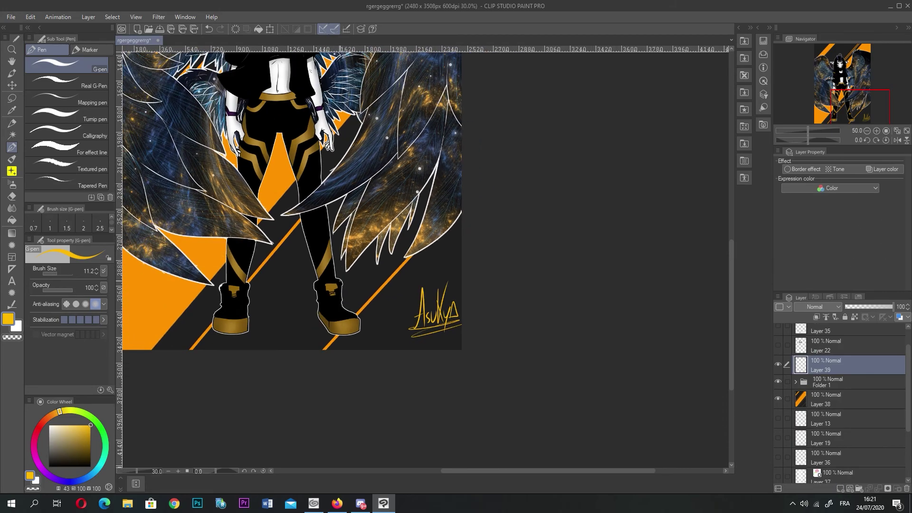
pyautogui.click(12, 85)
pyautogui.moveTo(438, 313)
pyautogui.mouseDown()
pyautogui.moveTo(423, 315)
pyautogui.moveTo(433, 318)
pyautogui.mouseUp()
pyautogui.scroll(-11, 292, 213)
pyautogui.scroll(8, 197, 95)
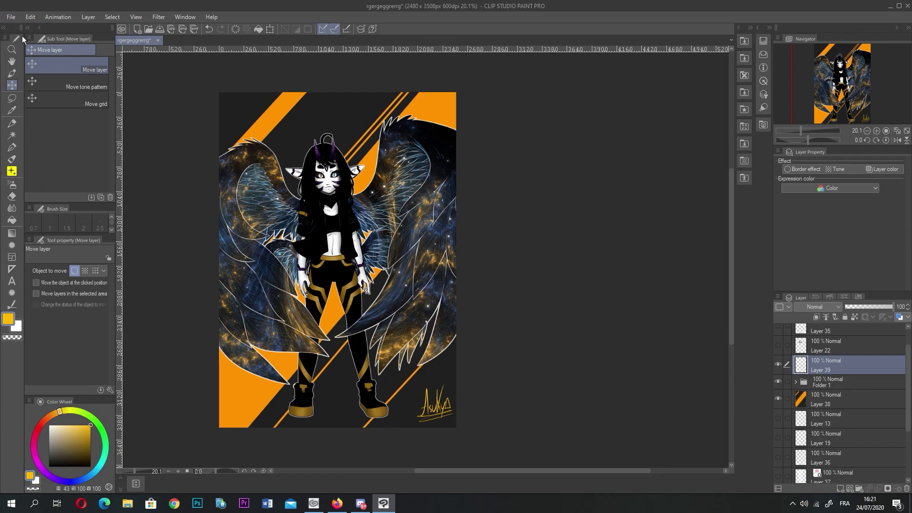
# - Look through the Auto select, Pen and Oil paint brush tools and their settings
pyautogui.click(12, 135)
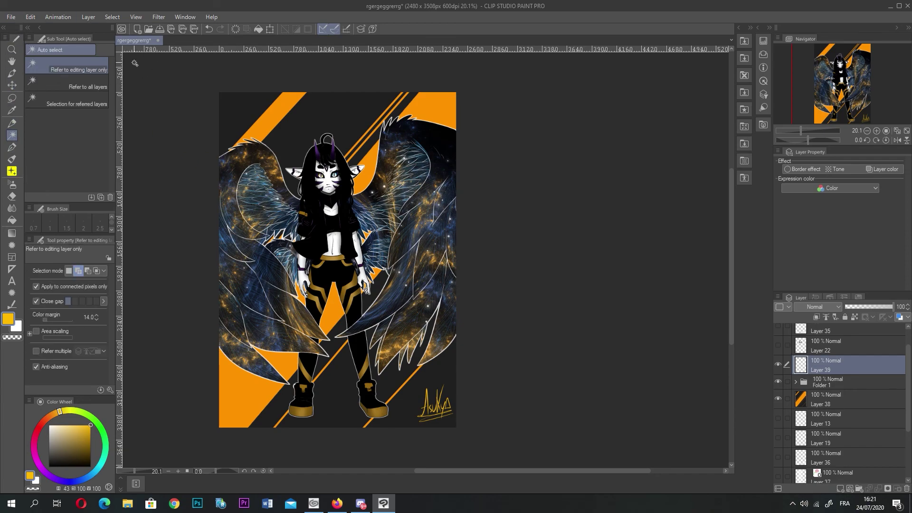
pyautogui.click(13, 148)
pyautogui.click(13, 160)
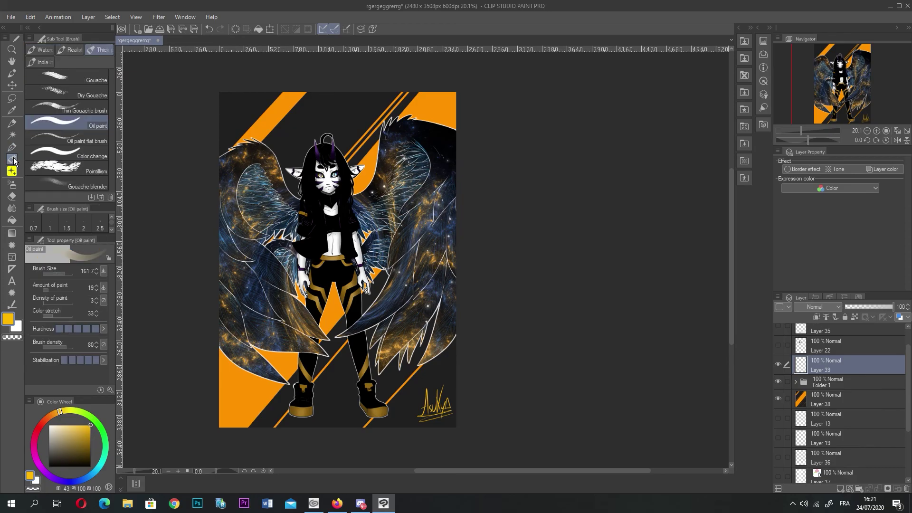